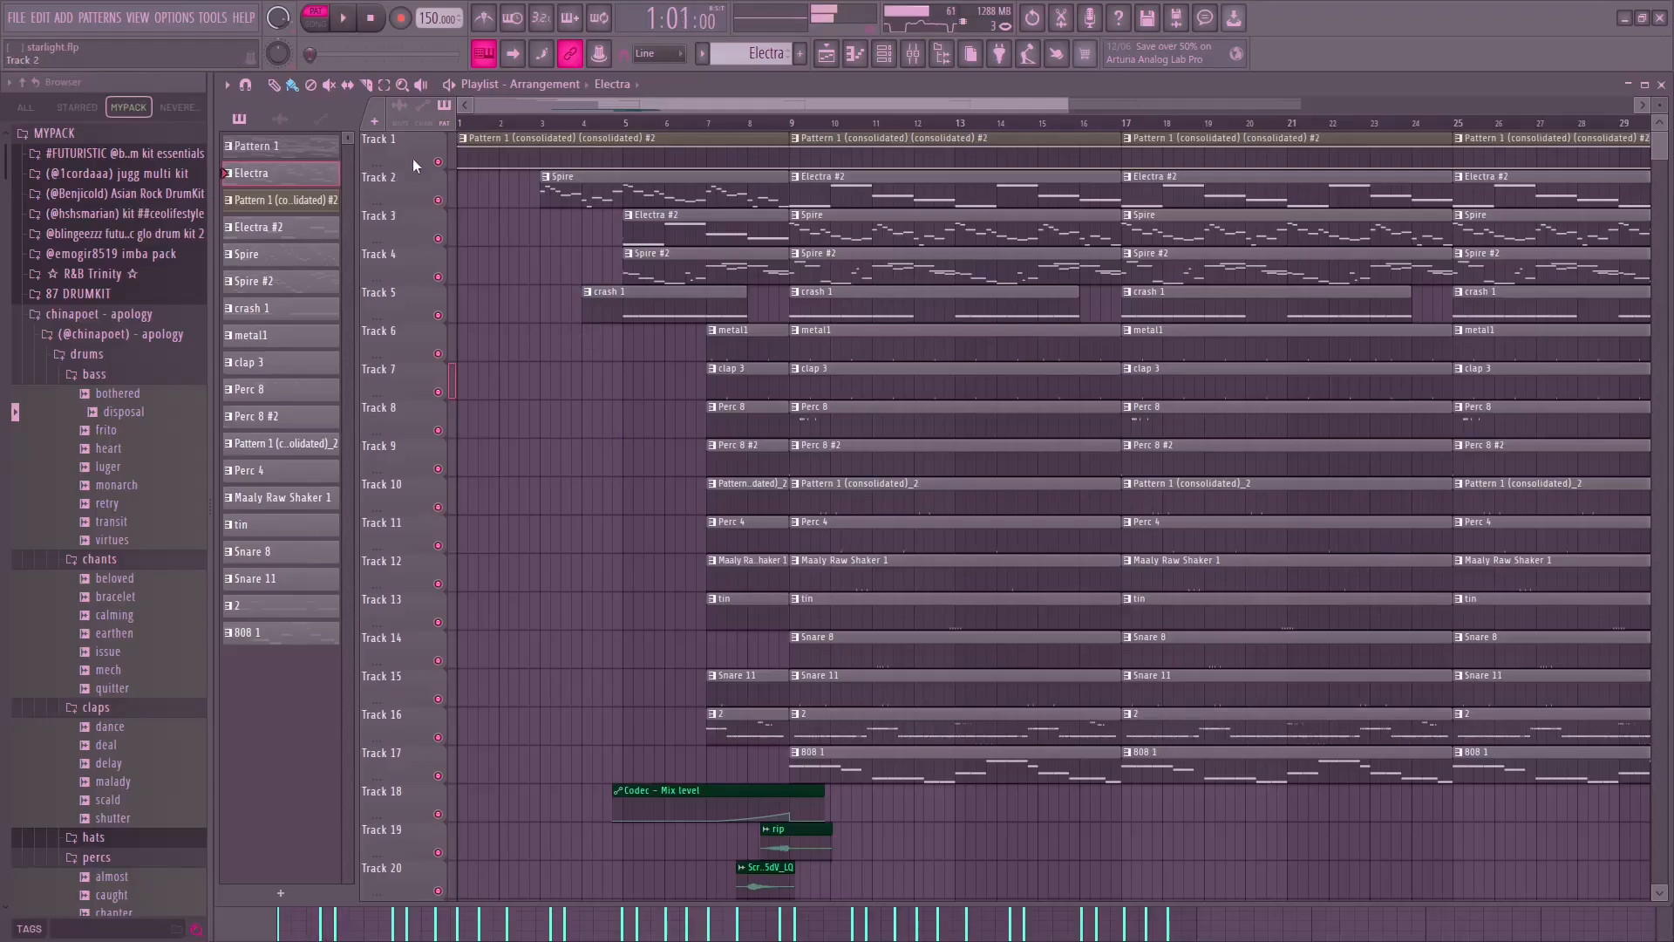
Play the full song arrangement from the start to hear all tracks together, and stop it.
click(344, 36)
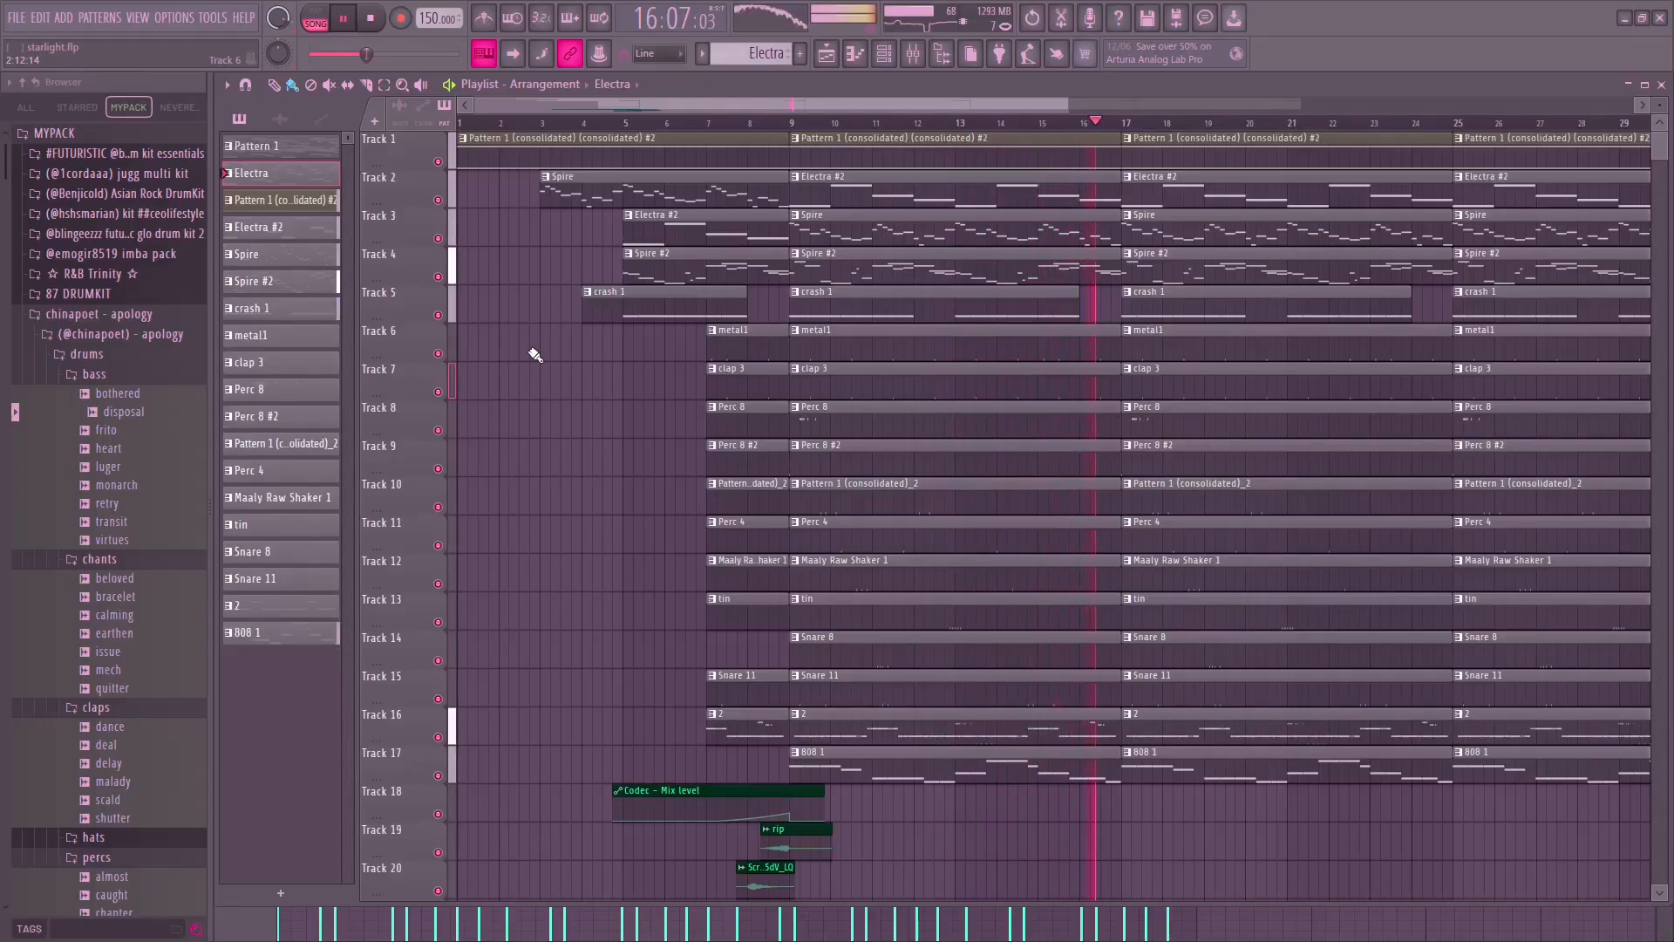
key(space)
scroll(522, 391, up, 2)
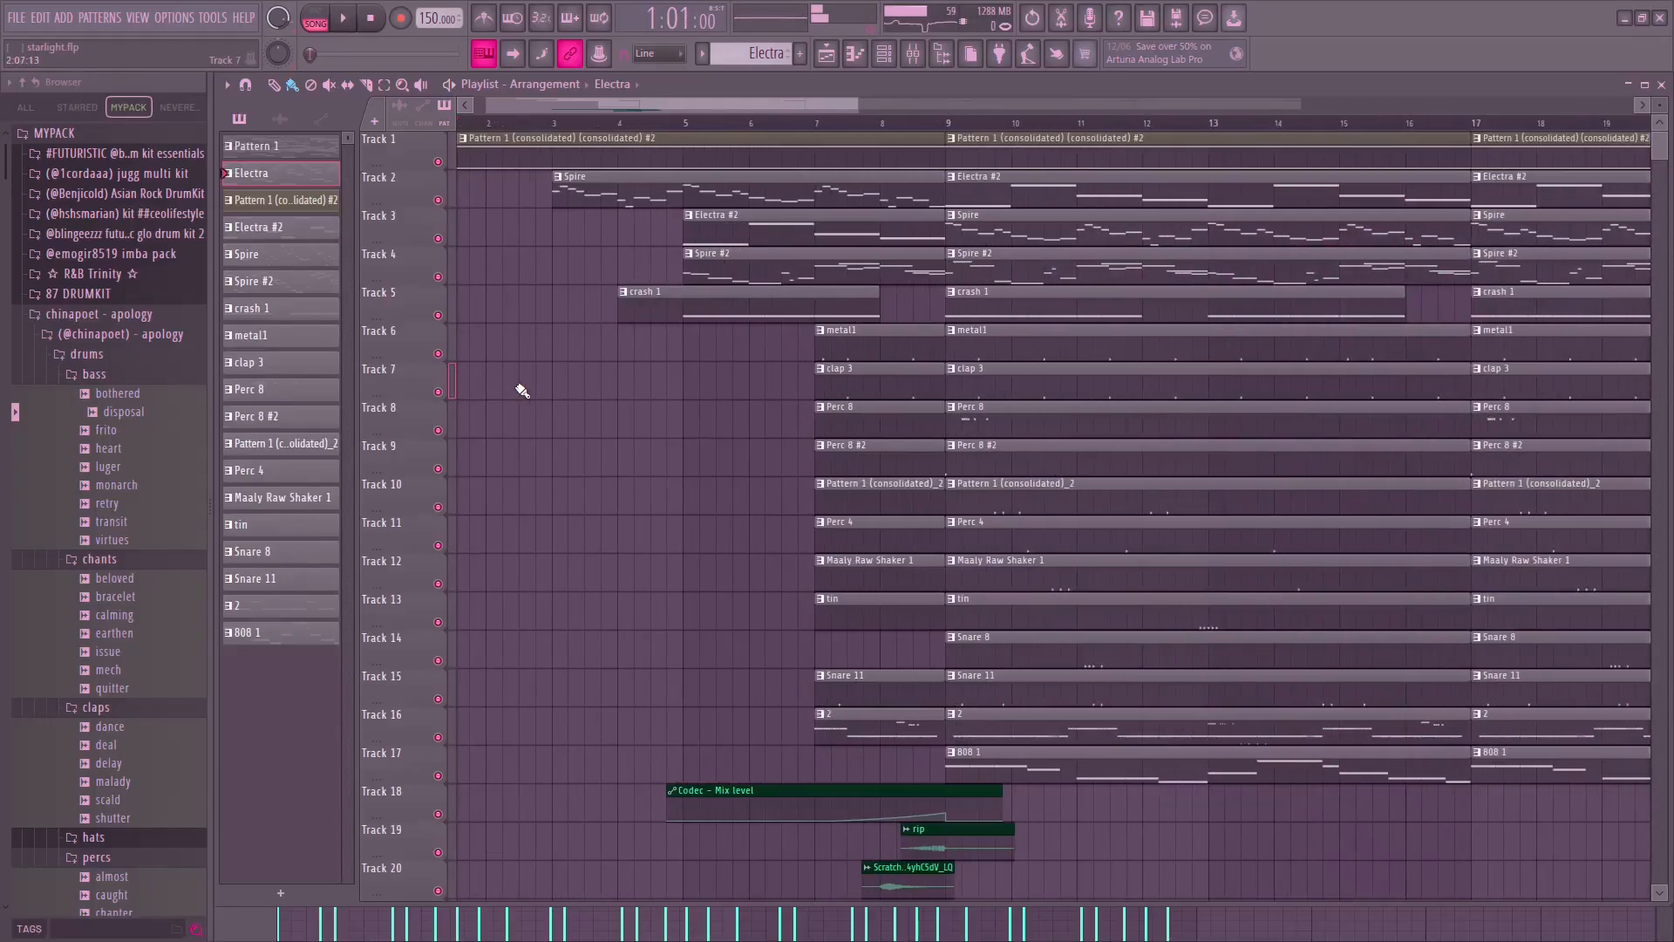
scroll(522, 390, down, 4)
scroll(603, 401, up, 2)
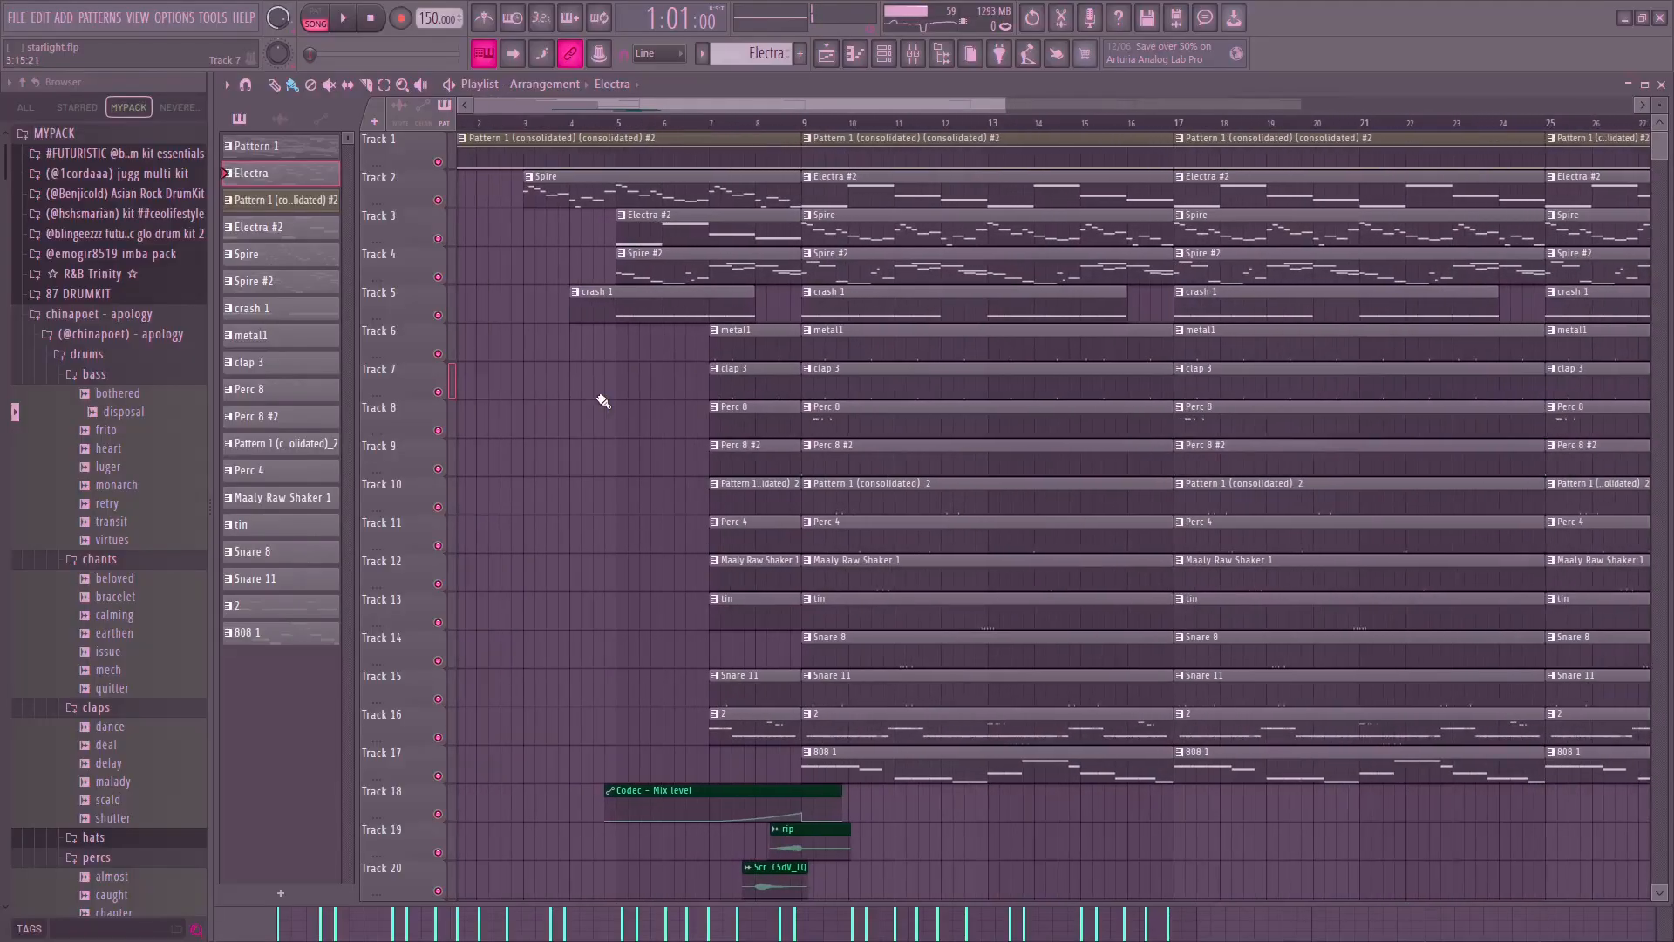
scroll(603, 401, down, 2)
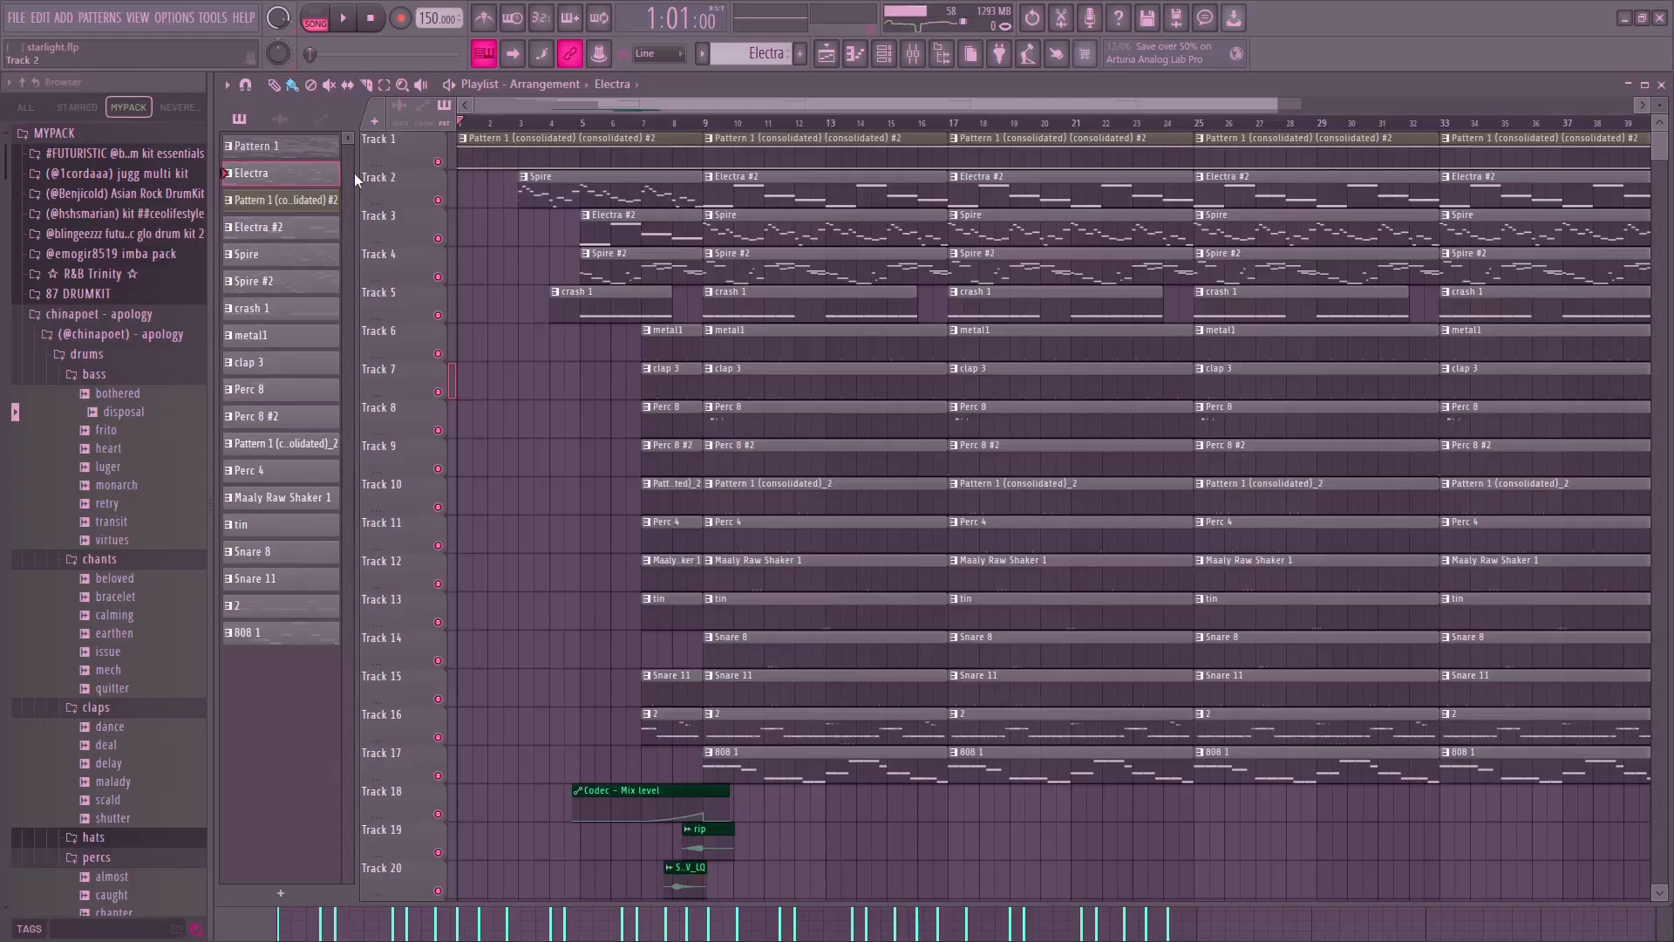
Solo Track 1 in the playlist and play it with the mixer open on its insert.
right_click(440, 164)
scroll(610, 270, up, 3)
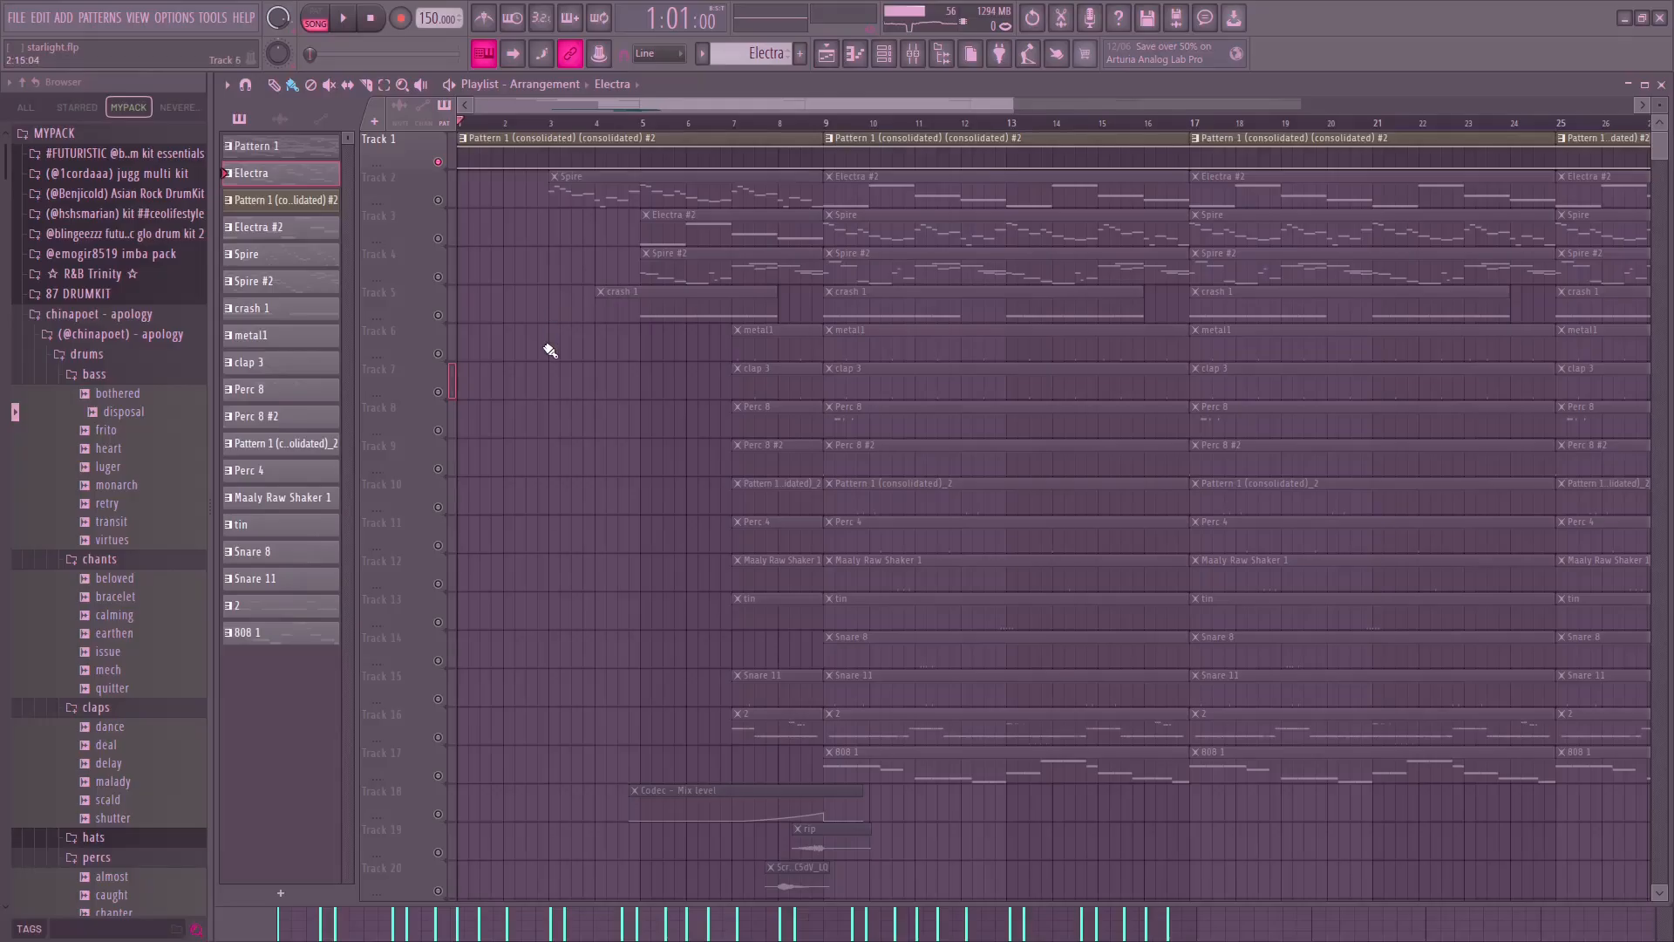
key(space)
click(913, 53)
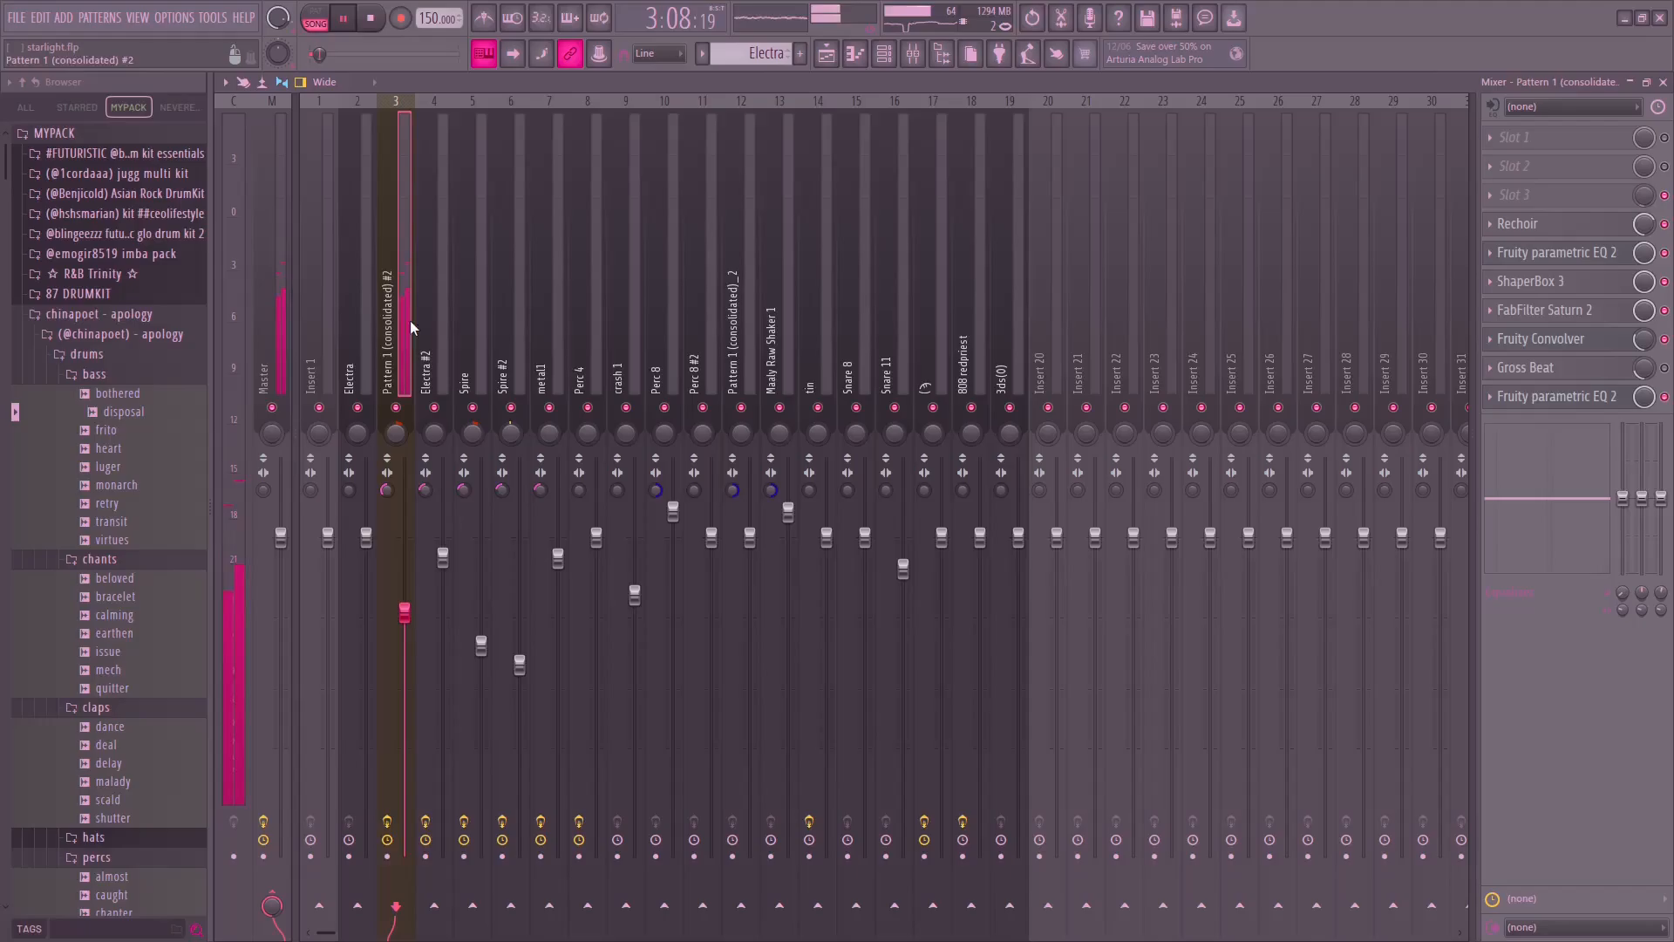
key(space)
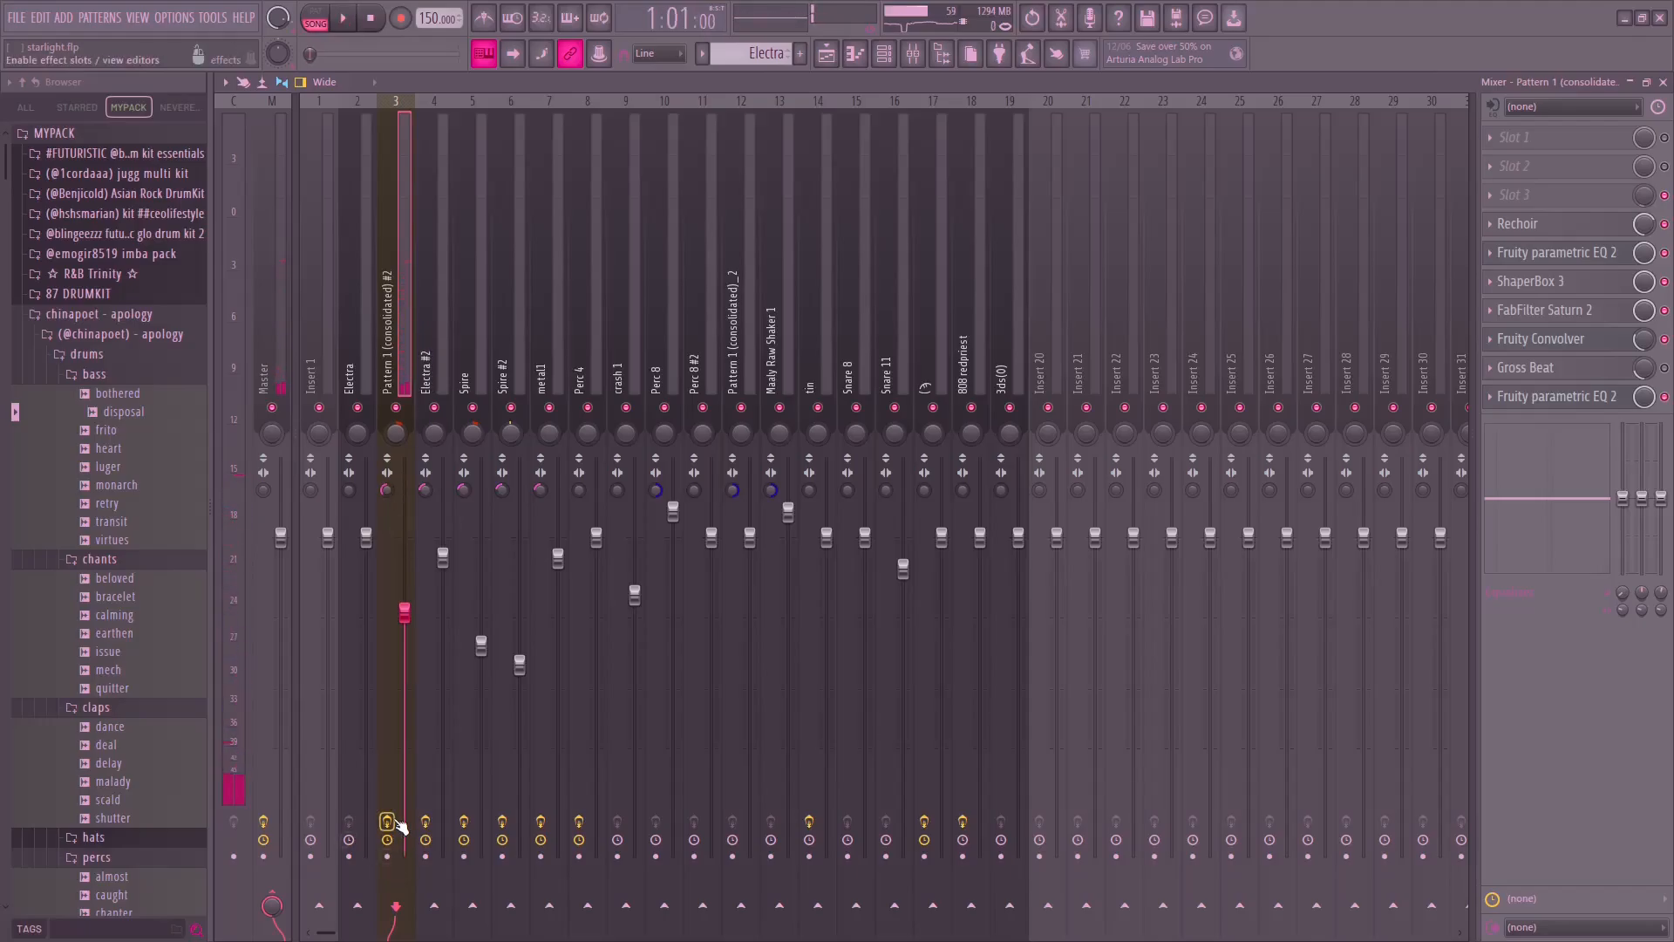
Bypass the effects on the Pattern 1 (consolidated) #2 mixer insert and play the dry sound for comparison.
click(398, 821)
key(space)
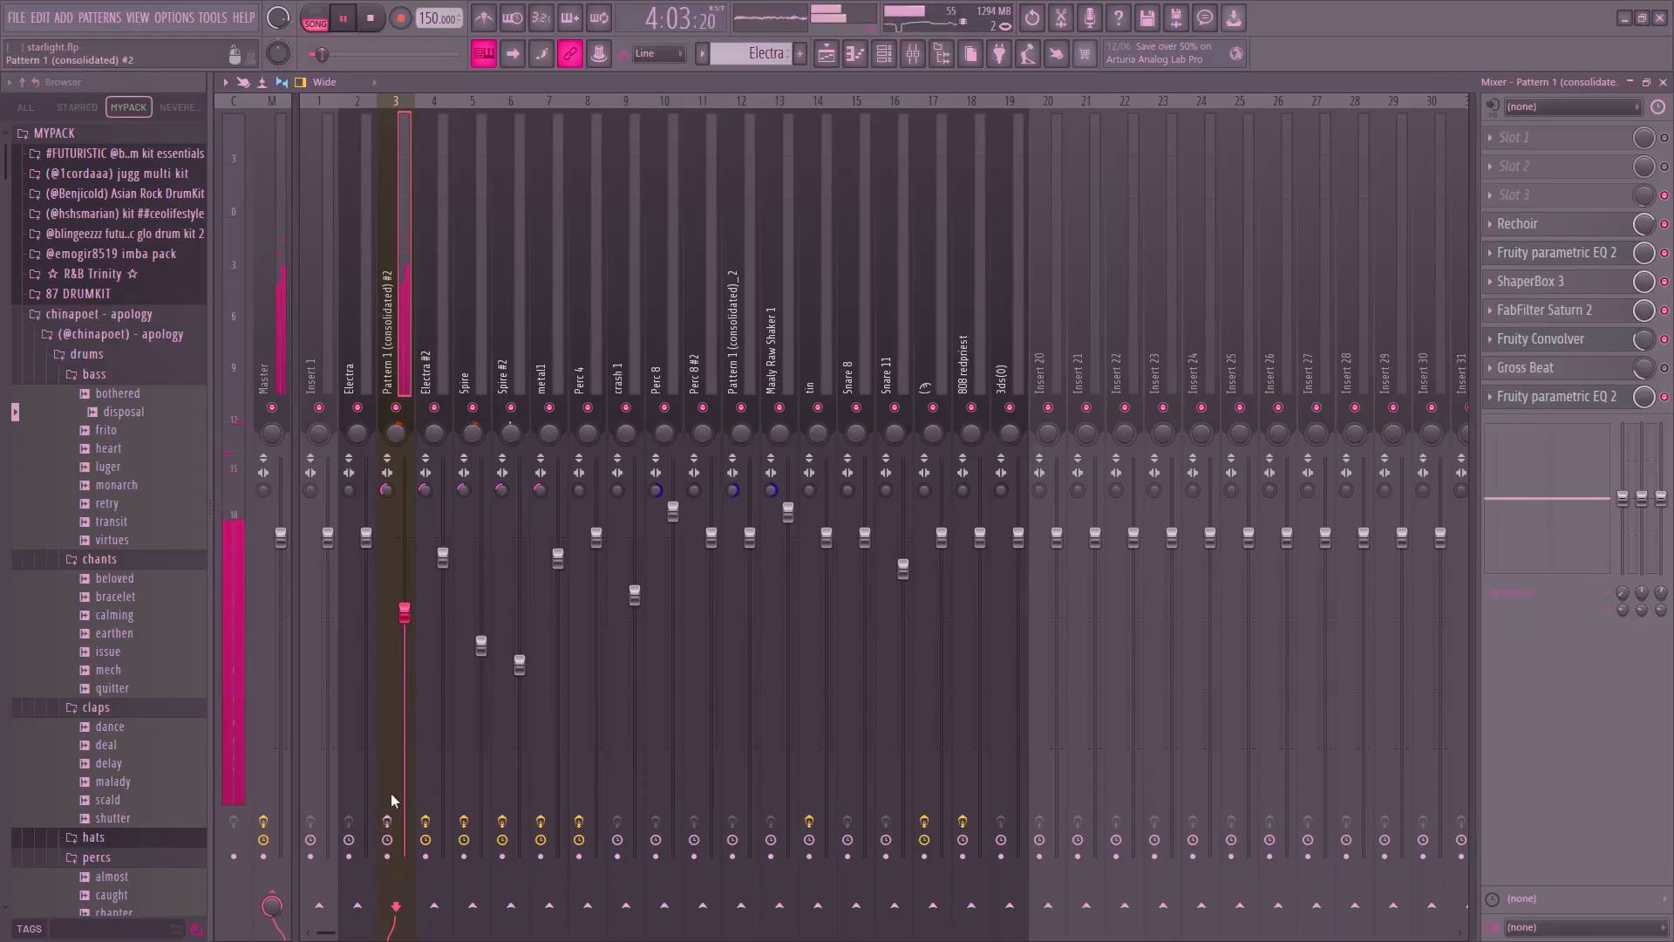
key(space)
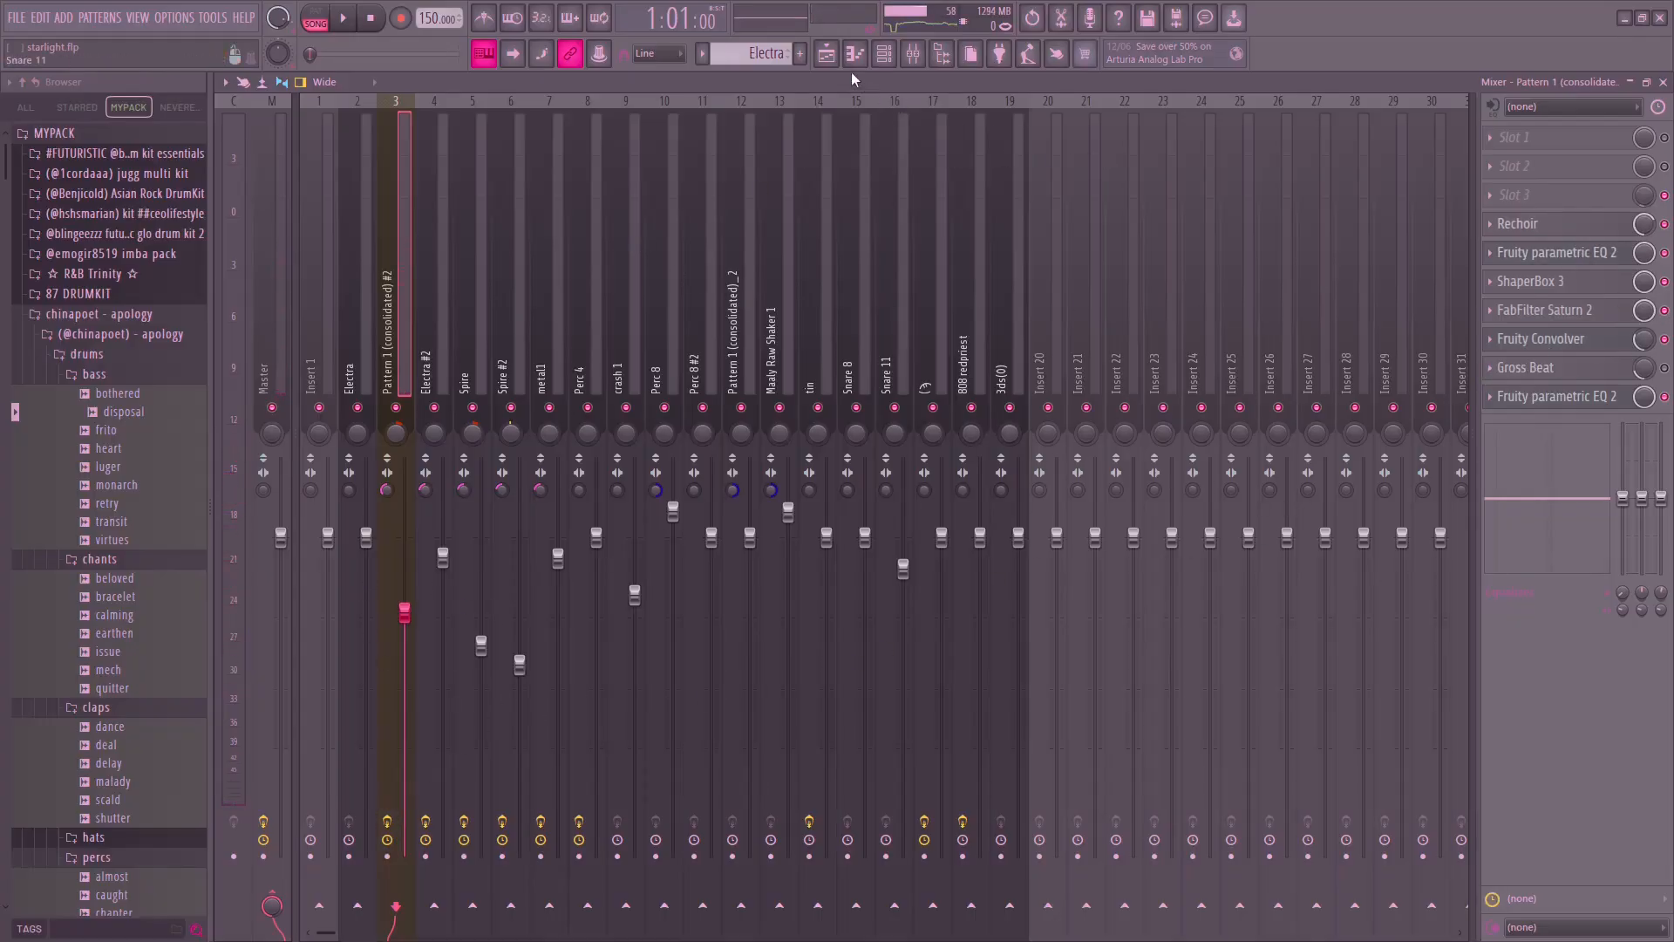
Inspect the preset of the Electra channel's synth from the Electra pattern and close the plugin window.
click(825, 53)
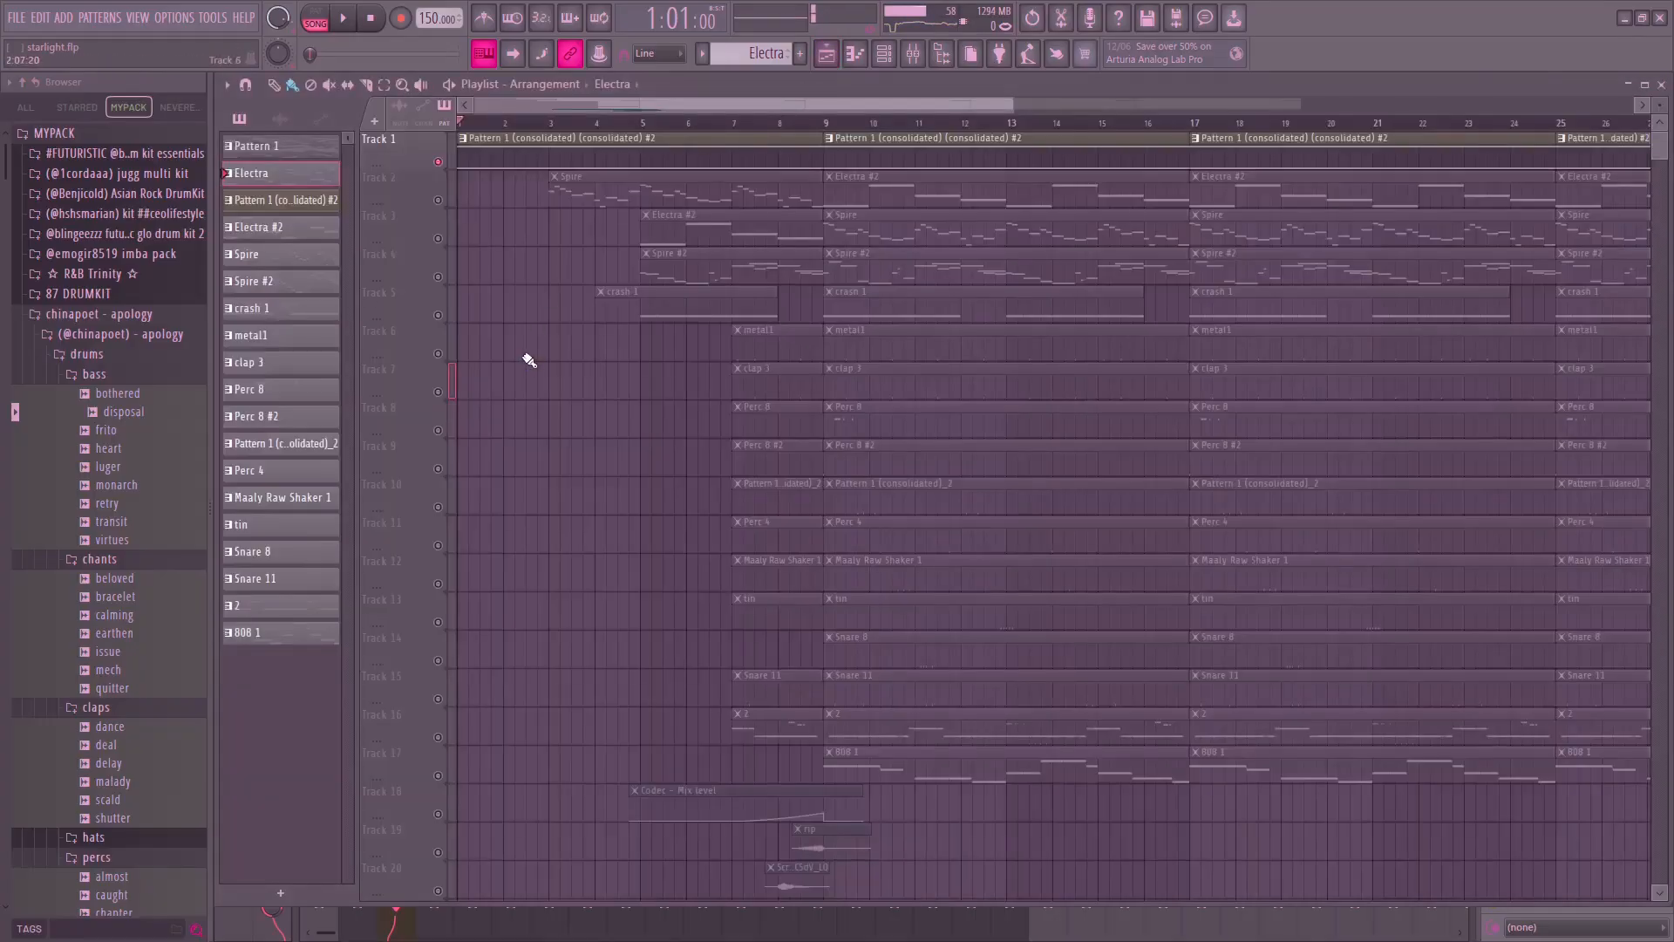
double_click(305, 174)
click(883, 53)
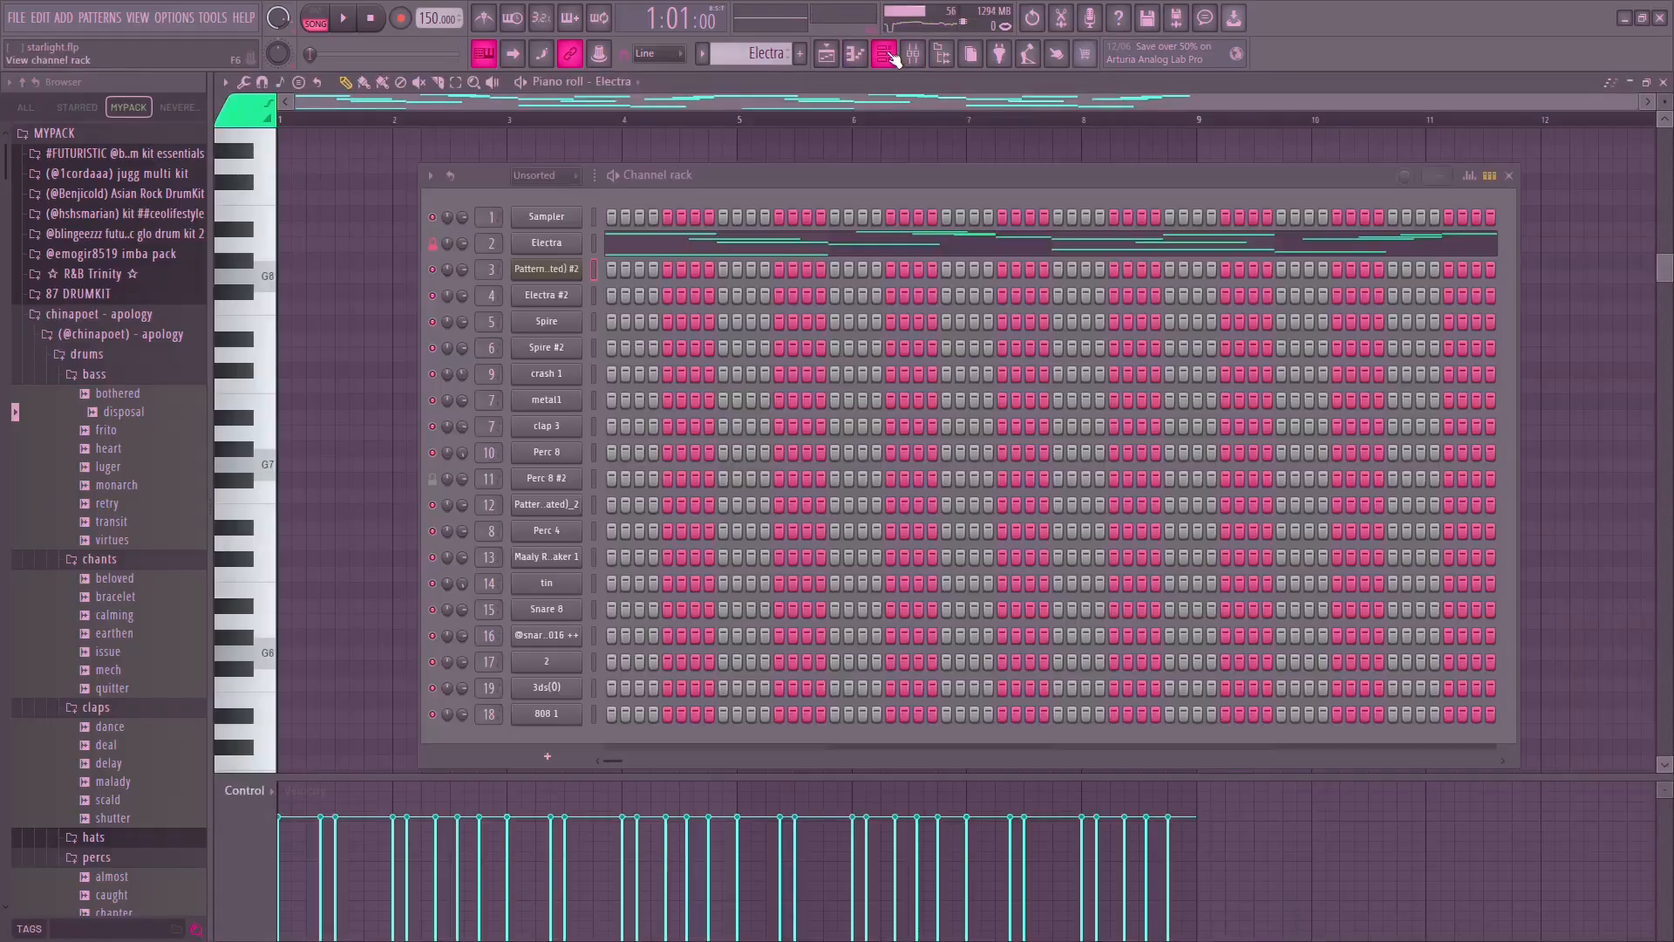
click(543, 247)
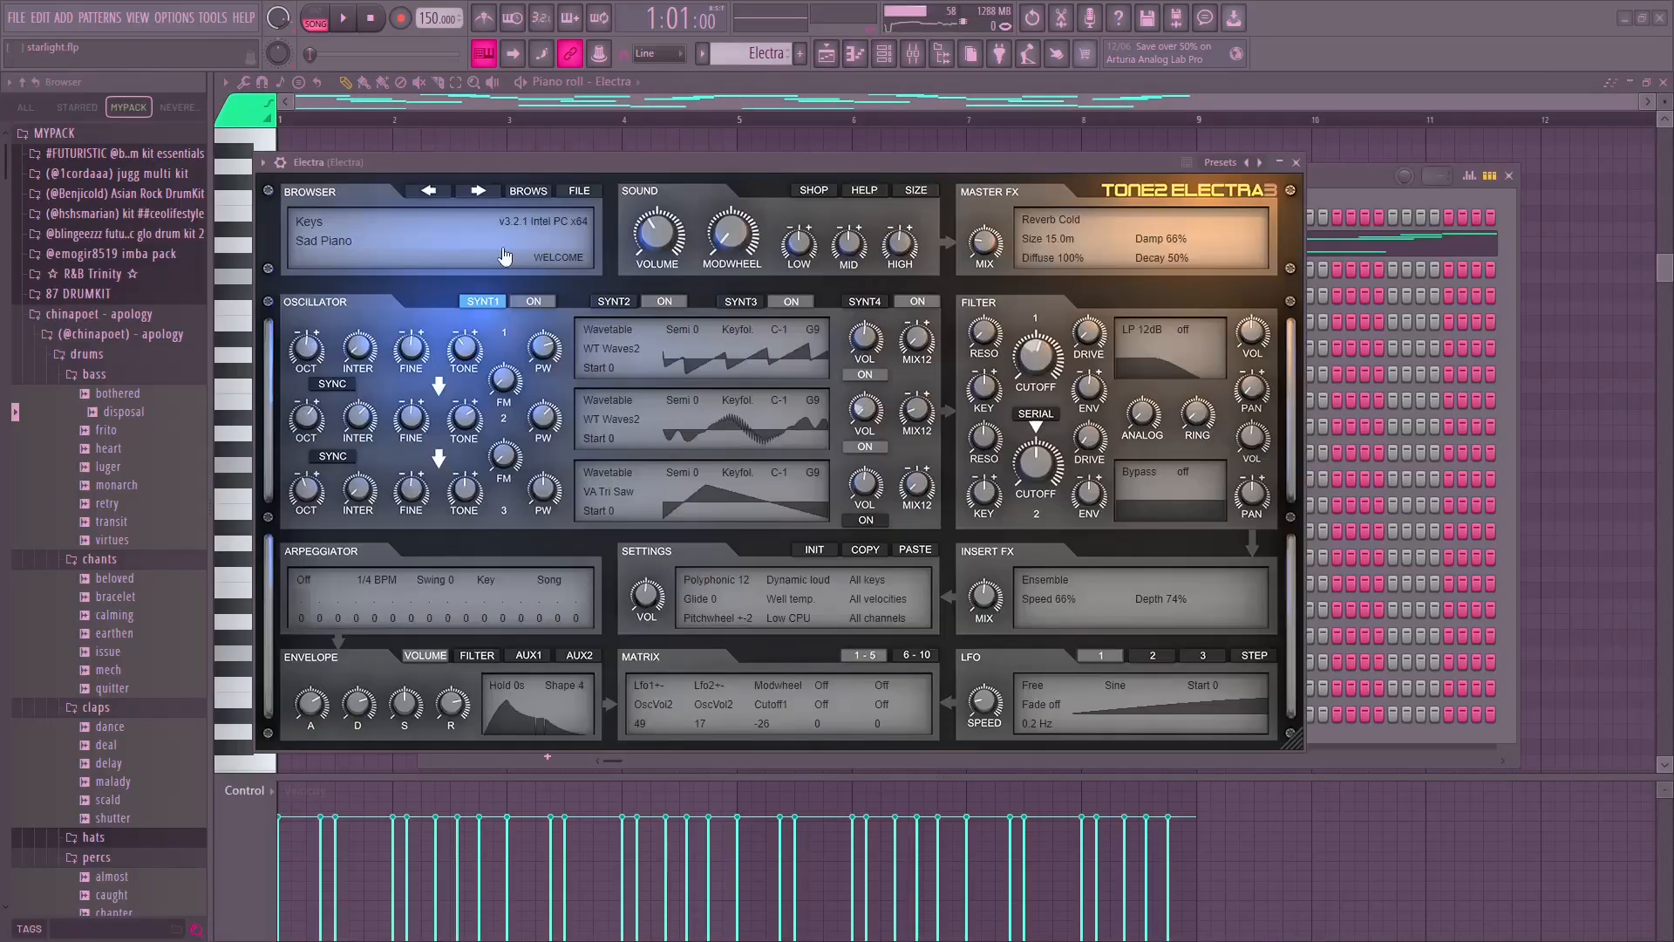
click(1296, 163)
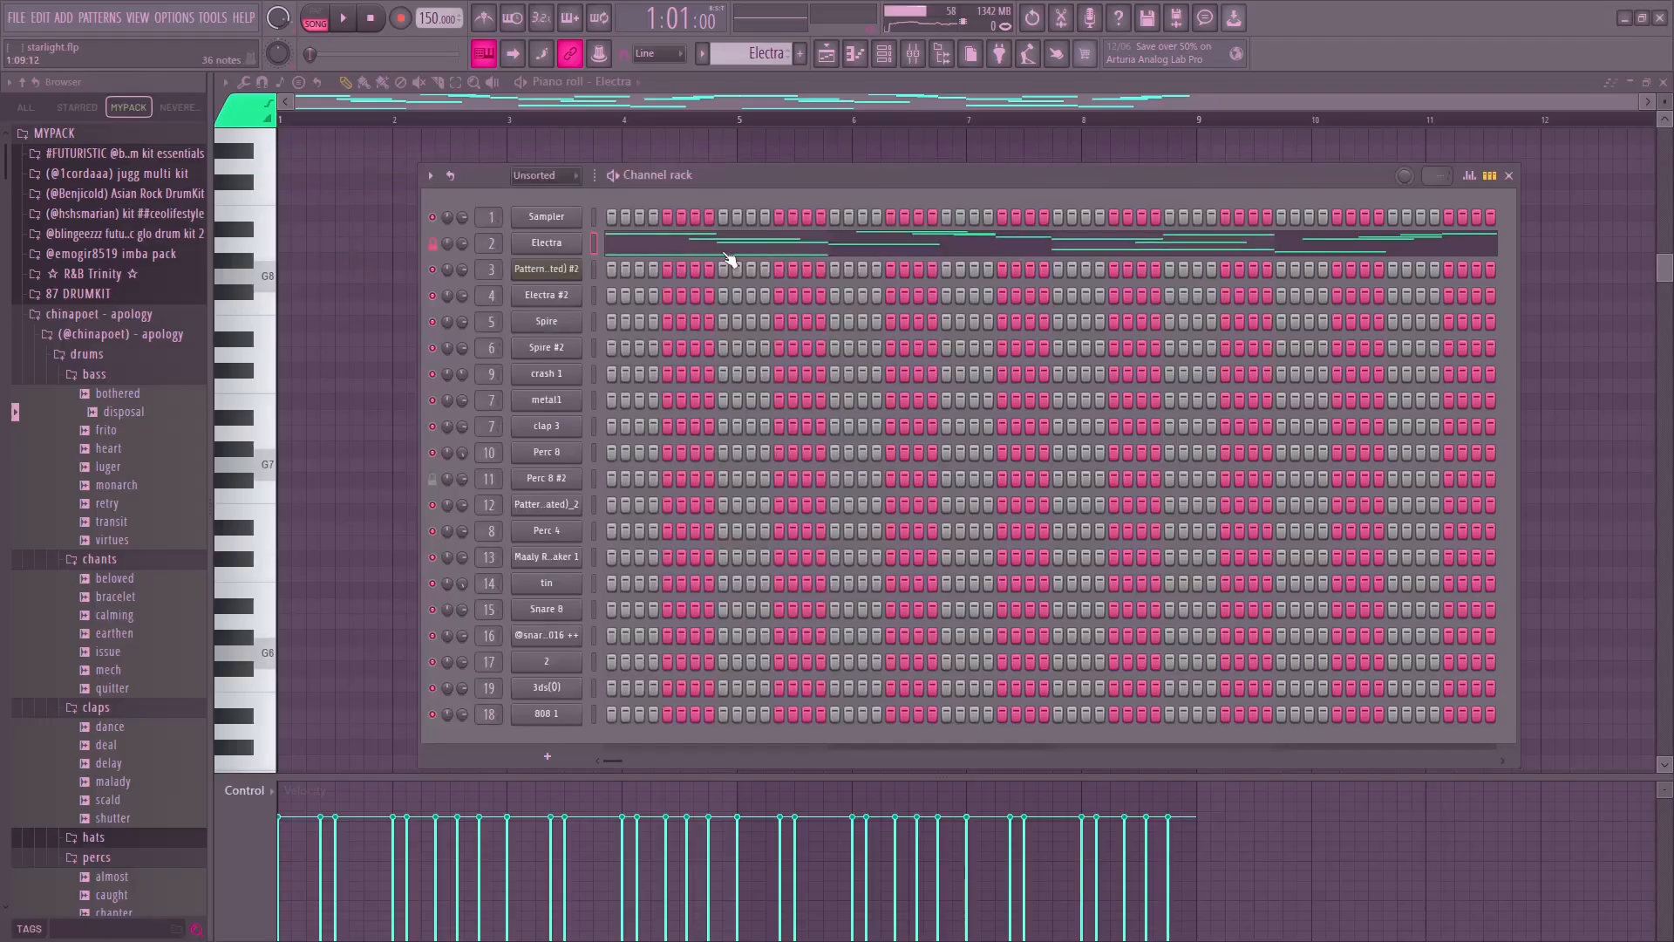
Open the Electra melody's piano roll, switch to pattern mode and play the pattern to examine its notes.
click(731, 245)
click(732, 245)
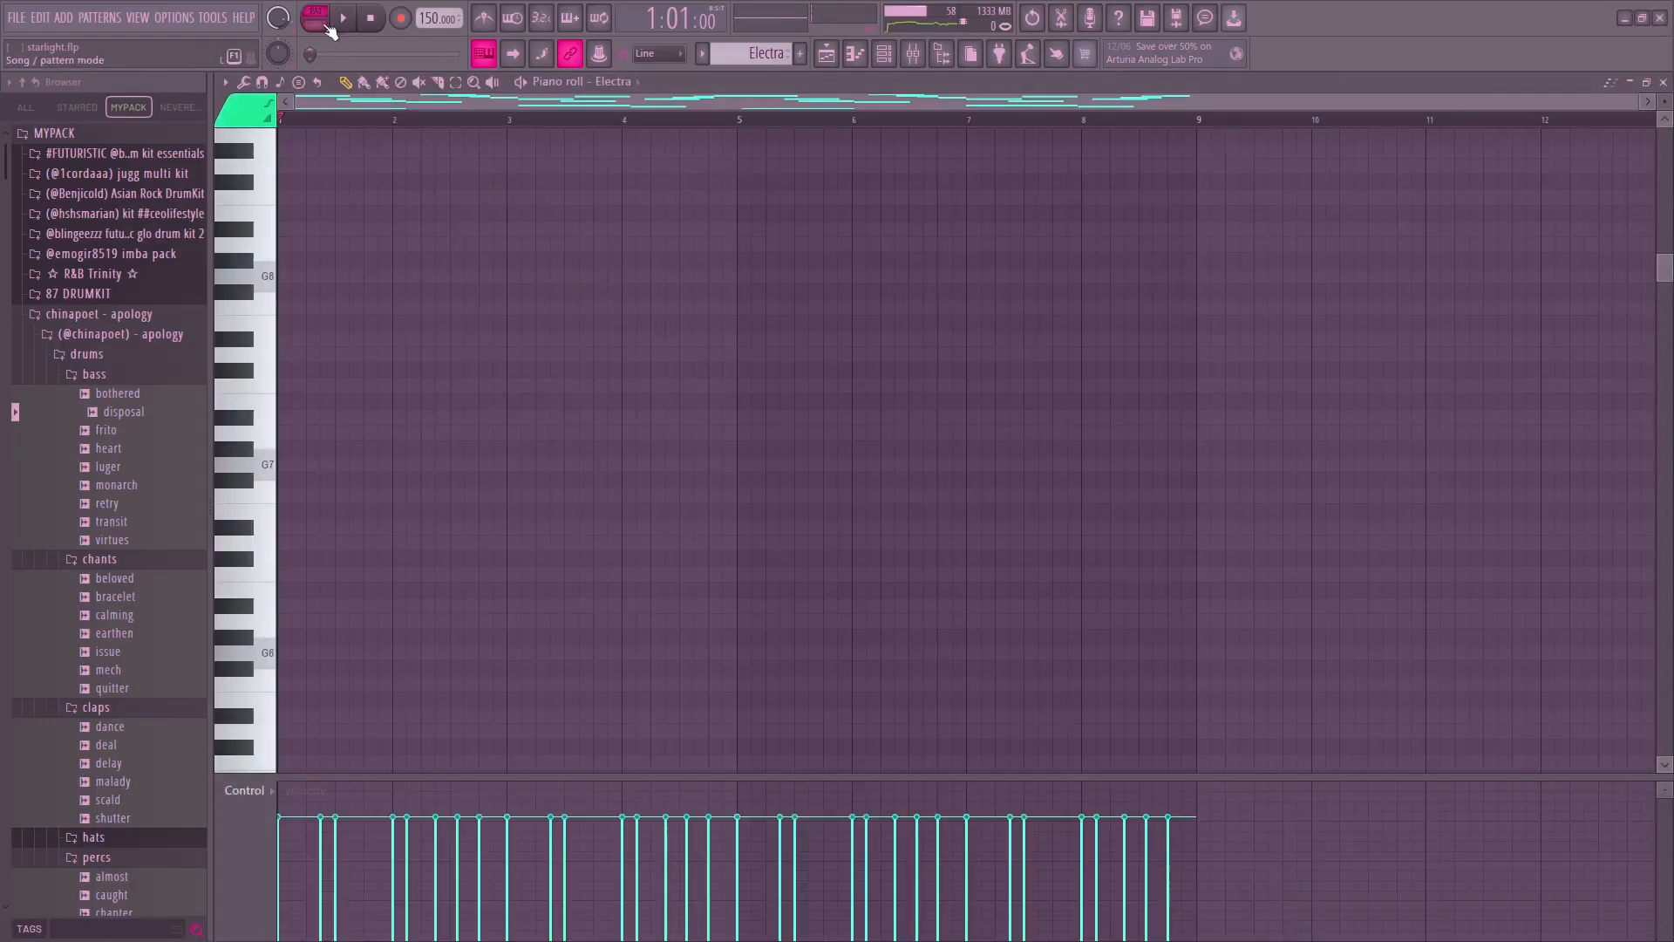
scroll(870, 388, up, 3)
key(space)
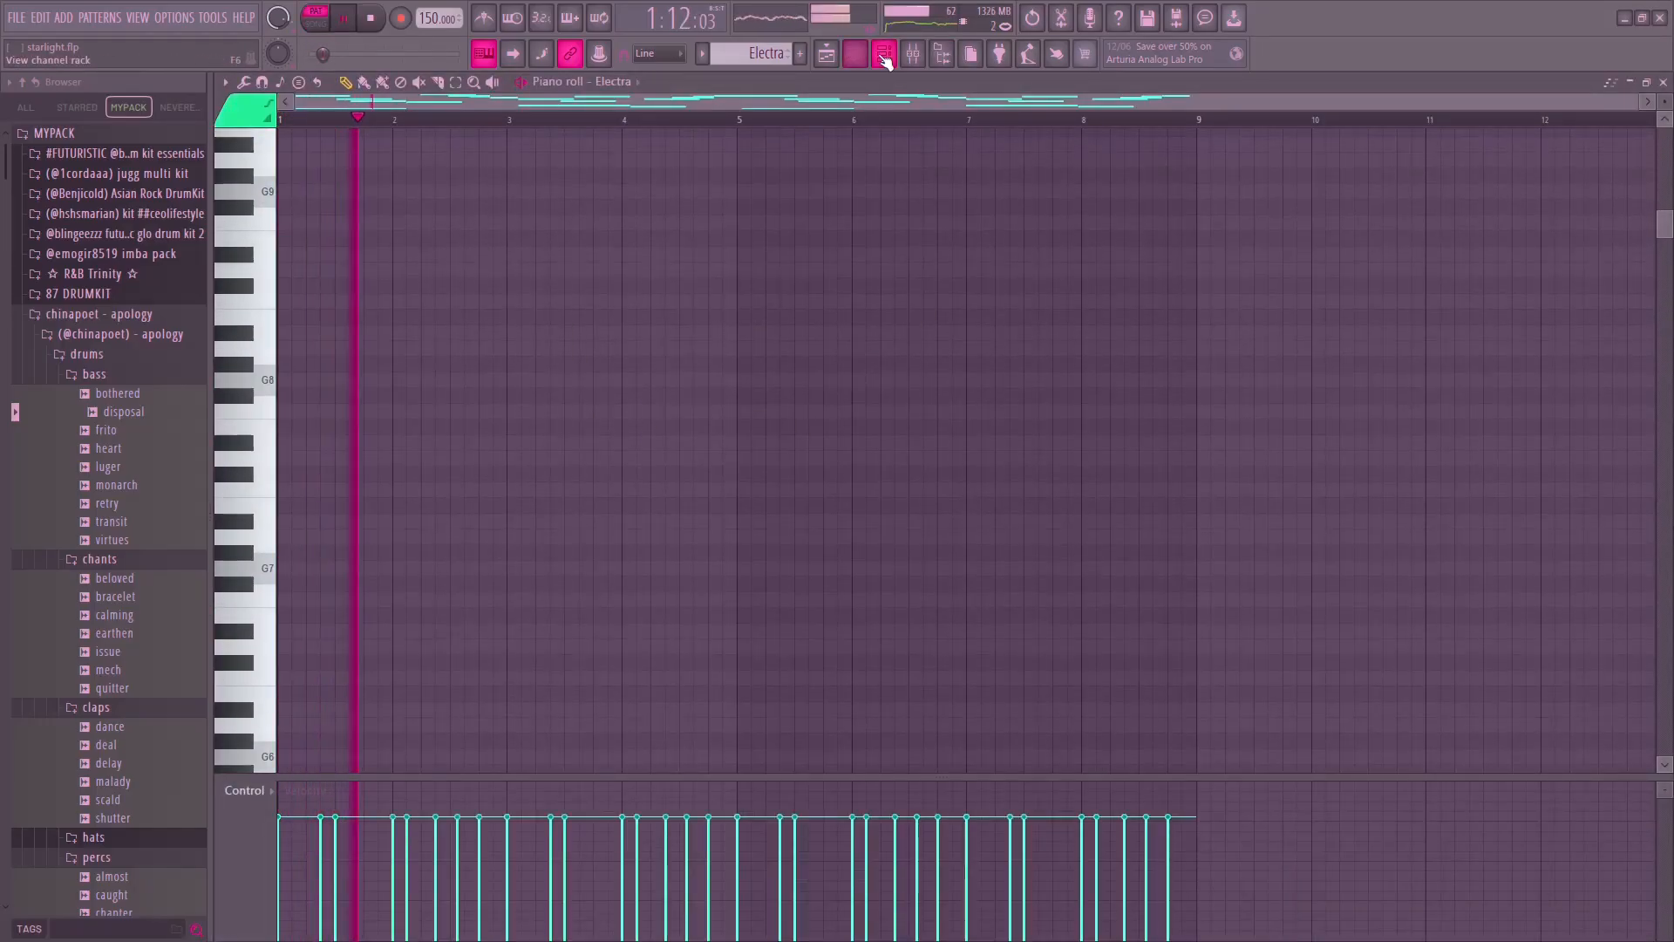
click(883, 53)
key(F6)
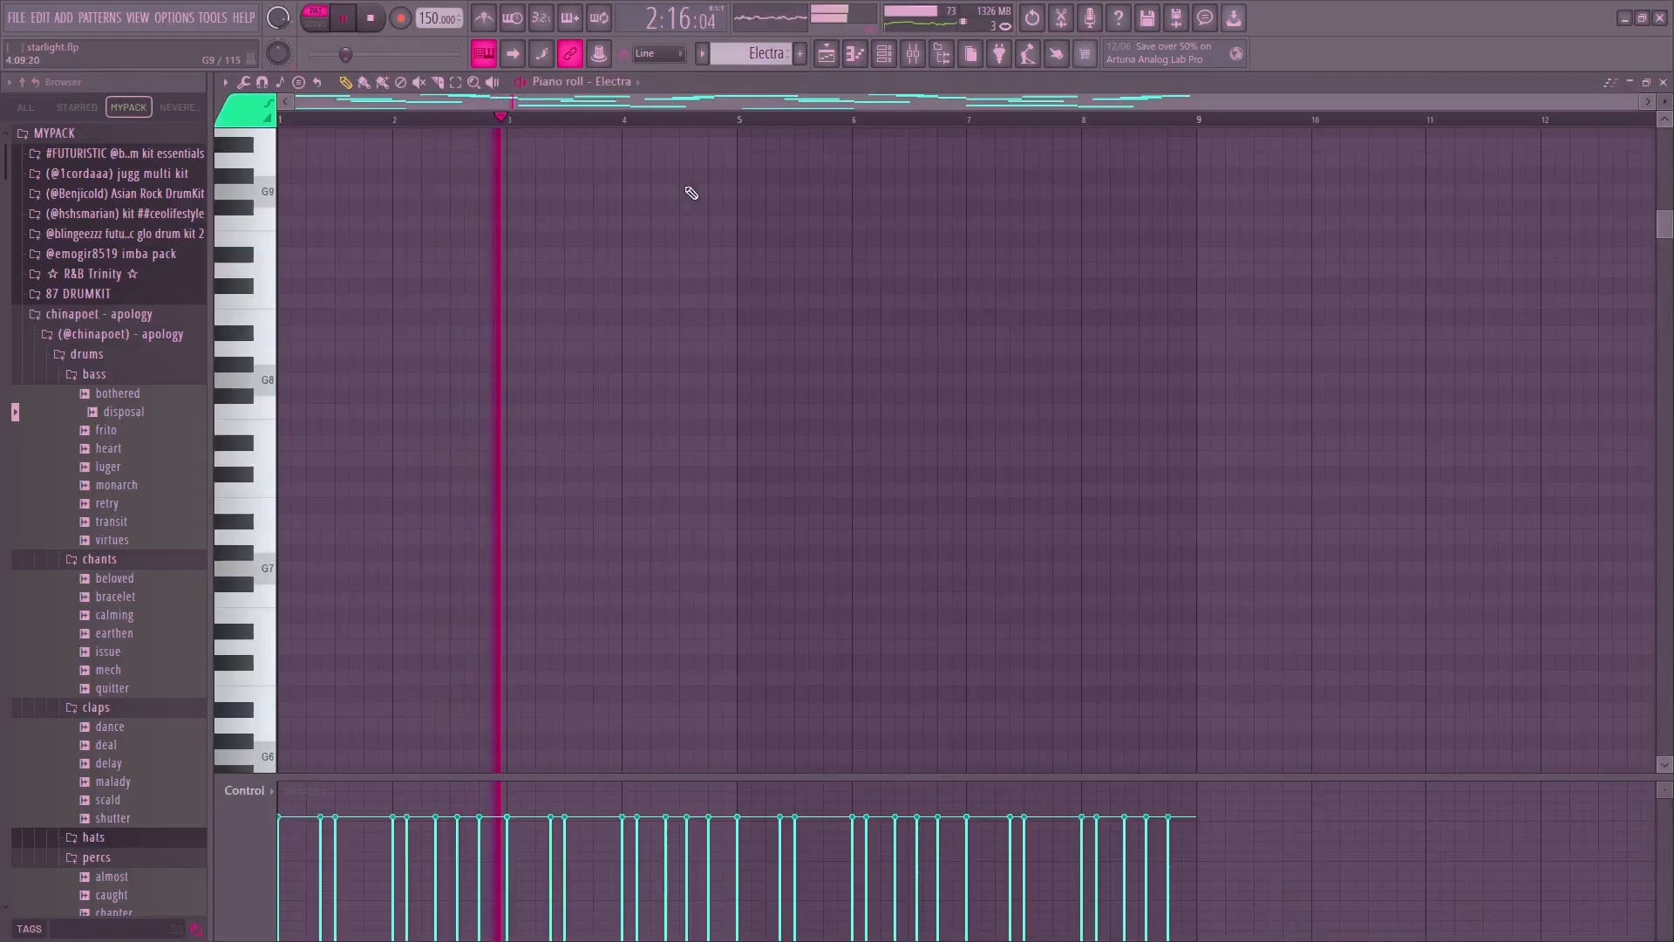
scroll(964, 232, down, 10)
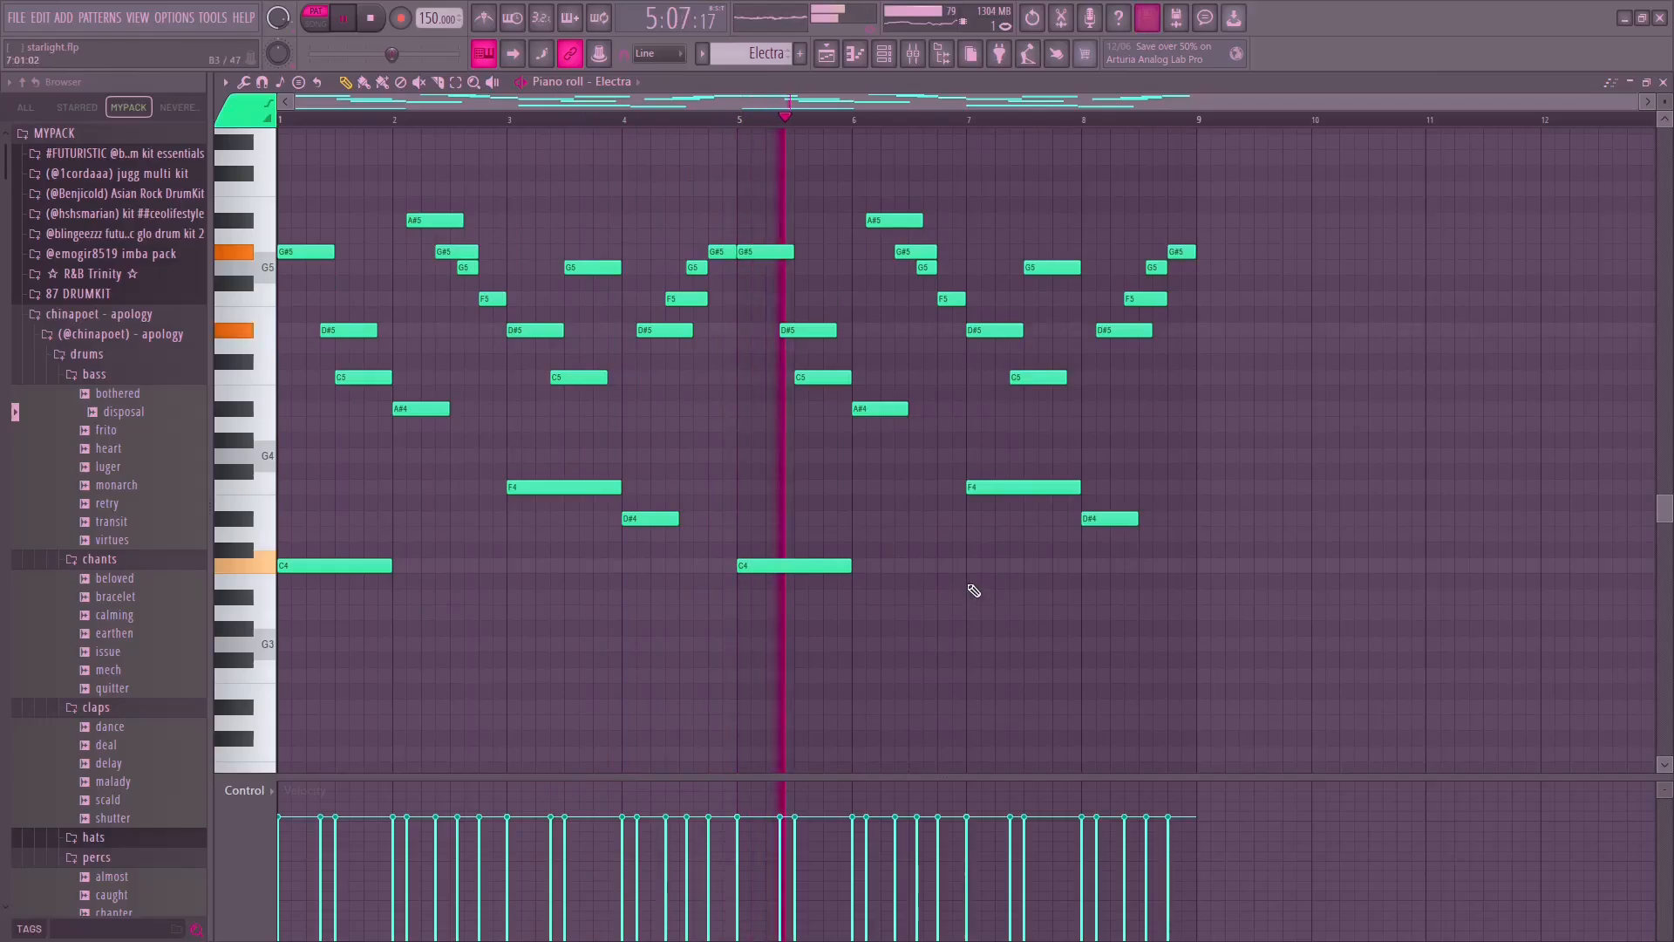
key(space)
scroll(1055, 606, up, 2)
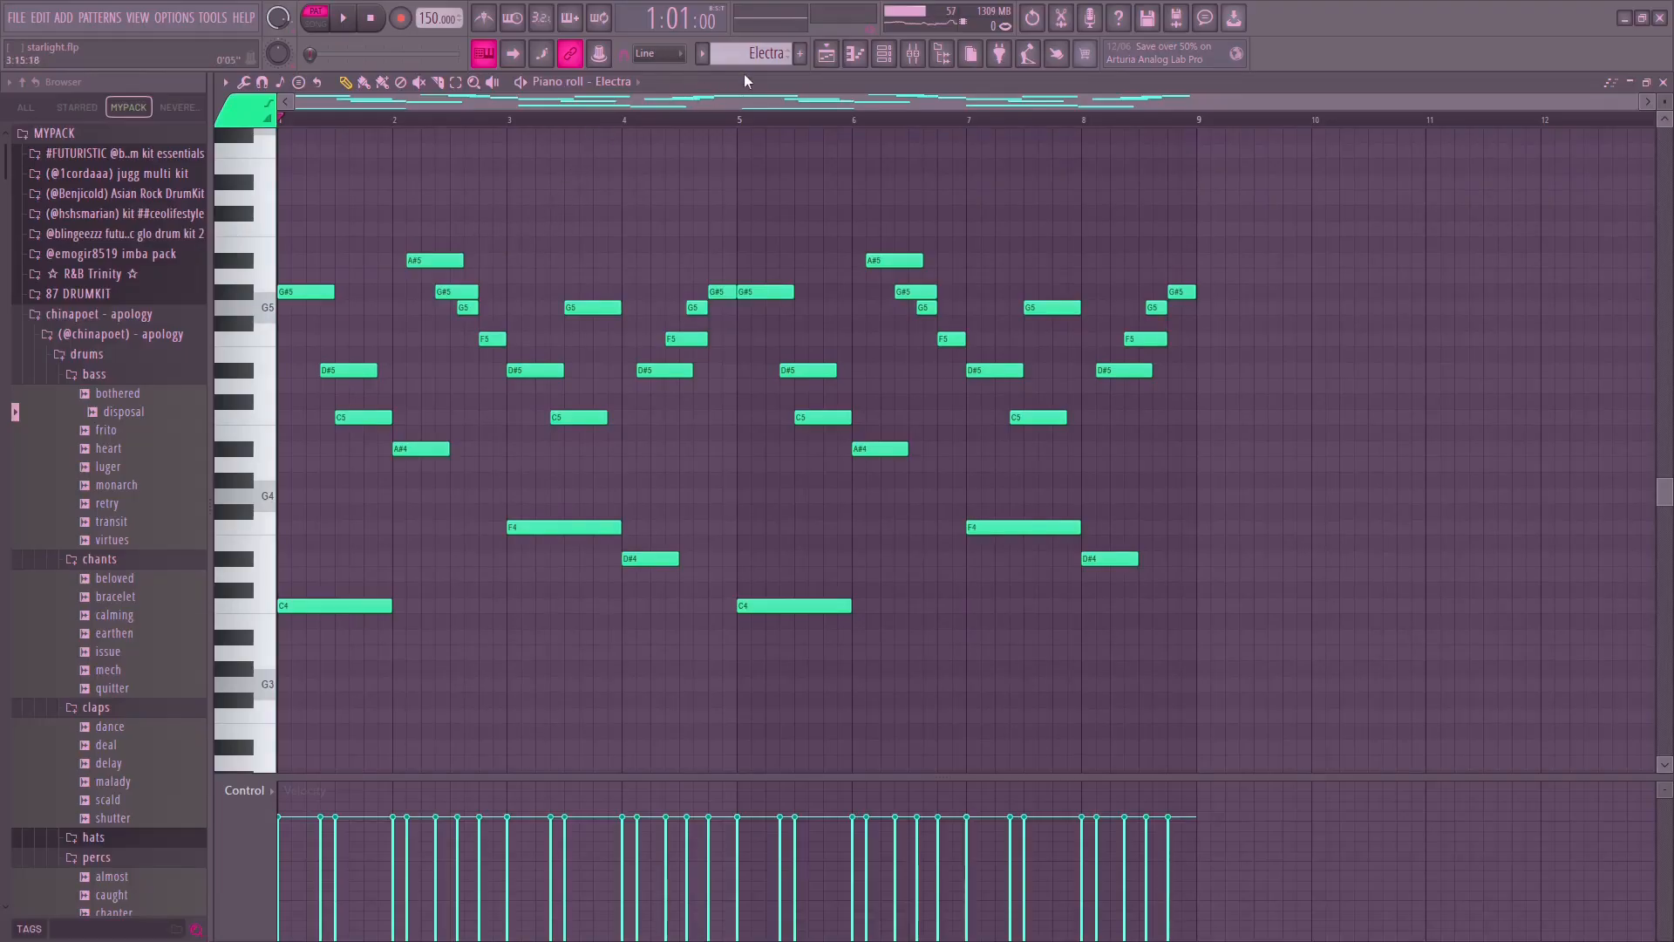
Select the Pattern 1 (consolidated) #2 pattern and open its channel's Granulizer to examine the settings.
click(885, 54)
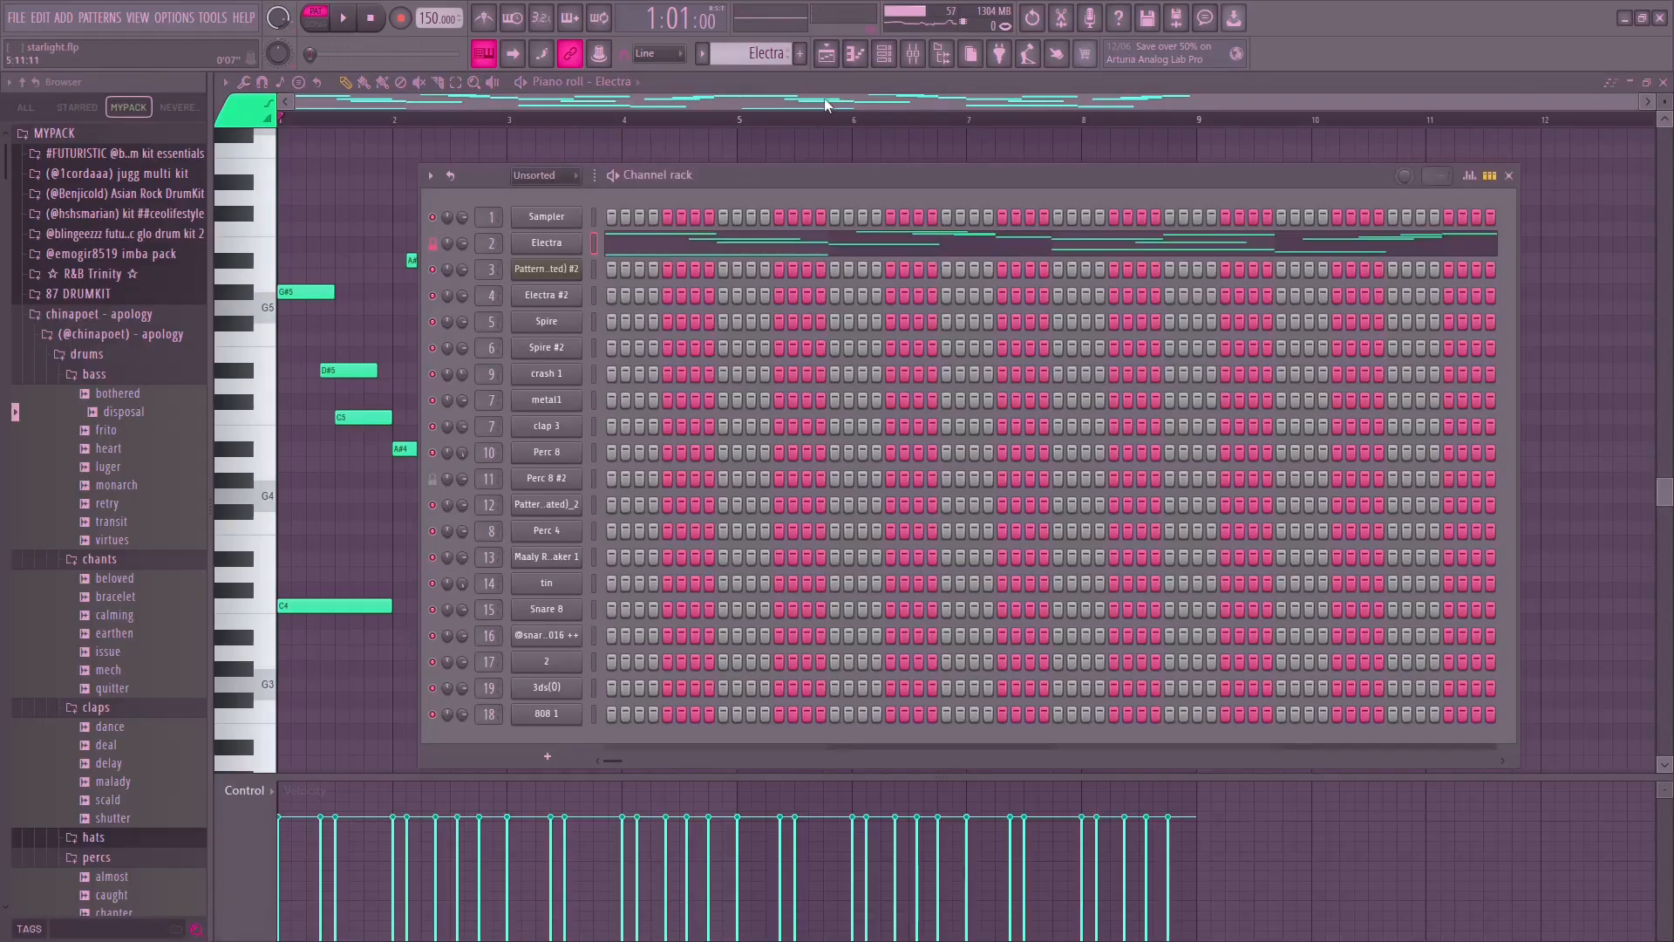
click(827, 67)
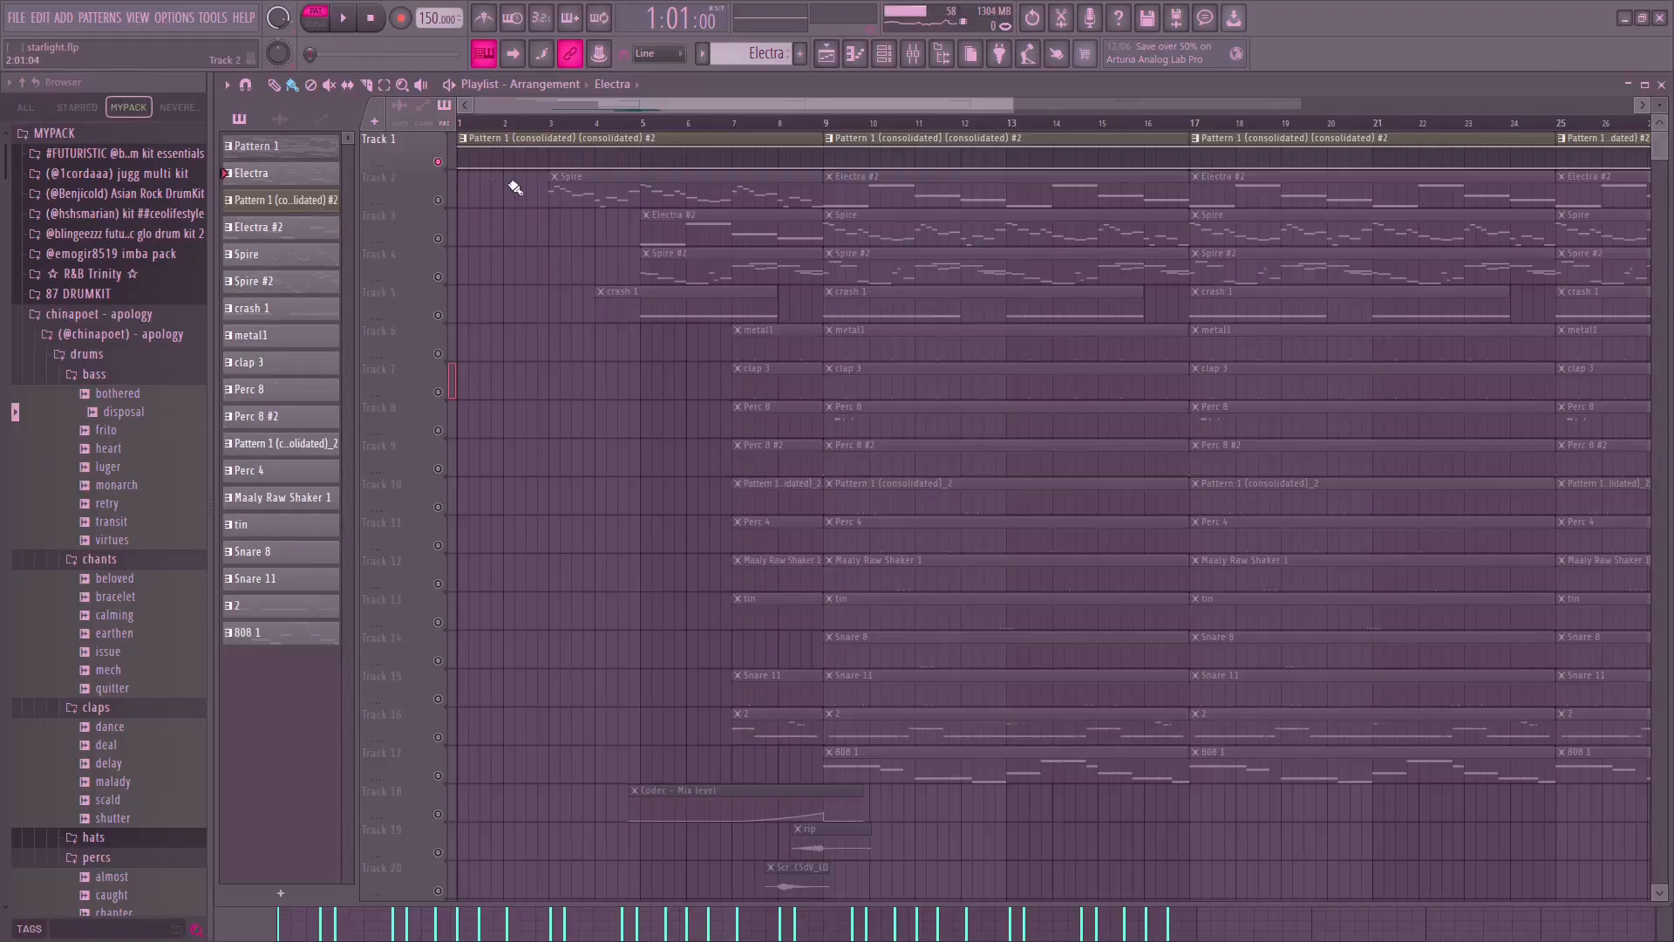
click(293, 202)
click(885, 57)
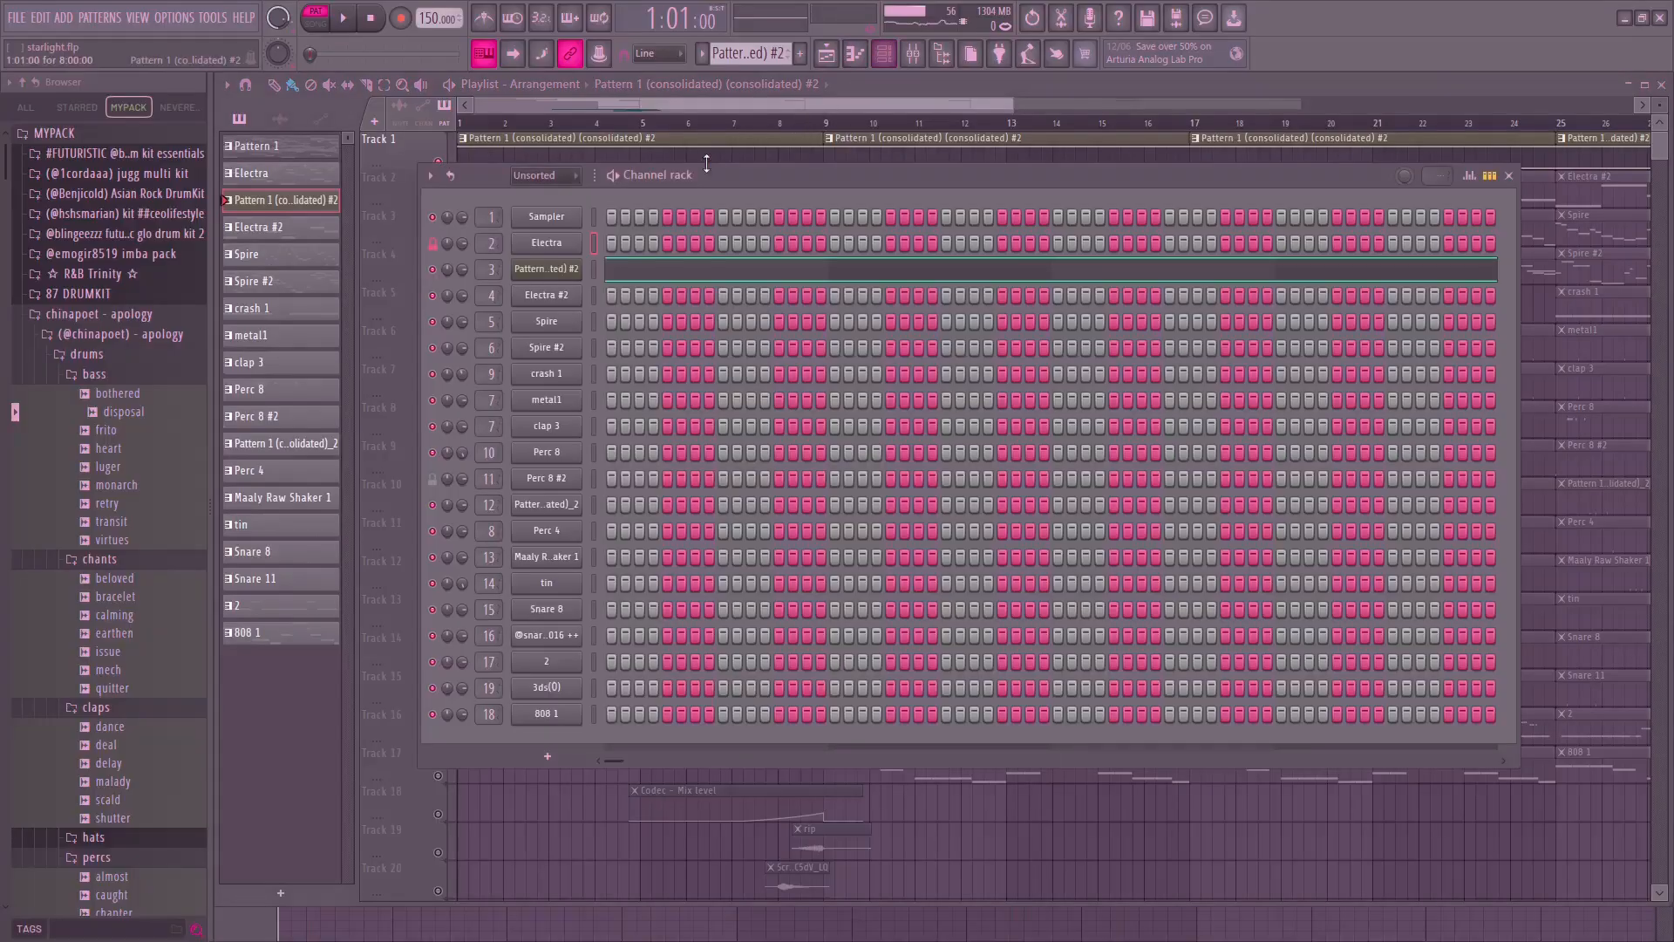
click(521, 754)
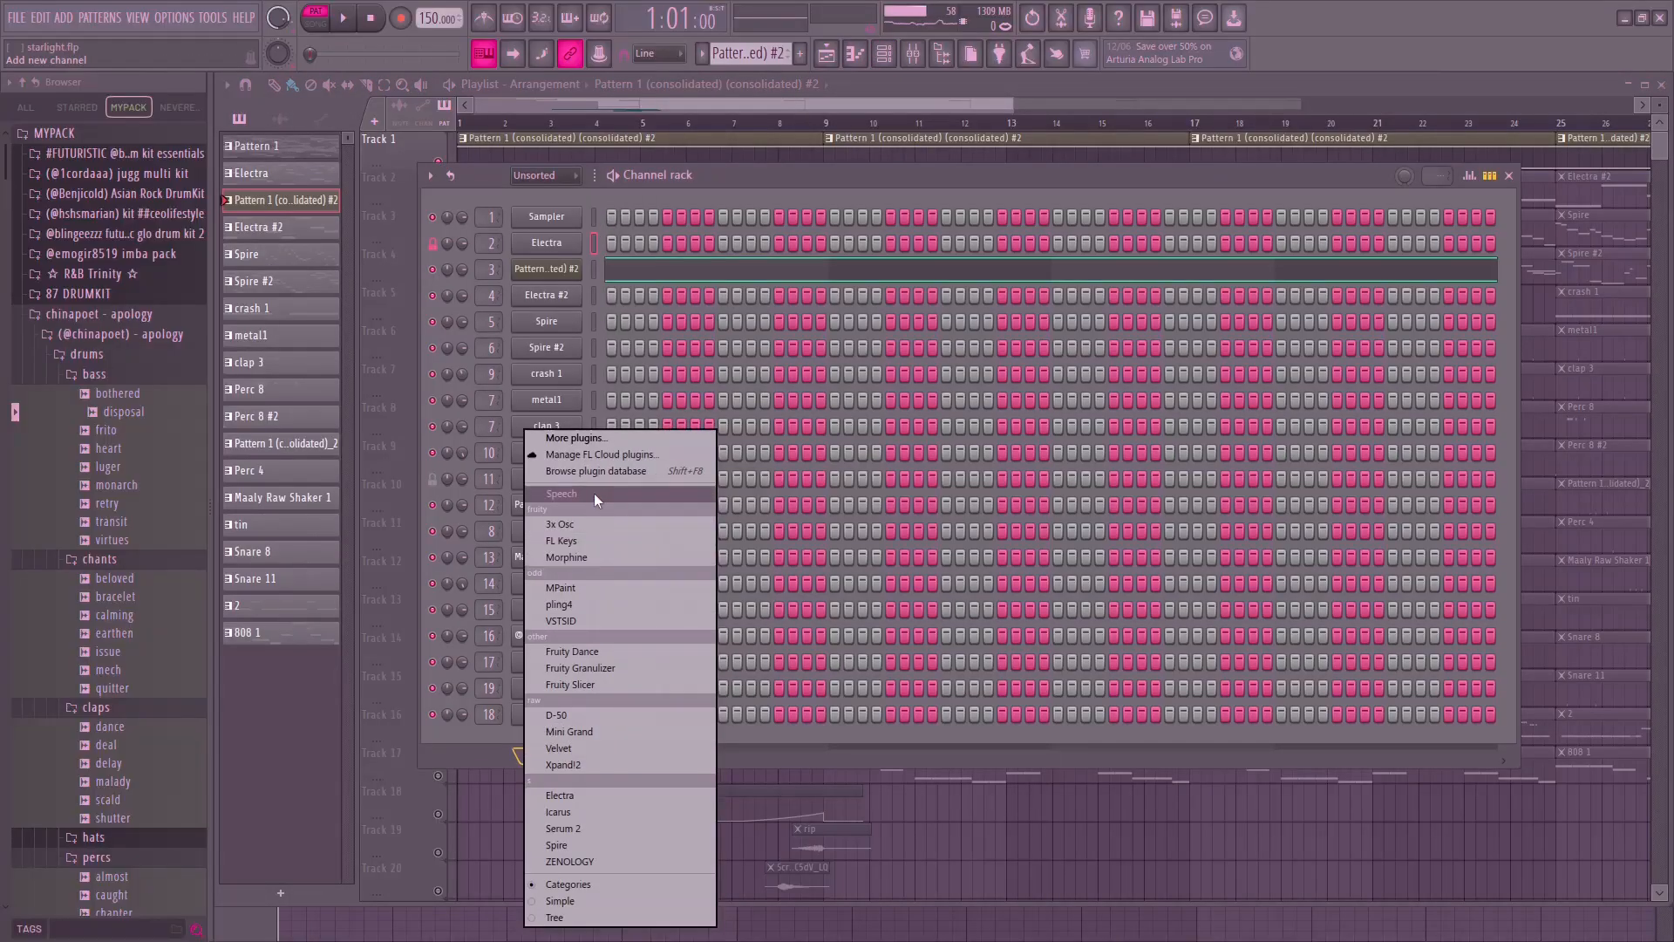
click(459, 747)
click(567, 277)
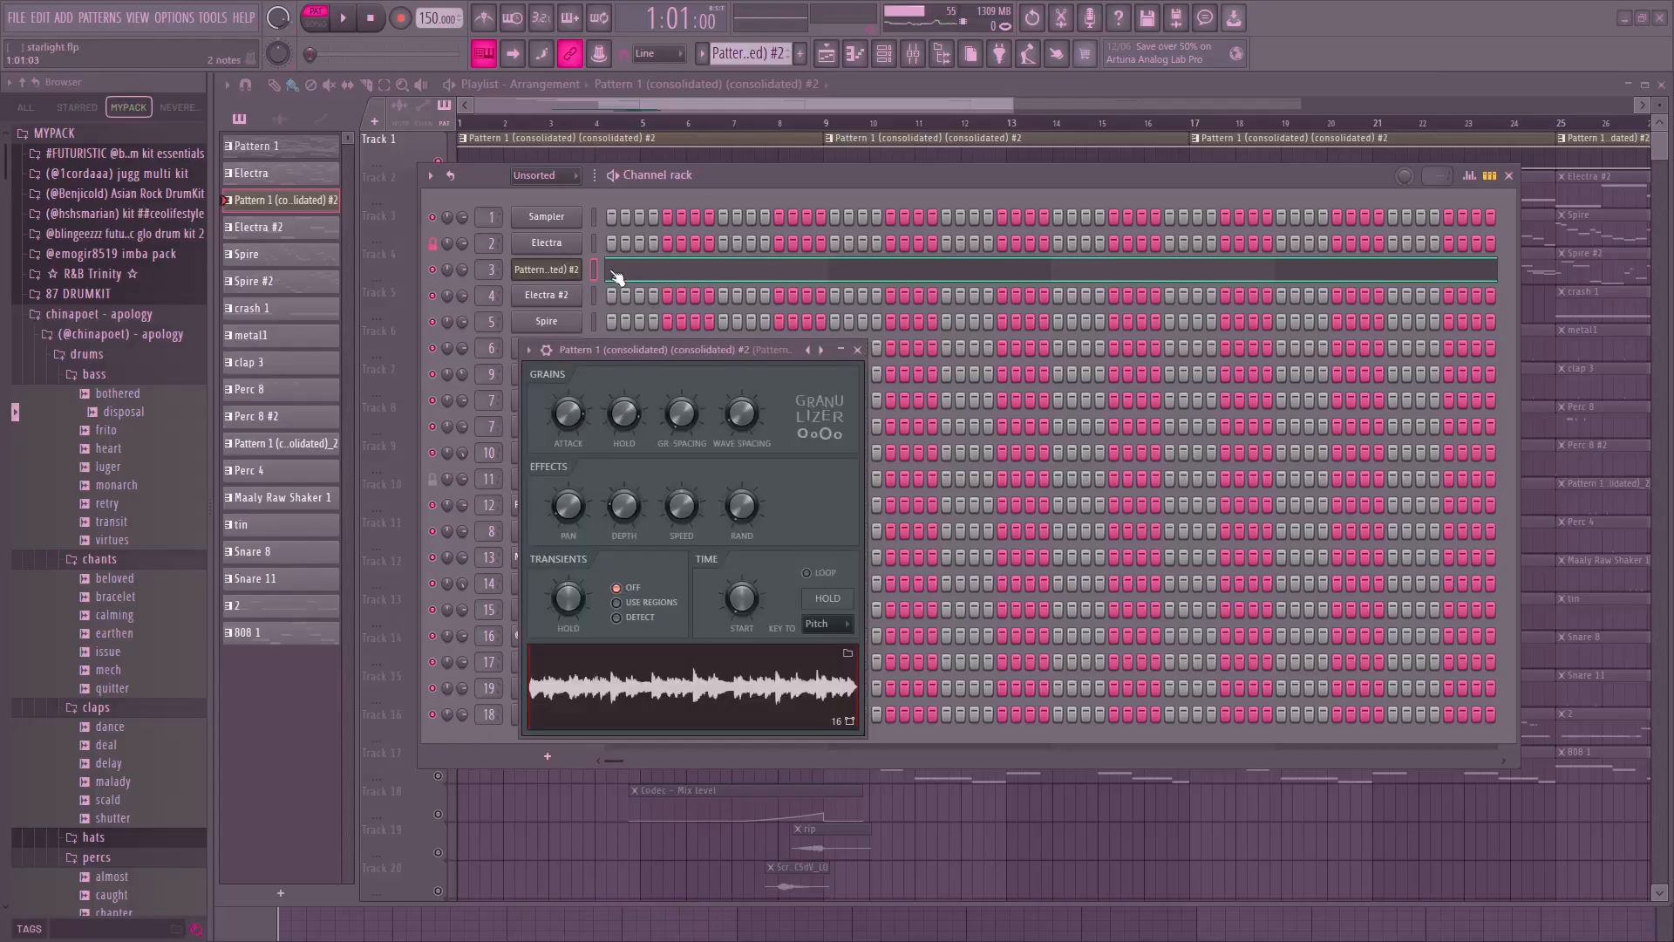
drag(637, 350, 750, 343)
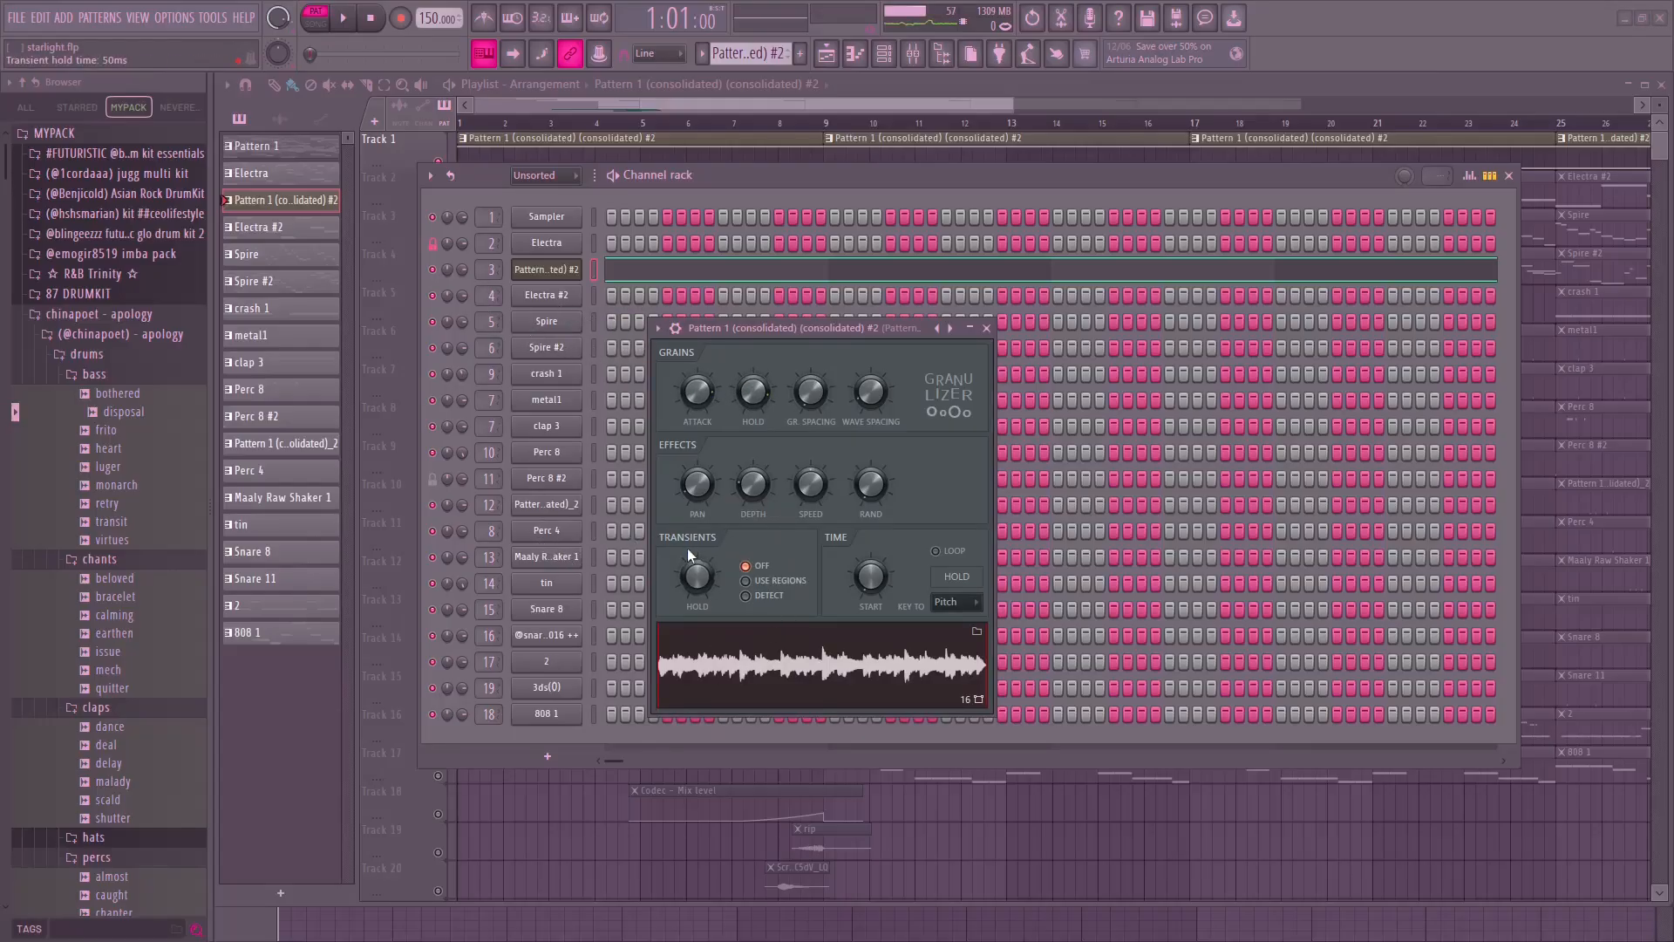
Add a new Fruity Granulizer channel and load the Pattern 1 (consolidated) sample into it.
click(547, 756)
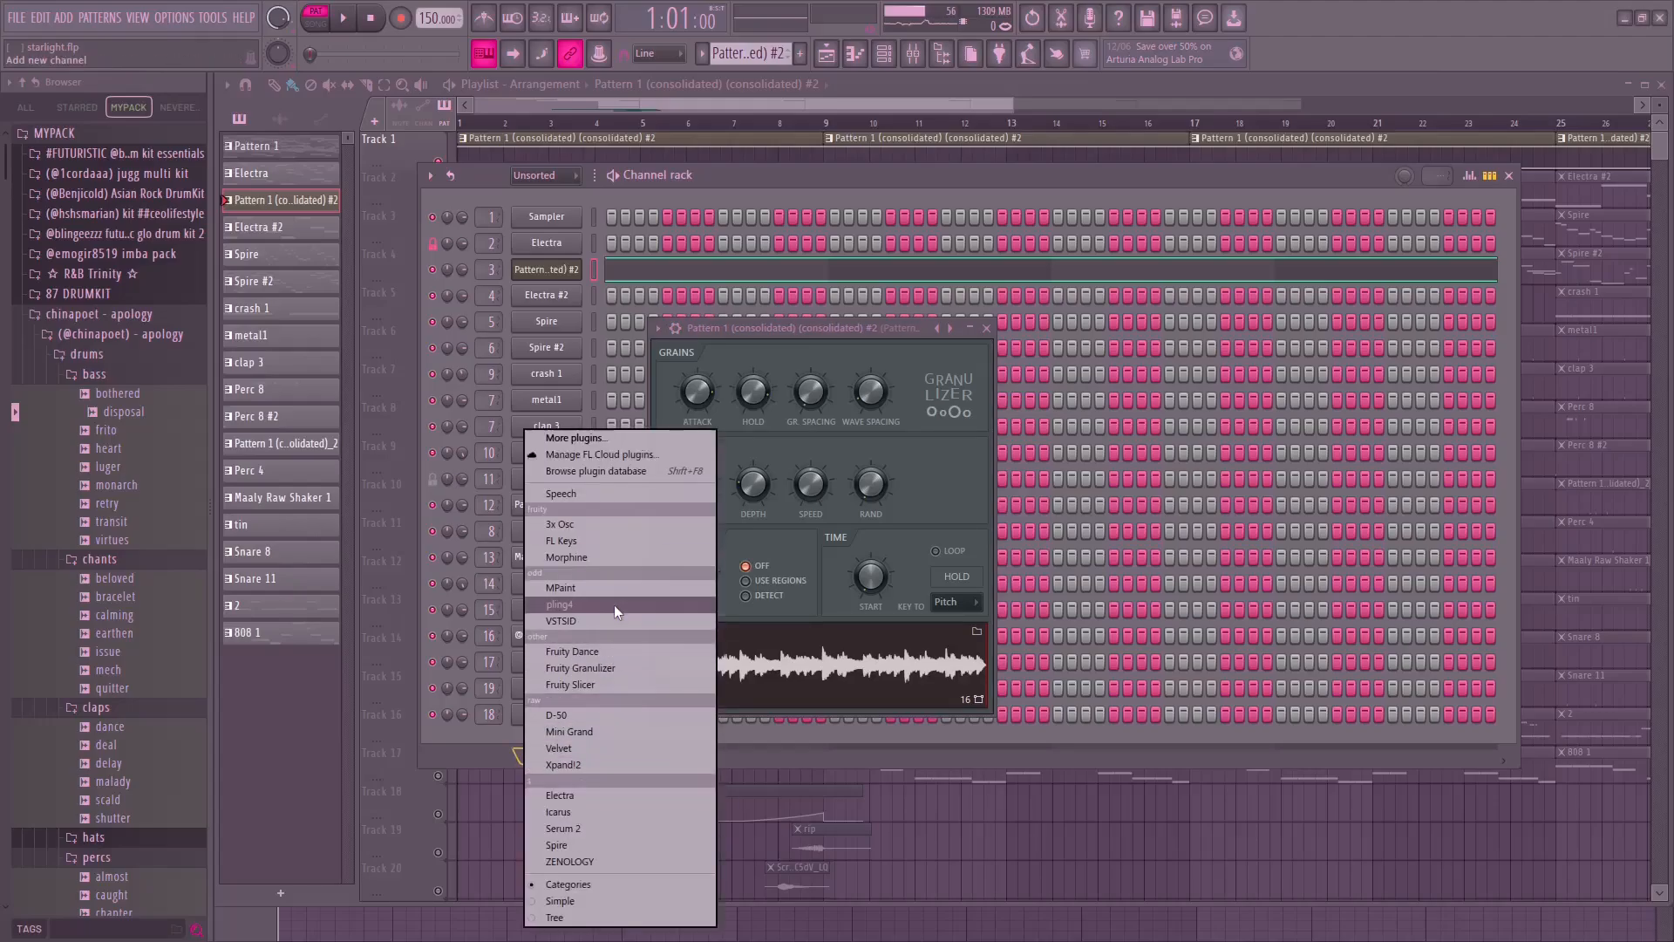
click(582, 668)
drag(695, 651, 450, 506)
drag(481, 187, 990, 317)
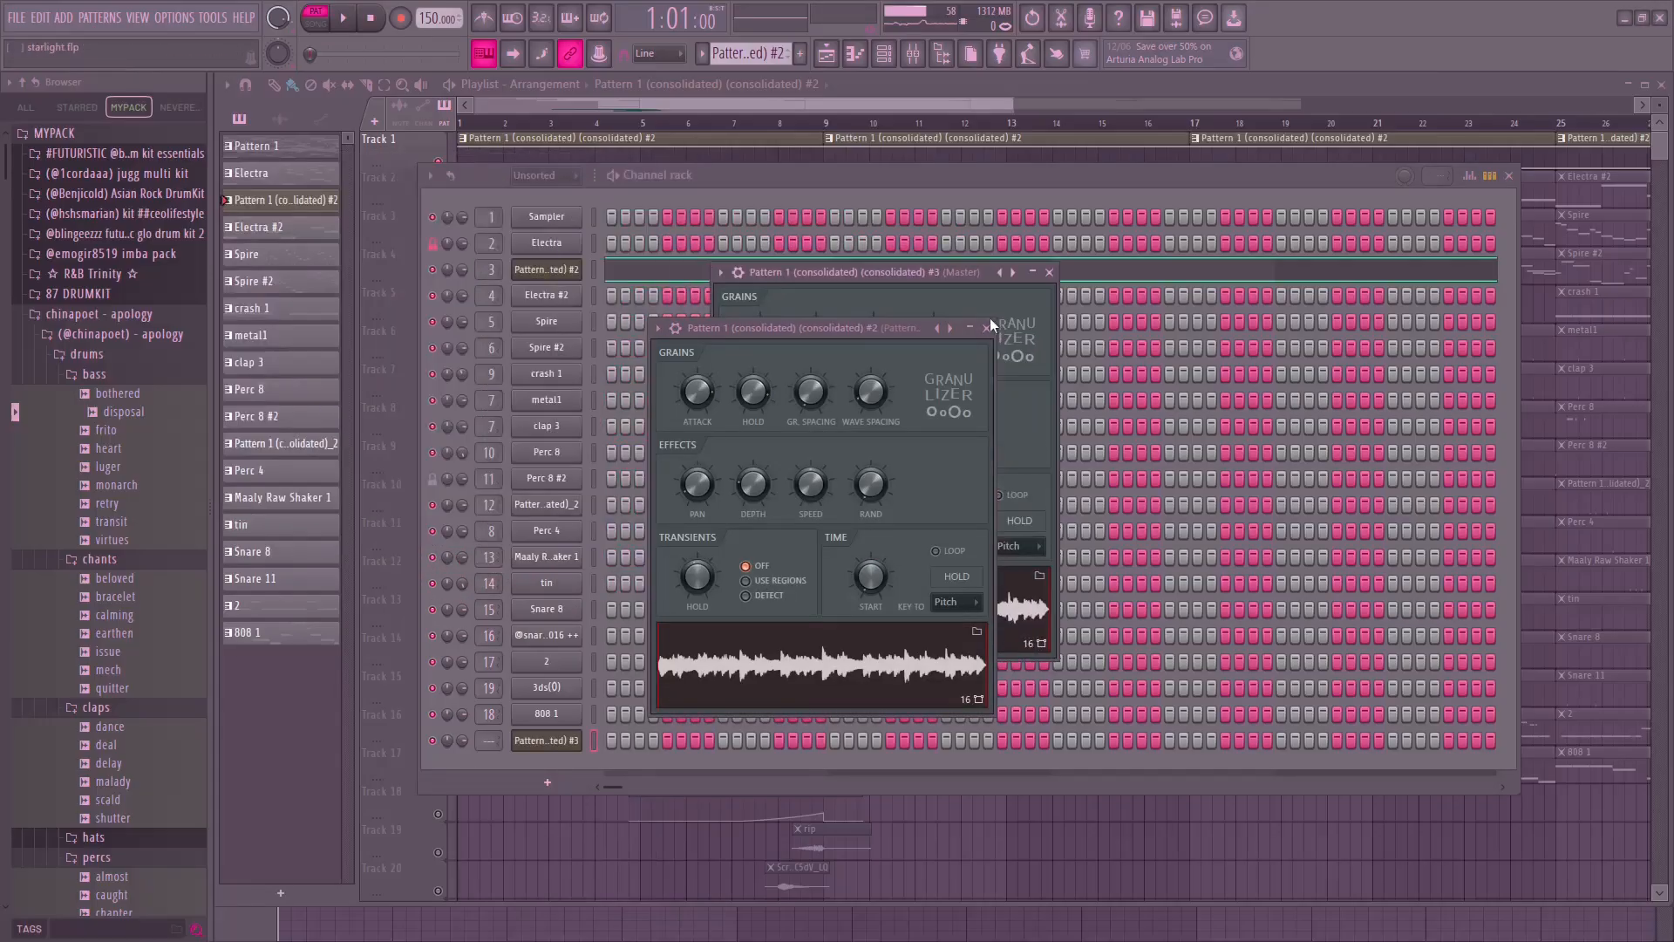
Solo the new Granulizer channel, place a note on its first step and play the pattern.
right_click(433, 739)
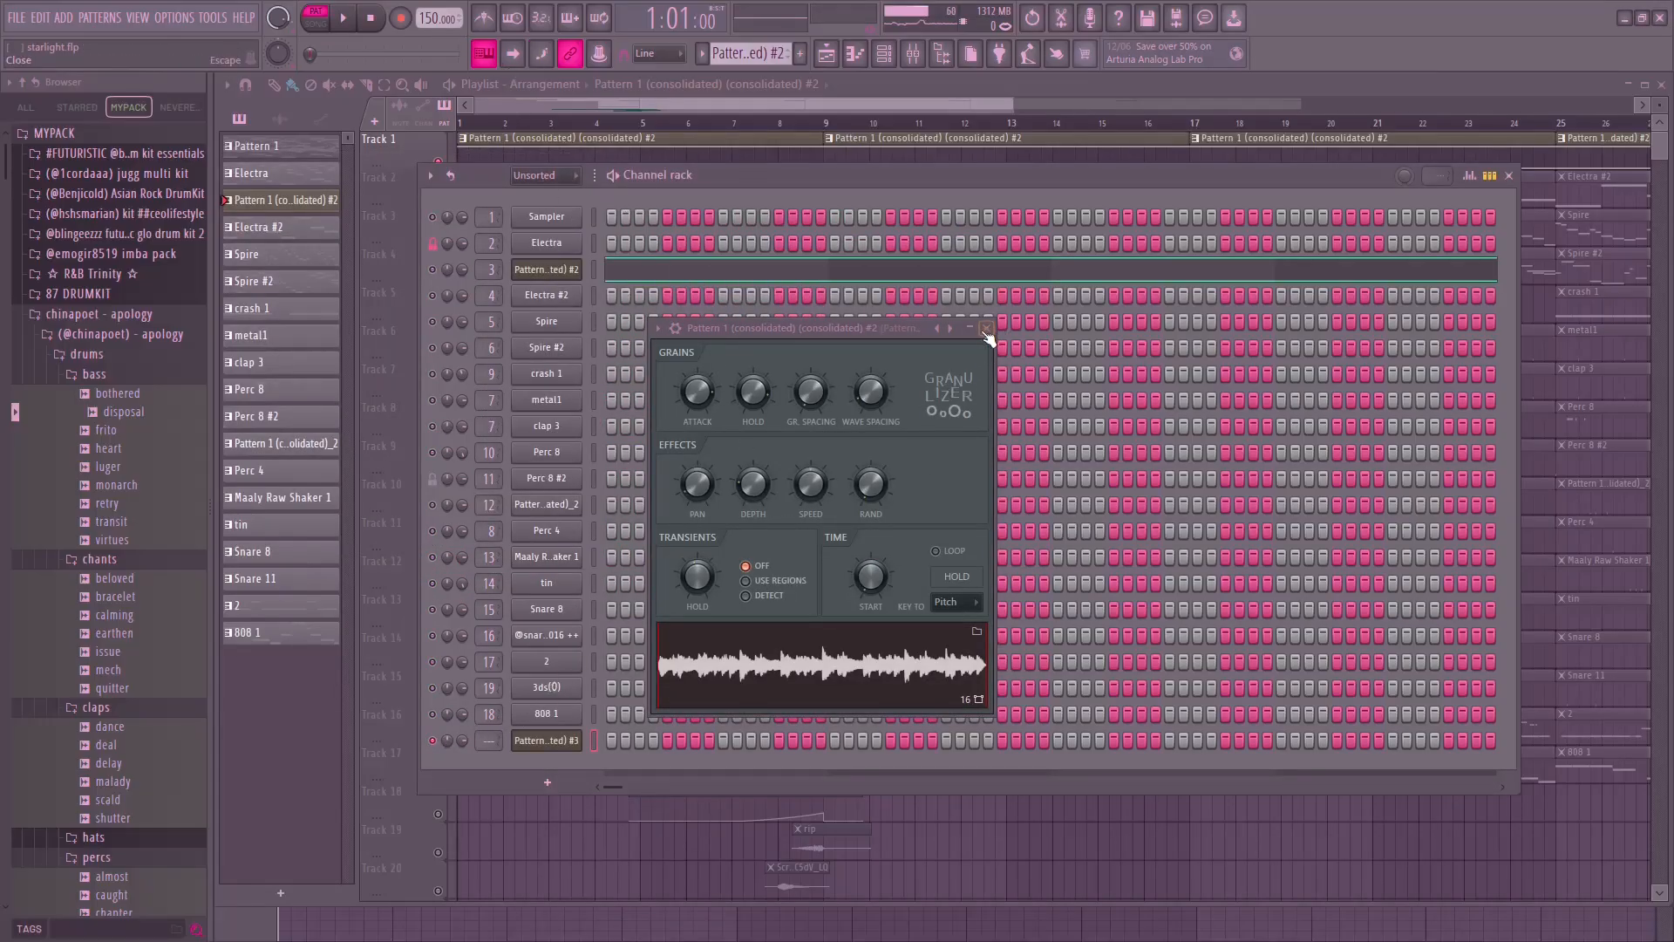
key(space)
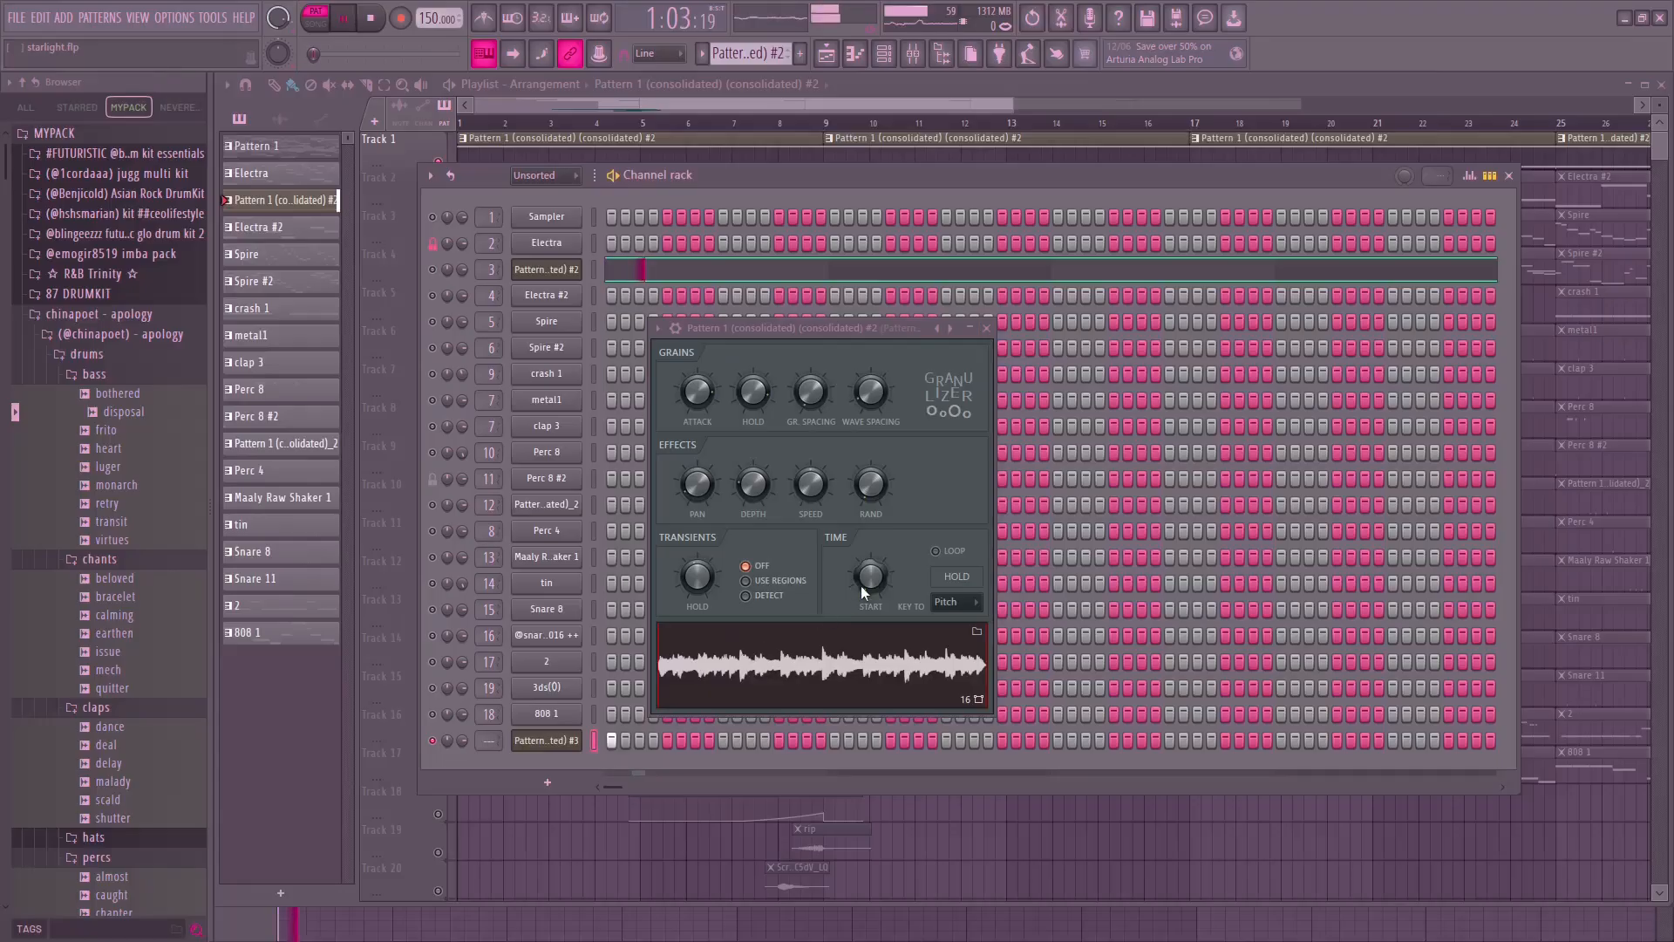
key(space)
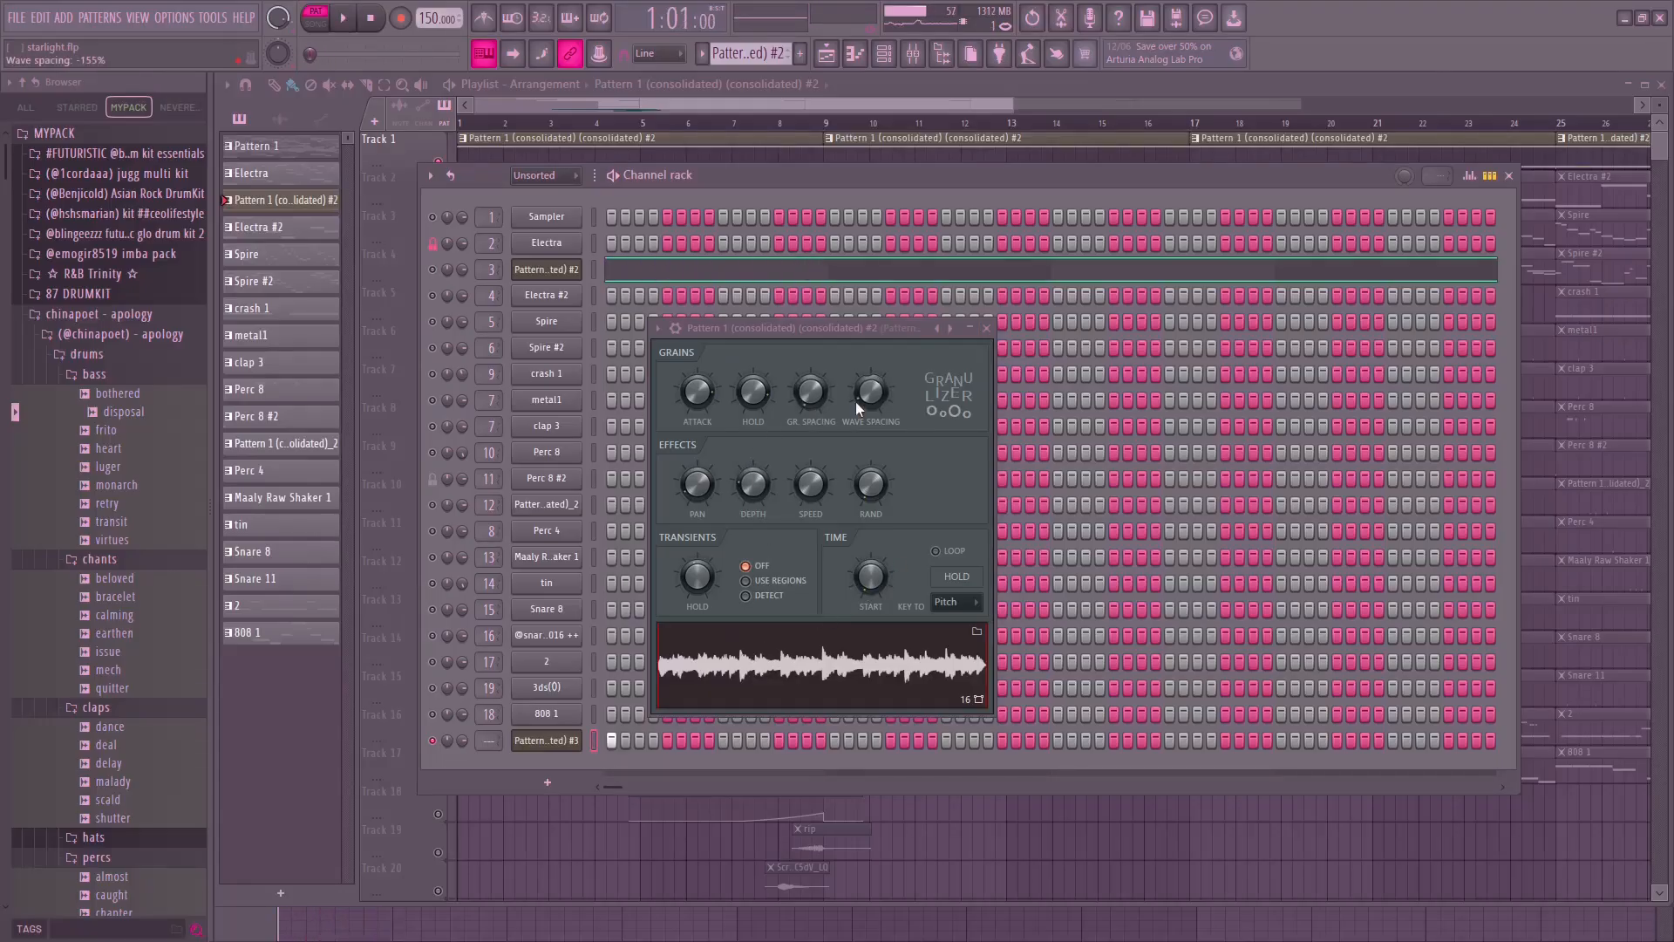
Open the new channel's Granulizer after checking the original one, and set its wave spacing to 16% while playing.
click(567, 274)
click(566, 274)
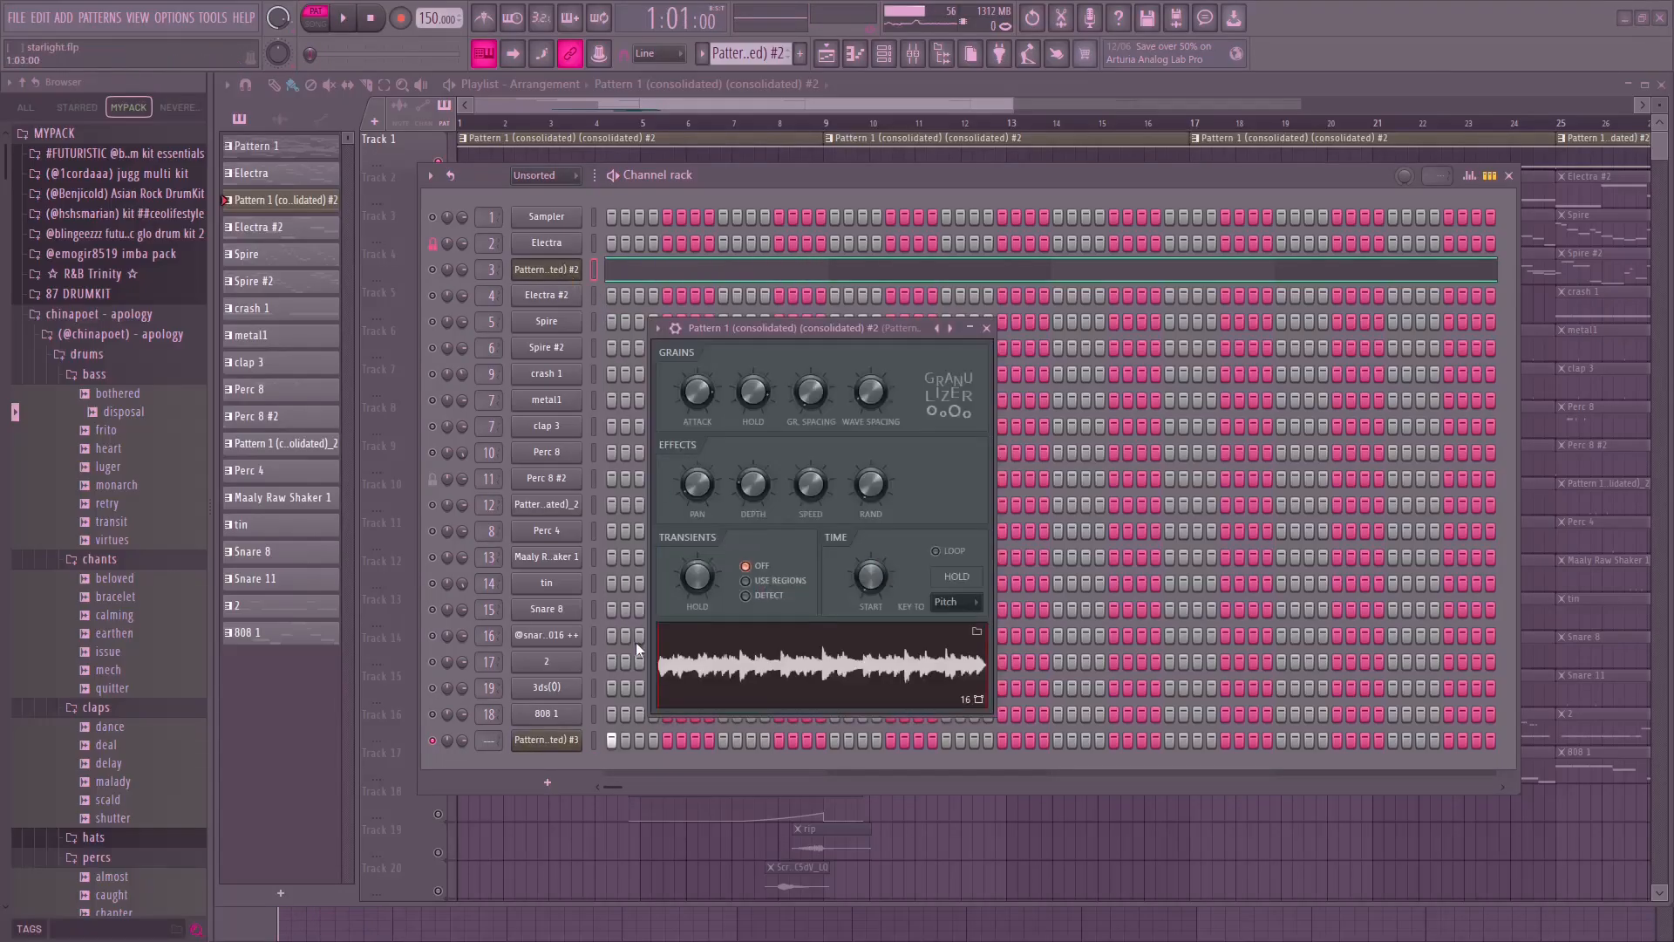
click(571, 747)
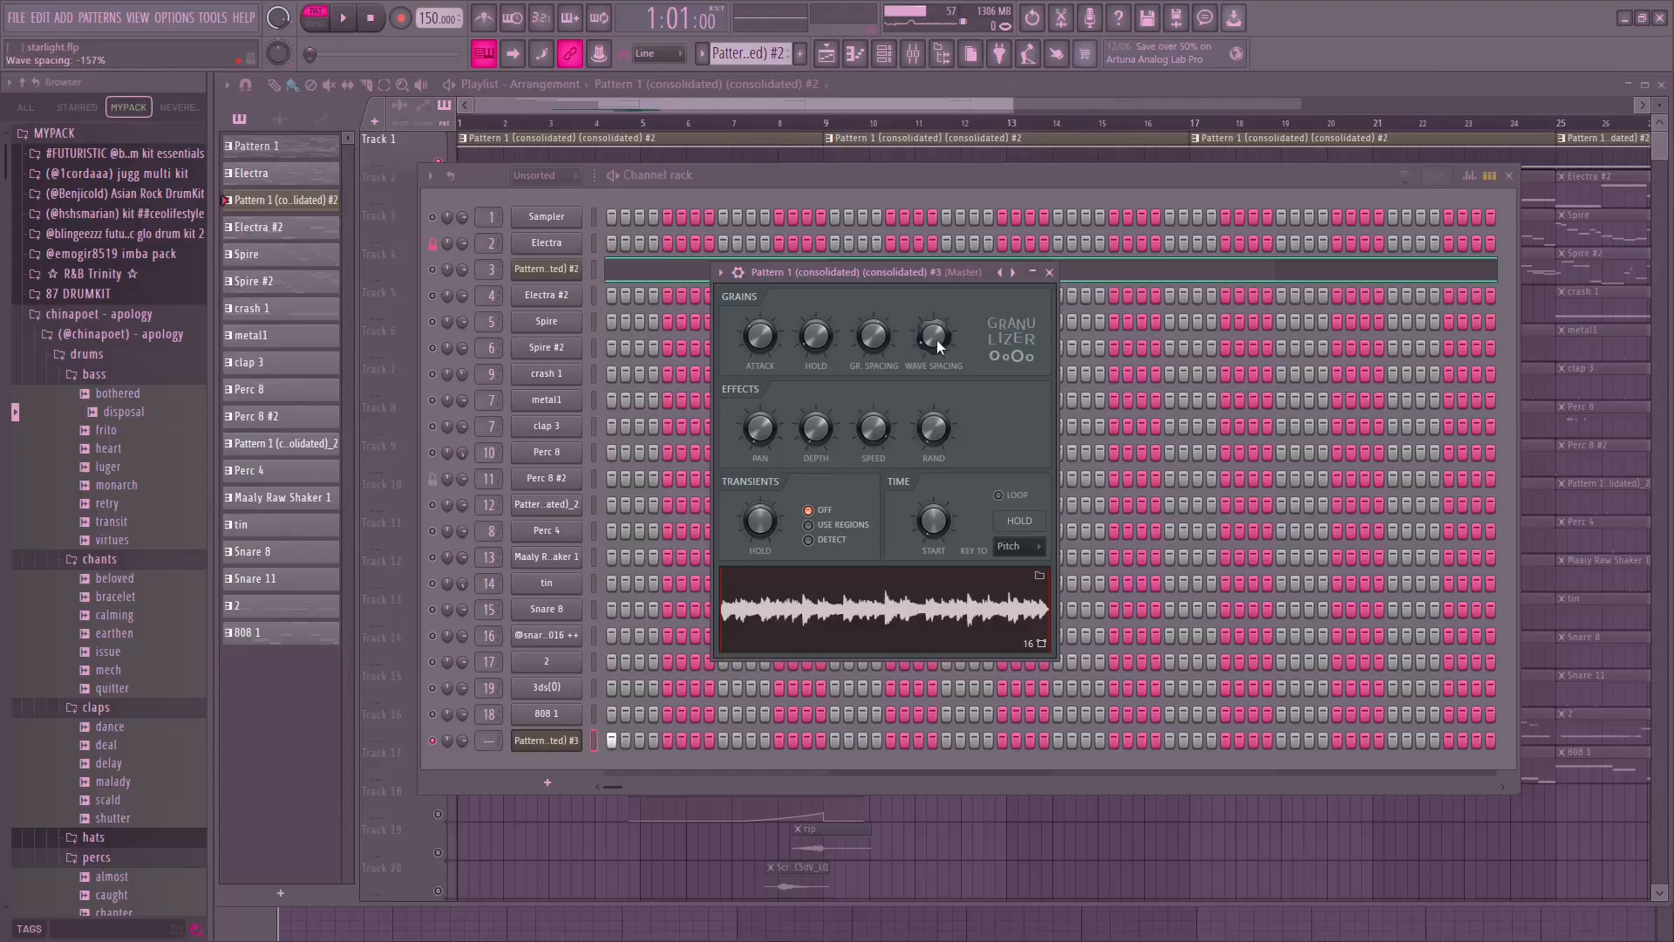
drag(939, 273, 912, 282)
key(space)
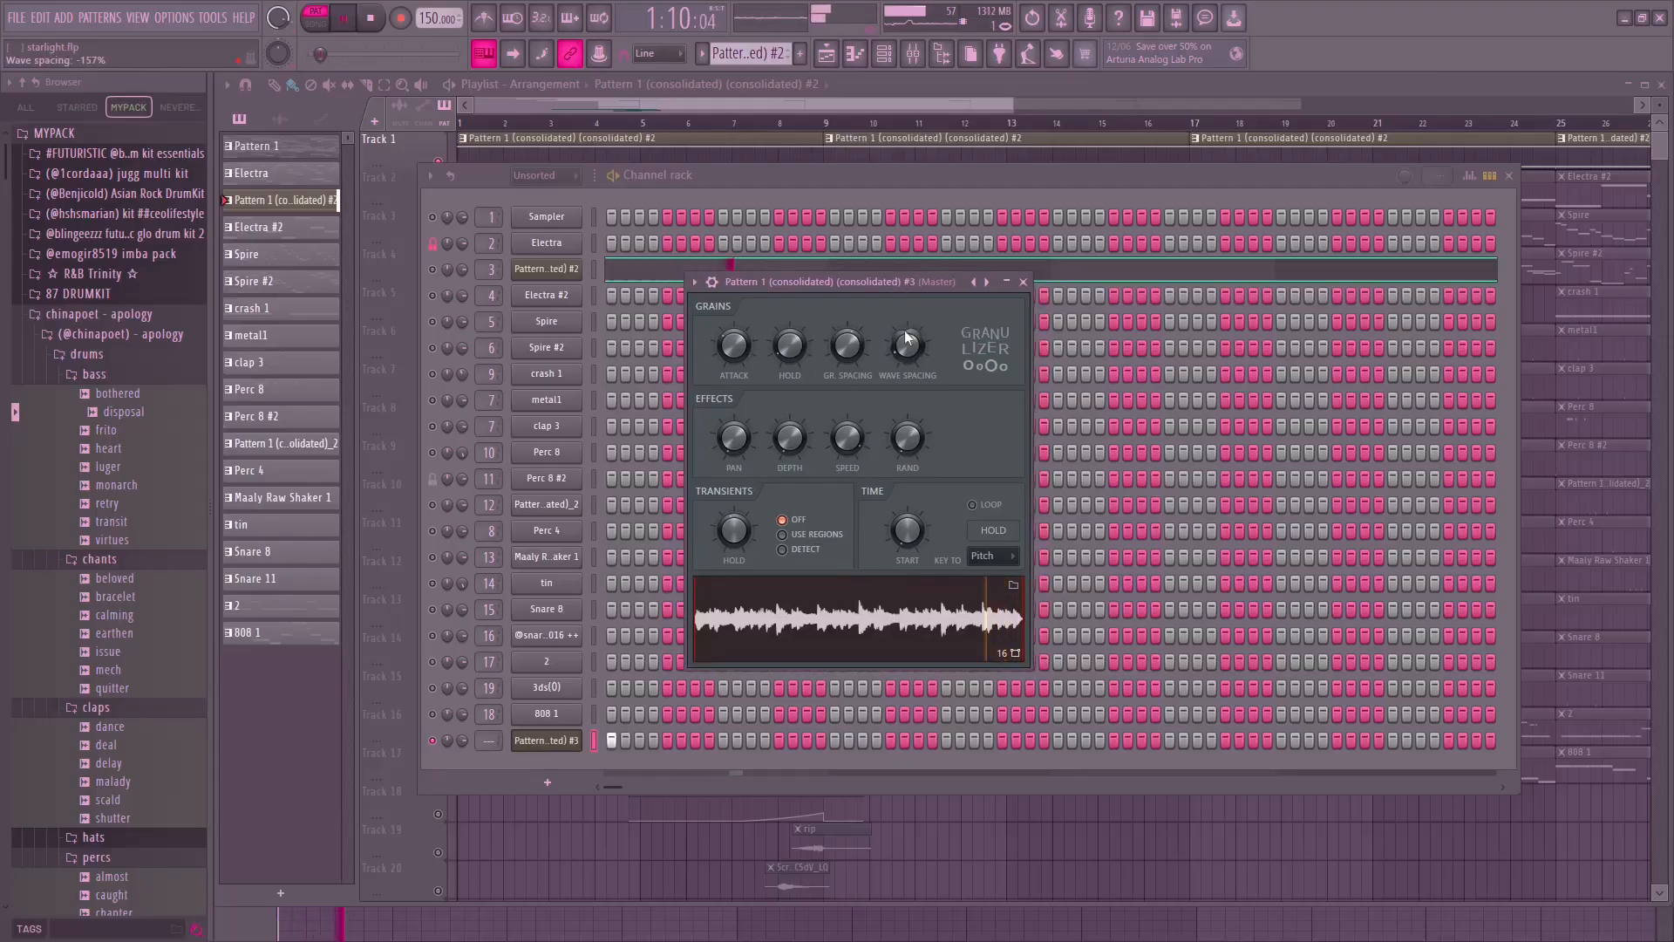
drag(908, 342, 908, 279)
key(space)
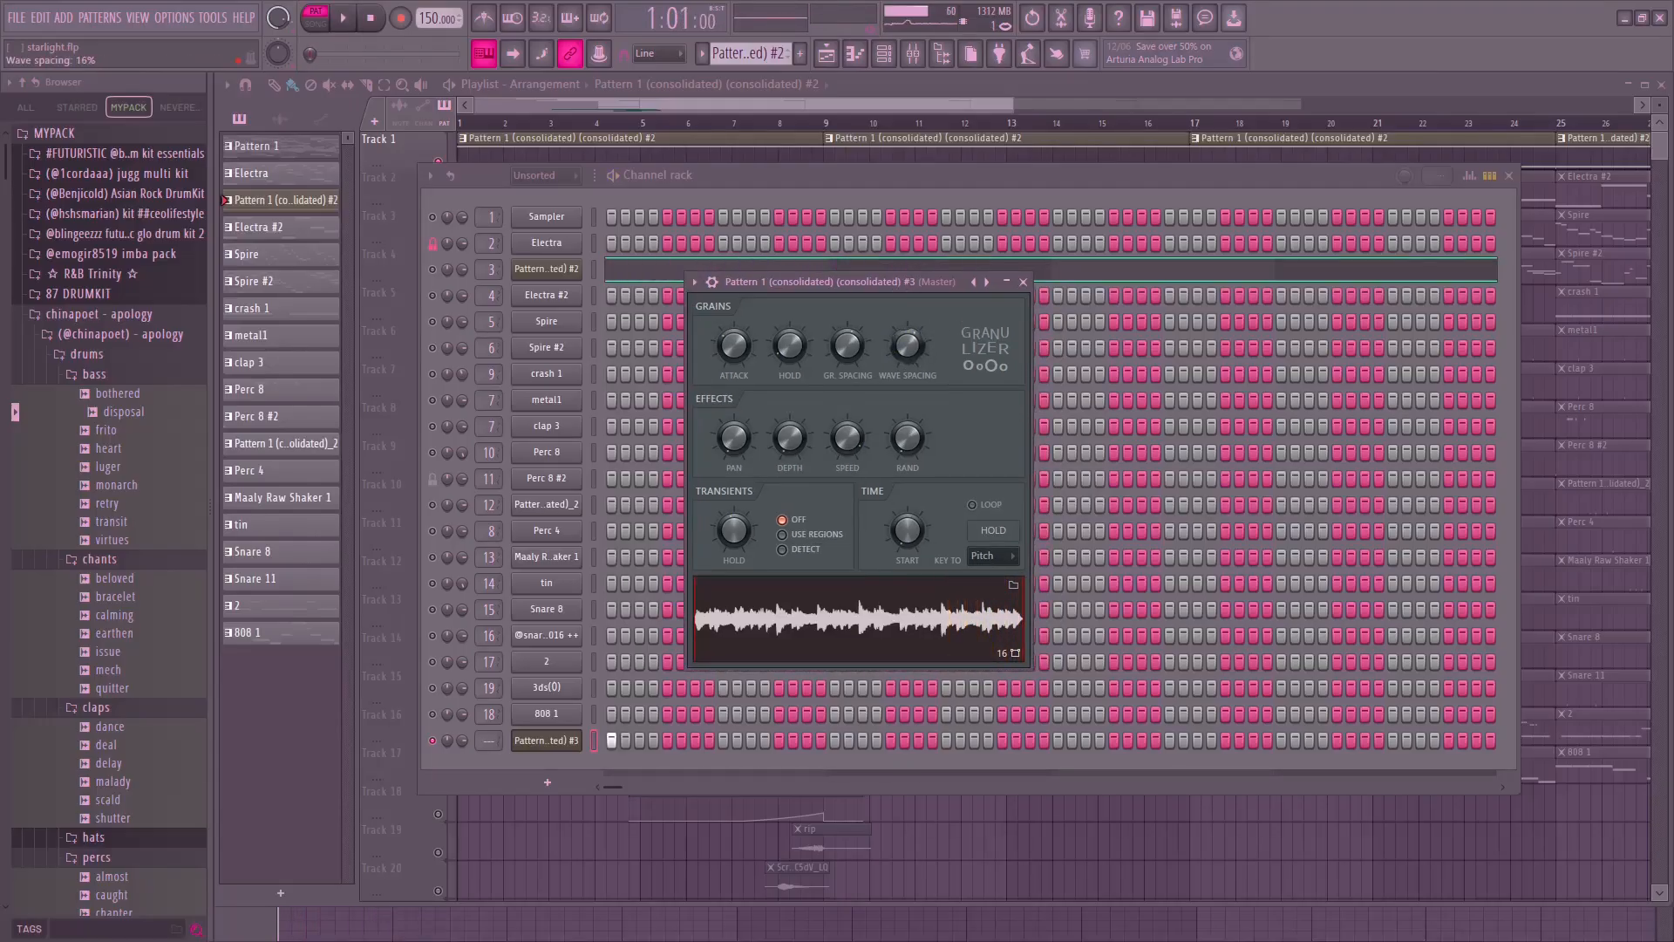
Adjust the new Granulizer's grain spacing and replay the pattern to hear the change.
key(space)
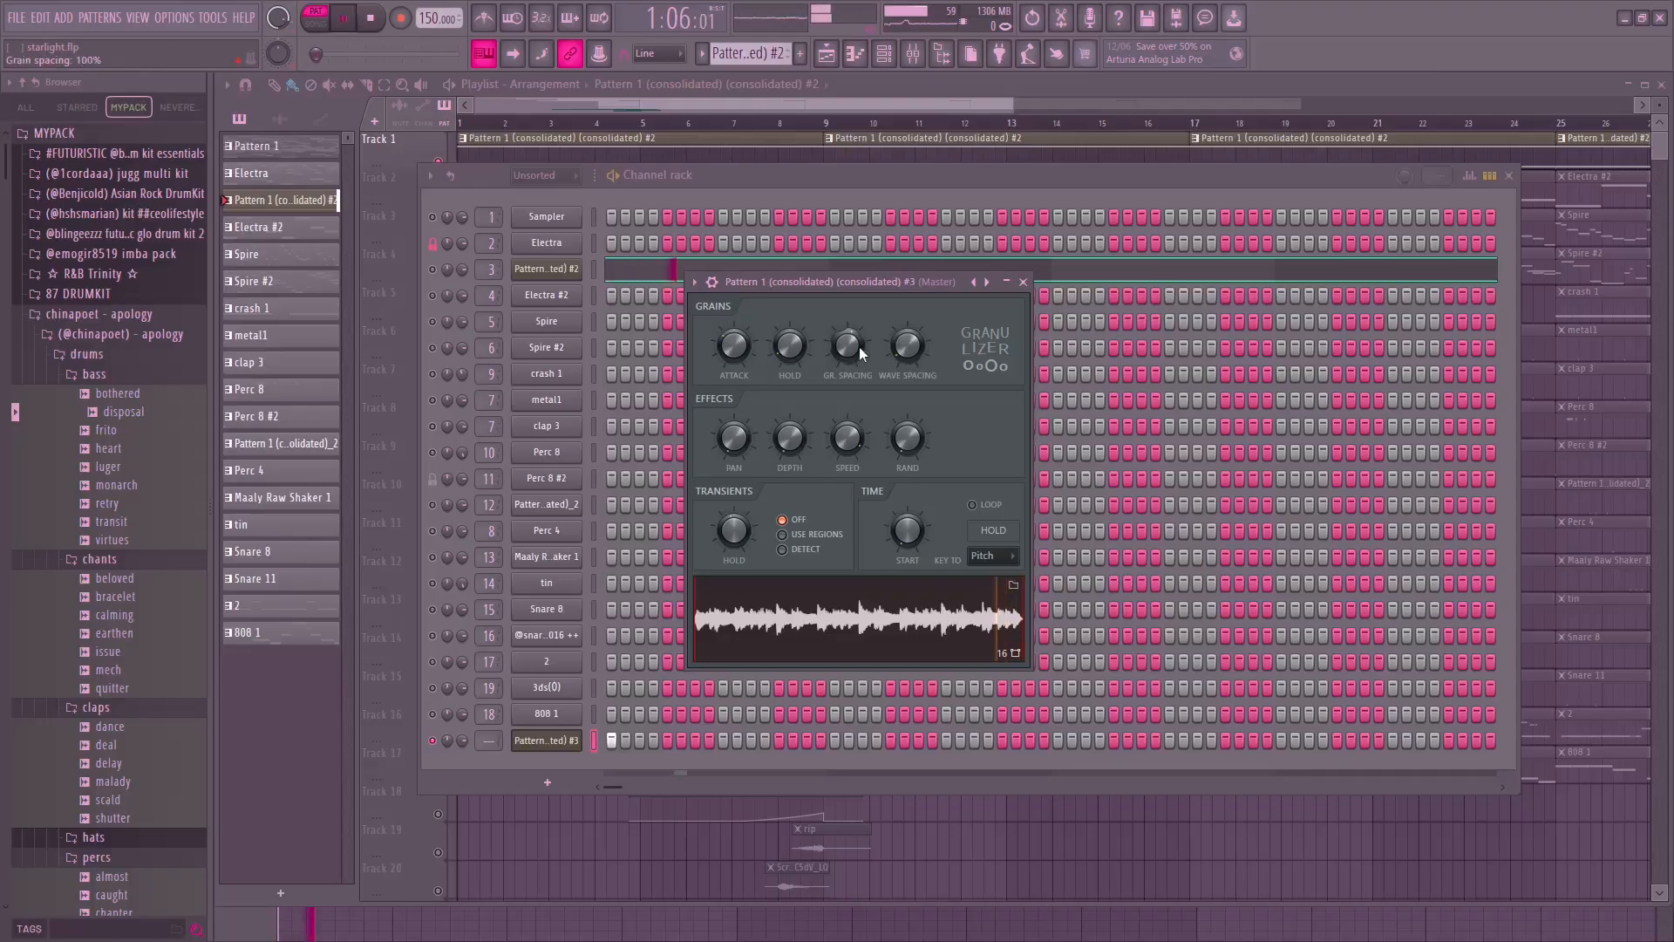
key(space)
drag(855, 340, 735, 331)
key(space)
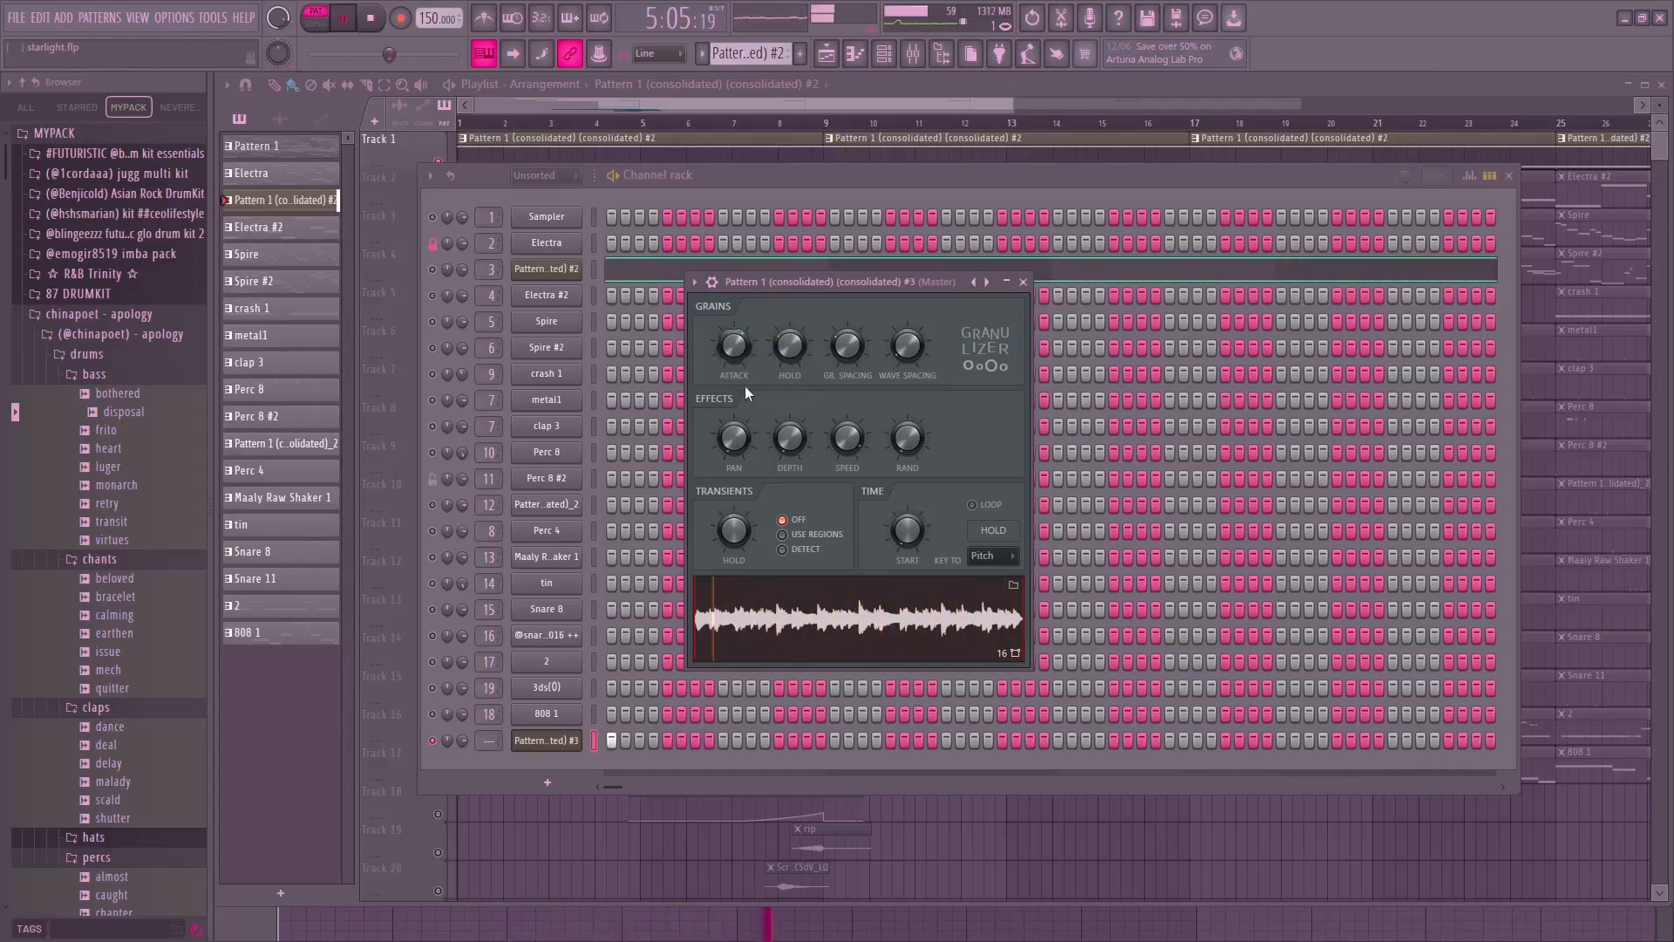
Explore the new Granulizer's pan, depth, speed and random effects while the pattern plays, and stop playback.
drag(739, 445, 797, 429)
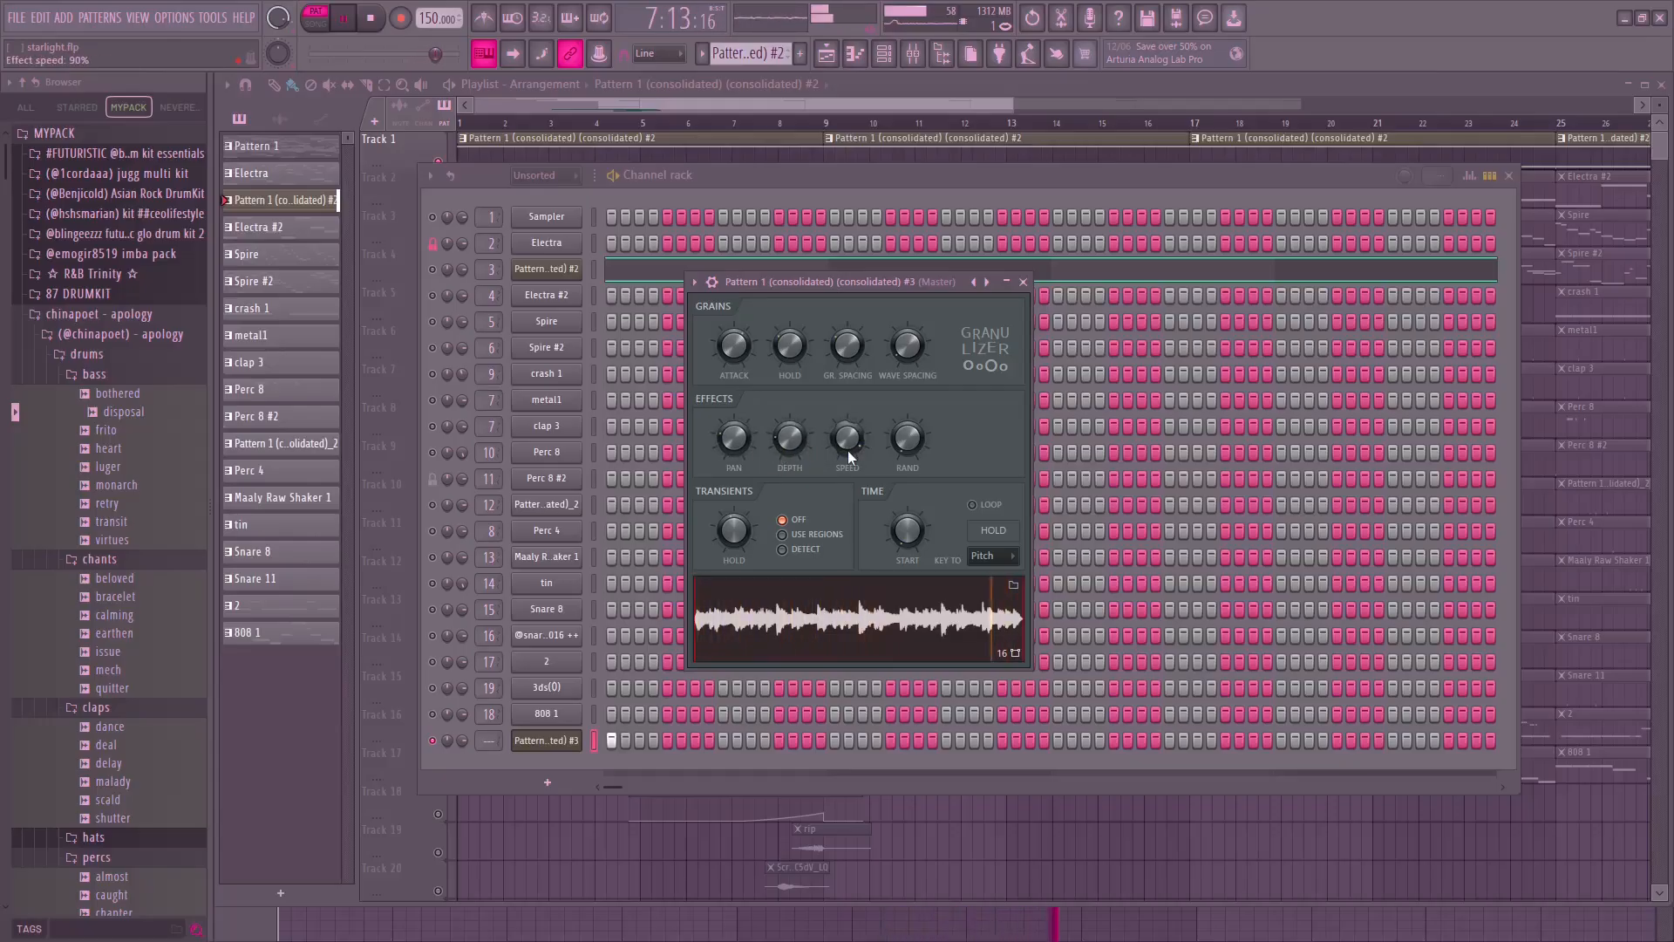
drag(902, 449, 902, 414)
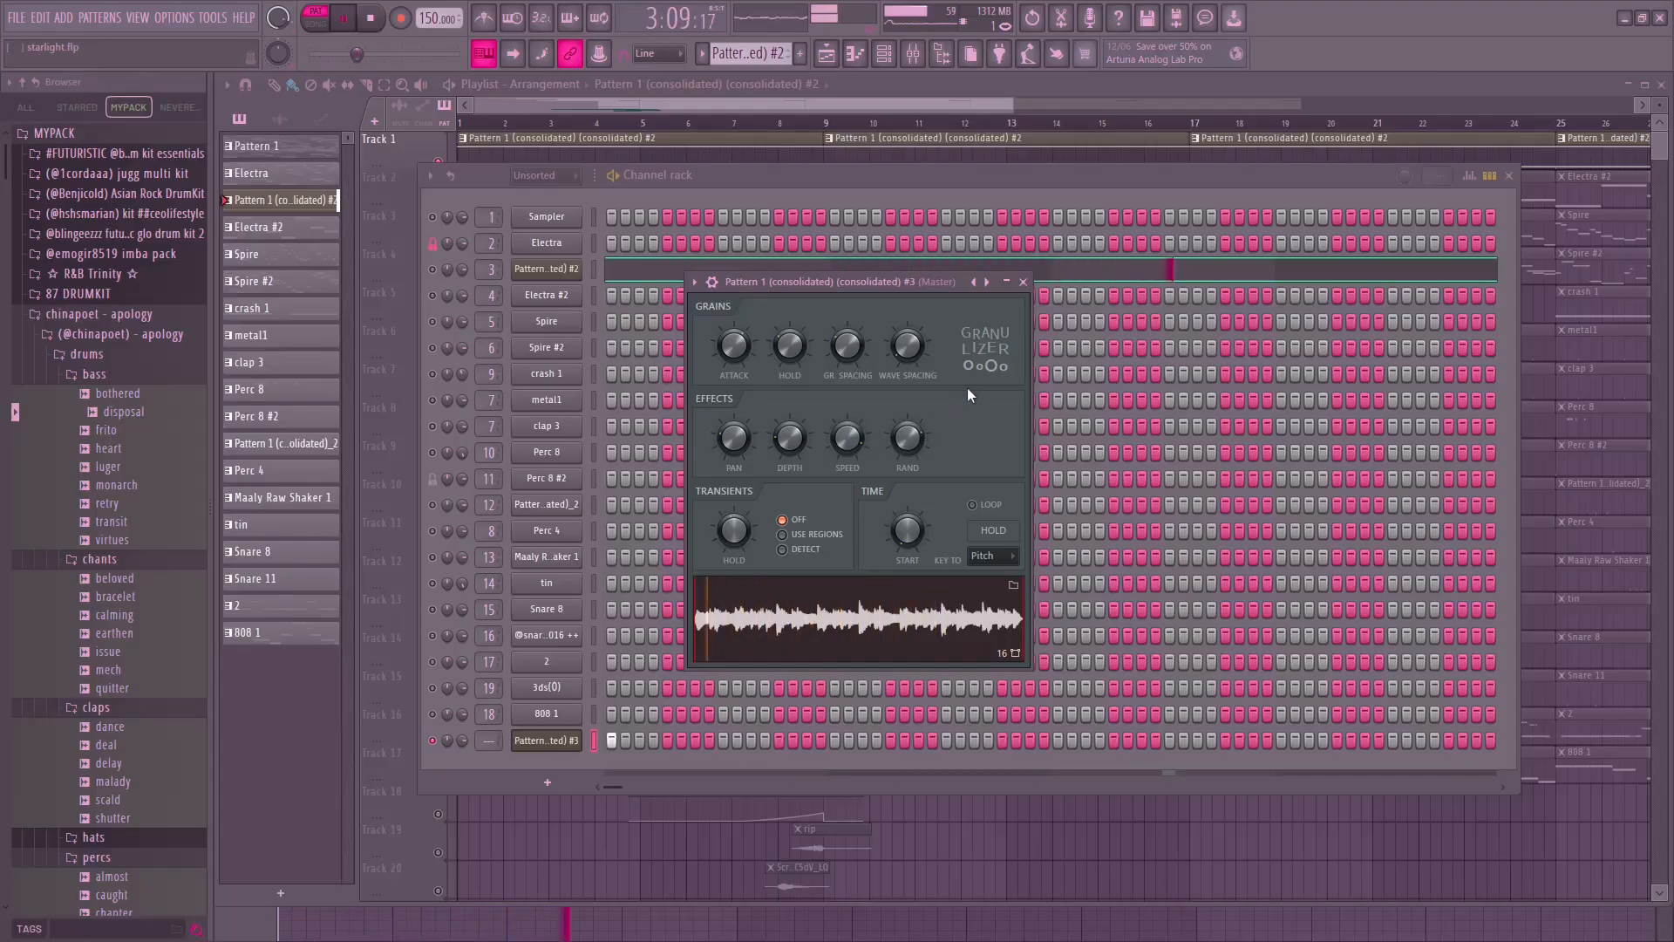
key(space)
Close the Granulizer and delete the Pattern 1 (consolidated) #3 channel from the channel rack.
click(1022, 282)
right_click(584, 754)
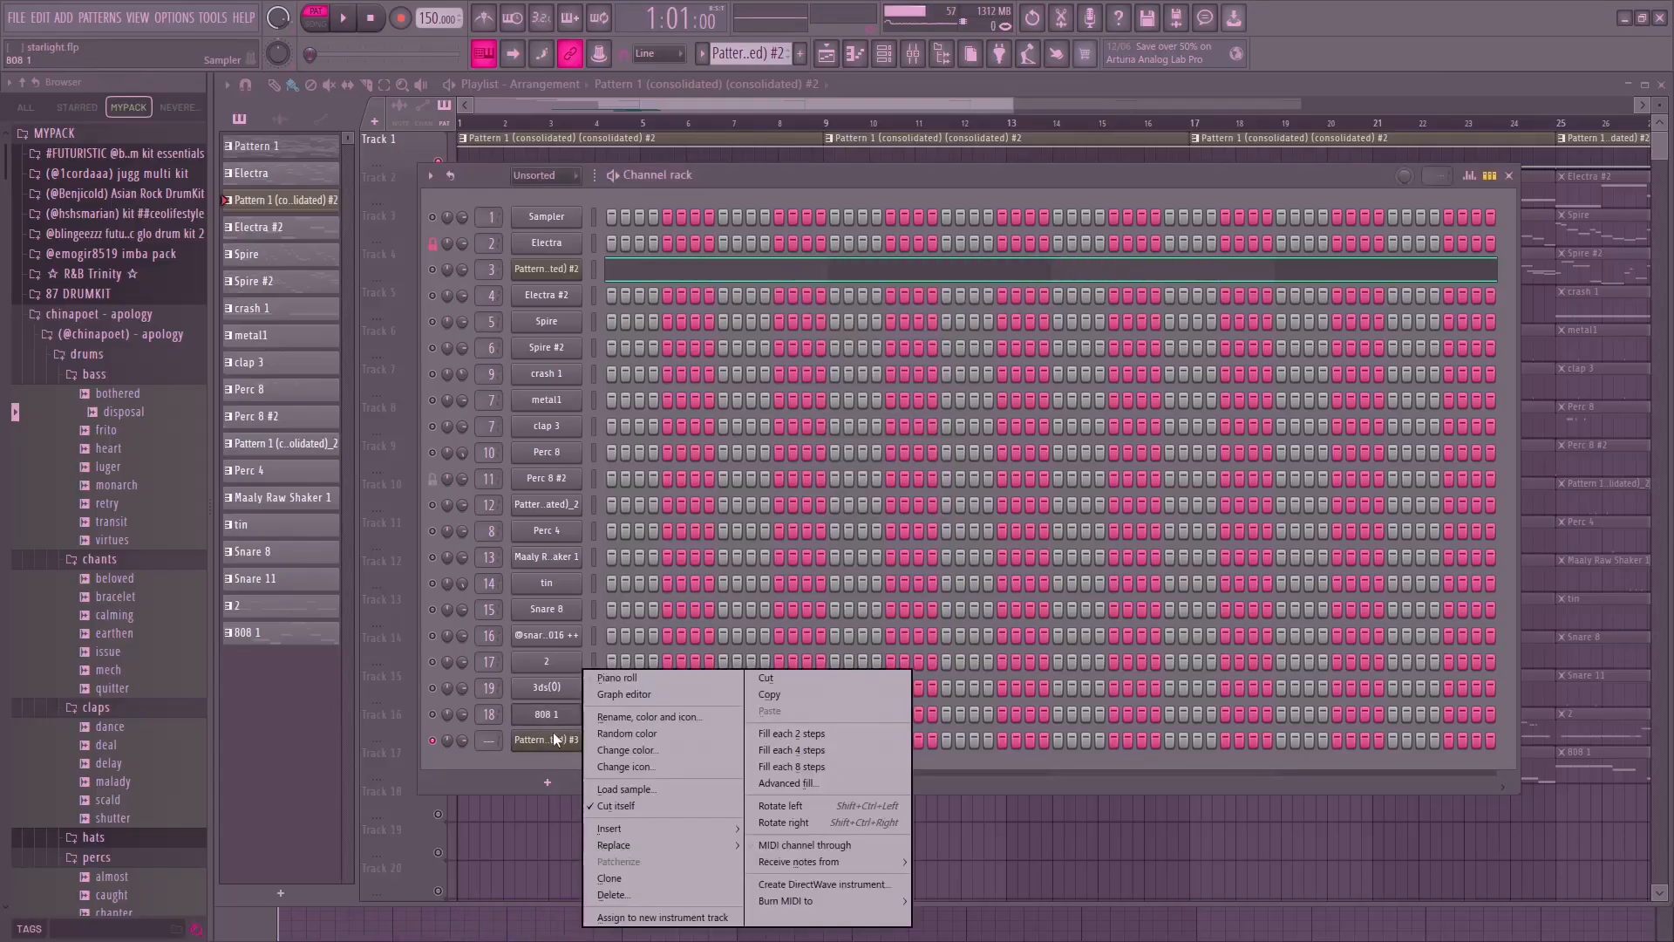
click(621, 891)
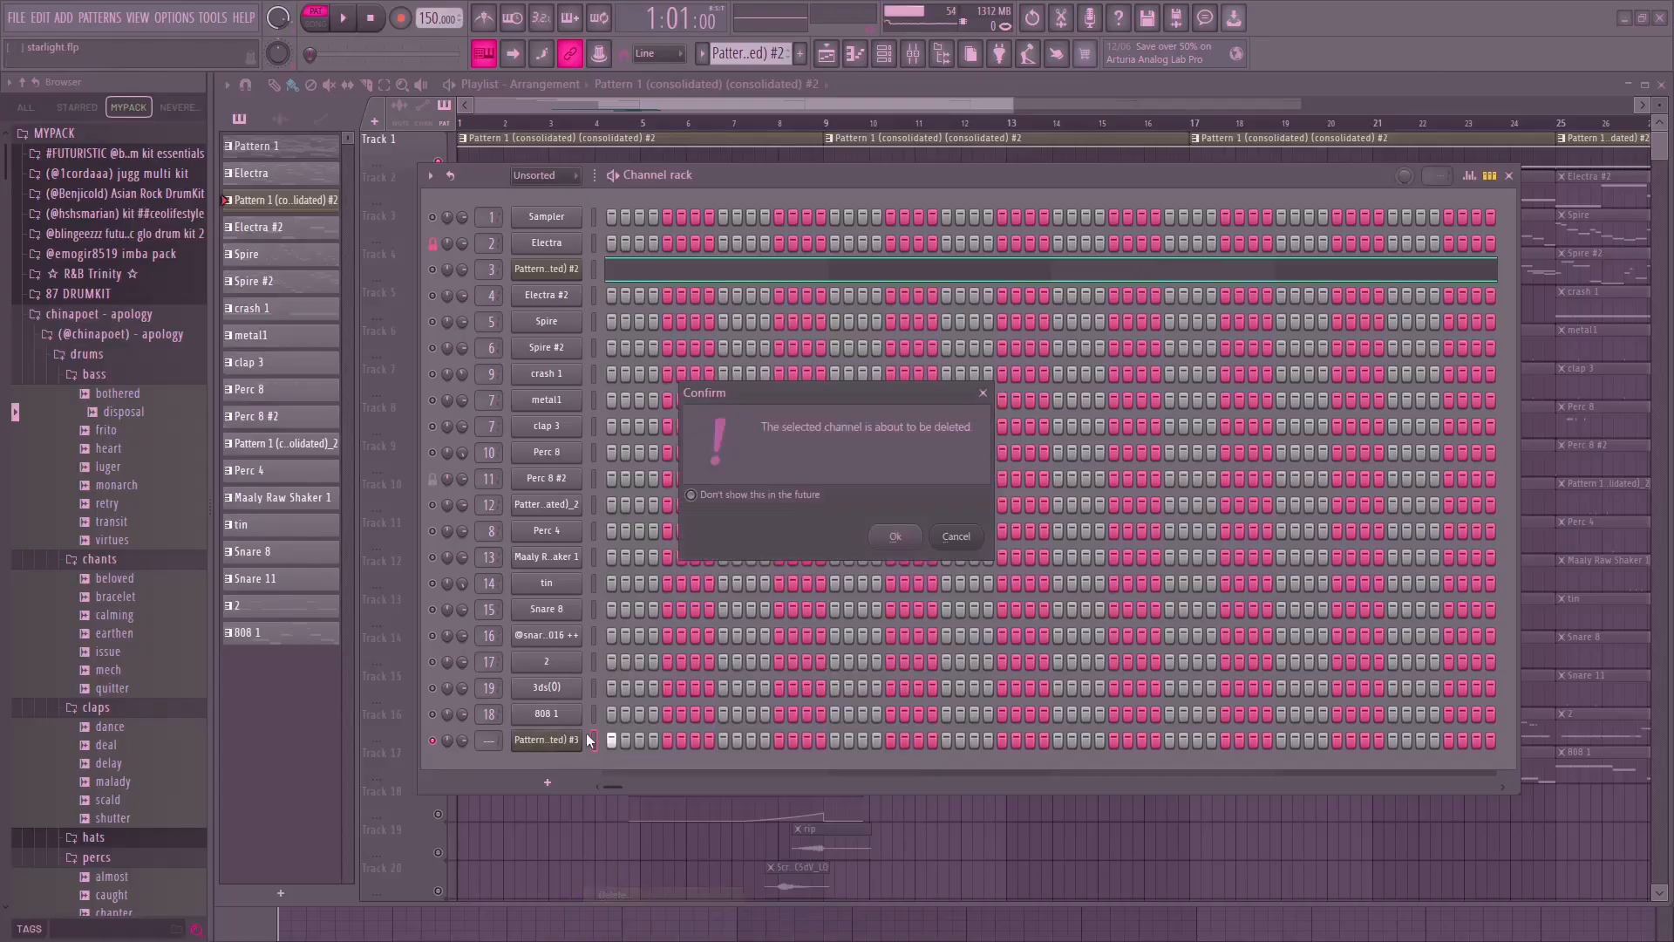
click(897, 535)
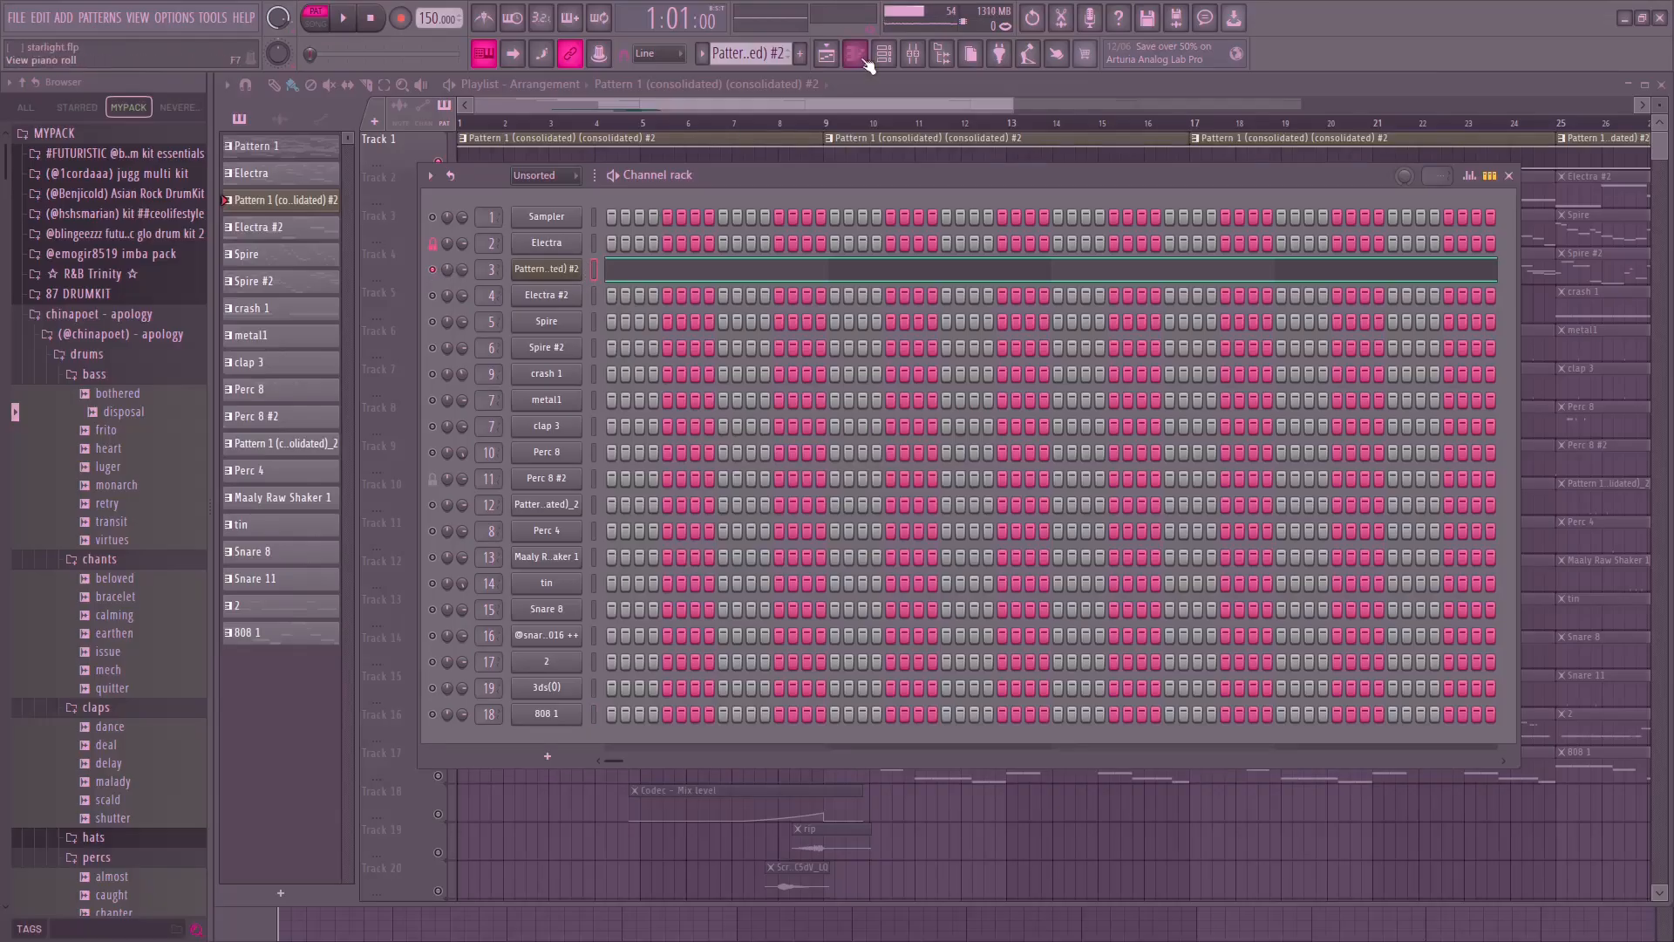
Open Rechoir on the Pattern 1 (consolidated) #2 mixer track and play the pattern to compare the sound with and without it.
key(F9)
click(403, 385)
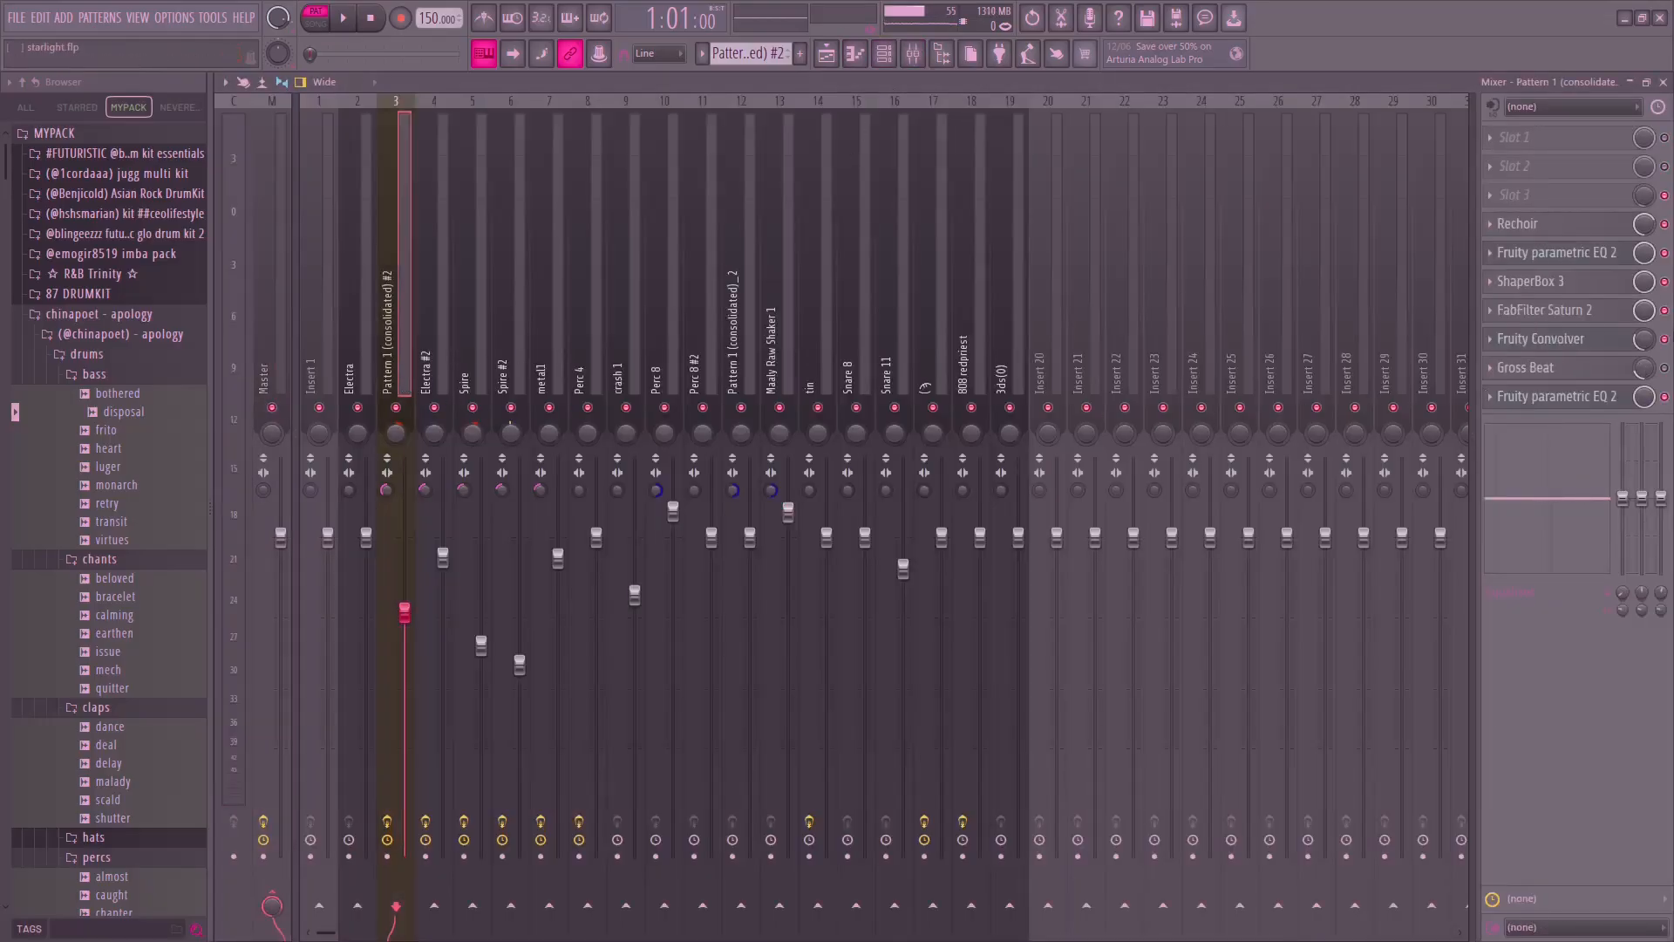
click(1593, 228)
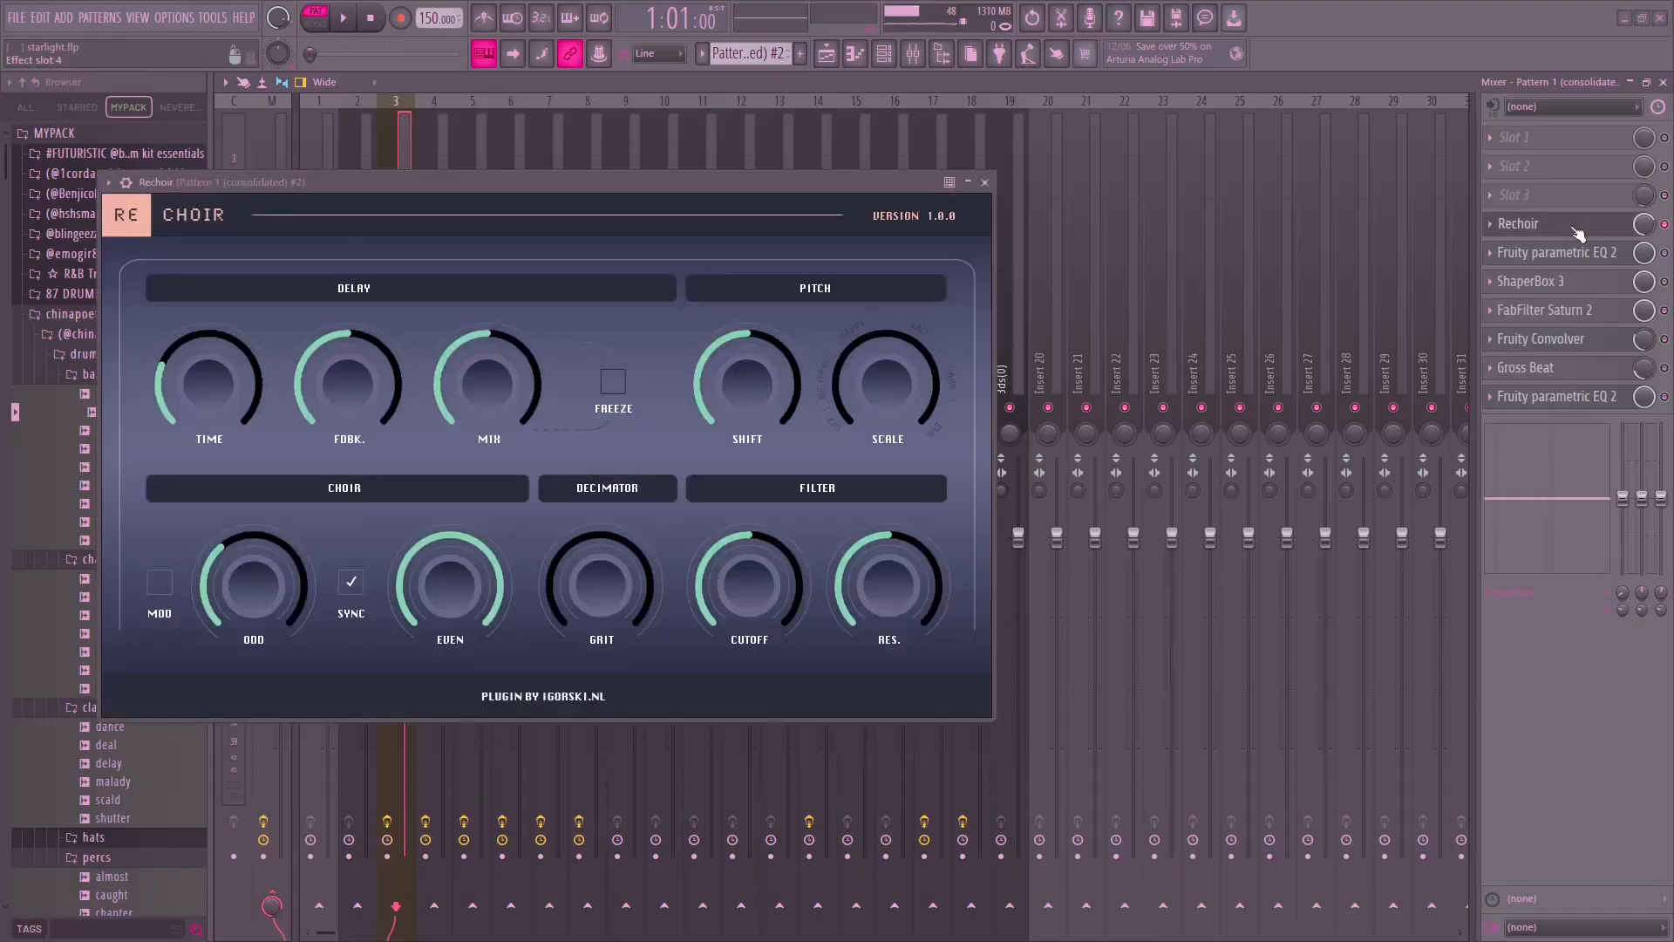
key(space)
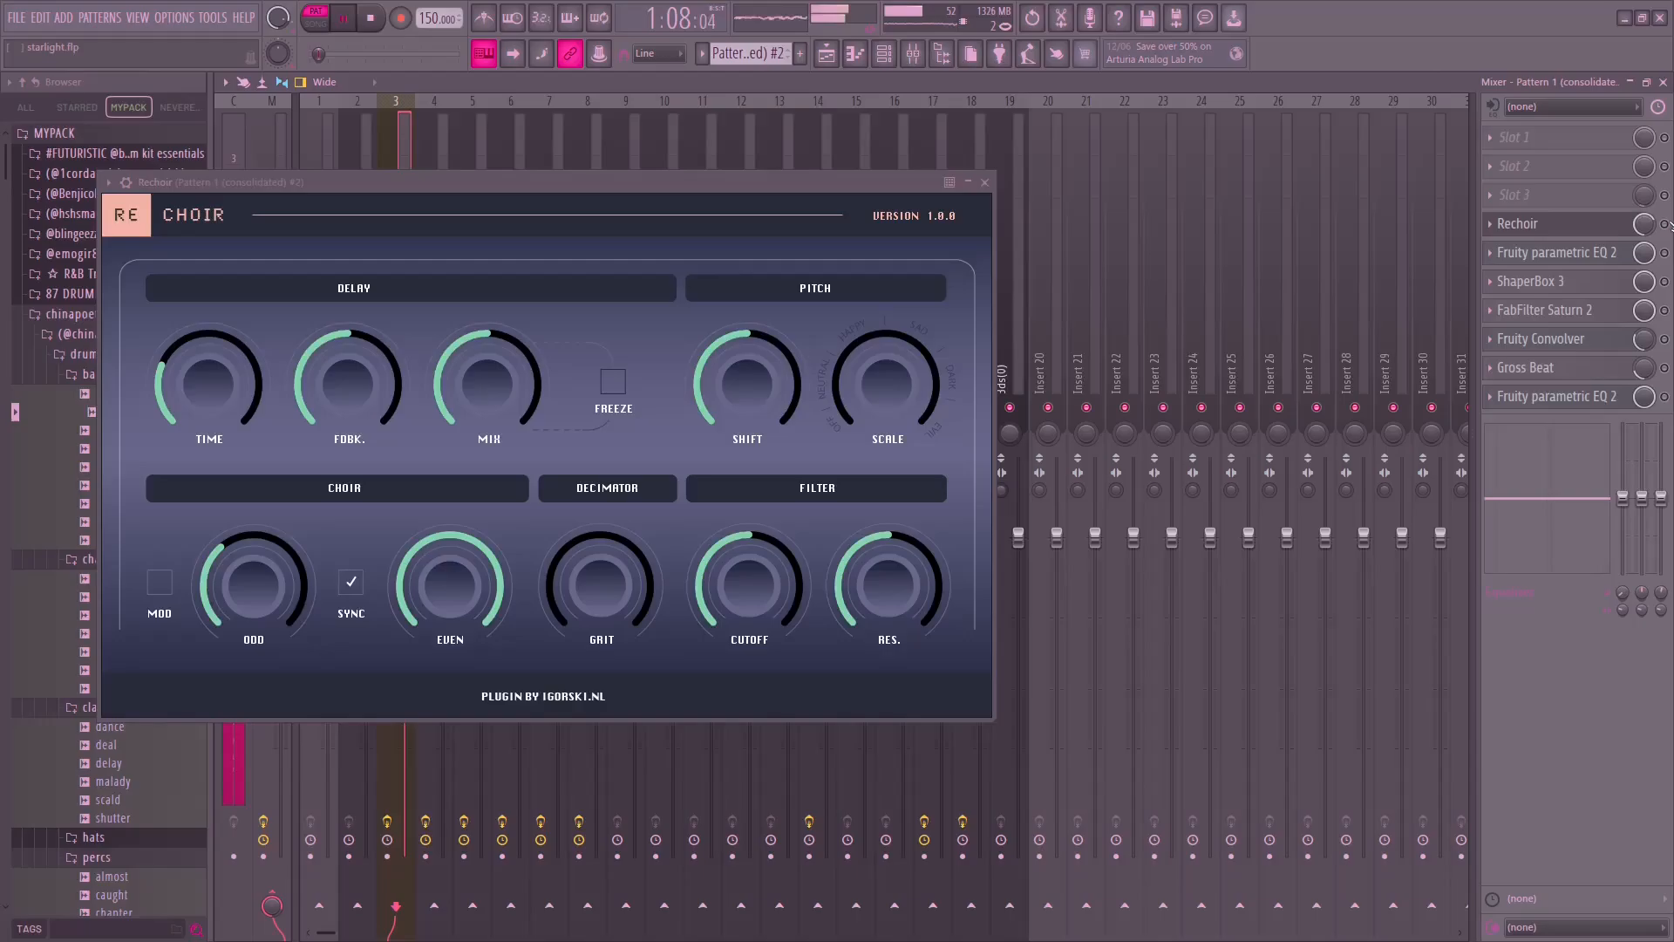
key(space)
key(space)
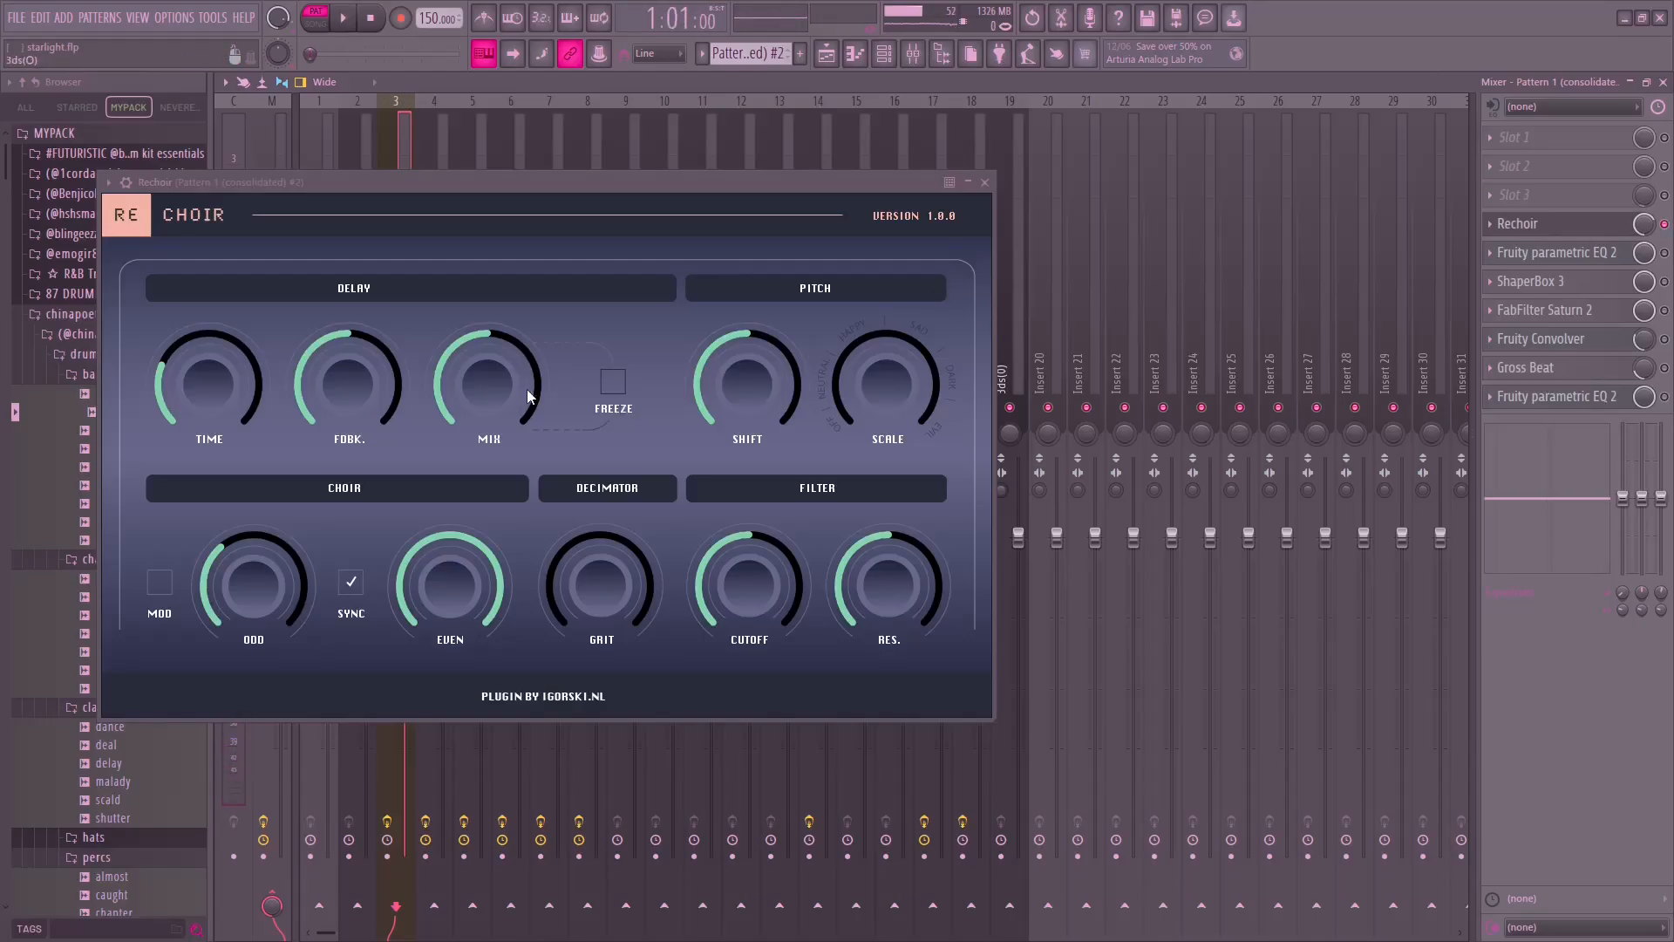
Open the first Fruity parametric EQ 2 after Rechoir and play the pattern while enabling it.
click(1596, 254)
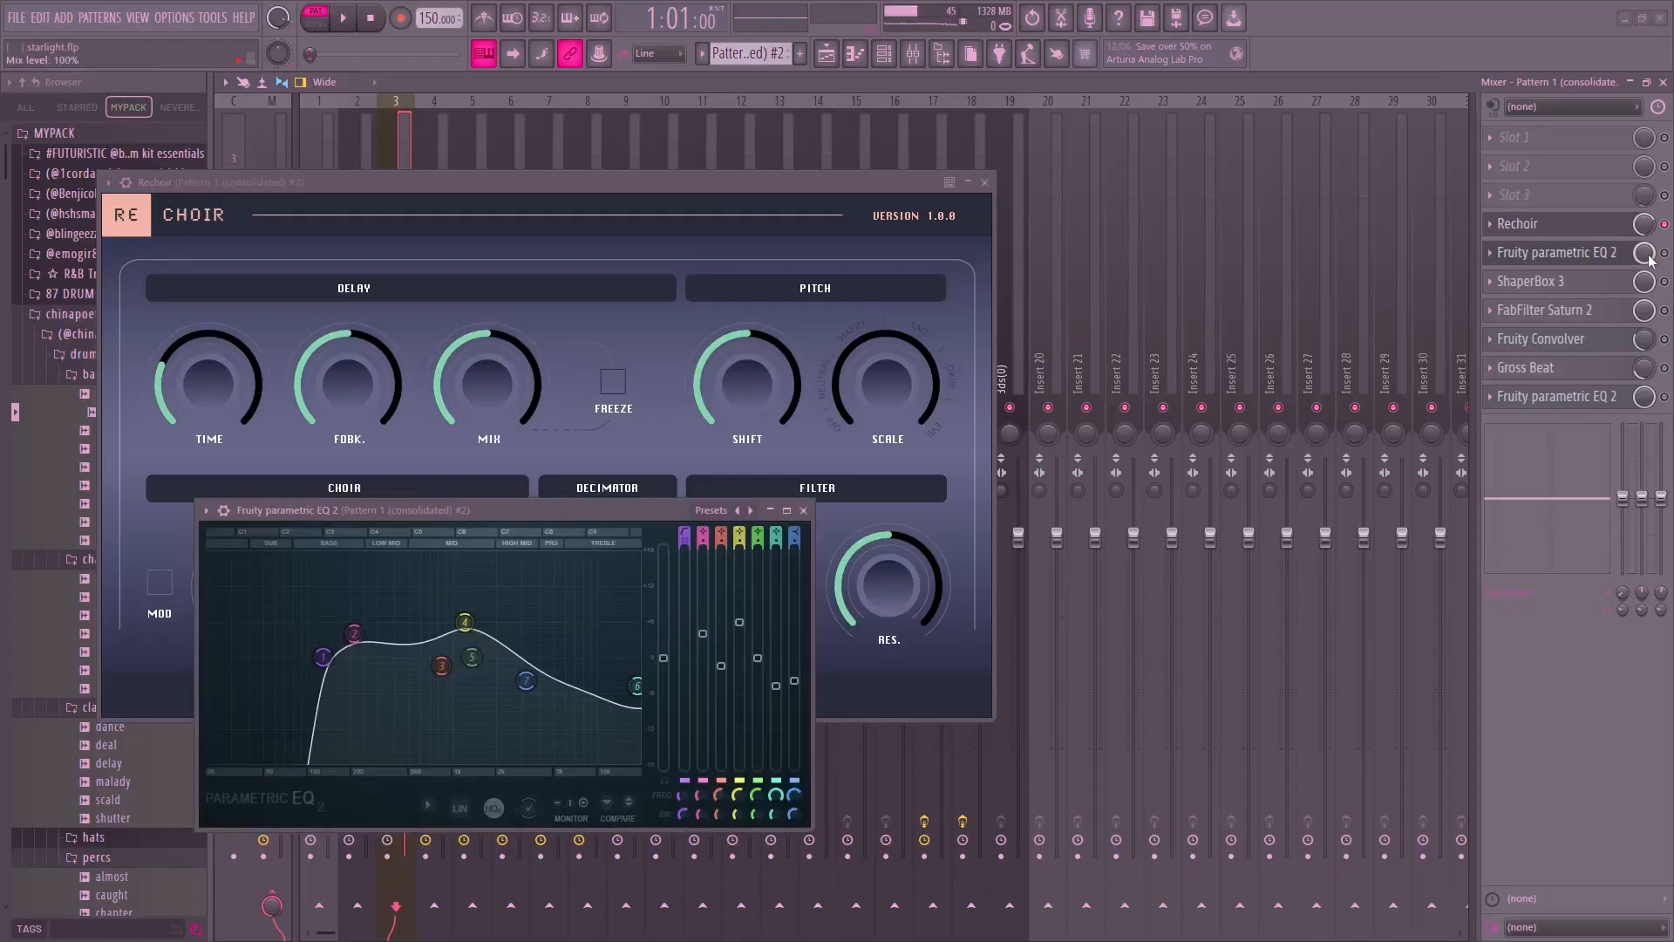
key(space)
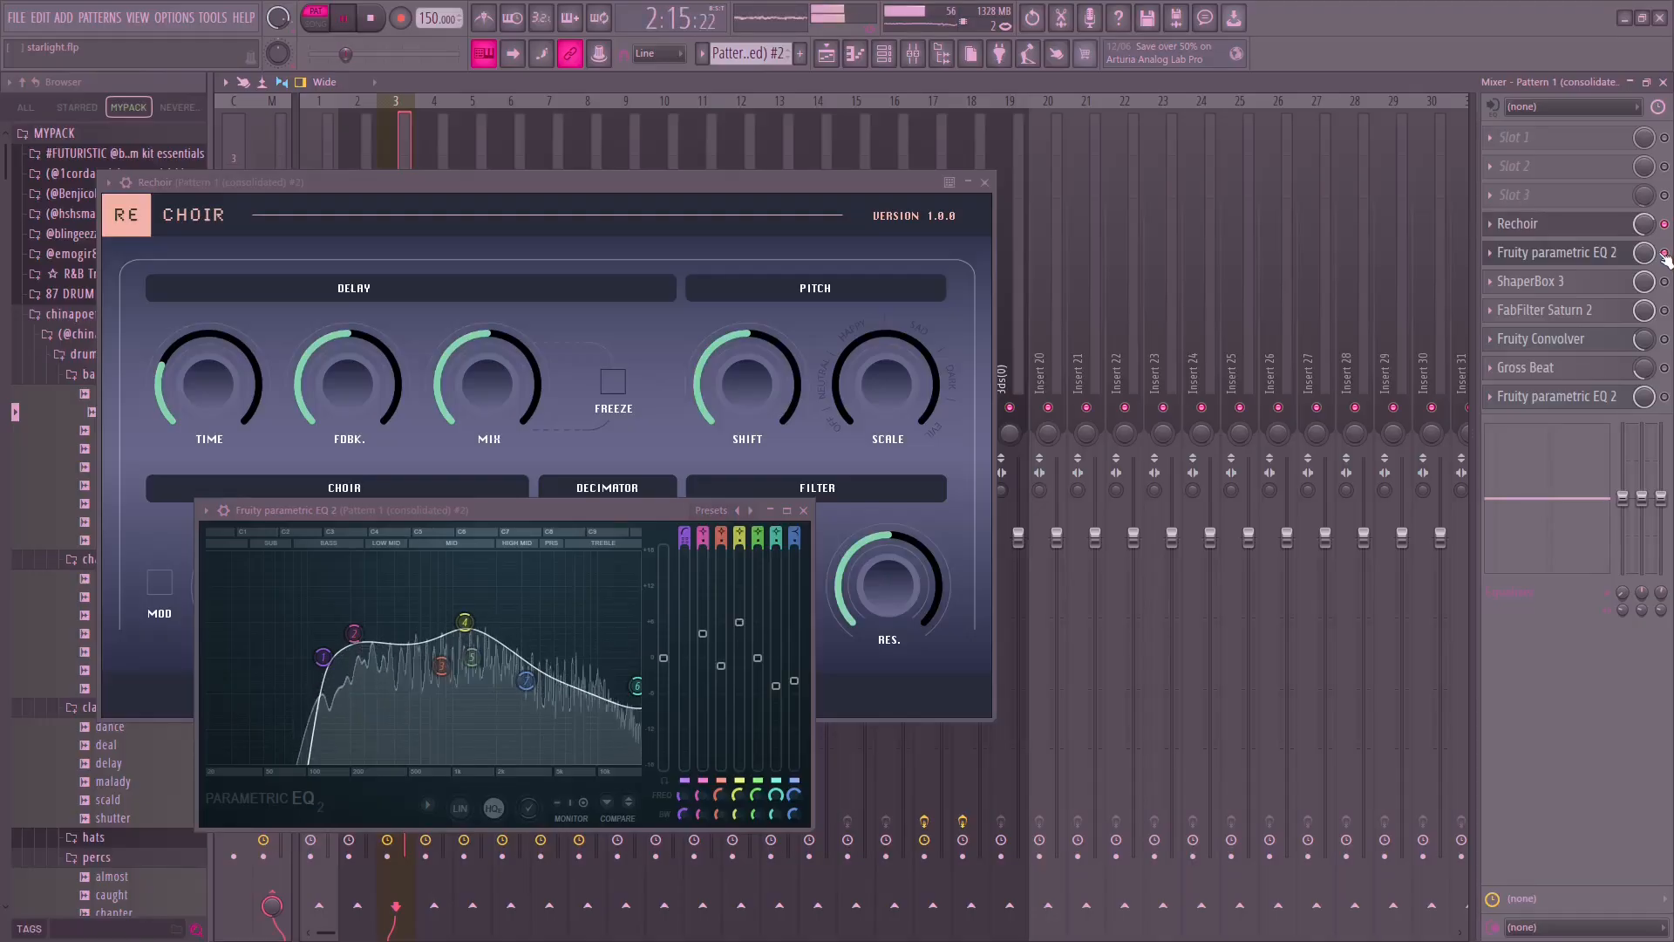
key(space)
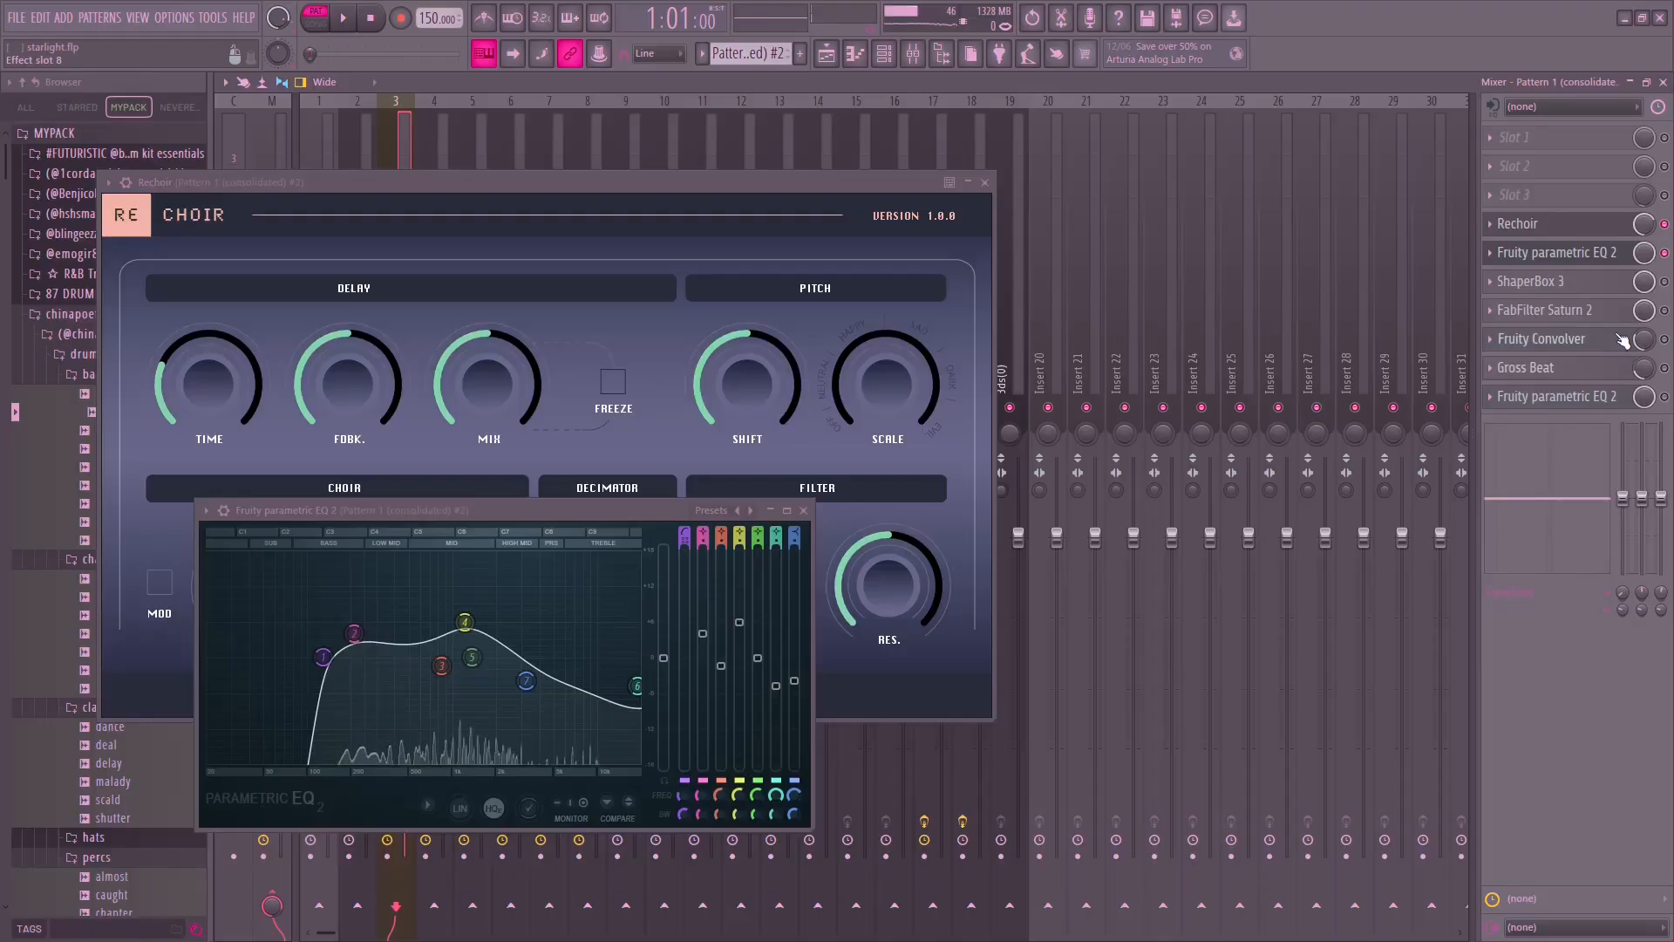
Open ShaperBox 3, dismiss its update notice and audition the pattern with the effect enabled.
click(1598, 288)
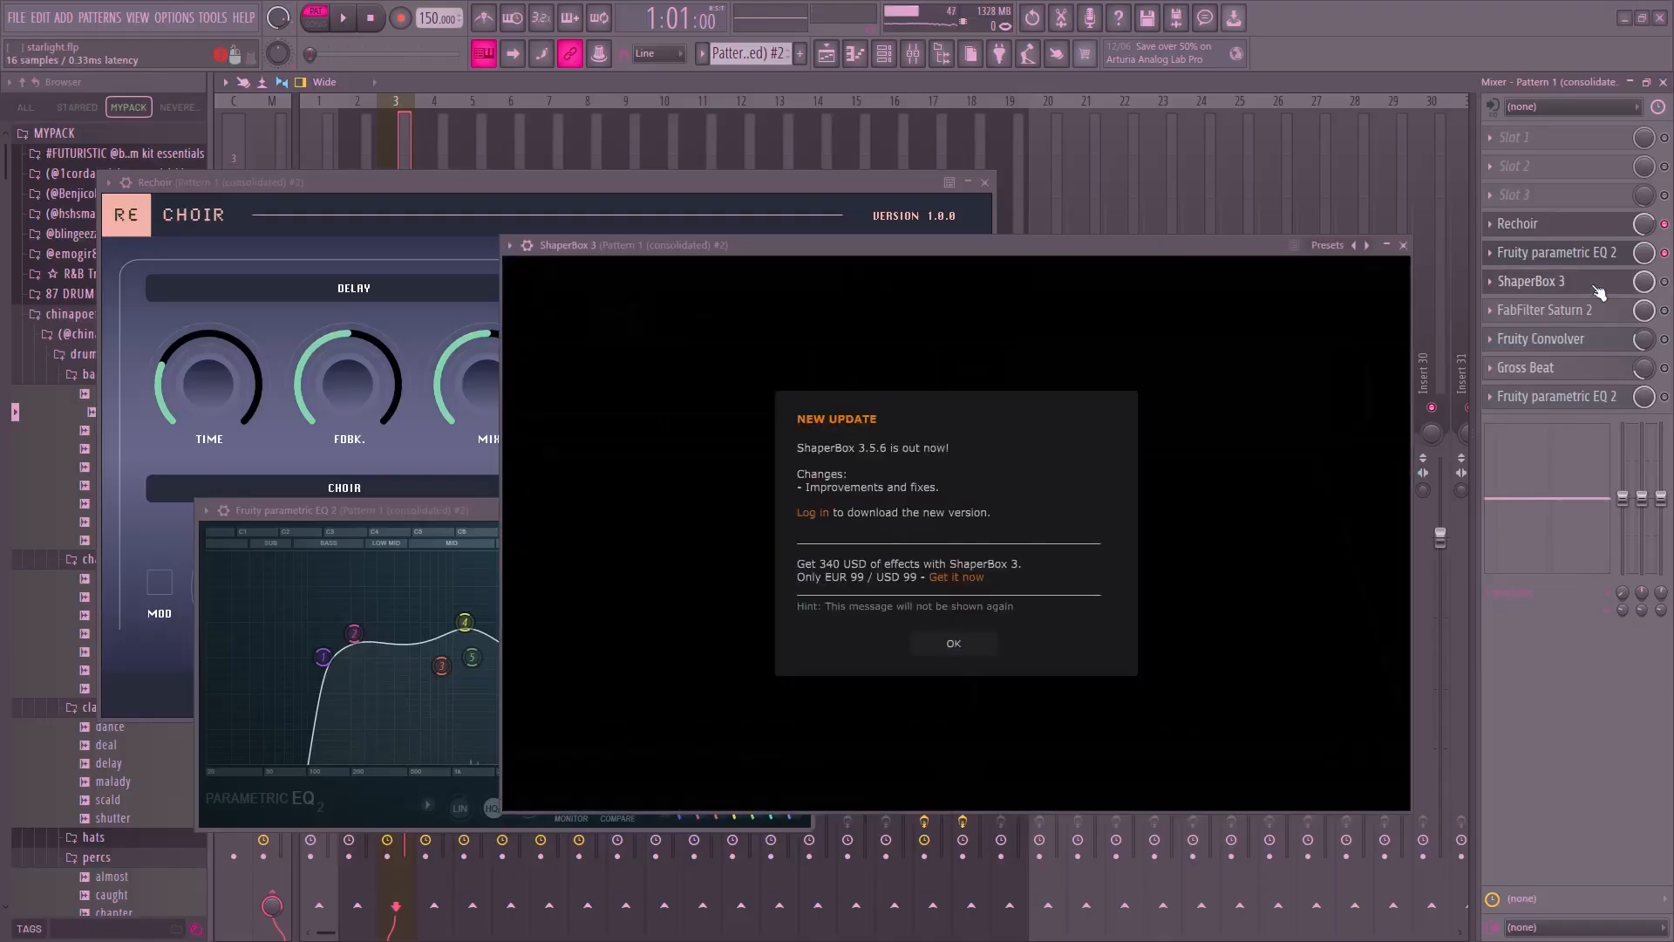
click(954, 643)
click(959, 592)
click(950, 591)
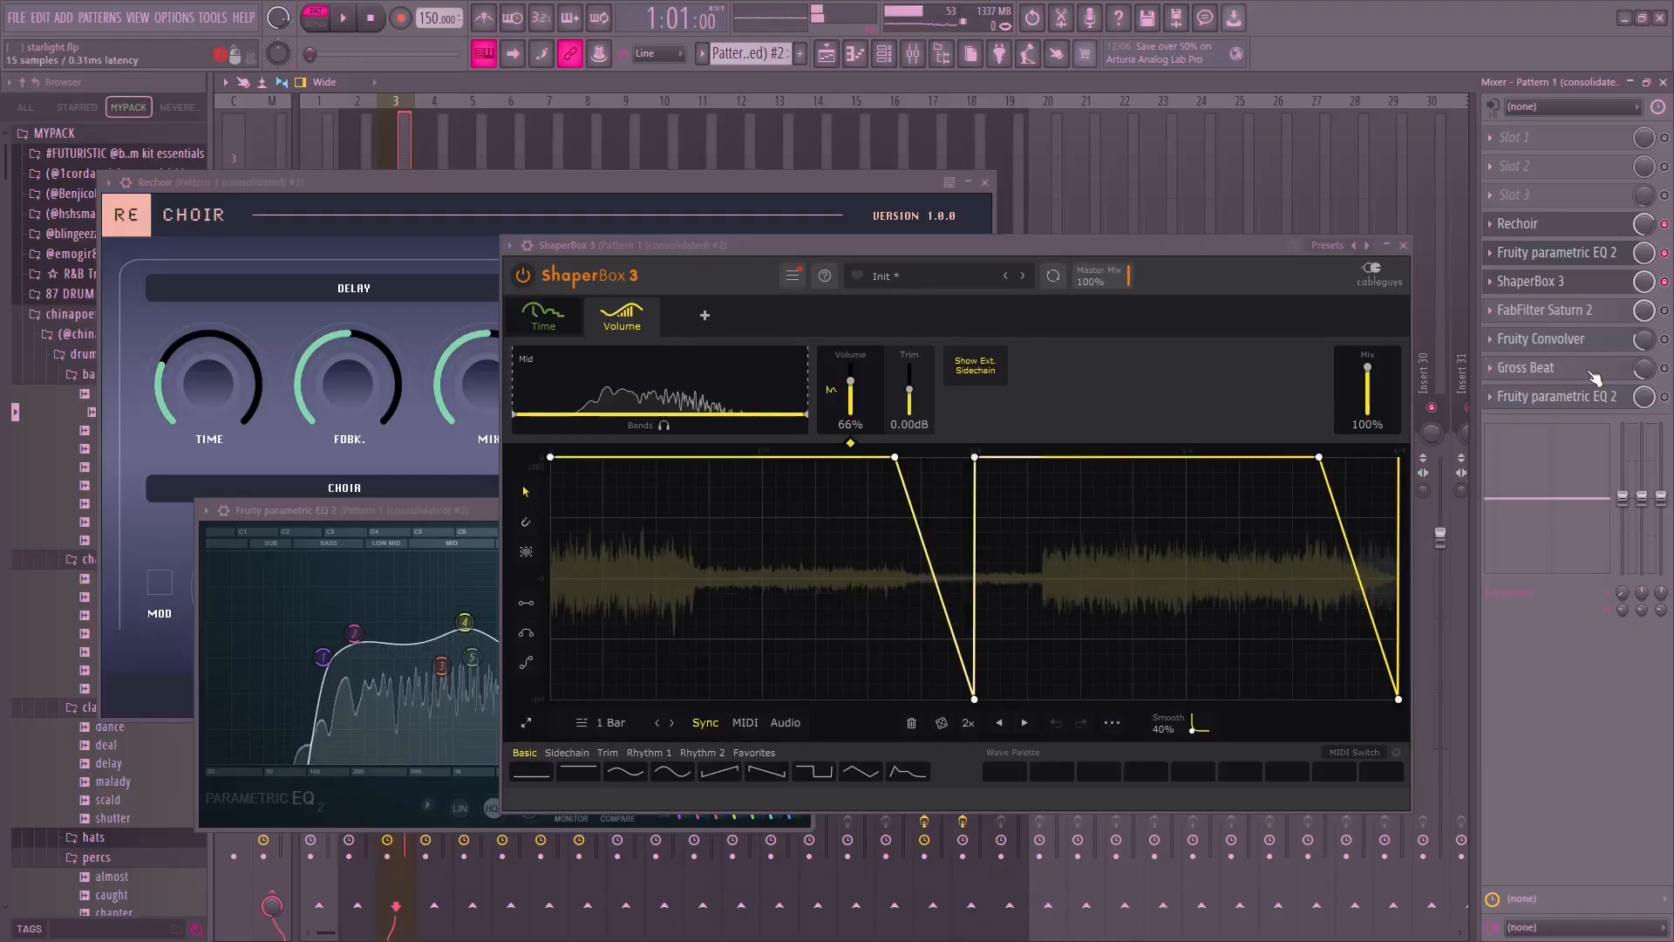
Enable FabFilter Saturn 2 and Fruity Convolver on the same mixer track and view the settings of each.
click(1664, 310)
click(1585, 312)
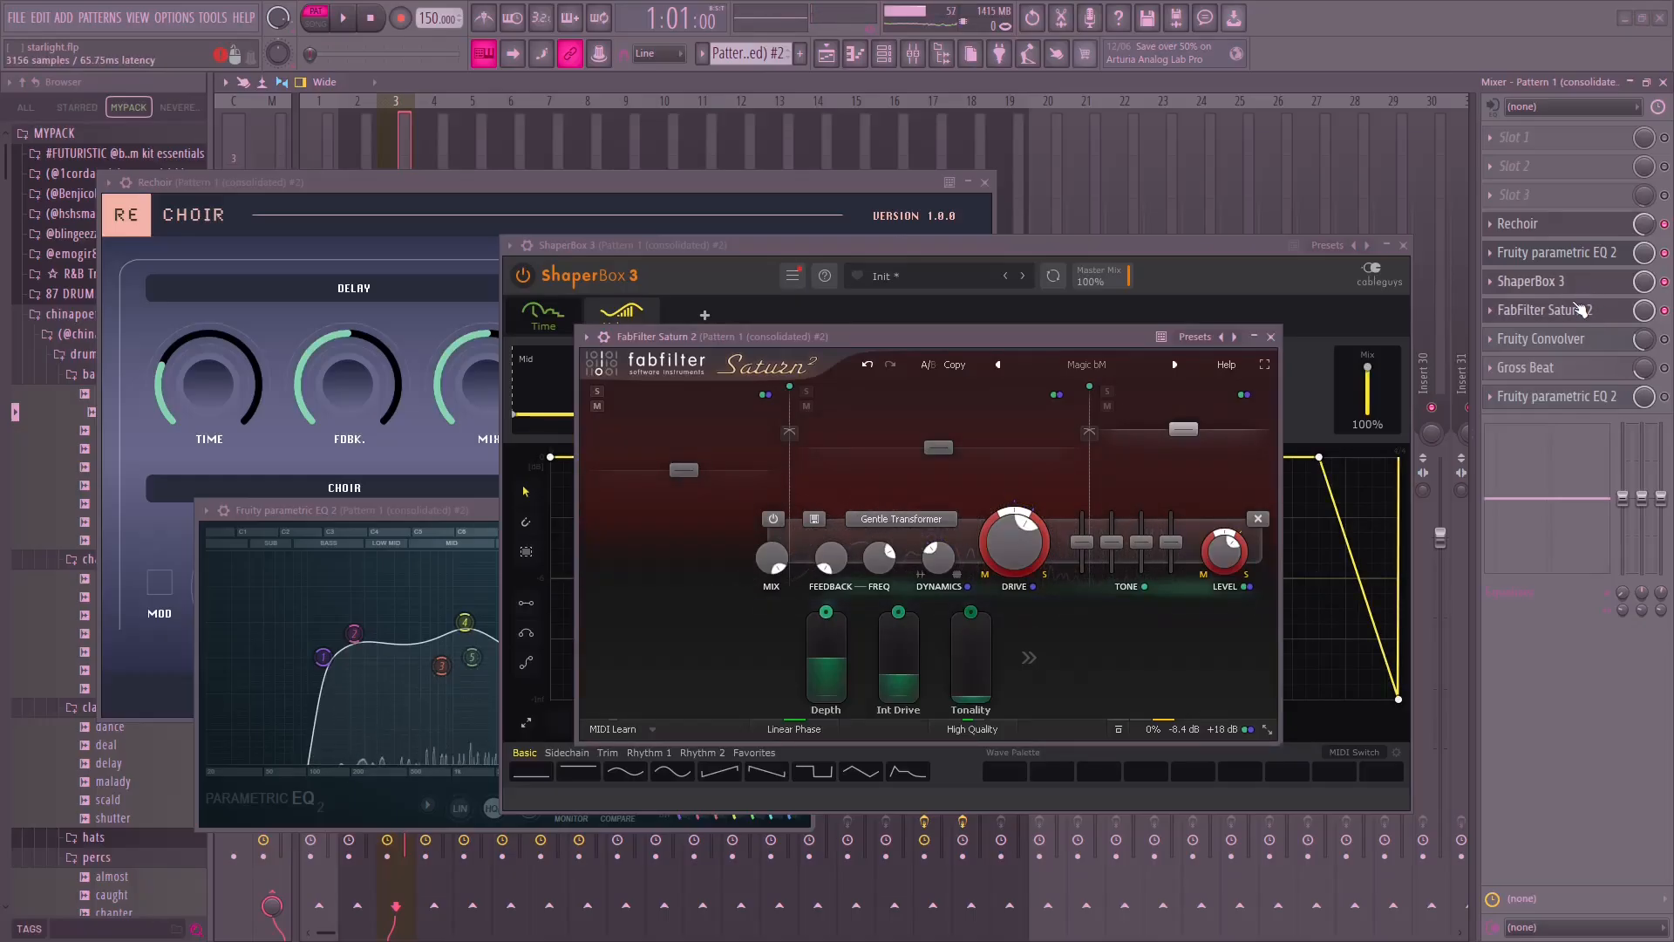
click(1582, 312)
click(1587, 343)
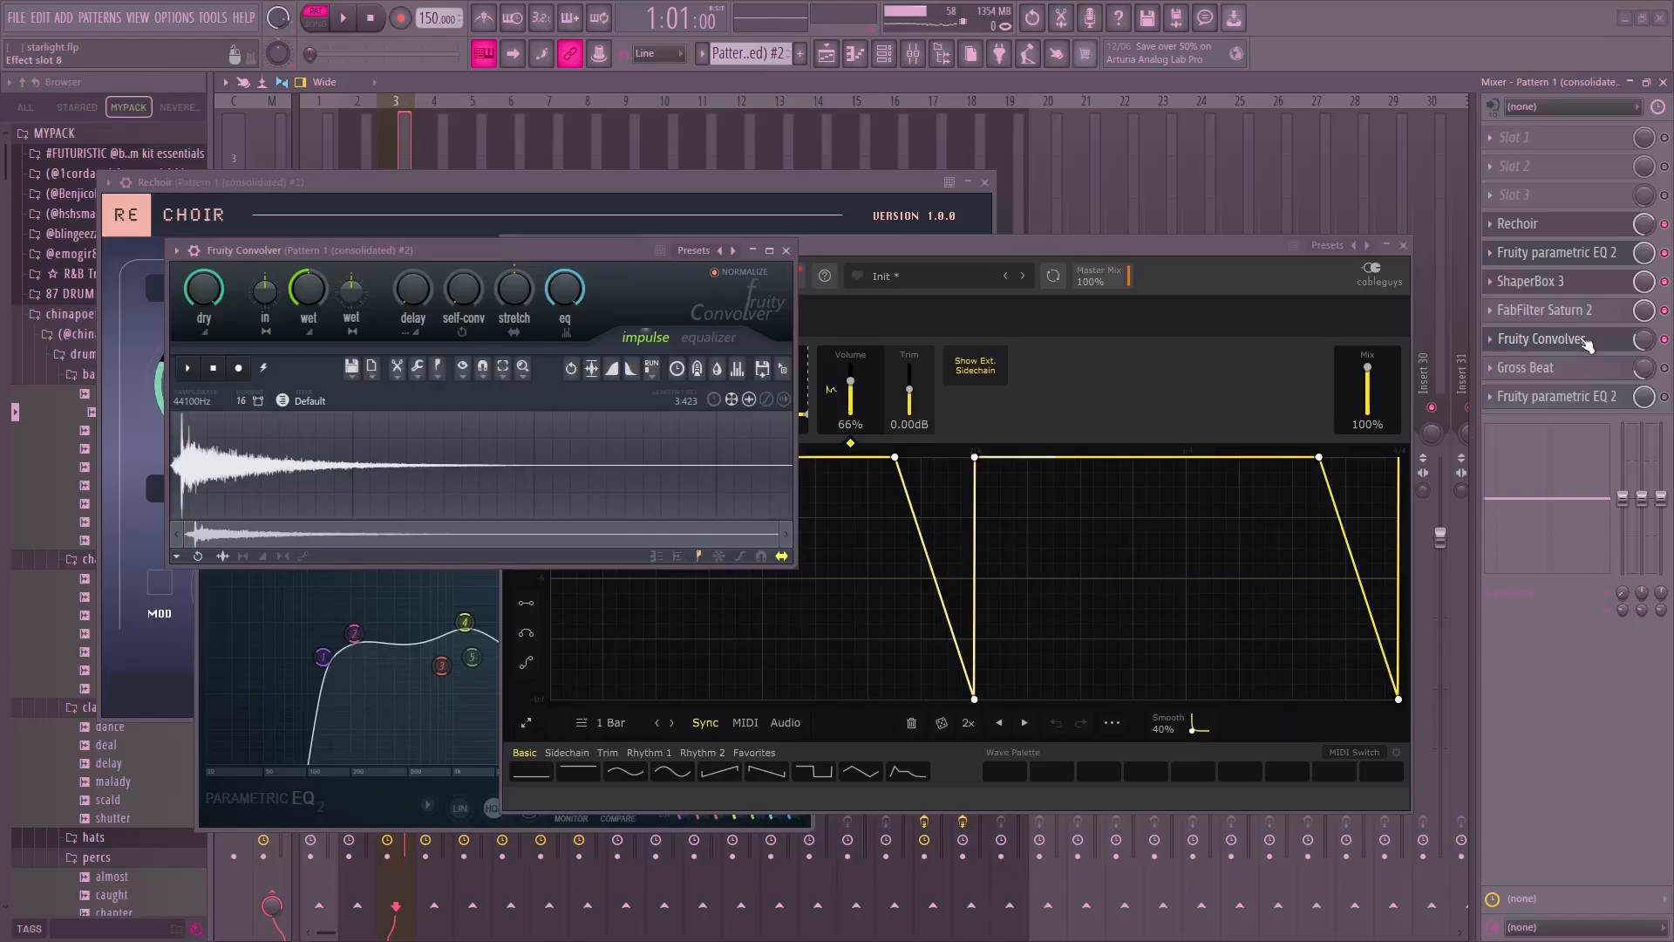
click(1587, 342)
Enable Gross Beat and the last Fruity parametric EQ 2, viewing the settings of each.
click(1590, 370)
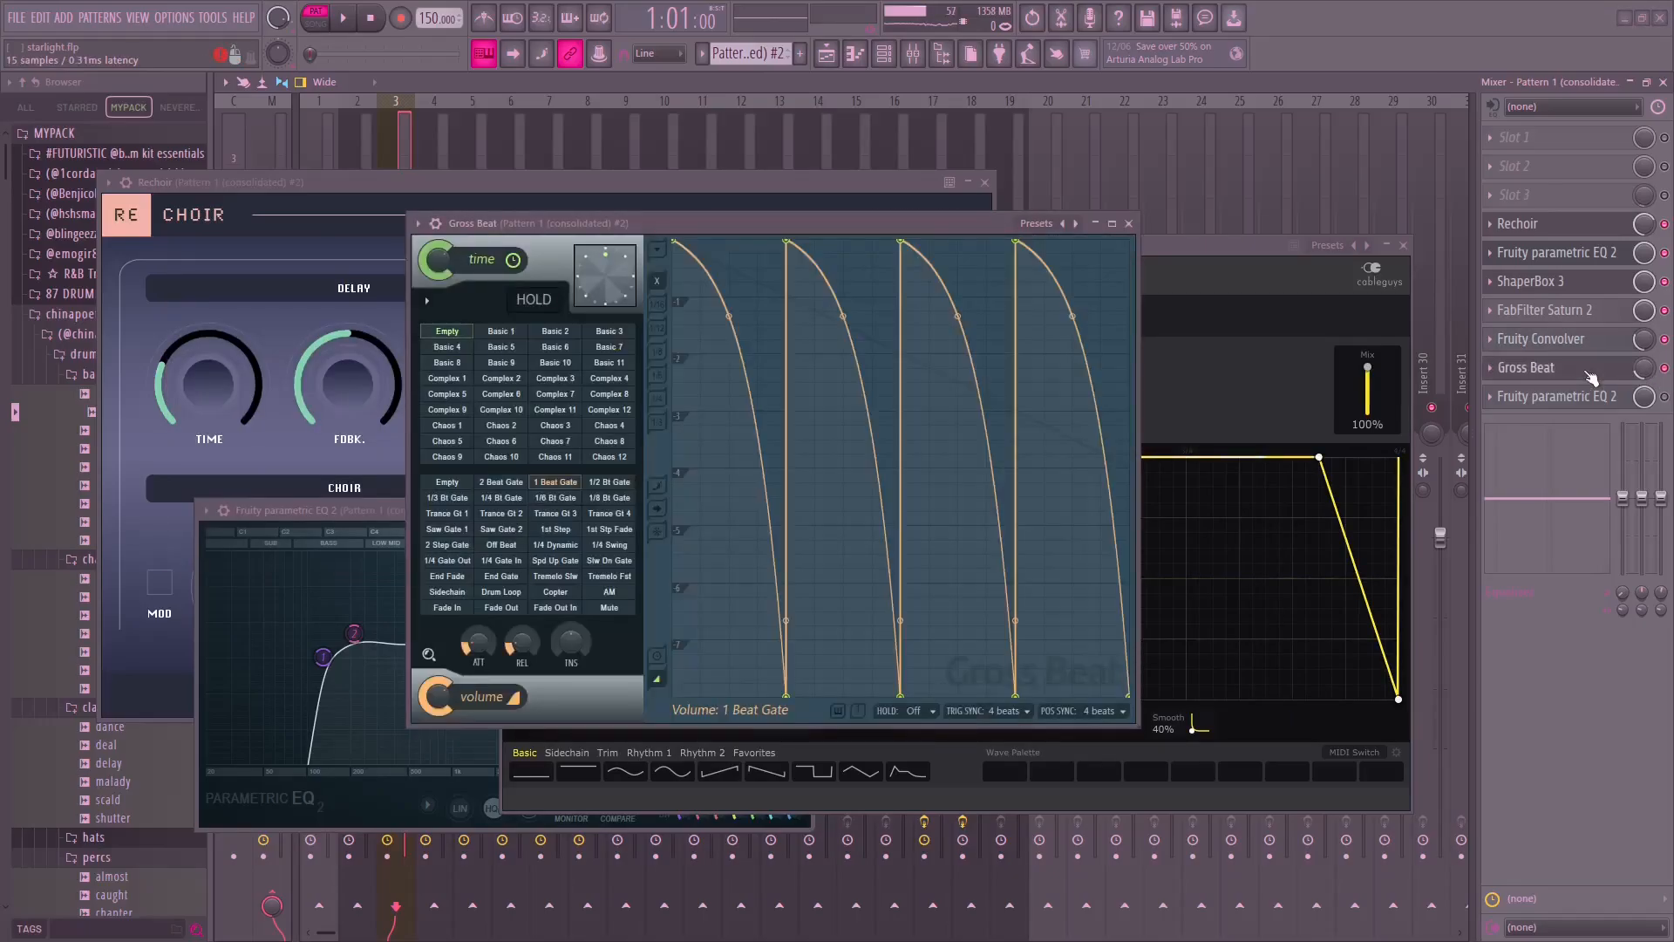
click(1591, 370)
click(1569, 397)
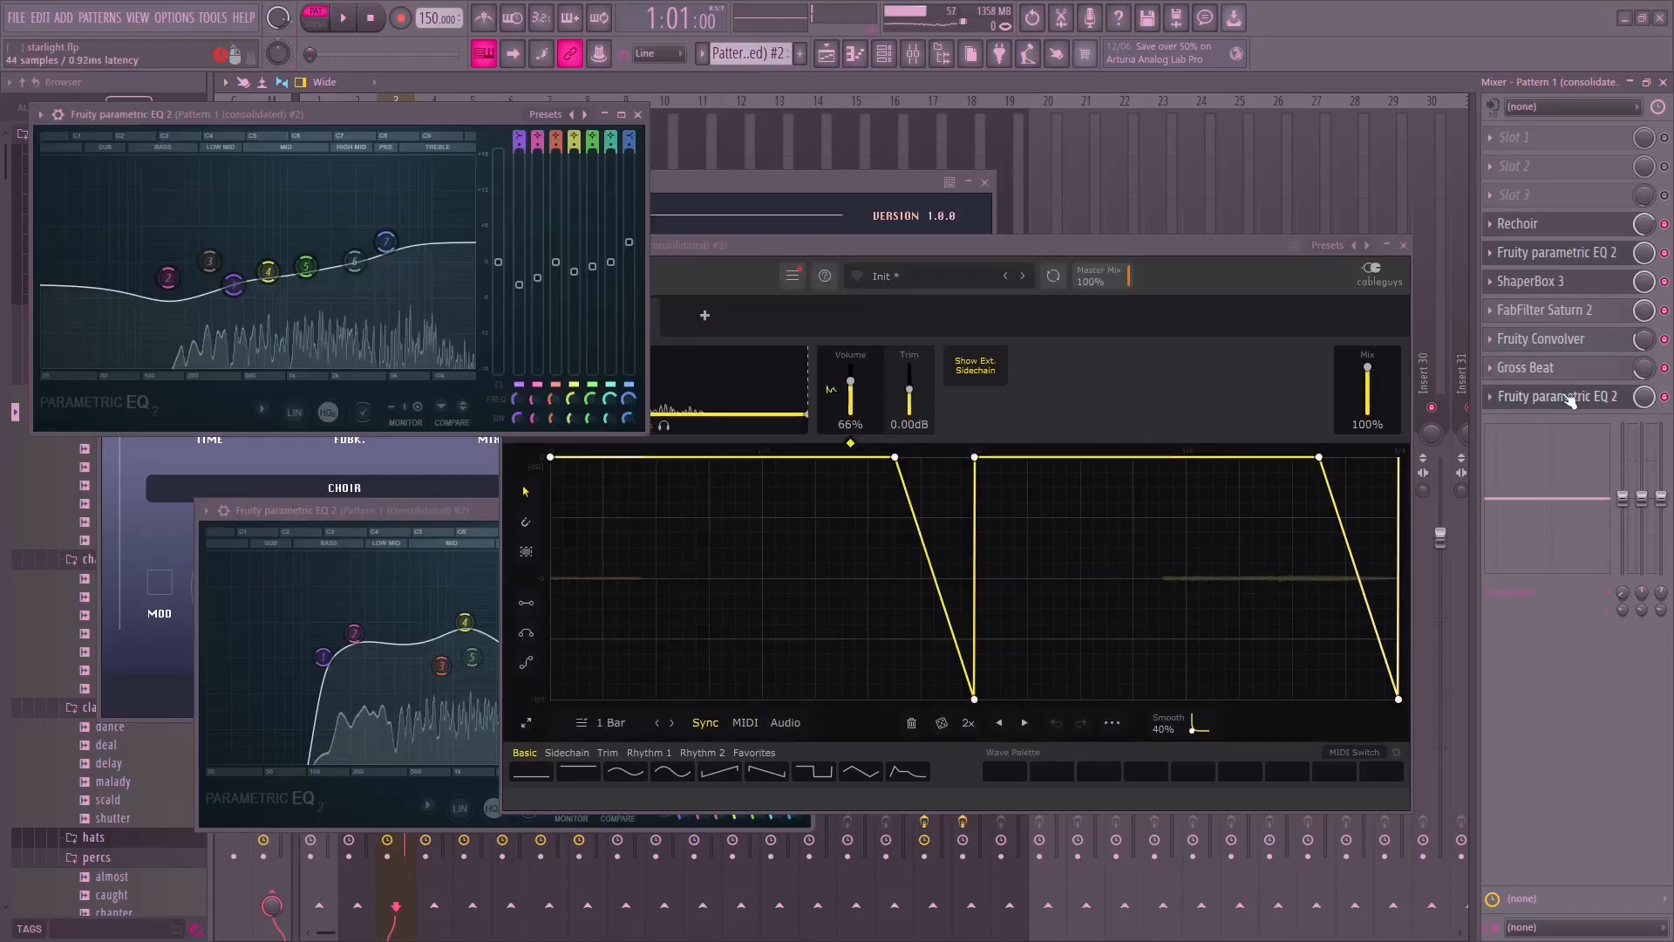
click(637, 114)
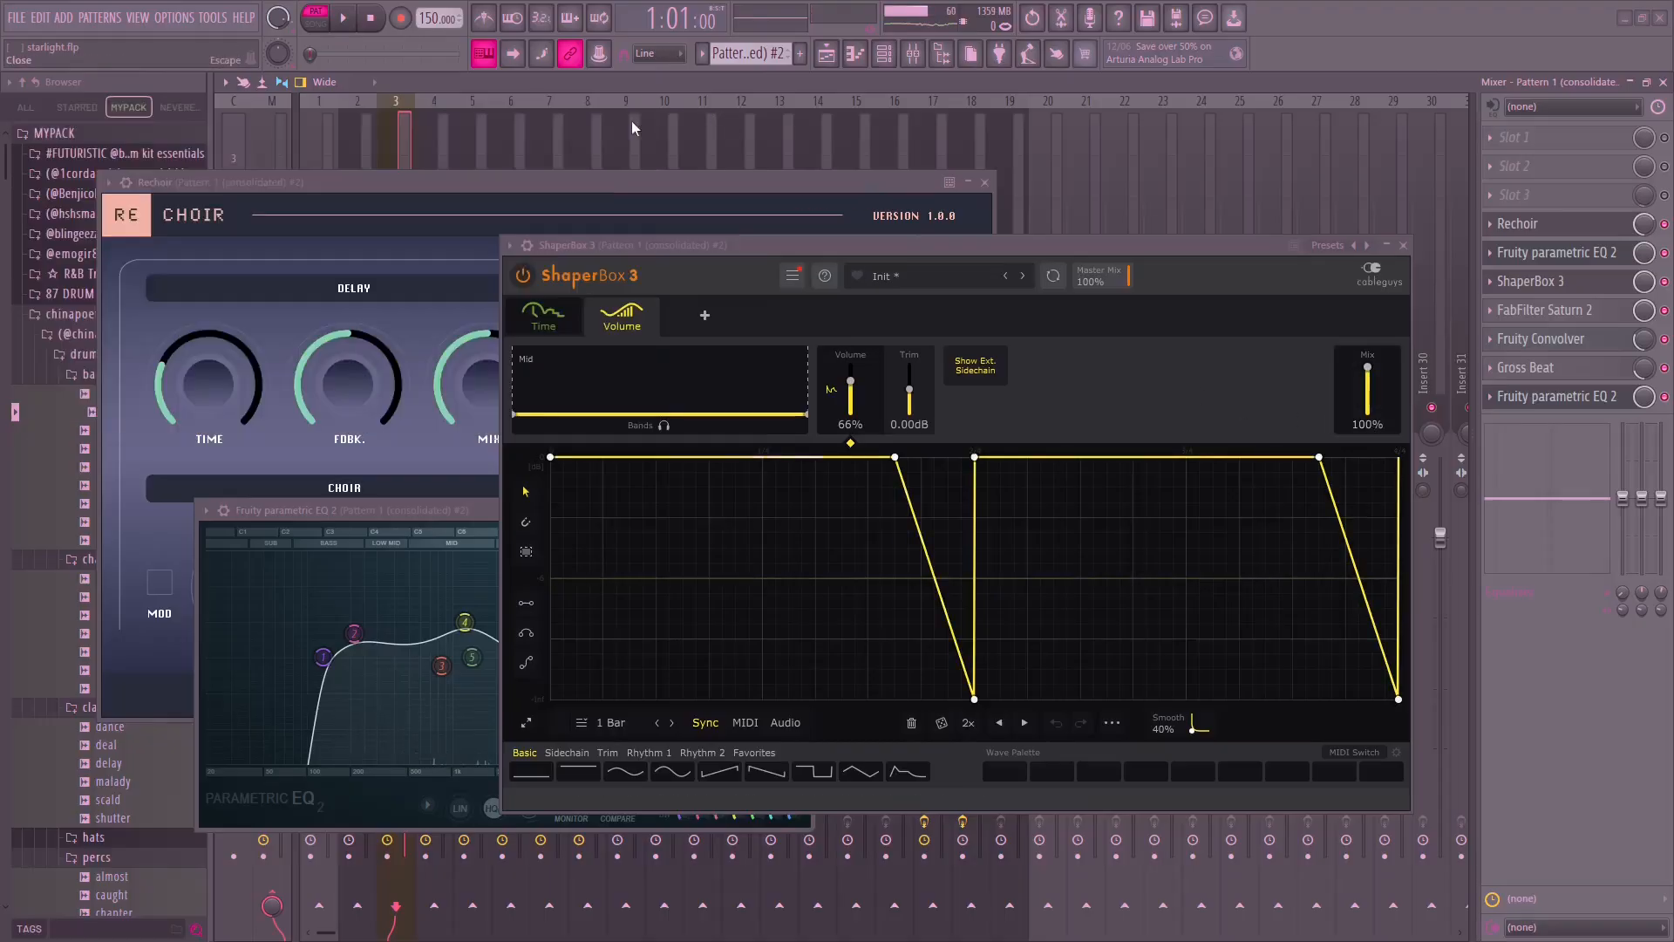
Close the ShaperBox 3, Rechoir and remaining EQ windows.
click(1403, 245)
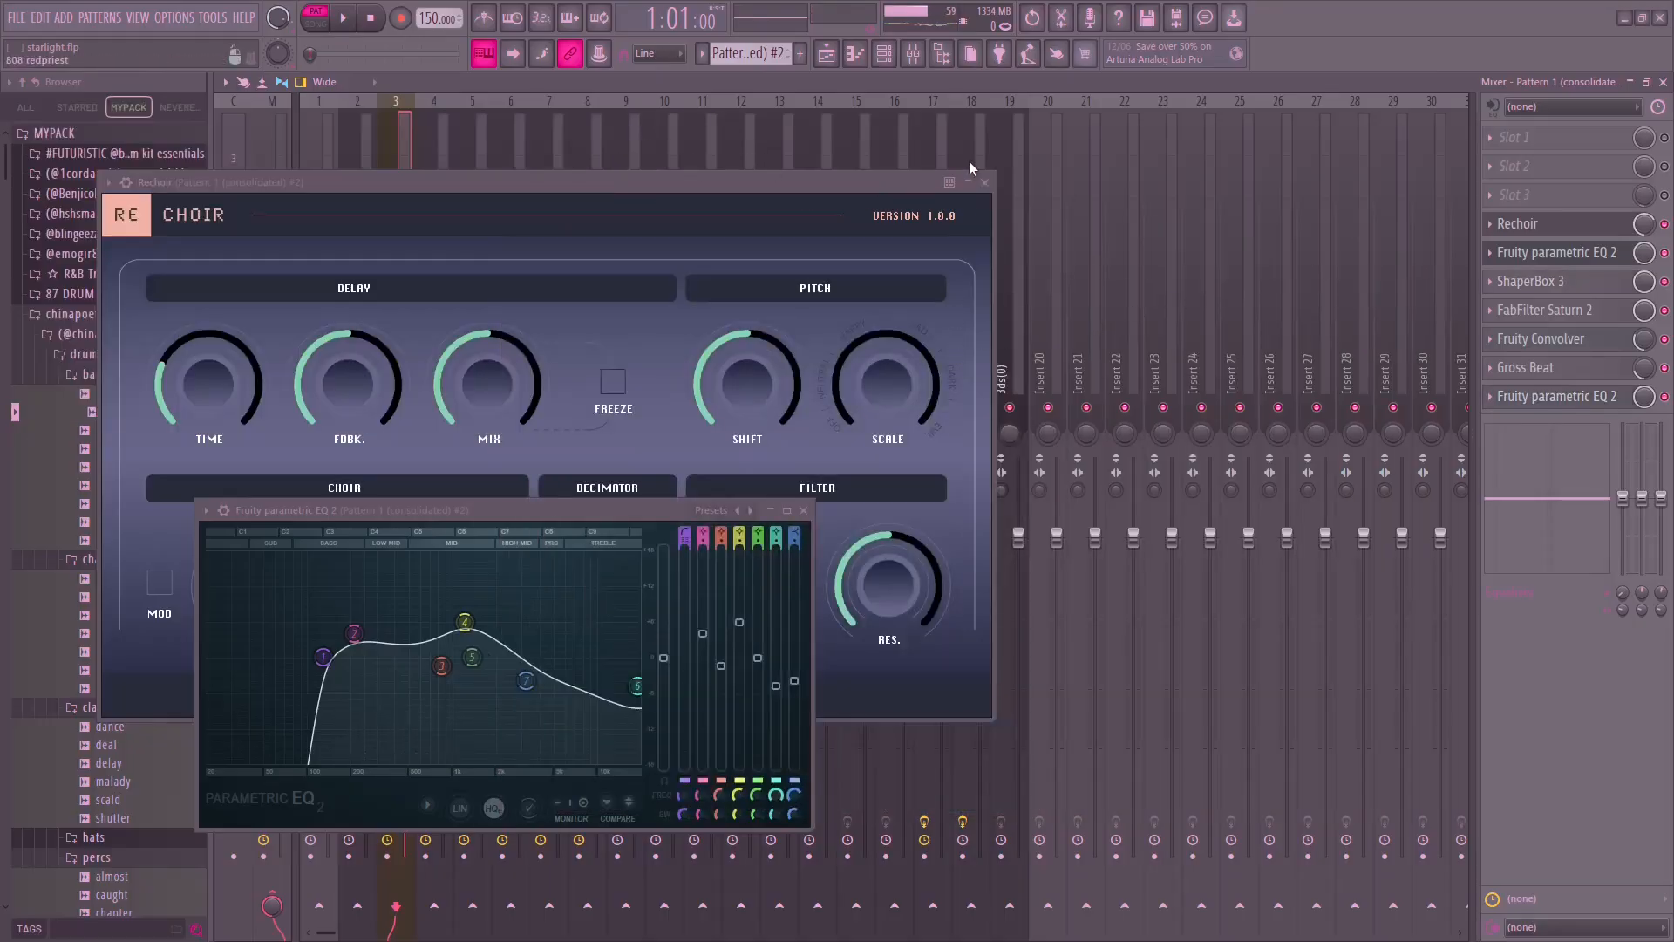
click(984, 183)
click(804, 510)
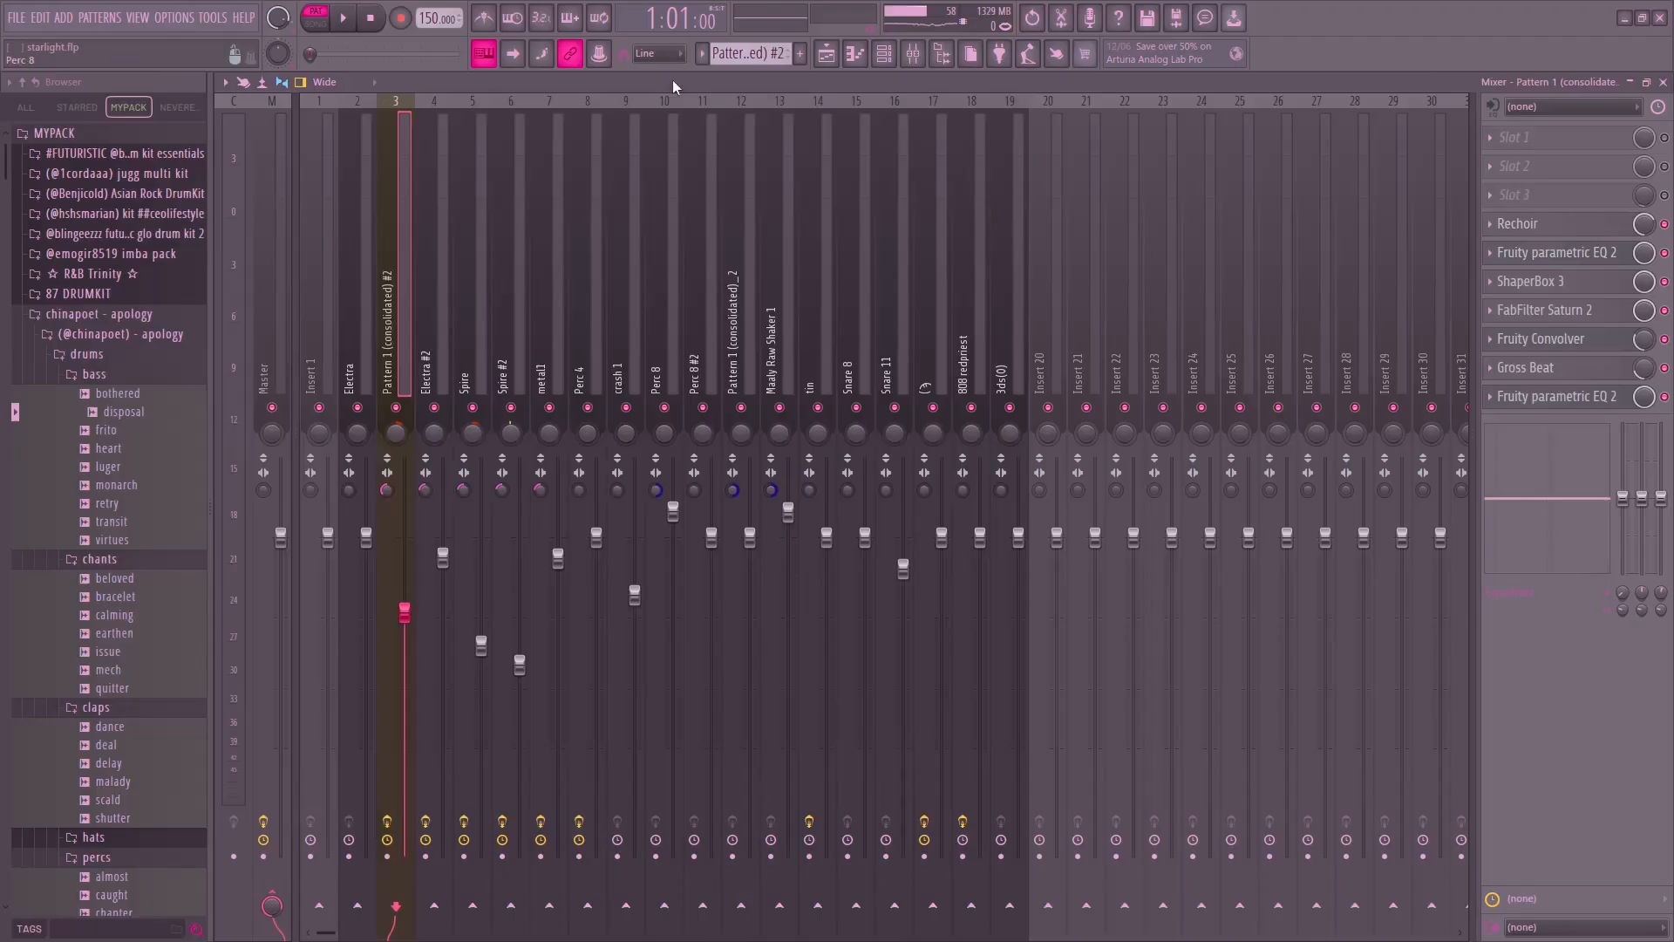
Solo Track 2 in the playlist and play the Spire clip from bar 3.
key(F5)
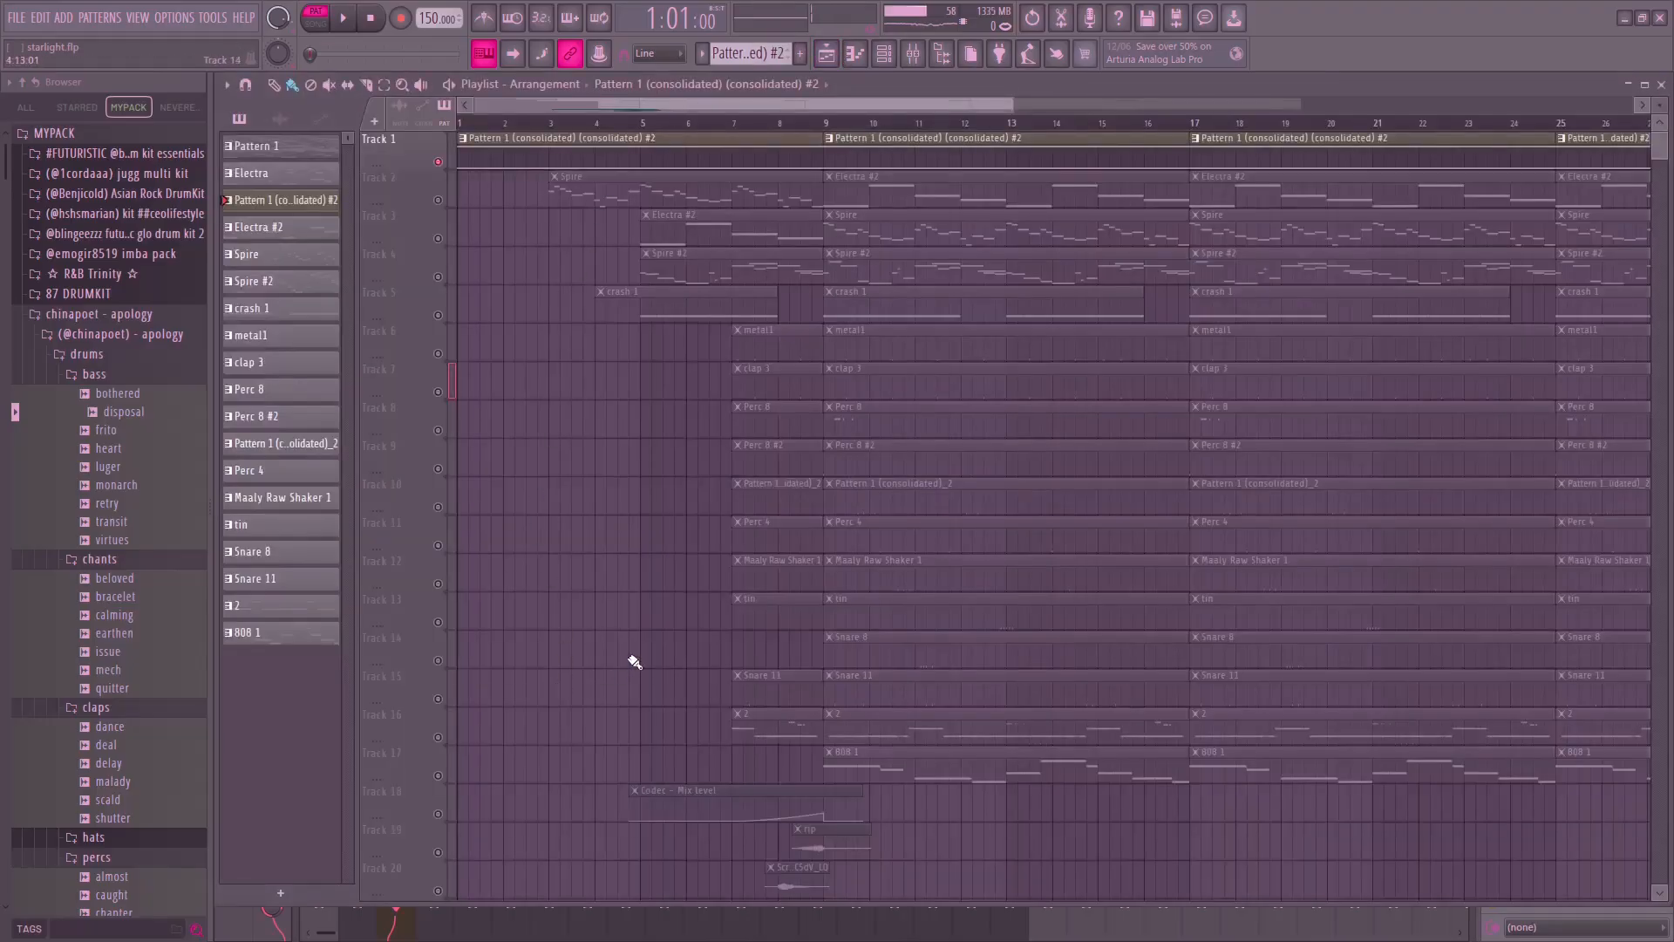
click(440, 205)
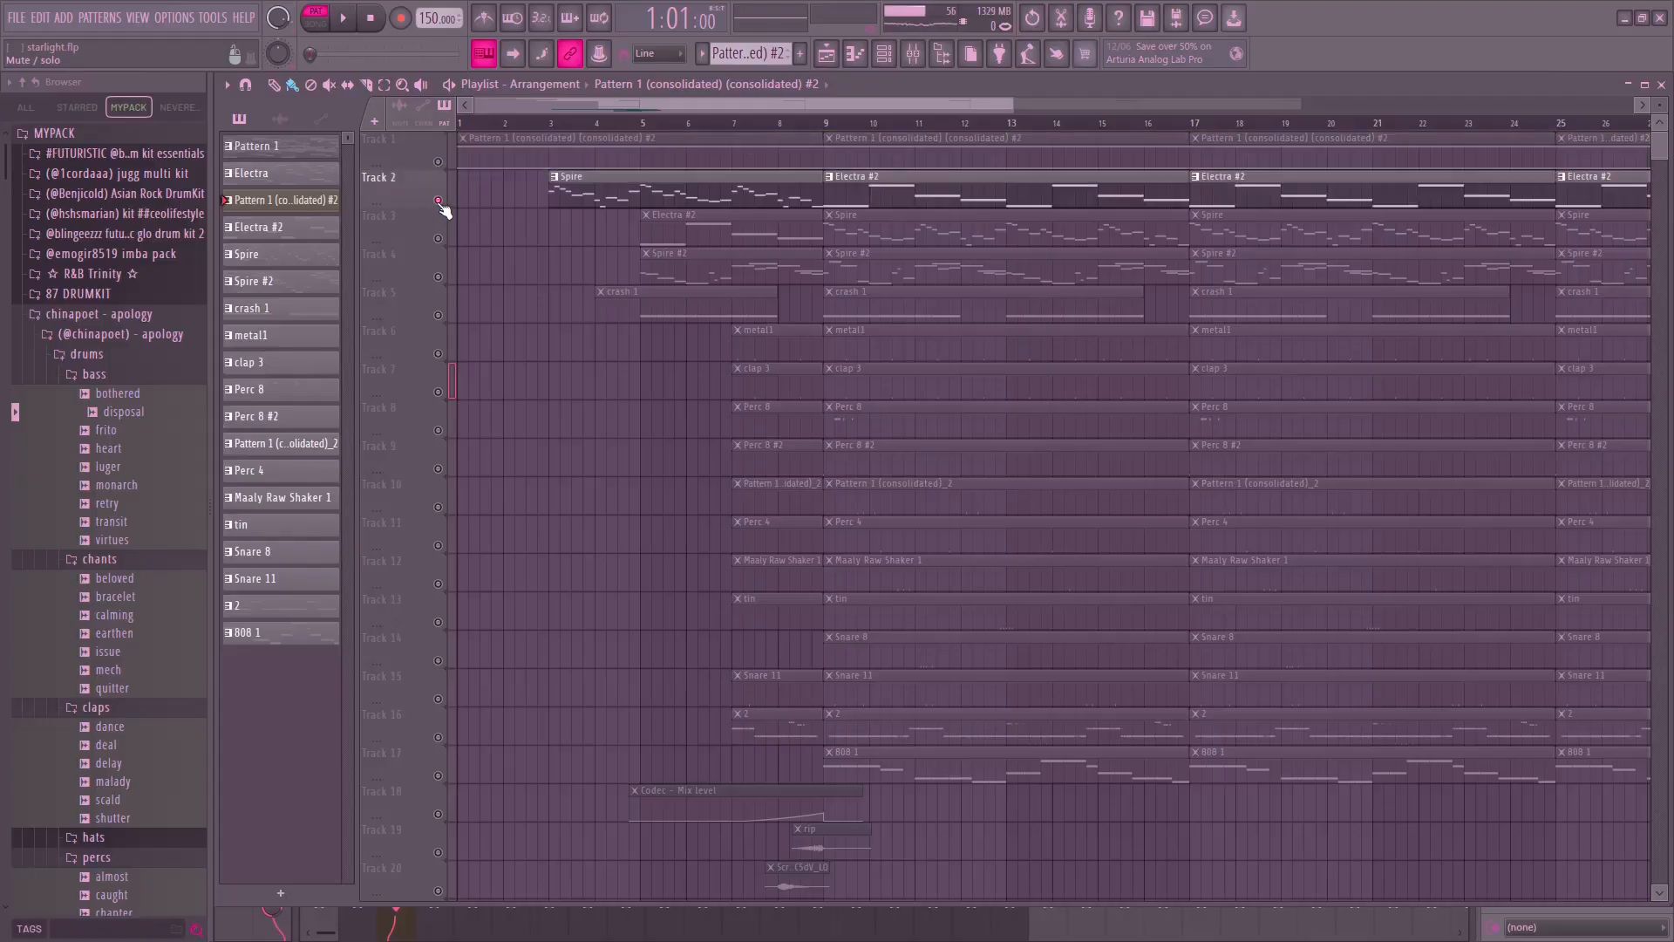
click(550, 122)
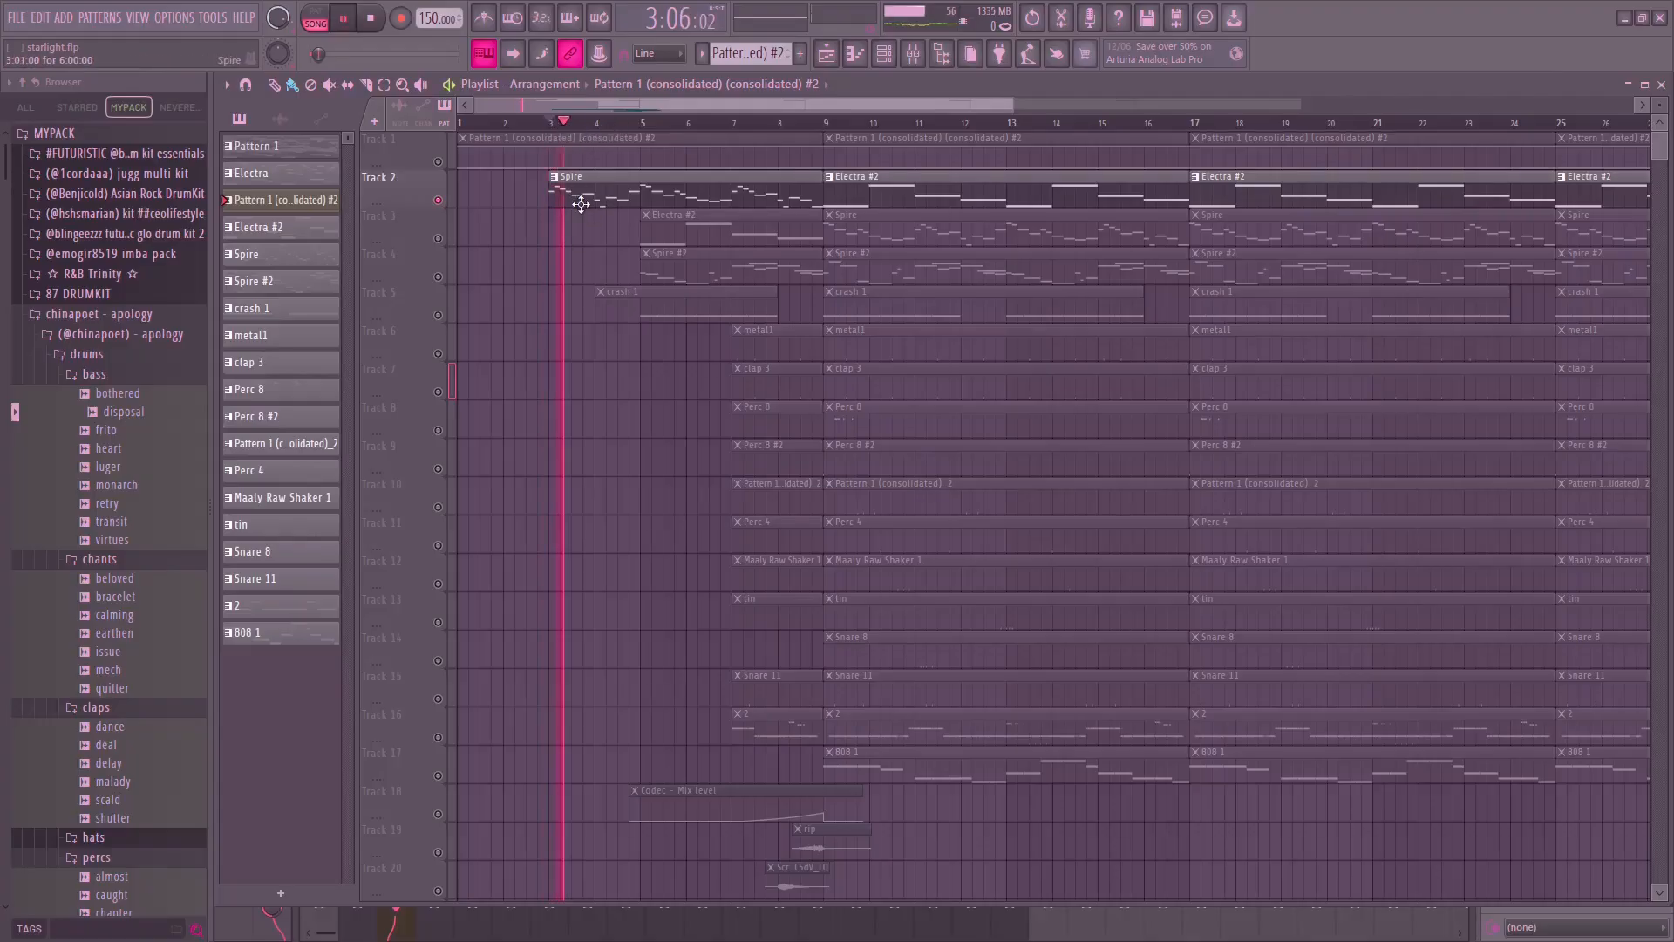
key(space)
Unmute all channels in the channel rack and mute the Electra channel.
click(881, 54)
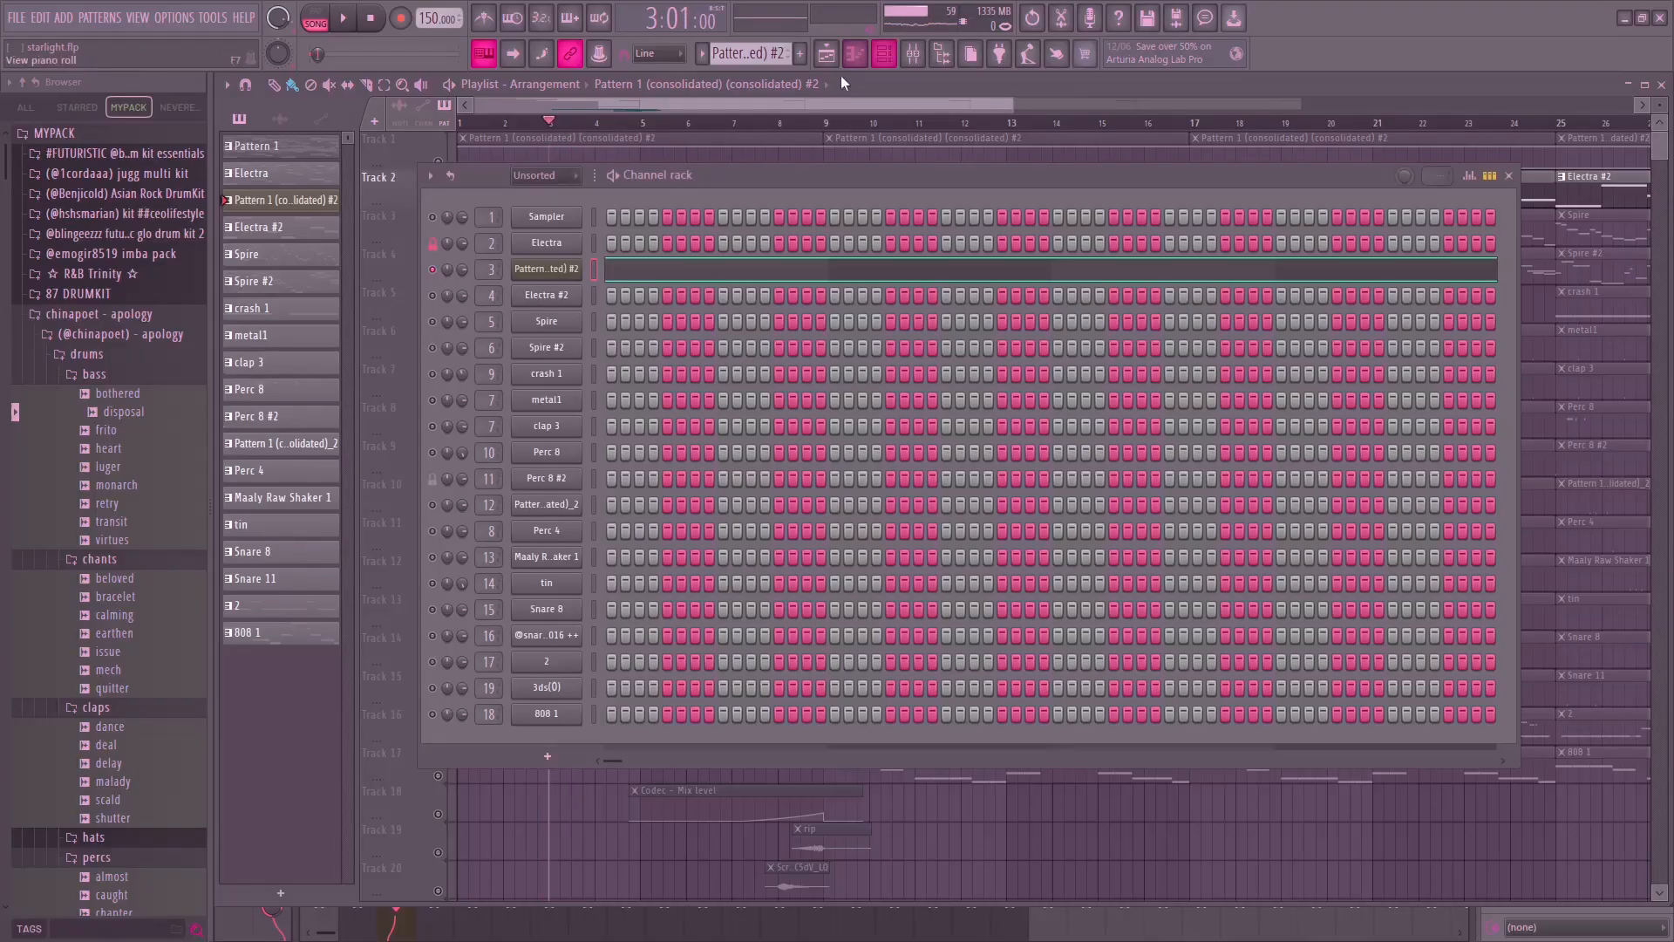
right_click(434, 296)
right_click(434, 295)
click(434, 243)
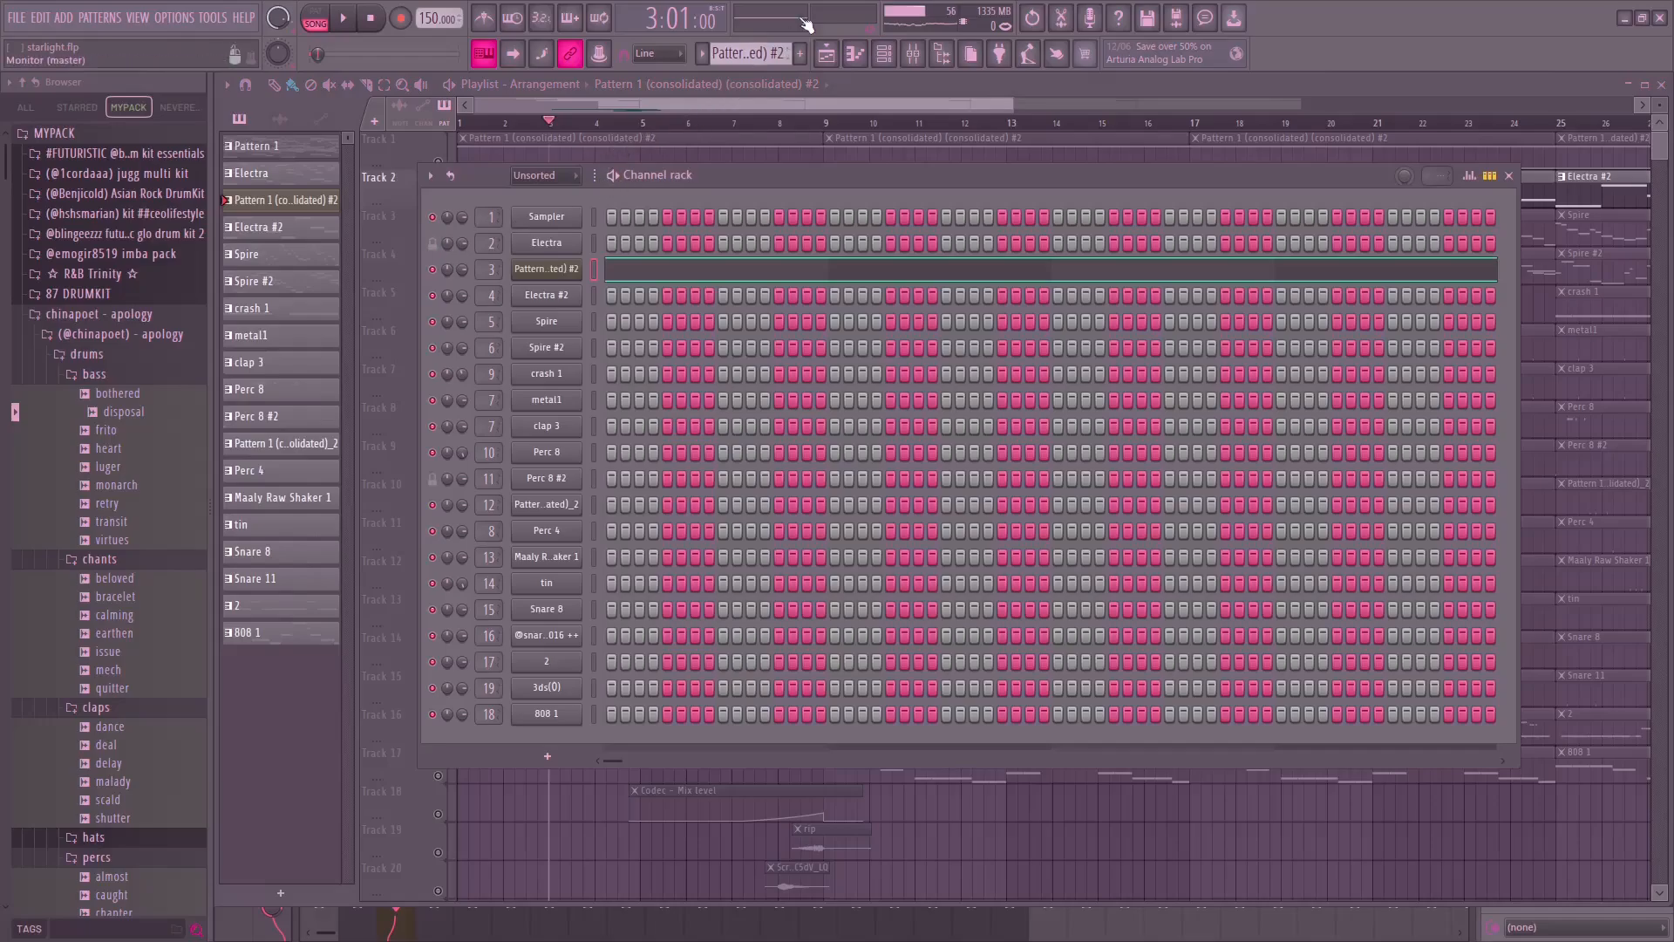
Return to the playlist and play the soloed Spire melody from bar 3.
click(826, 54)
key(space)
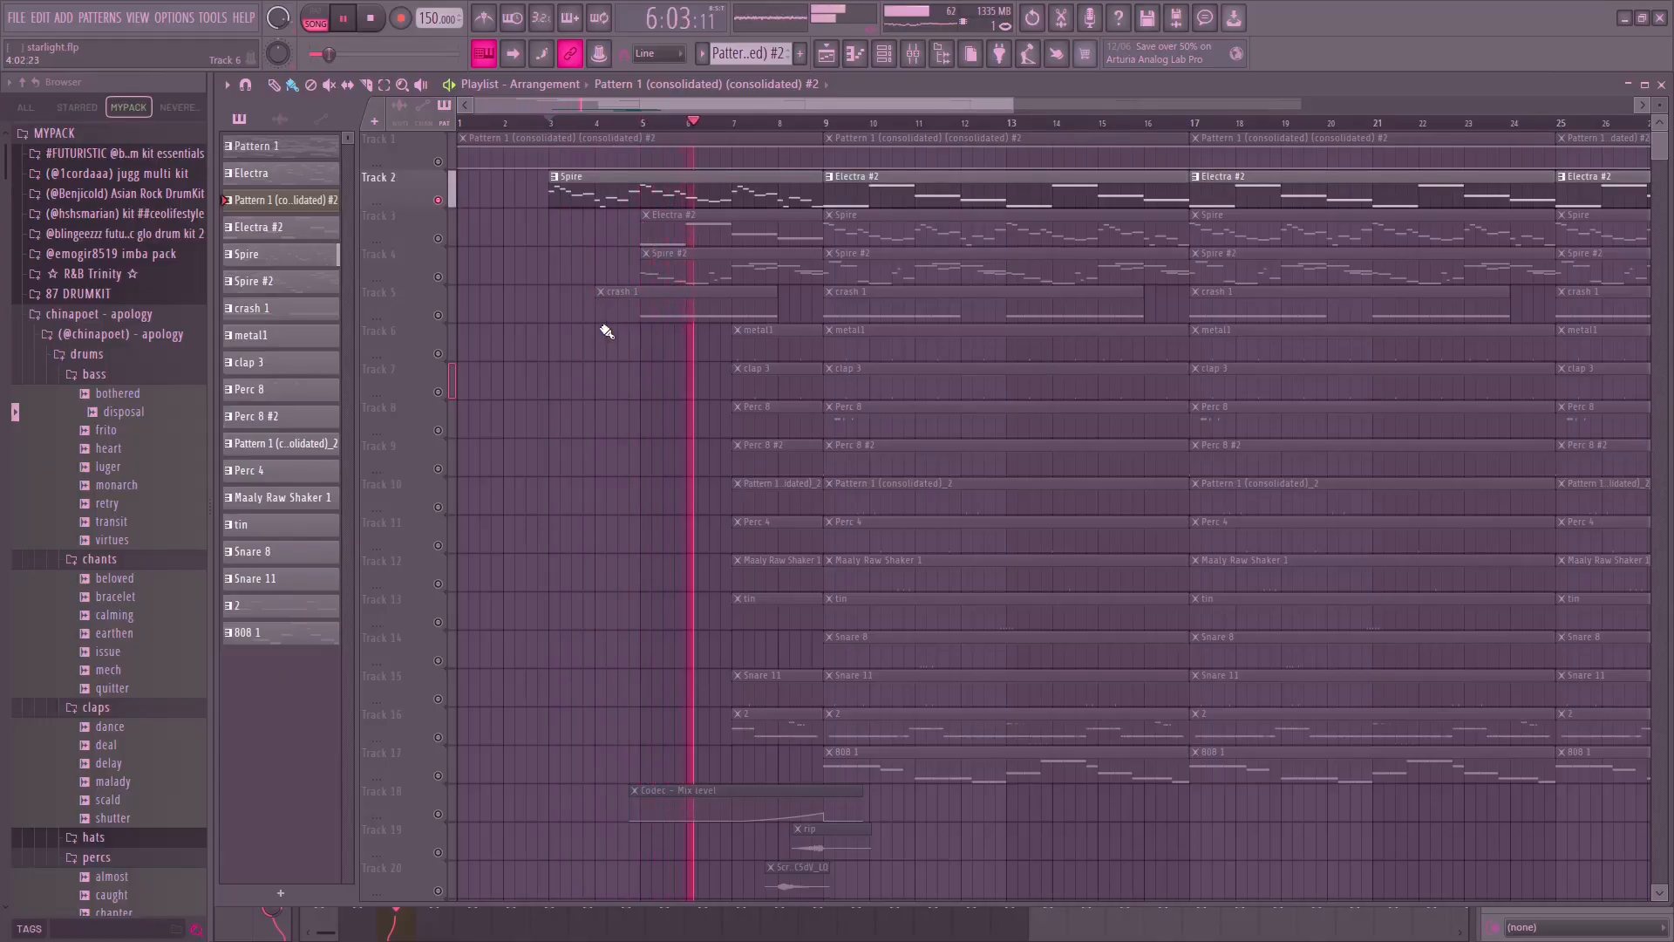
key(space)
Open the Spire clip in the piano roll, clear the time selection and examine the whole melody.
double_click(676, 197)
click(913, 54)
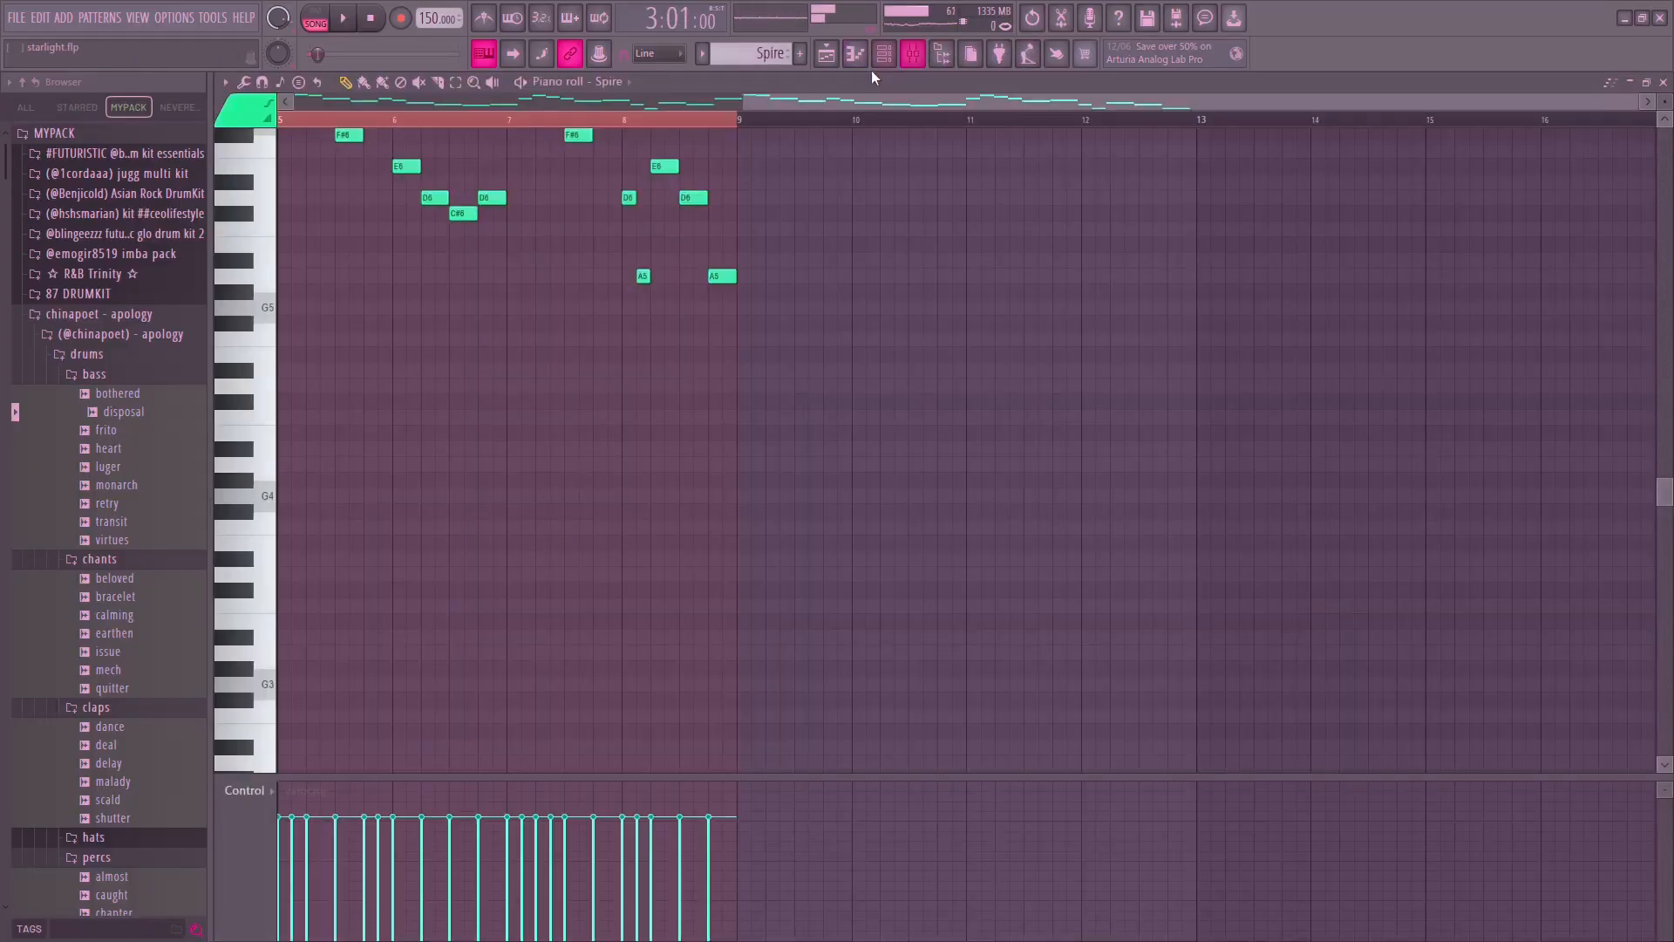
drag(1046, 139, 1595, 302)
key(ctrl+d)
scroll(319, 258, up, 3)
drag(523, 305, 698, 367)
scroll(697, 362, down, 3)
Open the Spire synth from the channel rack, look at its preset library and close the plugin.
click(884, 54)
click(542, 322)
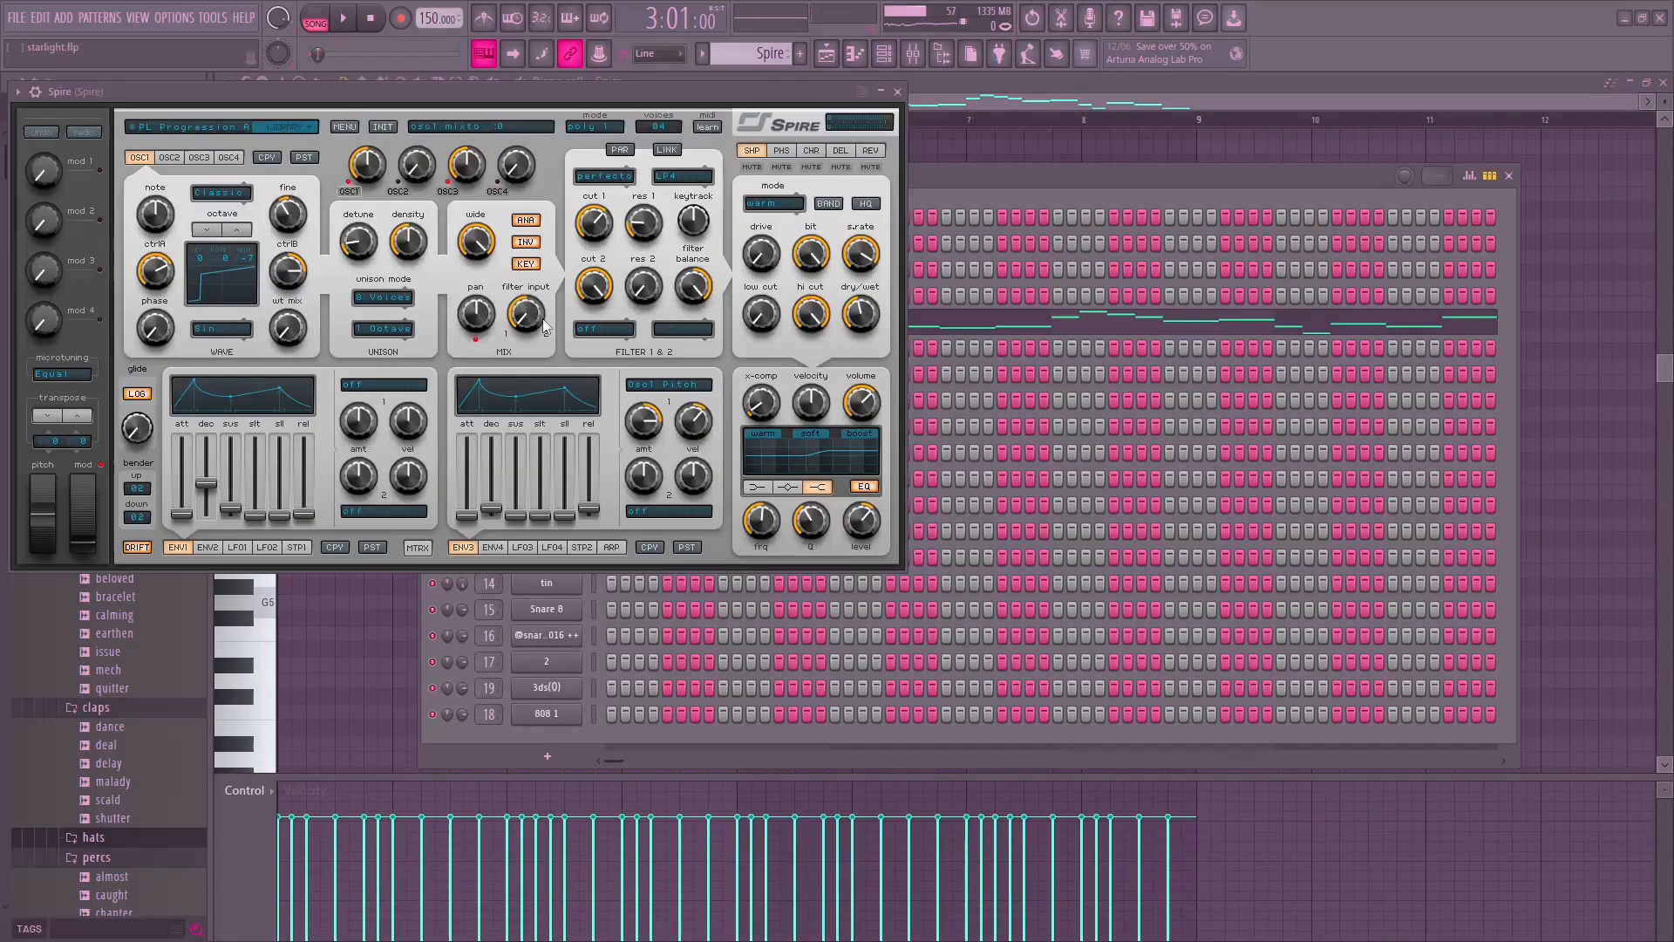
click(218, 128)
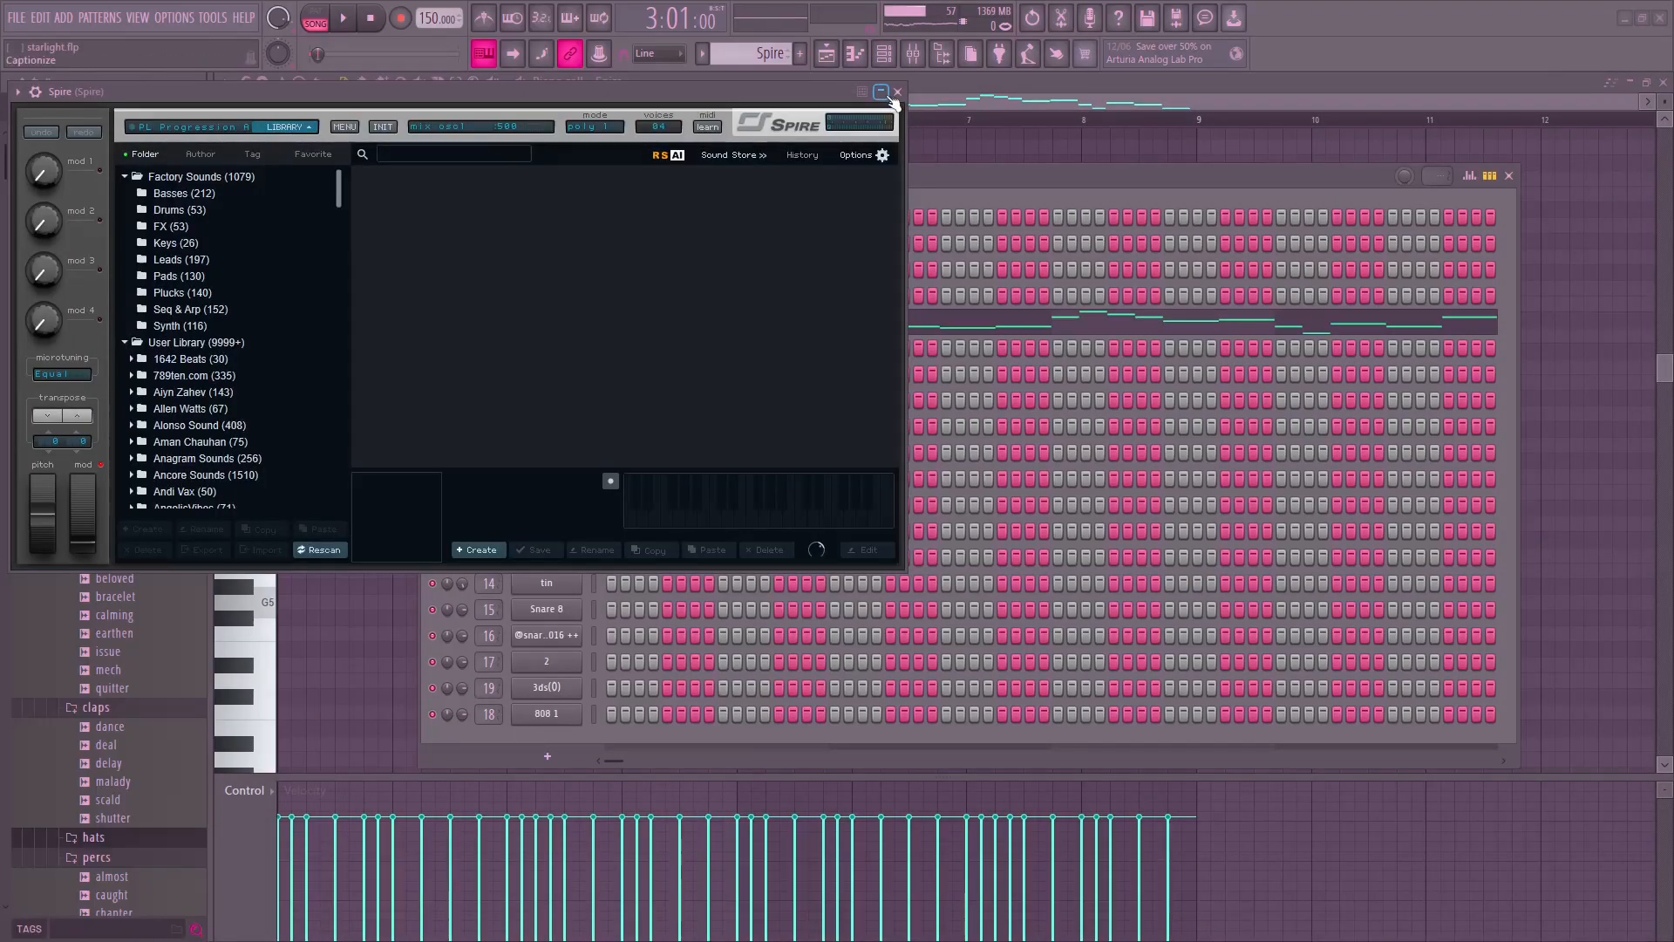
click(897, 91)
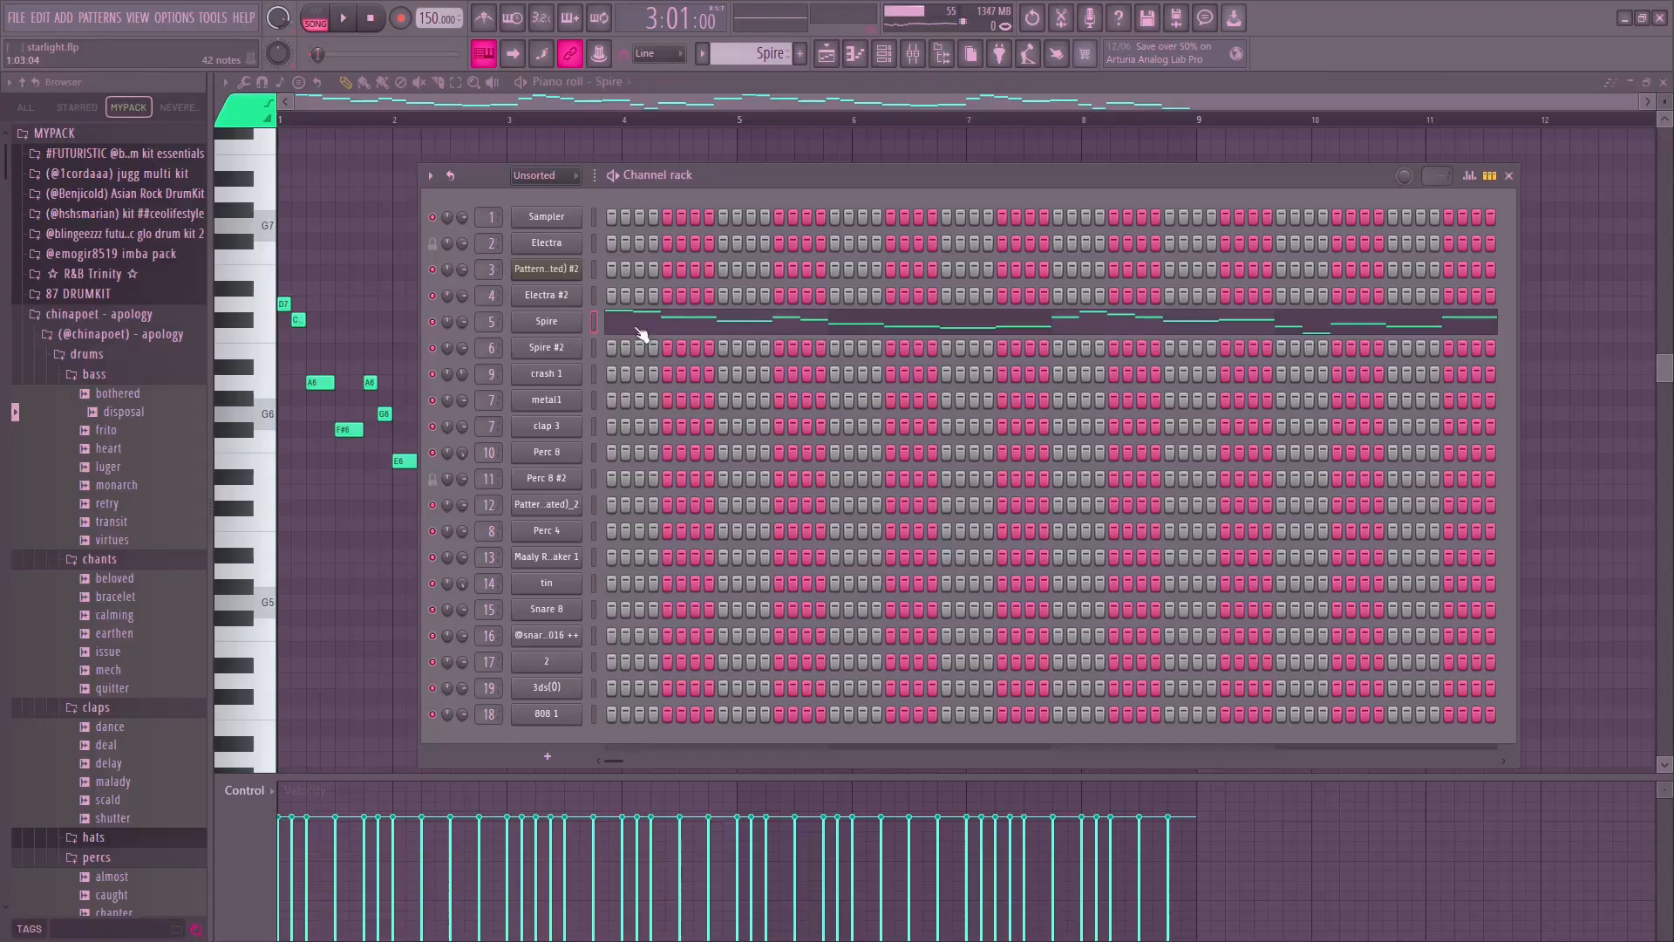
Open the Spire channel's notes in the piano roll and examine the melody up close.
click(616, 333)
click(620, 334)
scroll(415, 274, up, 2)
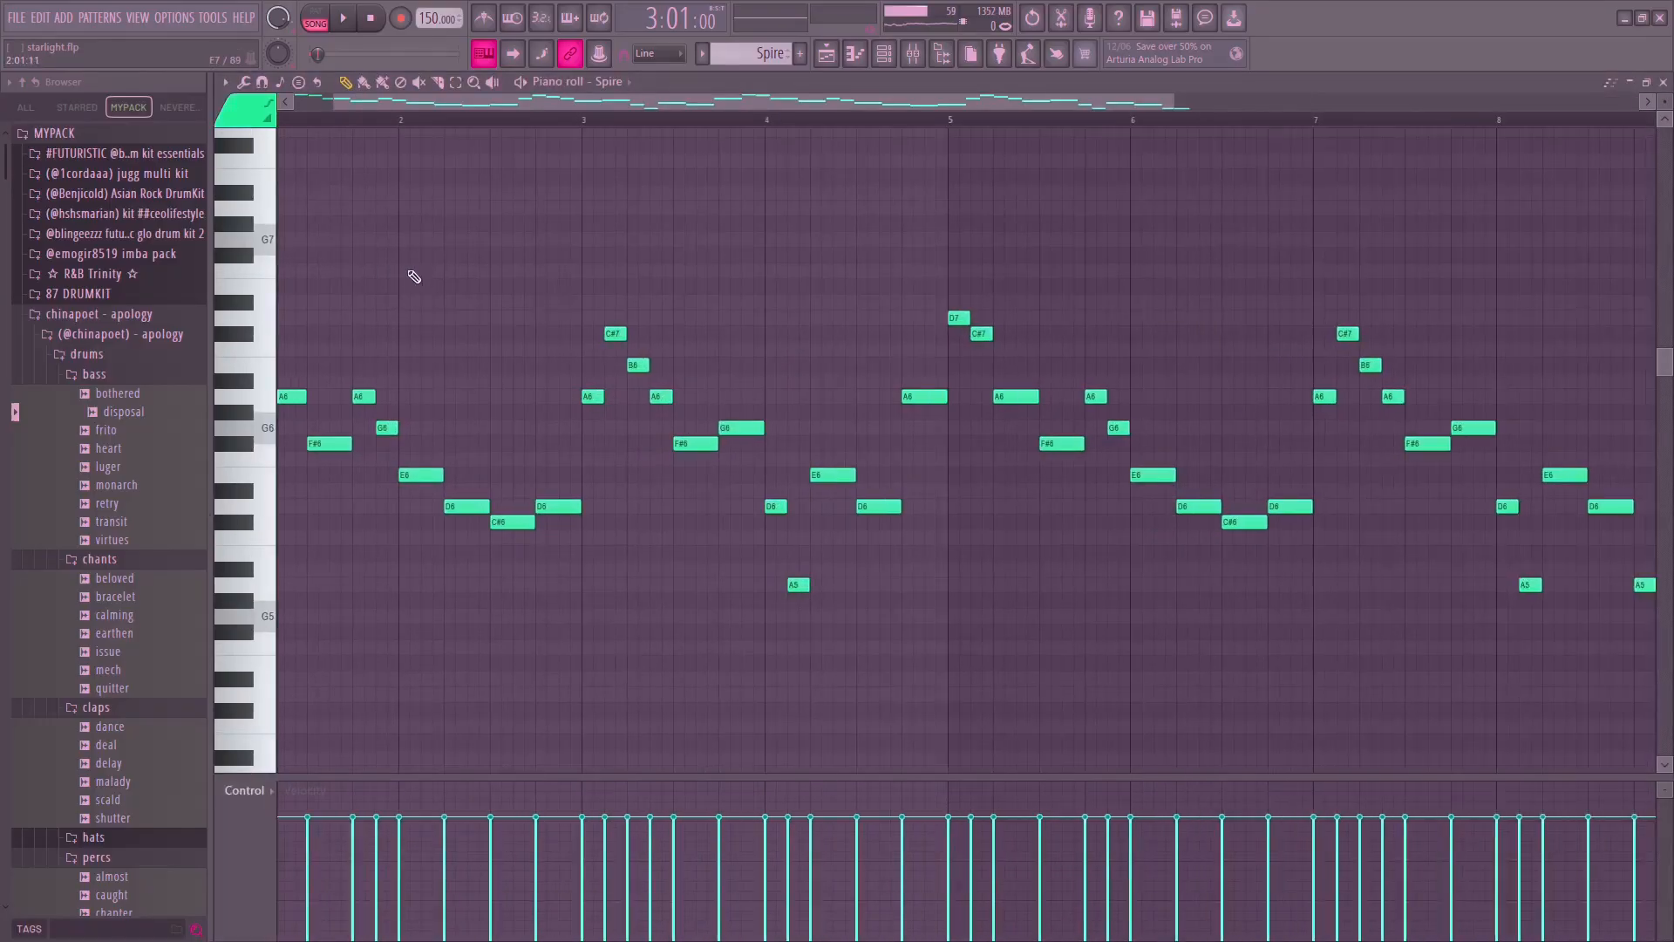
scroll(414, 273, down, 2)
Select the Electra pattern to view its notes, and switch back to the Spire pattern with the channel rack shown.
click(823, 51)
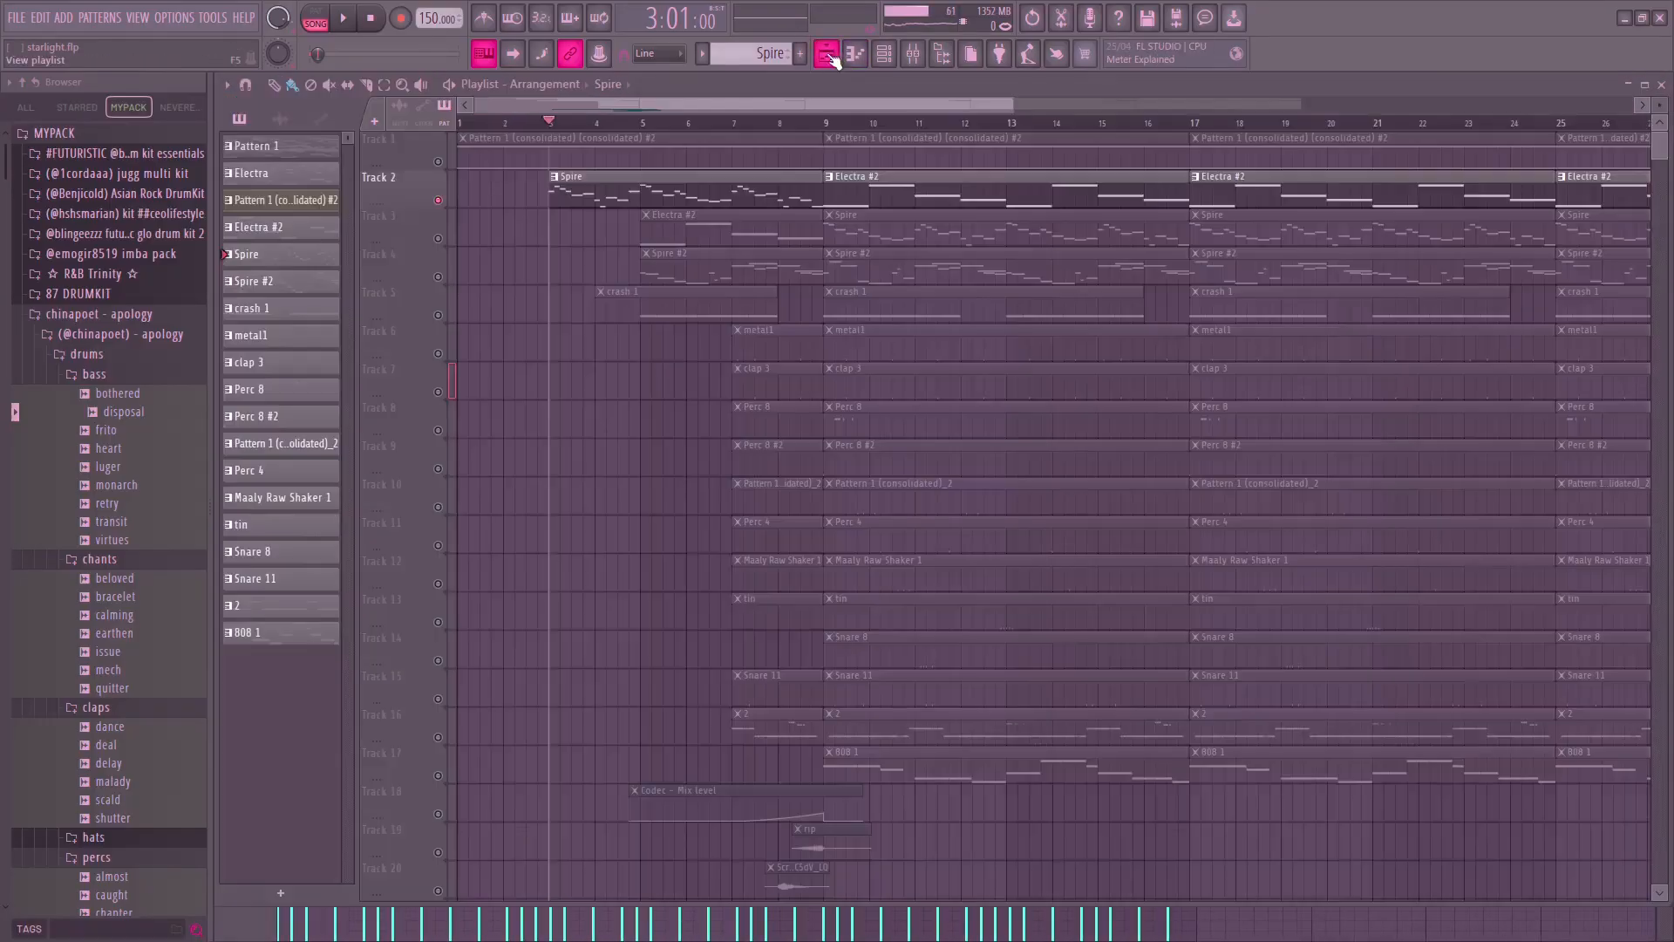
click(311, 185)
click(883, 53)
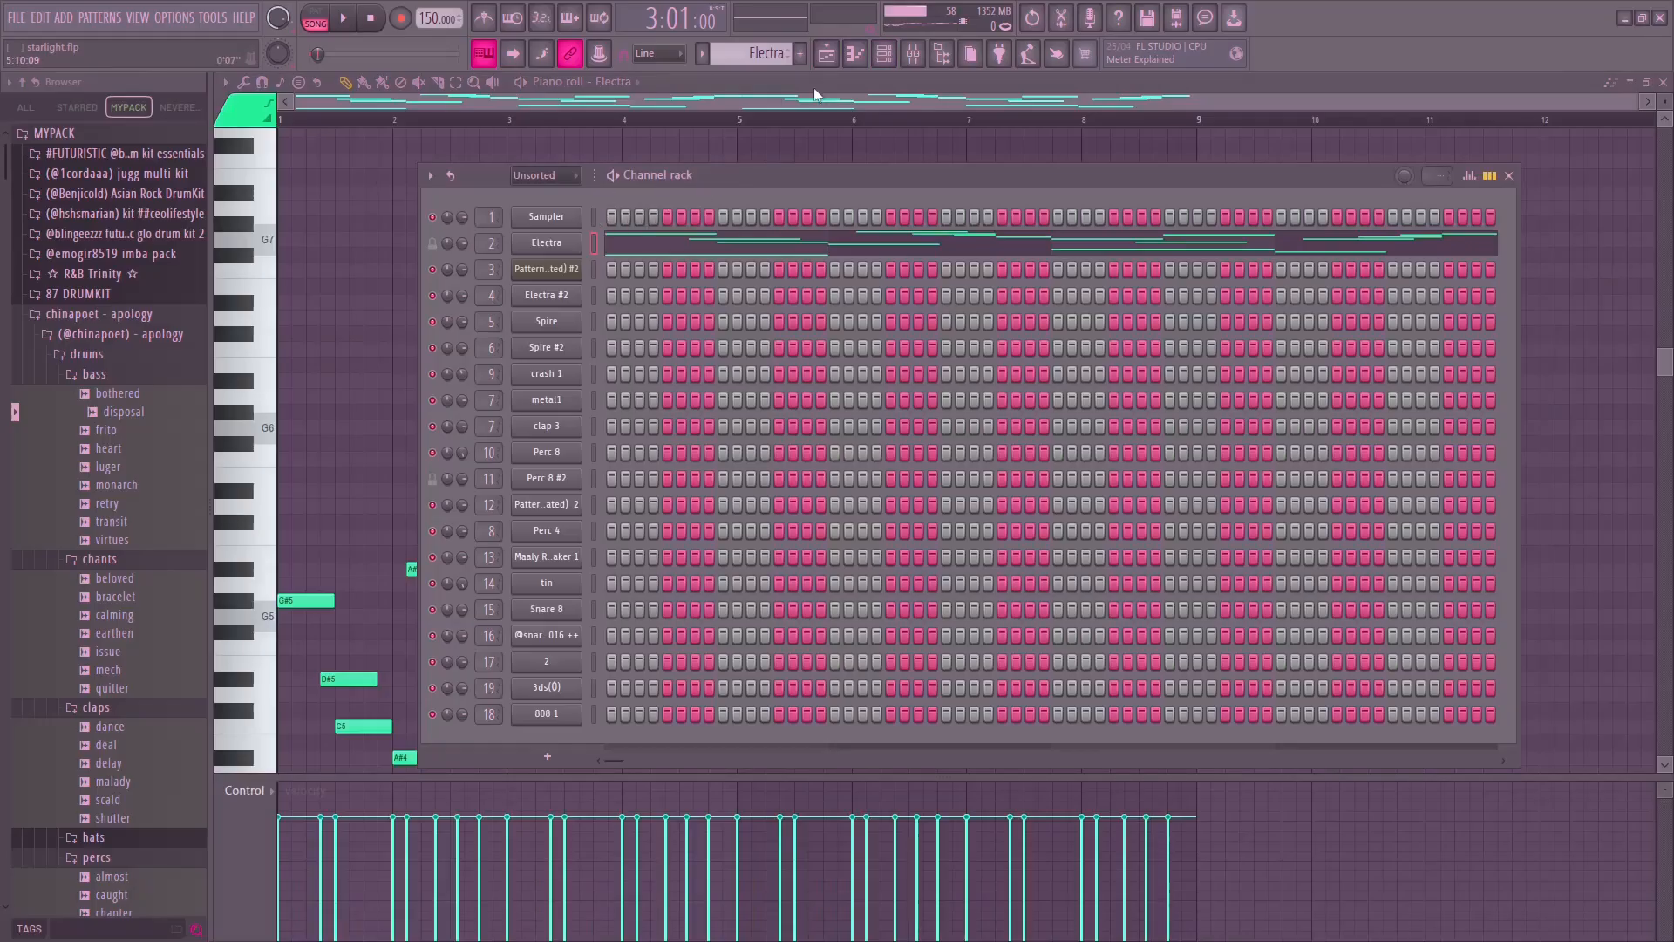
click(826, 53)
click(311, 254)
click(884, 53)
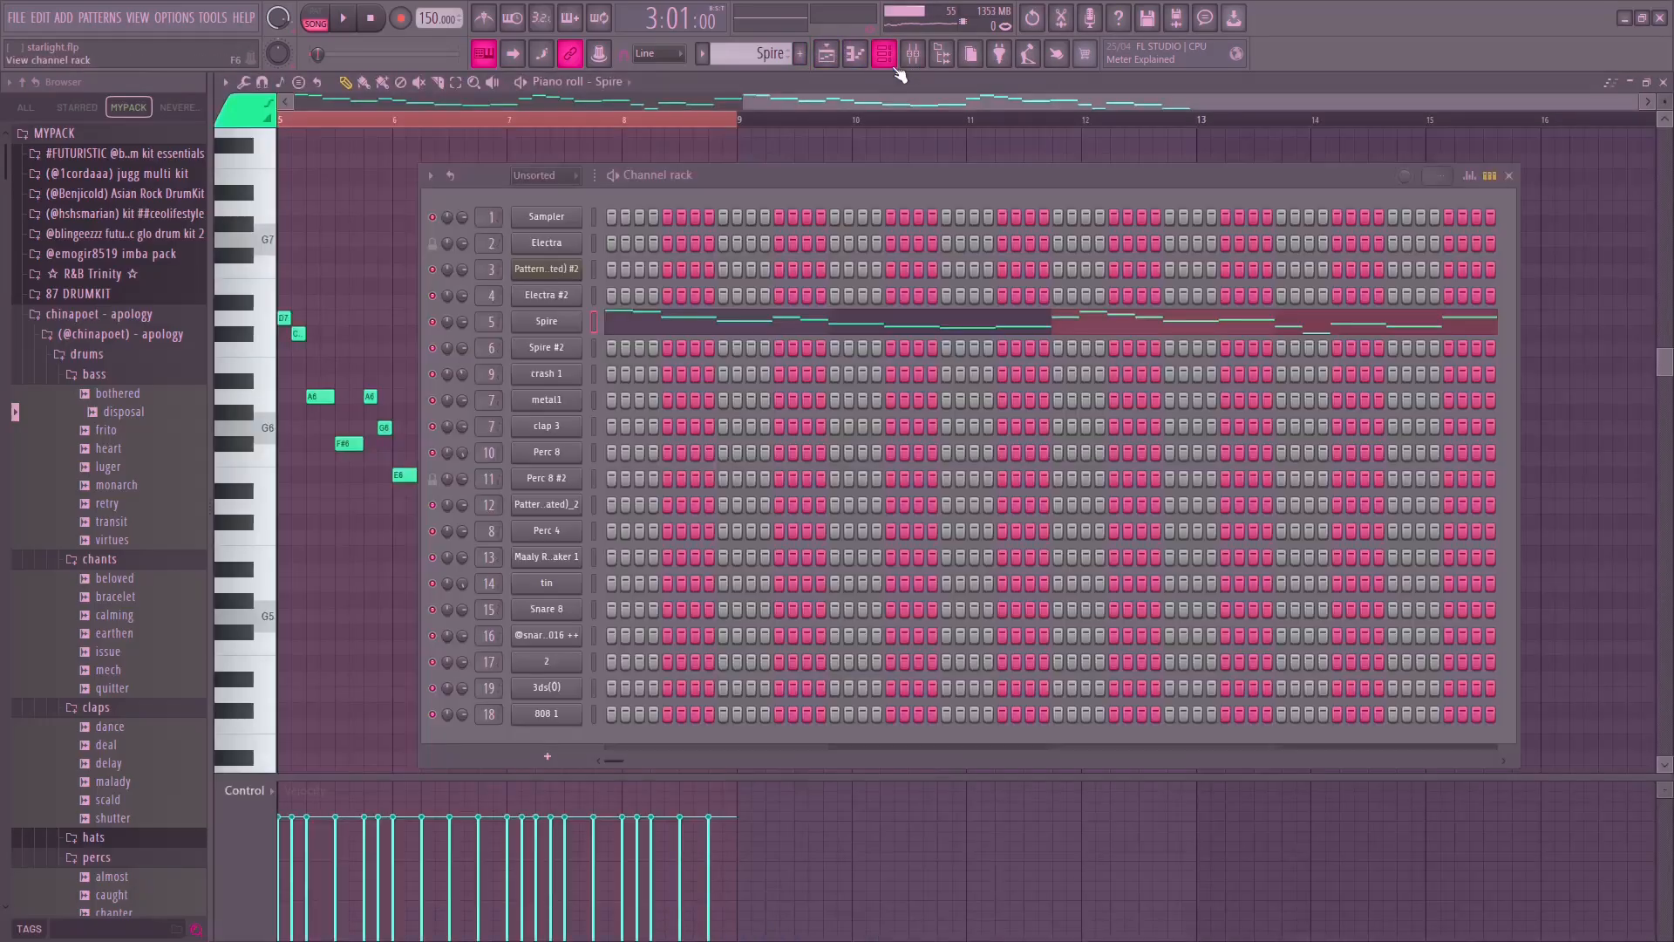
Paste the Electra melody notes into the Electra channel of the Spire pattern and view them in the piano roll.
click(858, 59)
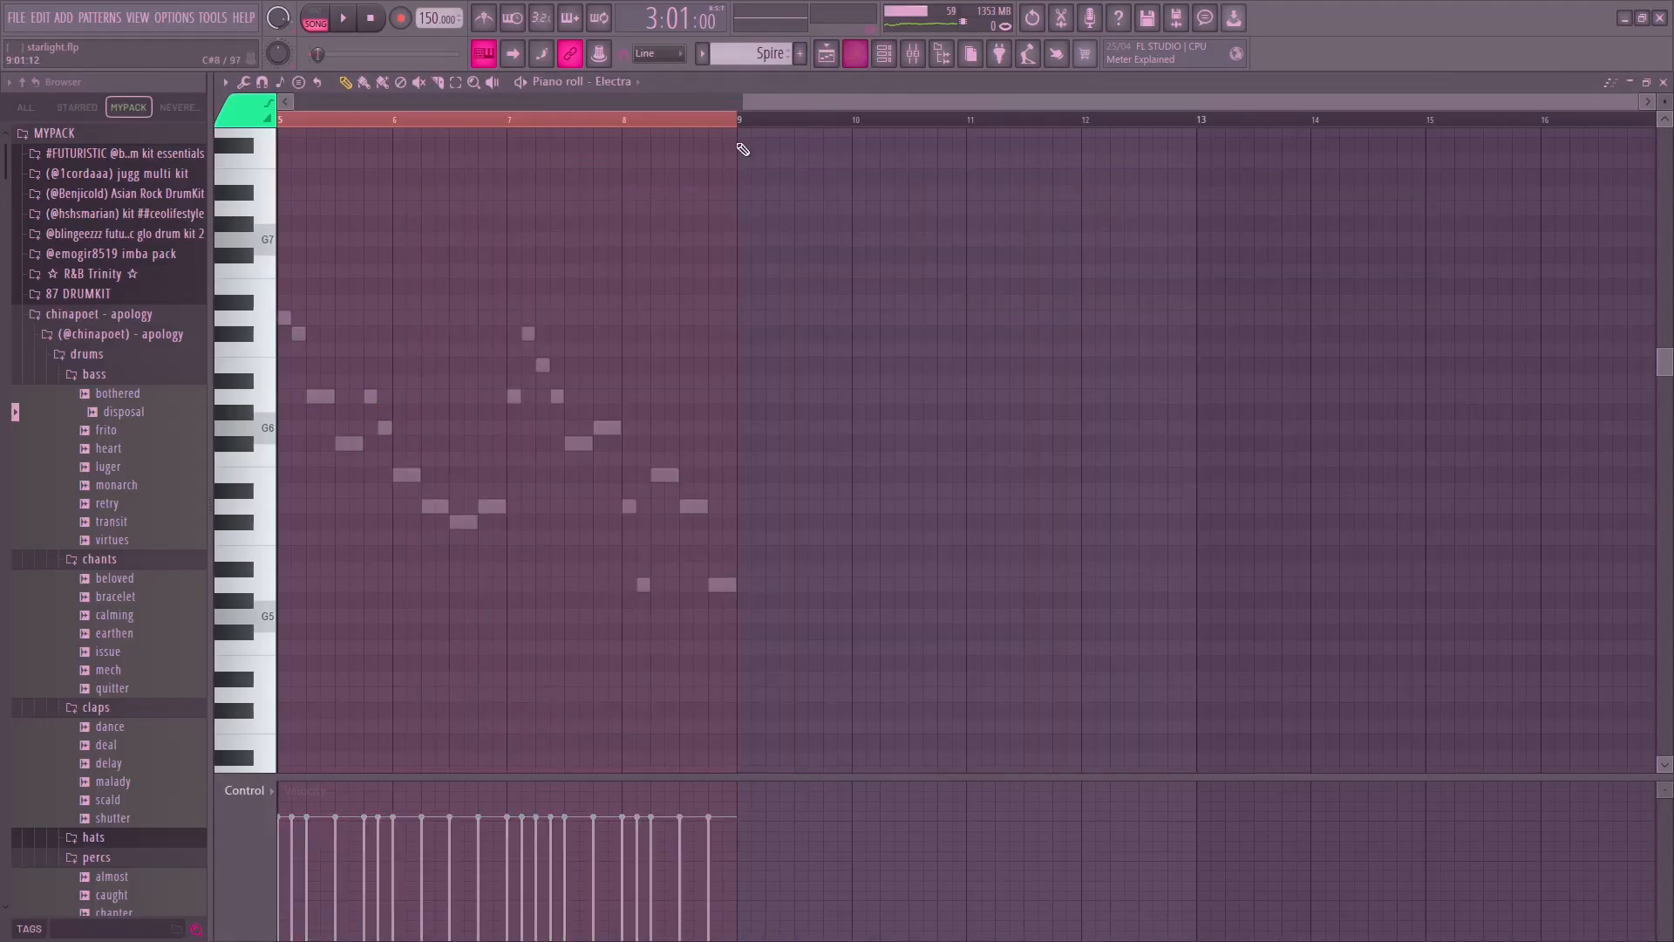
drag(741, 146, 1201, 160)
click(886, 59)
key(ctrl+v)
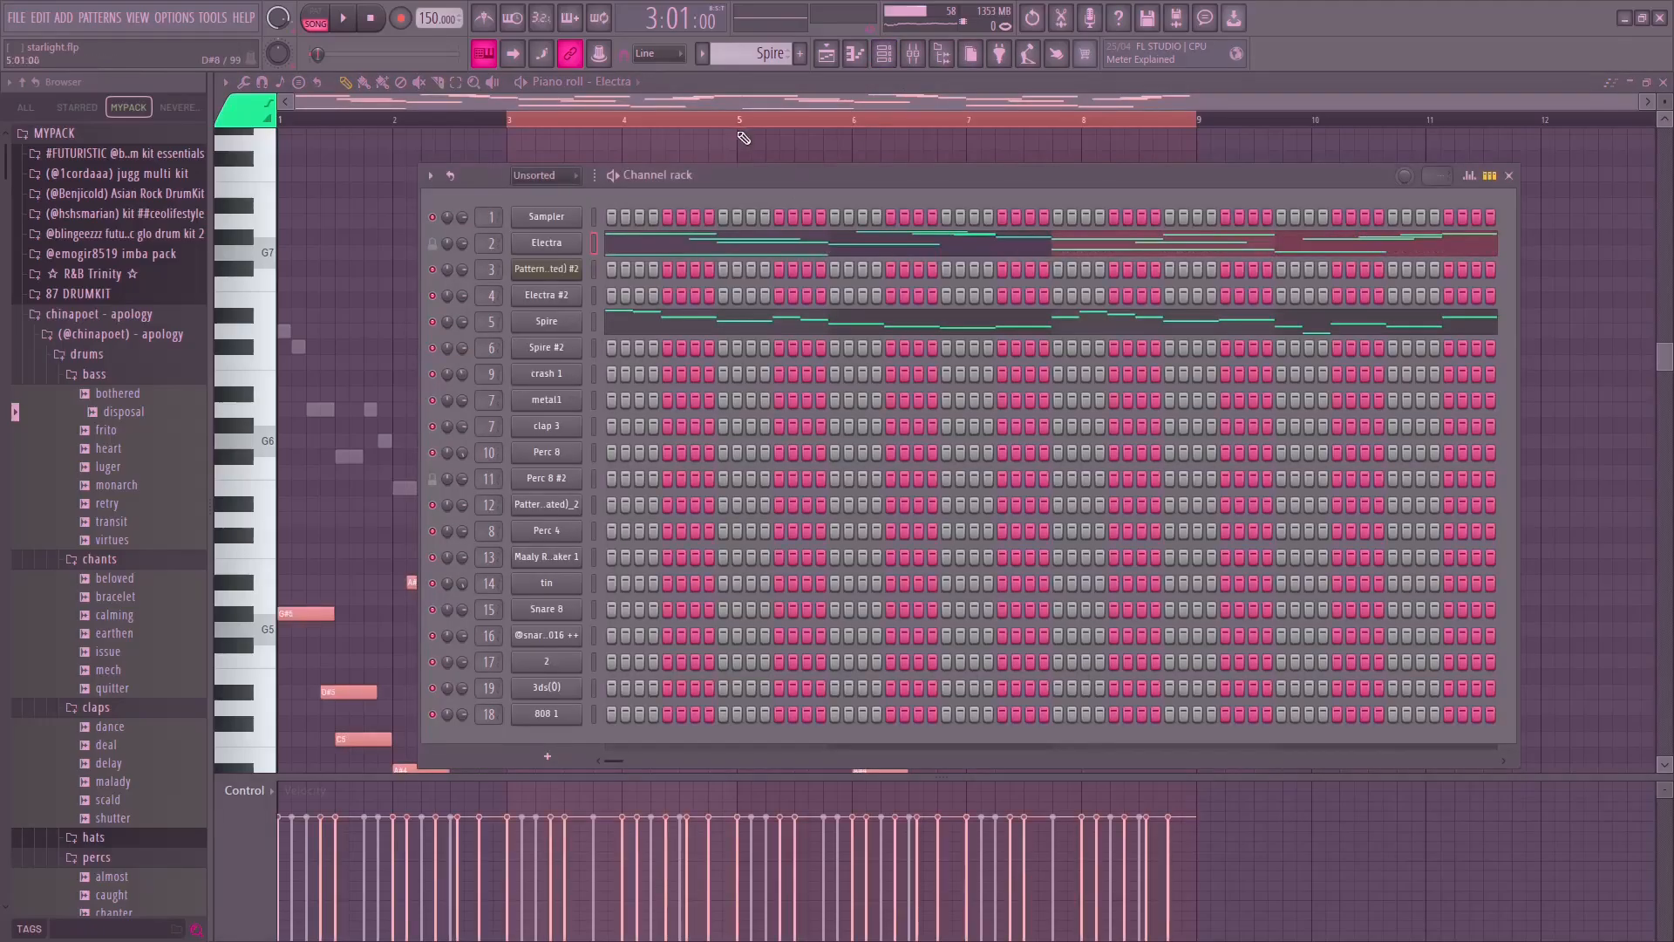
key(F6)
scroll(736, 280, down, 4)
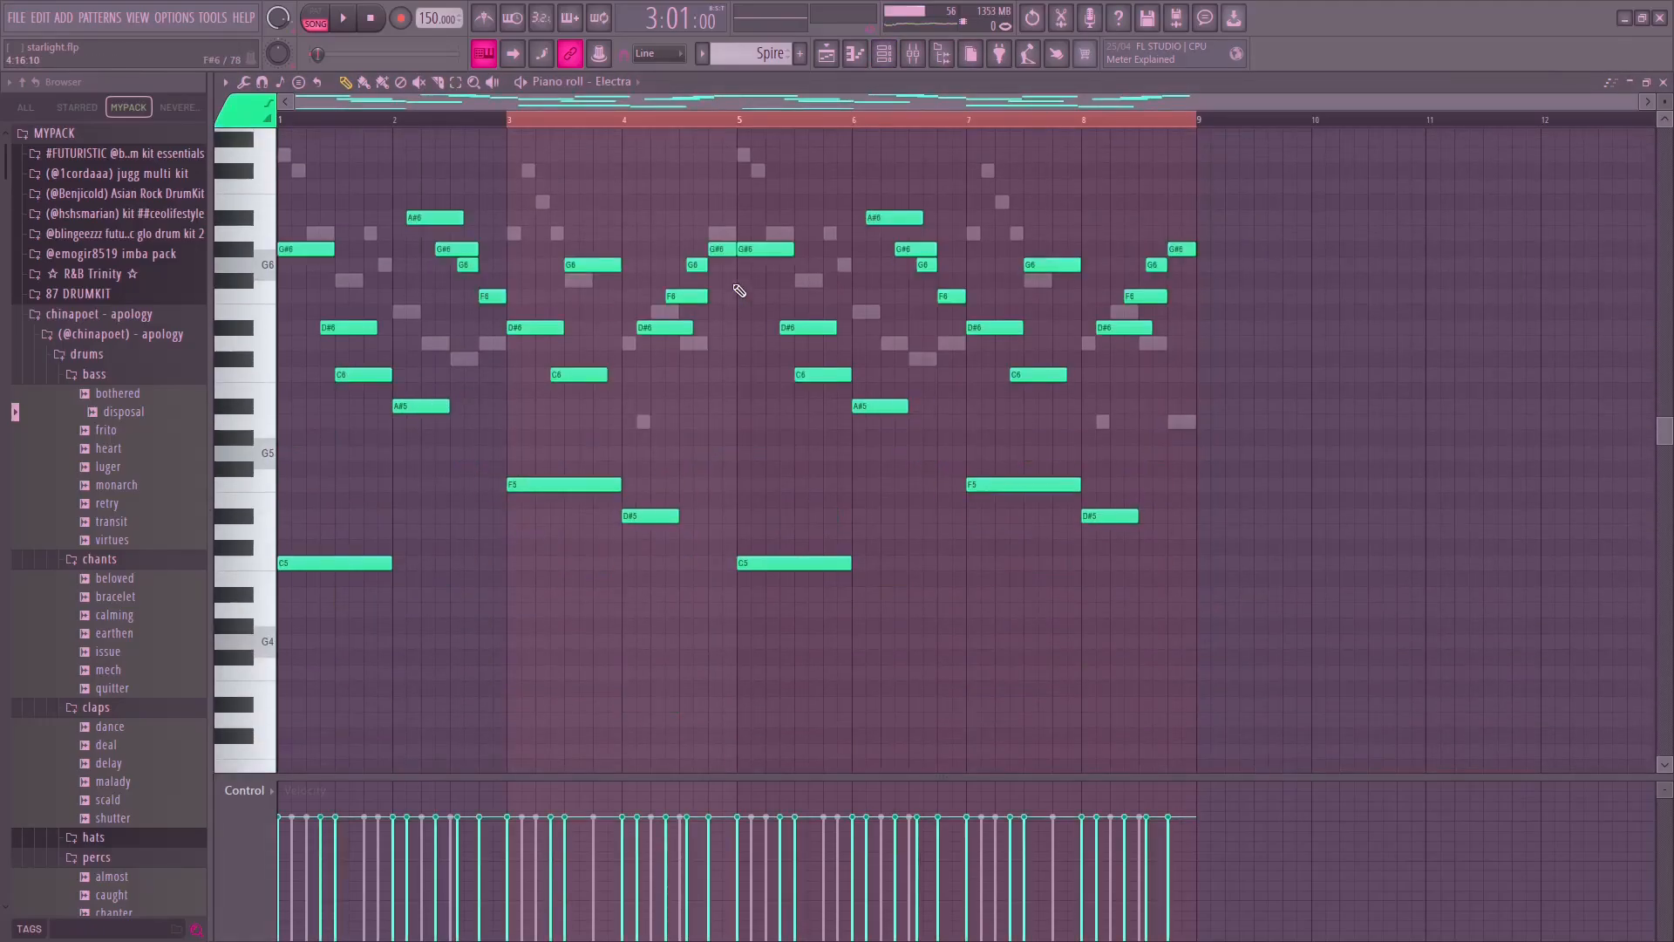
Transpose the pasted Electra notes up an octave to compare them with the ghosted Spire melody, and cut them from the pattern.
key(ctrl+d)
scroll(370, 365, up, 3)
scroll(560, 412, up, 2)
key(ctrl+Up)
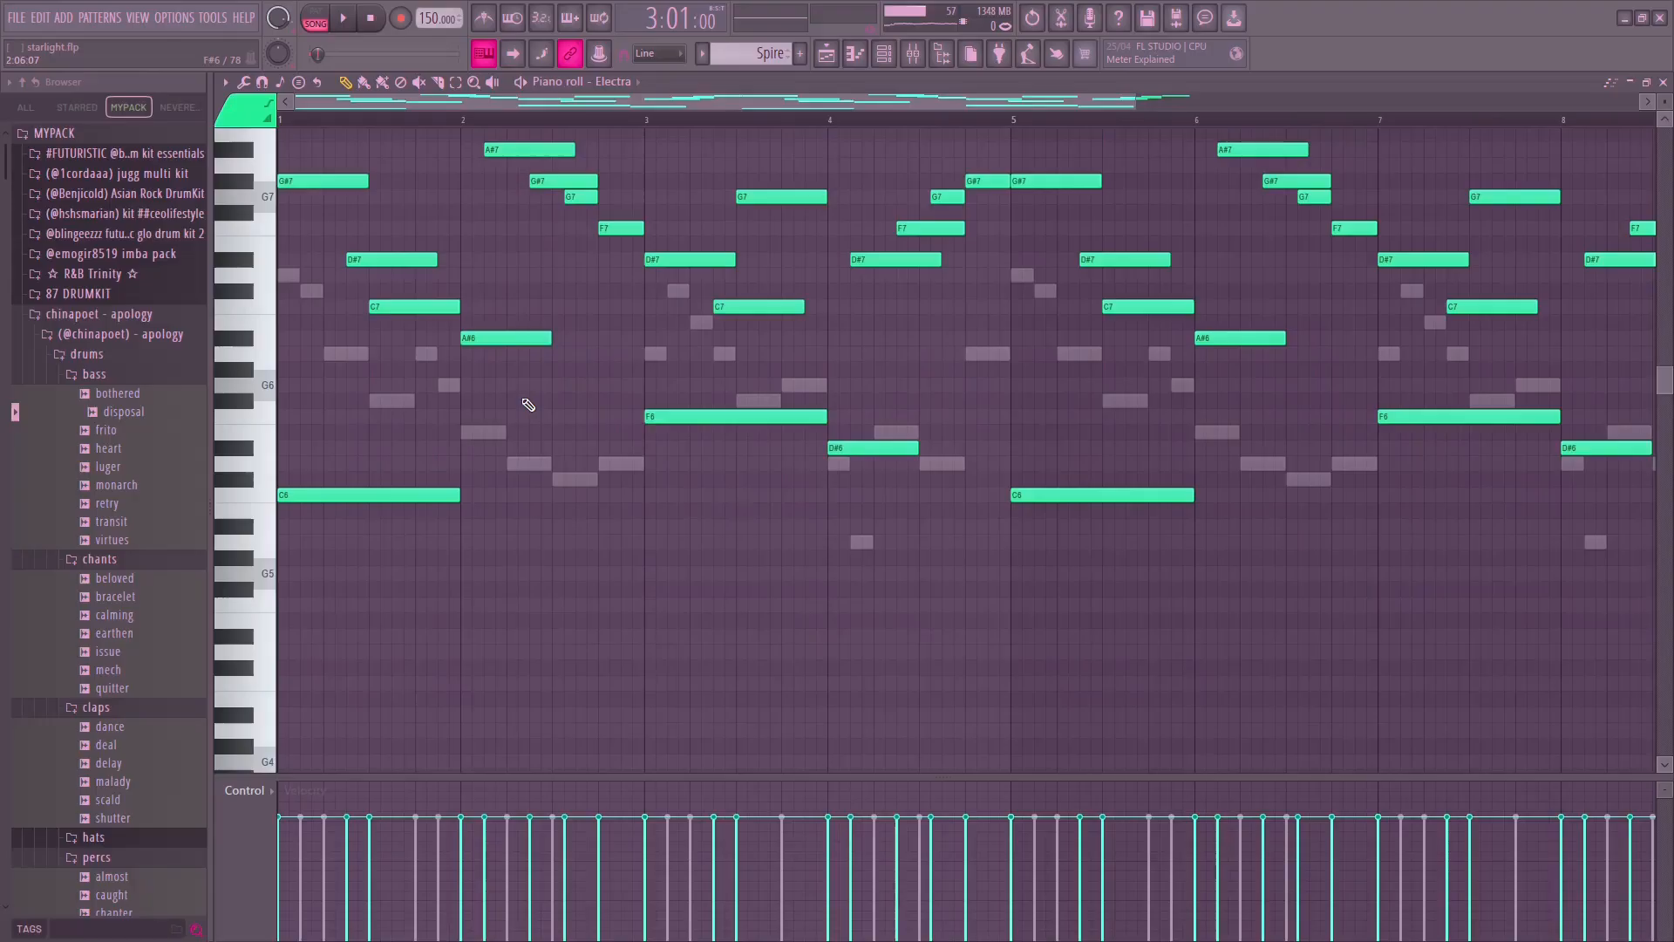
key(ctrl+Down)
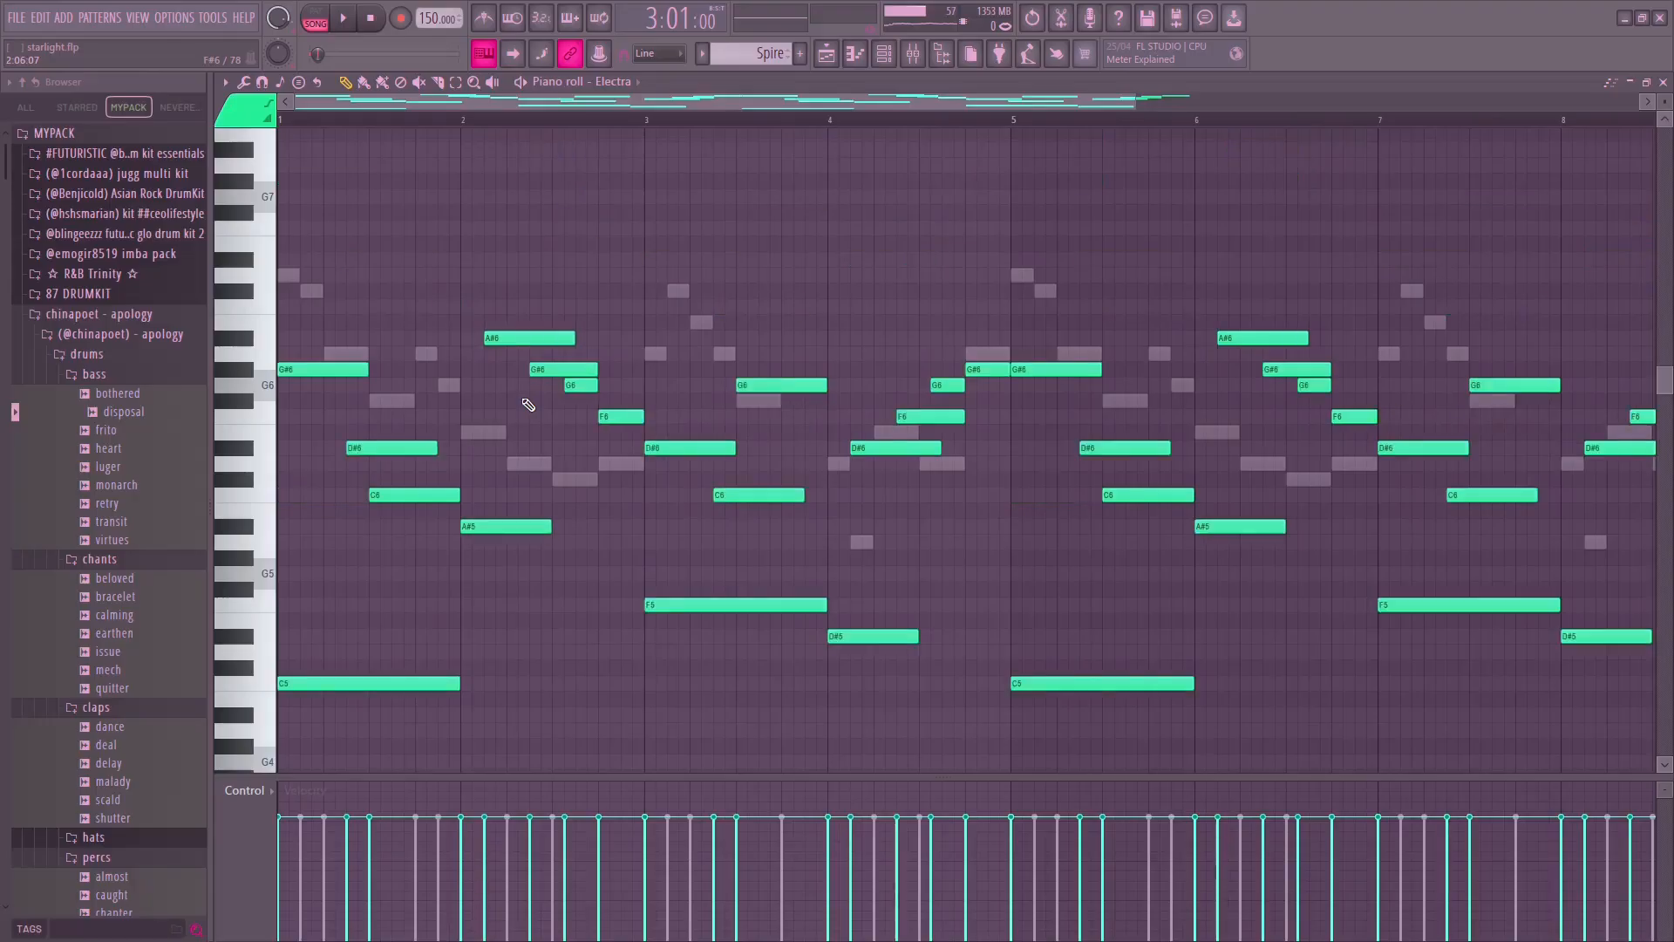
key(ctrl+Up)
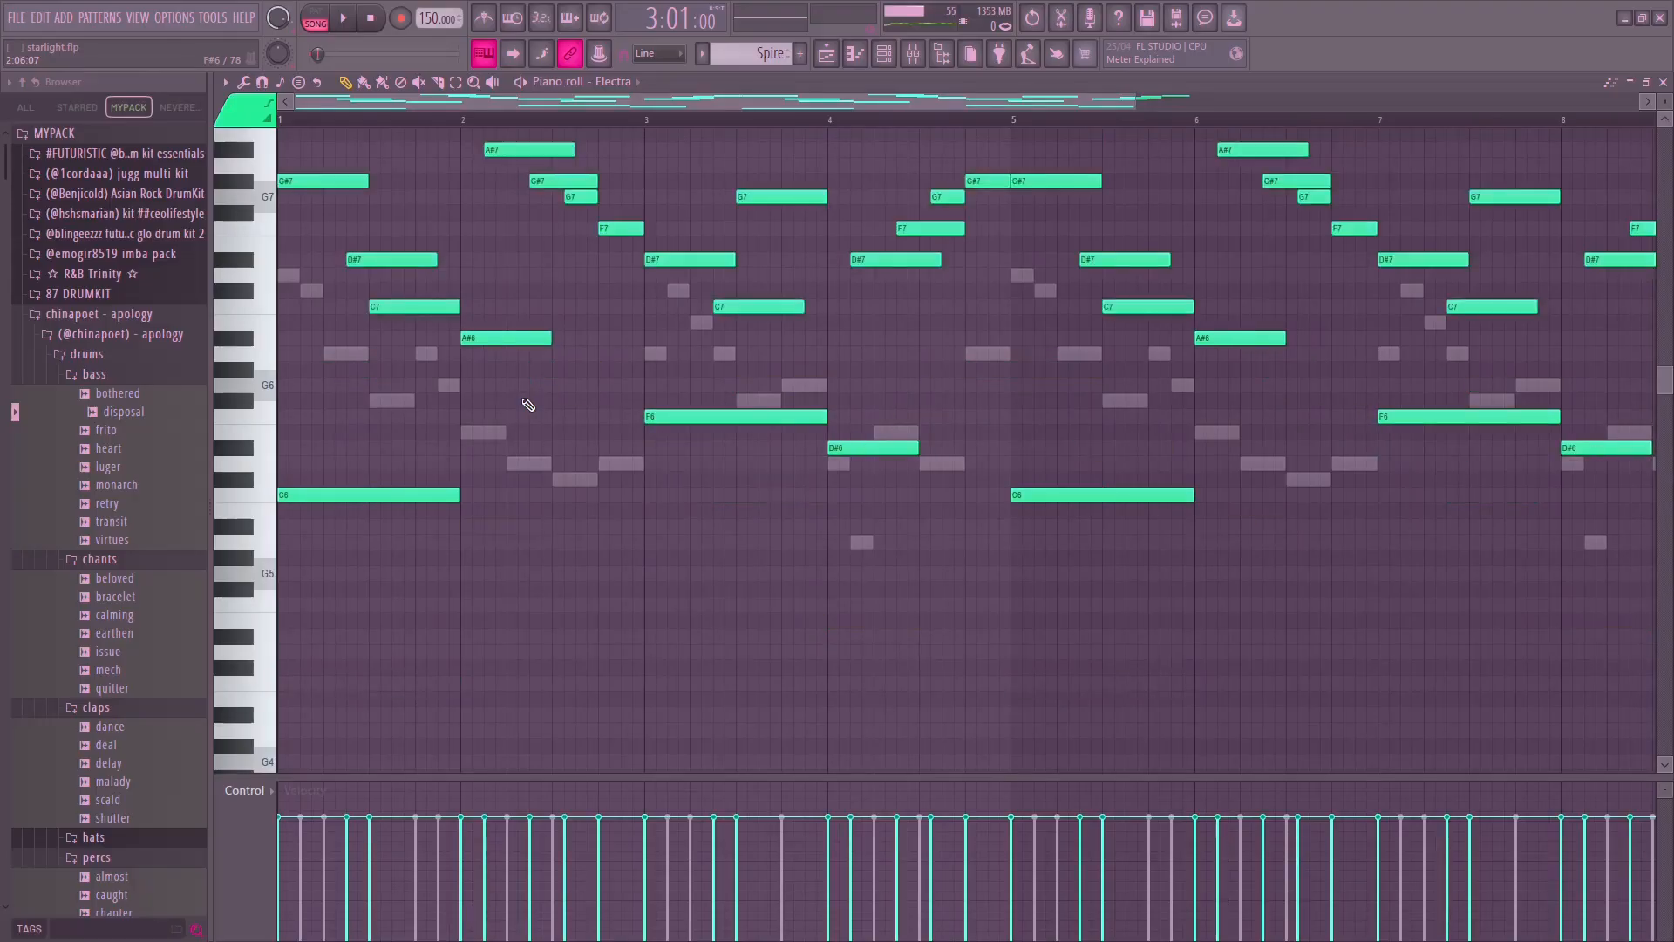
key(ctrl+x)
Open the Spire channel's notes in the piano roll, audition the D7, A6 and F#6 pitches and examine the whole melody.
click(887, 56)
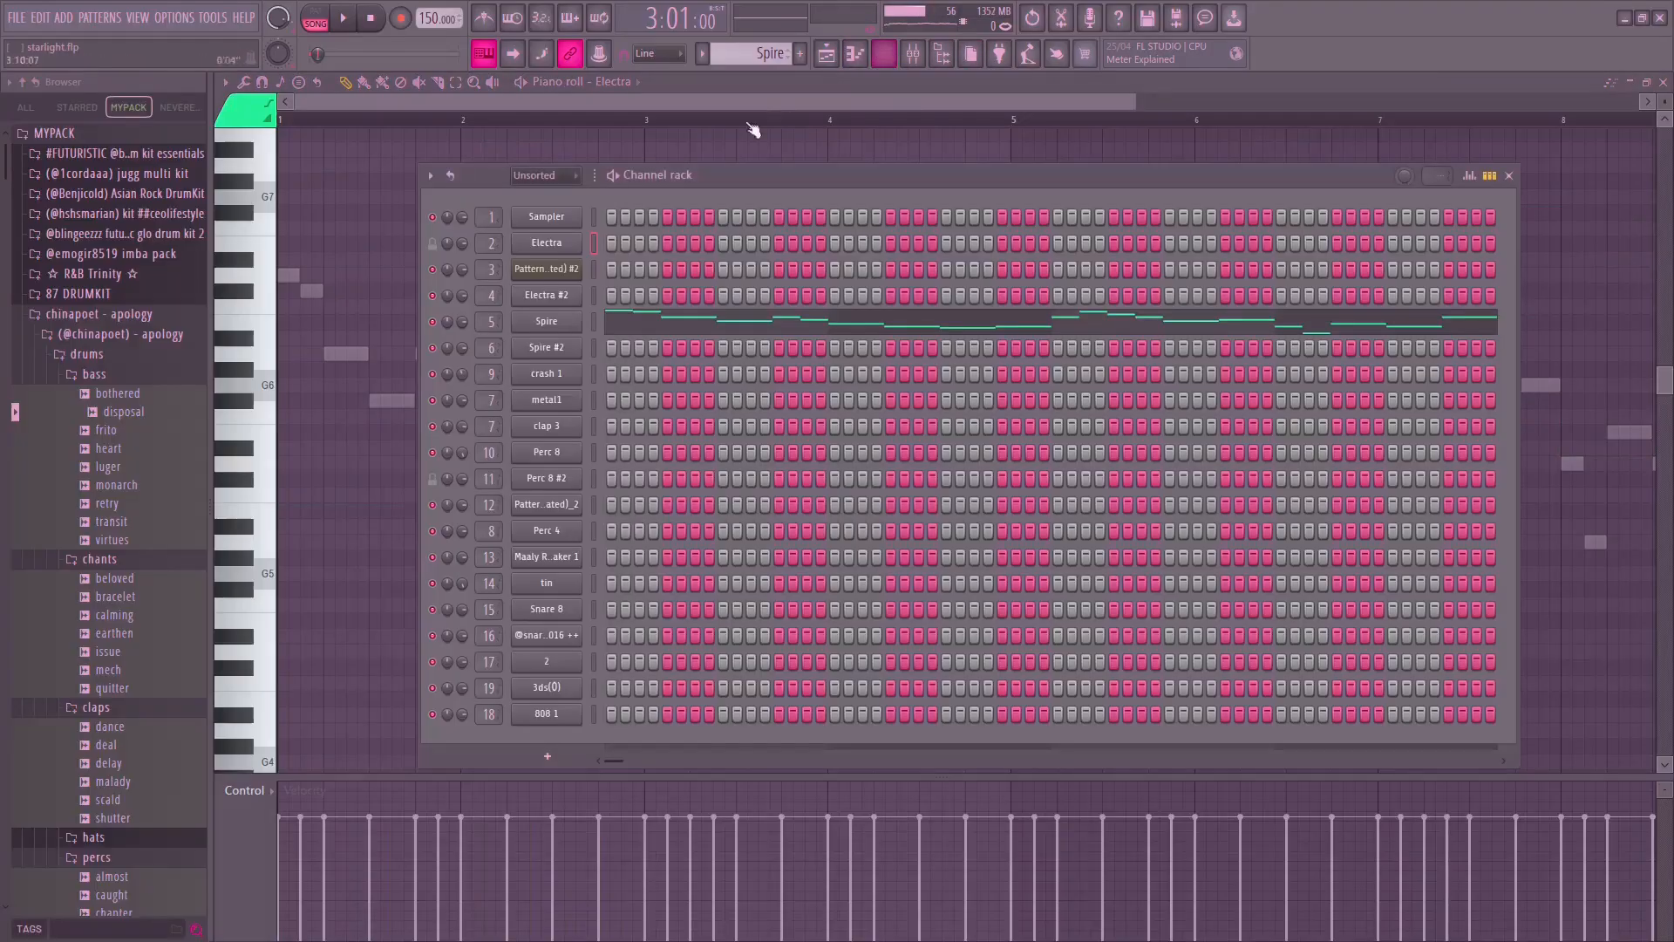
click(722, 325)
click(720, 329)
right_click(722, 326)
scroll(475, 351, up, 3)
click(232, 302)
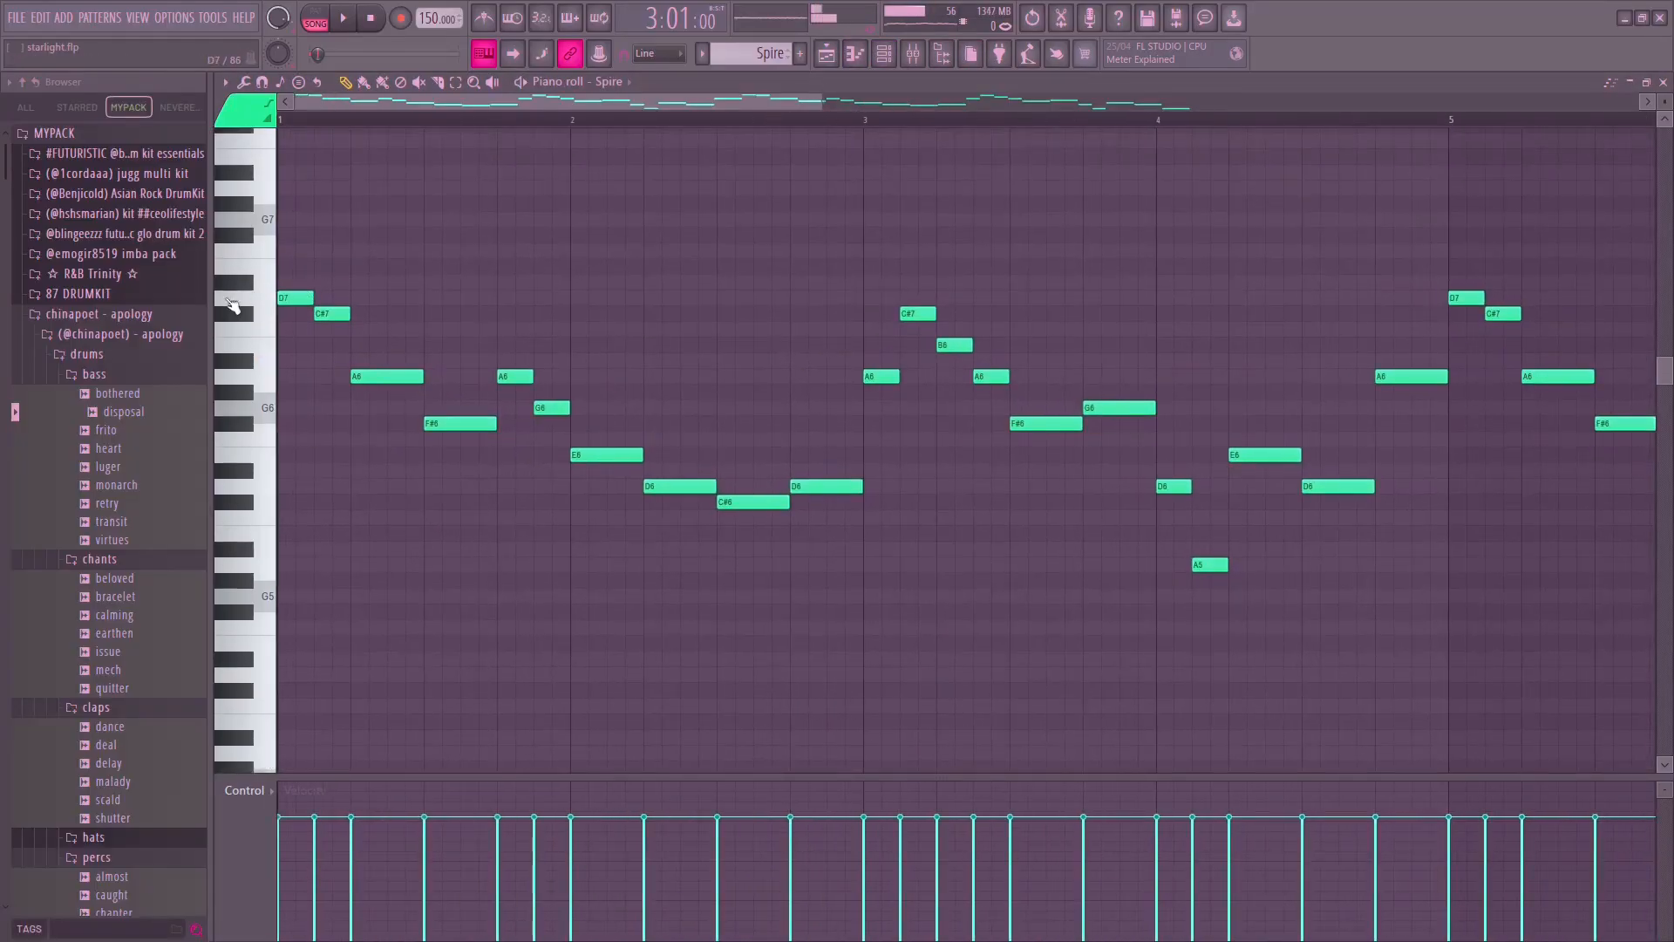
click(358, 376)
click(432, 422)
scroll(553, 280, down, 3)
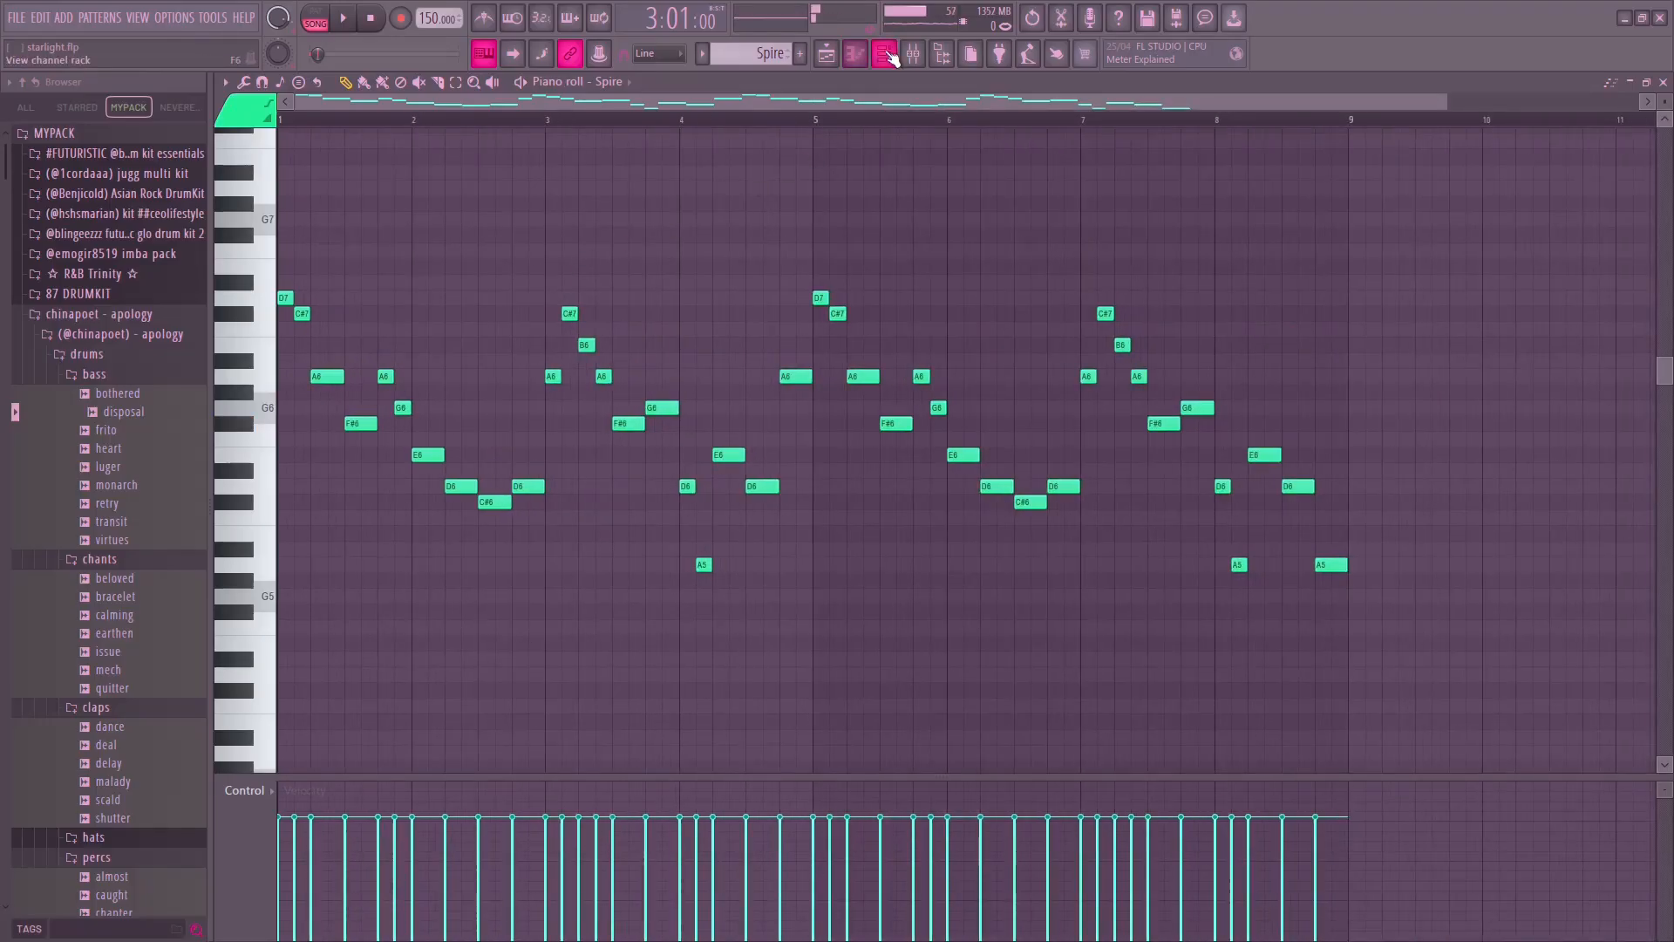
key(F6)
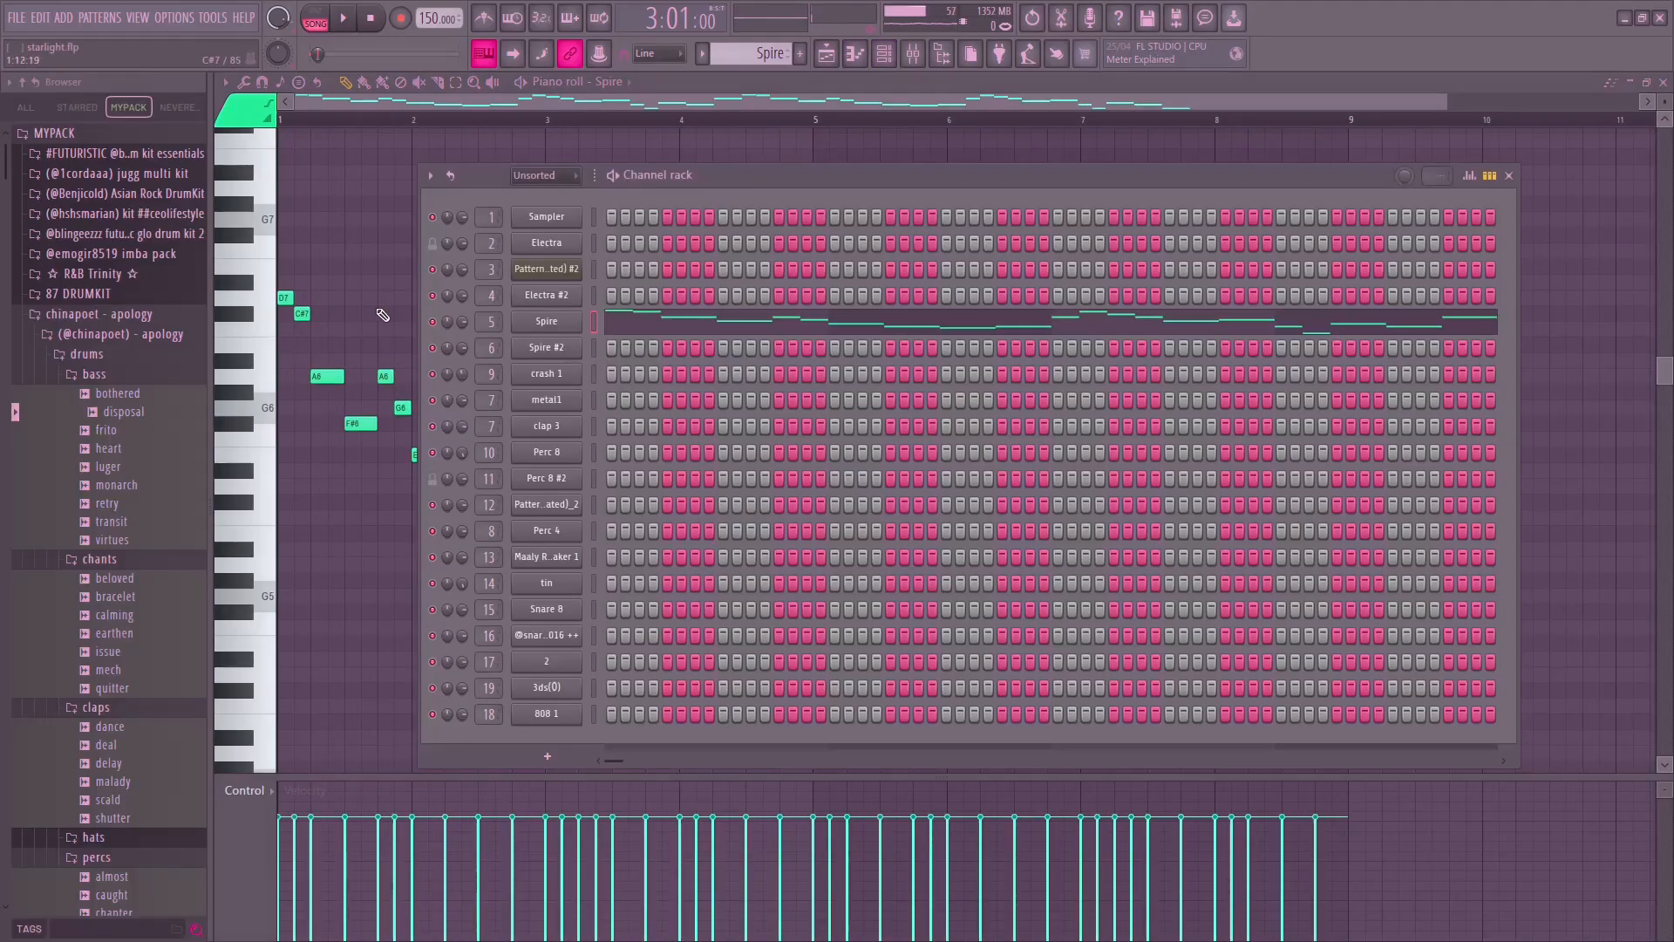
key(F6)
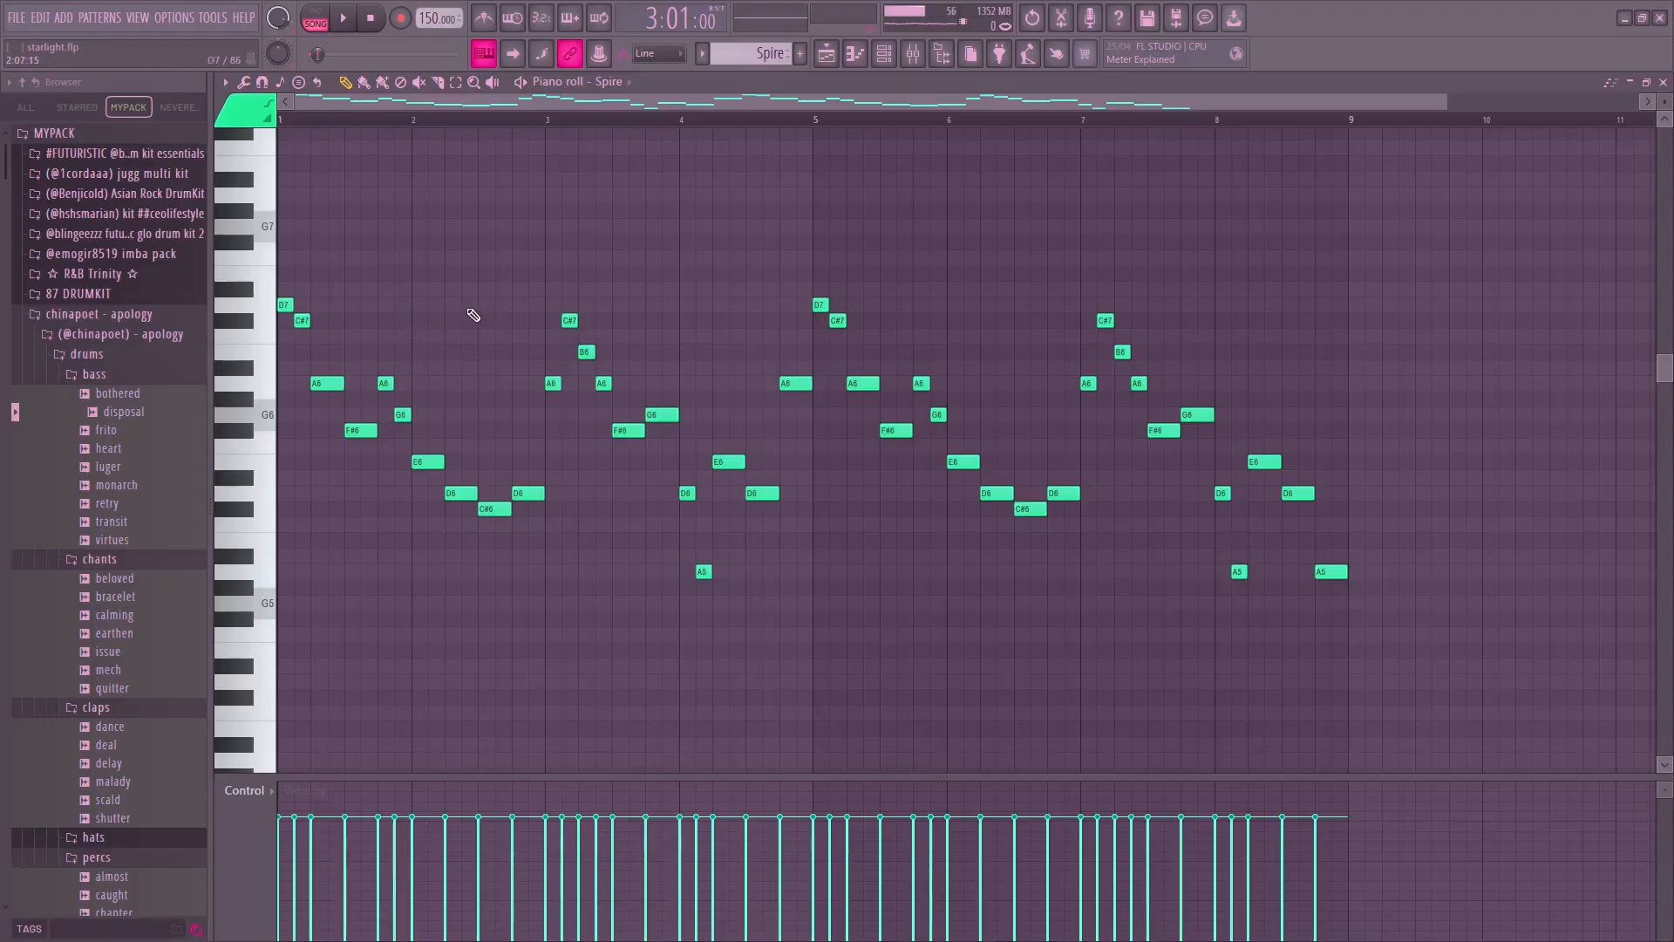
scroll(474, 314, up, 3)
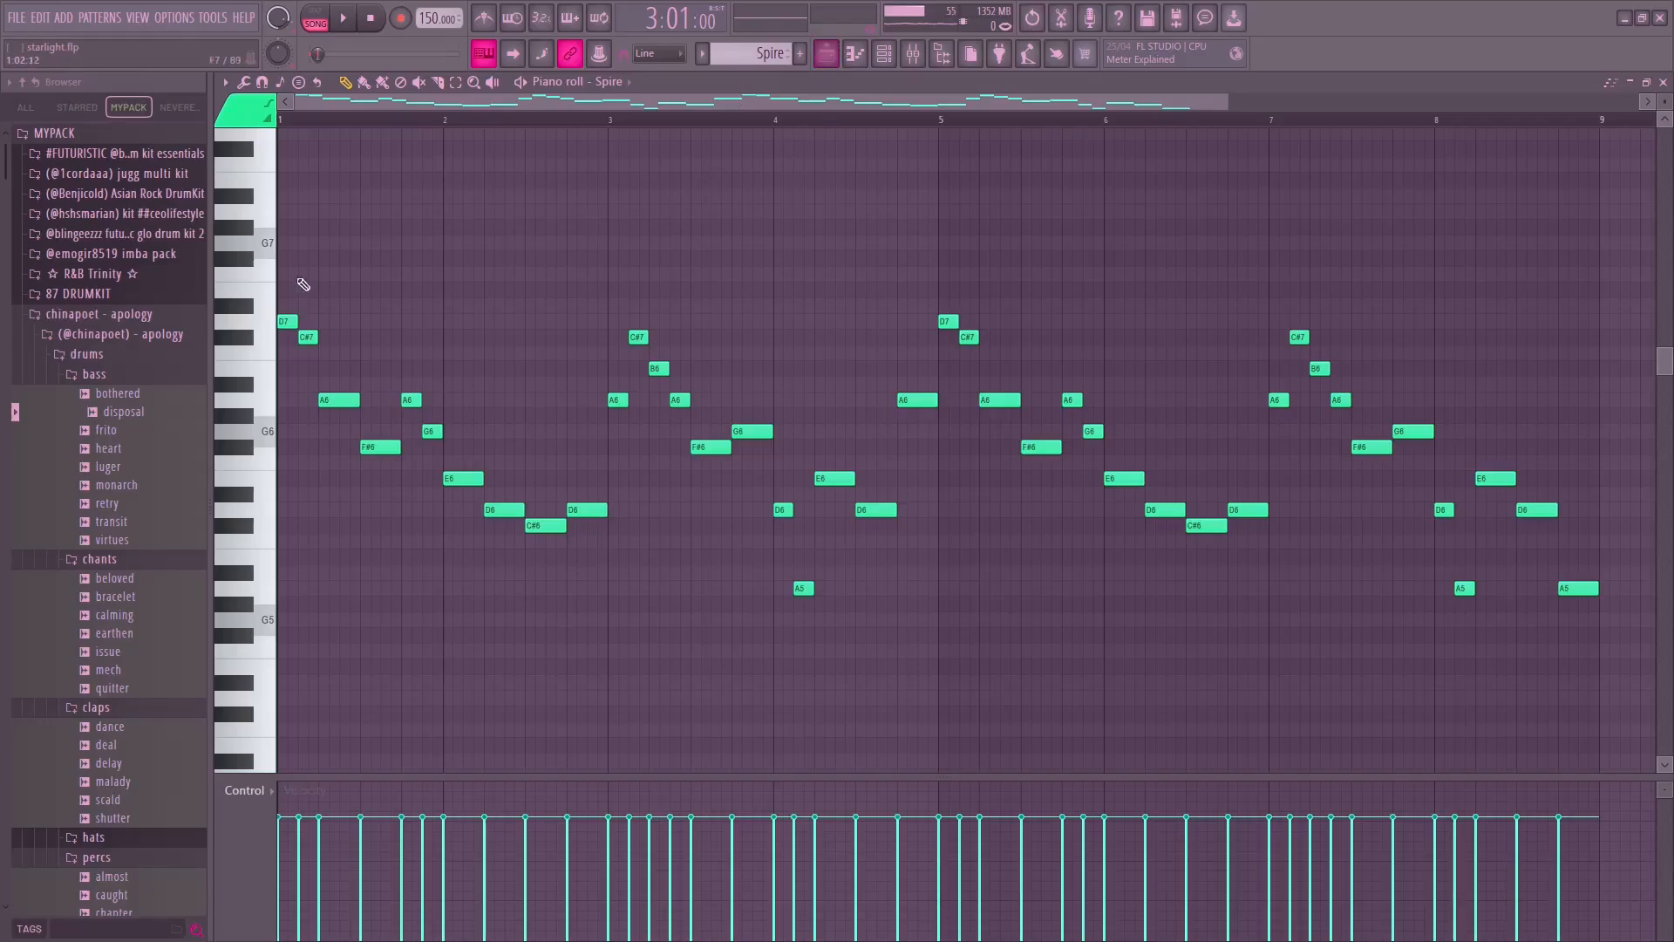
Open the Spire track in the mixer and inspect its Fruity Delay 3 and Gross Beat effects.
key(space)
click(826, 53)
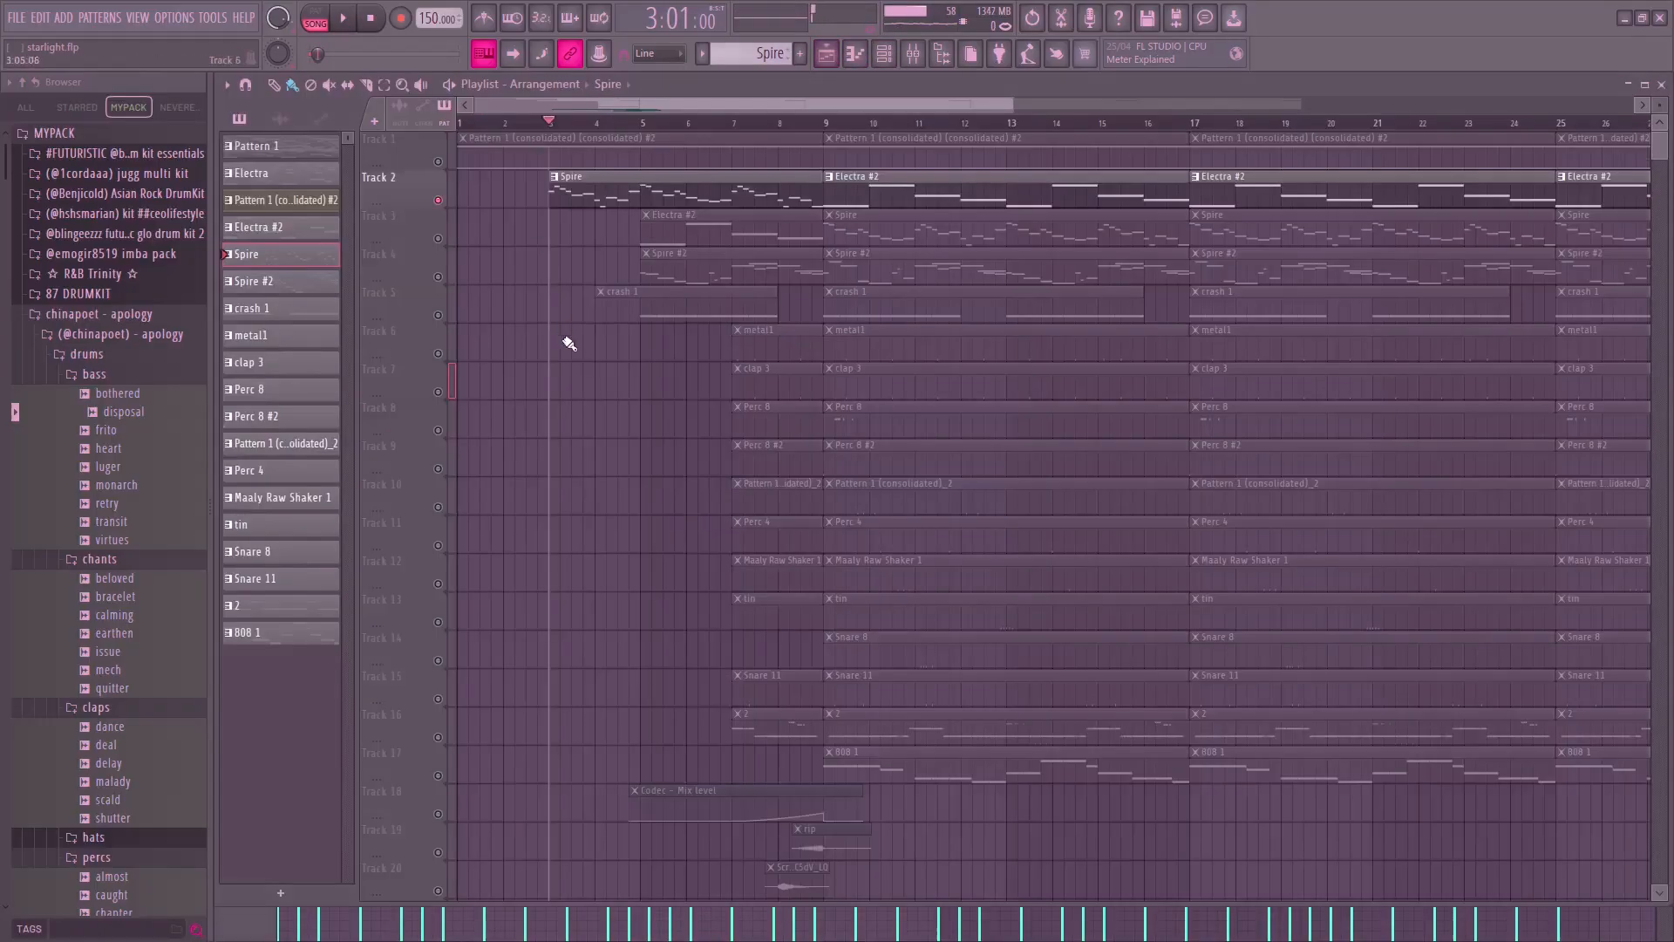
click(903, 55)
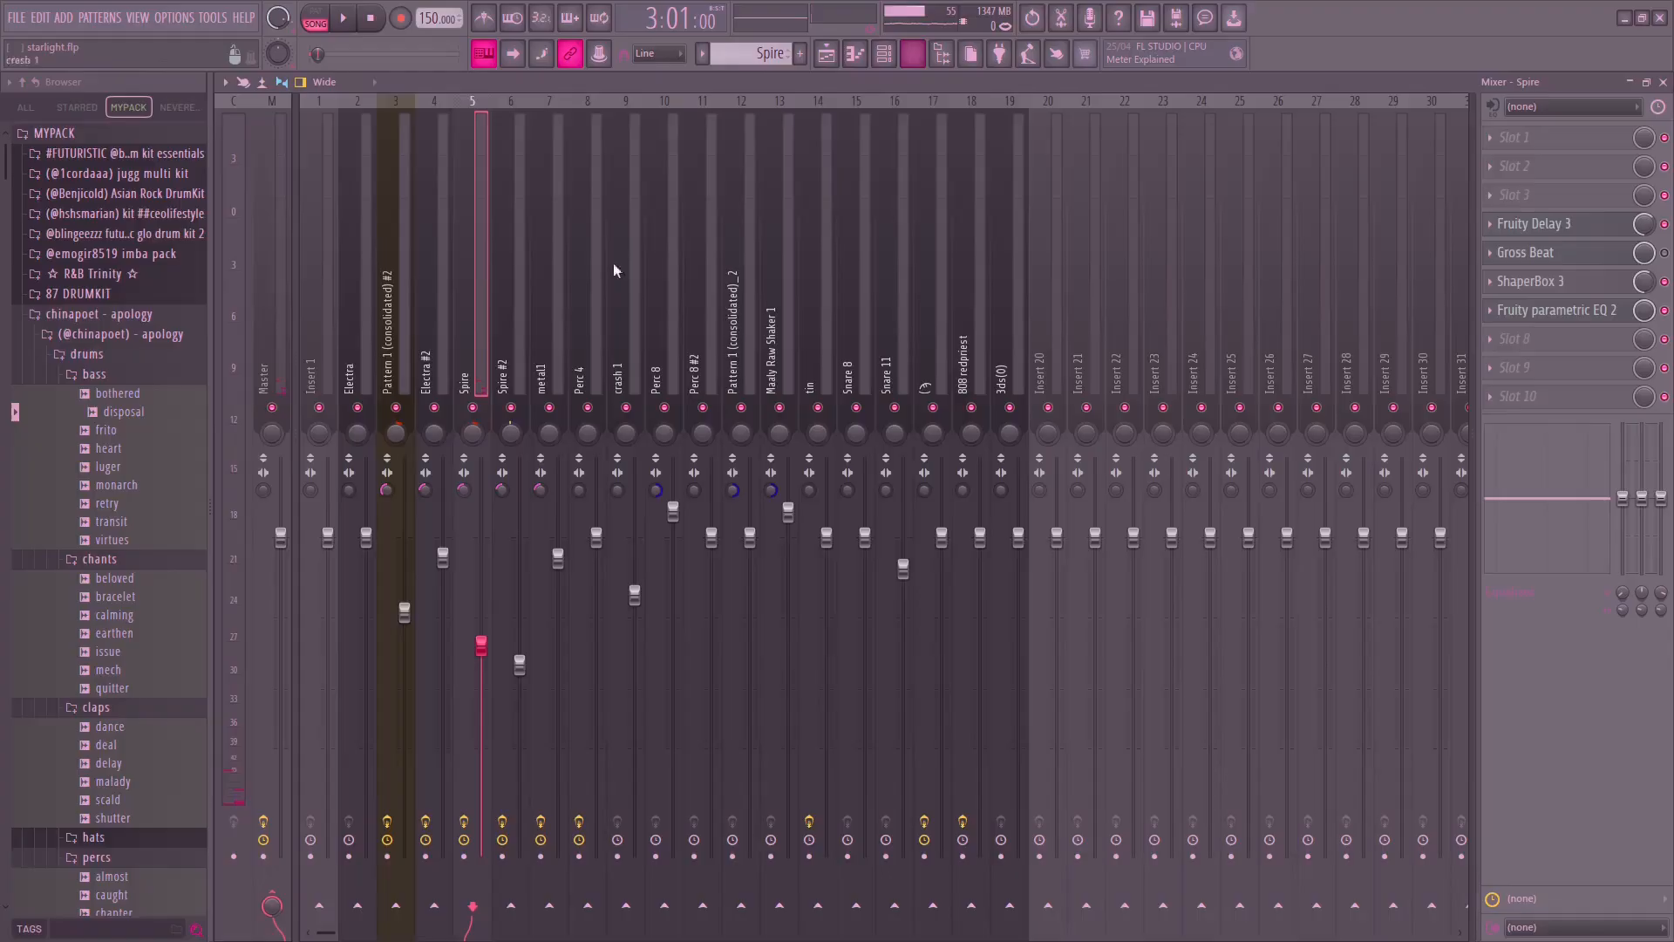
click(1575, 228)
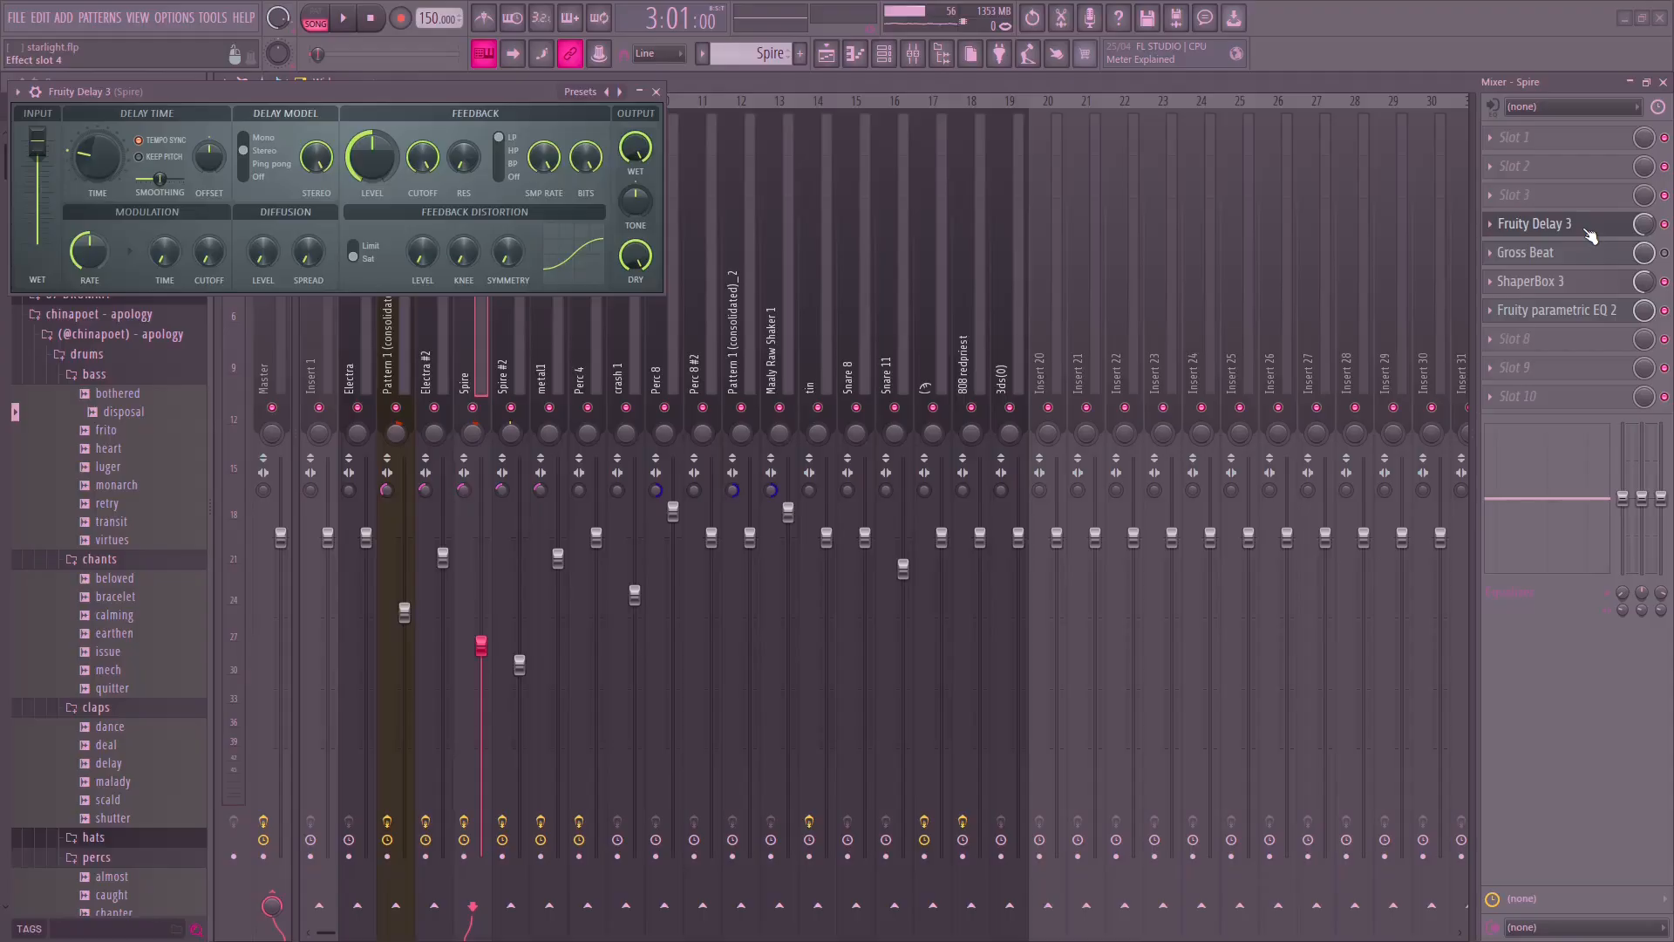
click(1588, 232)
click(1554, 227)
click(1519, 234)
click(1534, 258)
click(1535, 260)
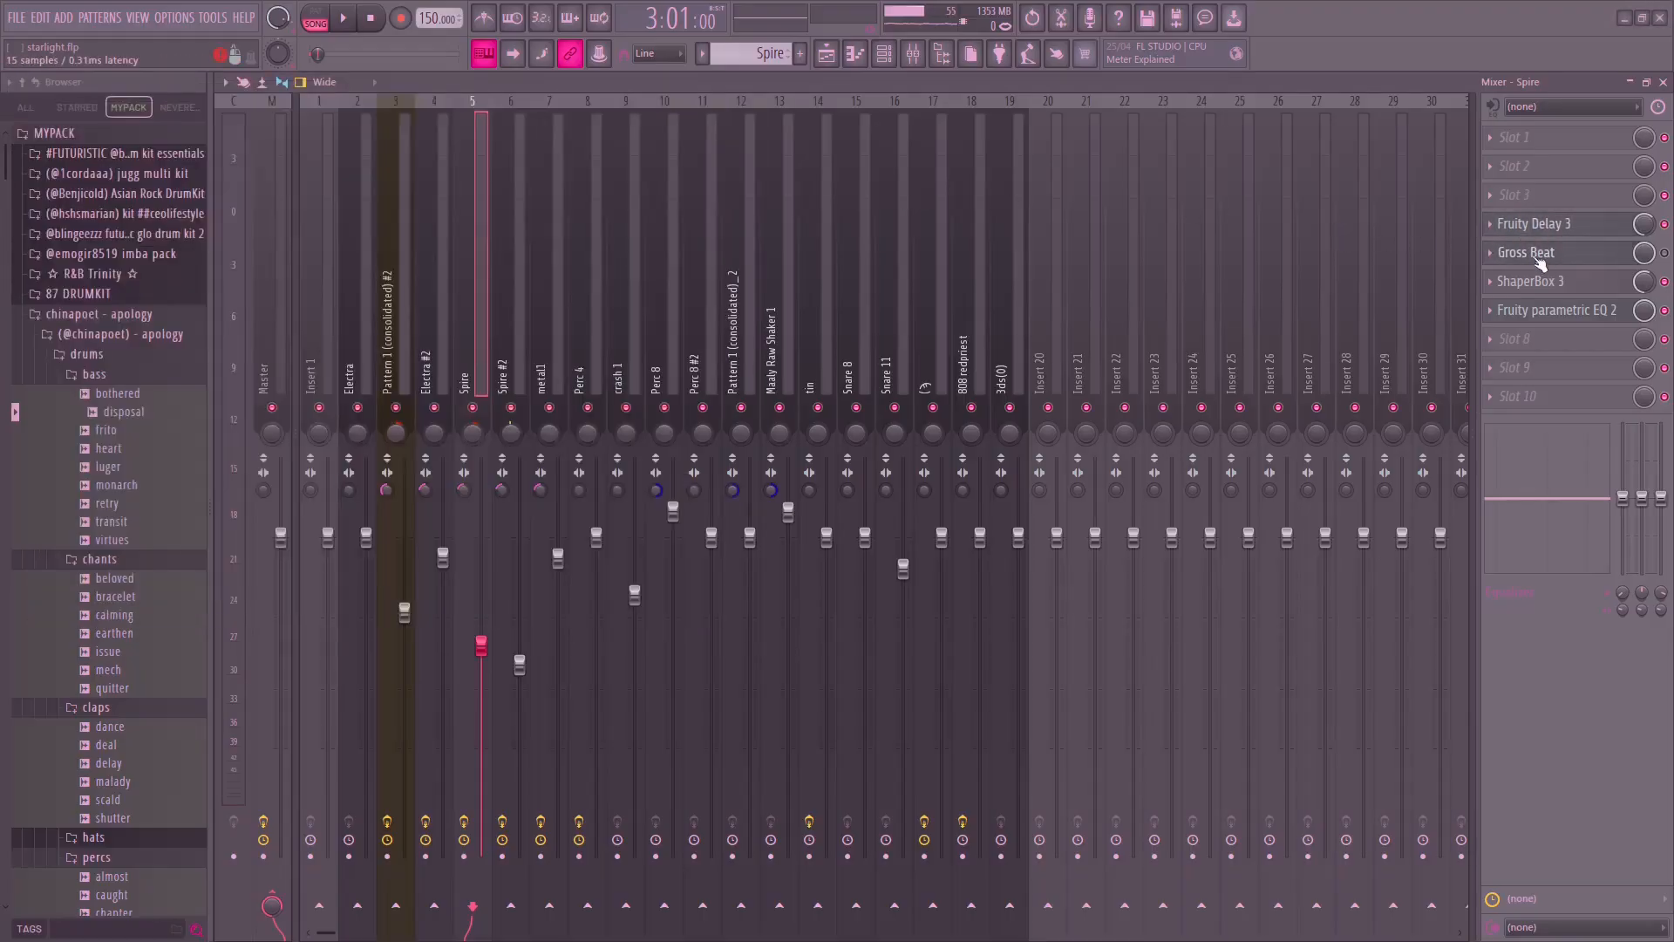
Open ShaperBox 3 on the Spire track, dismiss the library download prompt and play the melody through the effect.
click(1527, 281)
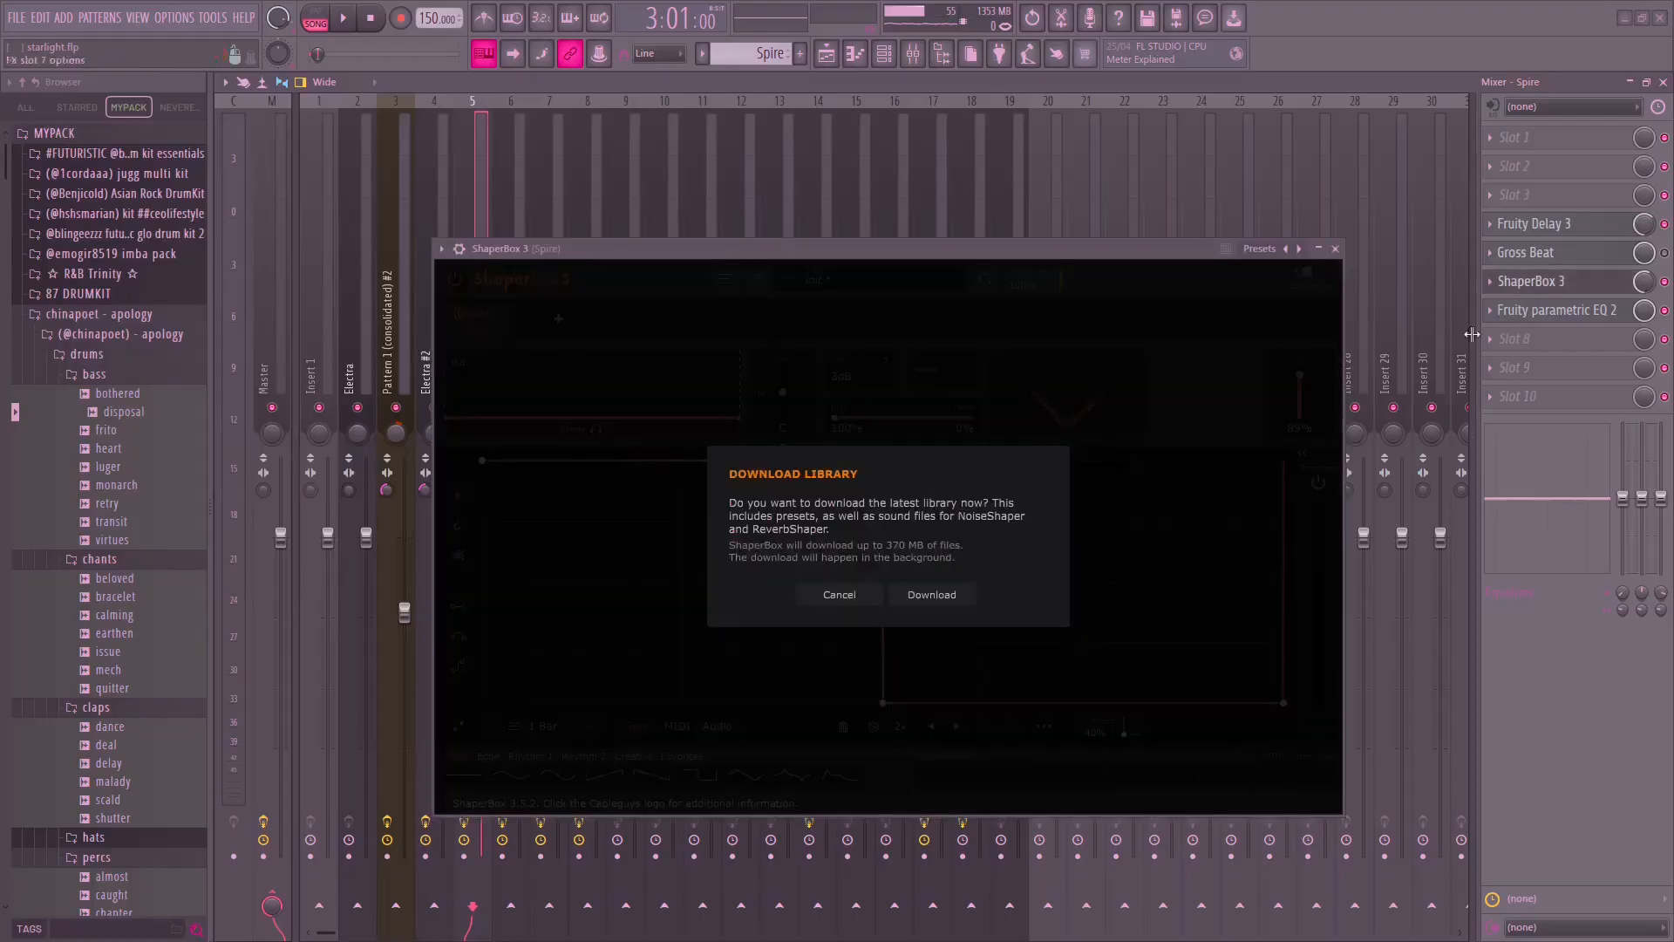
click(882, 591)
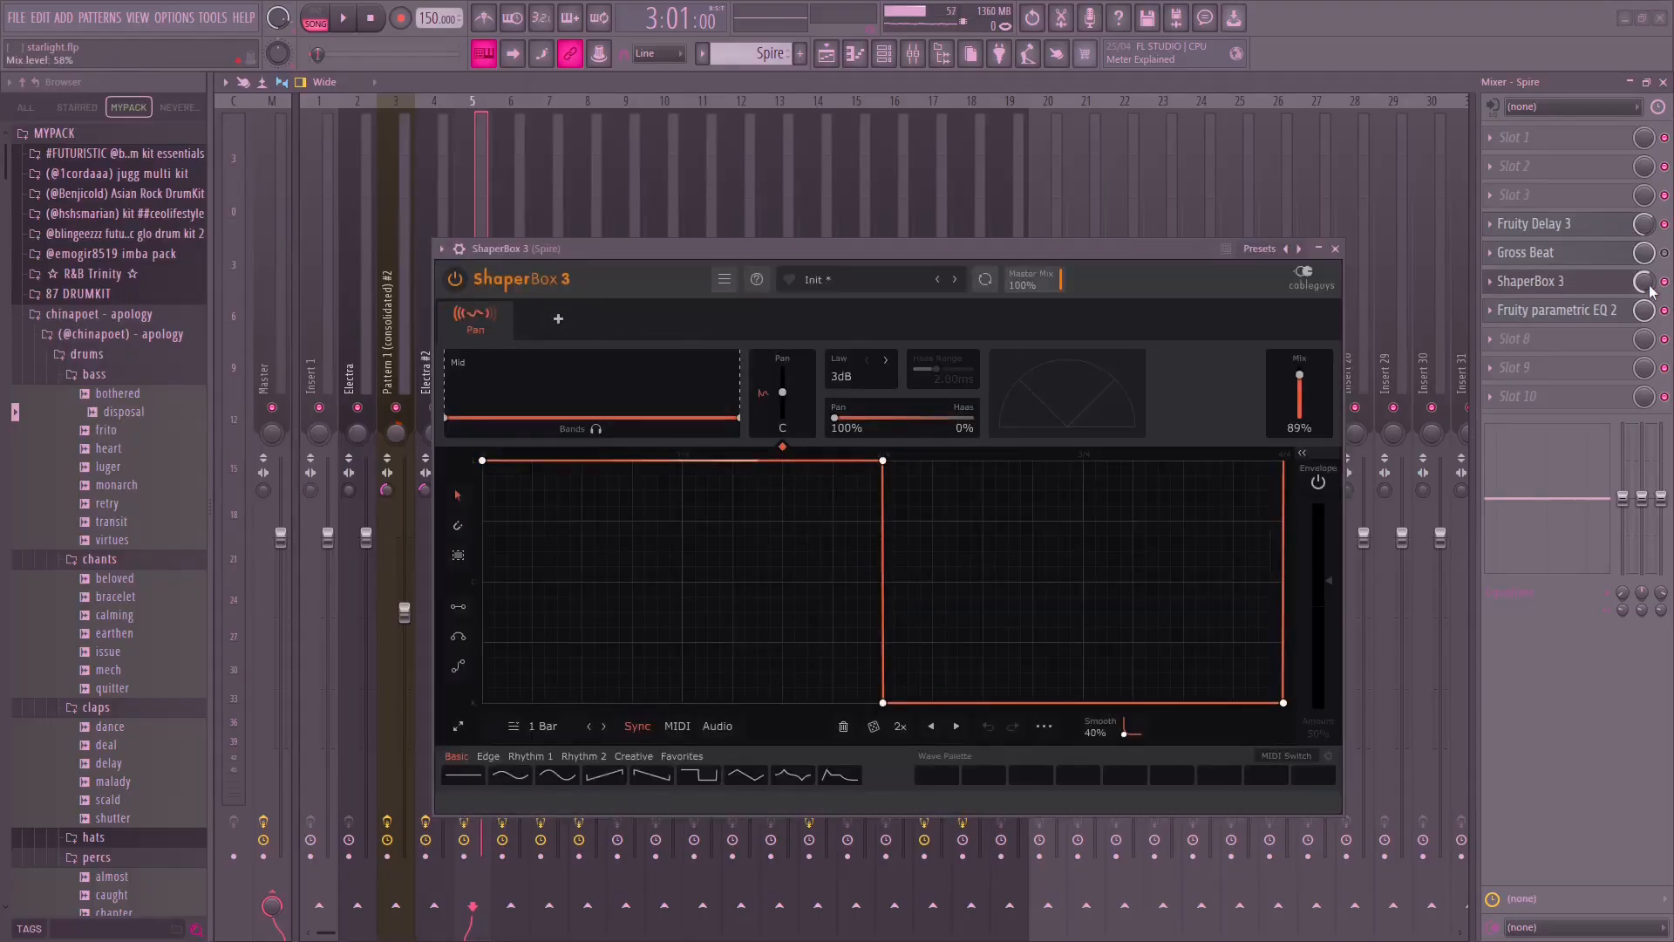
key(space)
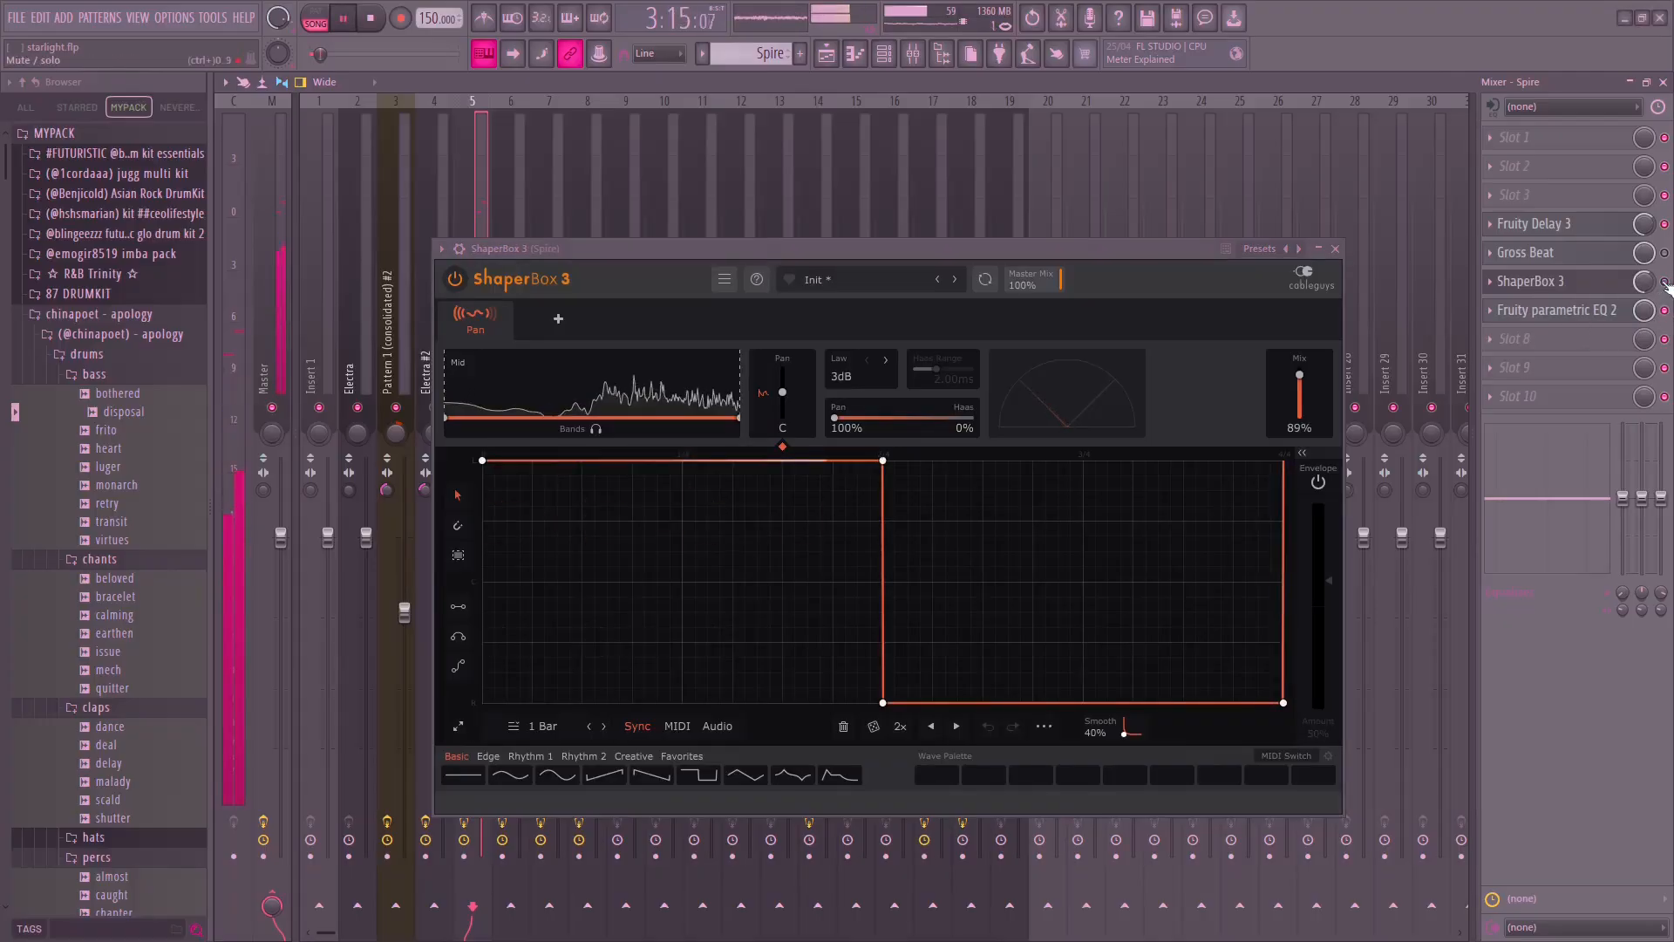
key(space)
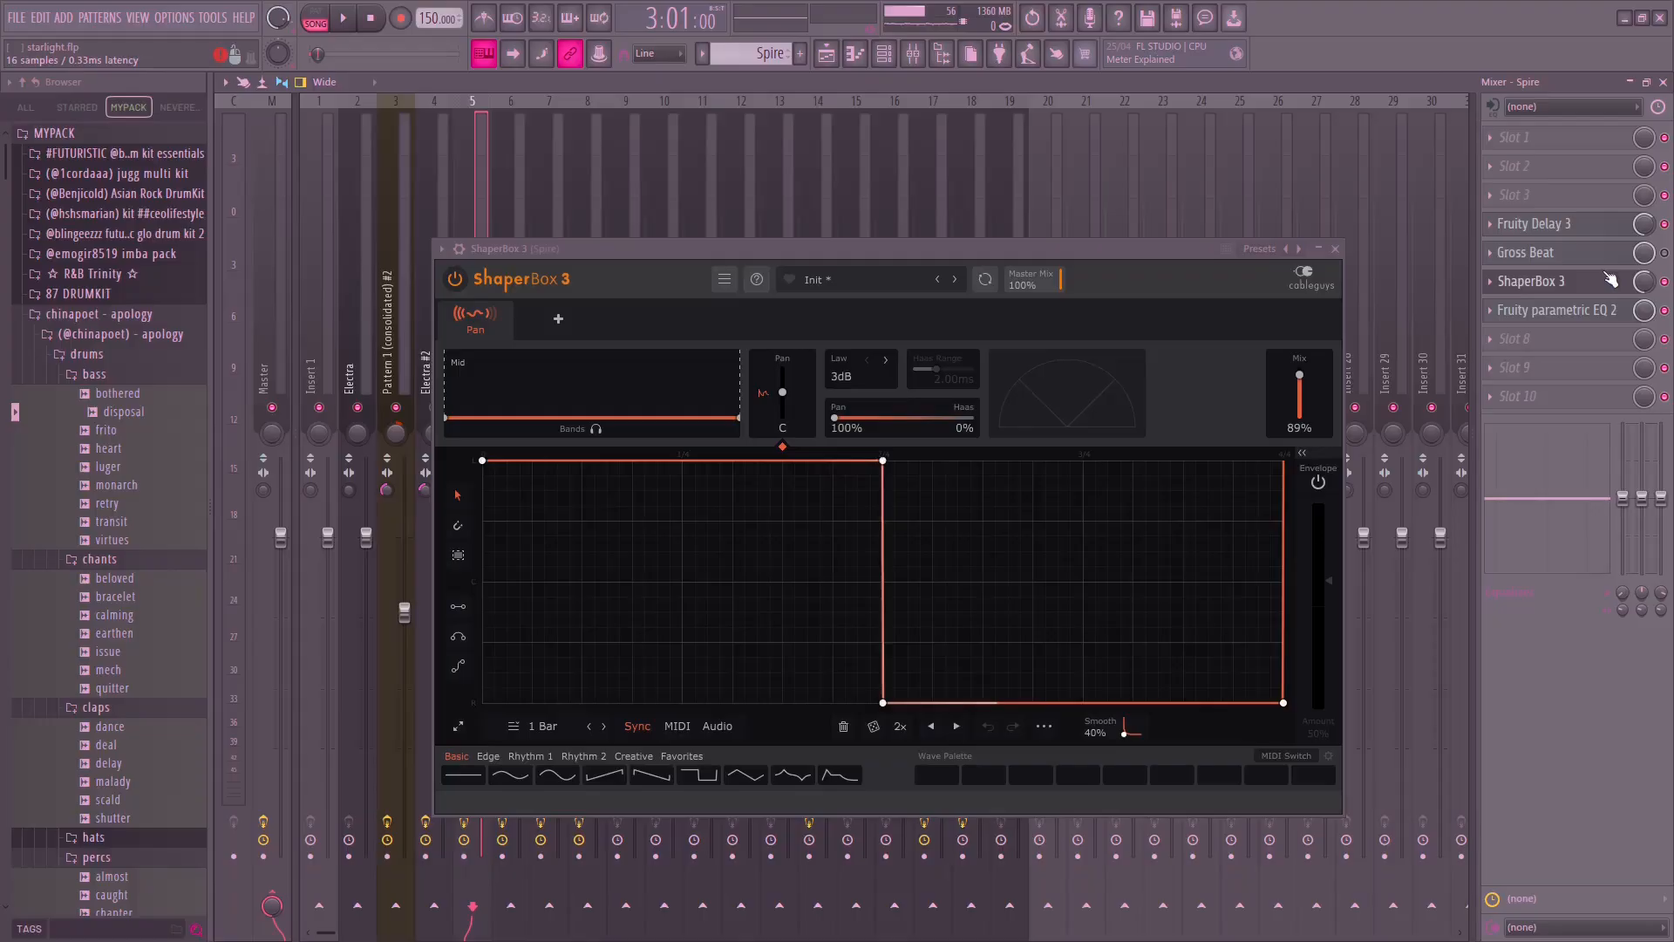
Inspect the Spire track's Fruity parametric EQ 2 curve, and close the EQ and ShaperBox 3 windows.
click(1586, 312)
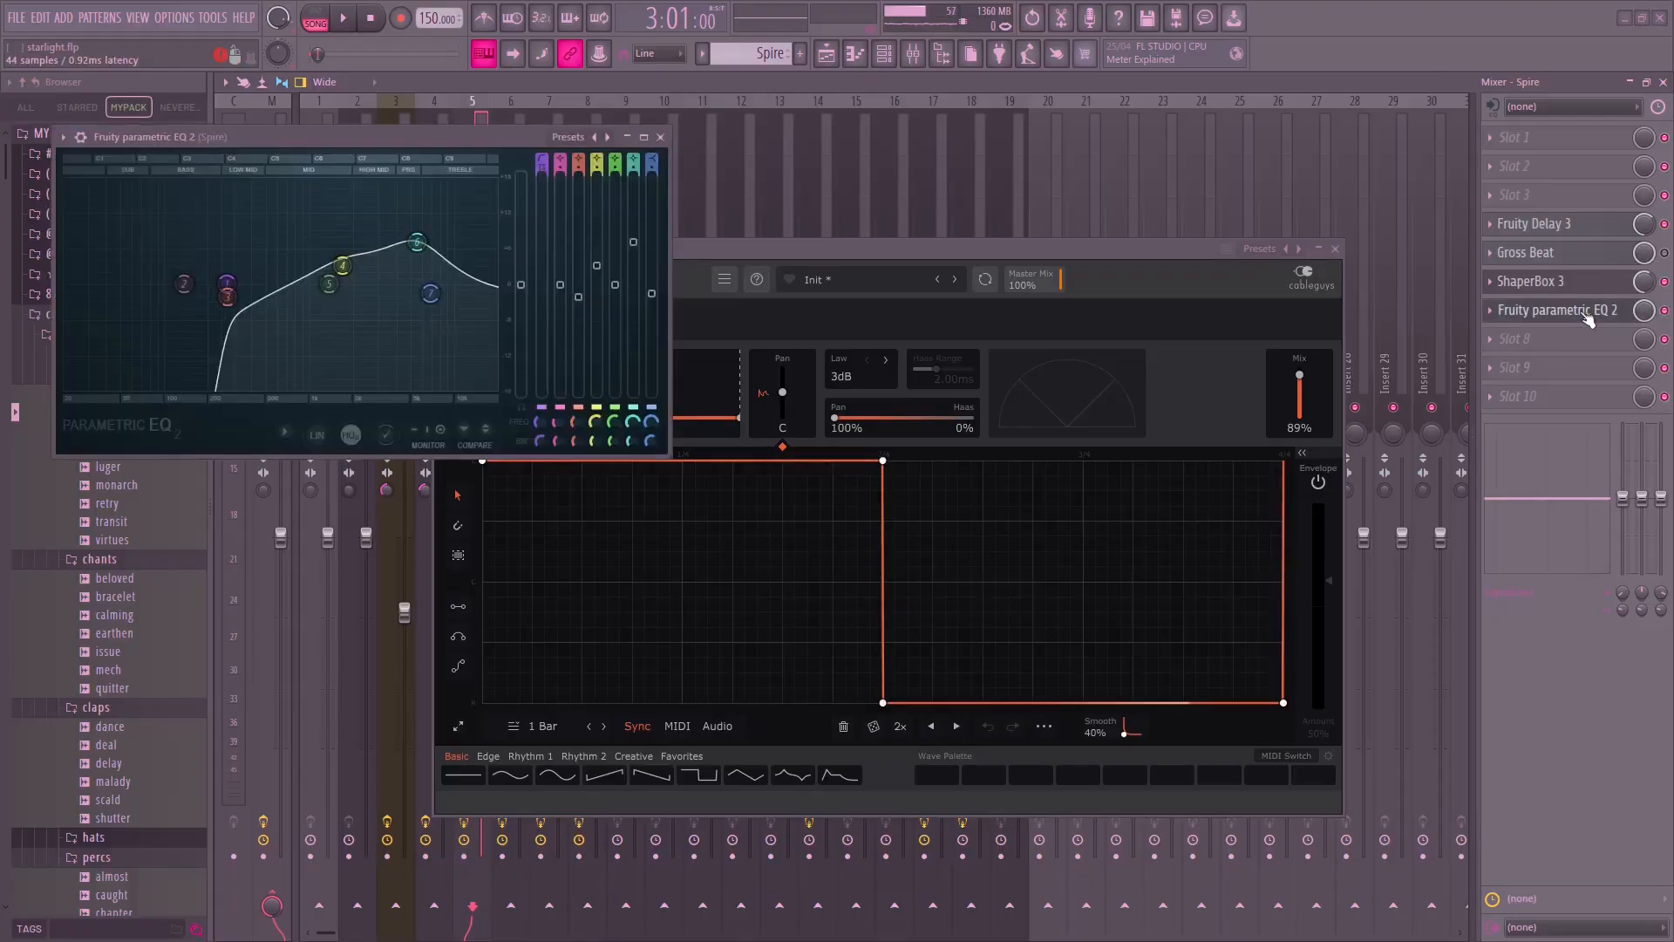
click(1587, 312)
click(1535, 281)
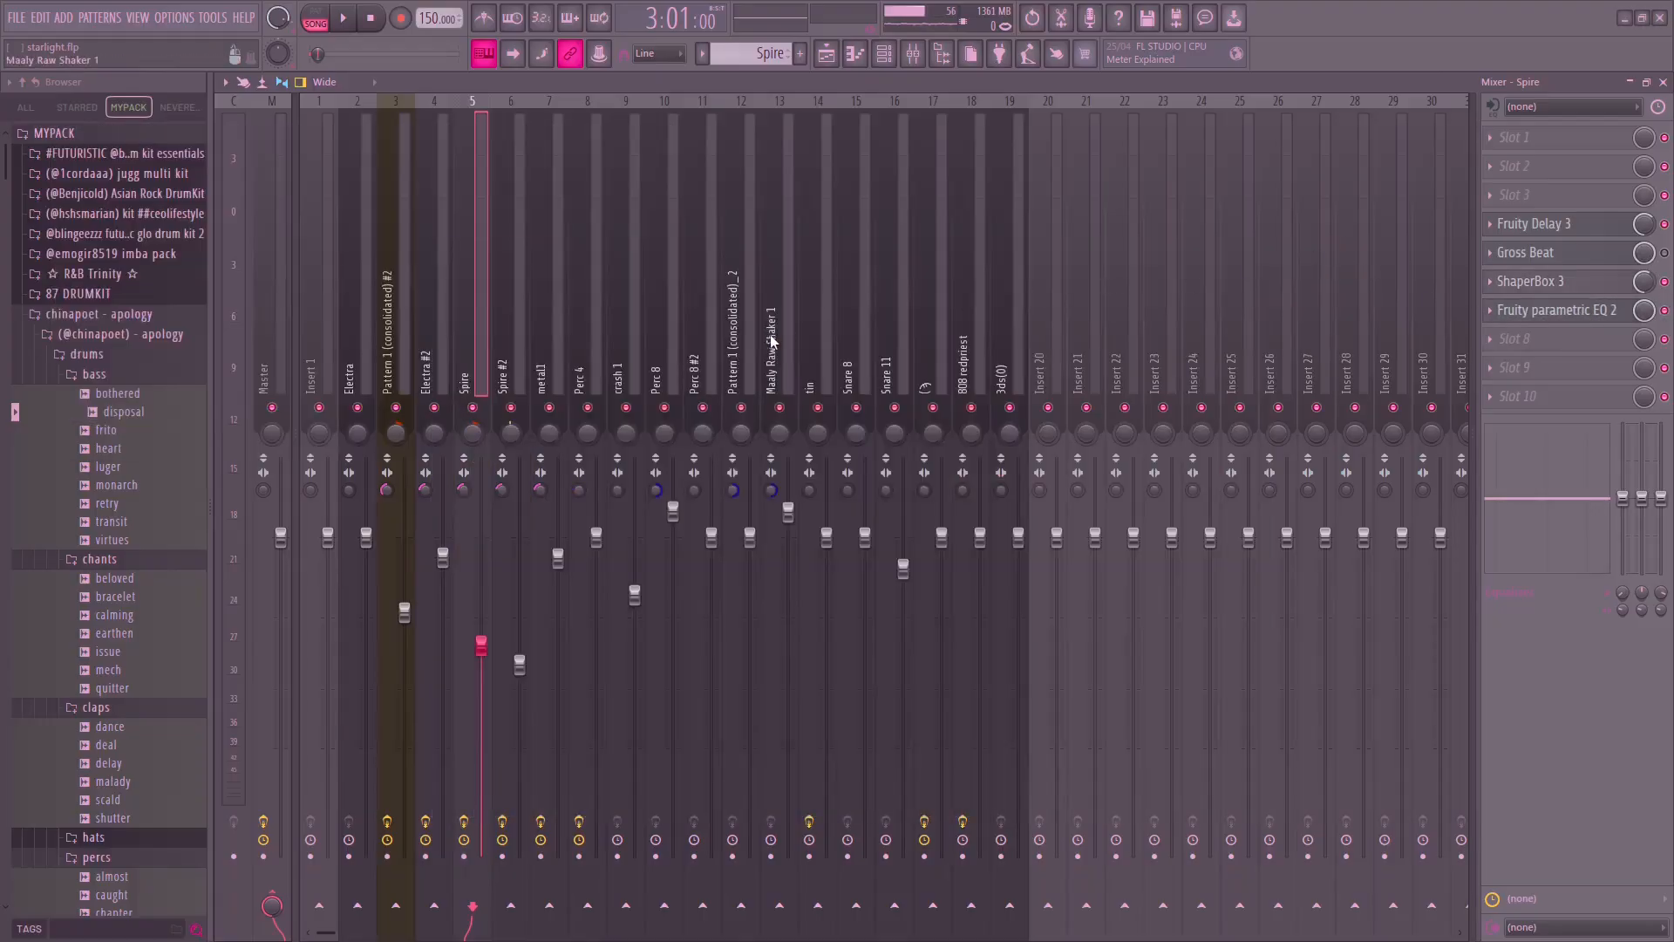
Solo Track 3 in the playlist and move the playhead to bar 5, where the first Electra #2 clip starts.
click(826, 53)
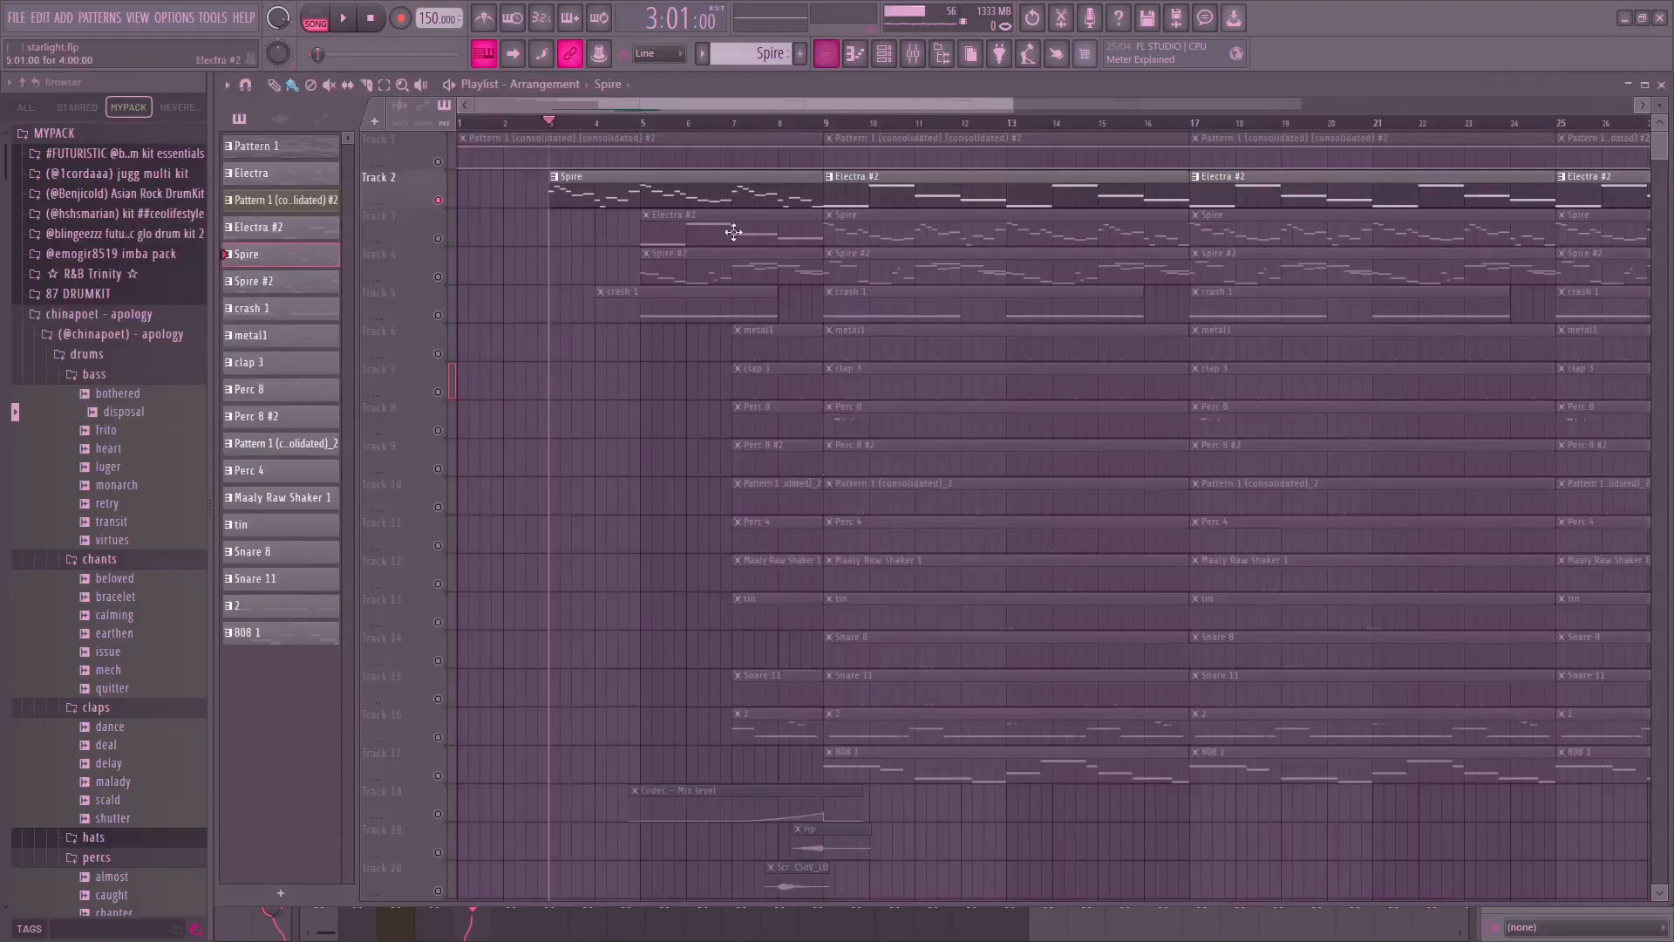
click(425, 244)
click(647, 129)
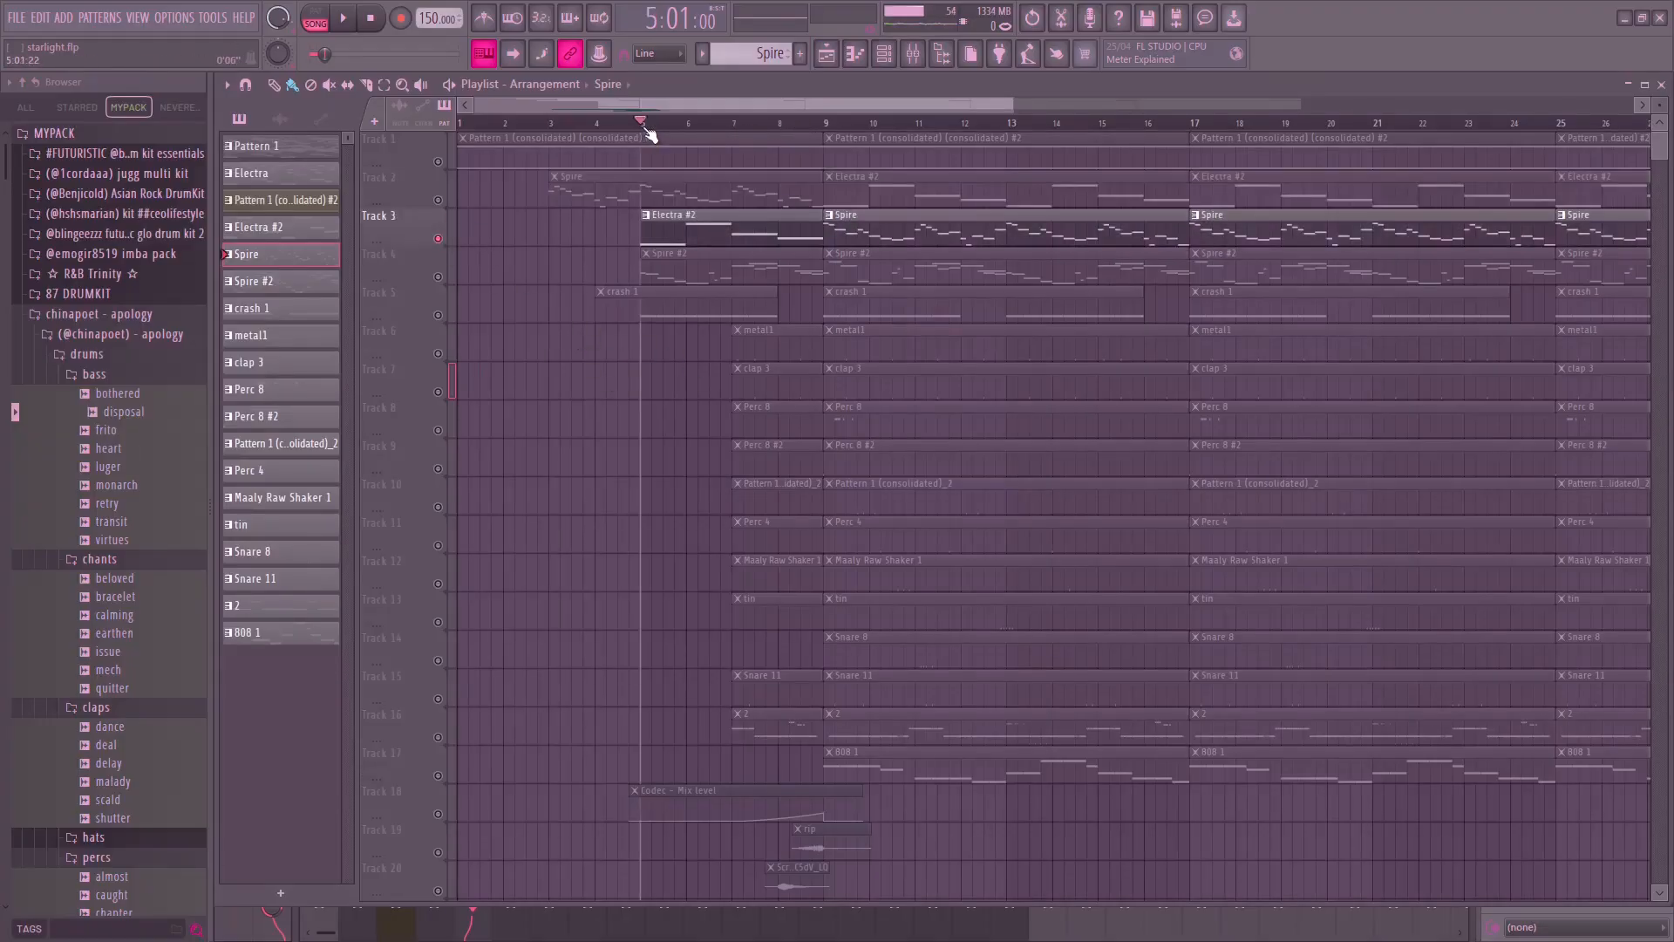
Open the Electra #2 clip in the piano roll and play its melody.
double_click(657, 235)
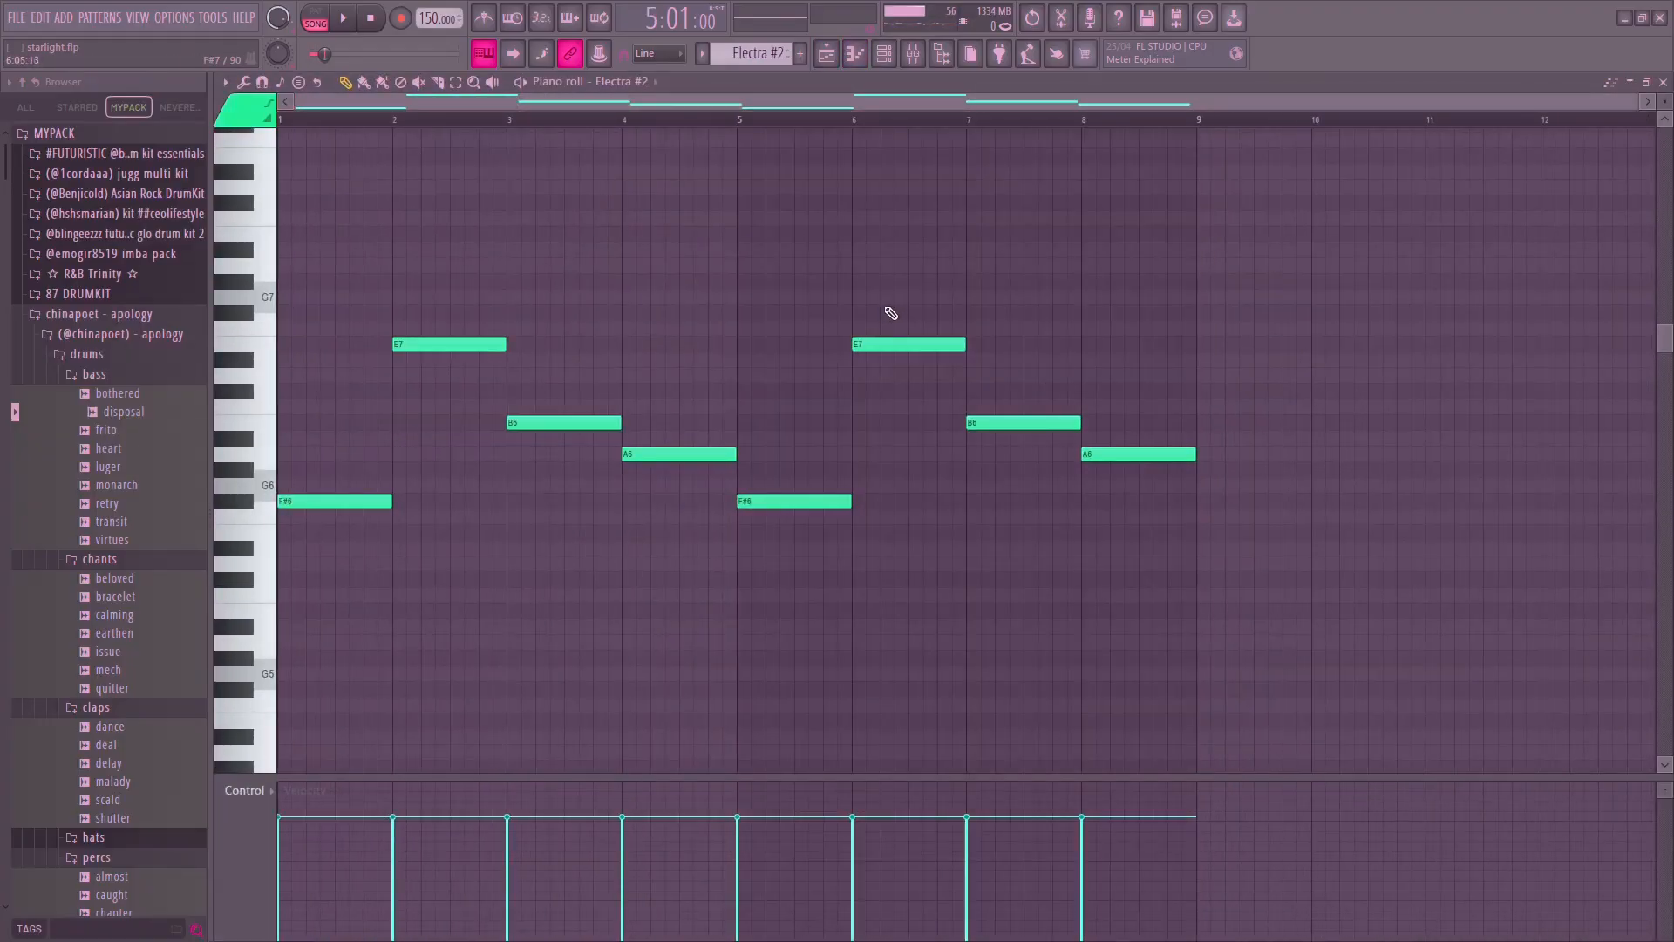
key(space)
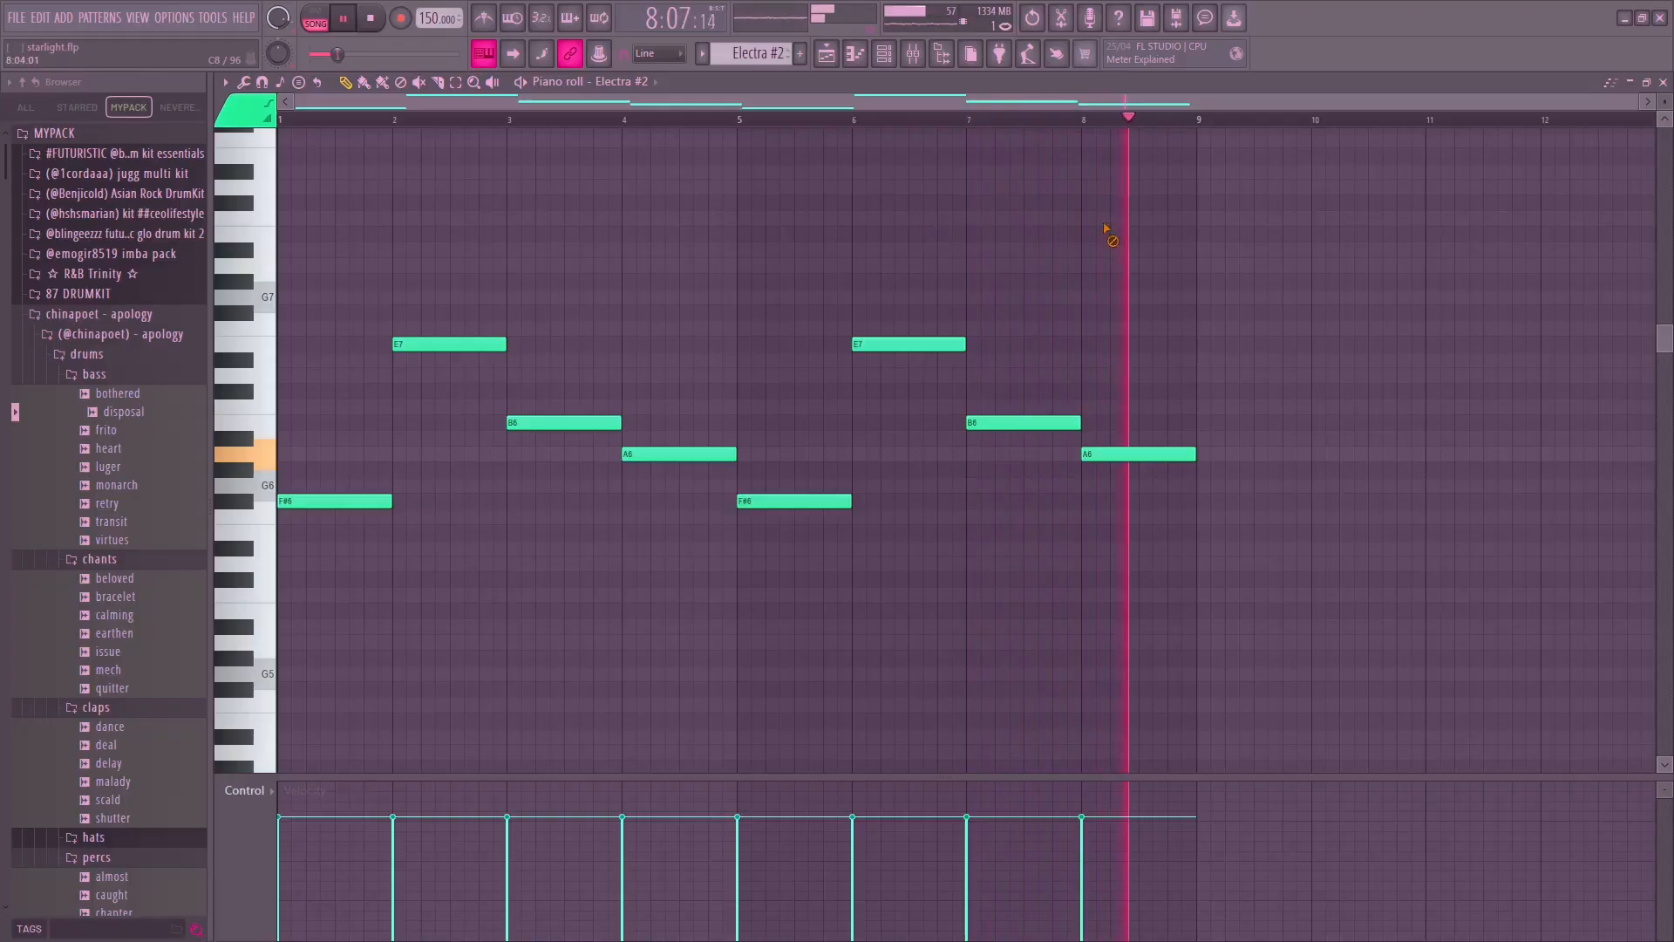
key(space)
Open the Electra #2 synth from the channel rack, look at its EchoSaws MF preset and close the plugin.
click(883, 53)
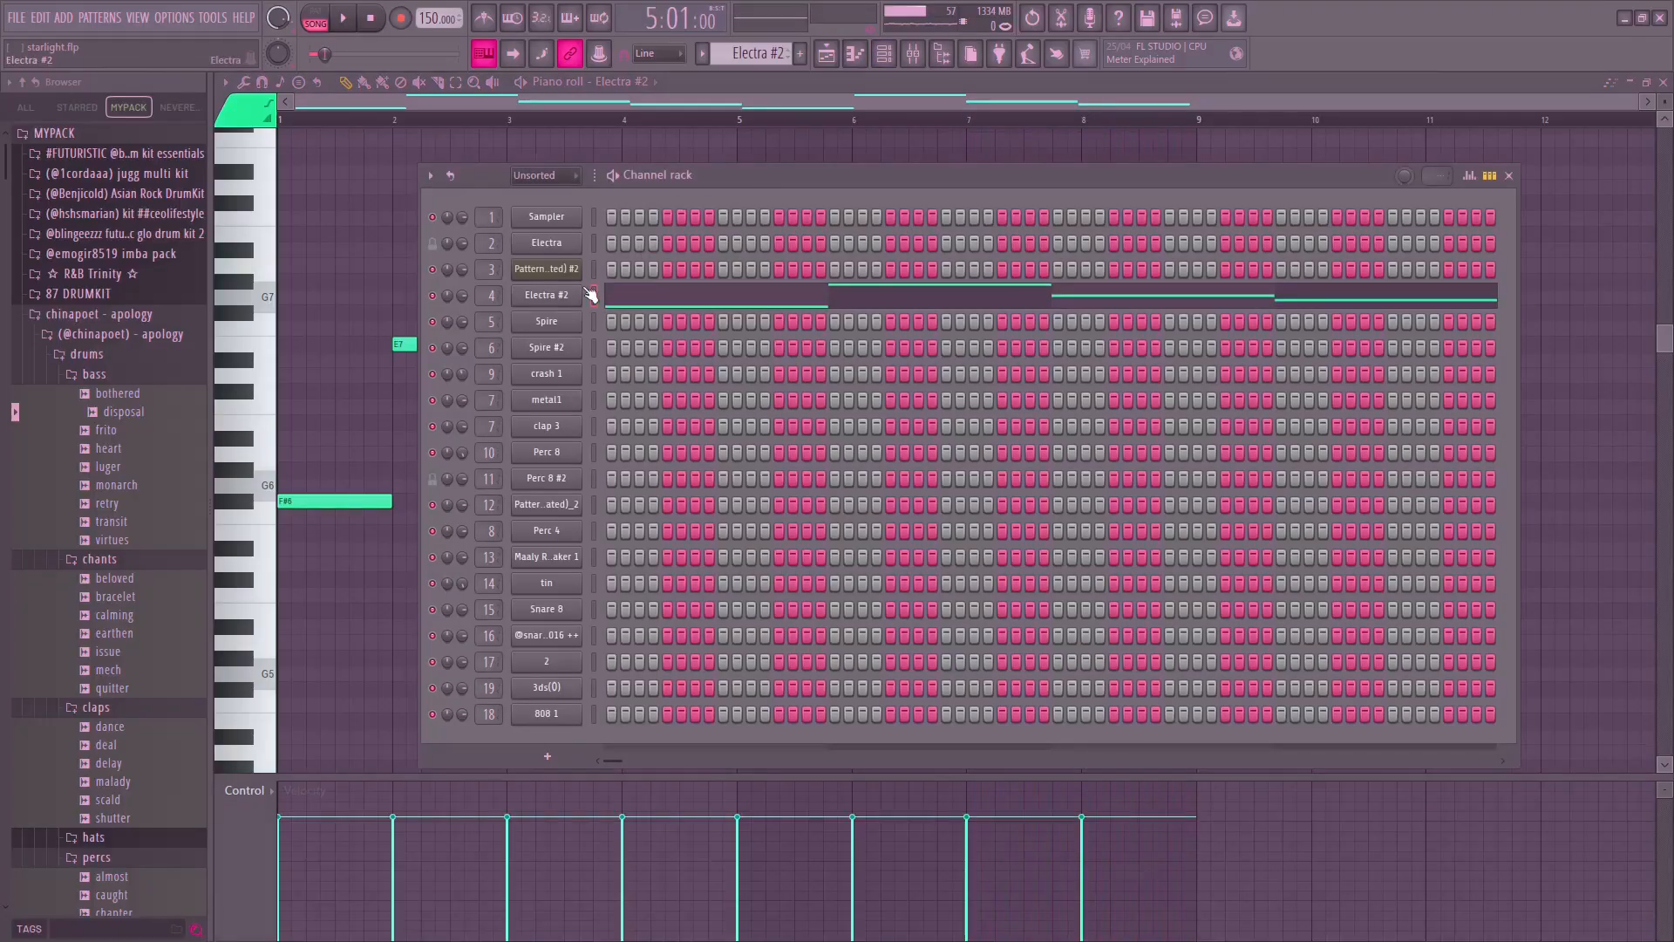
click(576, 298)
key(c)
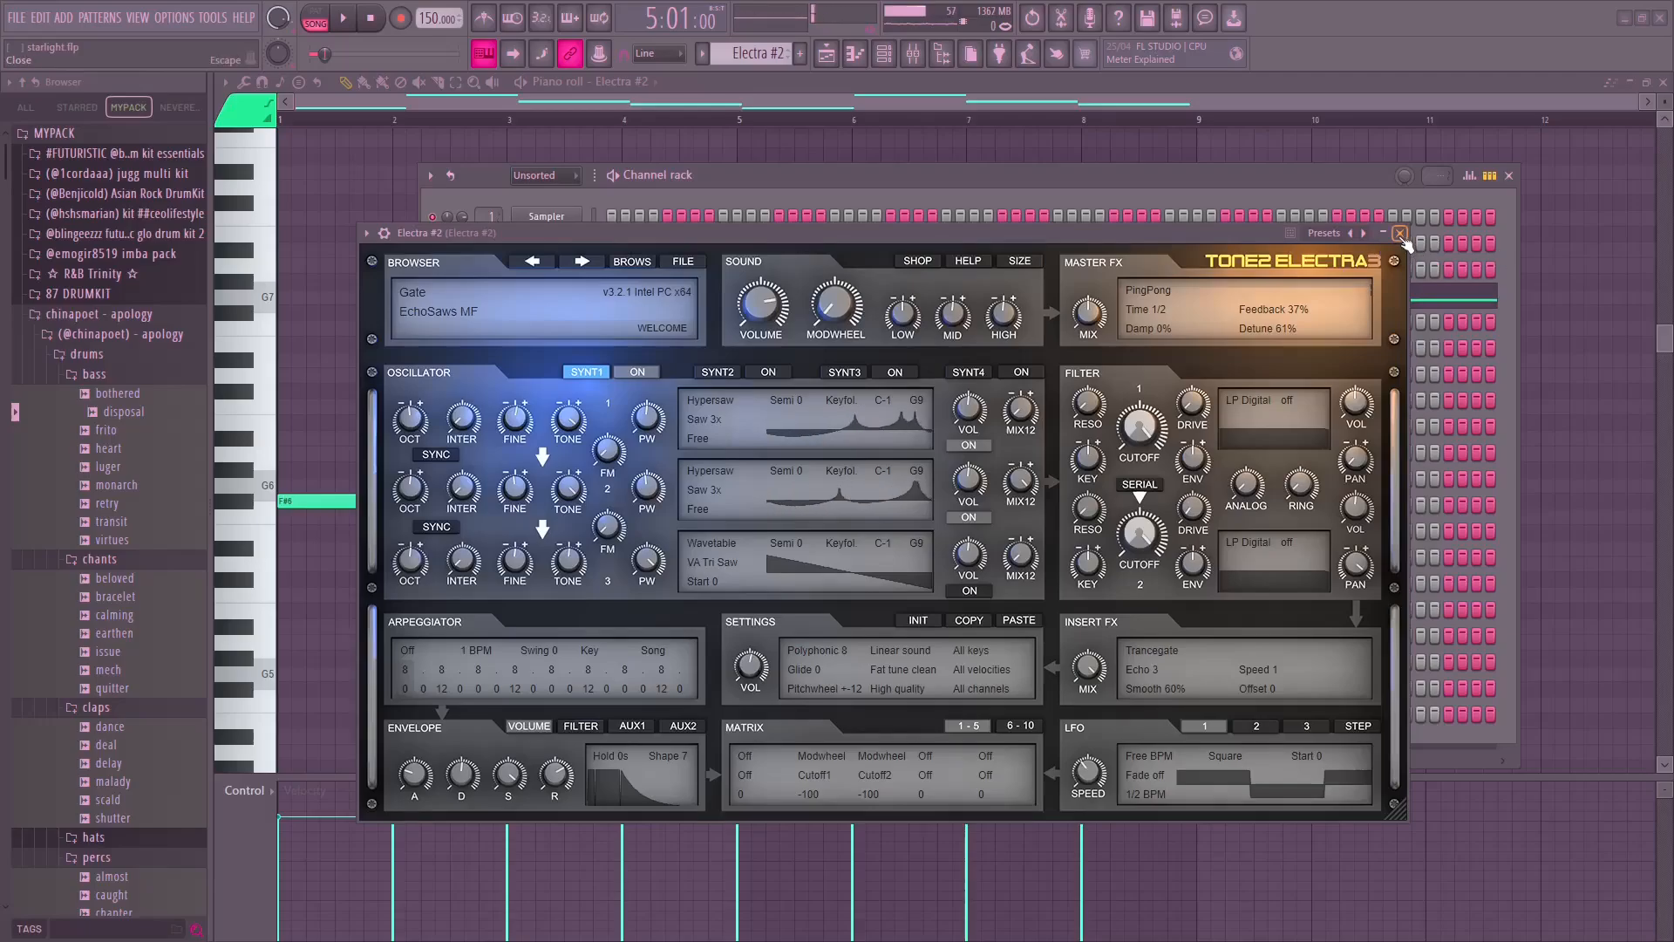
click(1400, 233)
Open the Electra #2 track in the mixer and inspect its Codec and uzumaki effects.
click(916, 58)
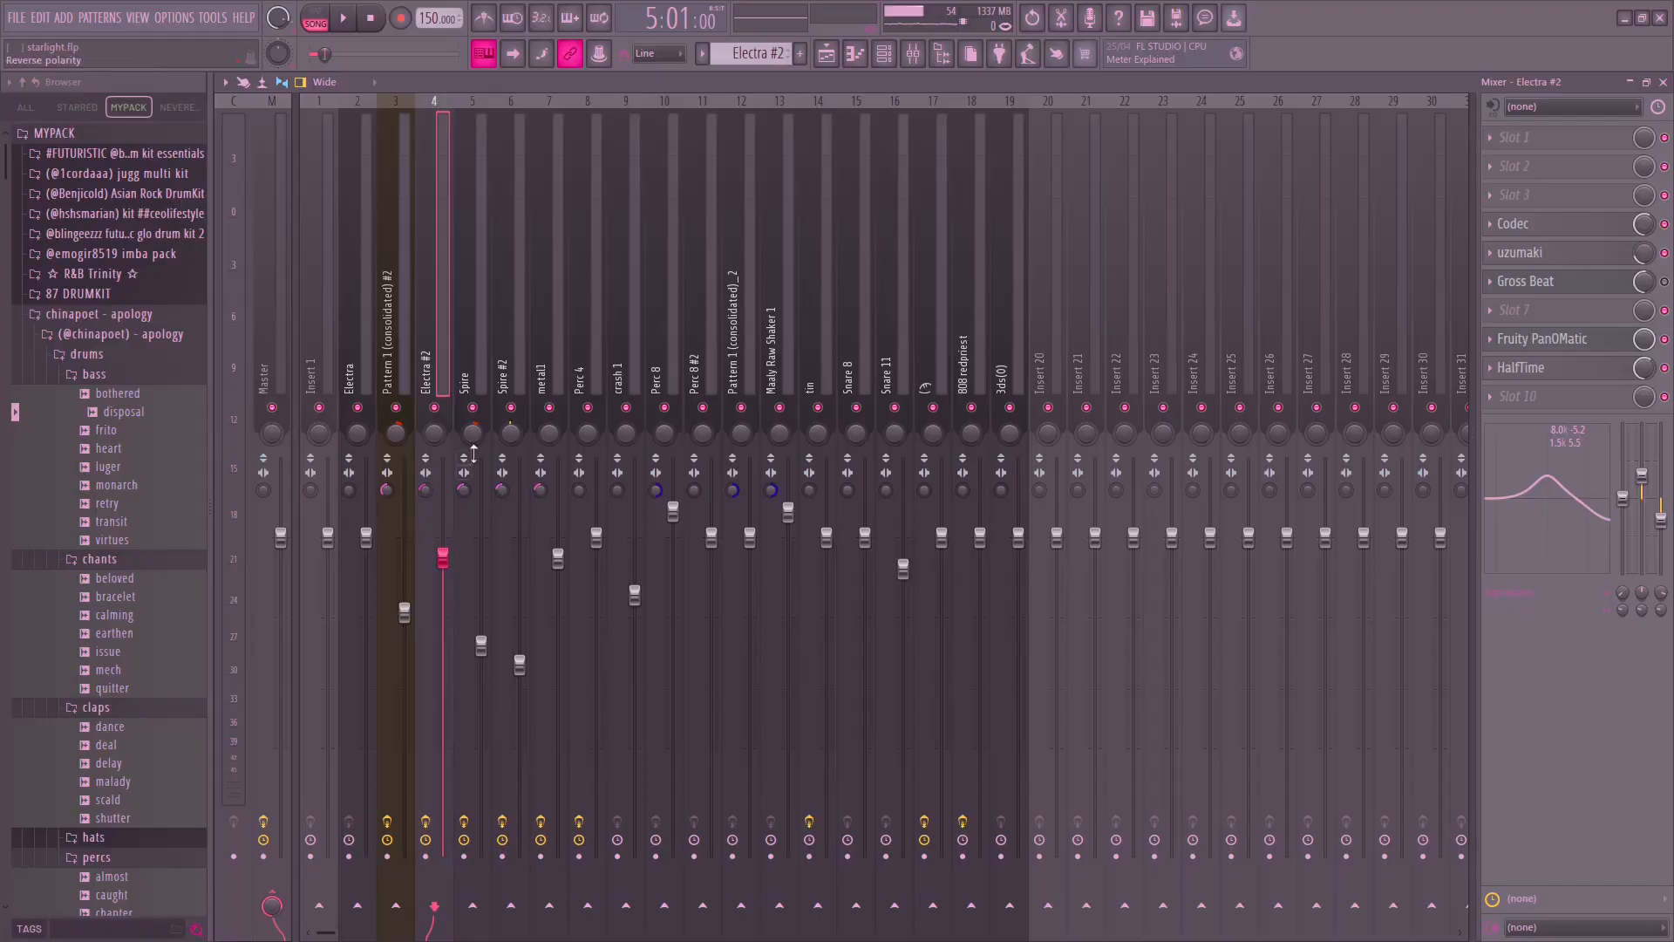
click(1539, 230)
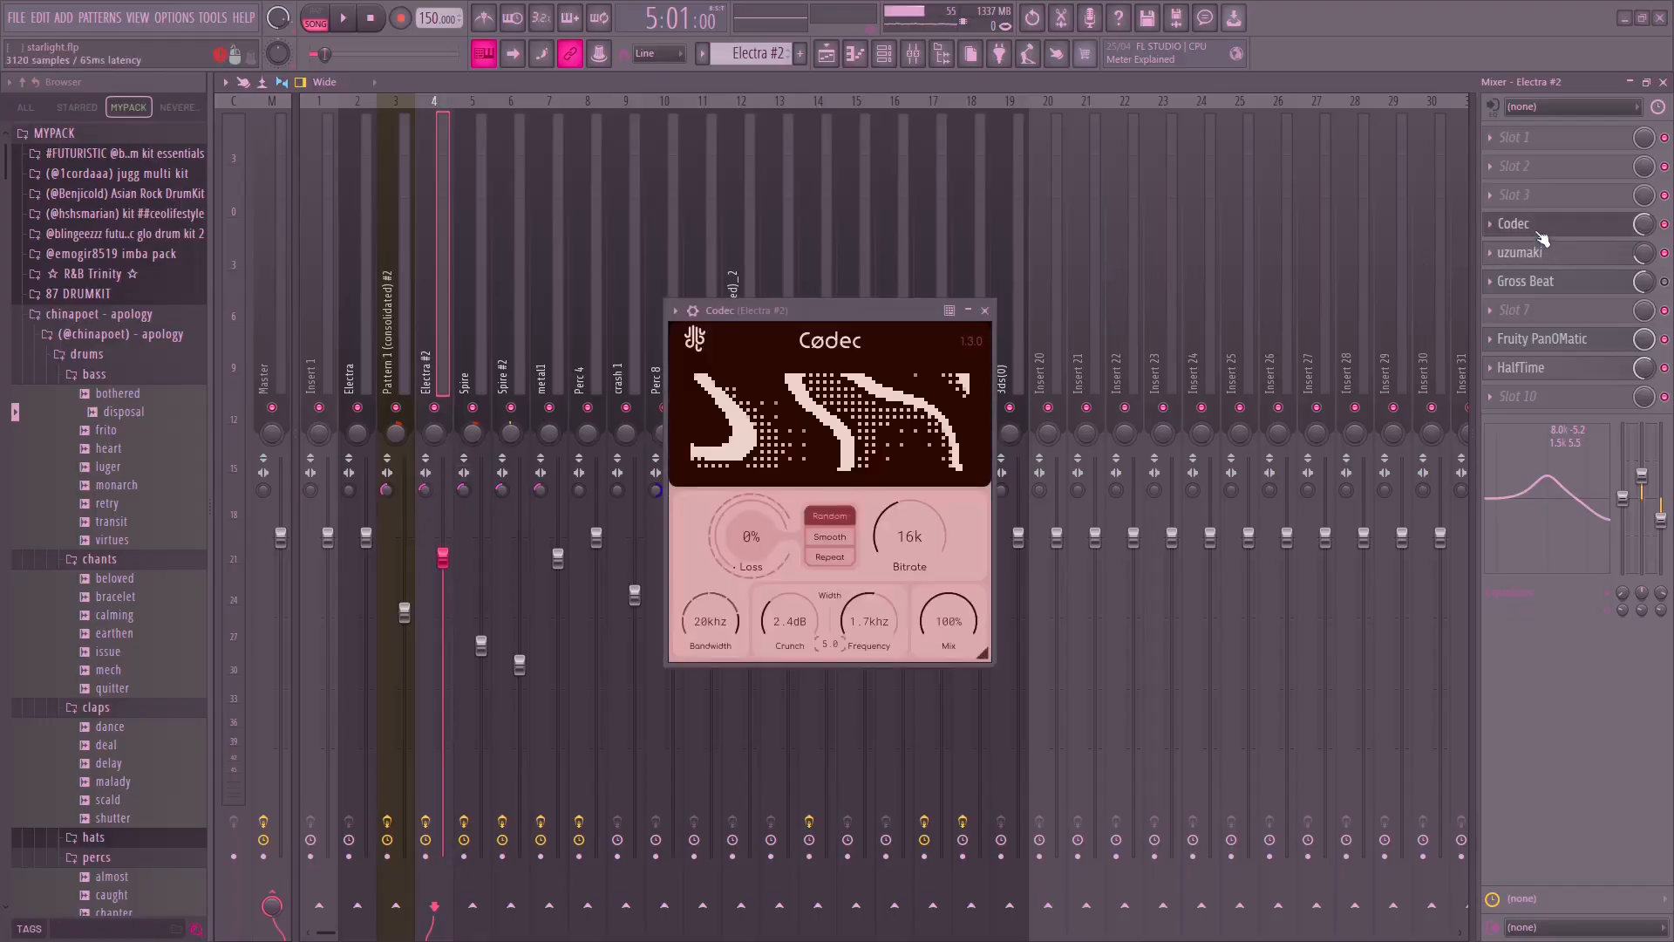
click(1582, 227)
click(1617, 264)
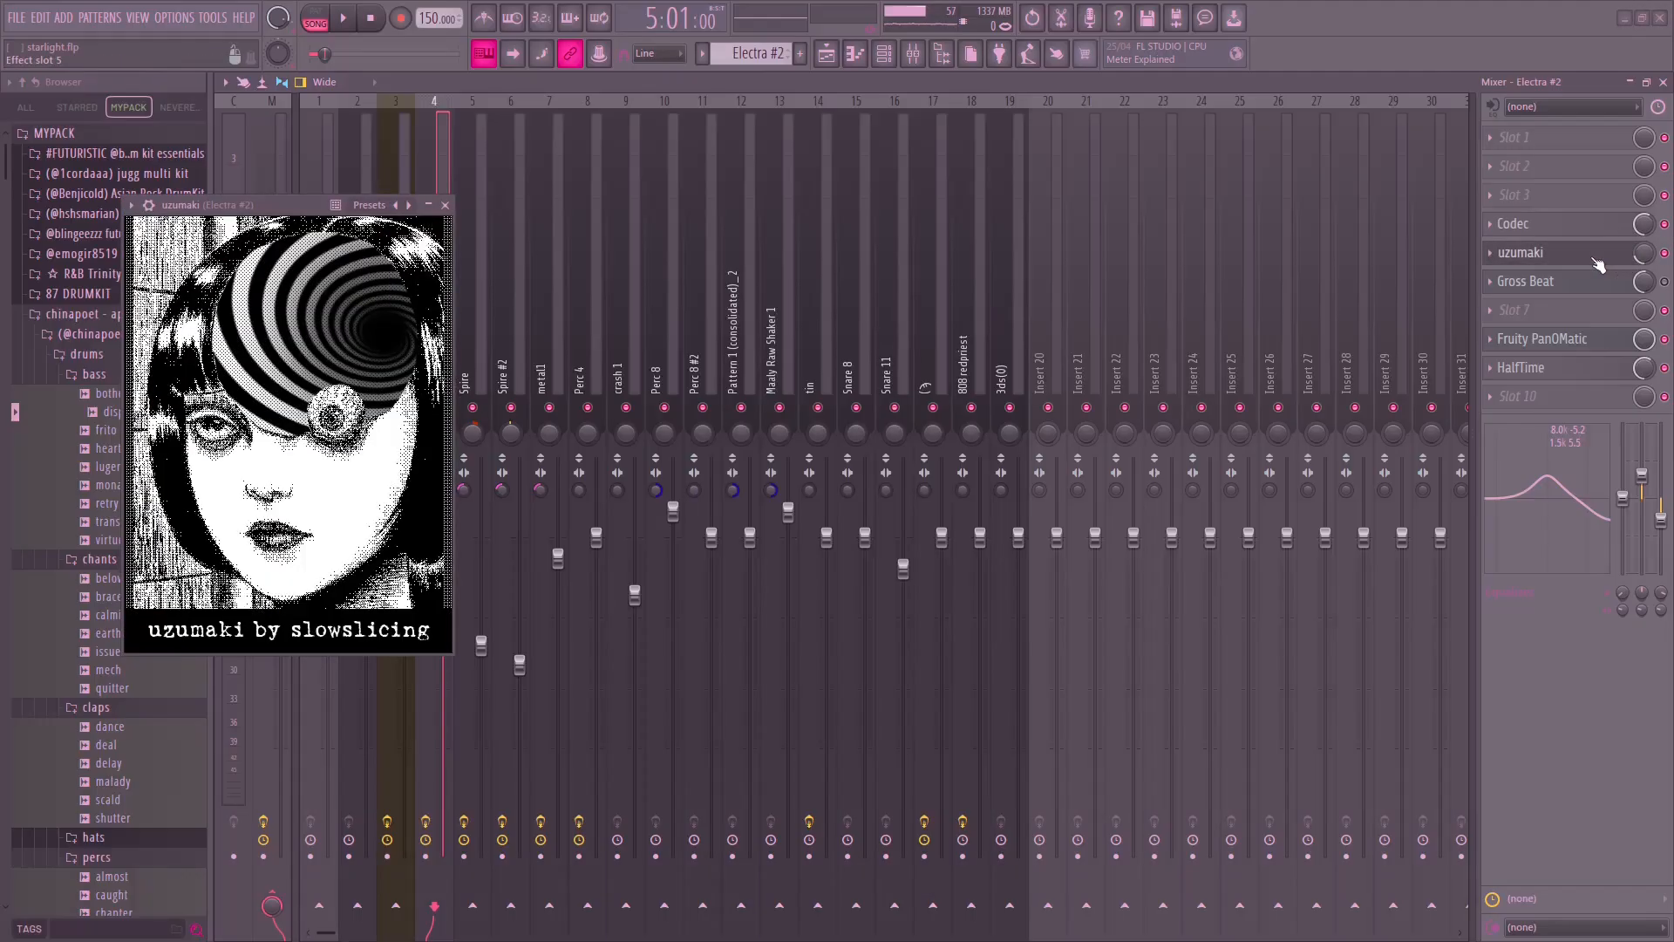
click(1613, 266)
click(1613, 266)
click(1613, 266)
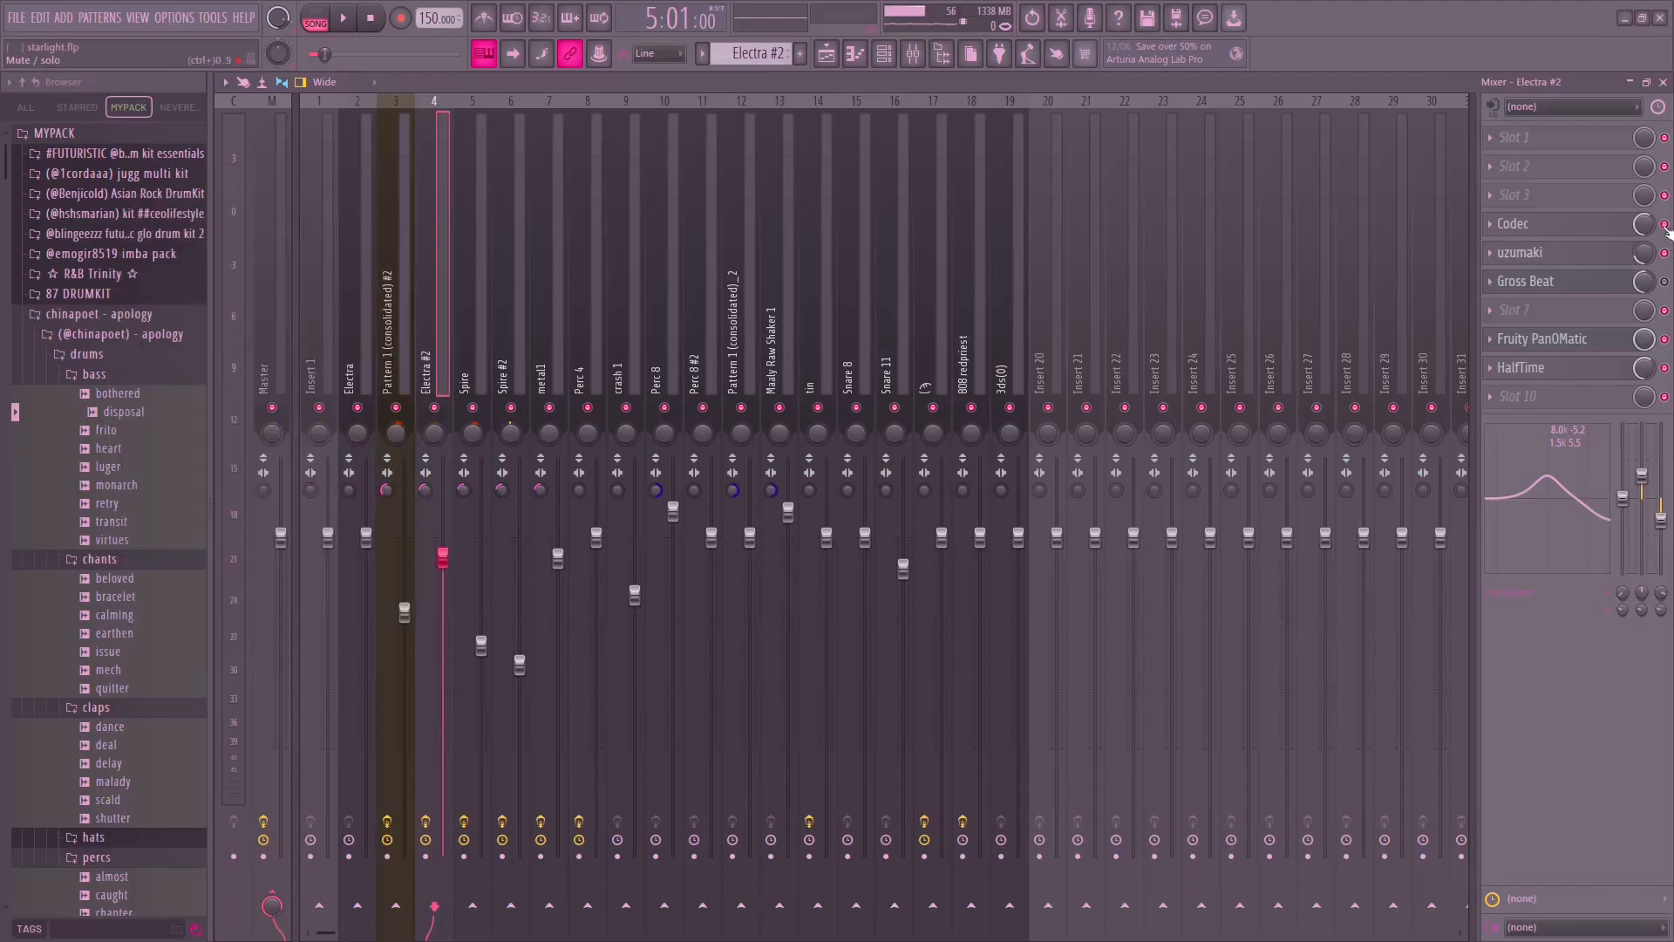
Play the Electra #2 melody with the track's effects bypassed, and switch the effects back on.
click(426, 823)
key(space)
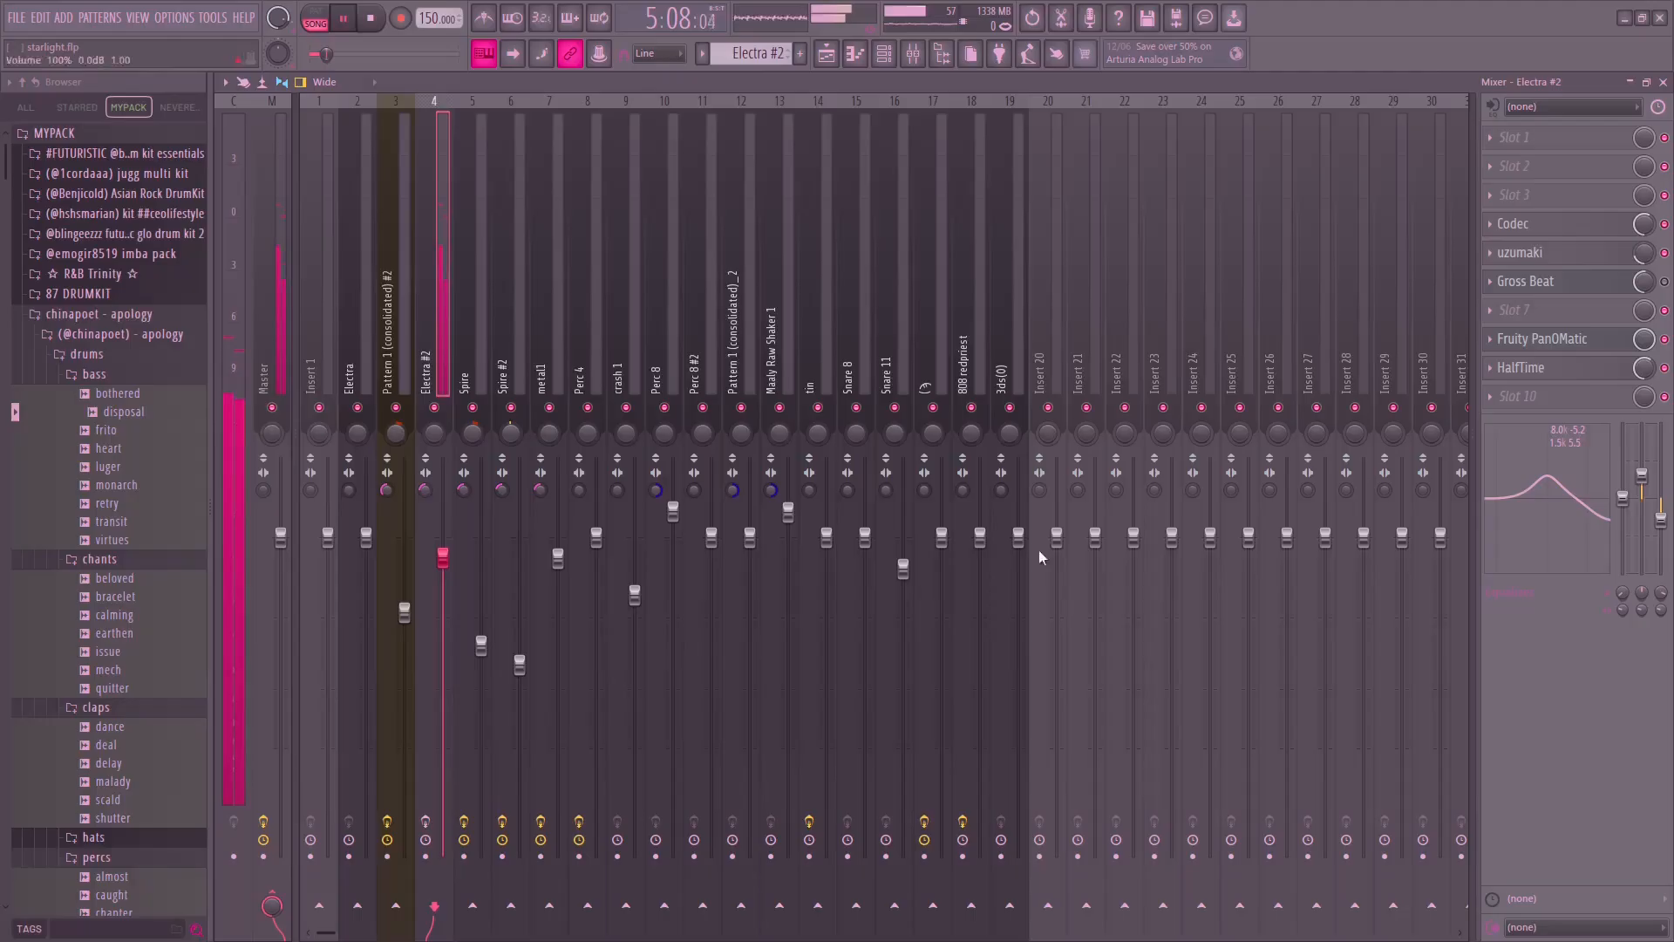
key(space)
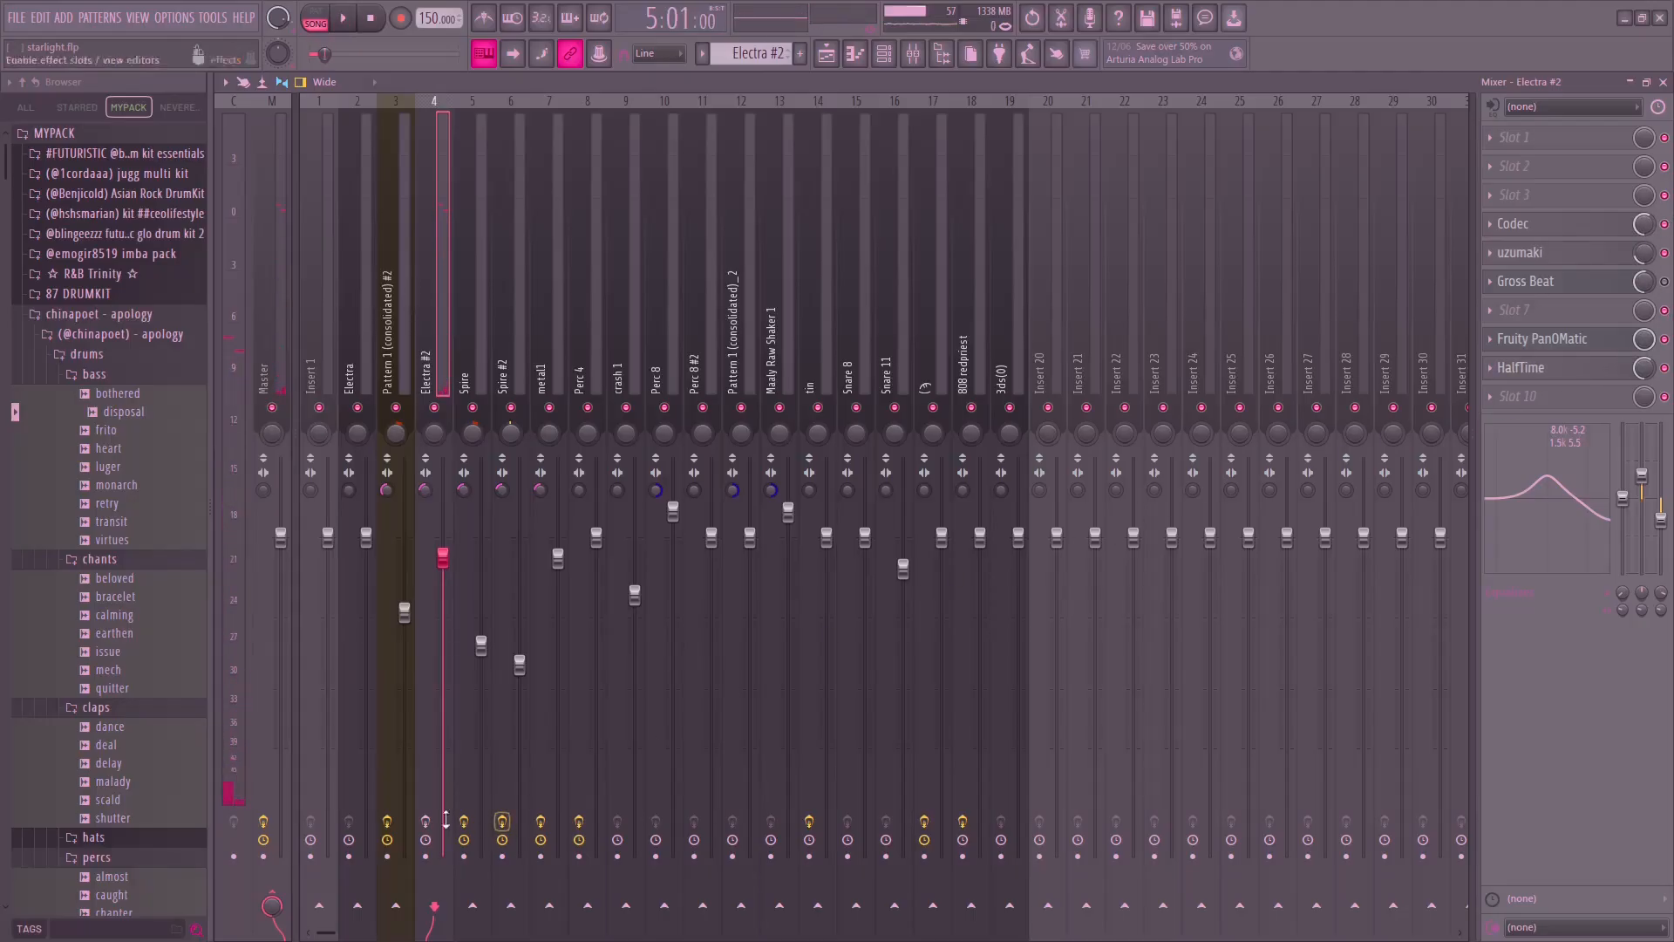
click(425, 822)
Solo the Codec effect slot on the Electra #2 track and start playback.
click(1665, 225)
key(space)
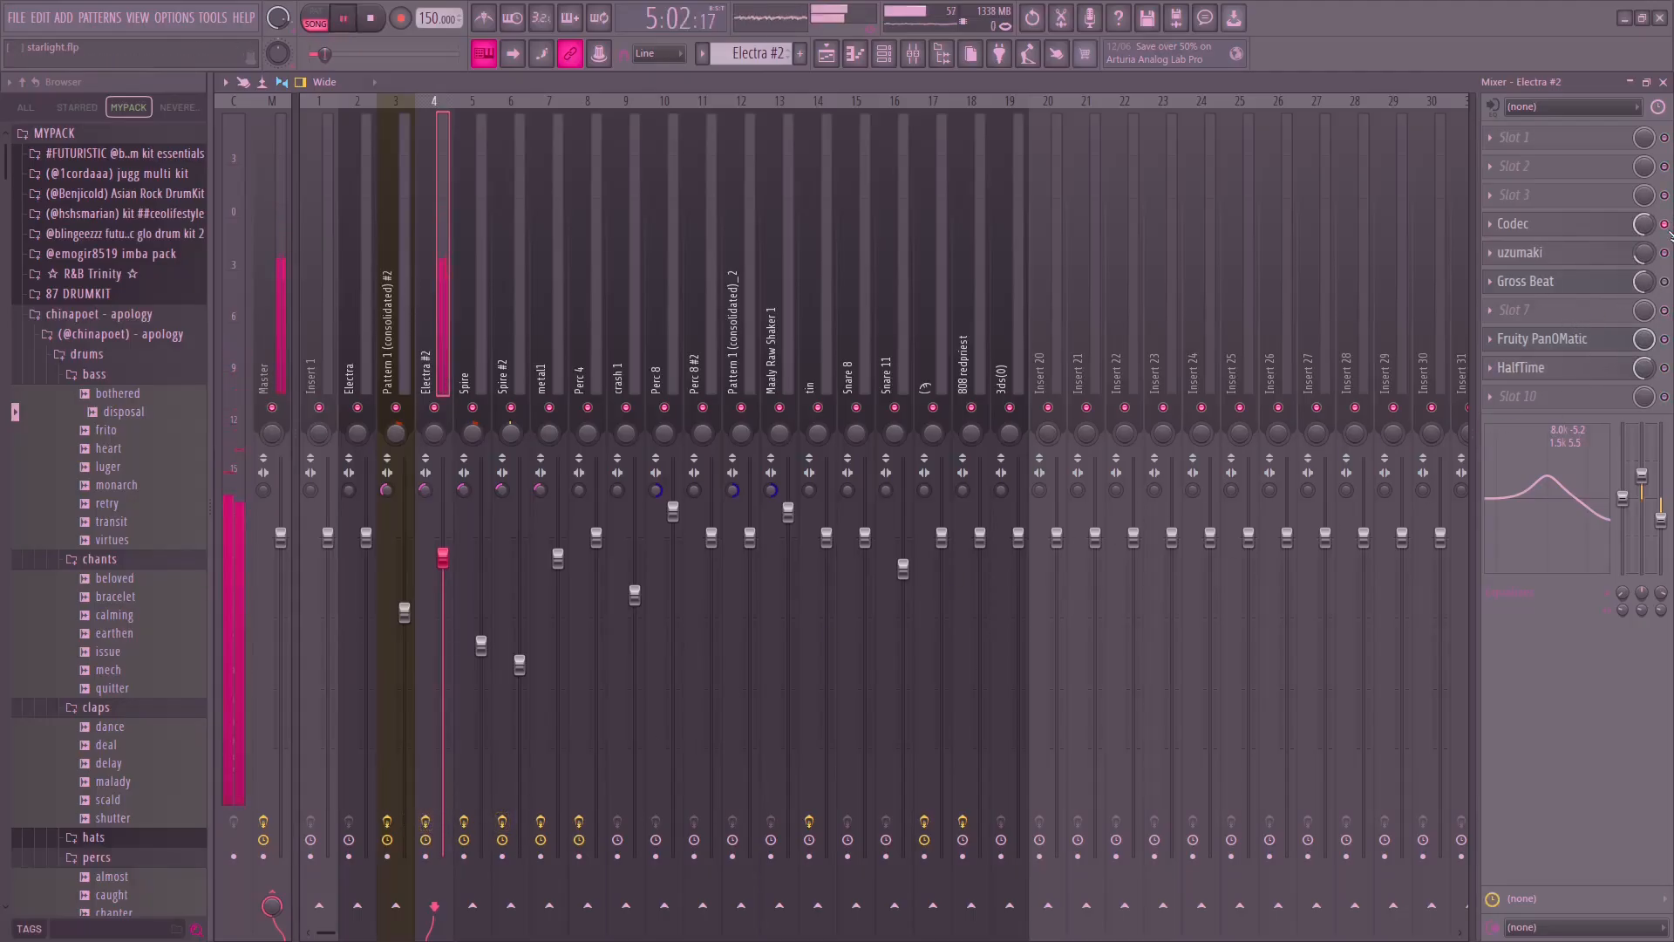
Play the Electra #2 melody with only the Codec effect active, and play it again with uzumaki enabled as well.
key(ctrl+z)
key(space)
key(space)
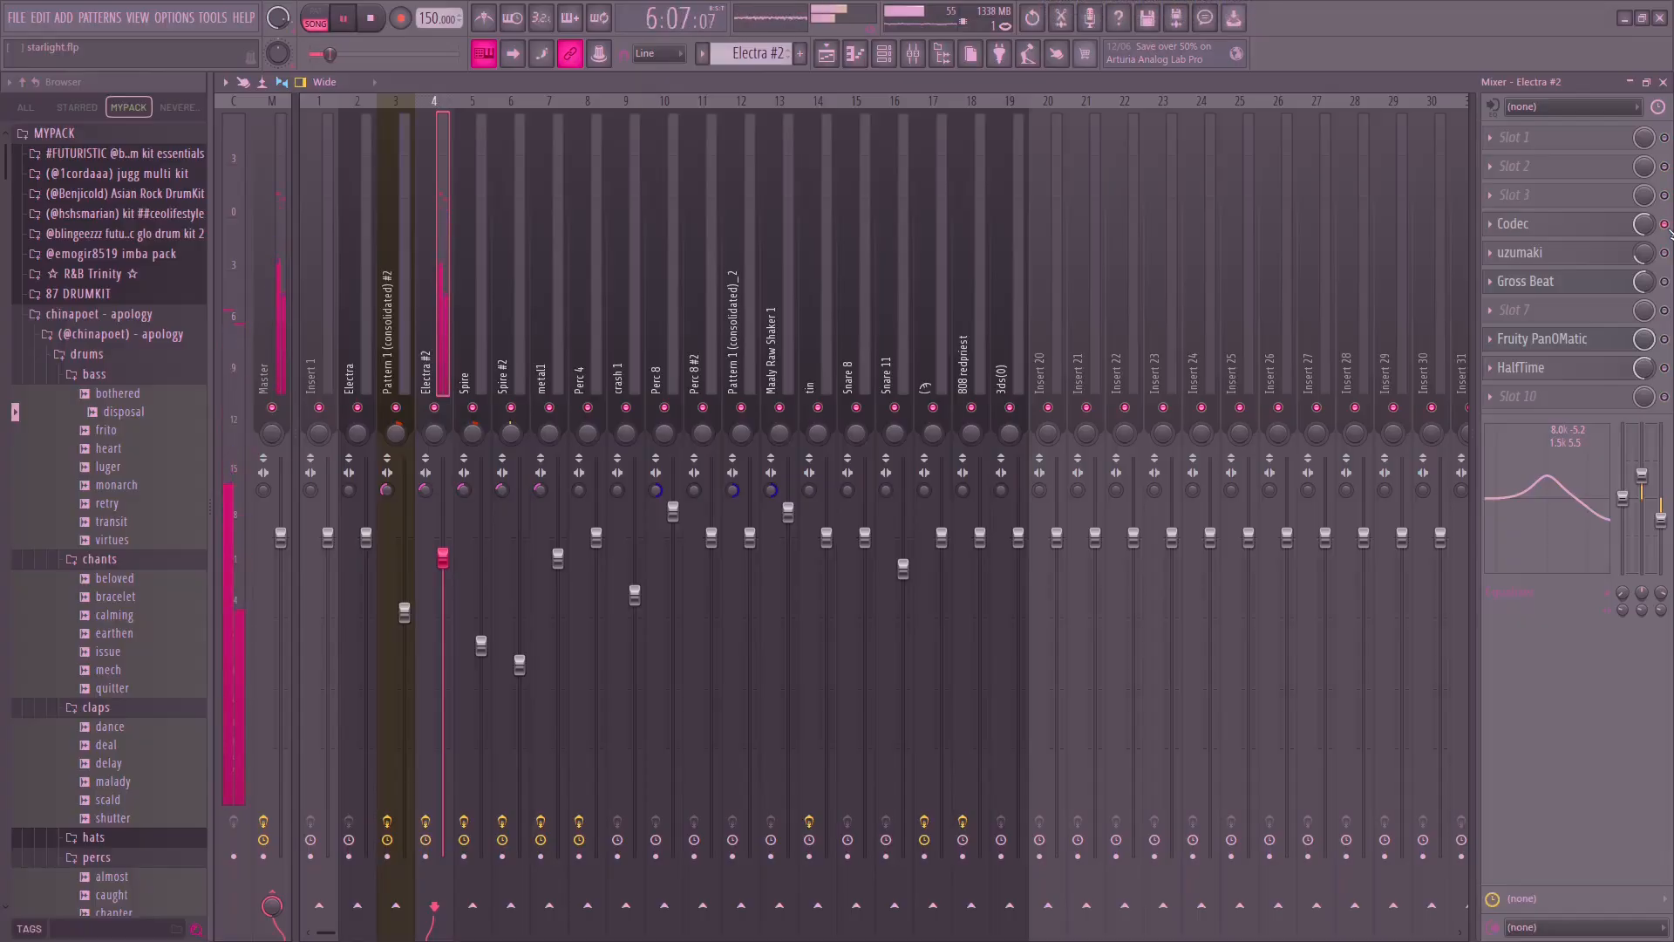
key(space)
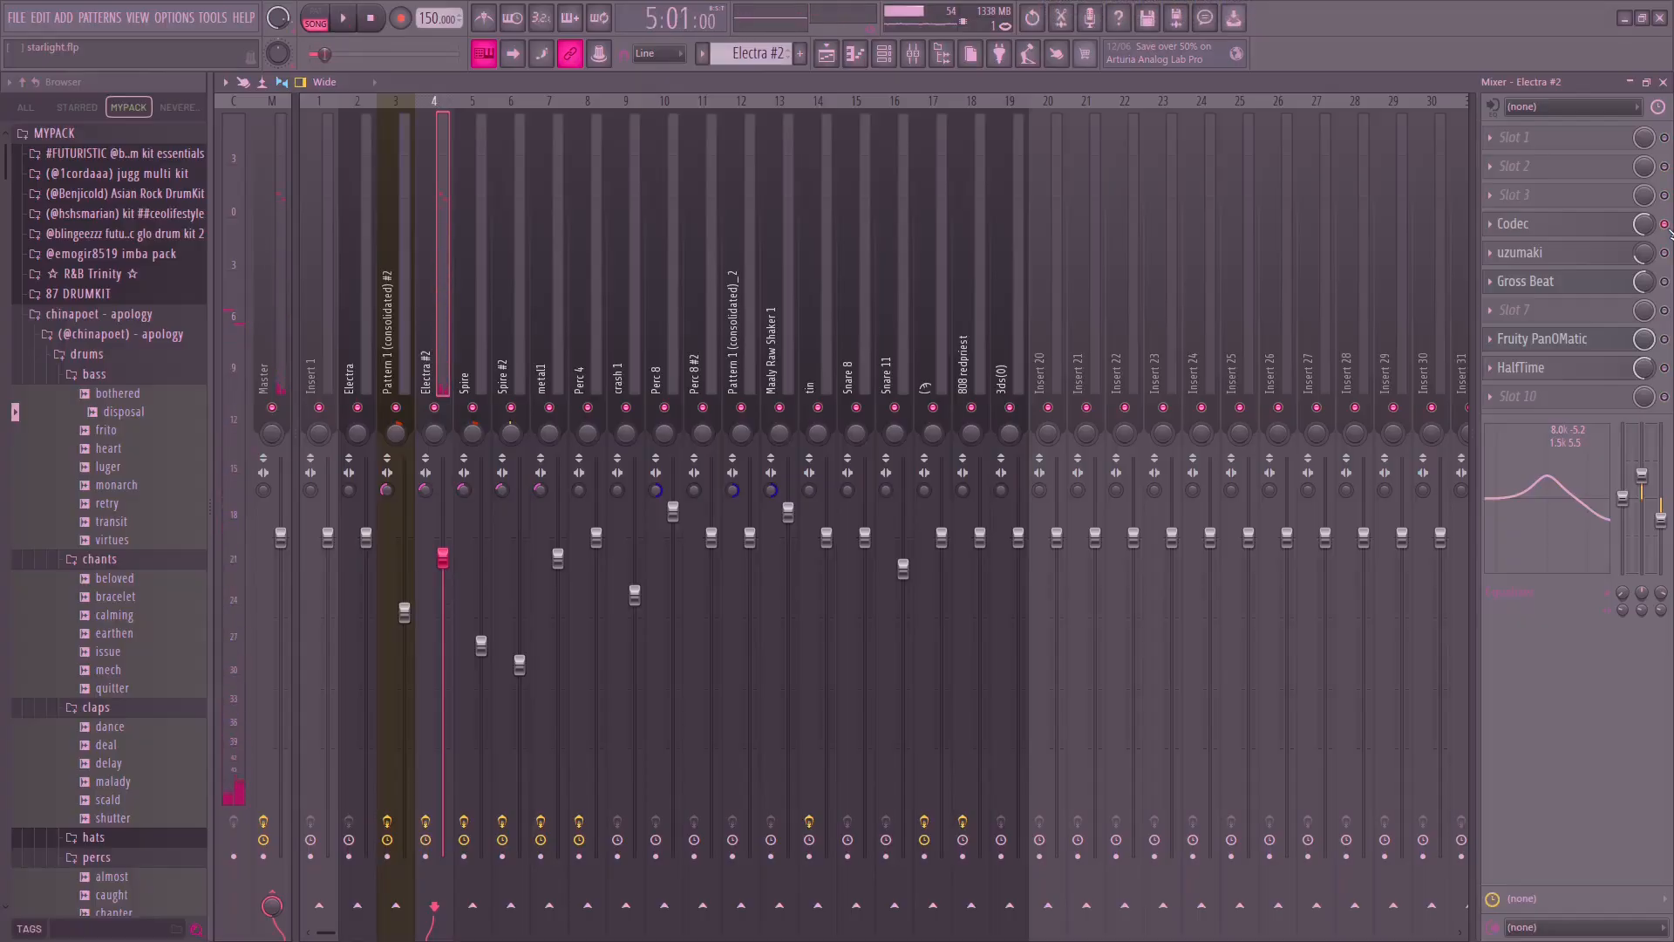
key(space)
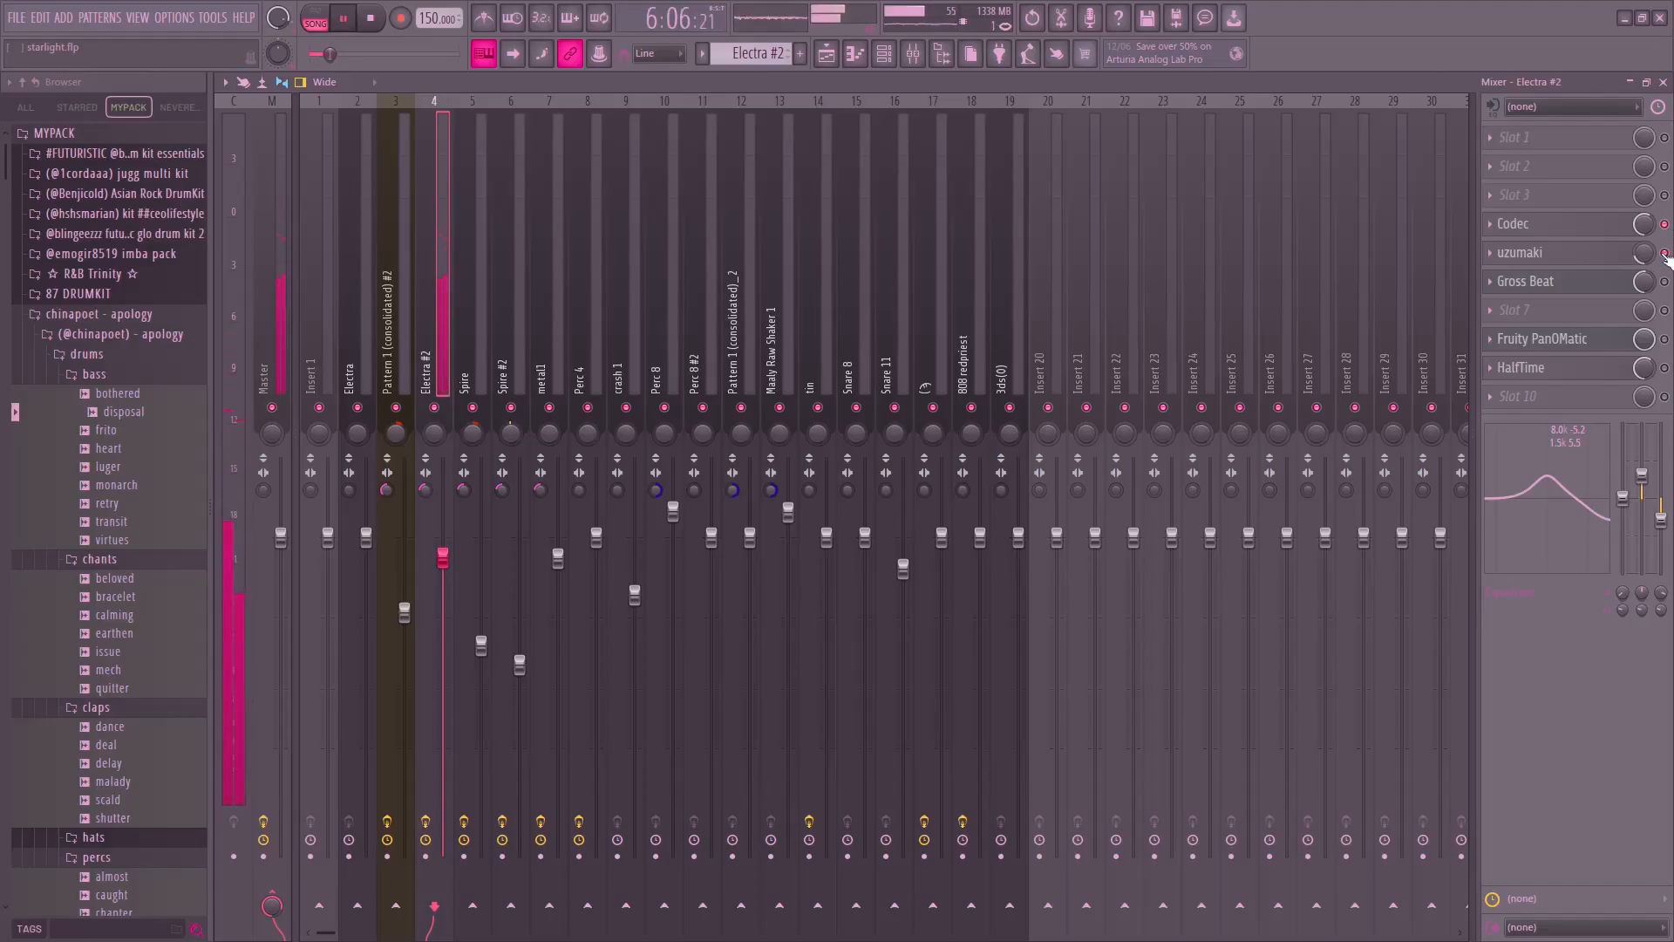
key(space)
Open Gross Beat on the Electra #2 track, inspect its time curve and play the melody with the effect enabled.
click(1601, 283)
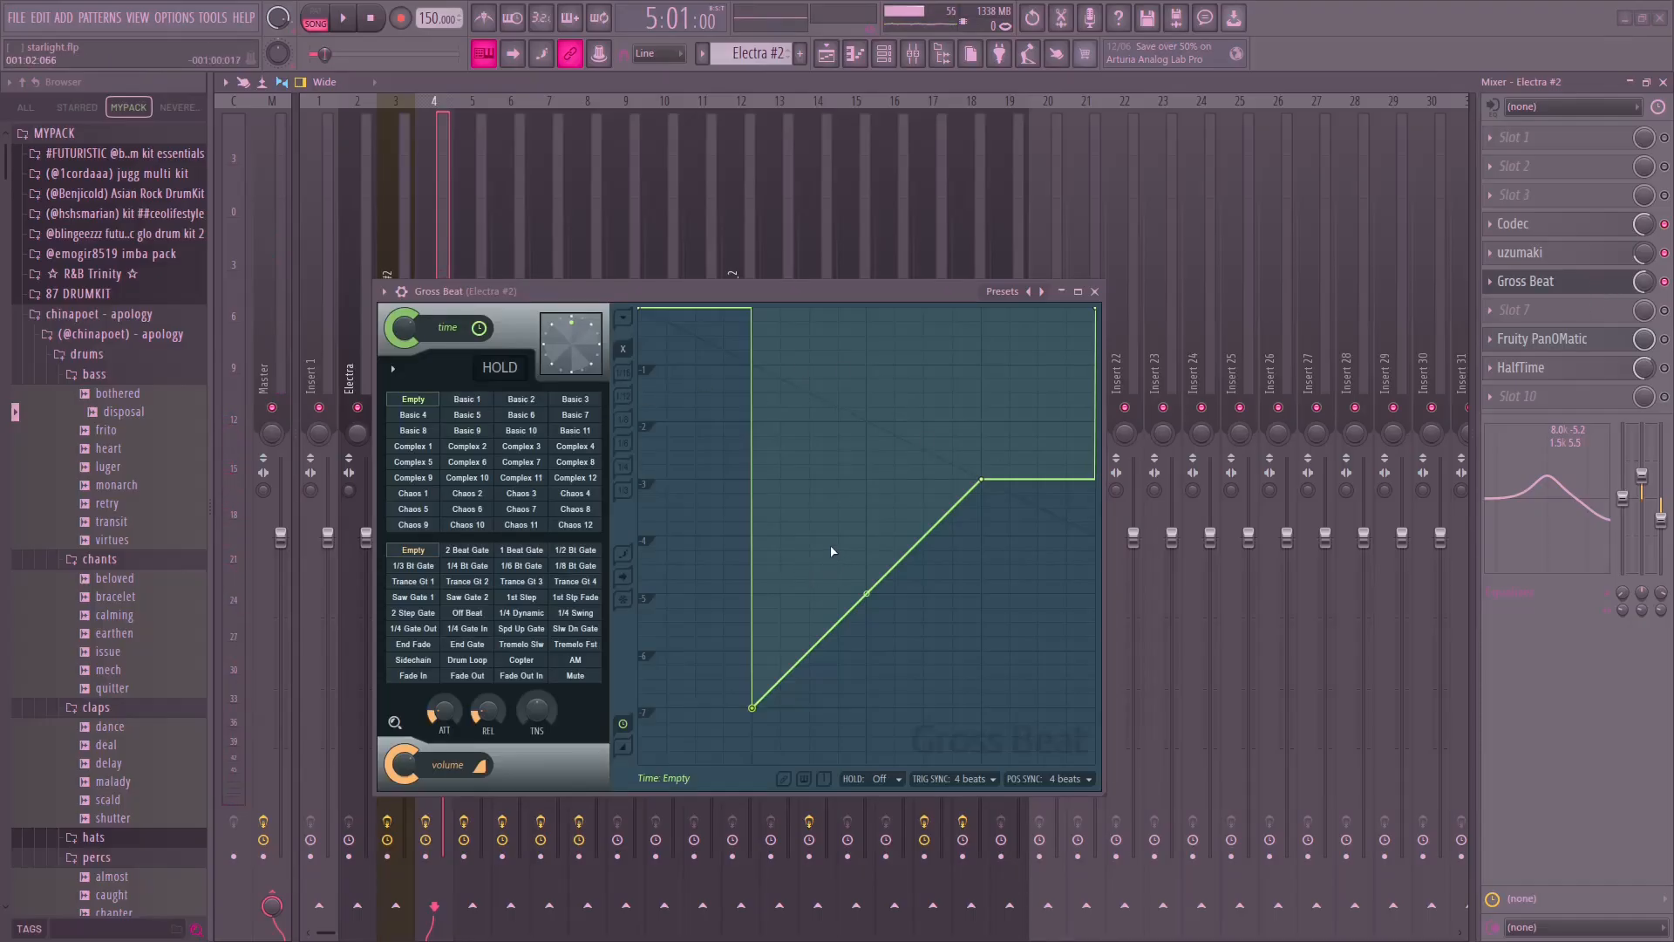
drag(877, 290, 1119, 312)
key(space)
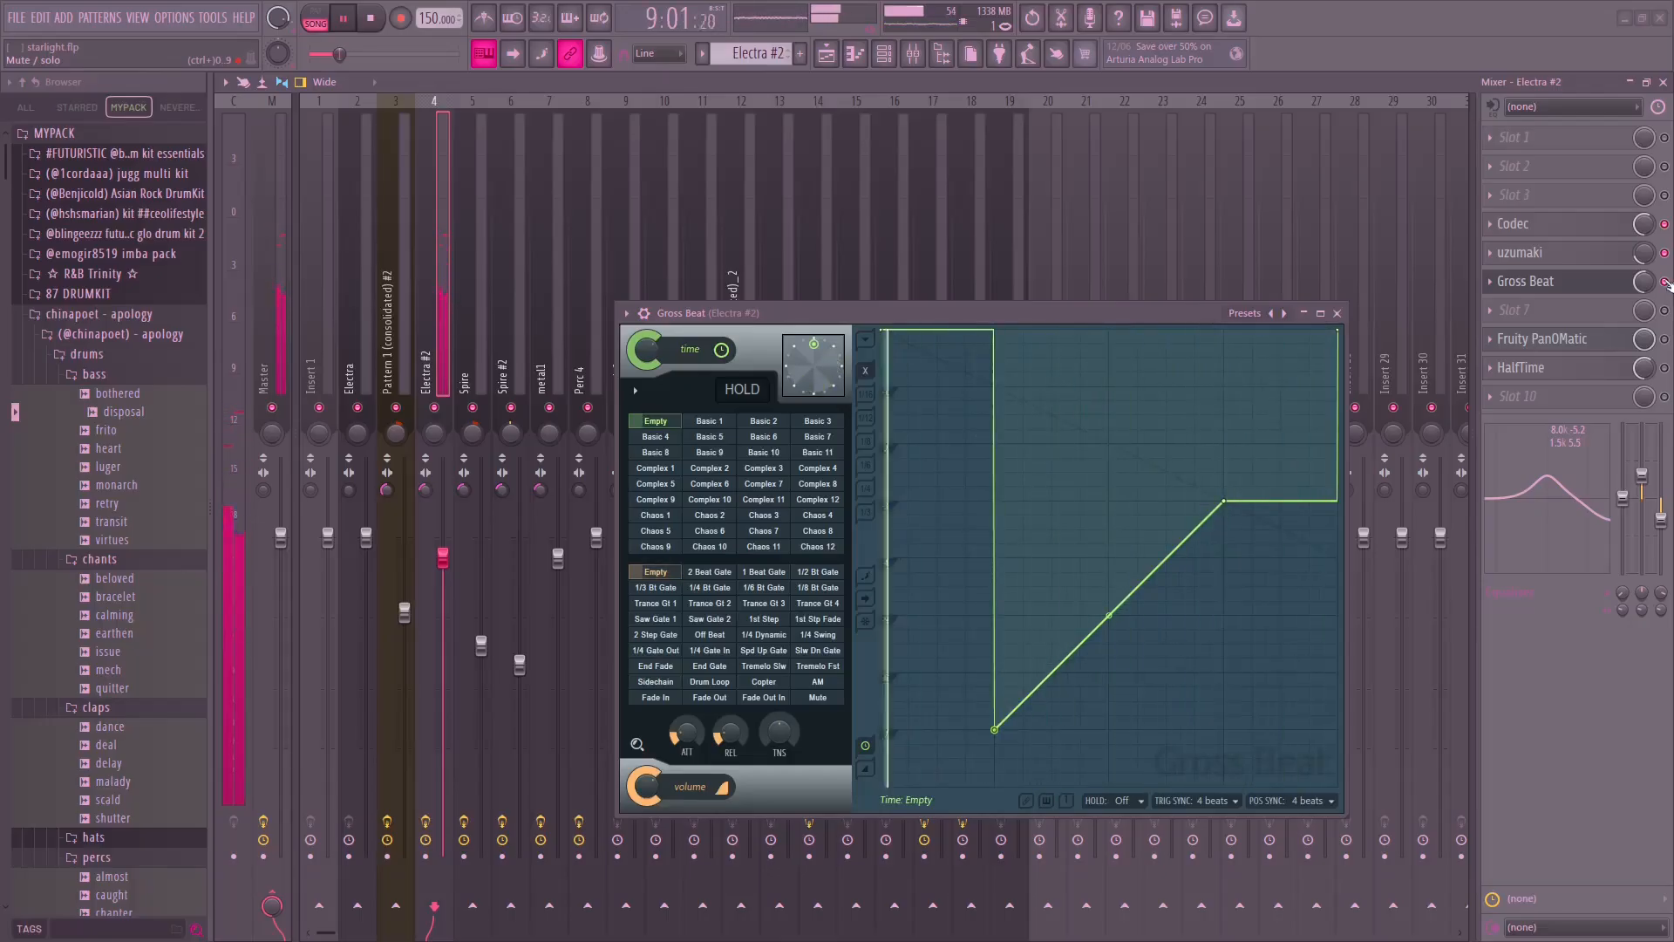
key(space)
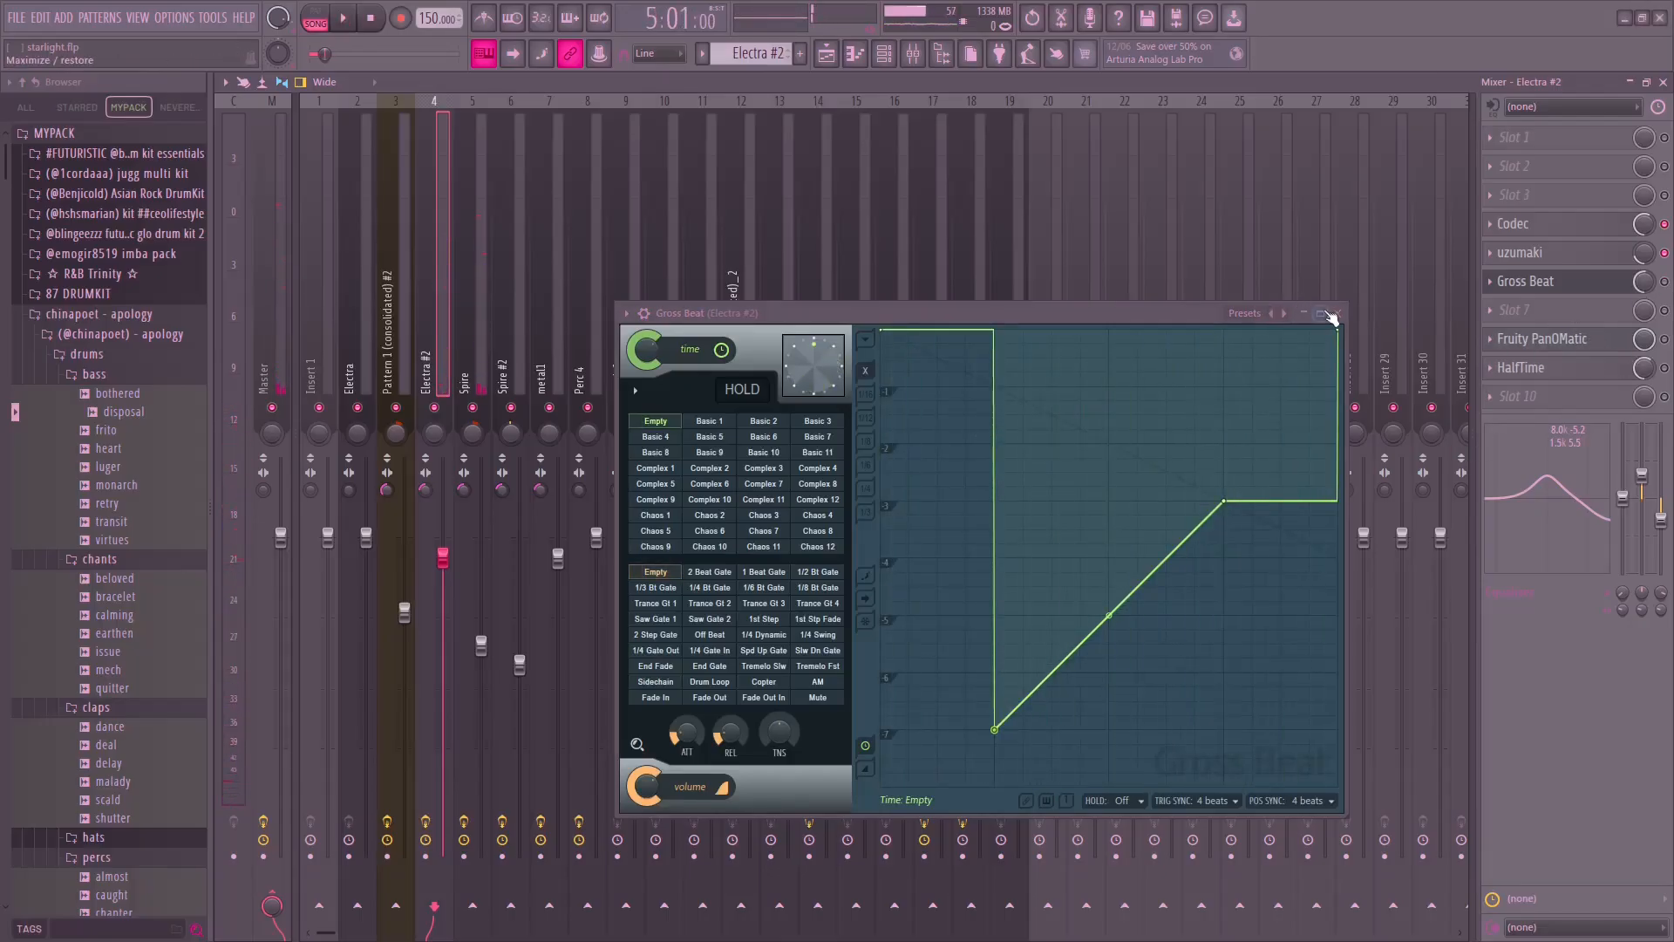
Look at Fruity PanOMatic on the Electra #2 track, close it and play the melody with that effect enabled.
click(1561, 347)
click(1579, 347)
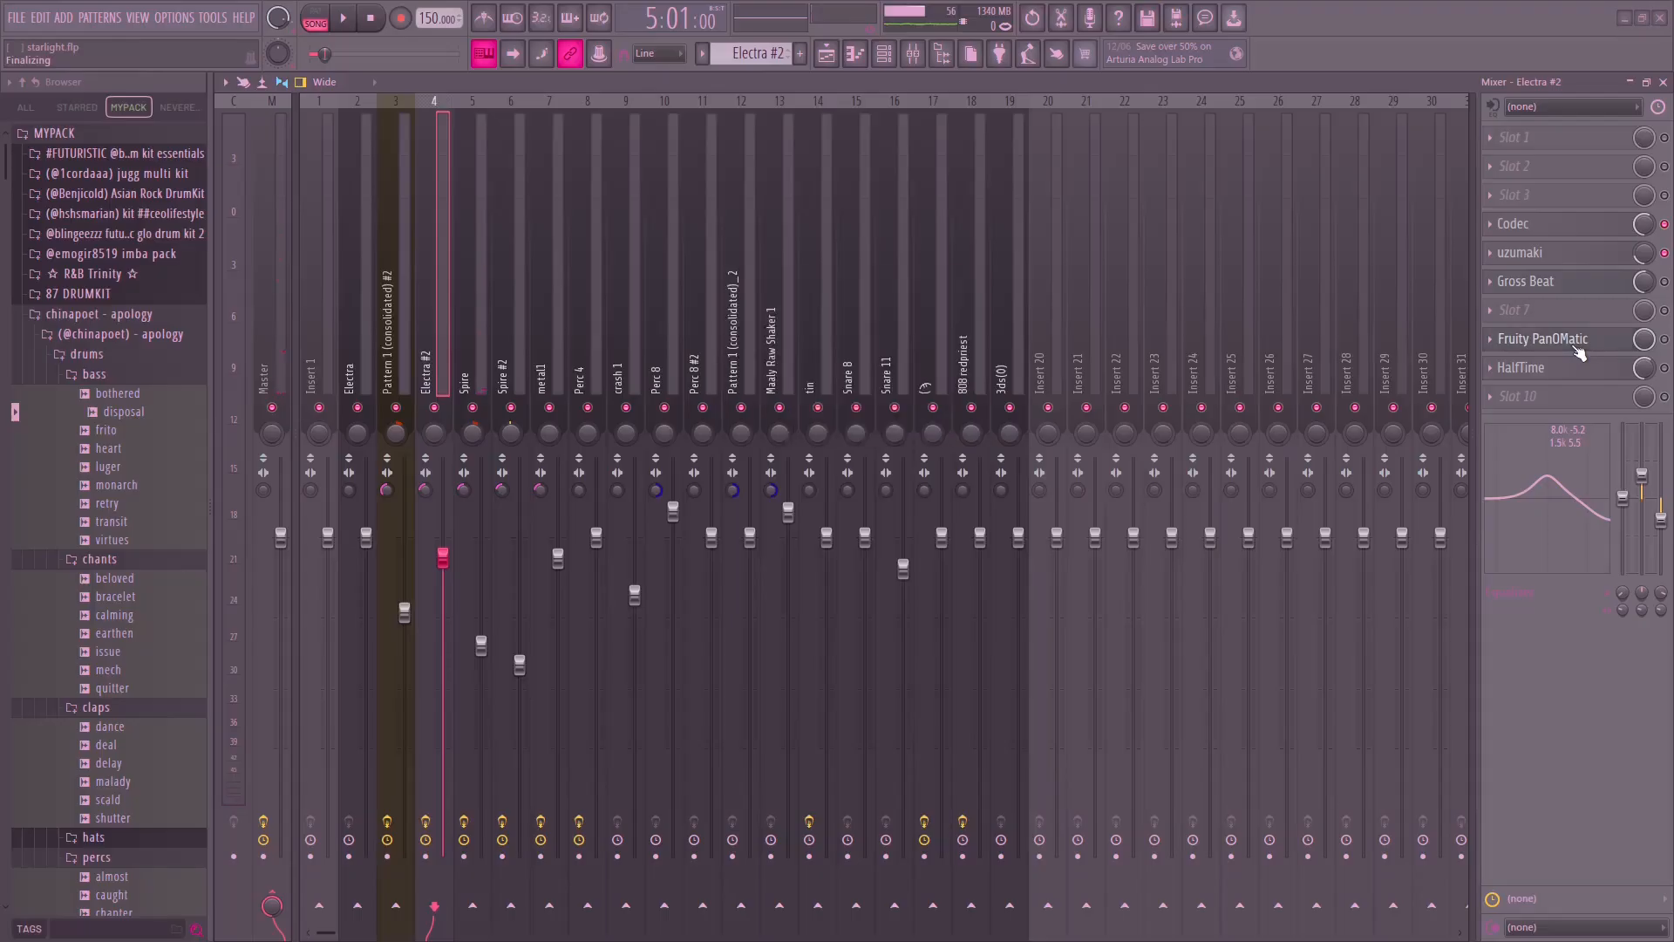
key(space)
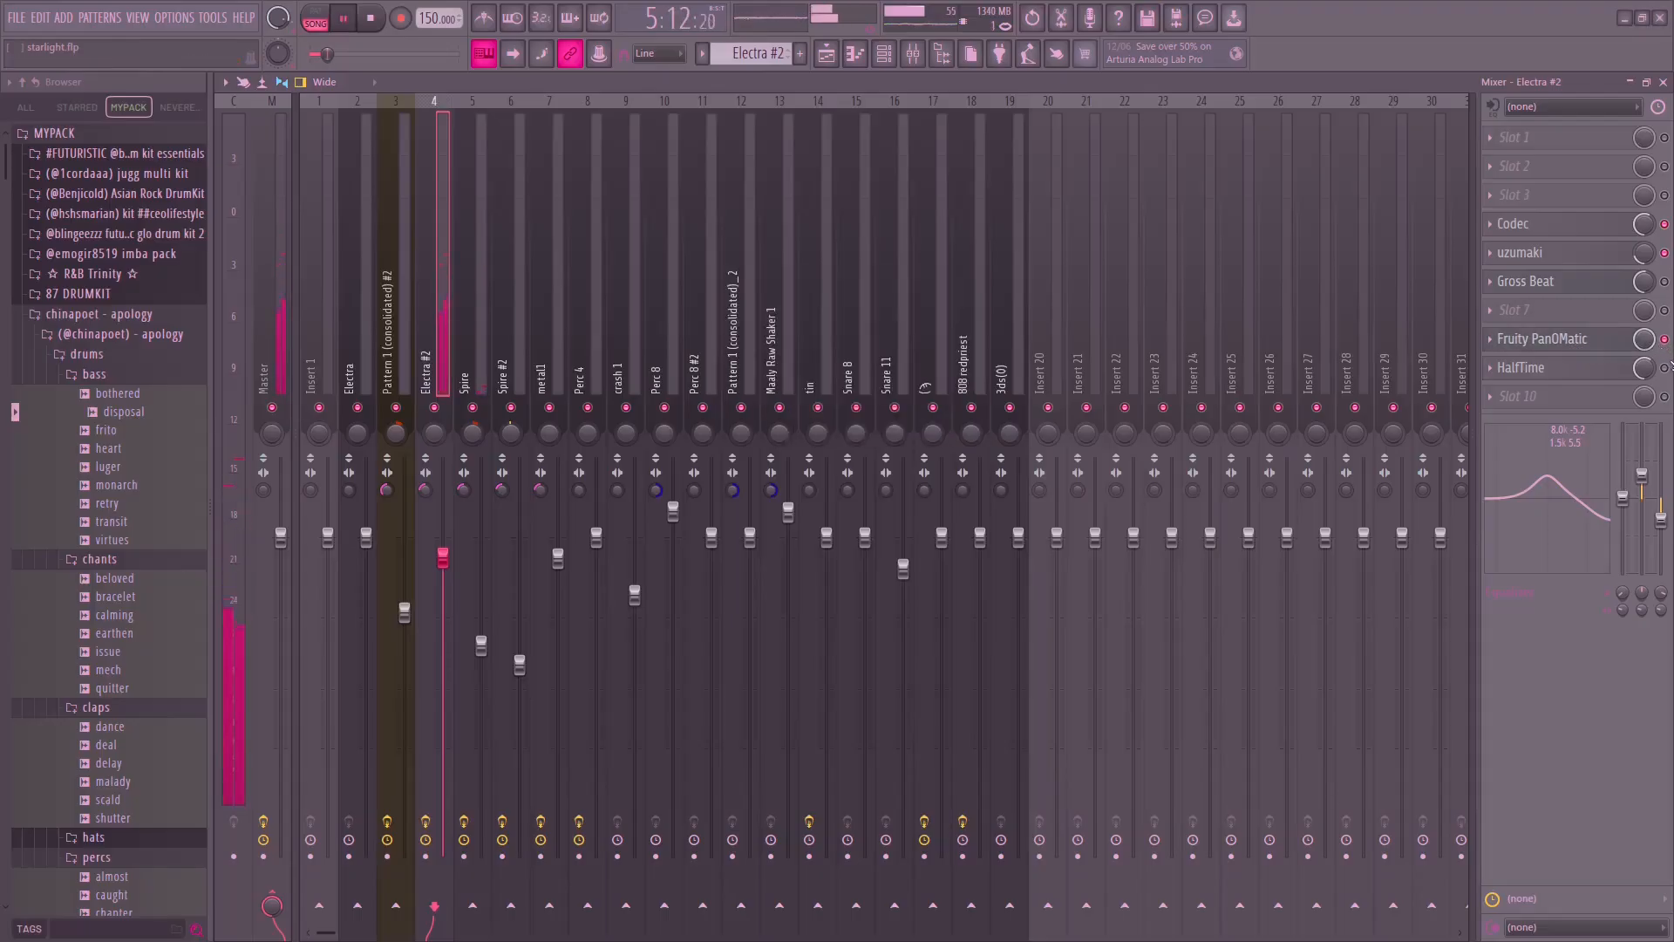
Inspect the HalfTime settings on the Electra #2 track during playback, stop playback and close the plugin.
click(1586, 370)
drag(362, 137, 1112, 290)
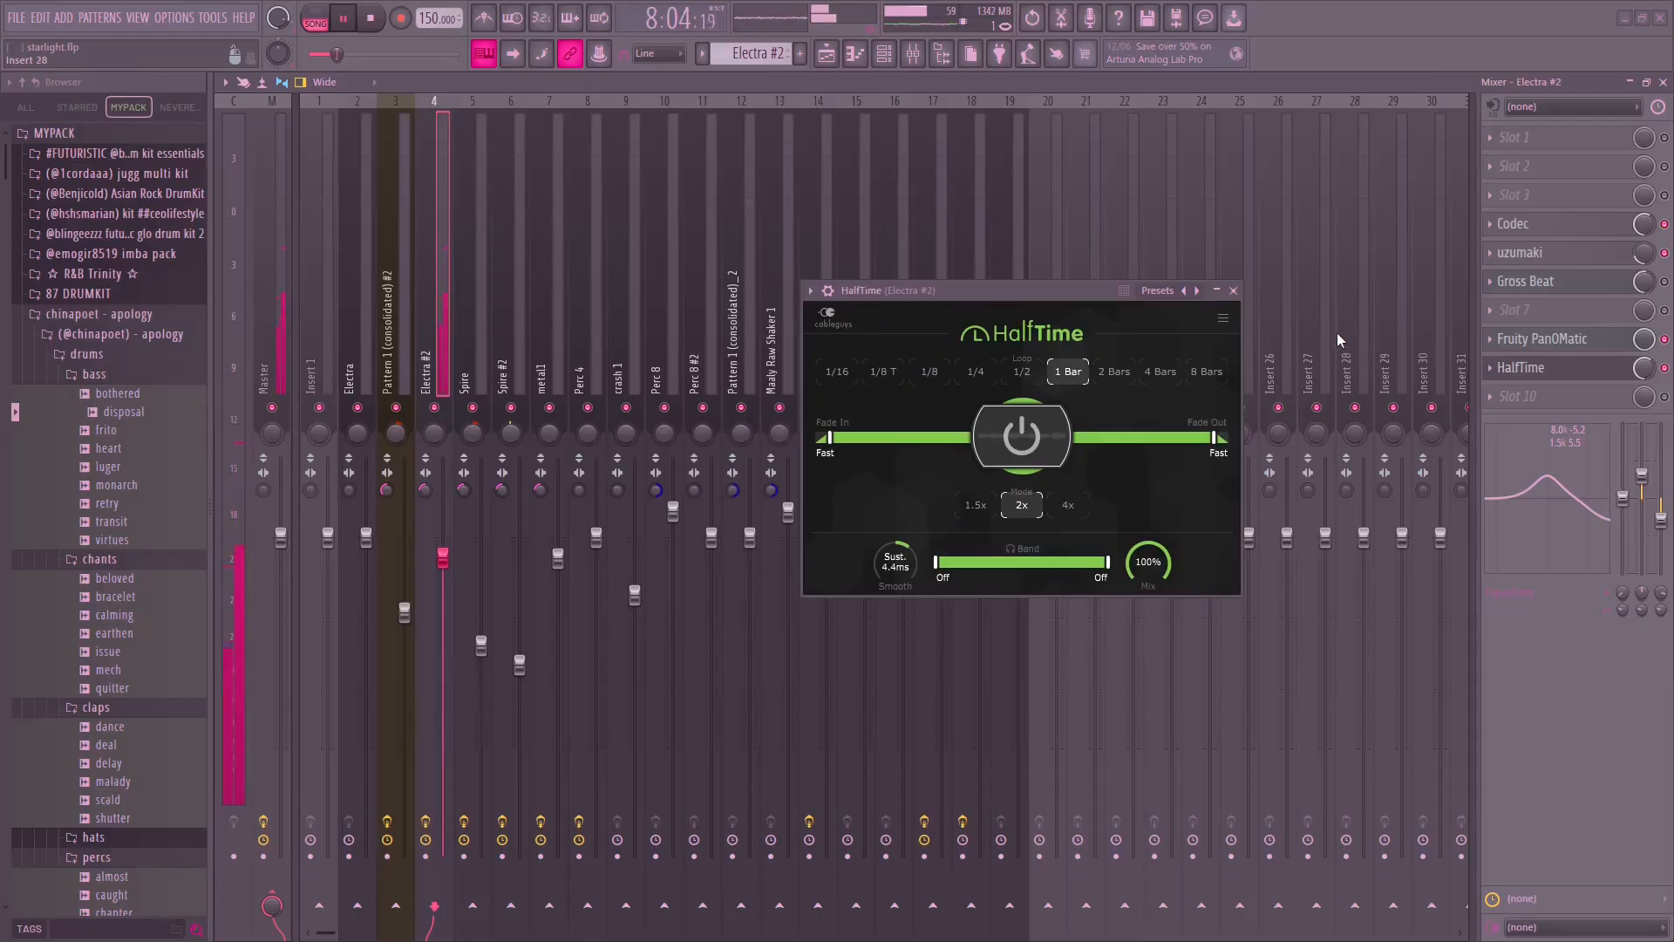
key(space)
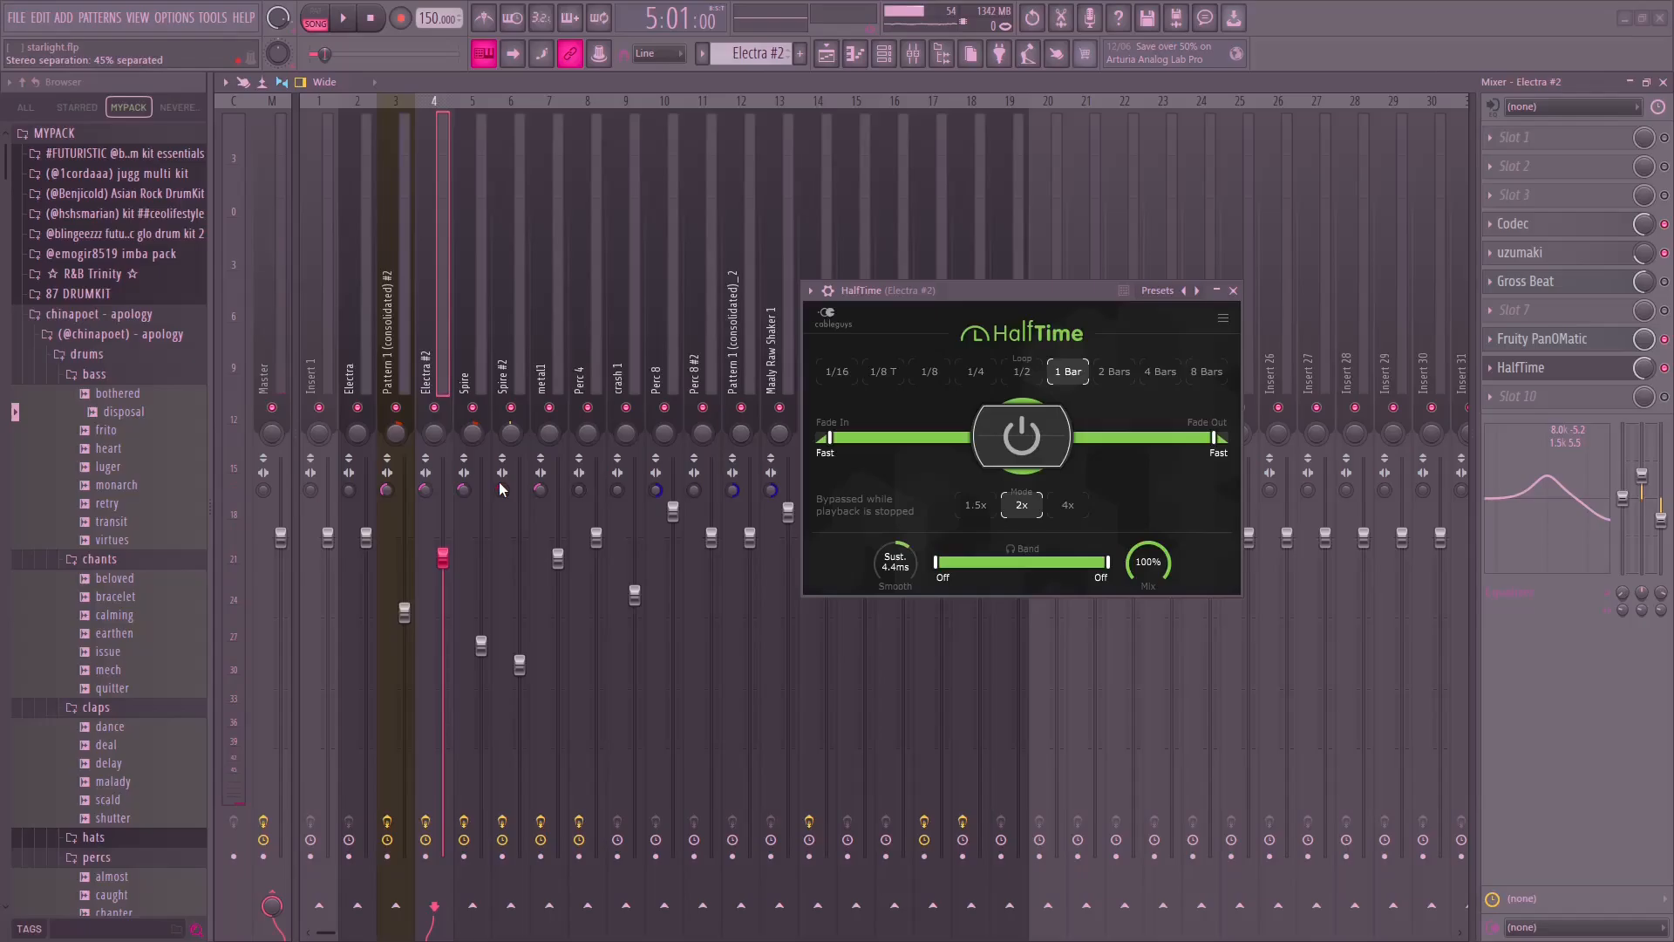
click(1232, 290)
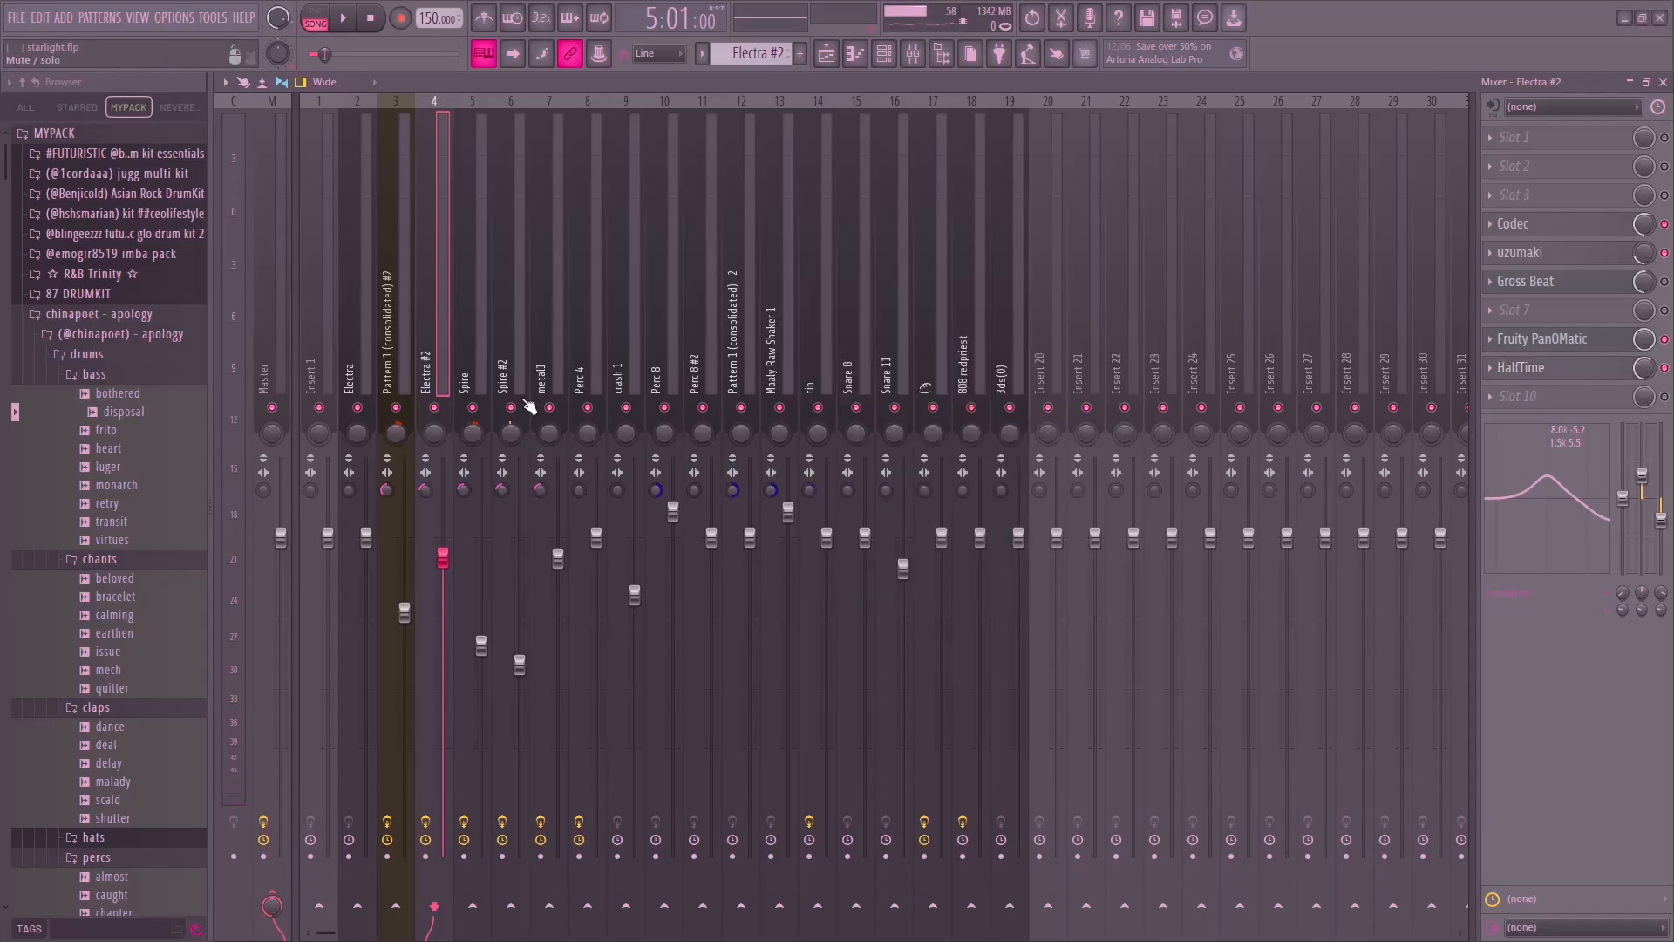
Solo the playlist track holding the Spire #2 melody and open its clip in the piano roll.
click(826, 53)
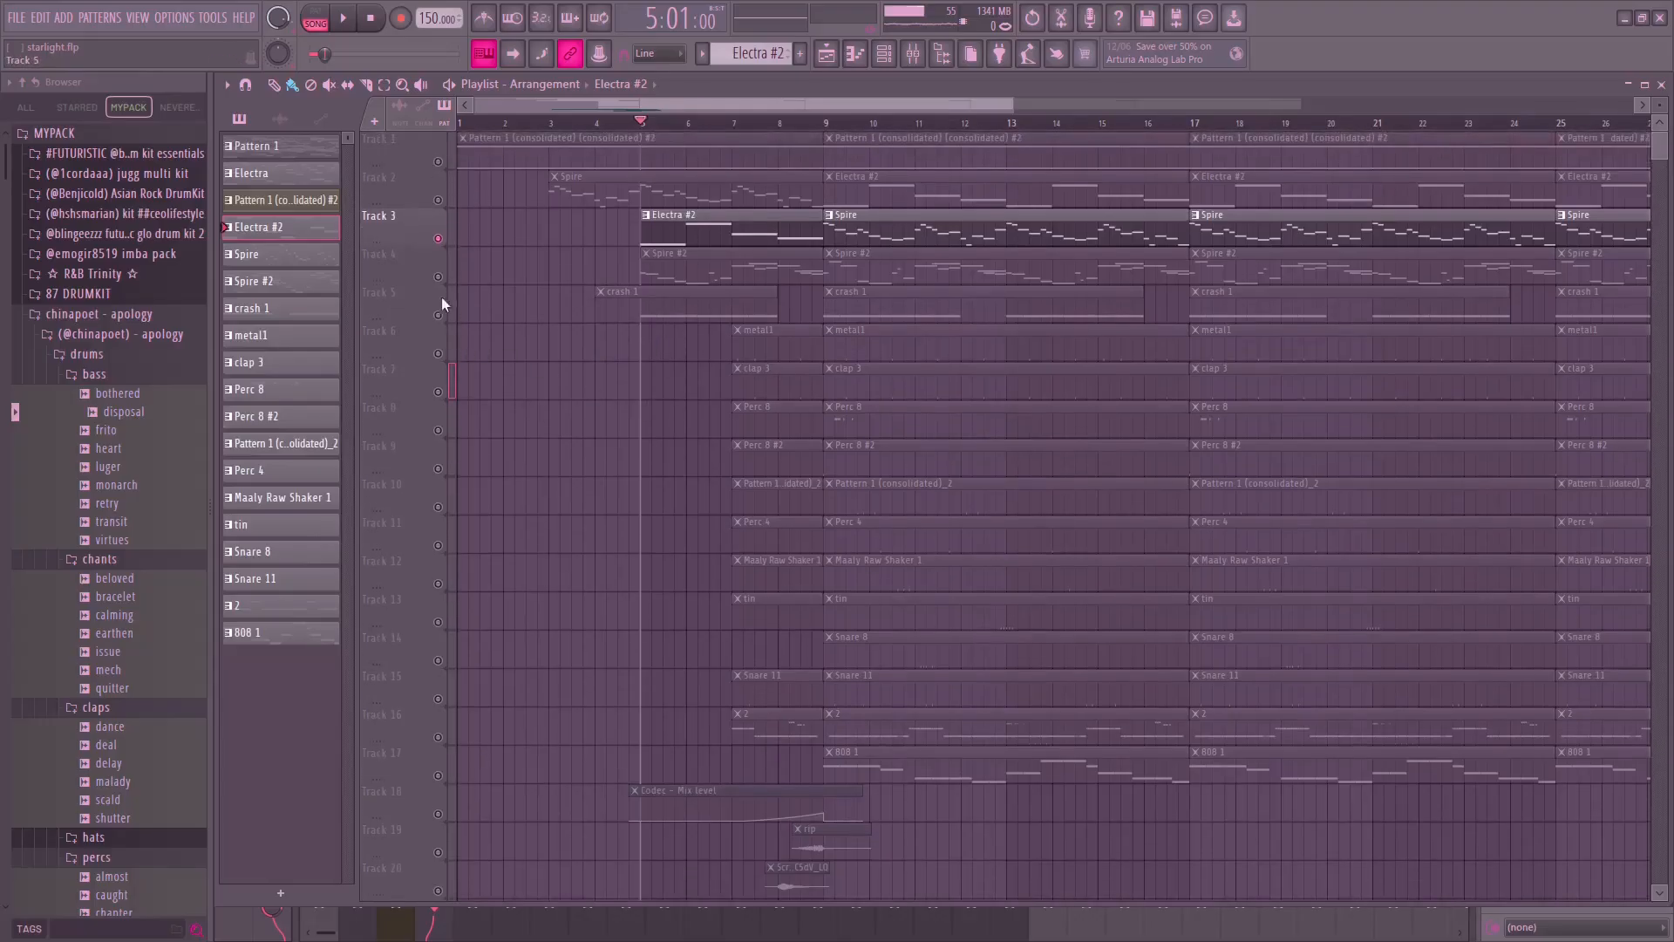
right_click(438, 278)
double_click(685, 277)
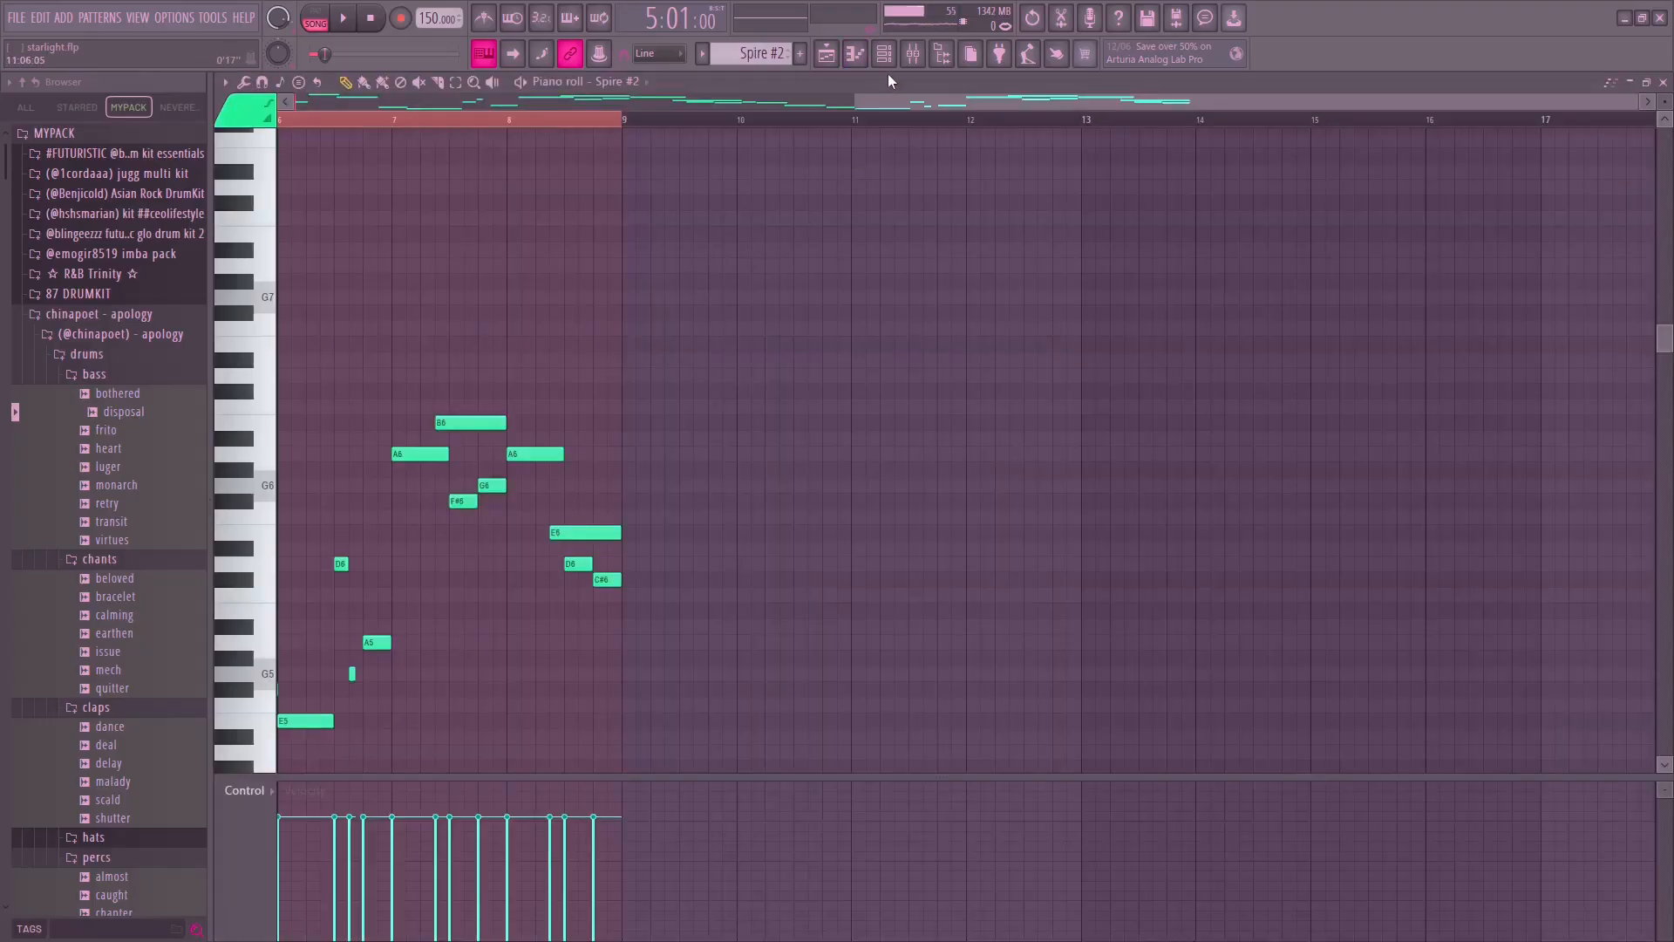
Open the Spire #2 synth from the channel rack, audition a few notes, look at its preset and close the plugin.
key(F6)
click(578, 349)
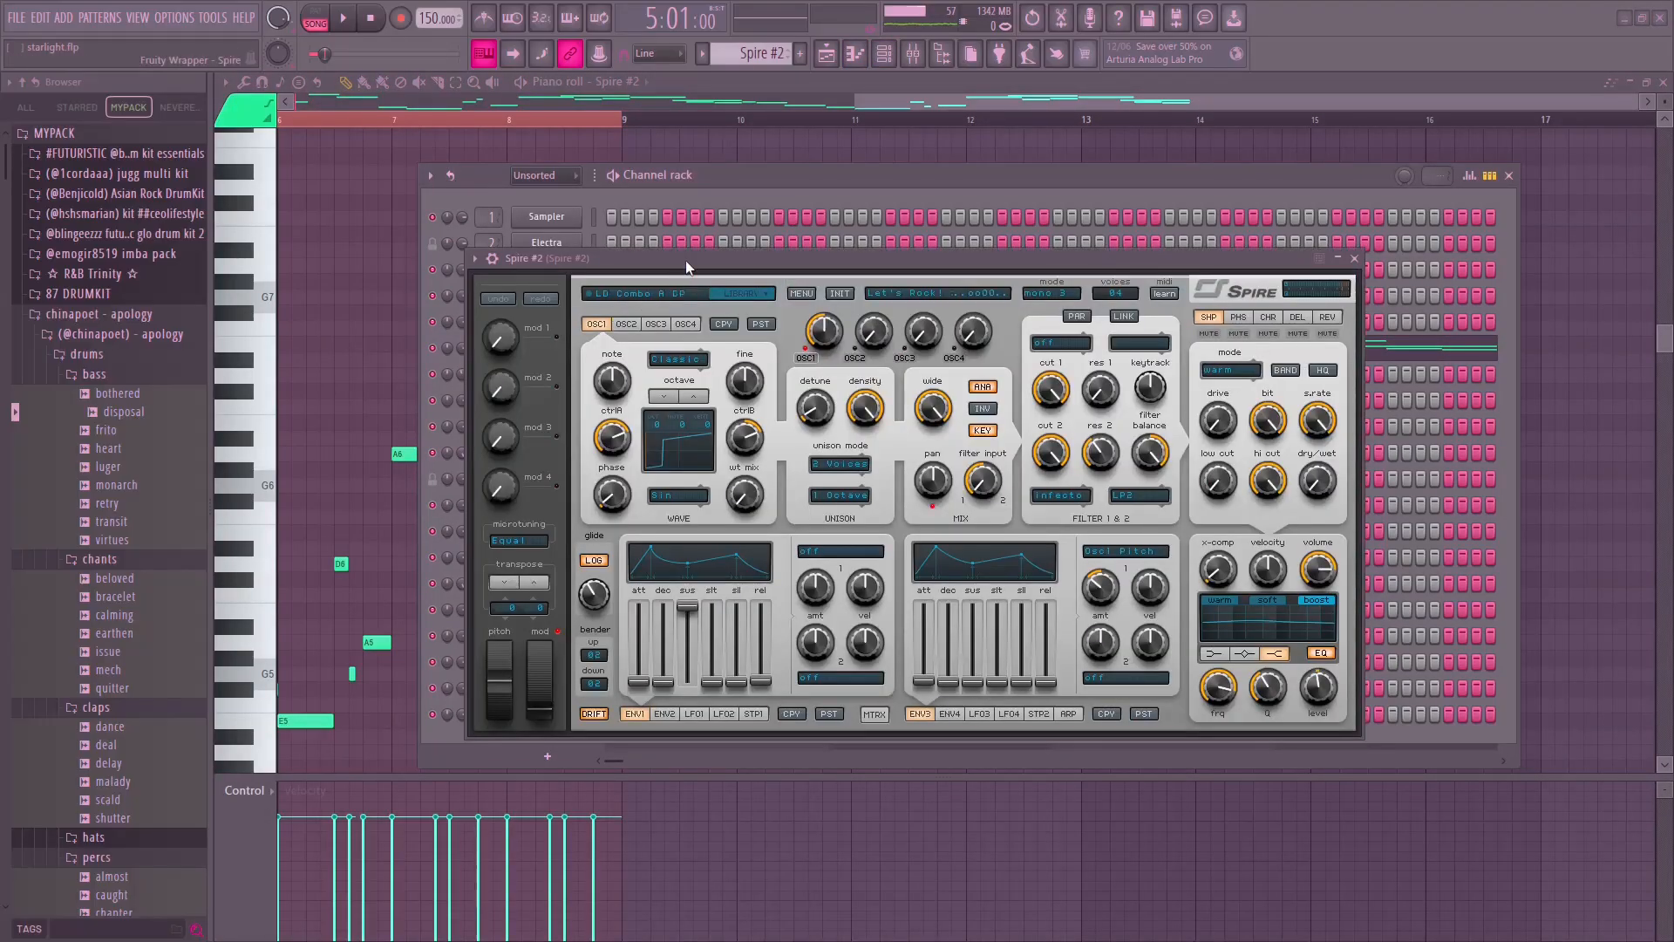
key(v)
key(b)
key(c)
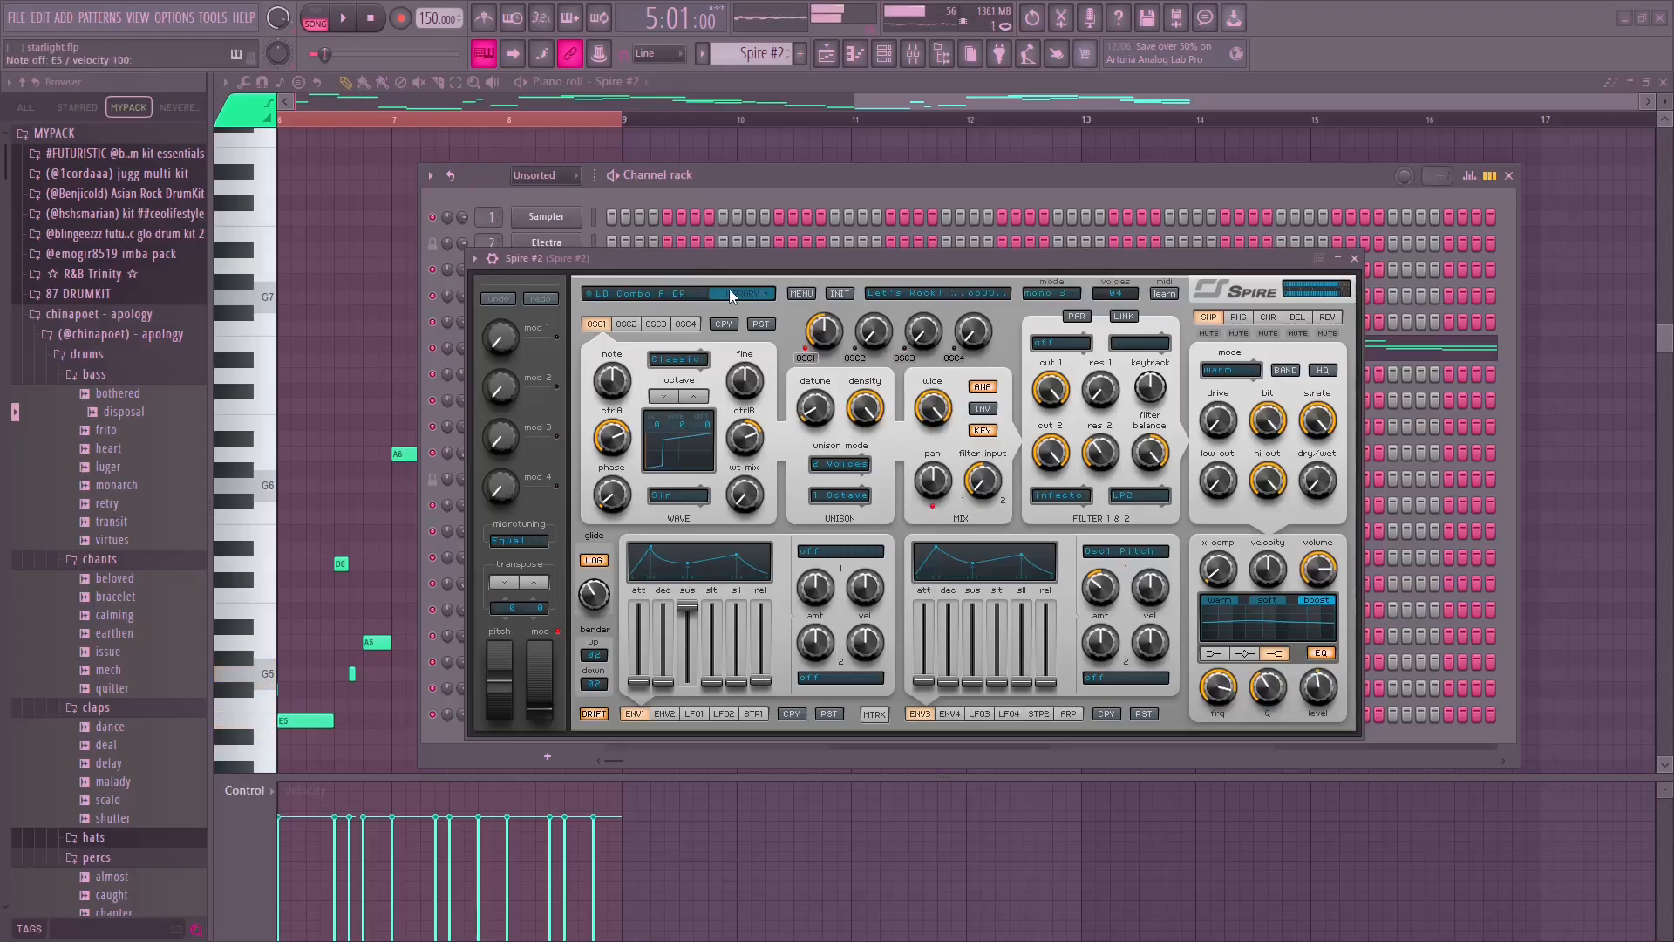
click(739, 293)
click(1354, 258)
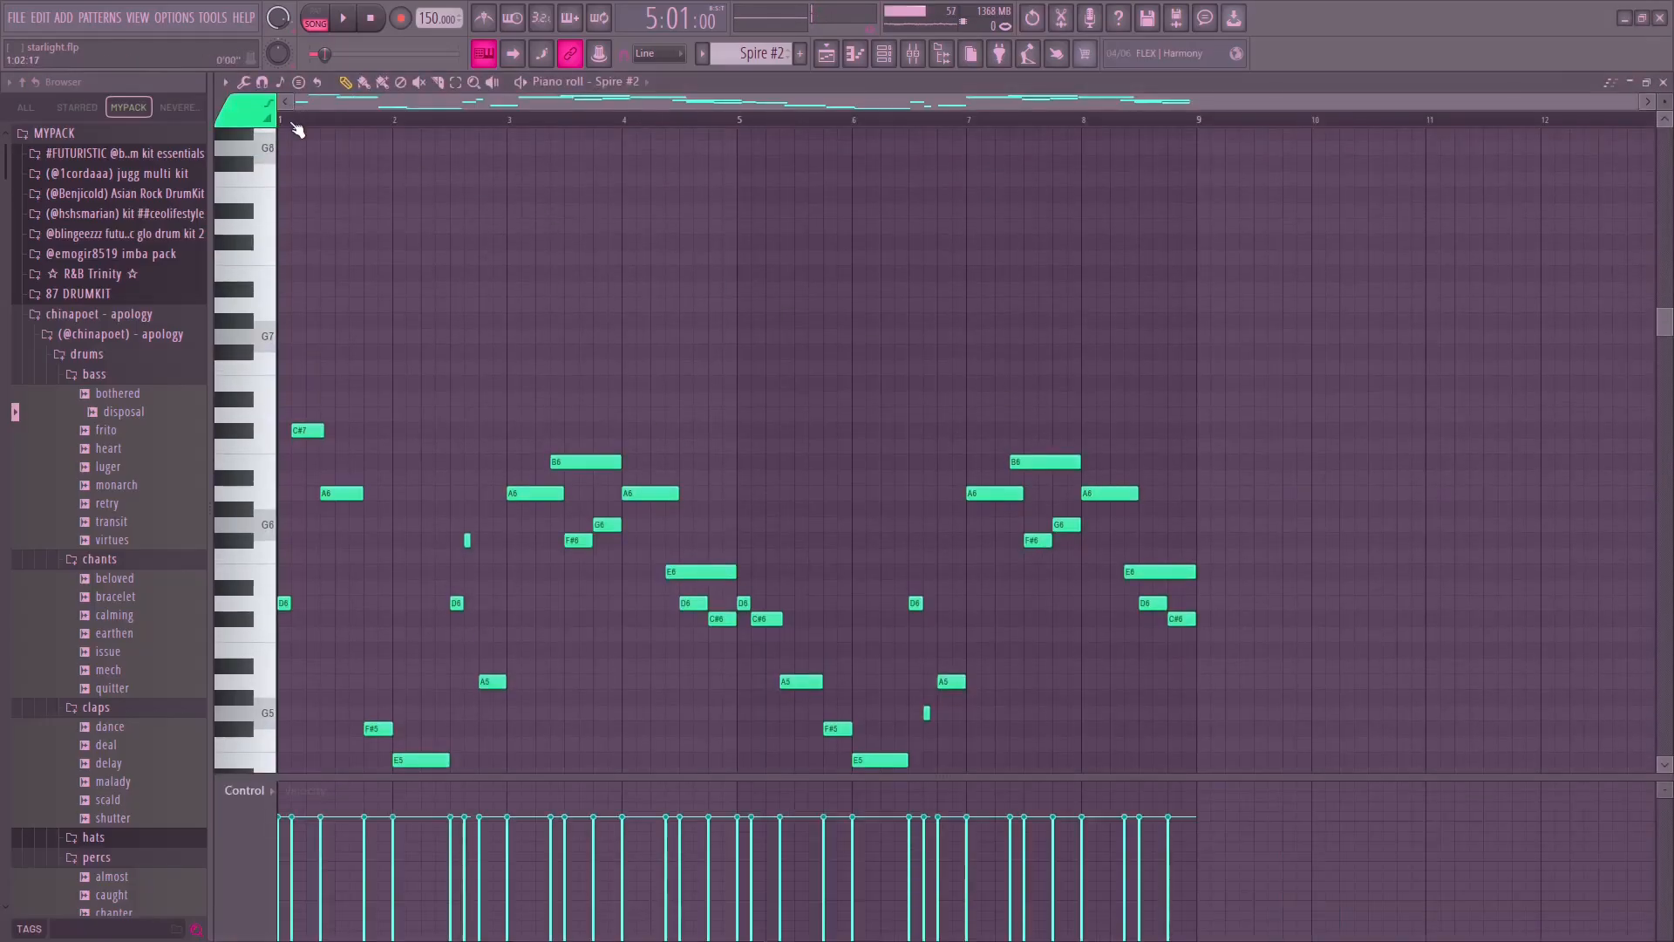
Switch to pattern mode, play the Spire #2 melody in the piano roll and examine its notes.
scroll(497, 190, down, 3)
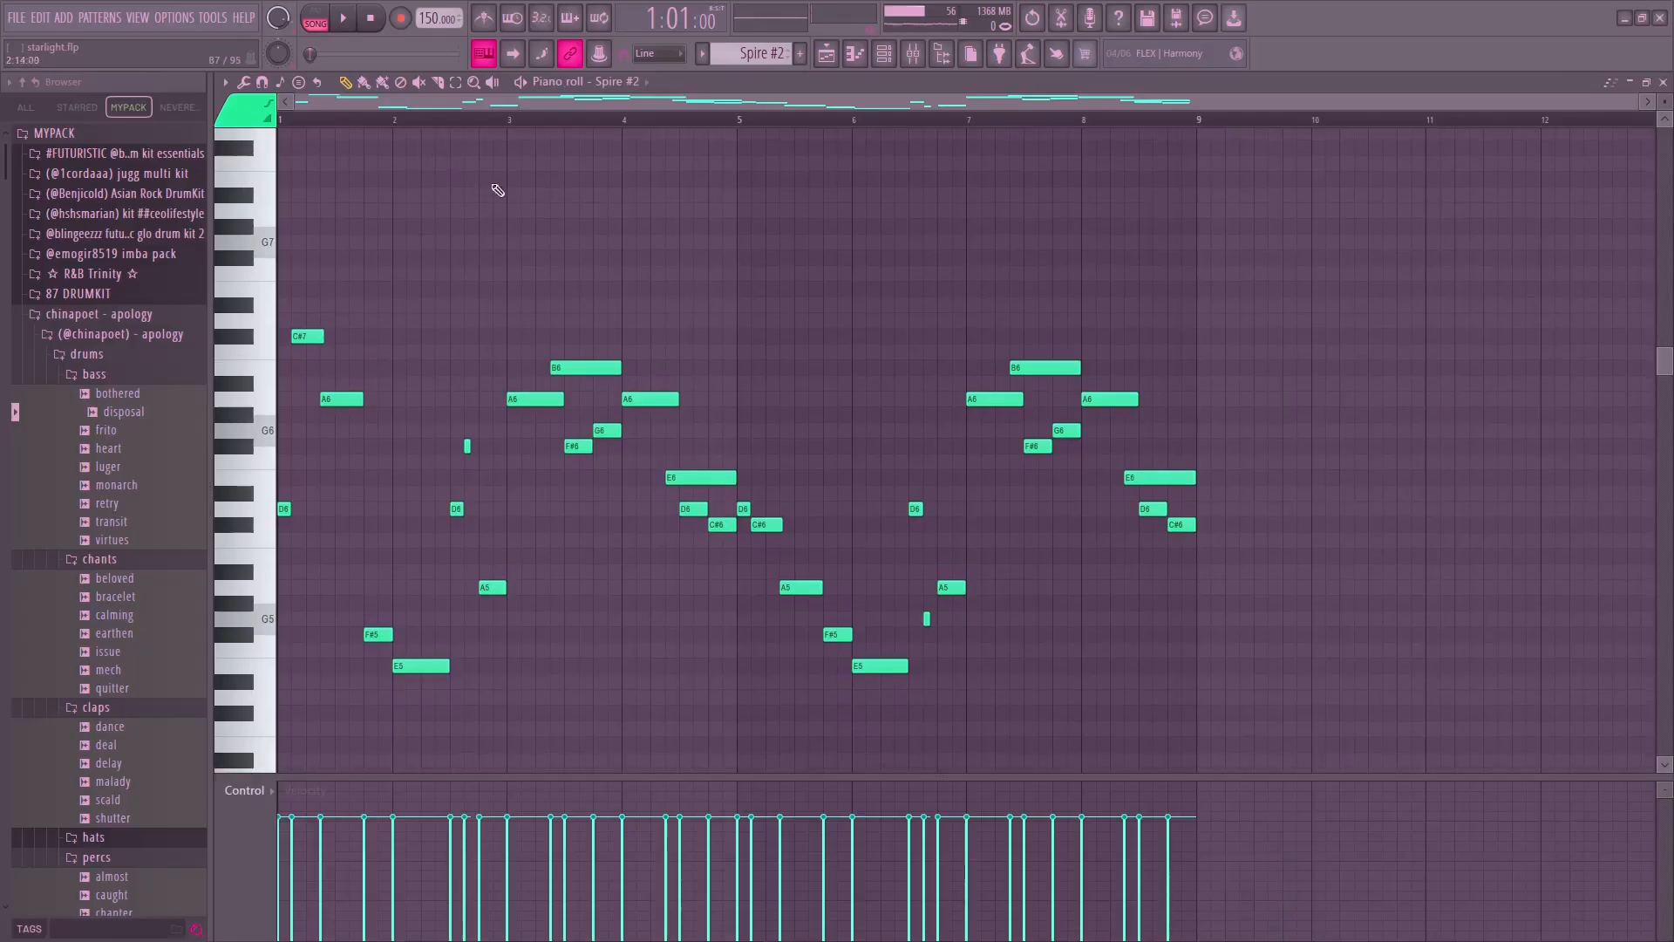
click(325, 12)
key(space)
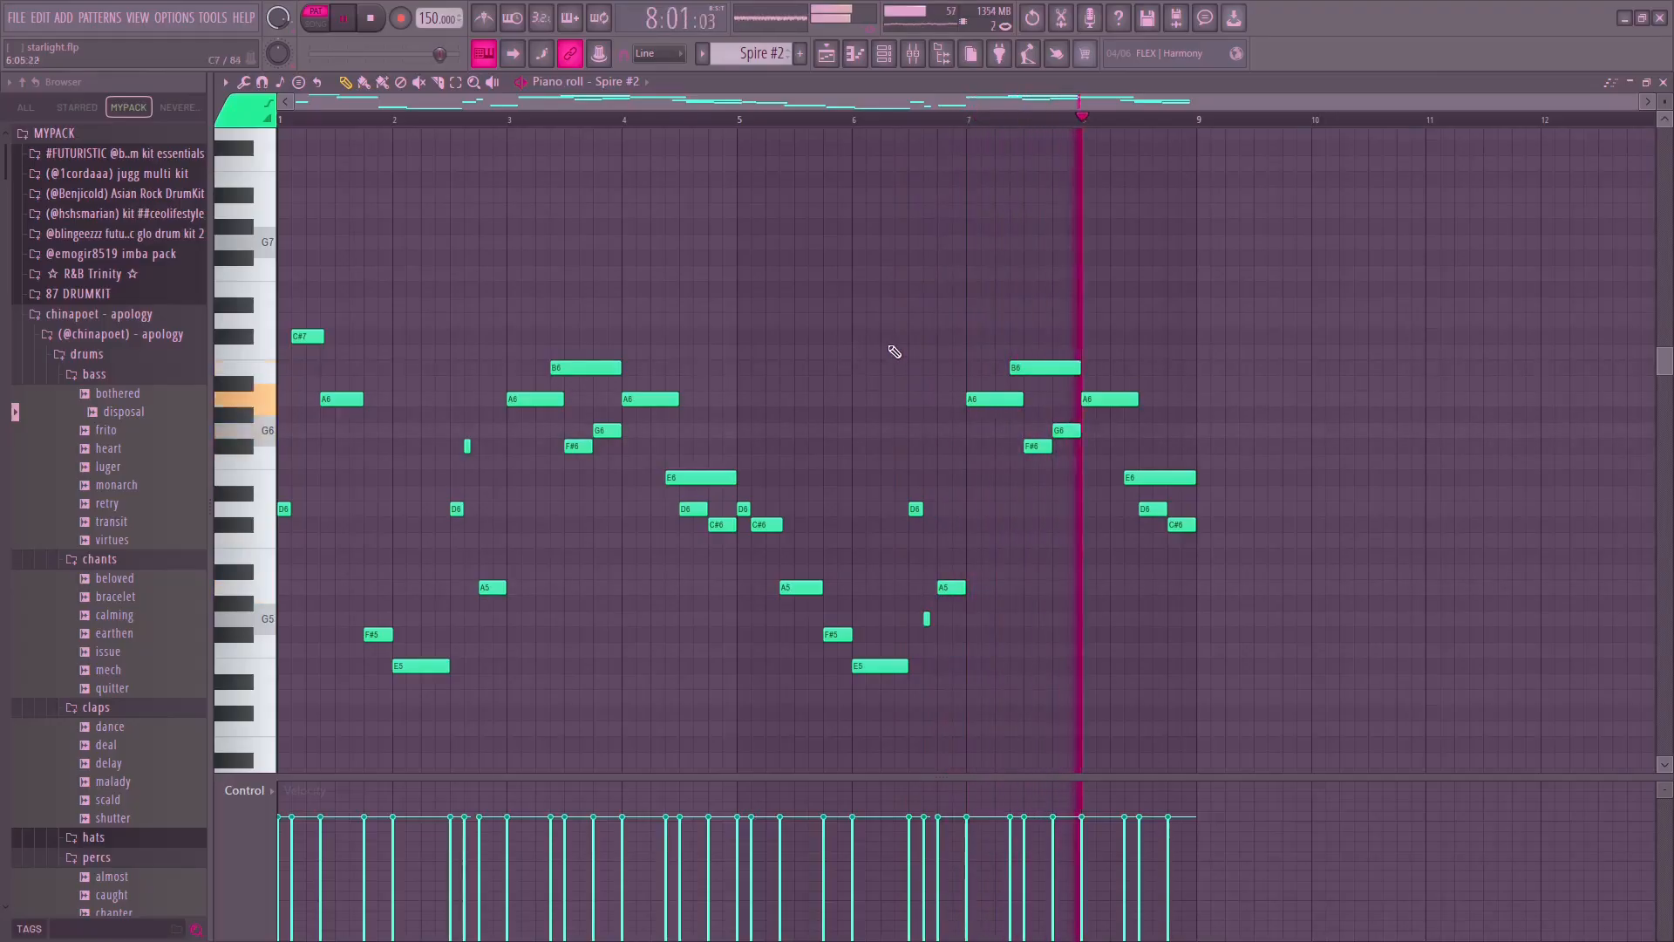
key(space)
scroll(393, 319, up, 3)
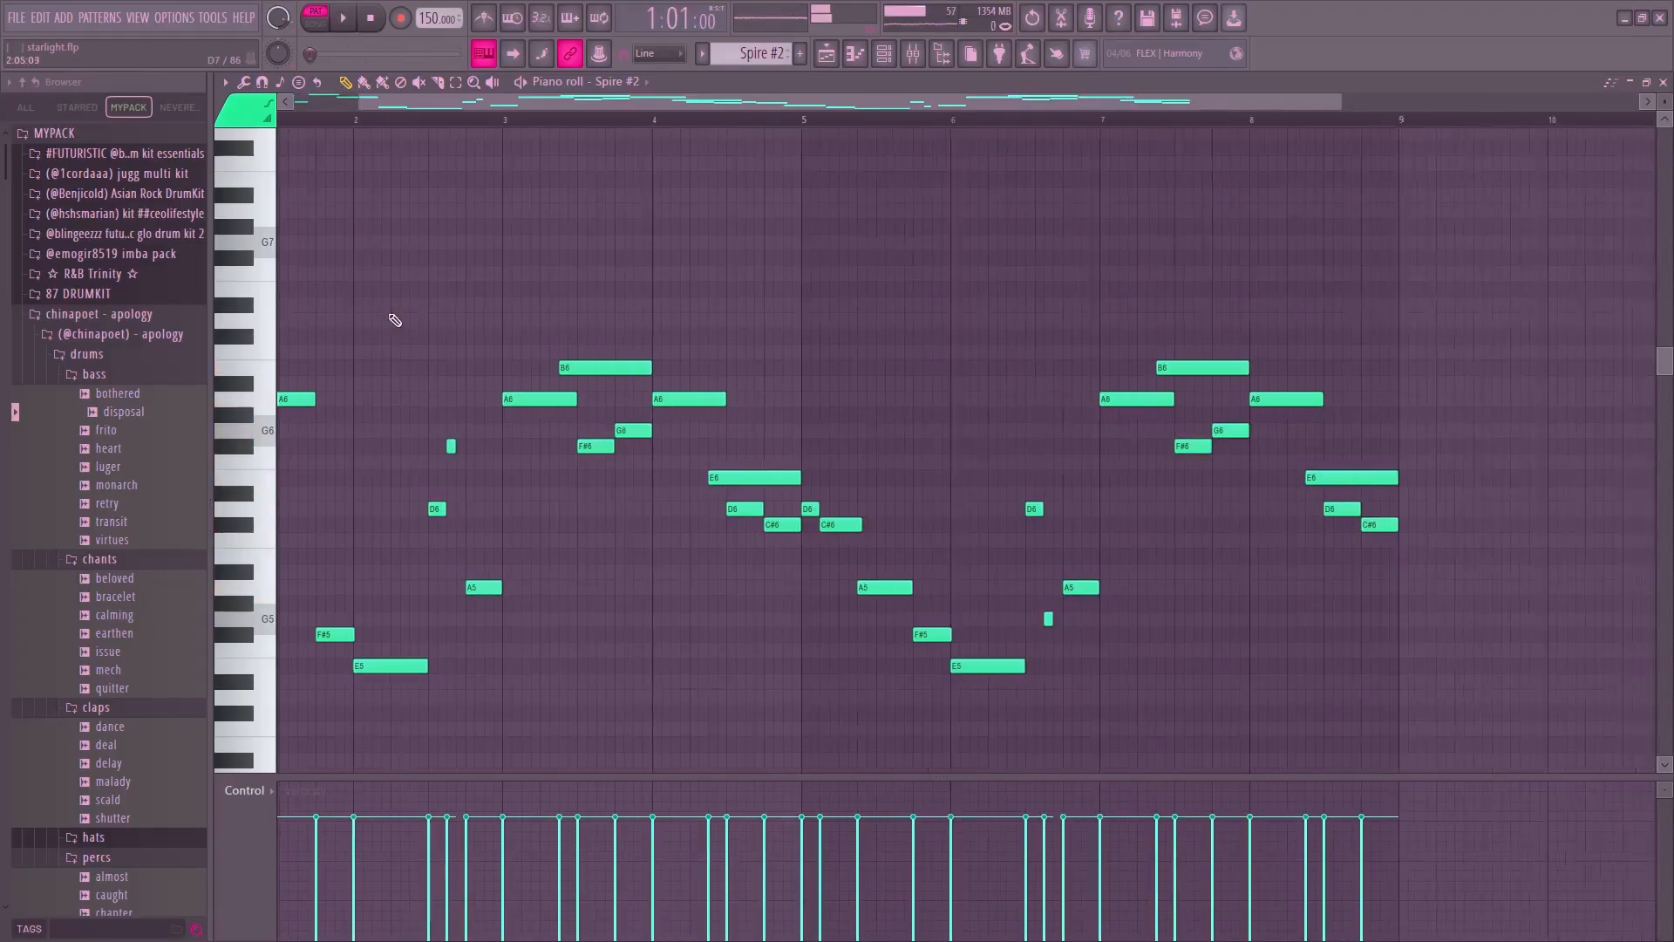
scroll(581, 288, down, 3)
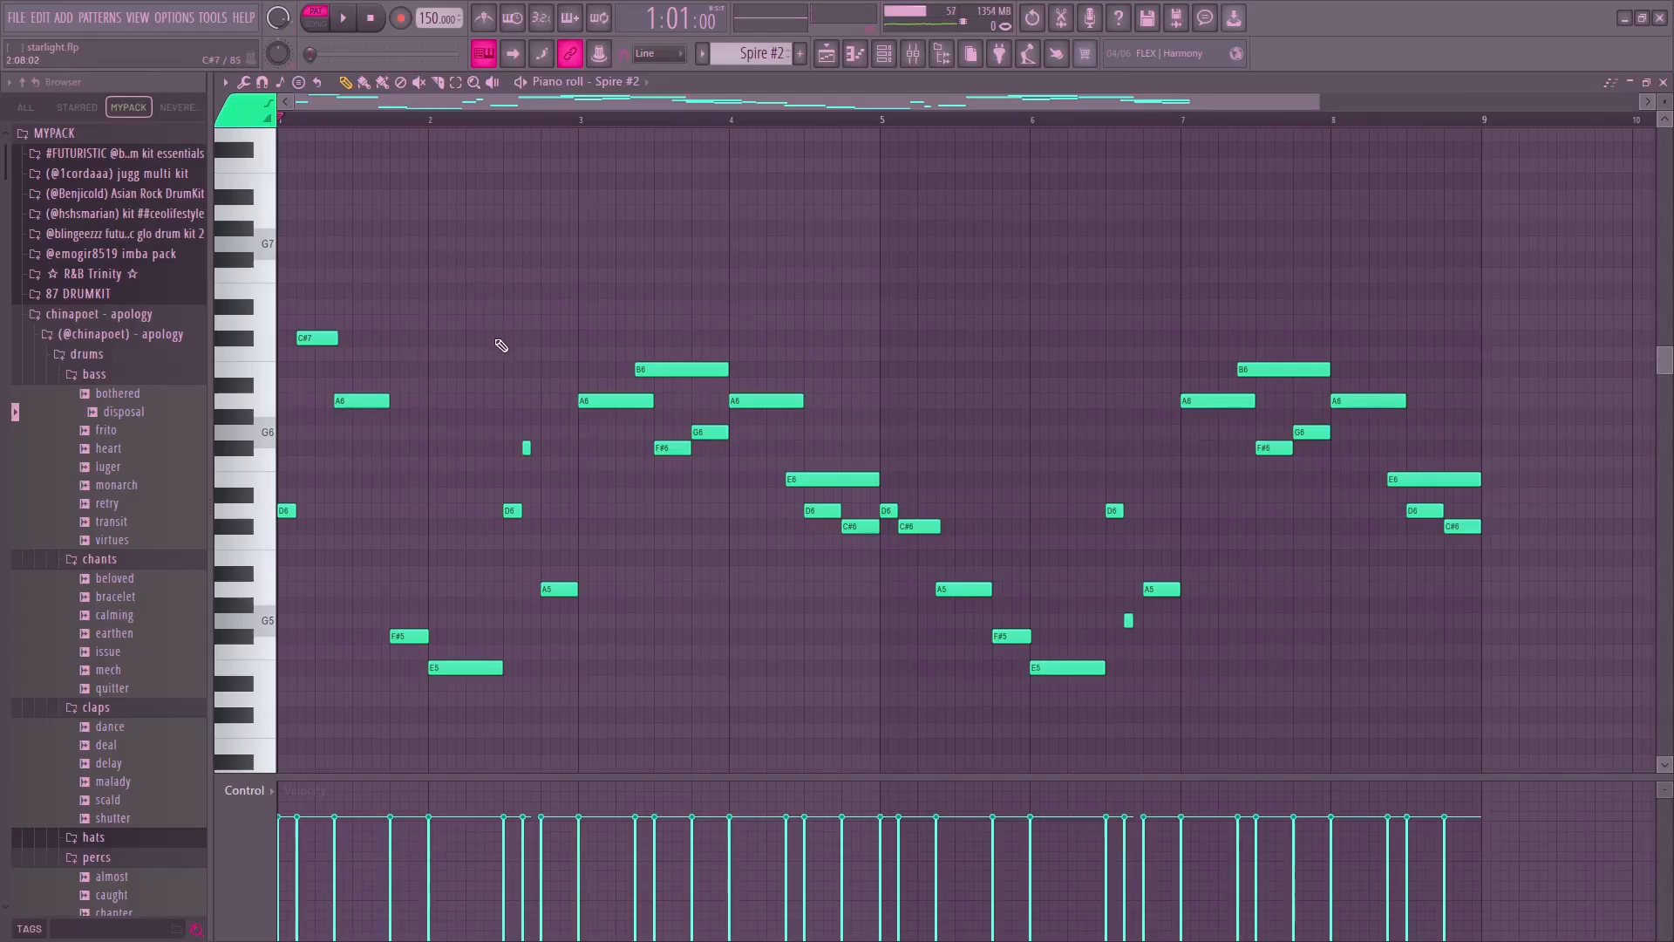
scroll(524, 336, down, 1)
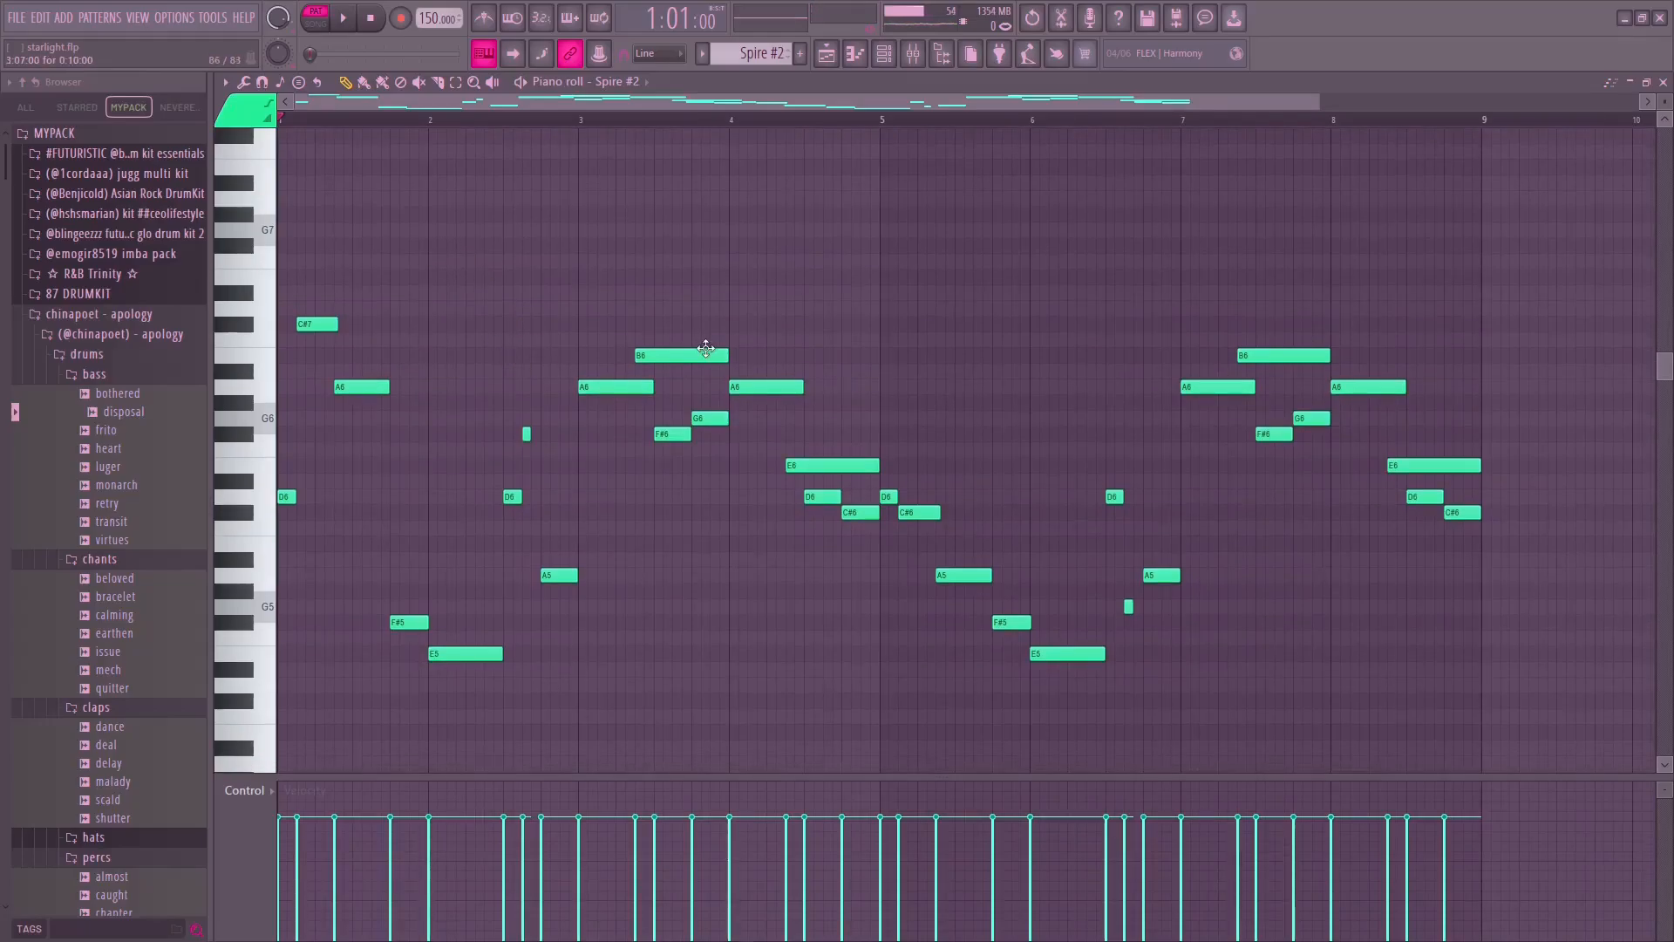
Transpose the Spire #2 notes down two octaves, play them briefly, and transpose them back up two octaves.
key(ctrl+Down)
key(ctrl+Down)
scroll(712, 356, down, 6)
key(space)
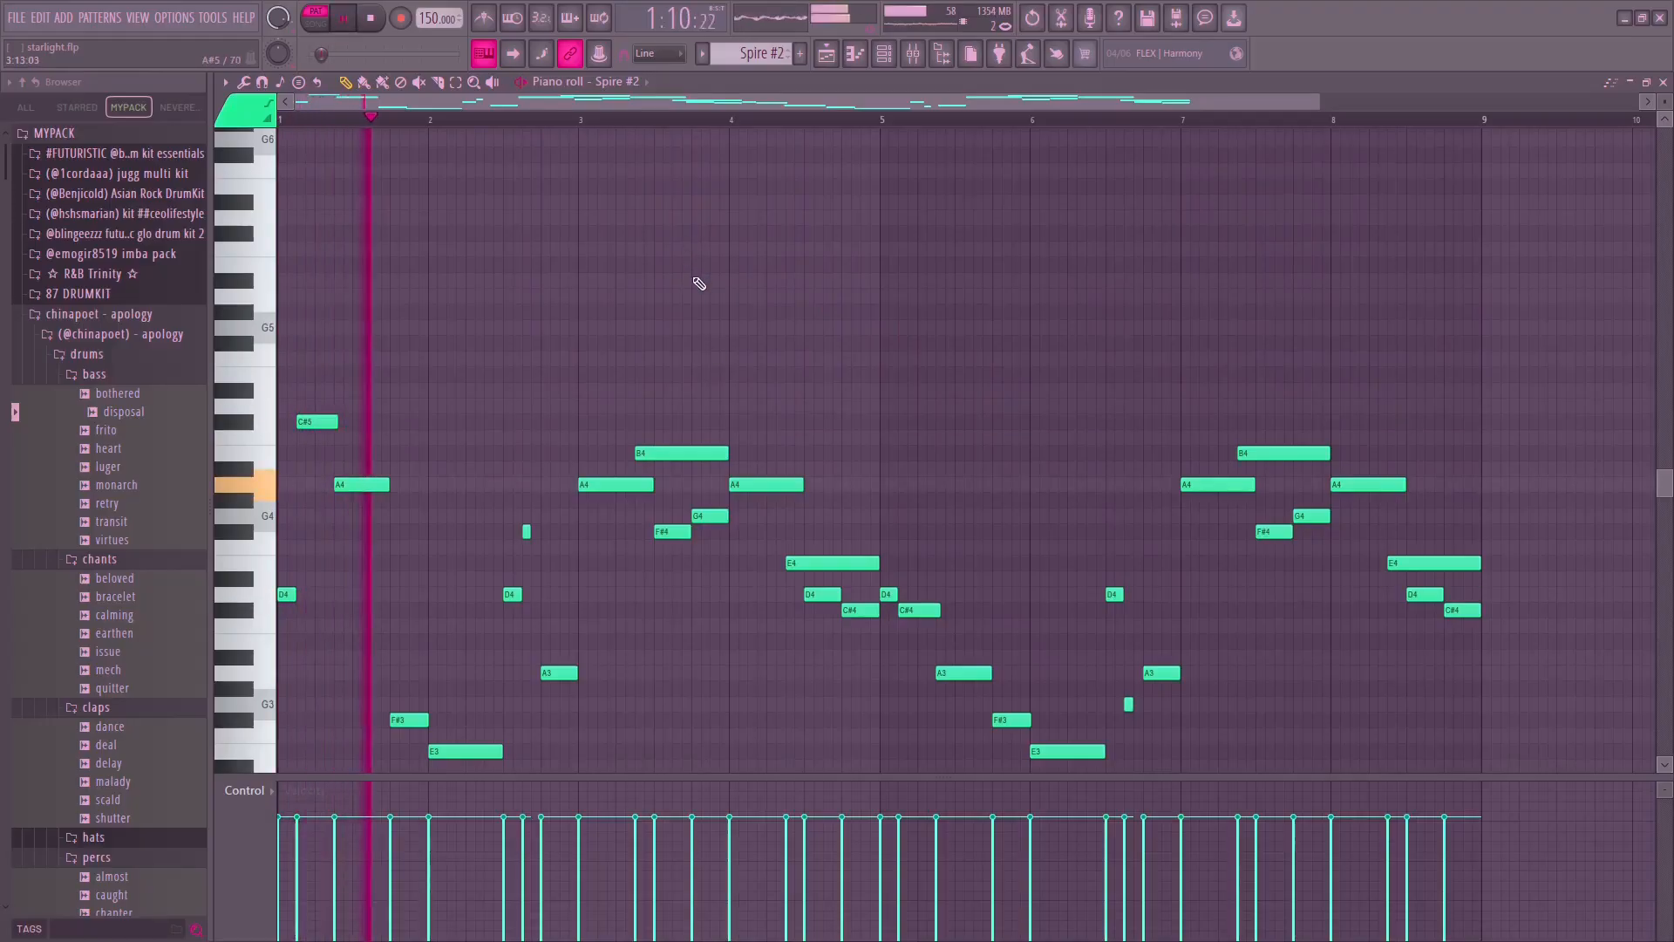
key(space)
key(ctrl+Up)
key(ctrl+Up)
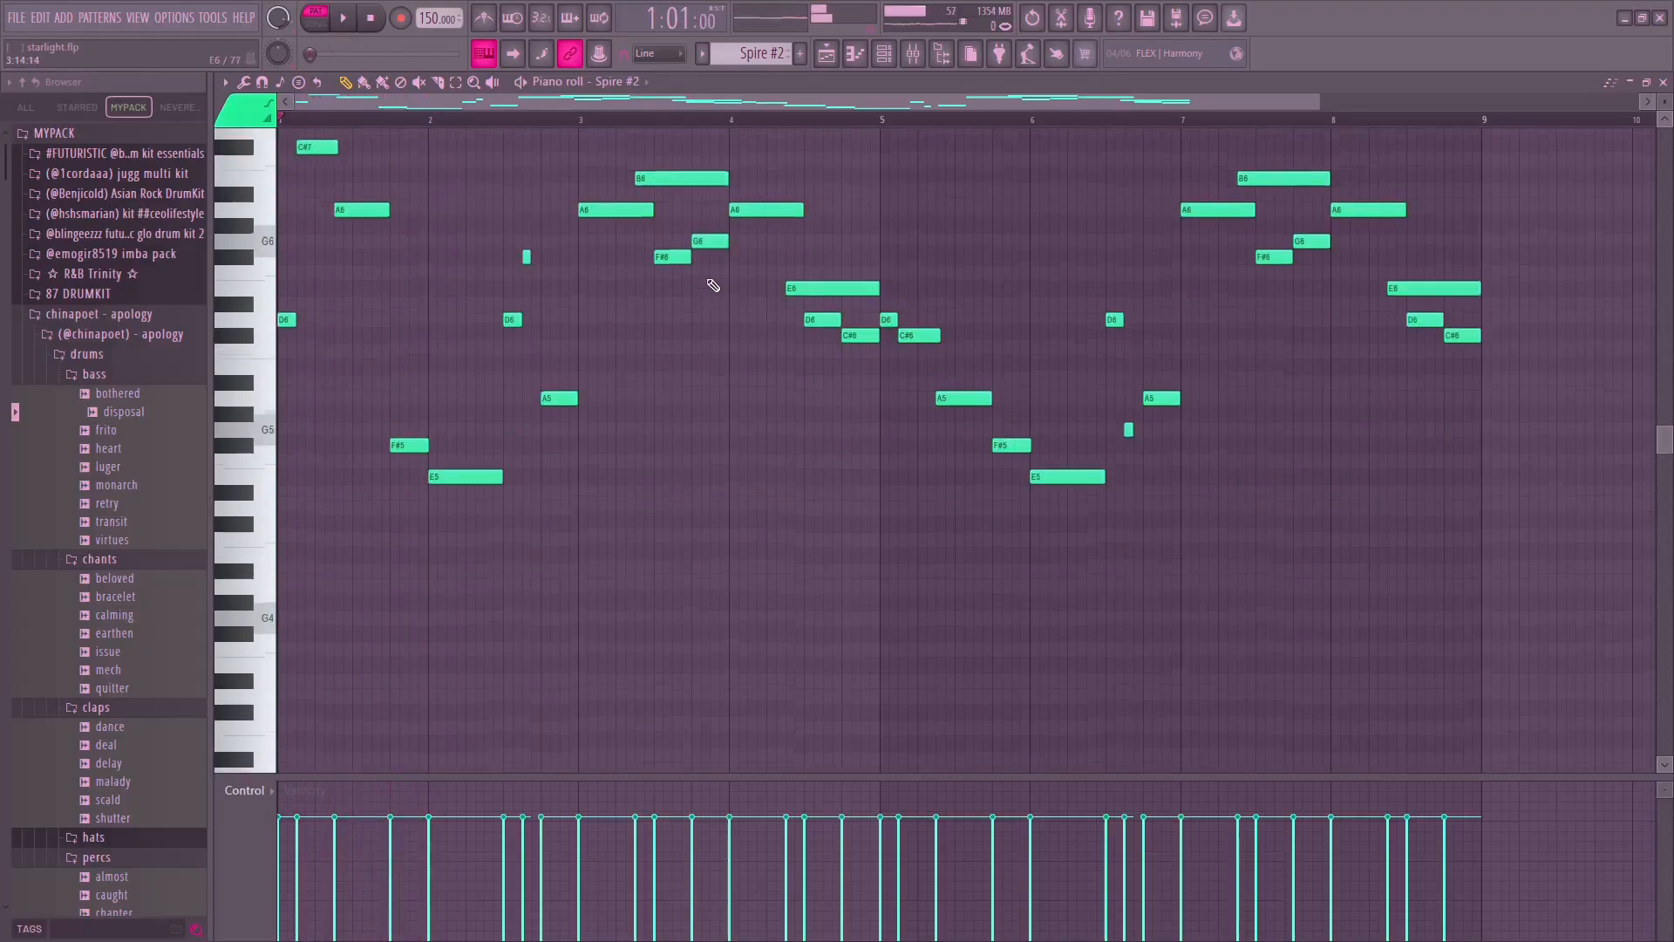
Try the first D6 note of the Spire #2 melody one octave higher, move it back down and deselect it.
scroll(501, 321, up, 3)
scroll(523, 331, down, 3)
scroll(446, 324, up, 3)
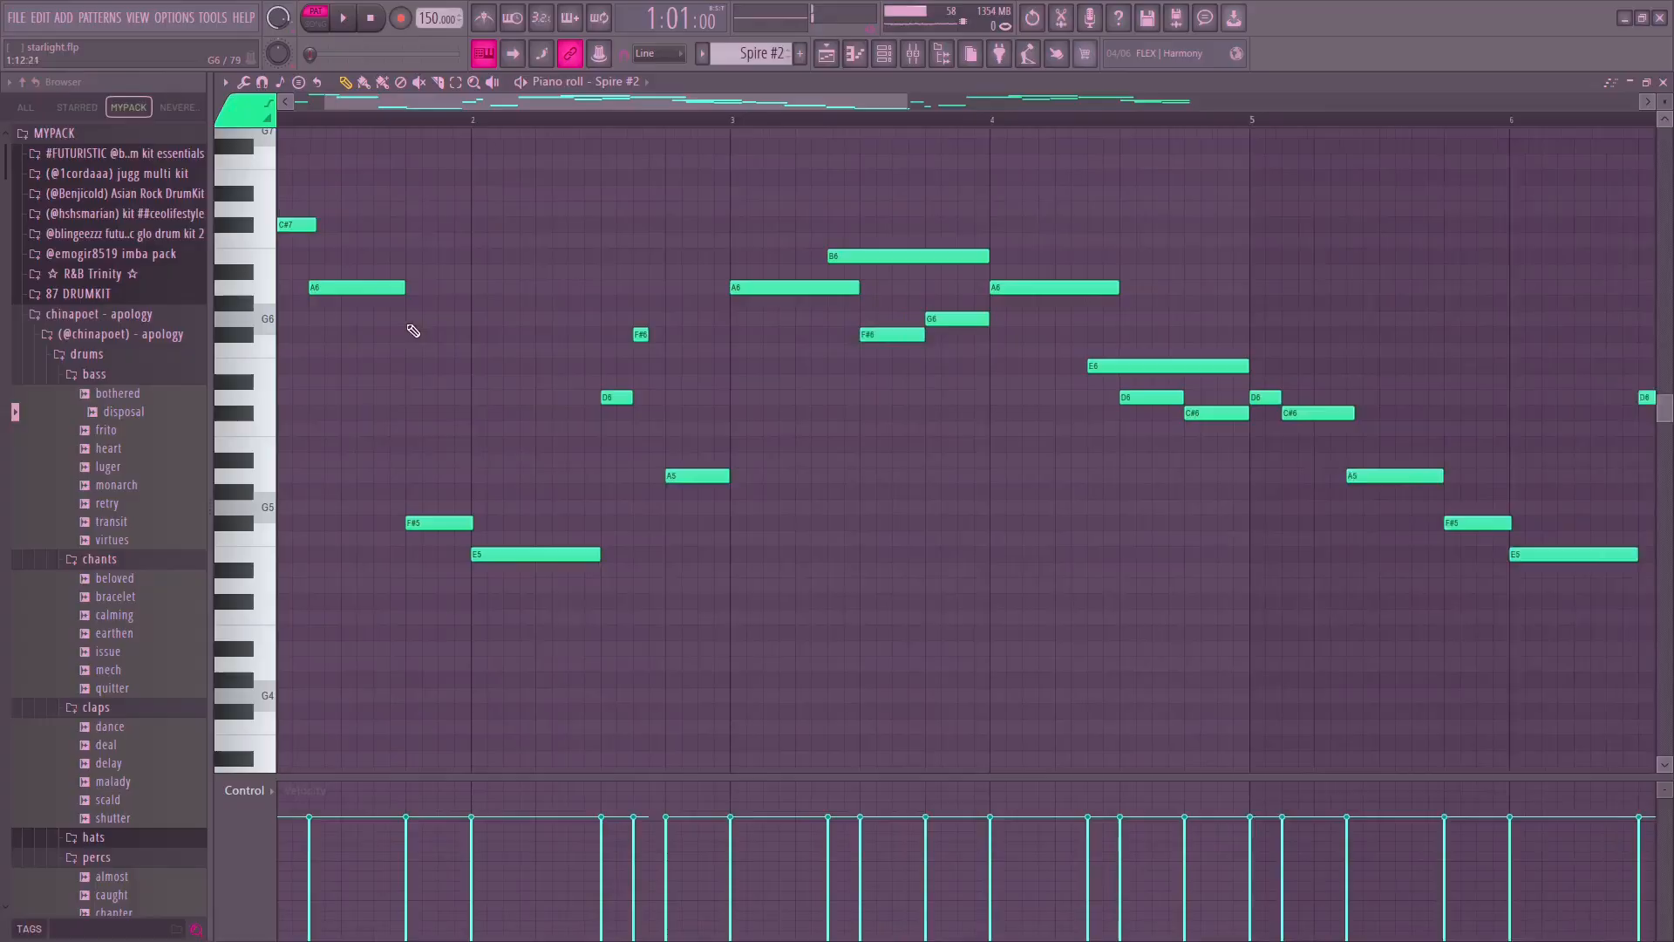
drag(412, 329, 591, 364)
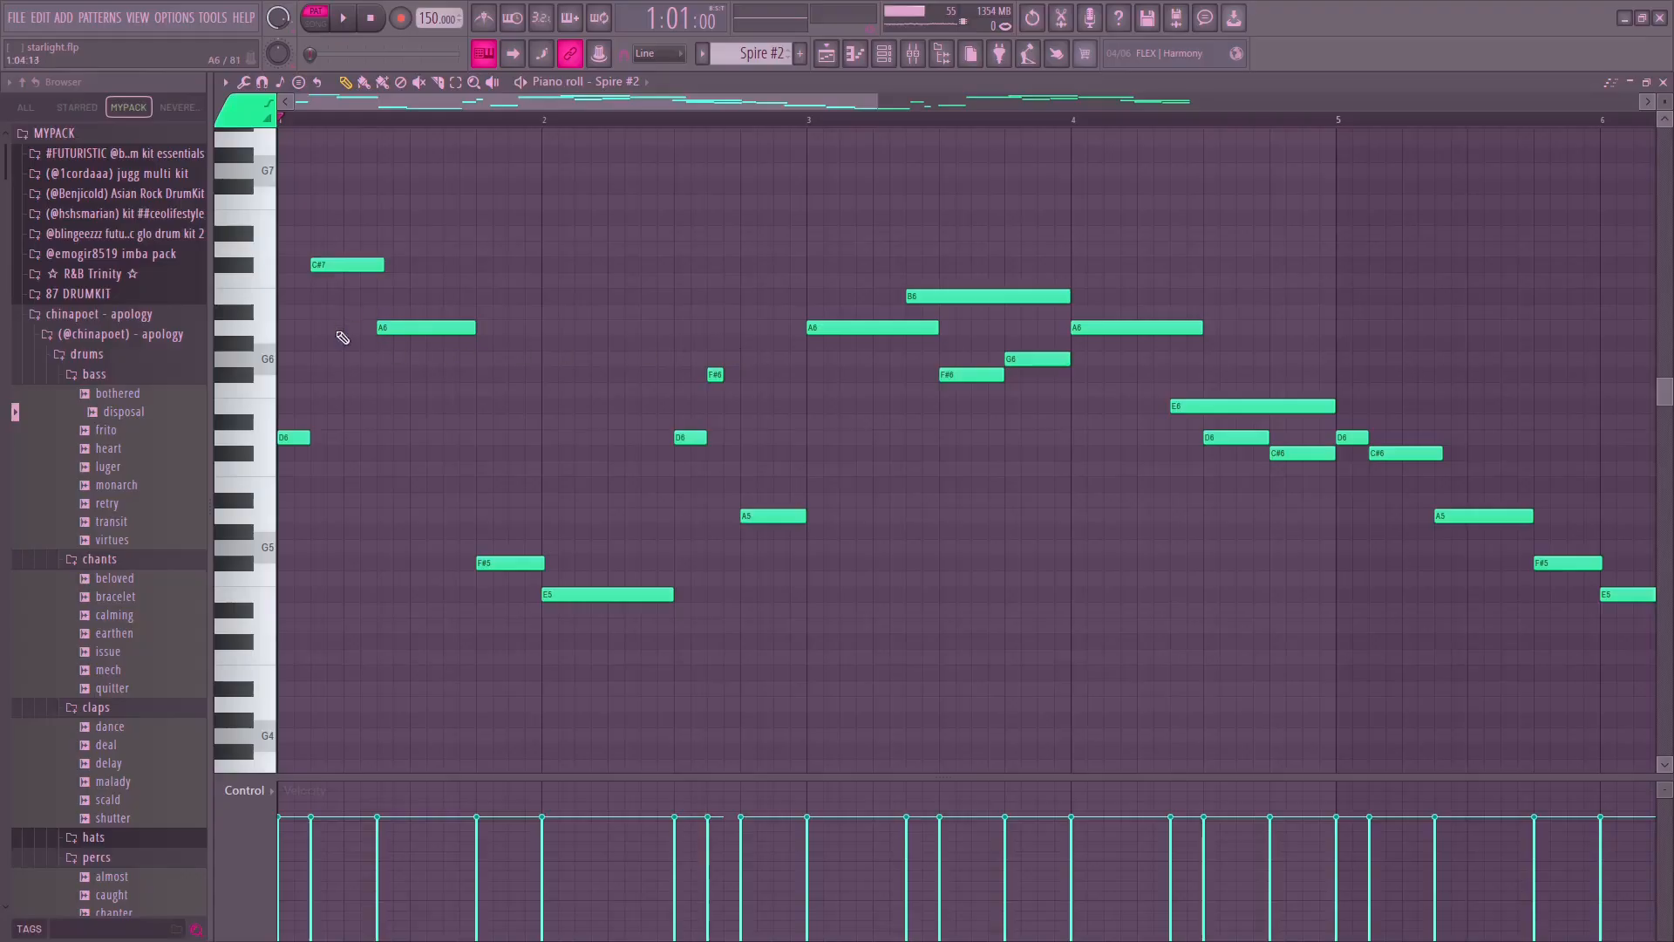
drag(302, 414, 281, 448)
key(ctrl+Up)
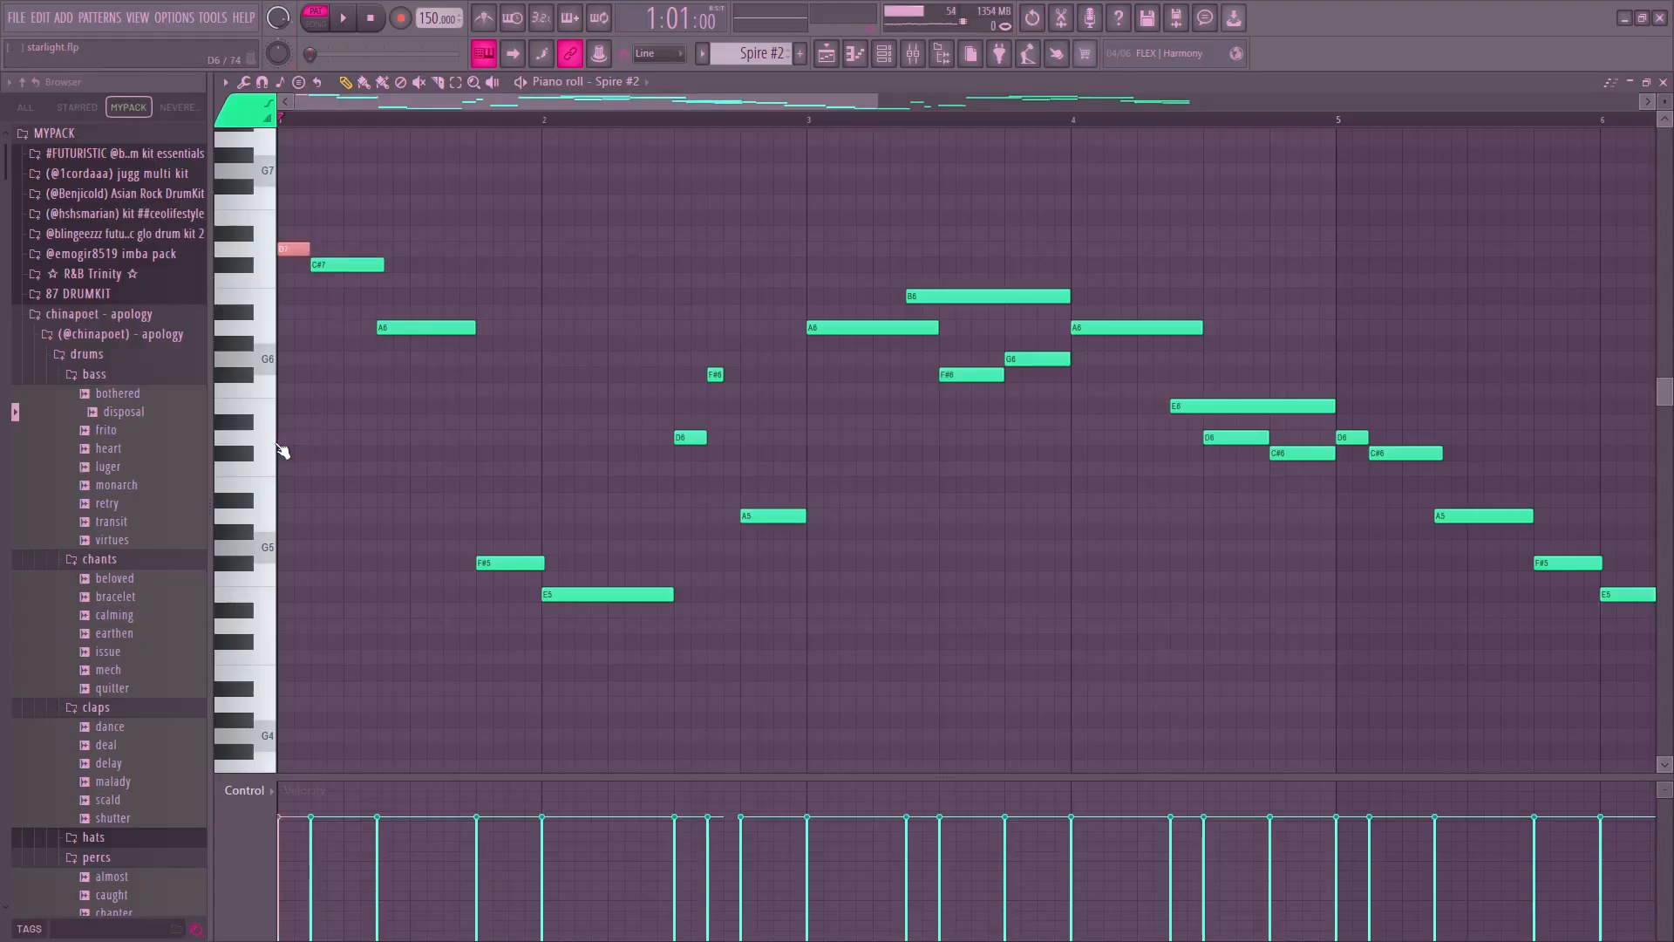
key(ctrl+Down)
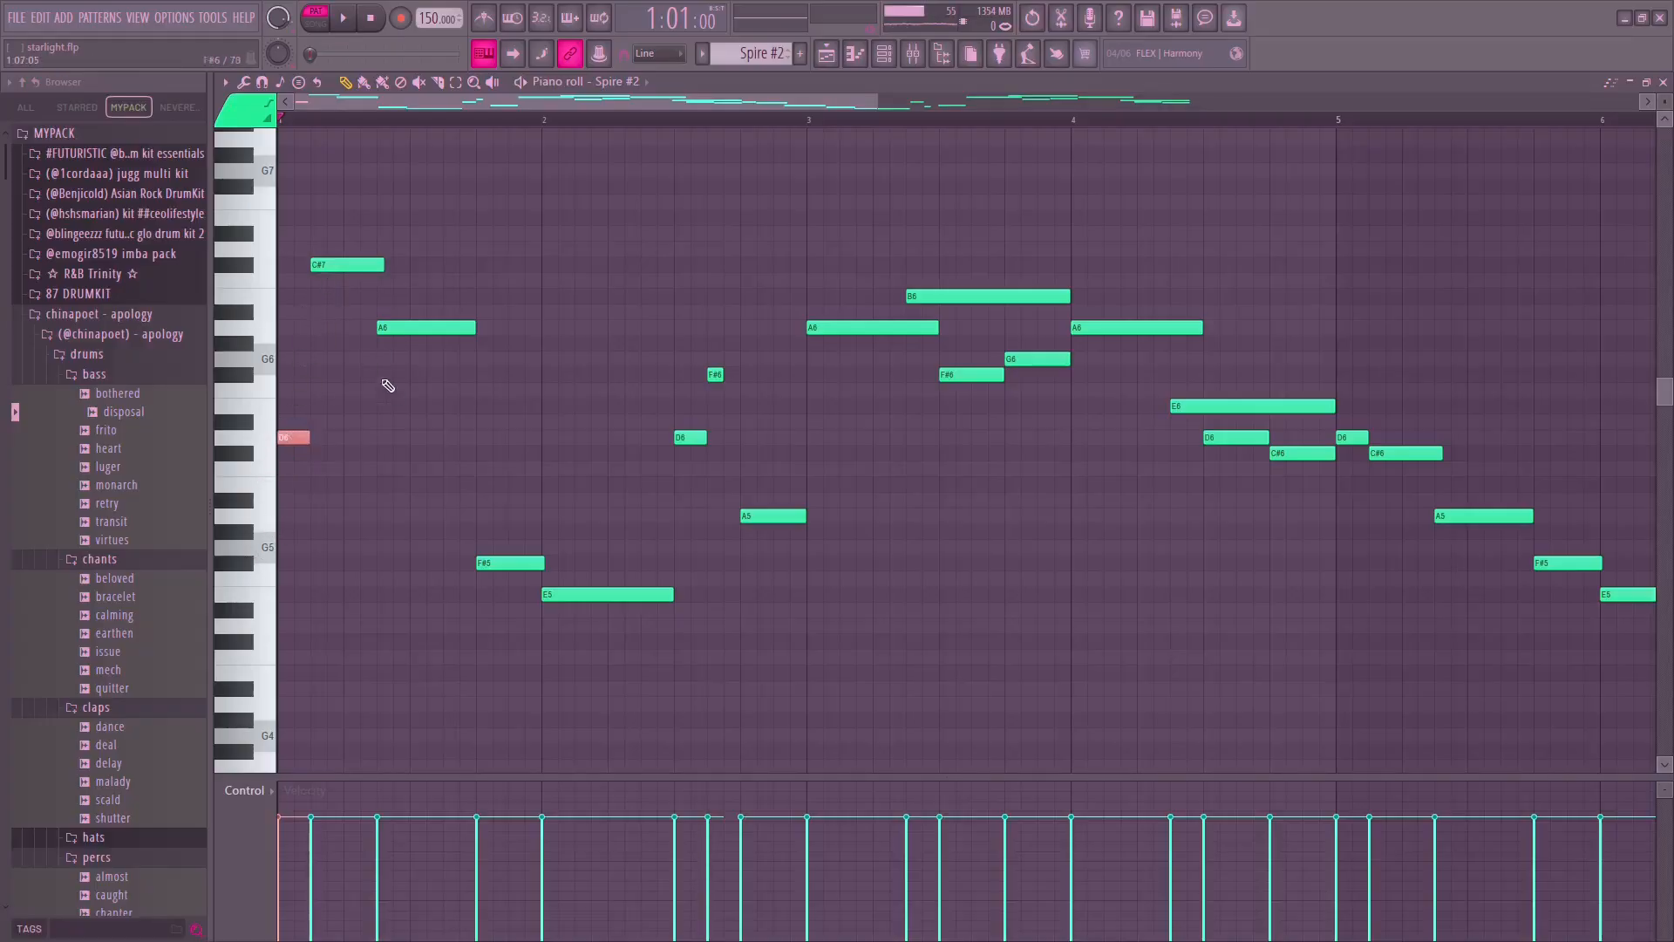
right_click(578, 498)
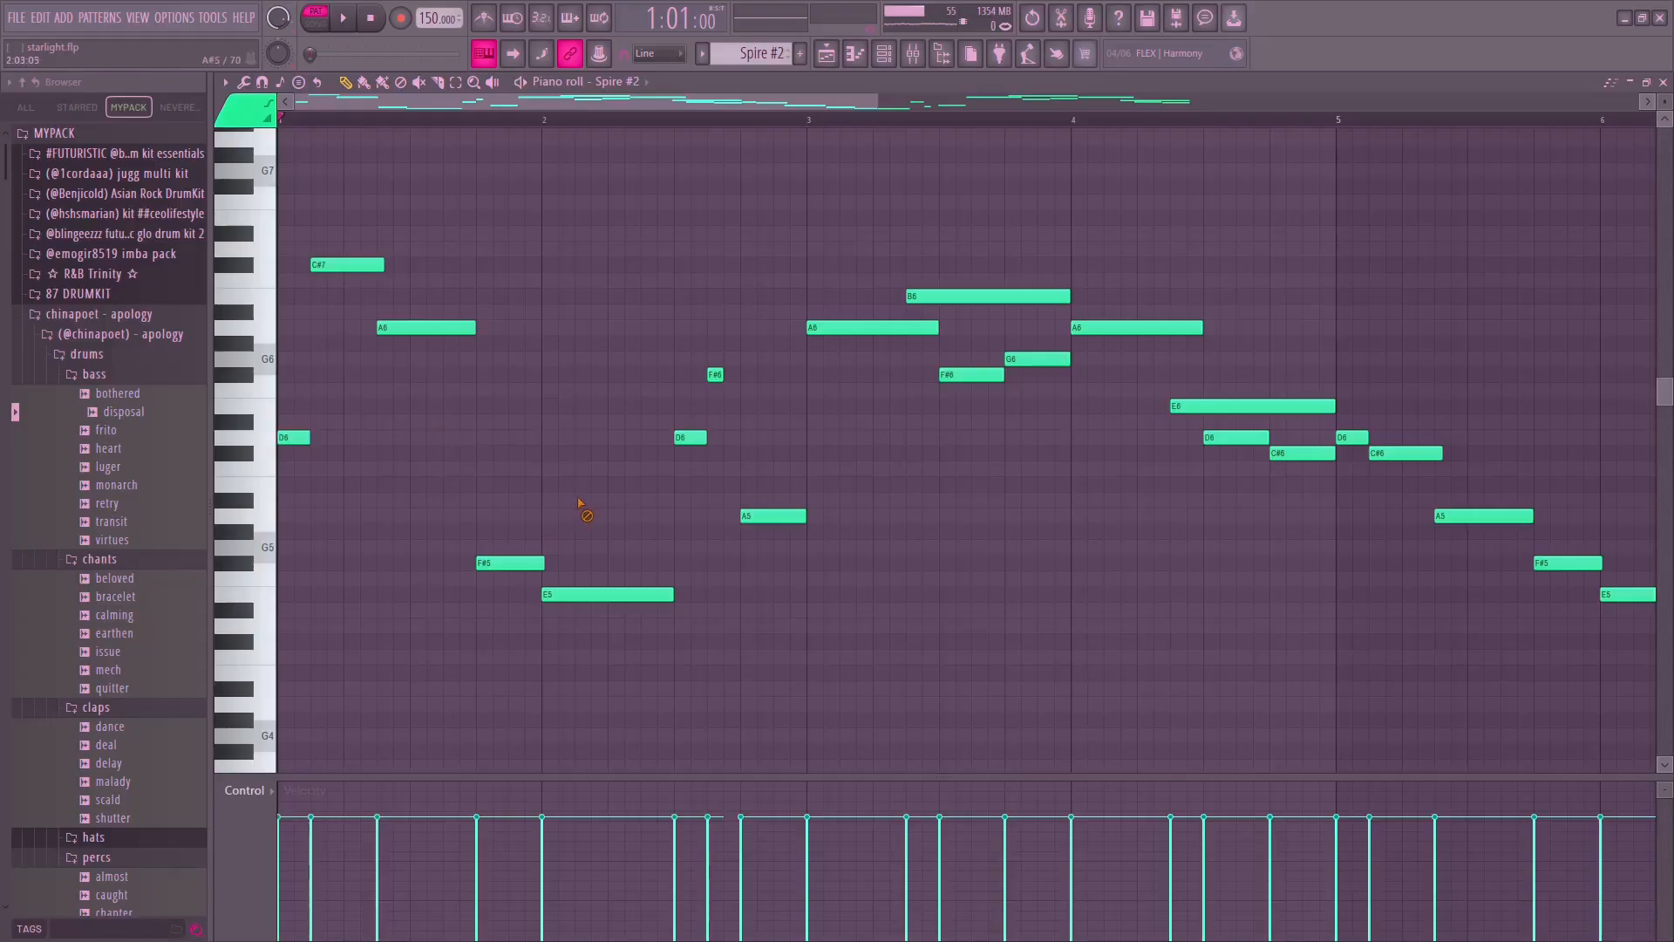
Open the Spire #2 track in the mixer, play the melody with its effects bypassed, and switch the effects back on.
scroll(683, 322, down, 3)
scroll(512, 412, up, 5)
drag(615, 399, 719, 416)
scroll(908, 456, up, 3)
click(883, 54)
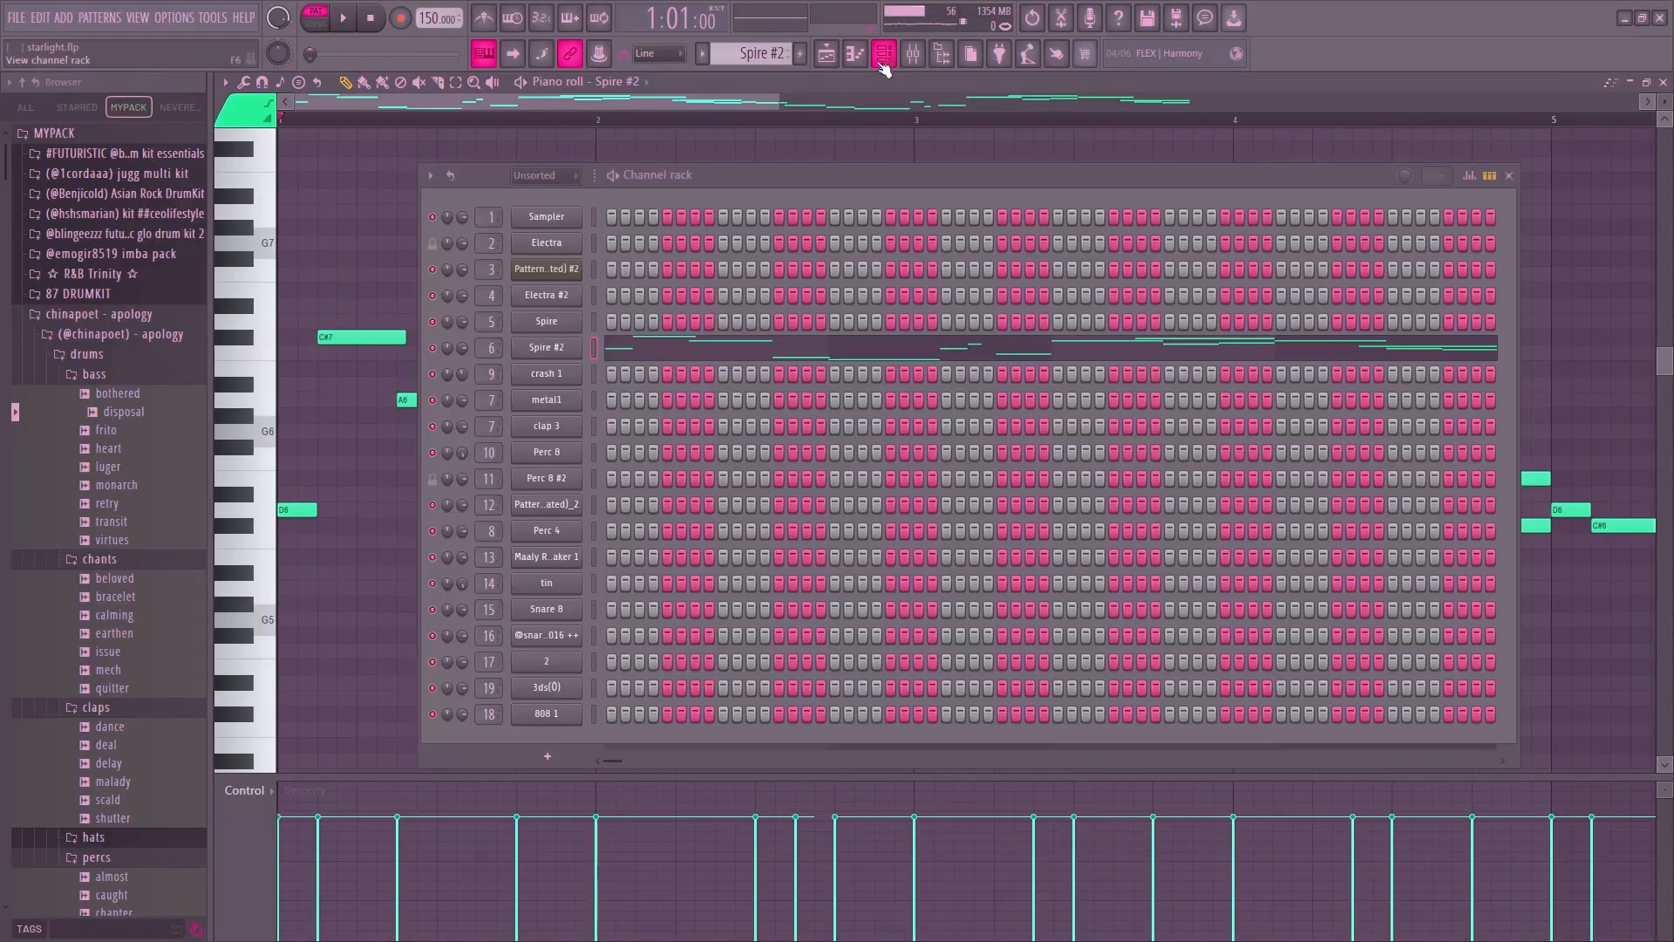
click(941, 53)
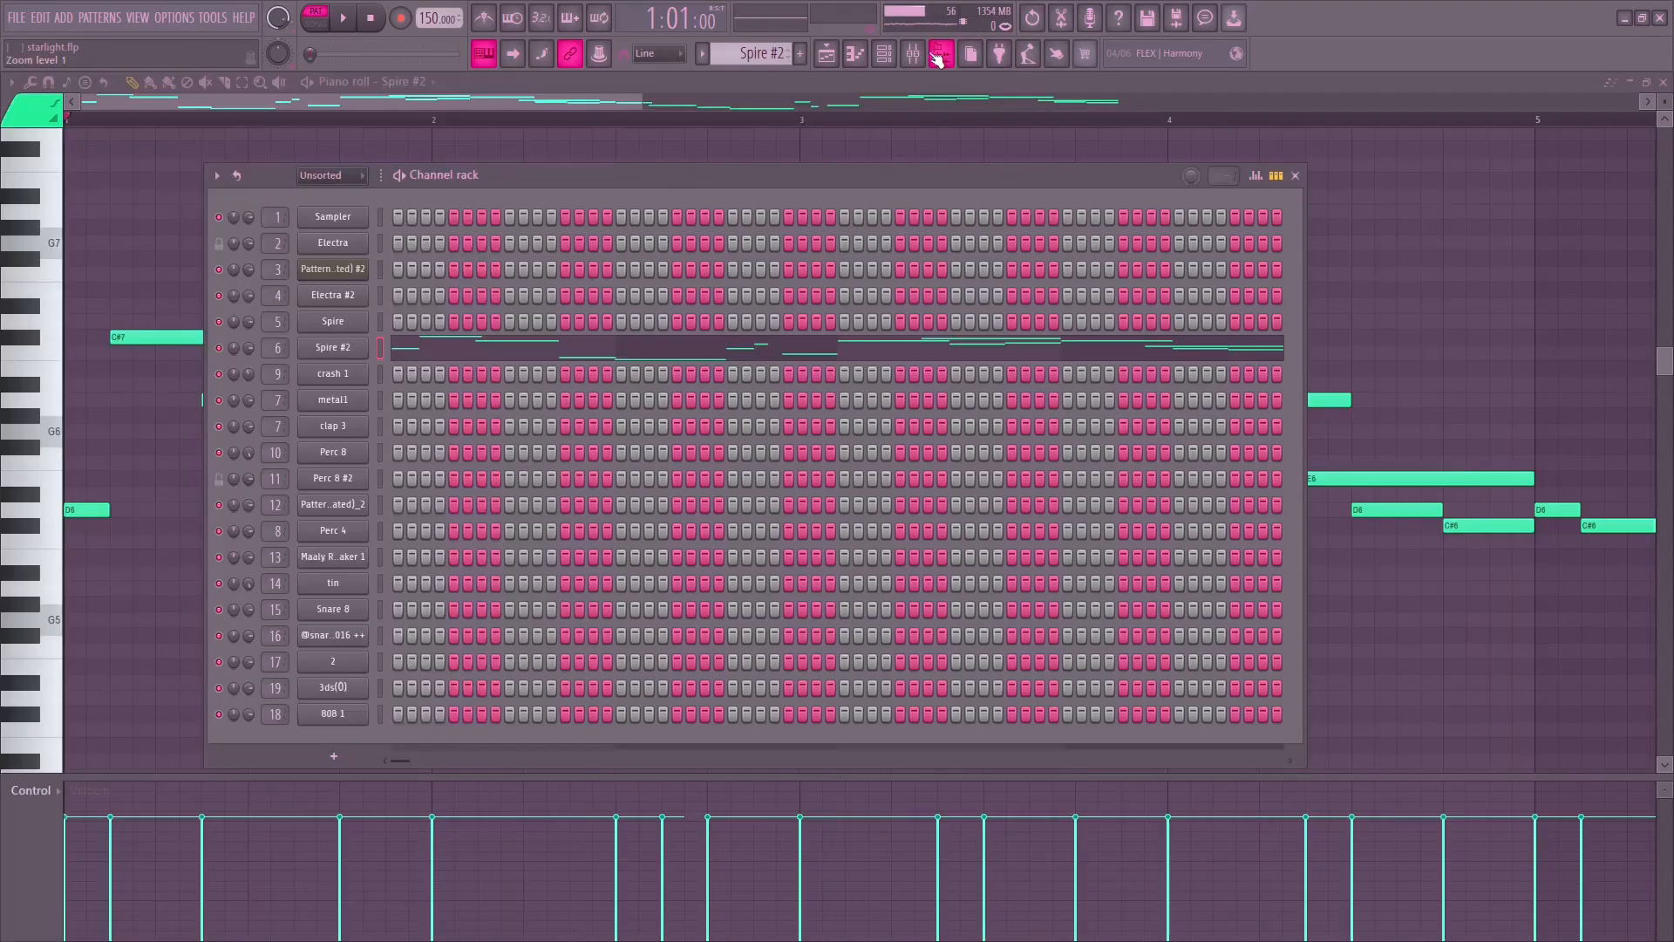
click(913, 53)
key(space)
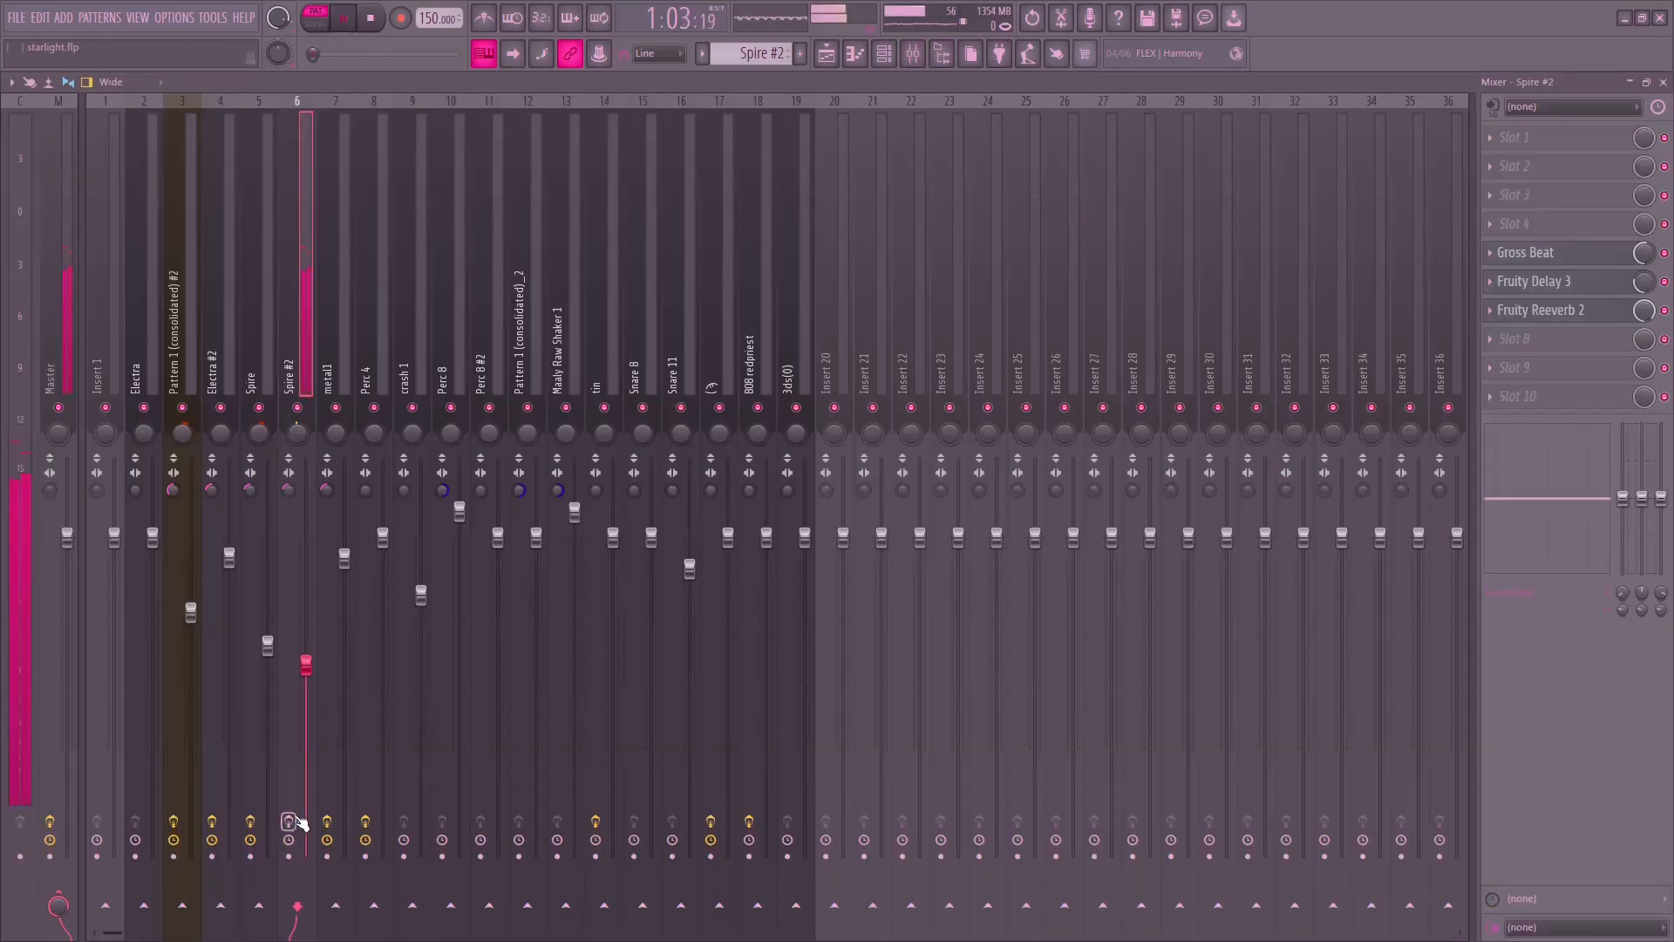
key(space)
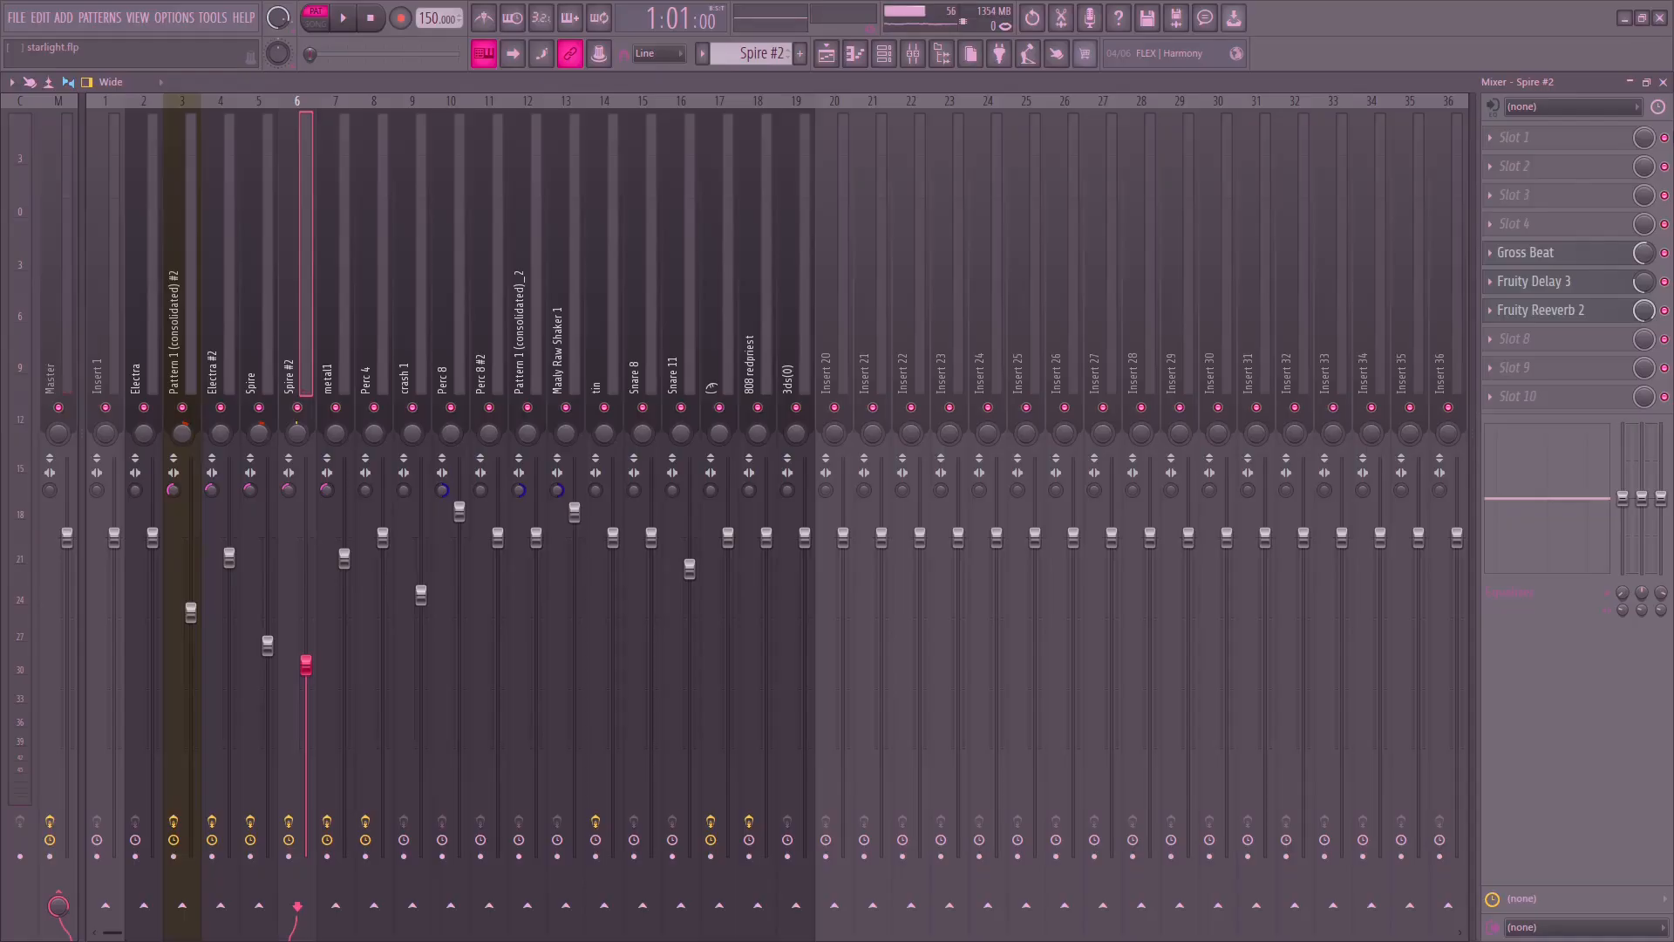
Open Gross Beat on the Spire #2 track, solo its effect slot and play the melody through it.
click(1527, 254)
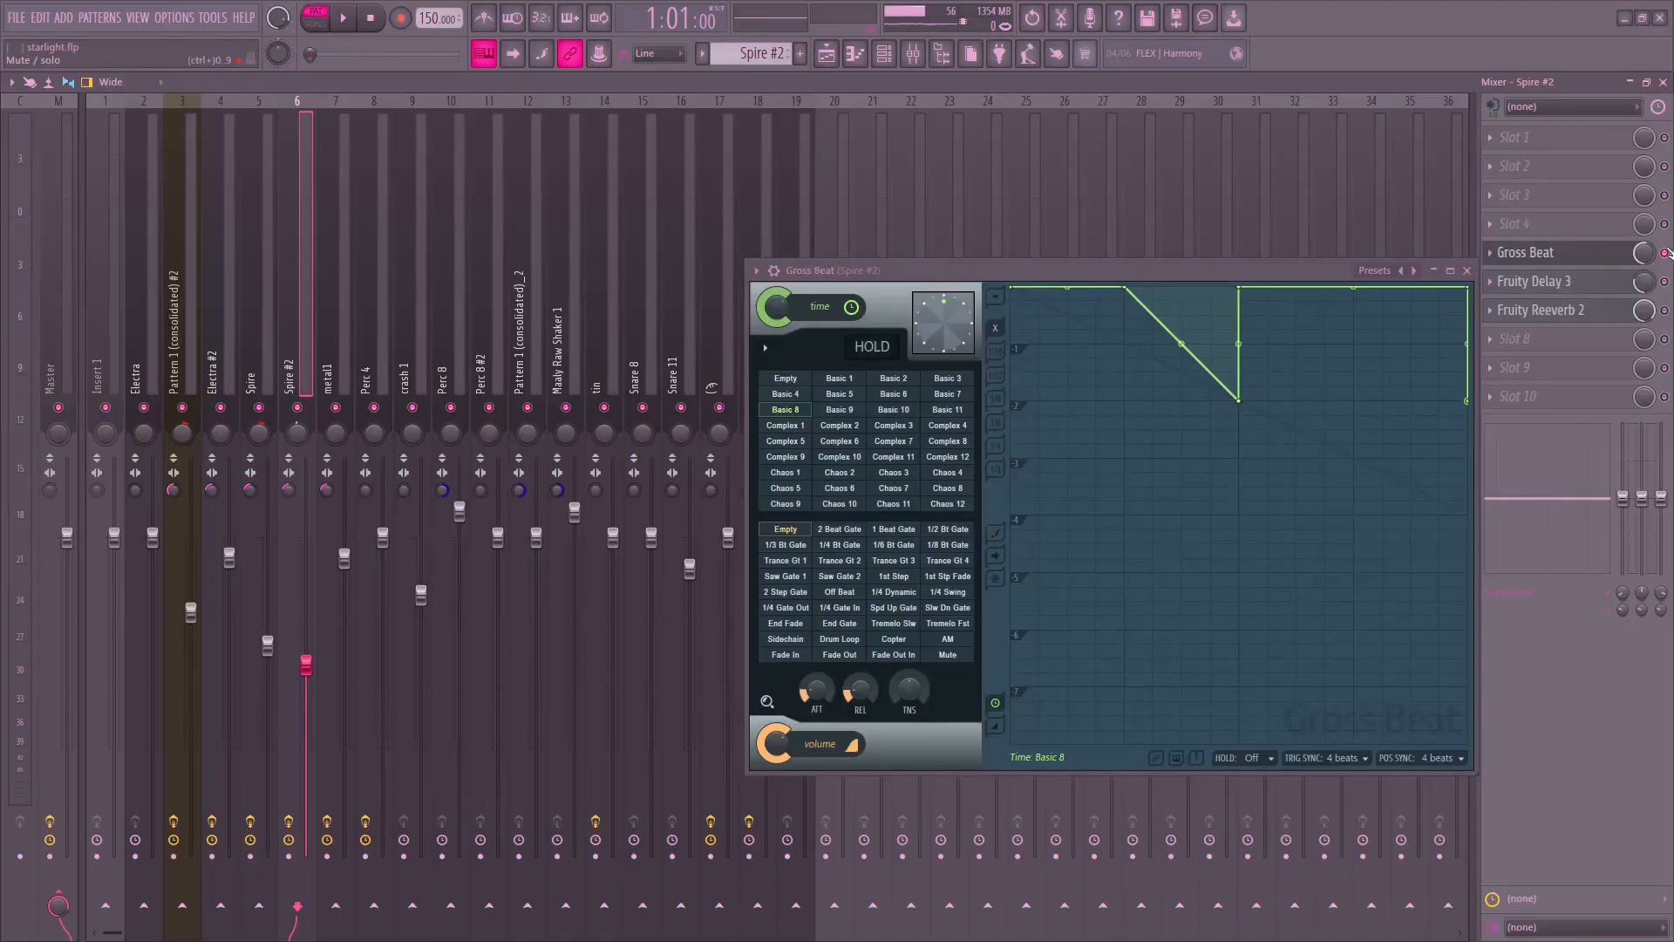
key(space)
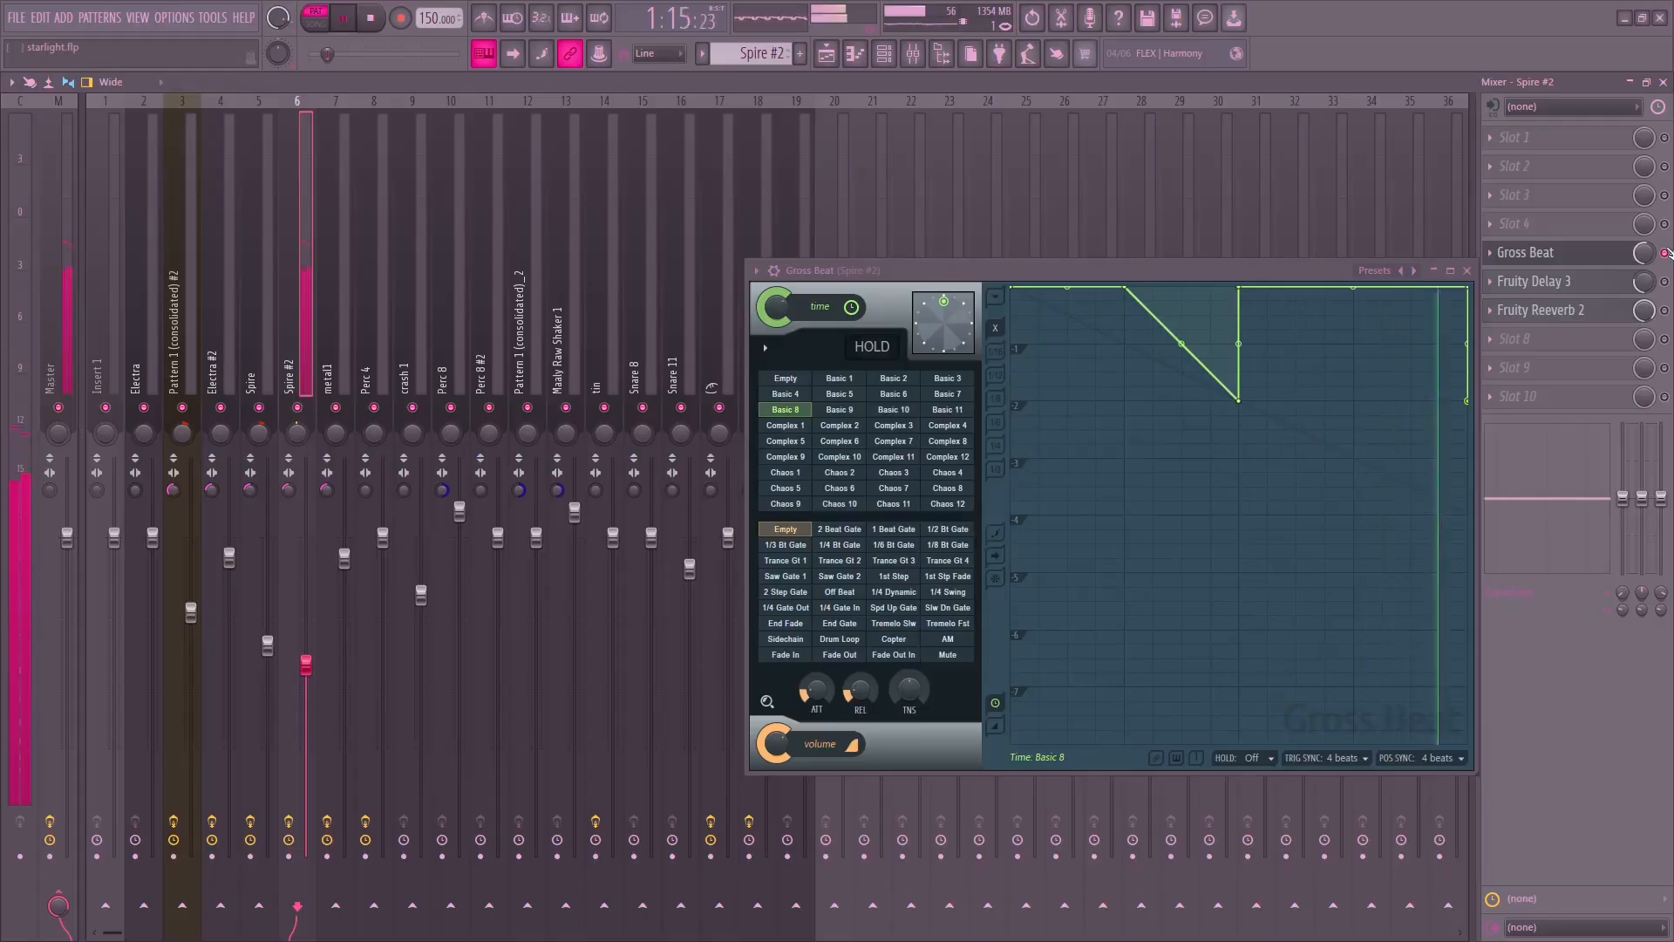
key(space)
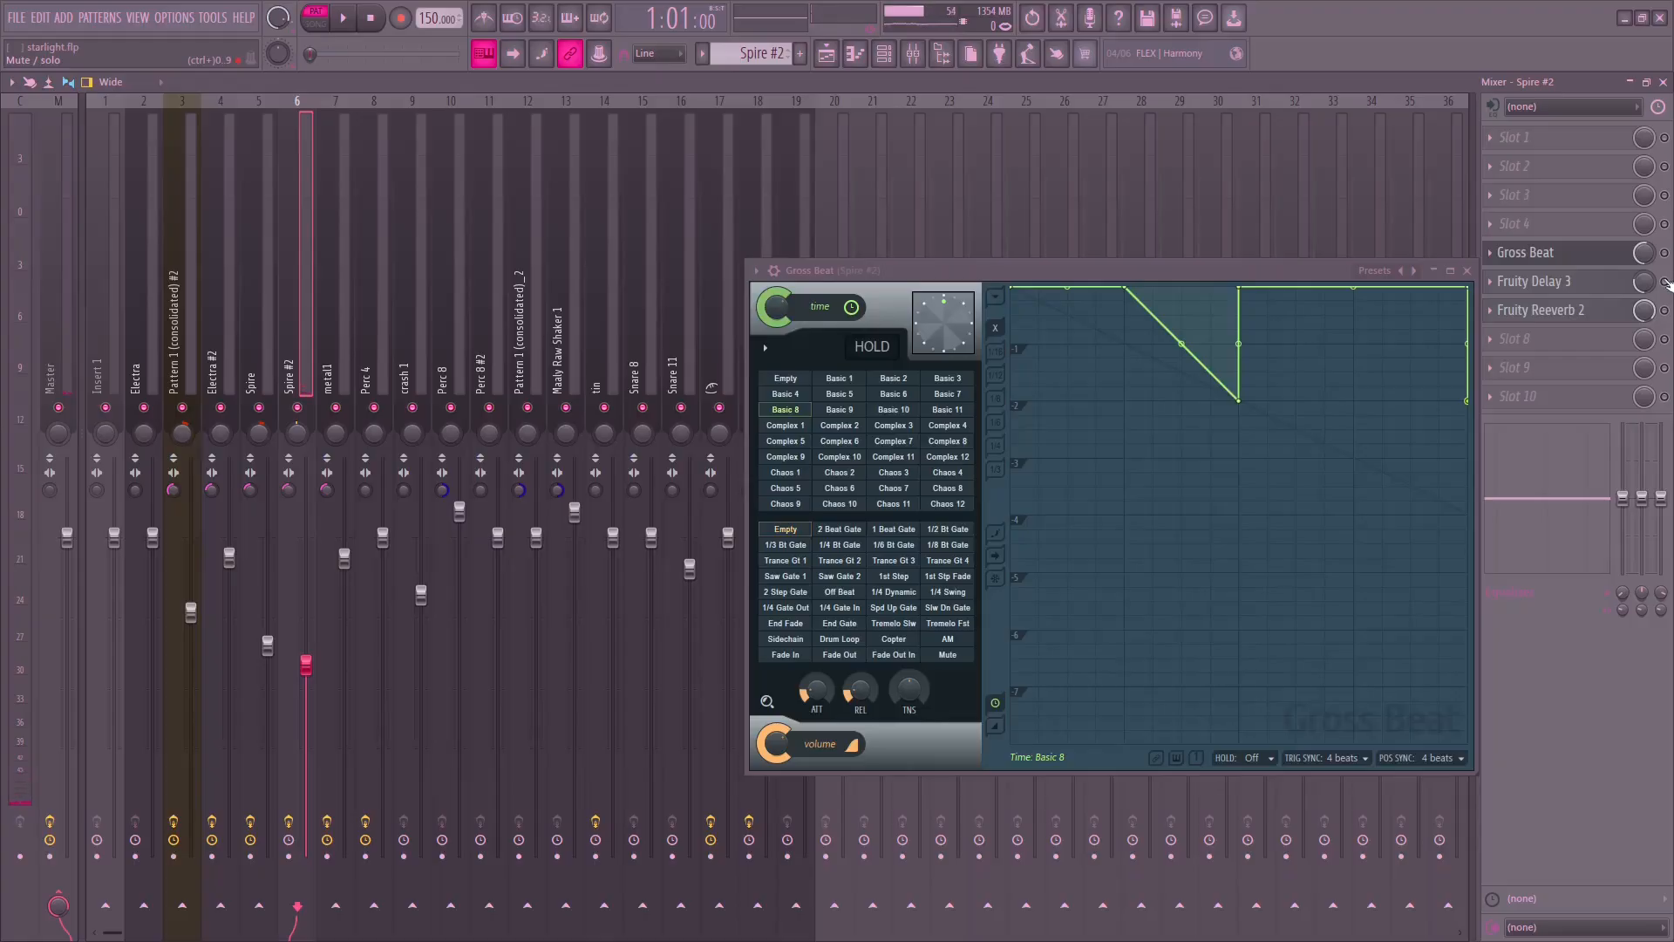
Inspect Fruity Delay 3 and Fruity Reeverb 2 on the Spire #2 track while playing the melody, and close the effect windows.
click(1601, 280)
click(1605, 281)
click(1604, 309)
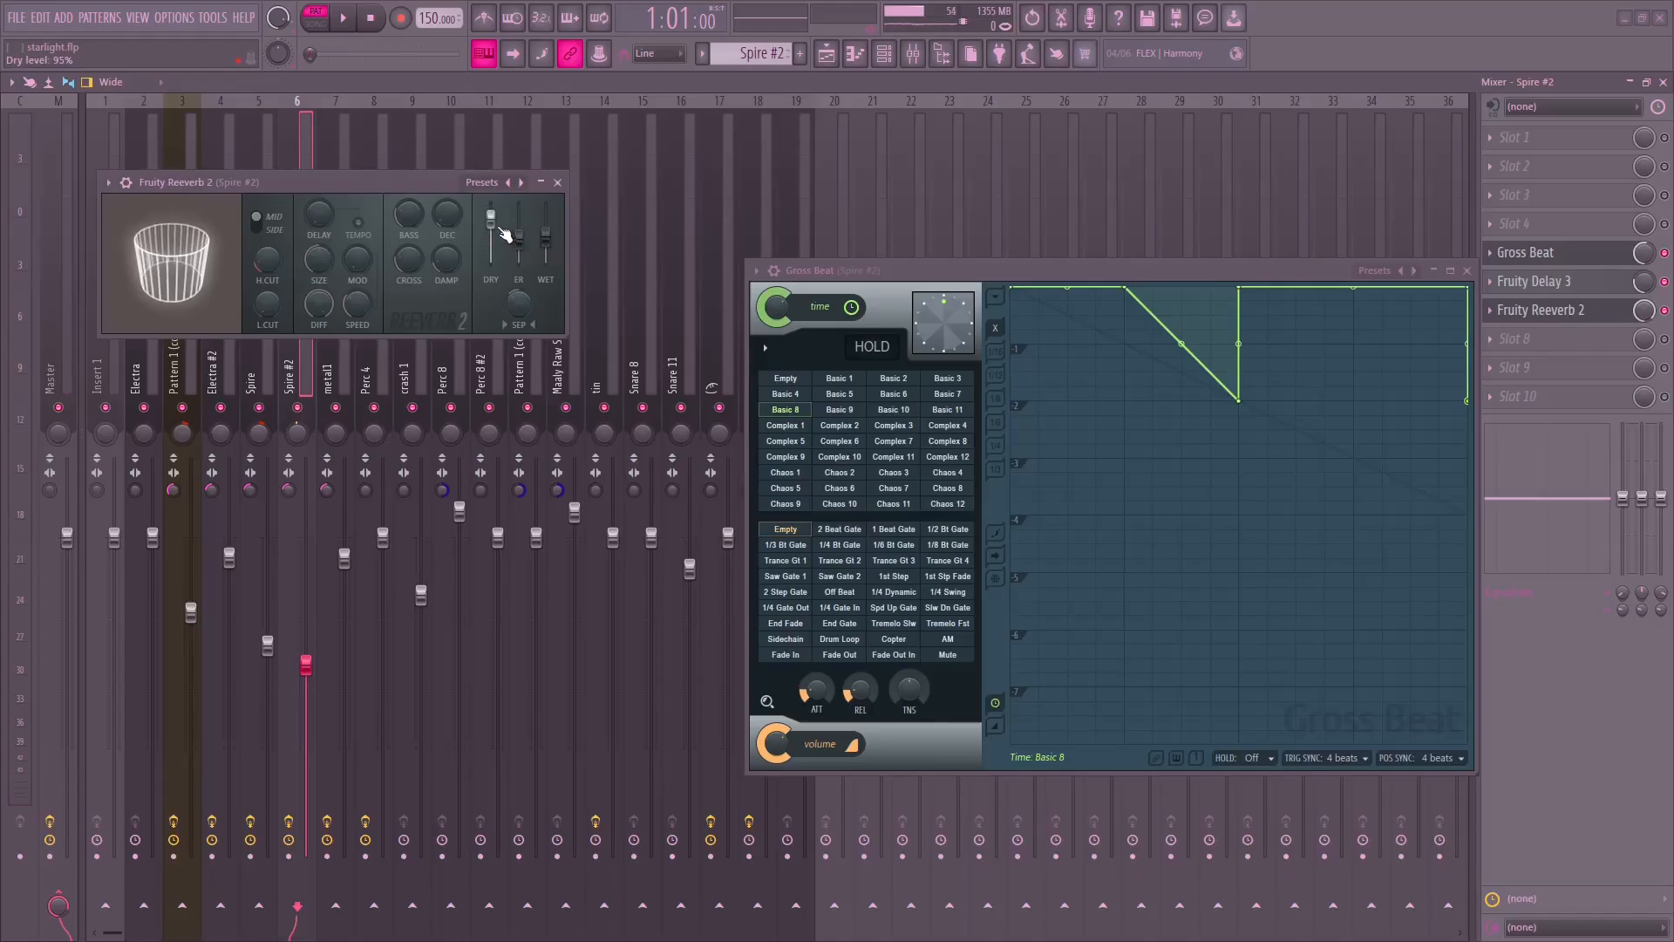
key(space)
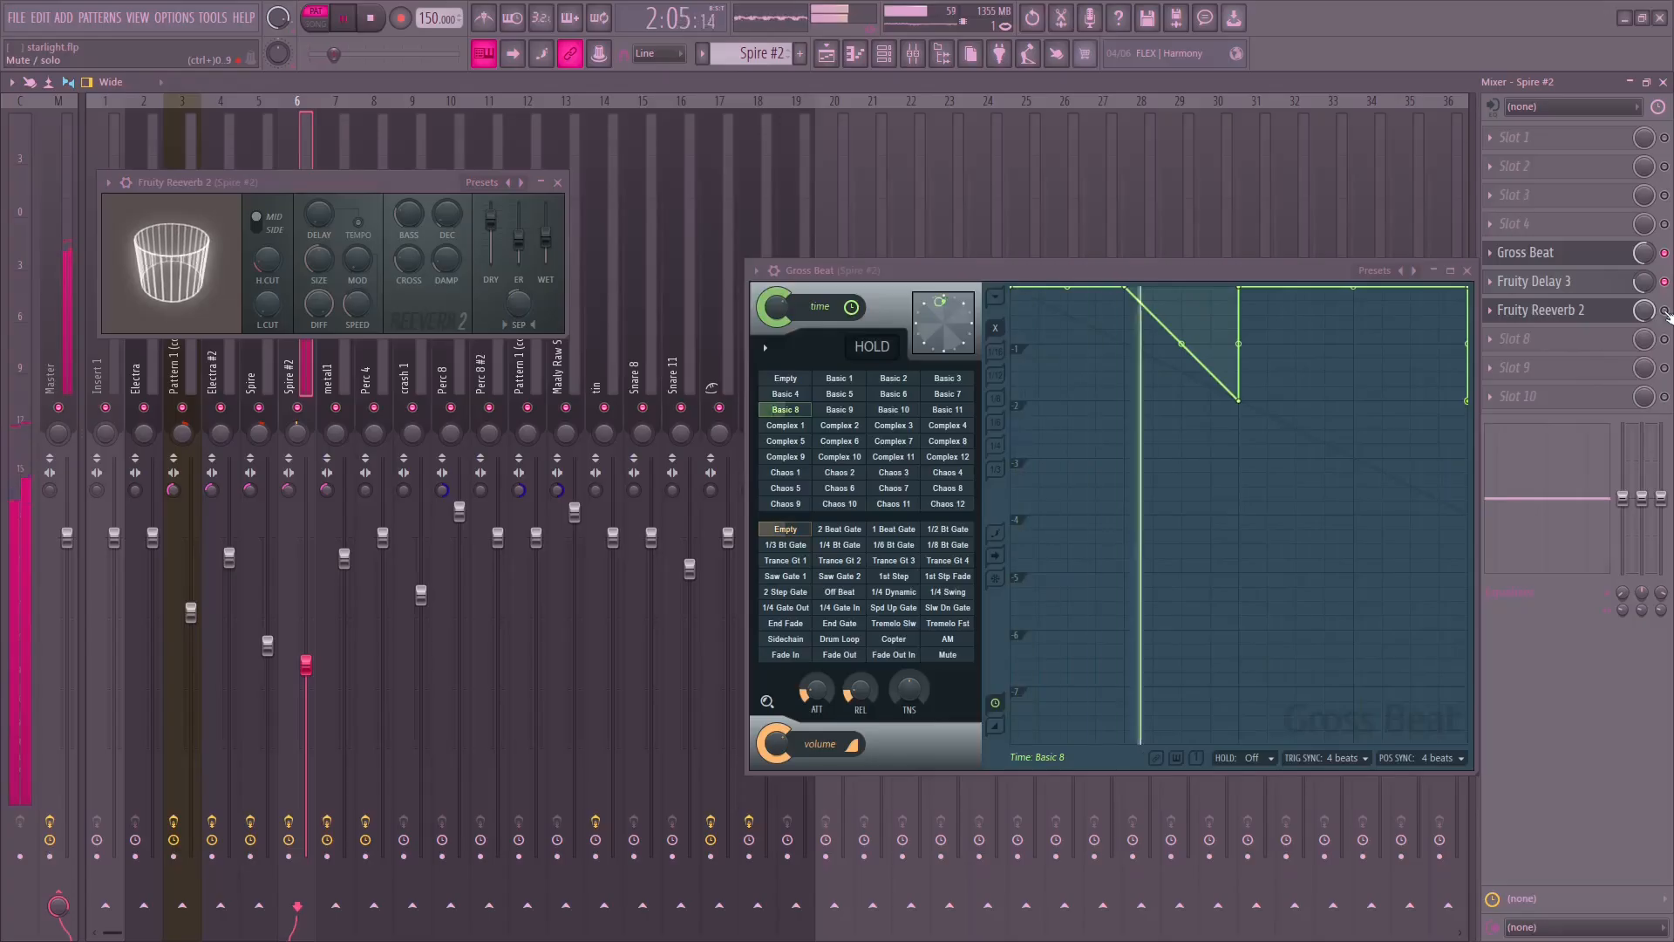
click(558, 182)
key(space)
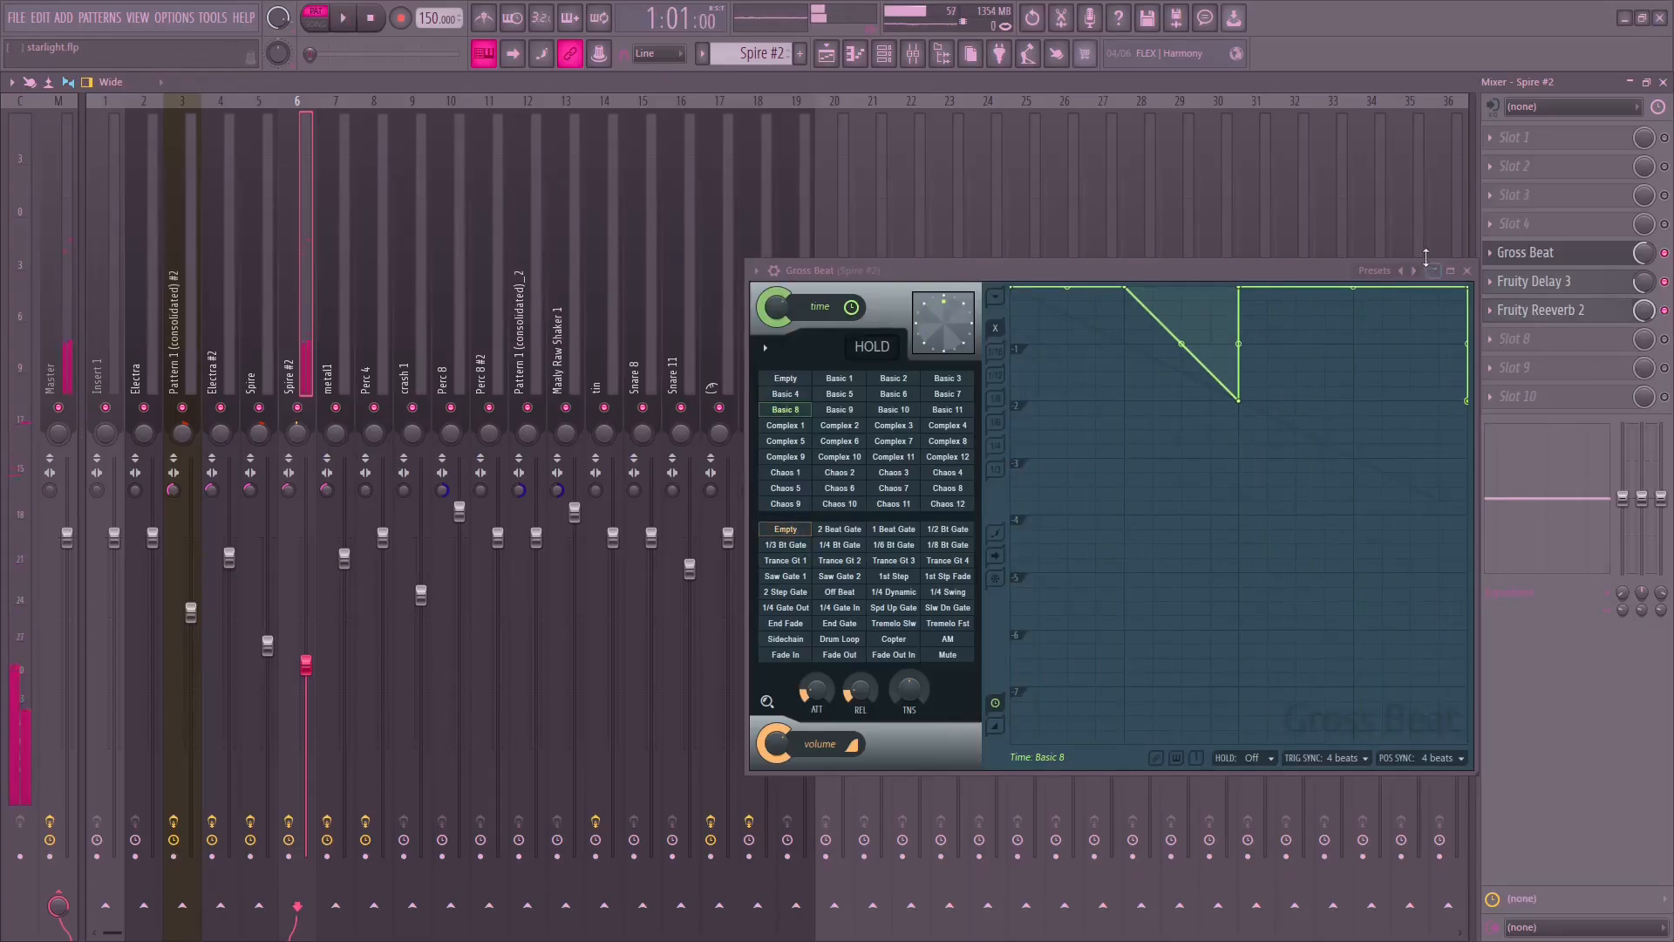
click(1466, 270)
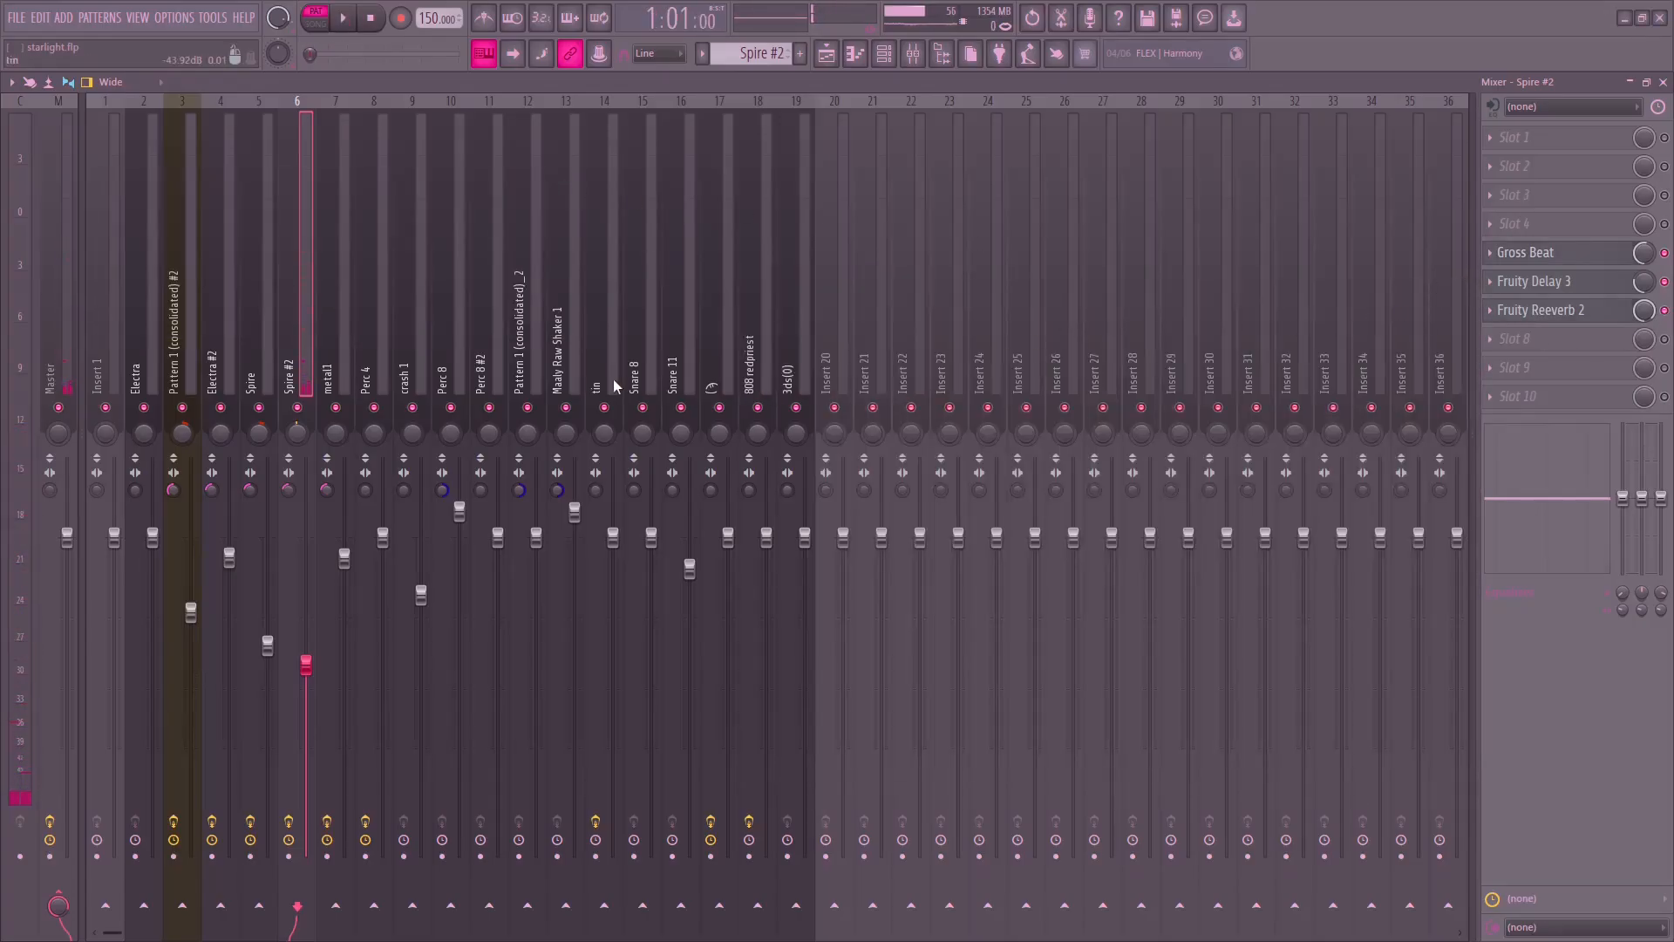
Unmute playlist tracks 1 to 3 alongside track 4 and play all the melodies together from bar 9.
click(826, 53)
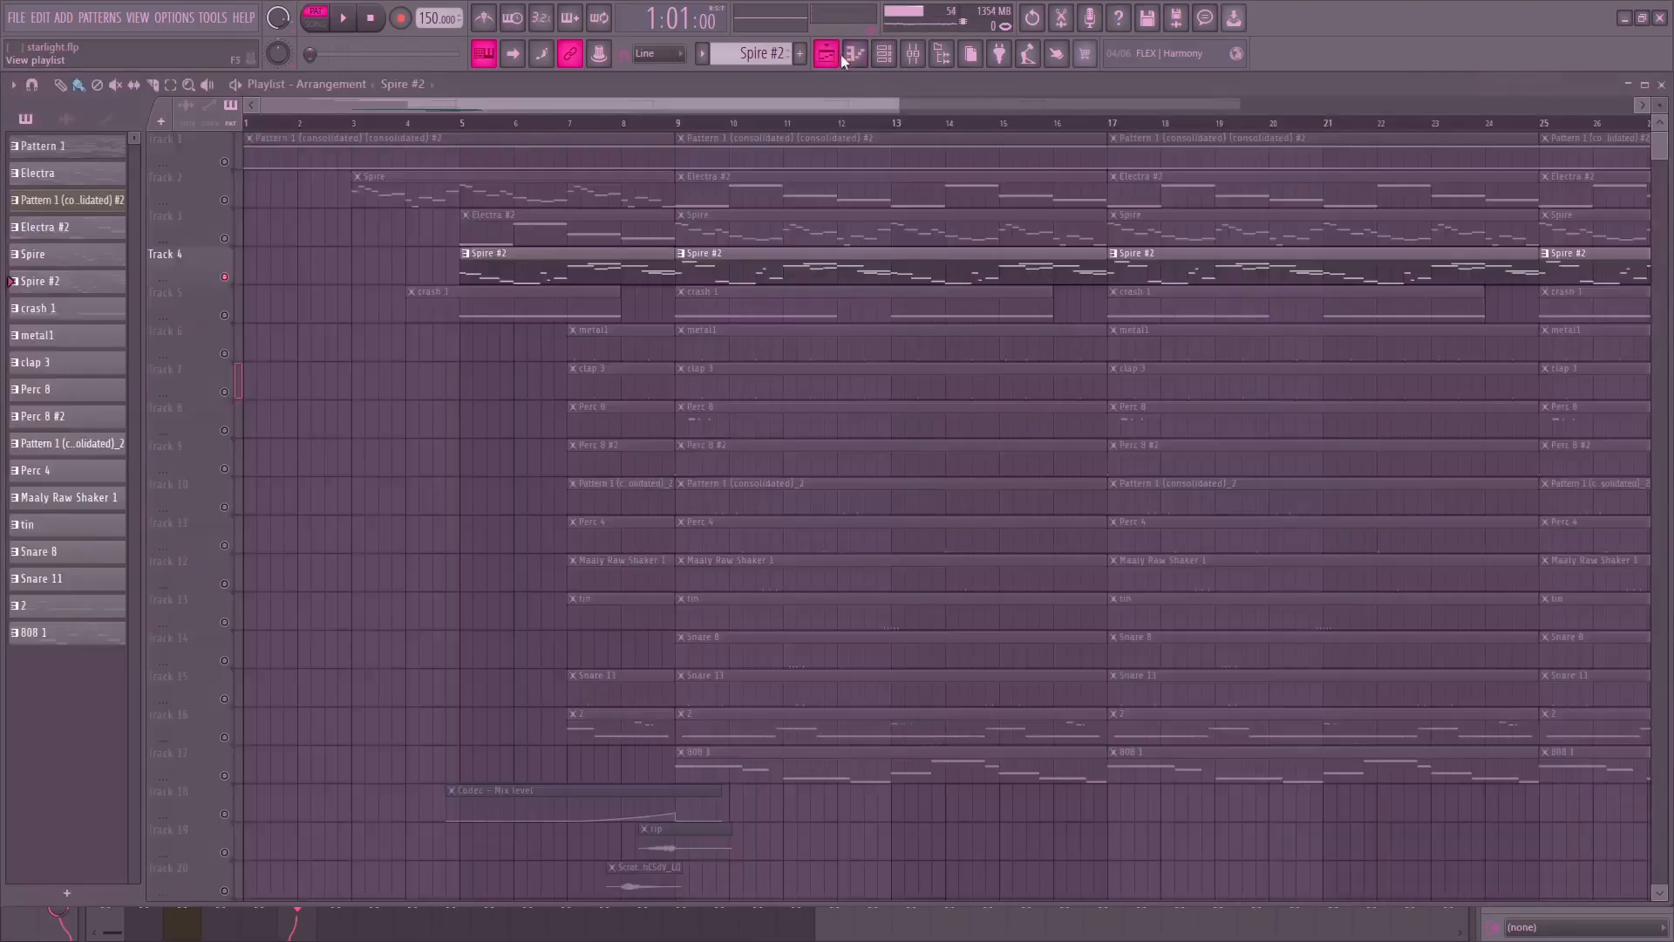
scroll(485, 438, up, 1)
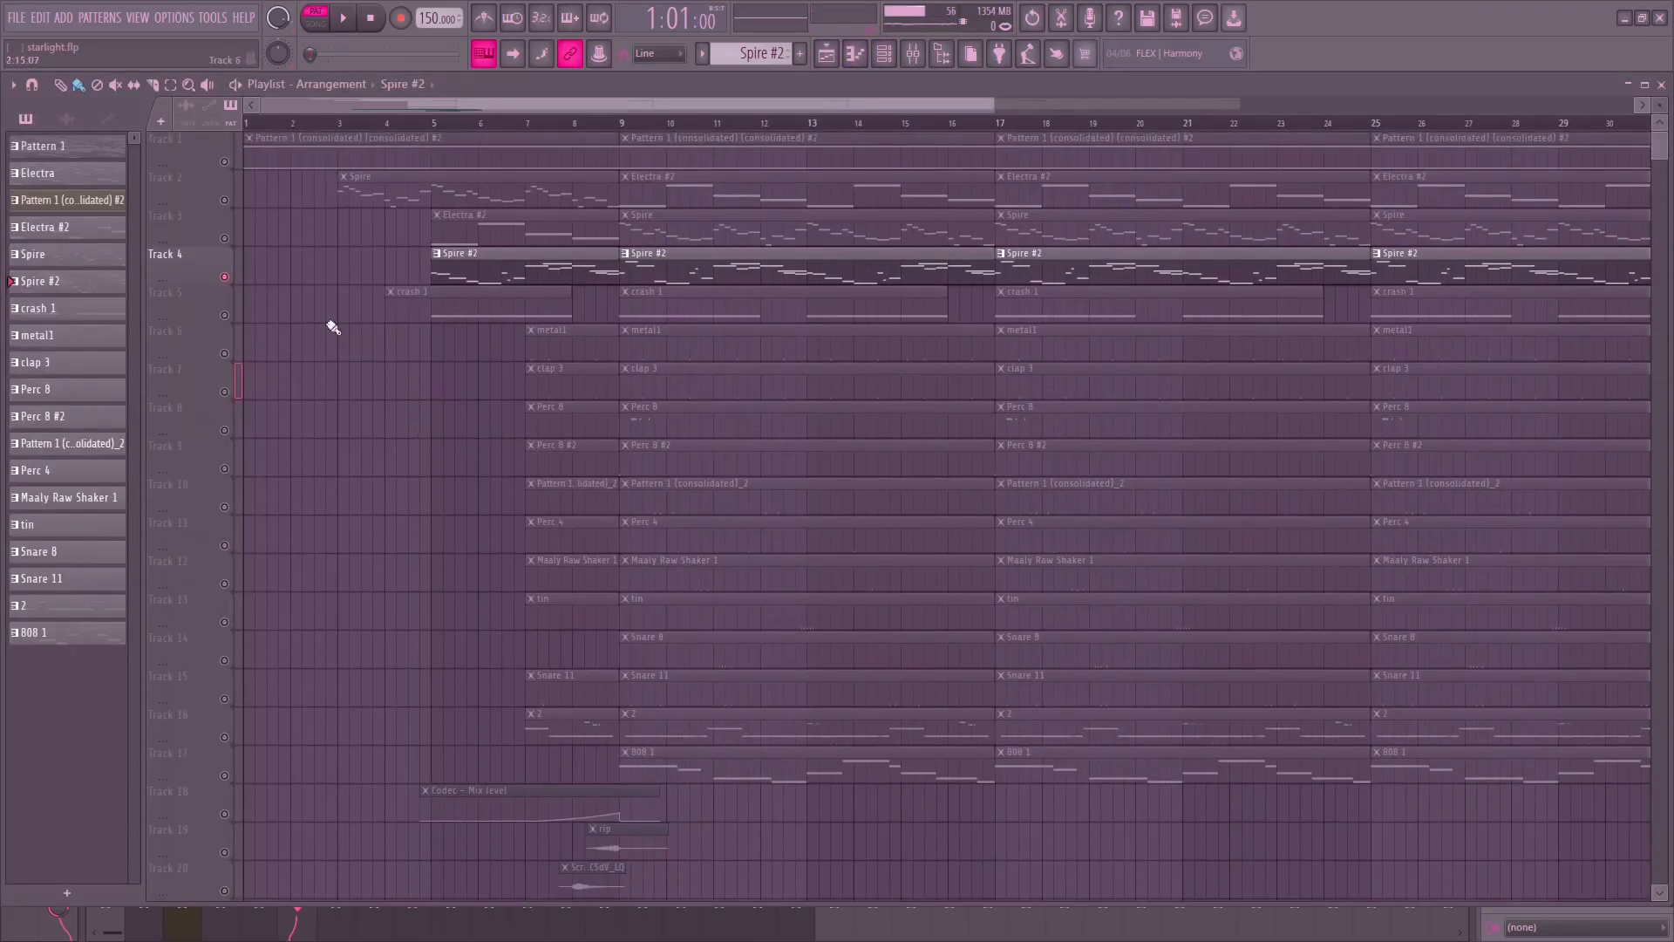
click(225, 239)
click(224, 162)
click(224, 199)
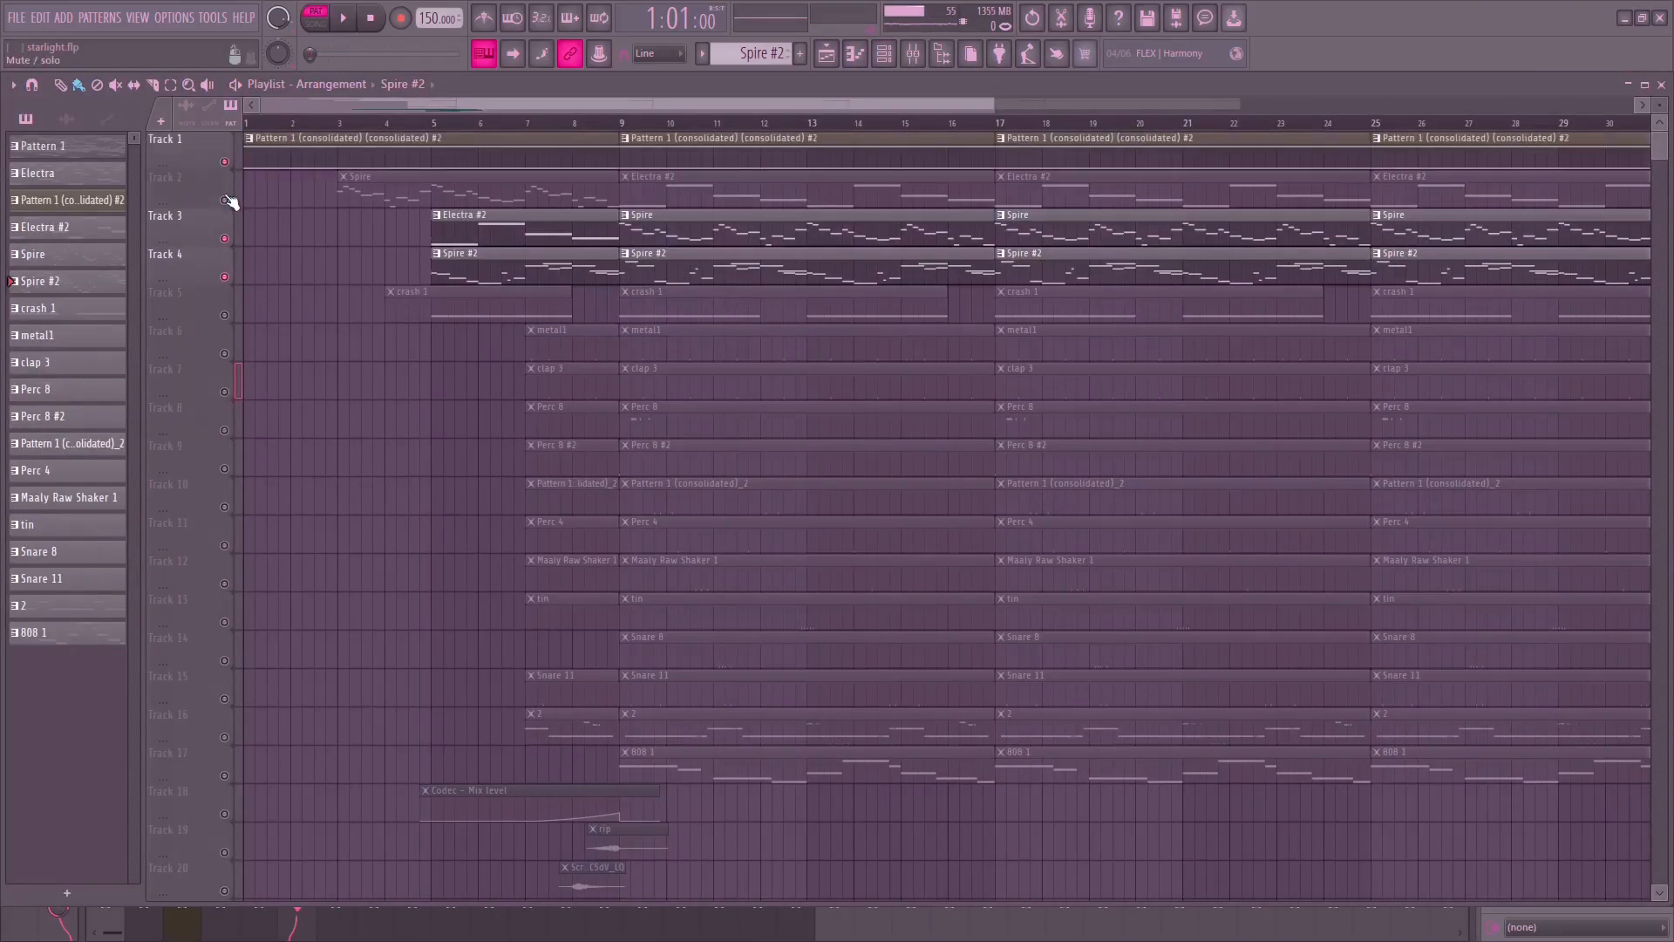
key(space)
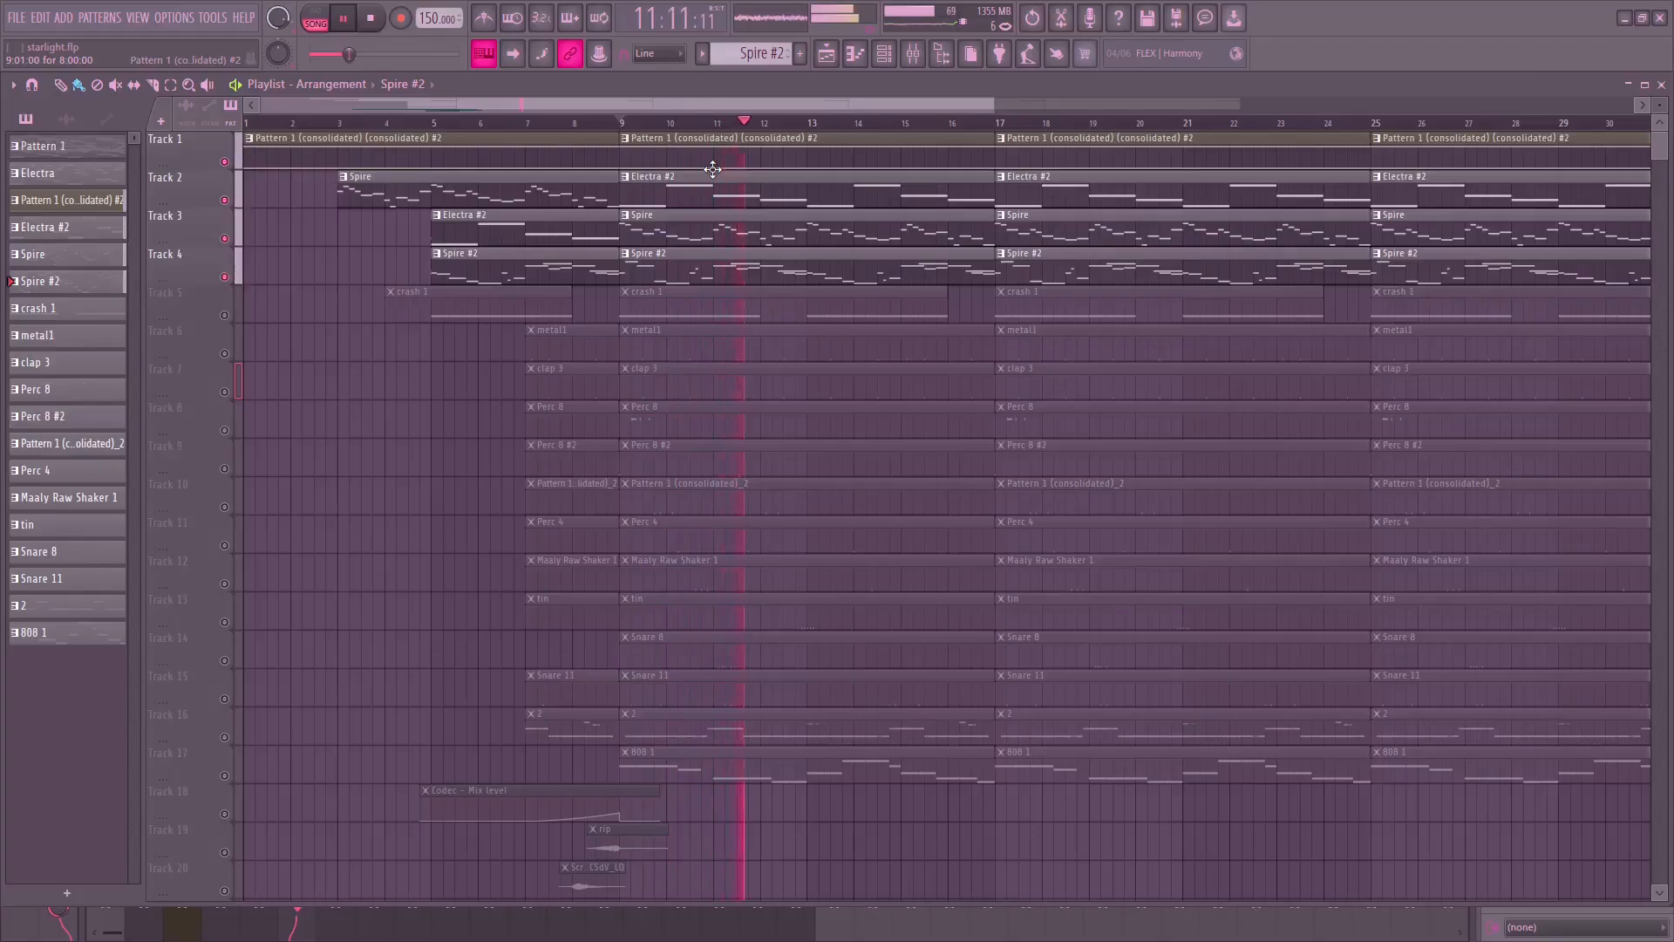
key(space)
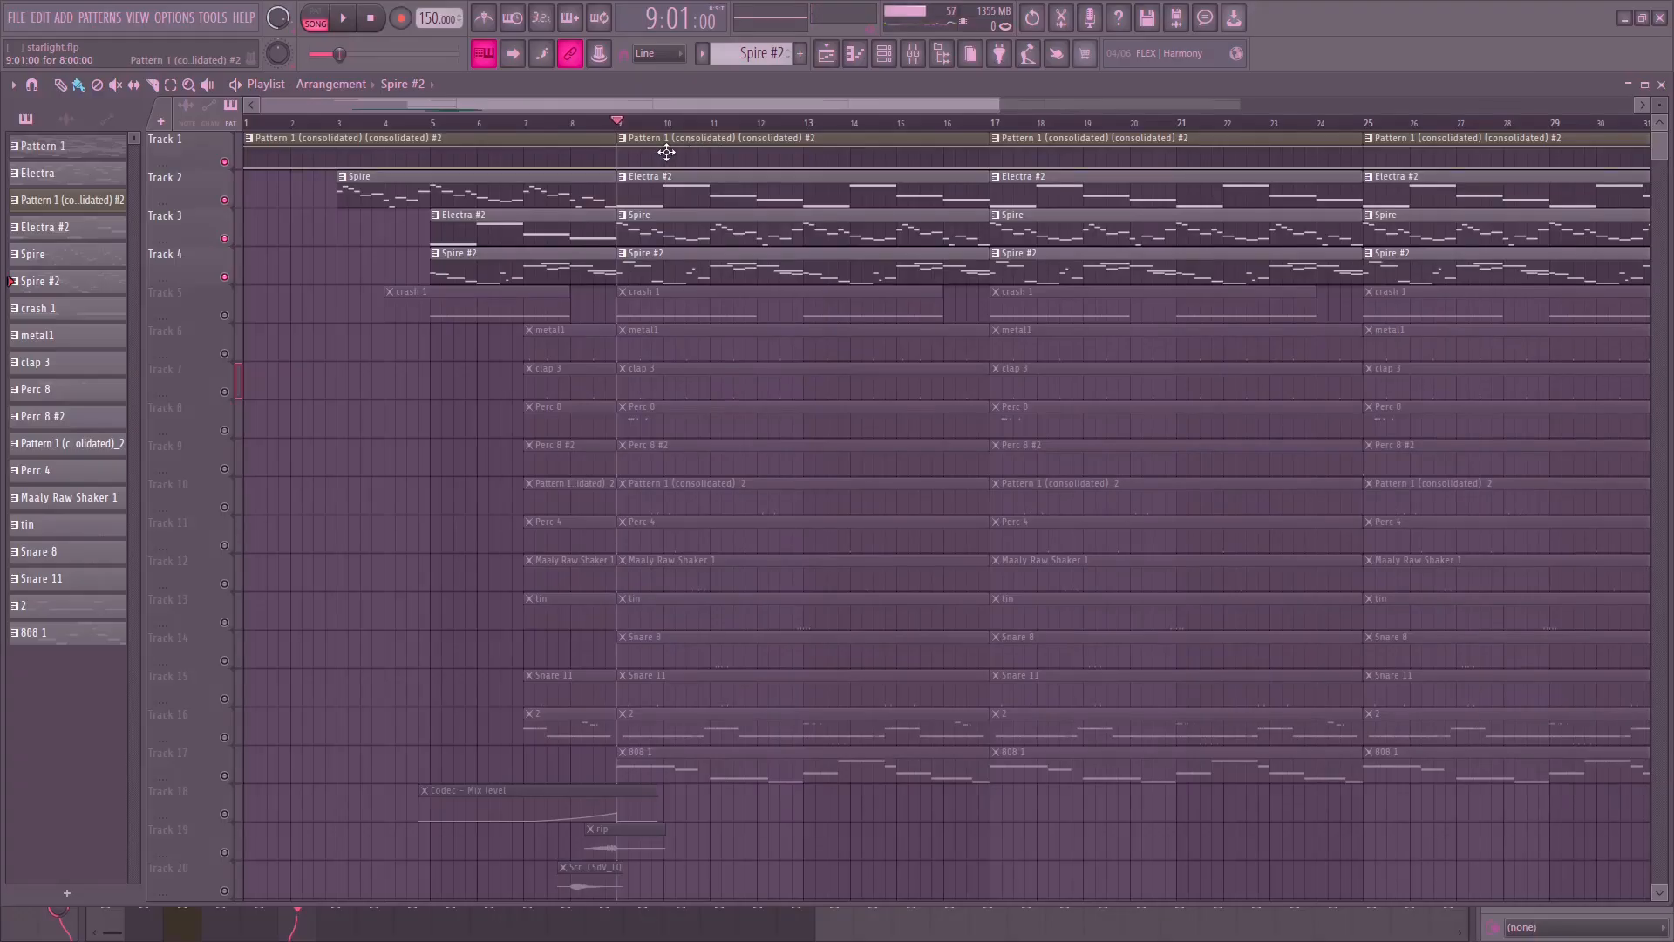
Solo playlist tracks 1 to 4 one after another, briefly playing individual melodies from bar 9.
right_click(225, 162)
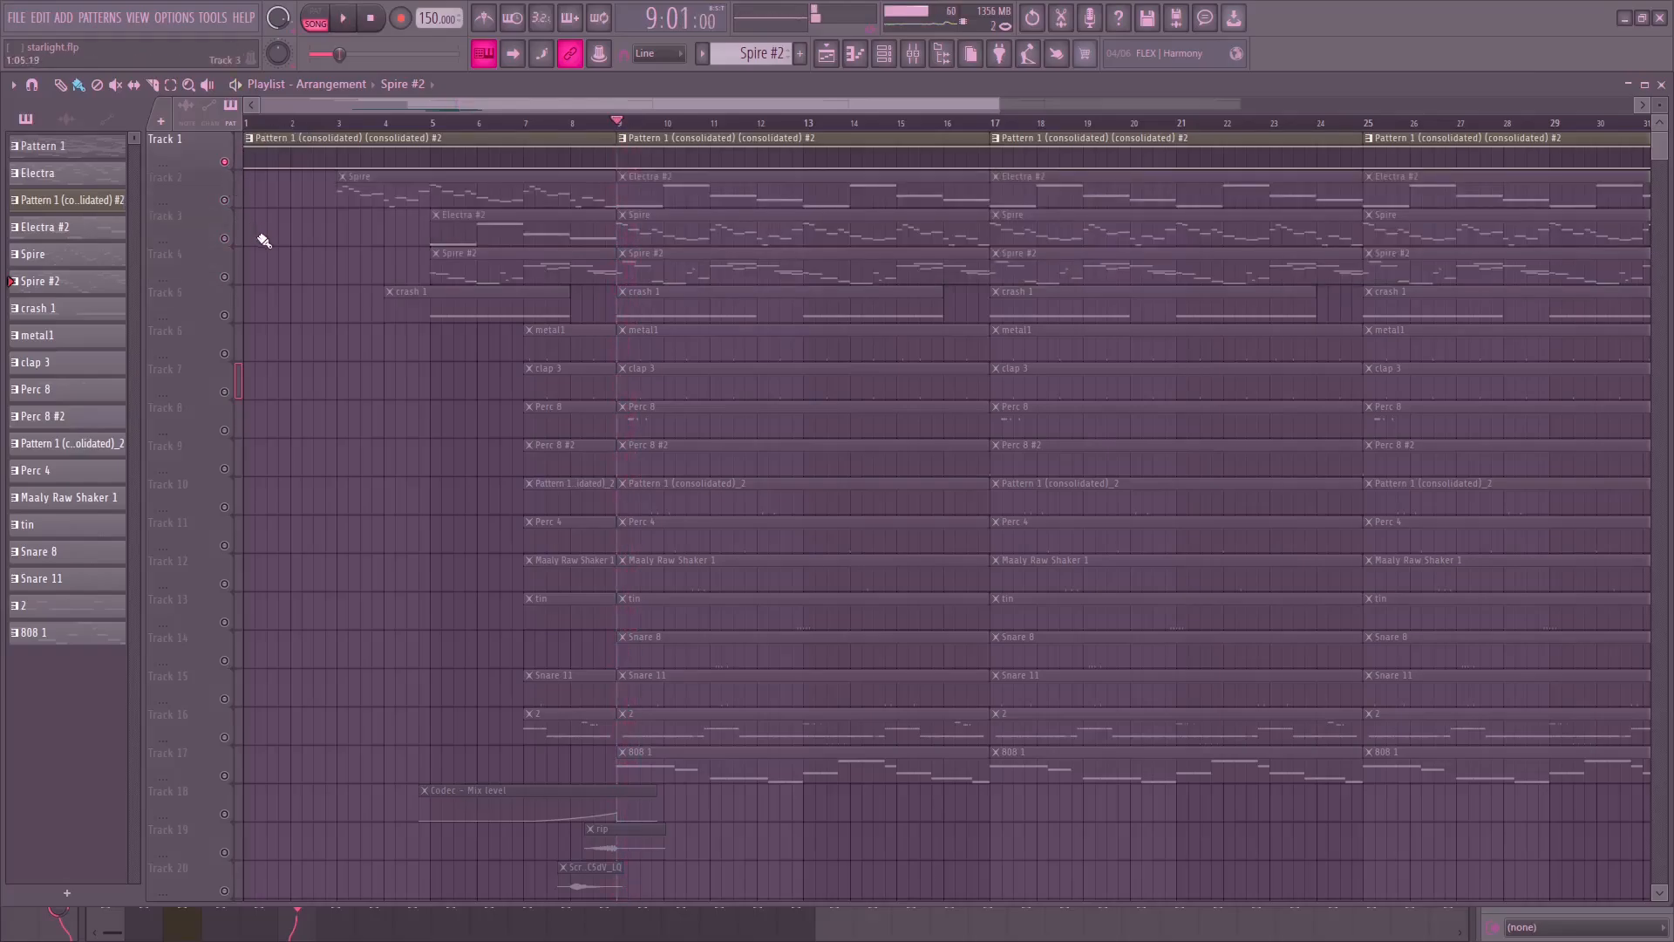
right_click(225, 201)
key(space)
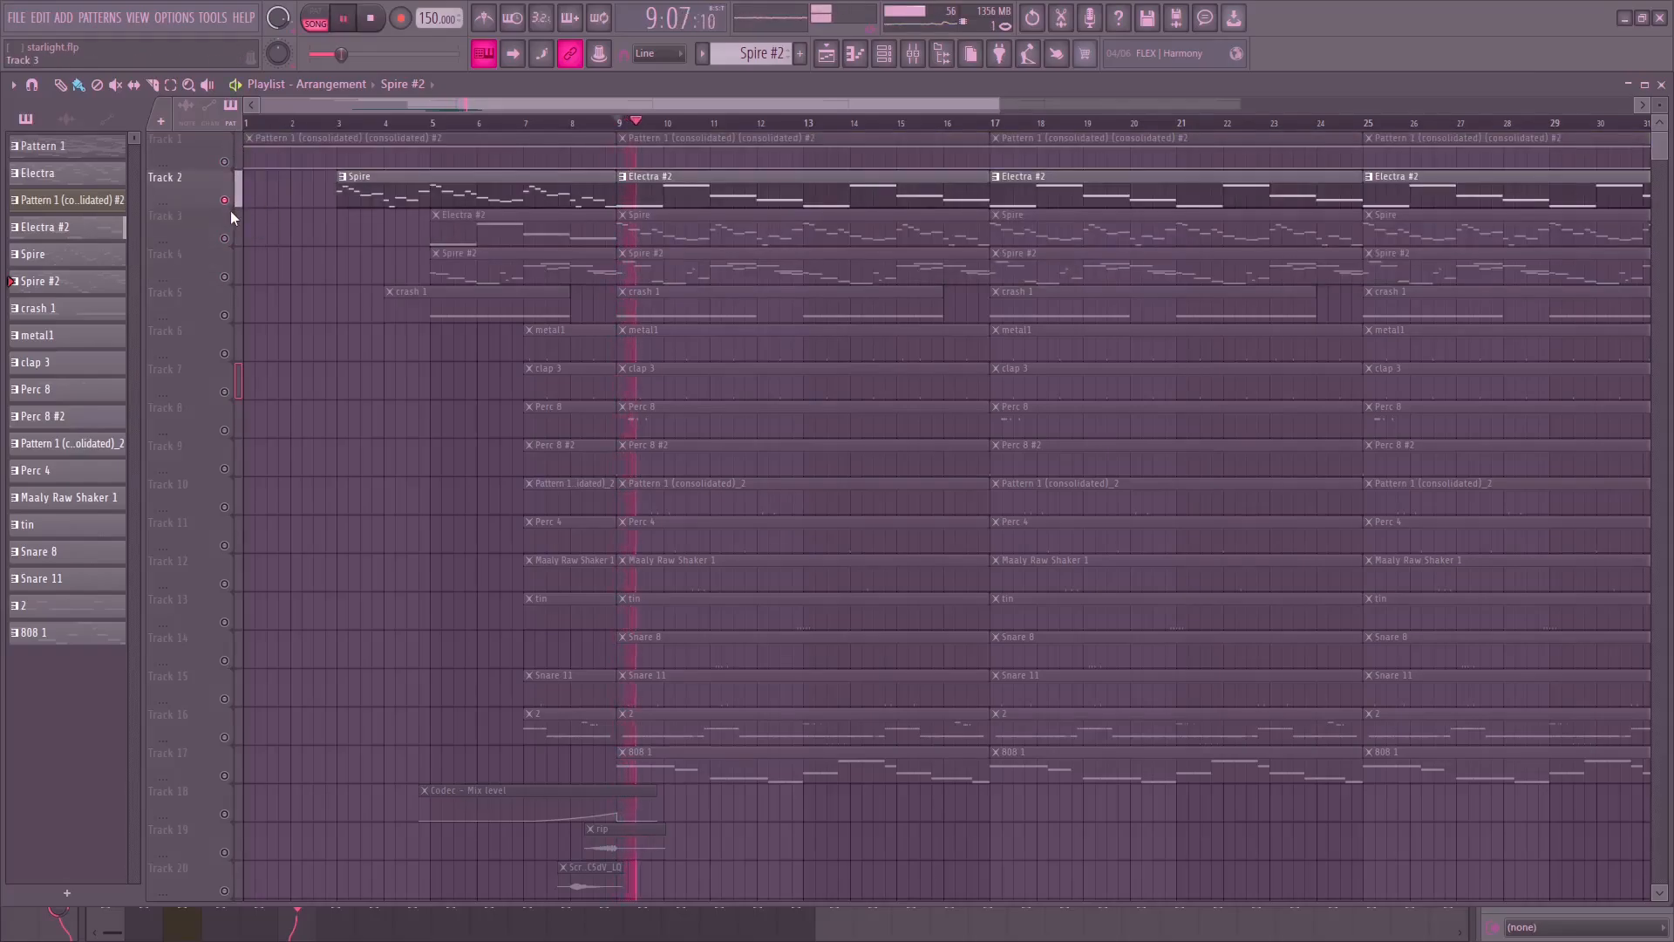
key(space)
right_click(225, 239)
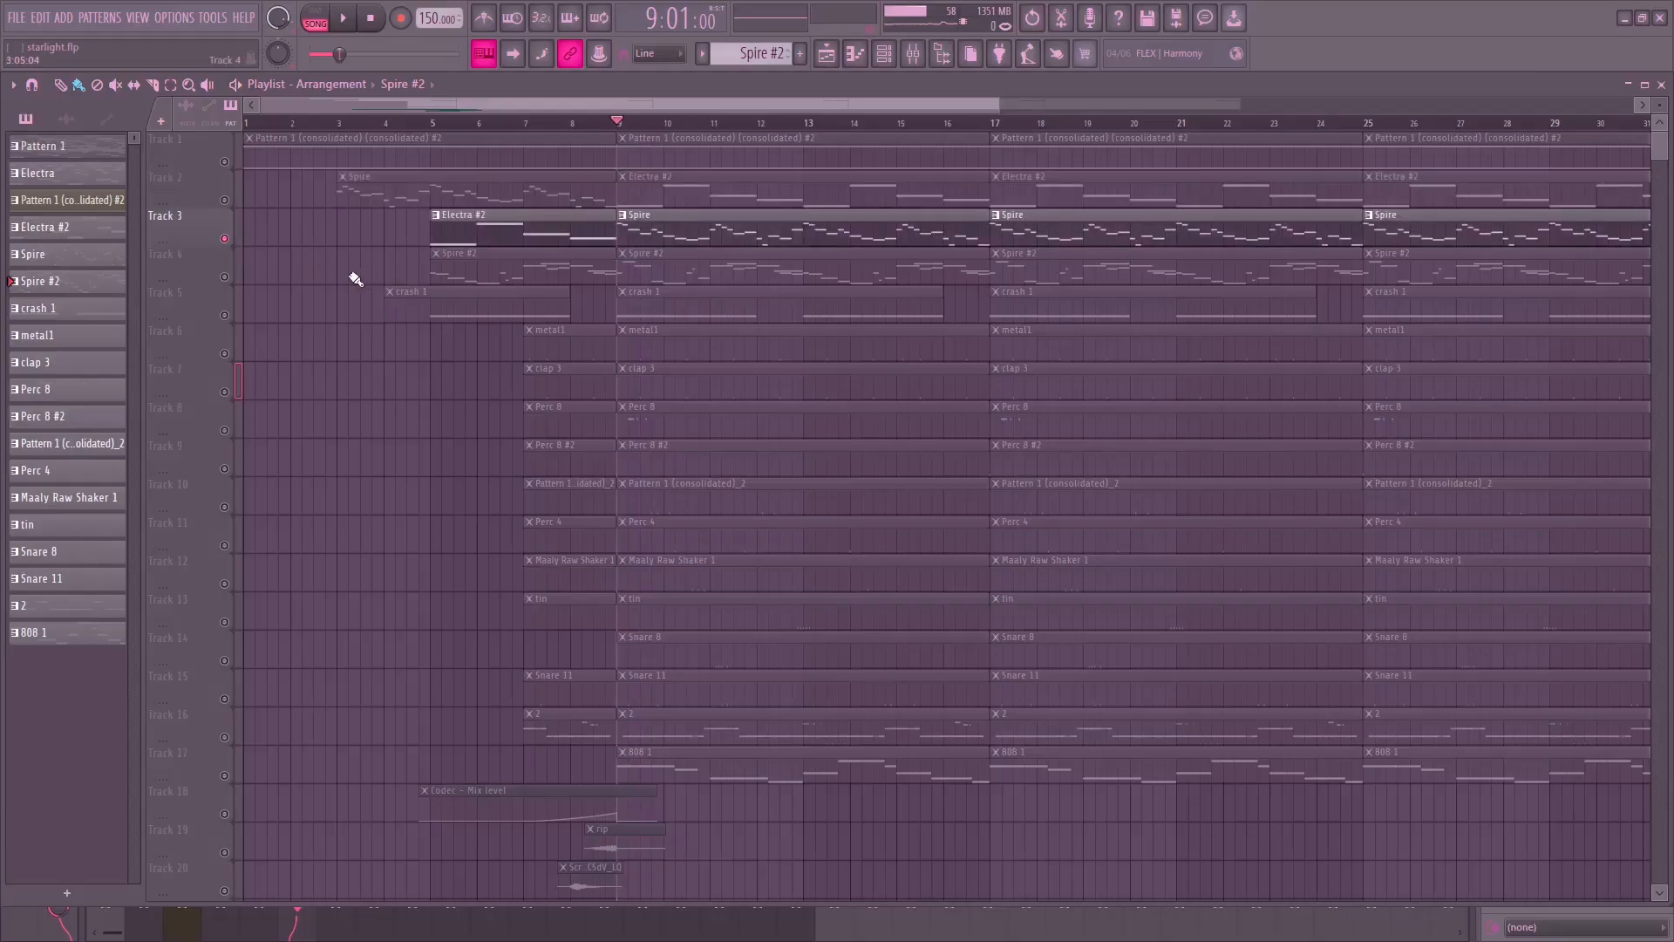
key(space)
key(space)
right_click(225, 278)
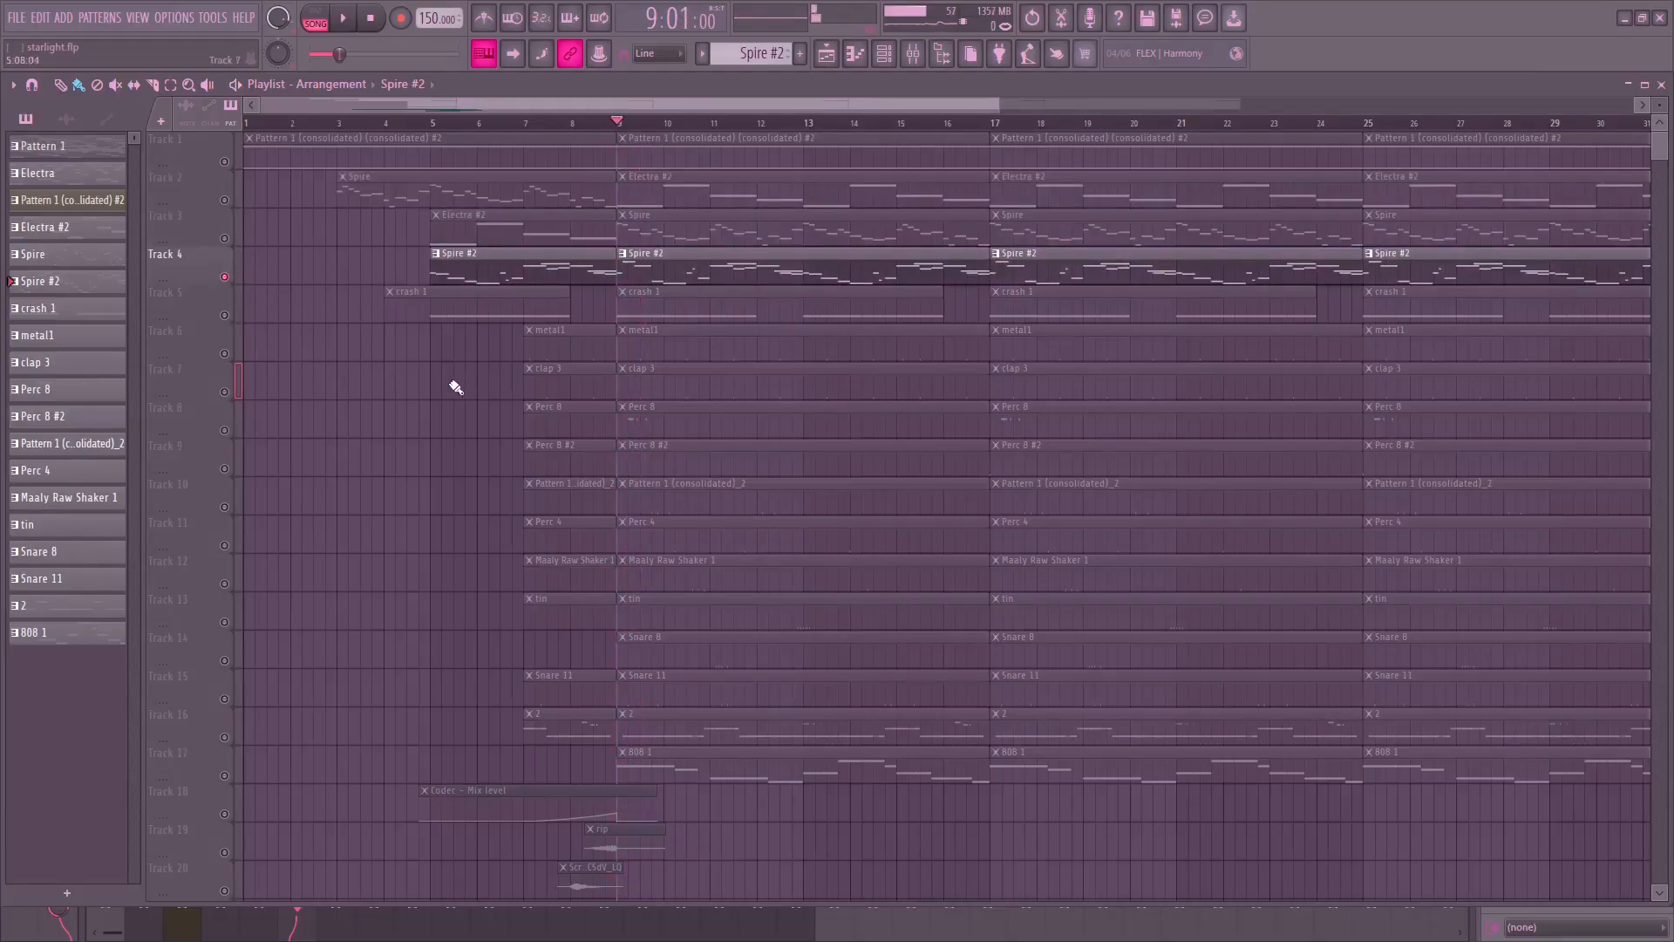
Solo the crash 1 track, unmute tracks 6 to 16 with the other drum sounds, and play the drums from bar 9.
scroll(403, 444, up, 5)
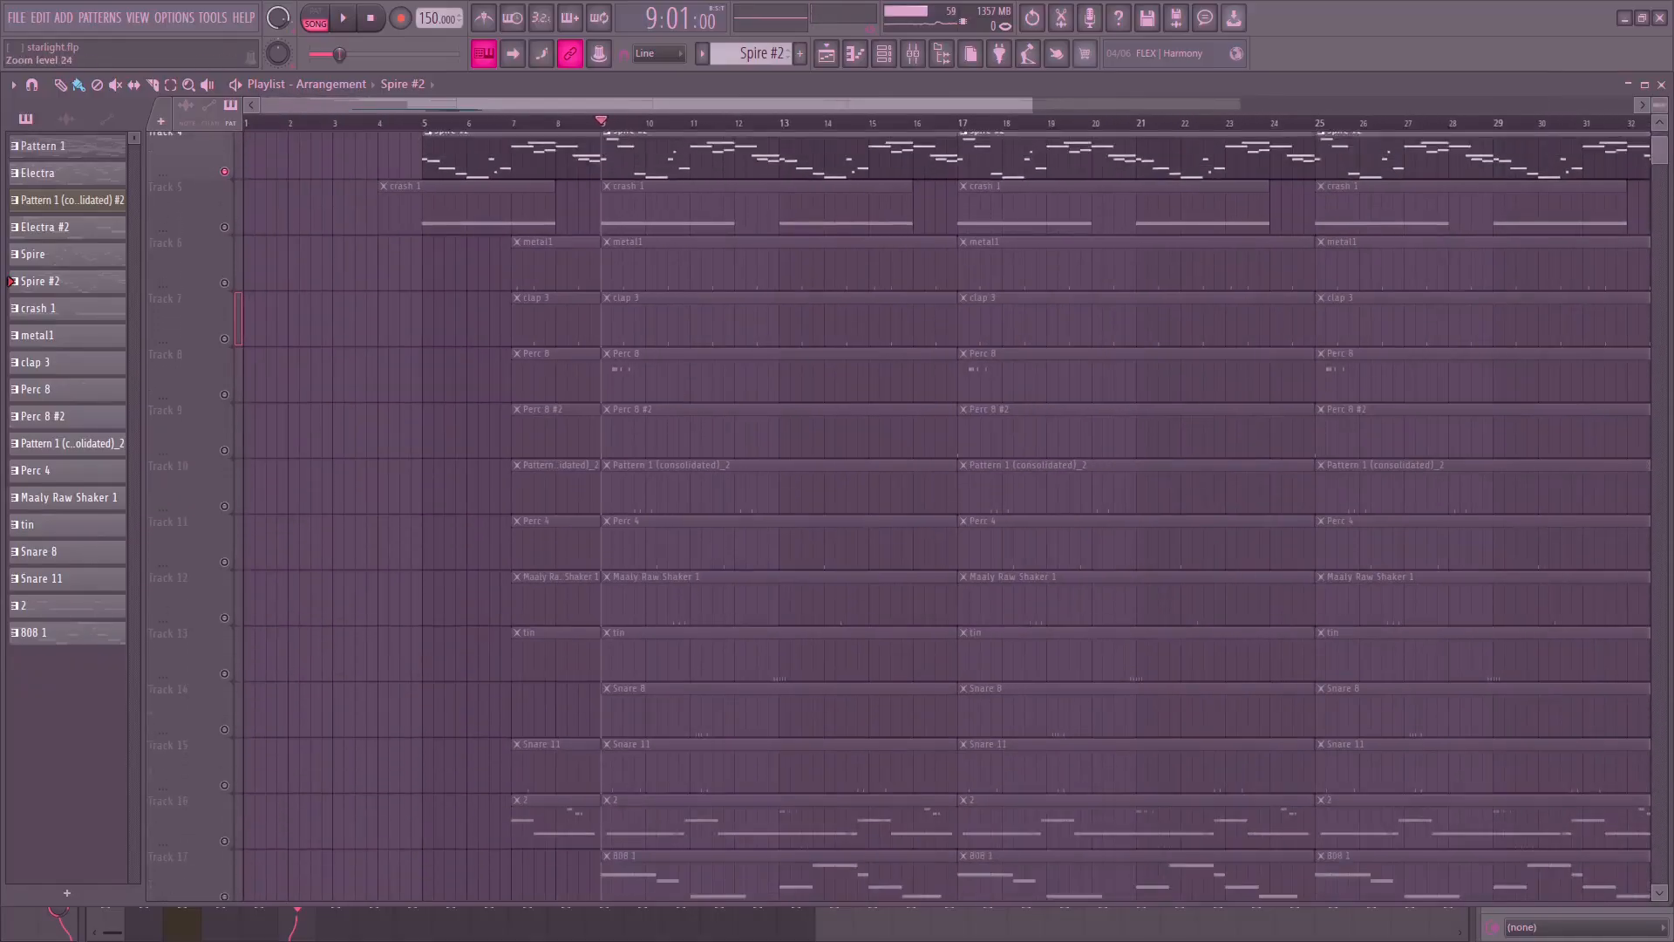
scroll(470, 322, down, 2)
right_click(224, 258)
click(225, 298)
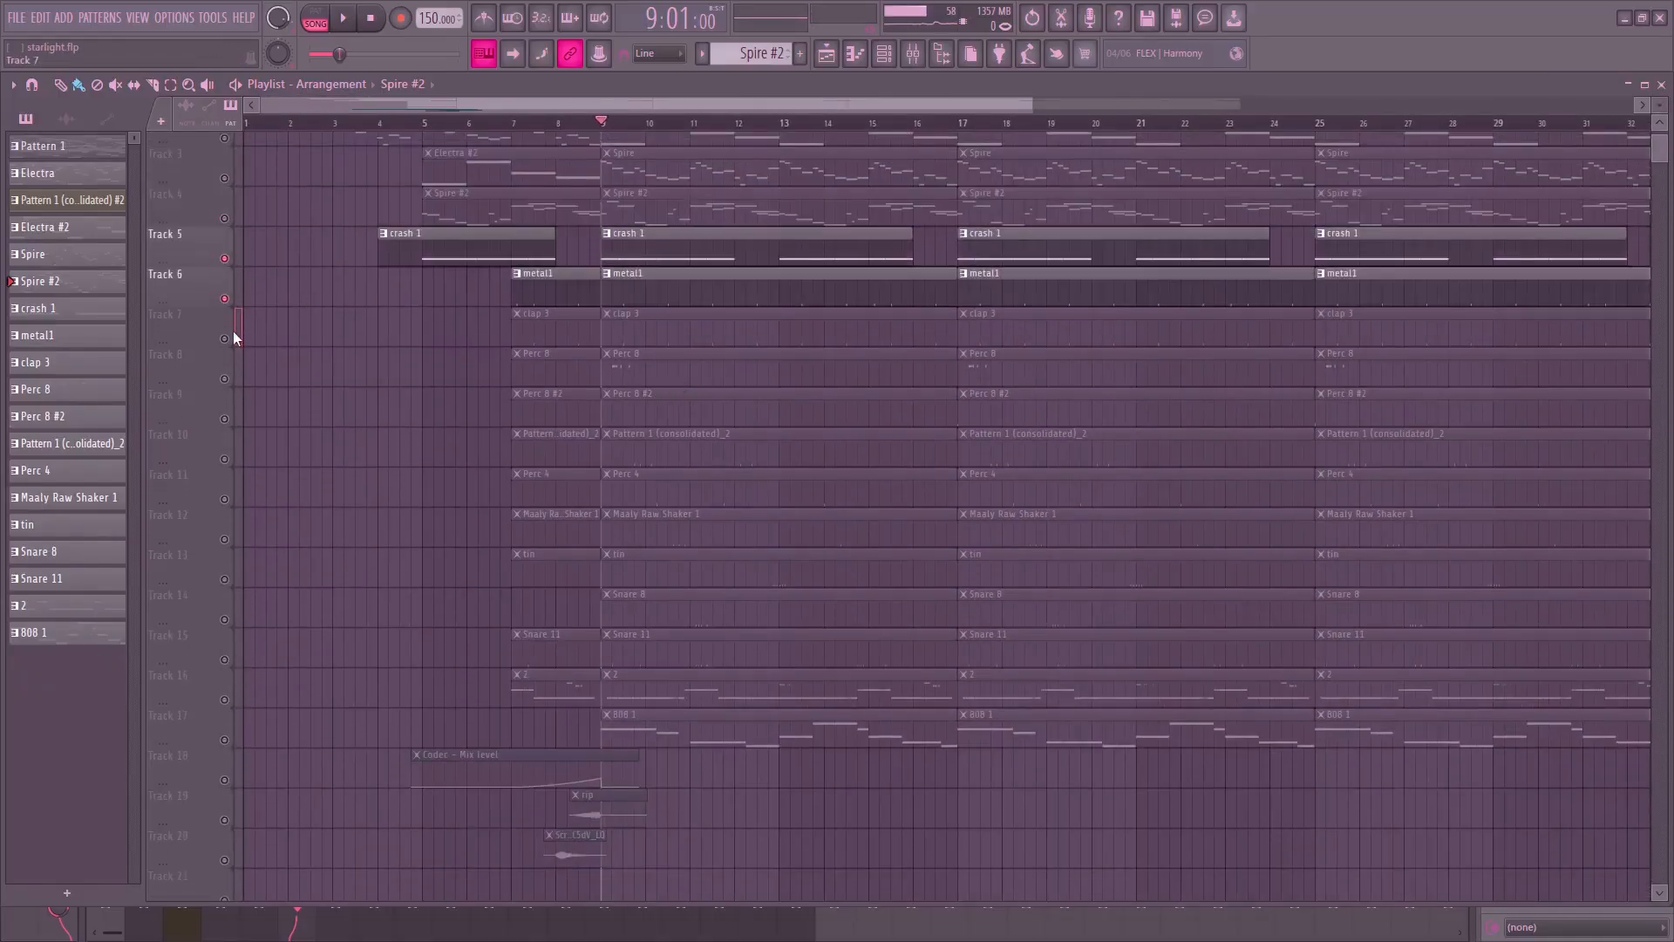
click(224, 338)
click(224, 378)
click(225, 419)
click(224, 459)
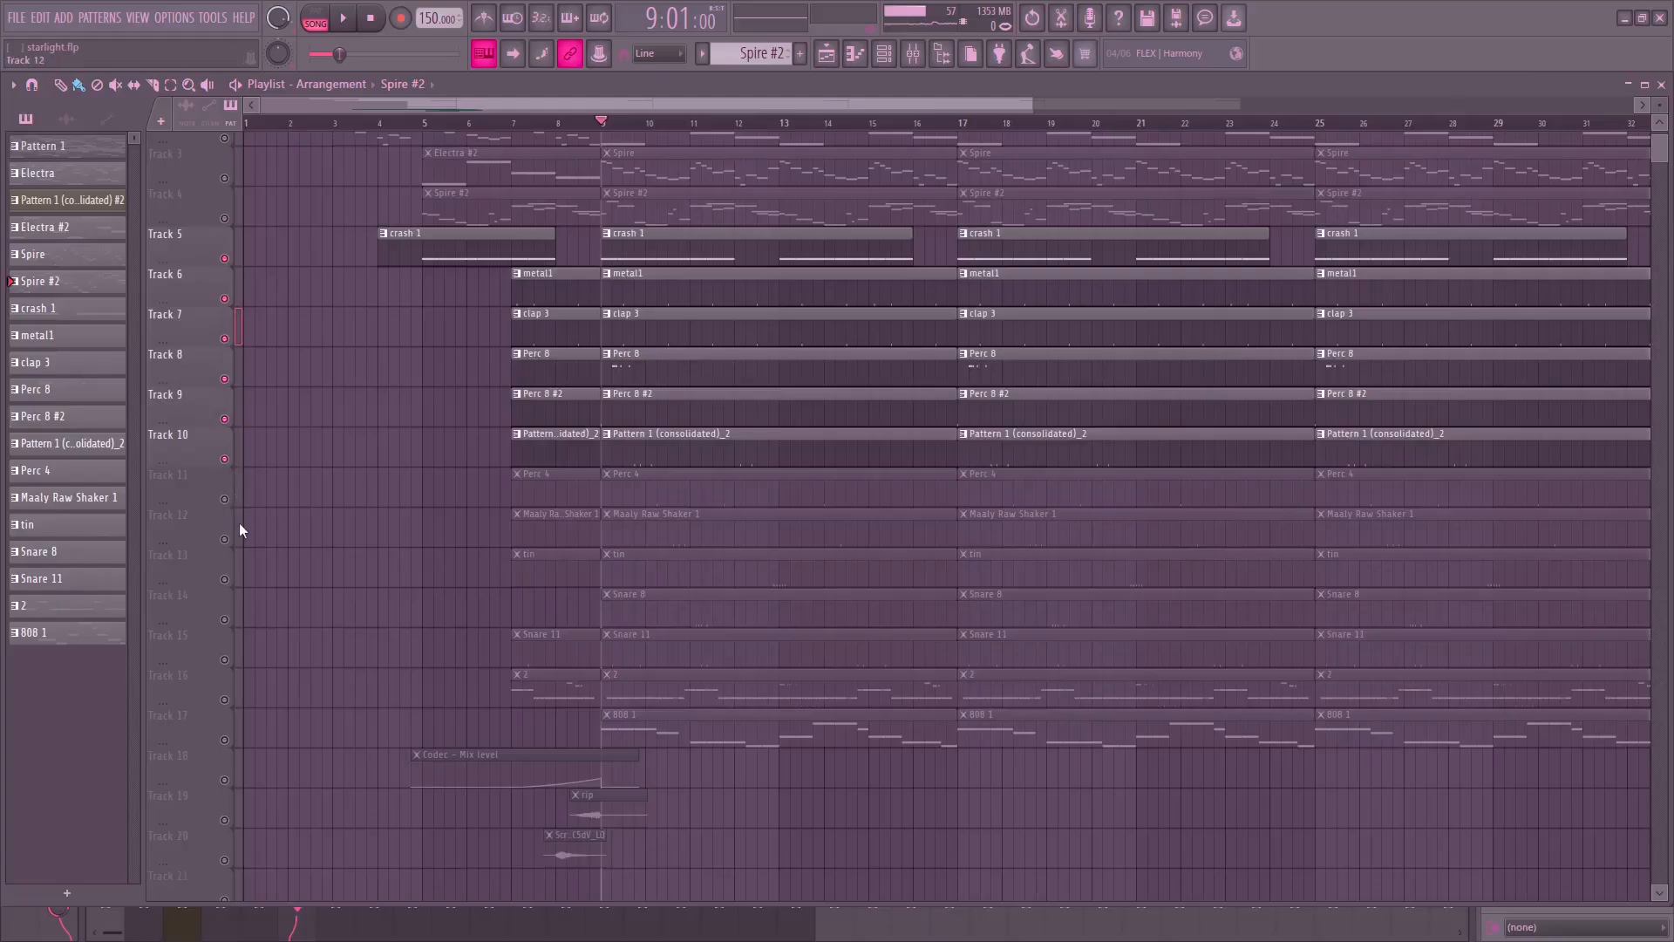
click(224, 499)
click(224, 539)
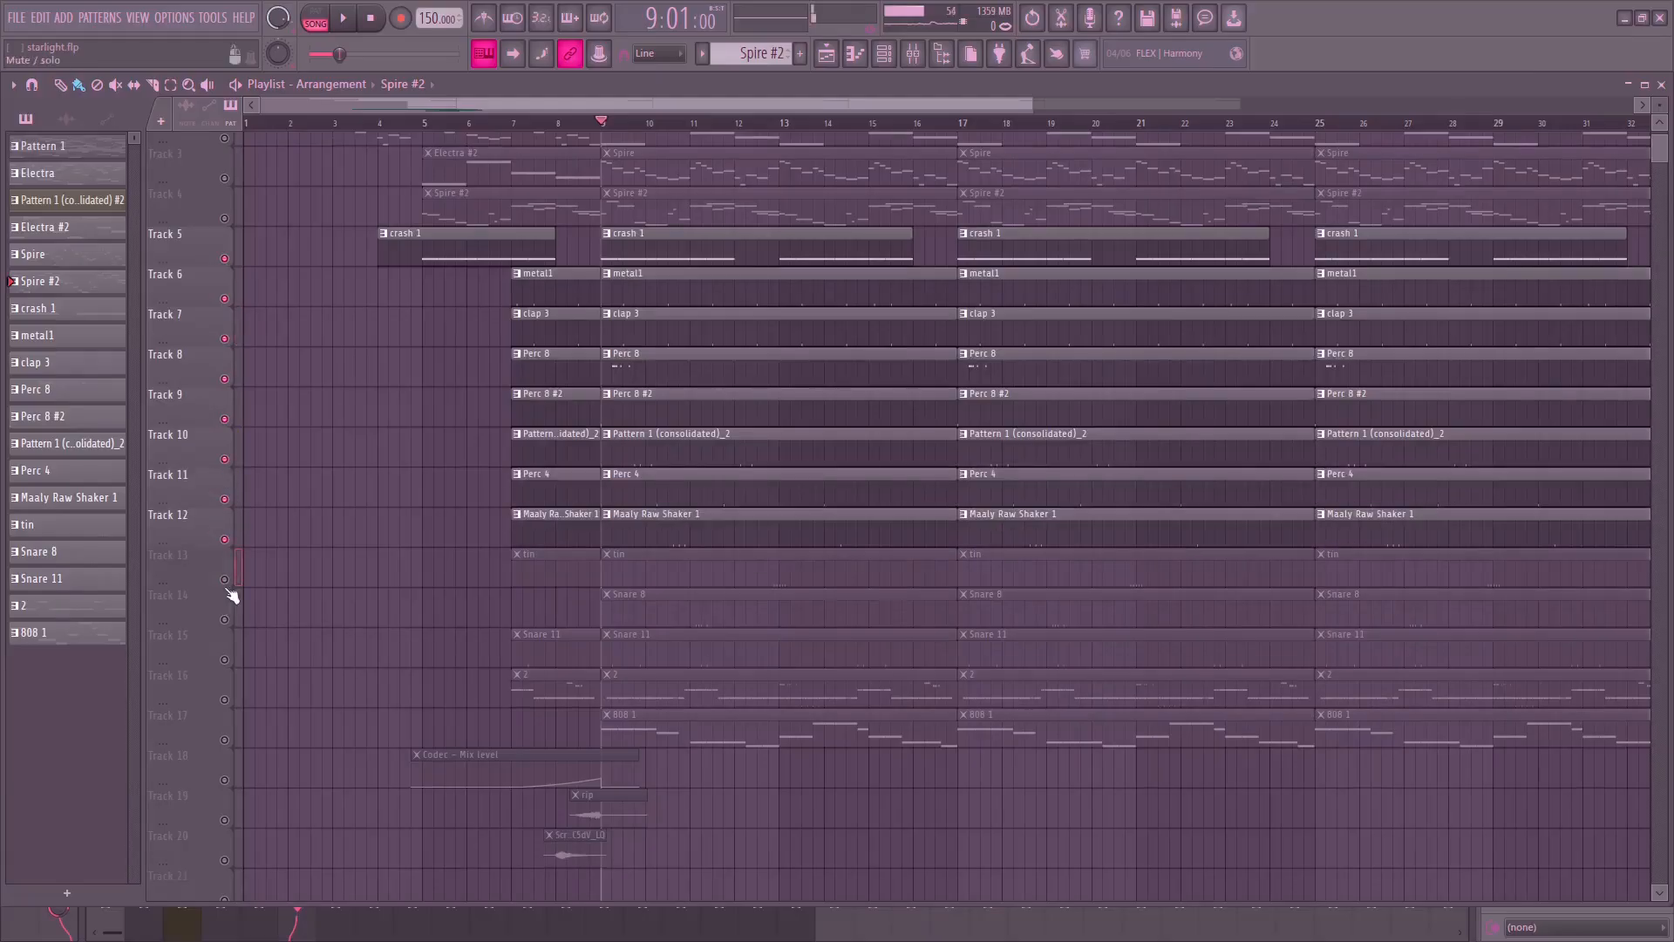
click(224, 578)
click(224, 619)
click(224, 659)
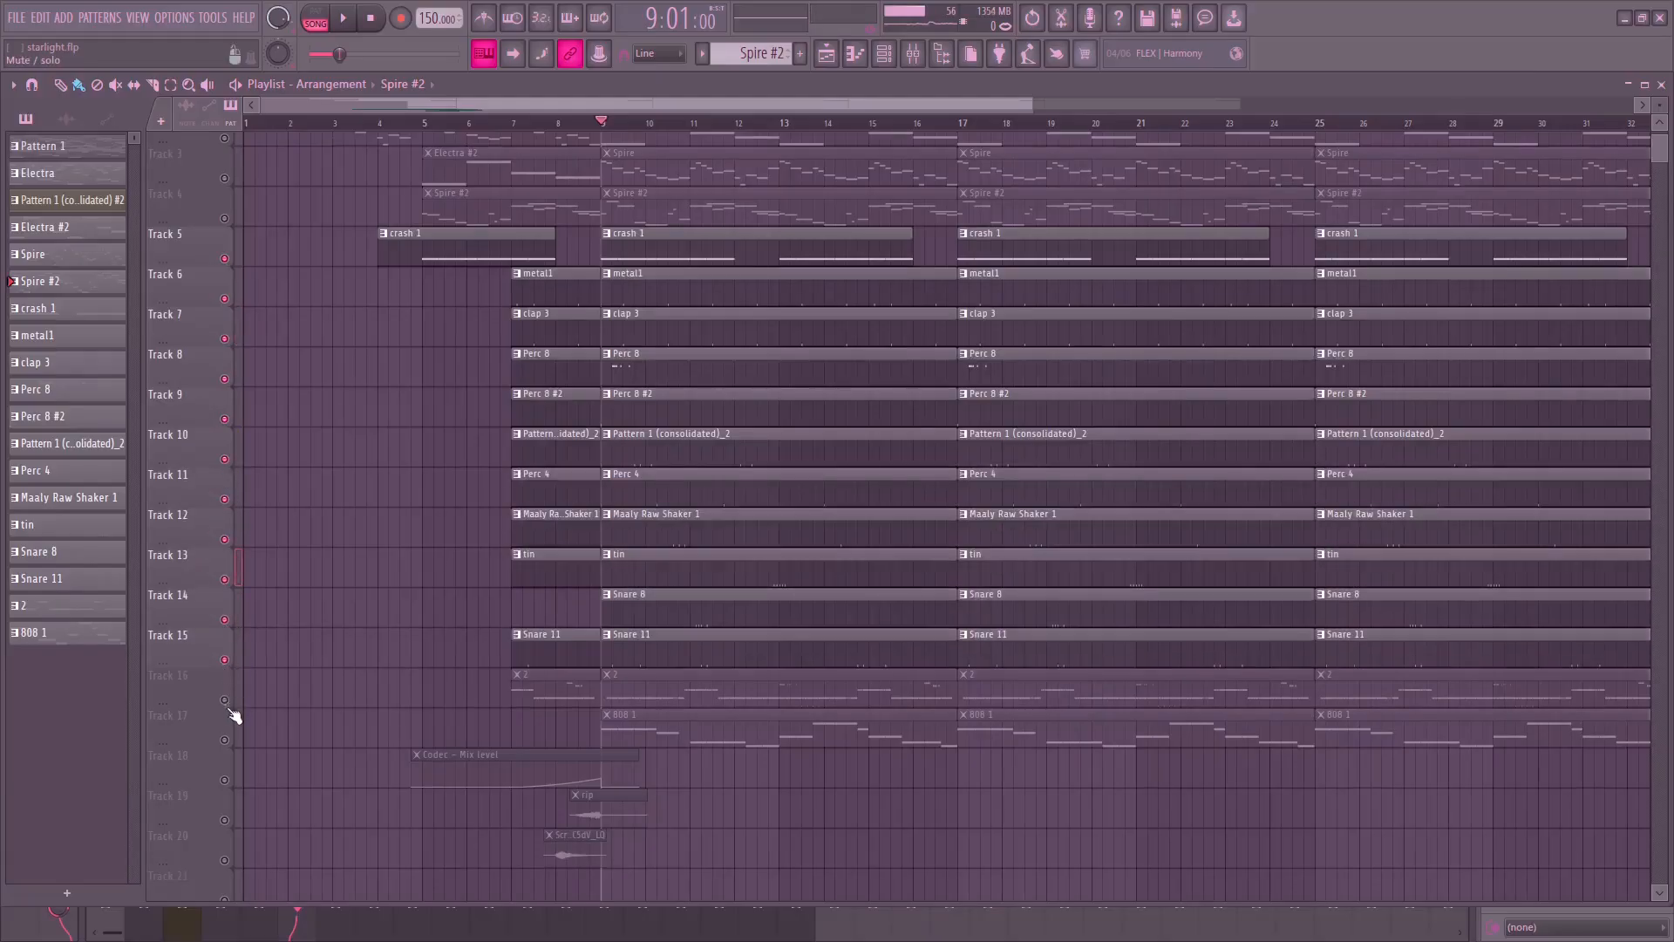
click(224, 700)
key(space)
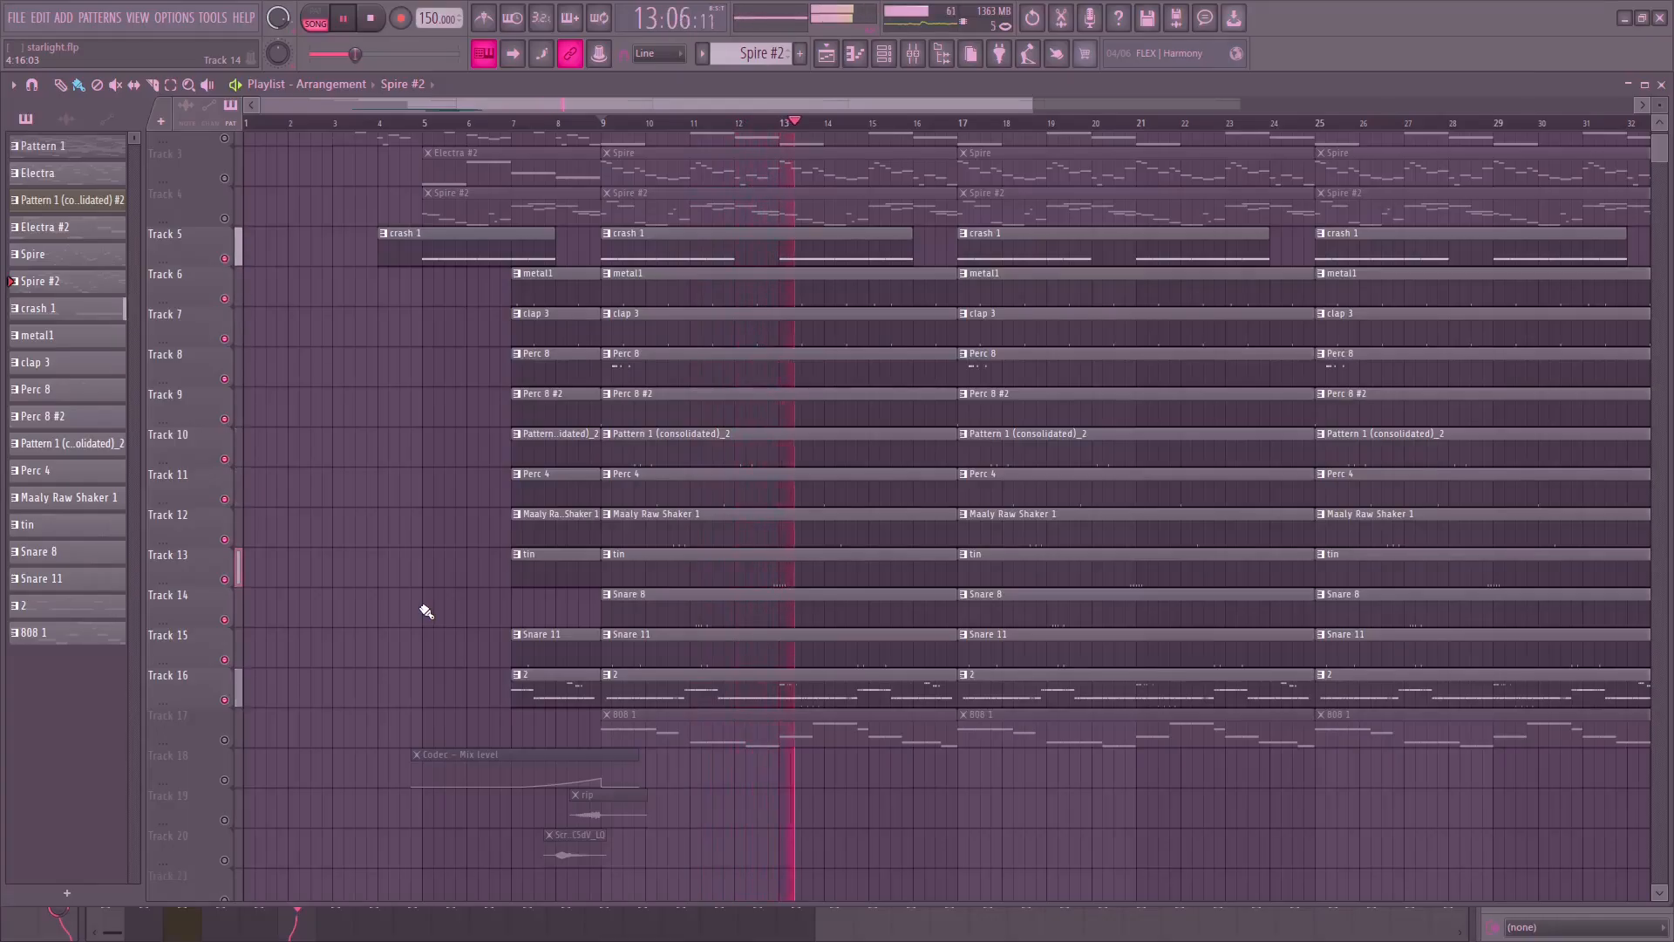
key(space)
Open the metal1 clip on track 6 from the playlist in the piano roll.
scroll(410, 558, up, 4)
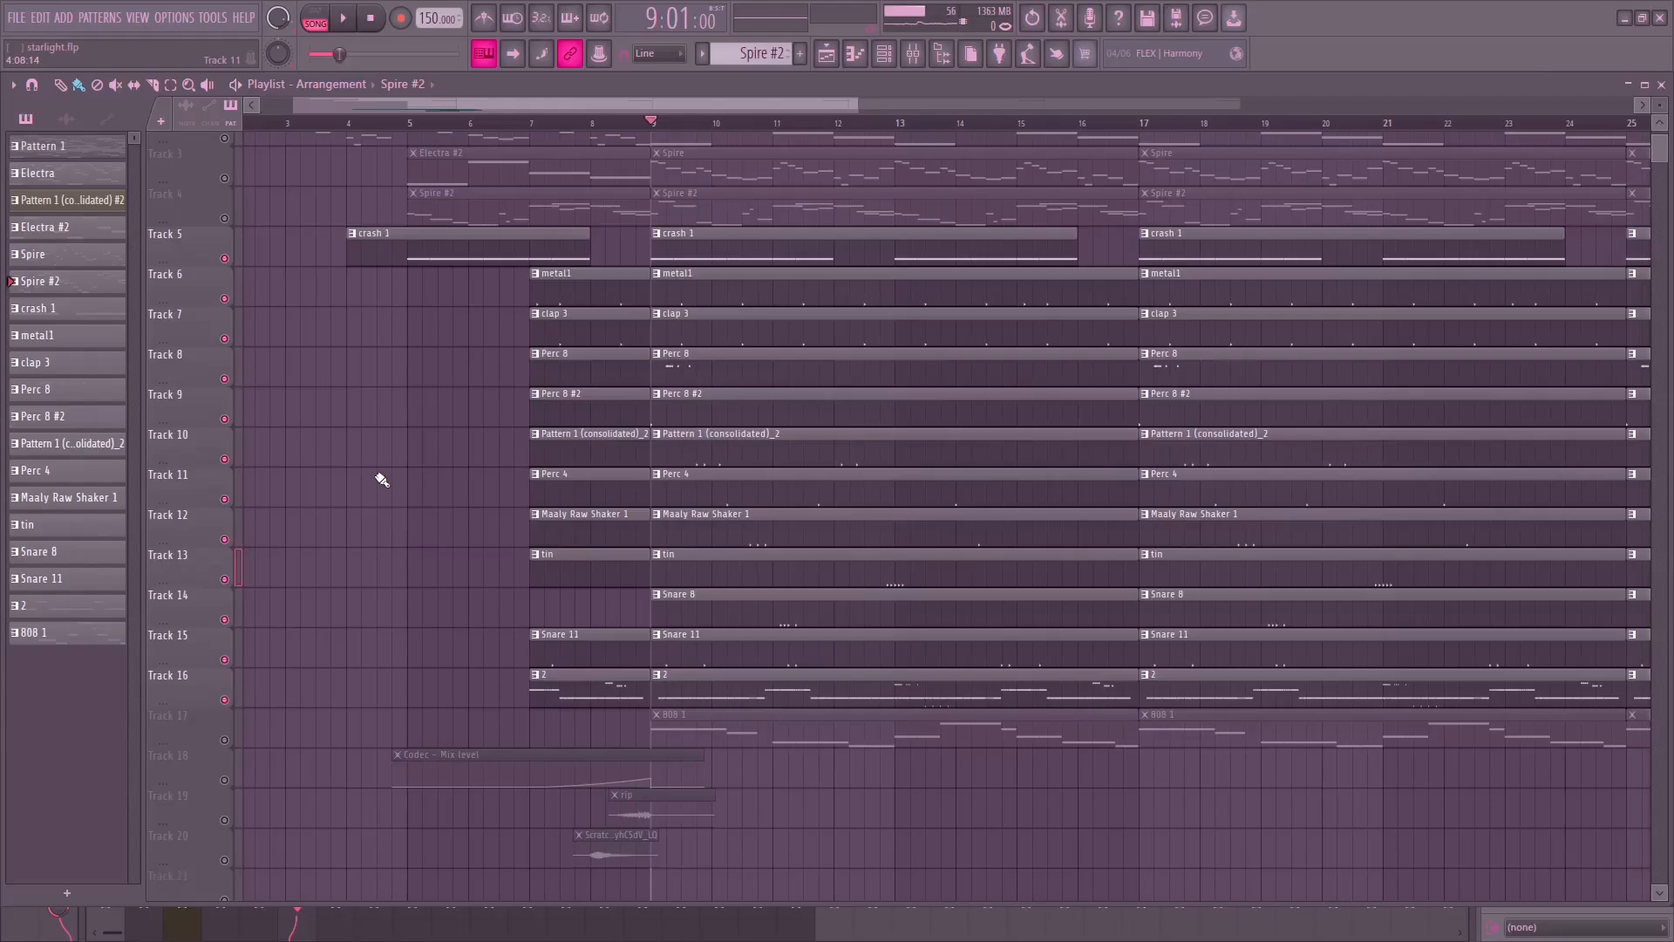
scroll(462, 427, down, 3)
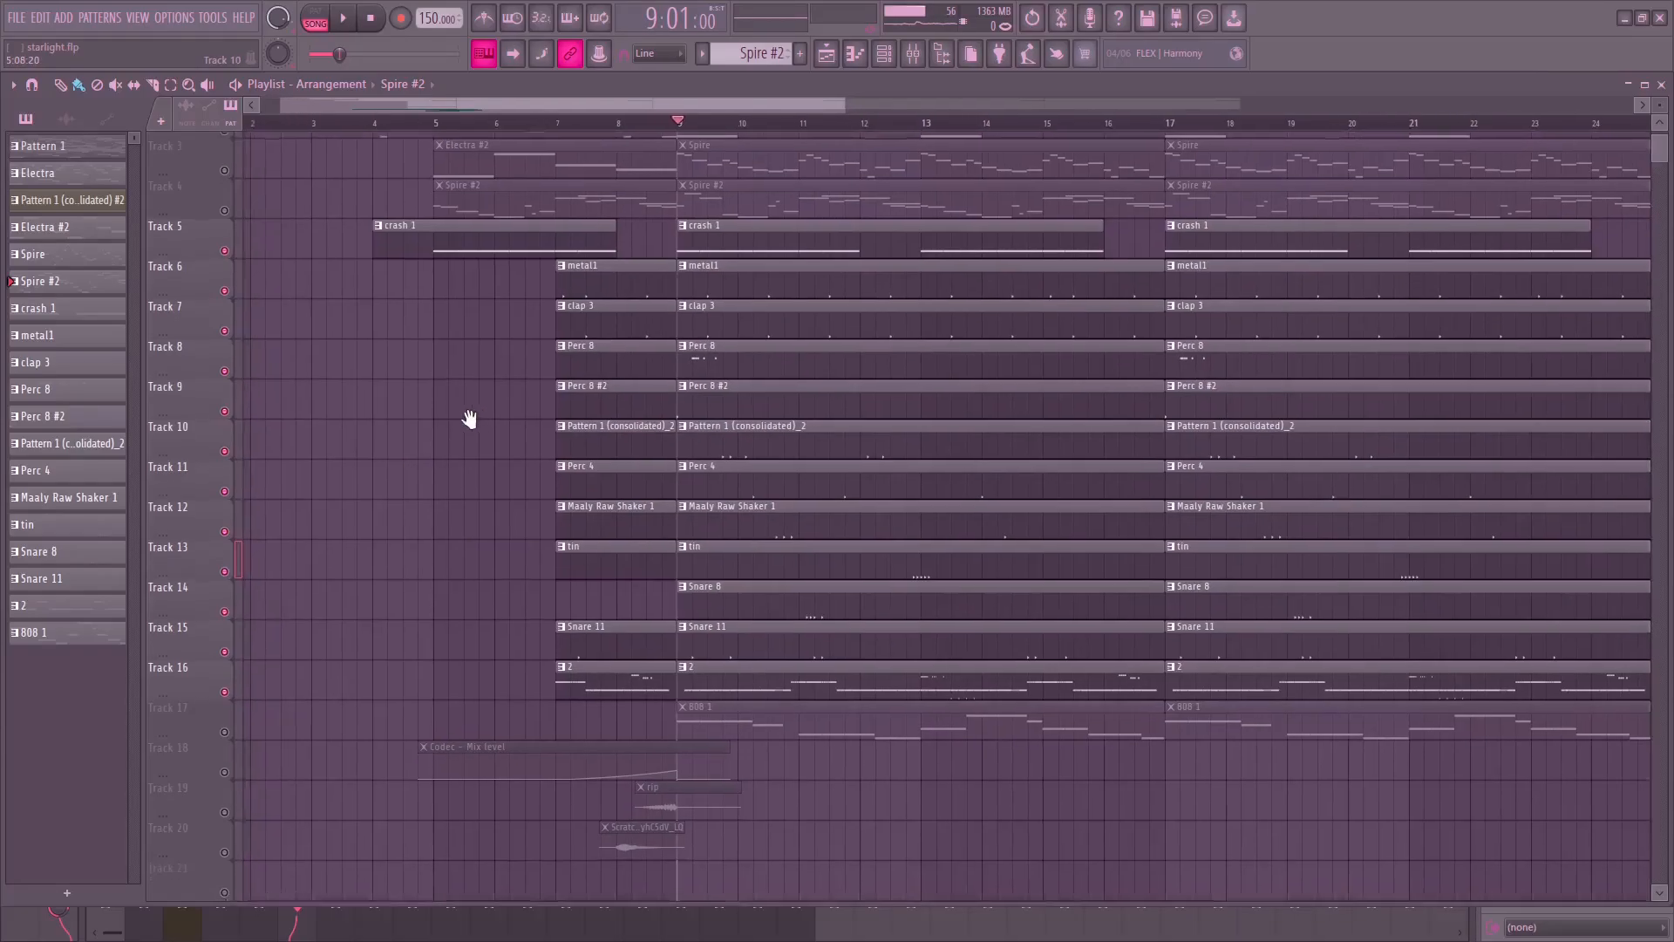
scroll(829, 529, up, 3)
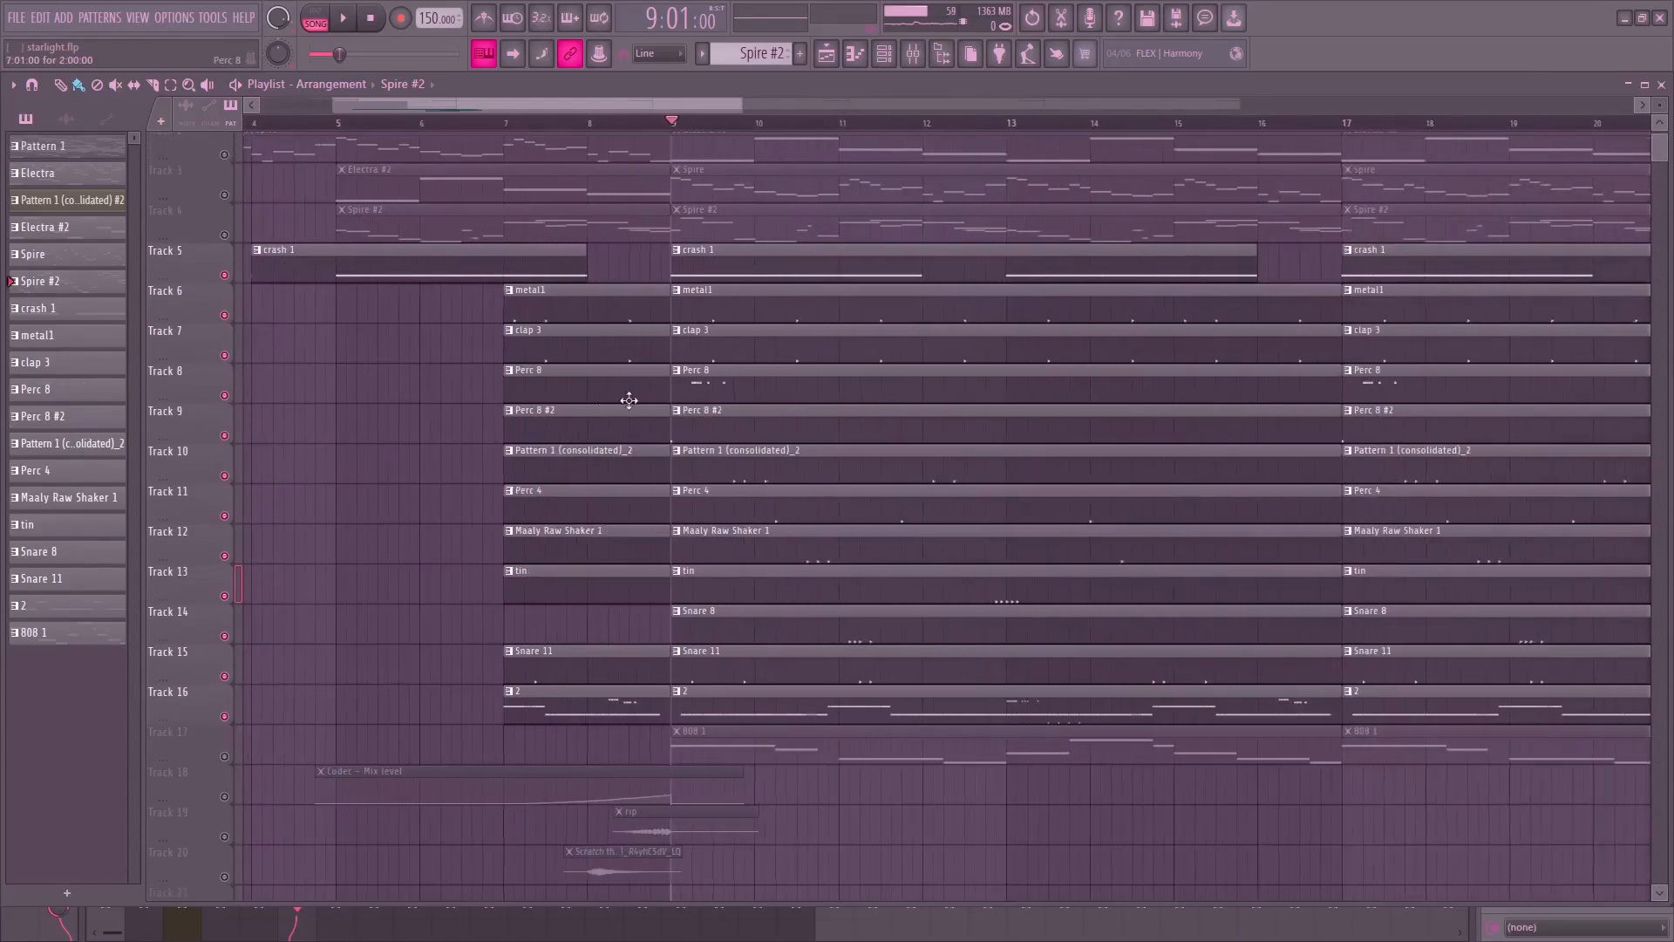
scroll(785, 467, up, 1)
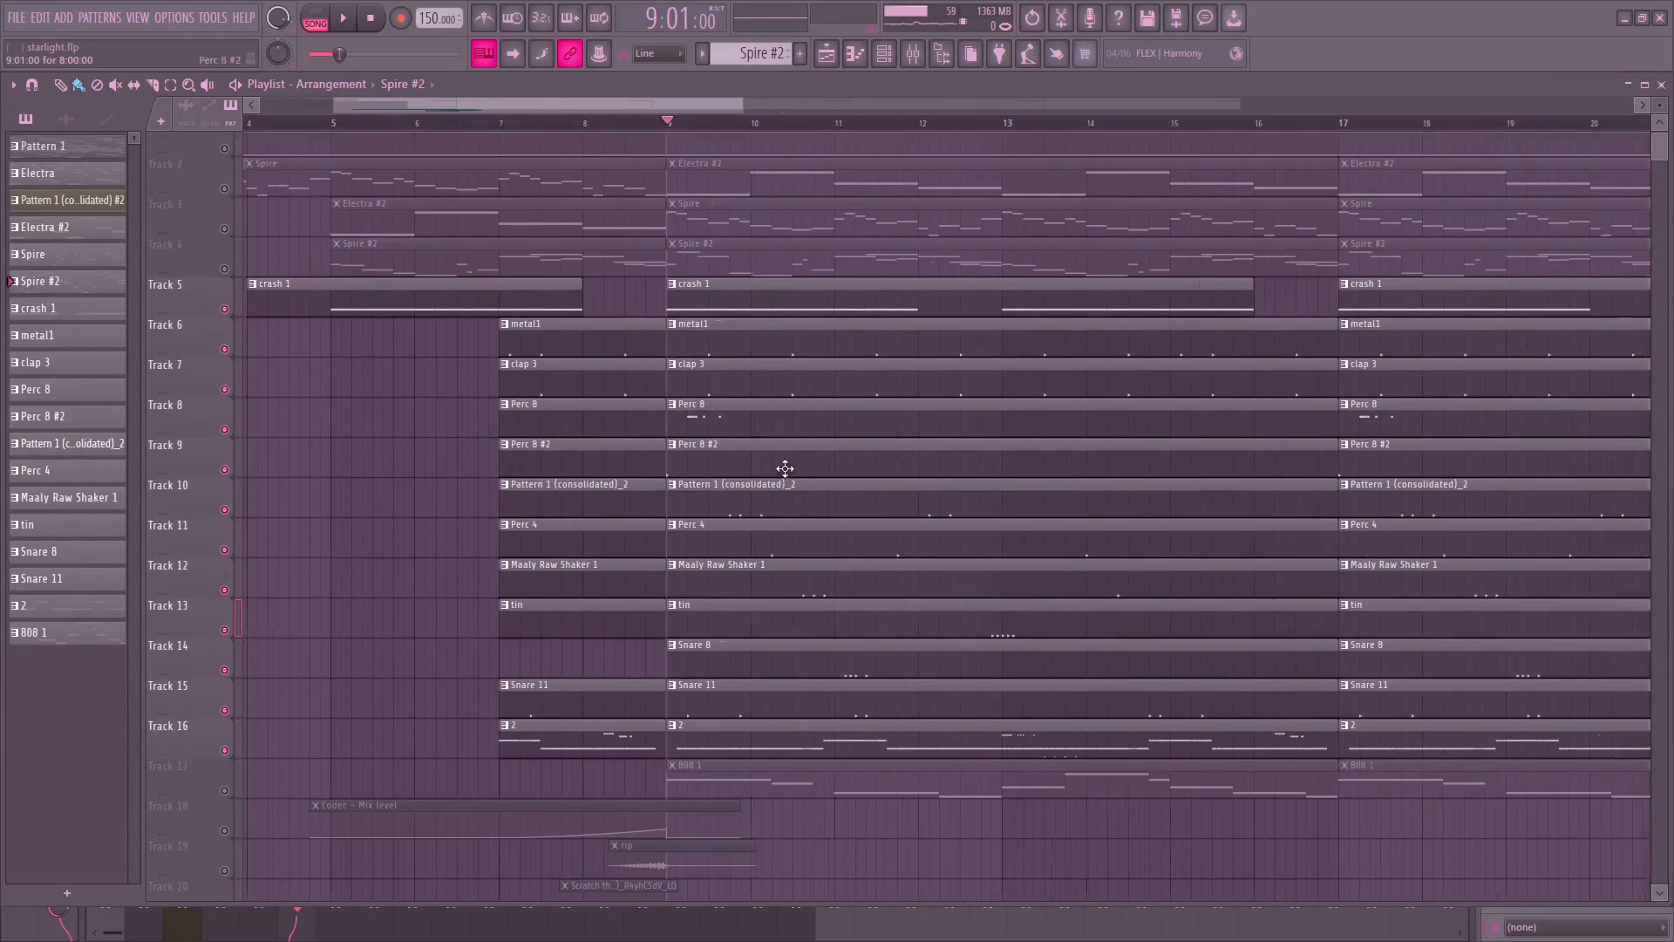
double_click(766, 340)
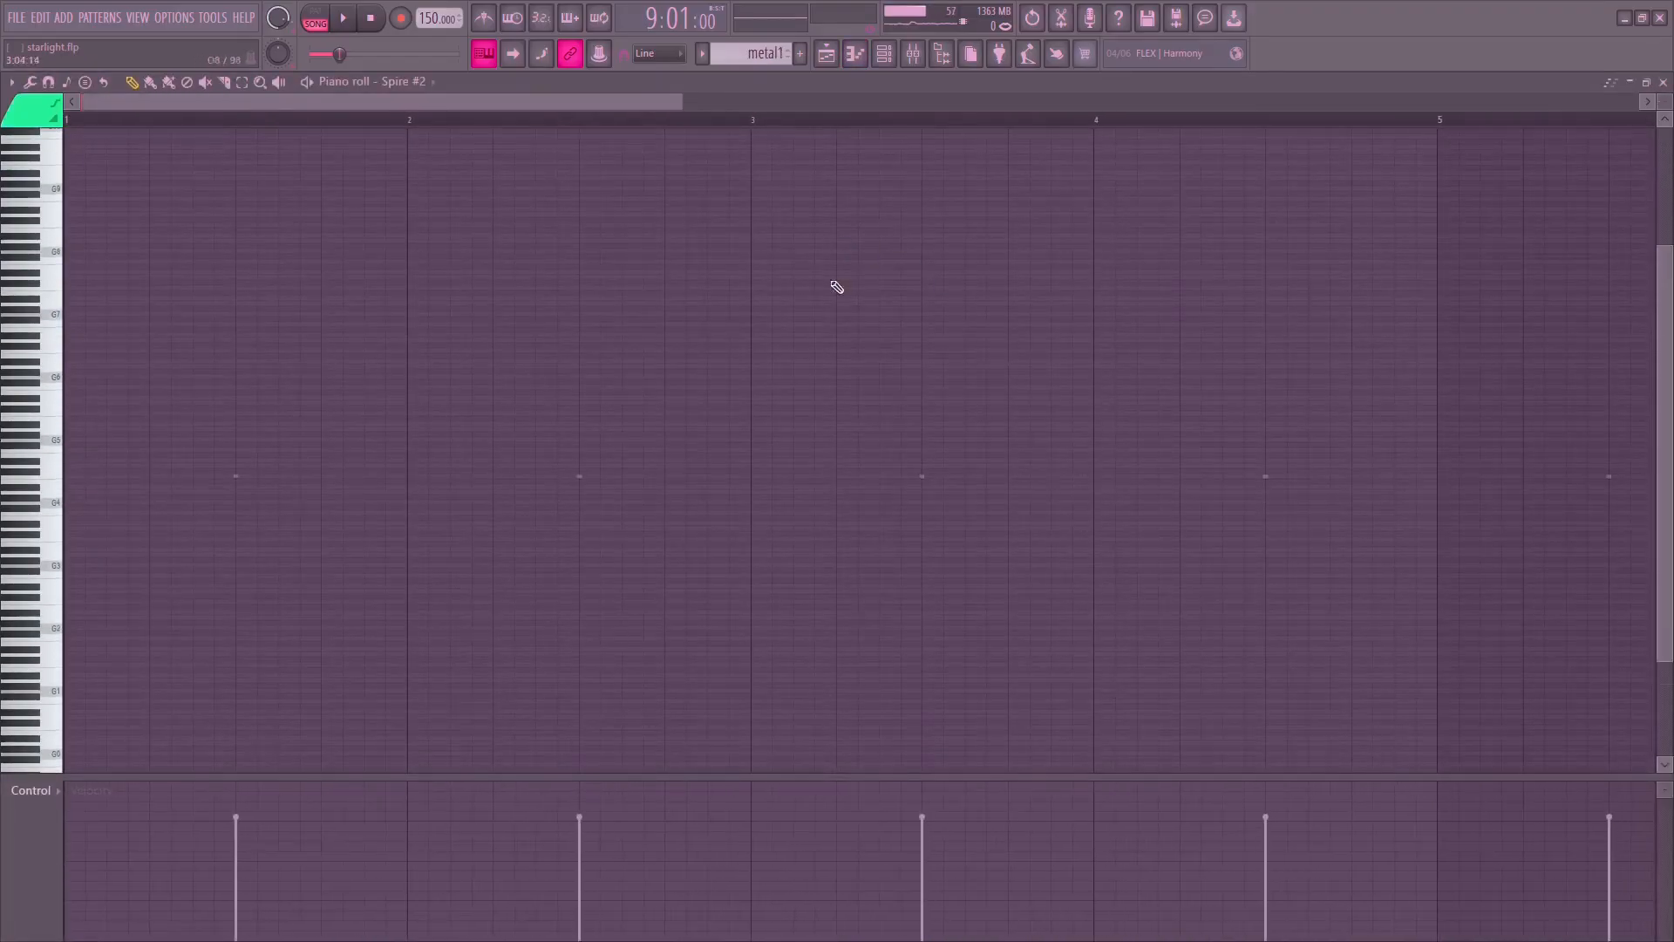
scroll(837, 287, down, 2)
scroll(852, 337, up, 3)
scroll(829, 407, up, 8)
scroll(843, 689, up, 2)
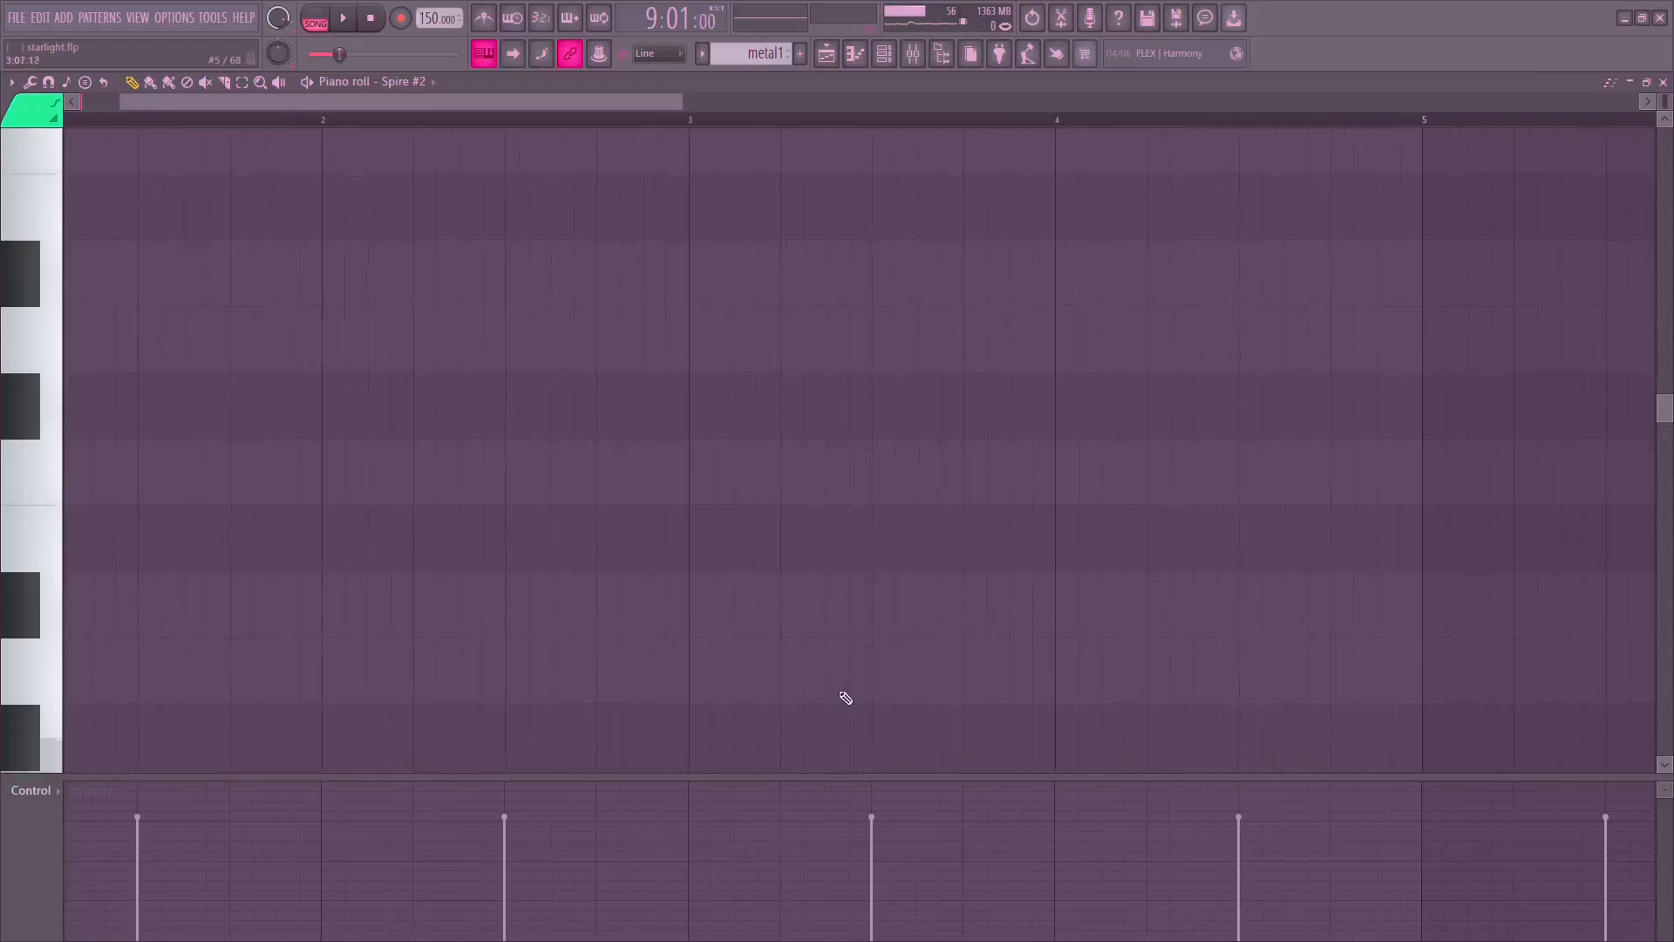
Open the metal1 channel's sampler settings from the channel rack and close them after viewing.
click(828, 56)
drag(896, 362, 918, 340)
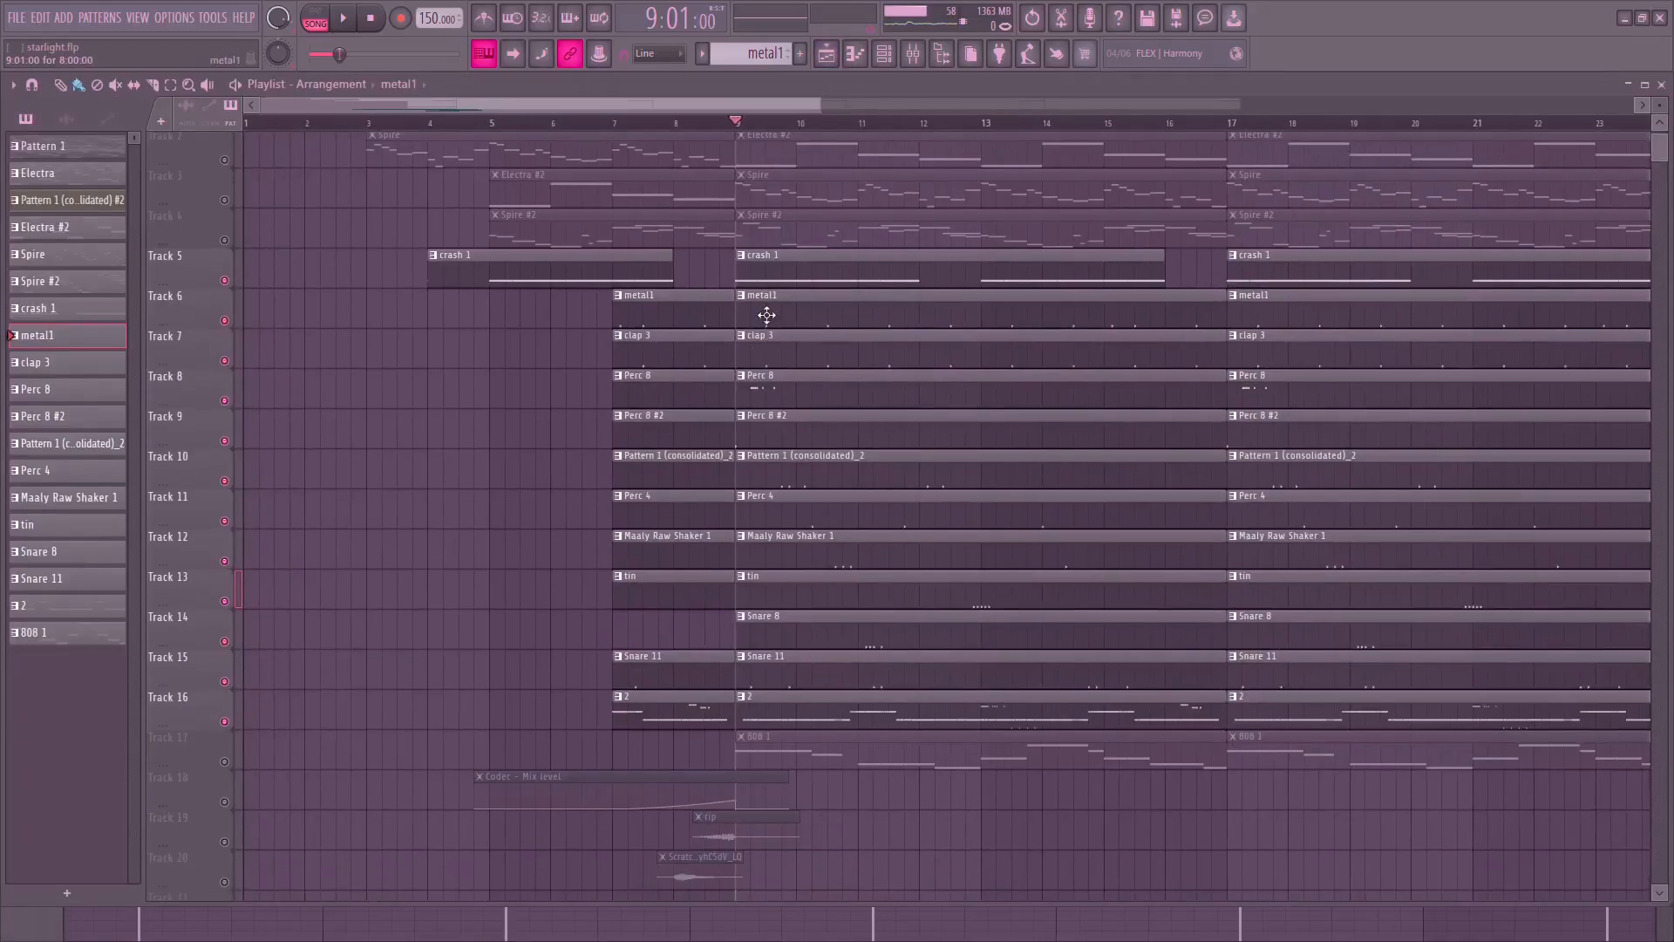
click(883, 54)
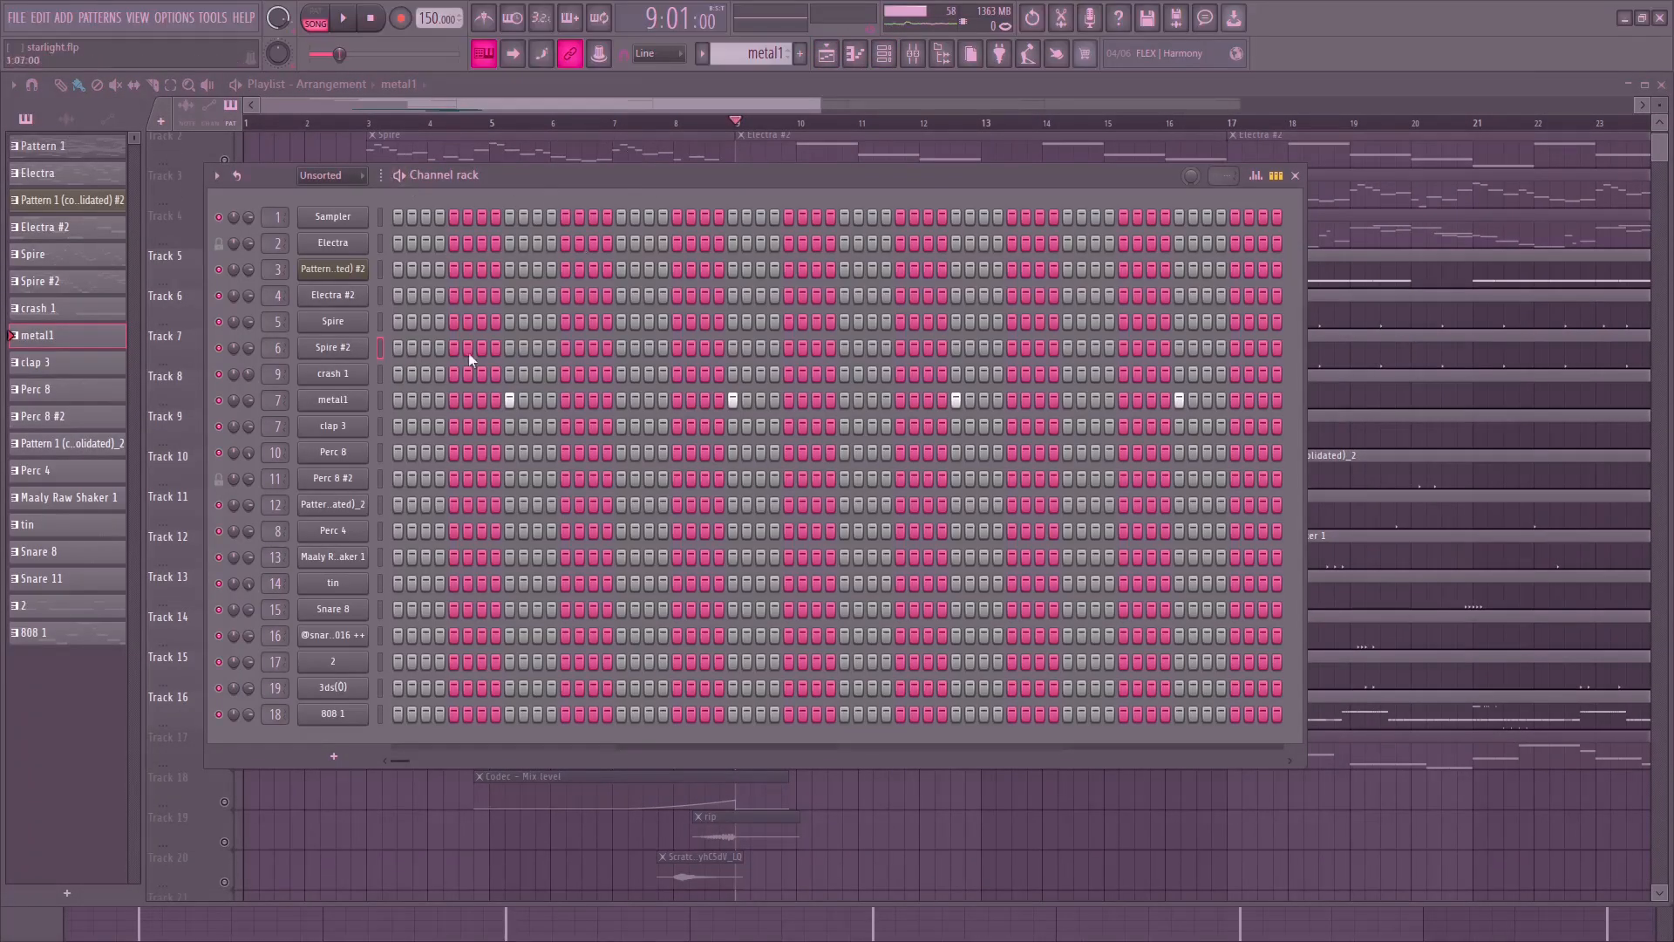
click(364, 399)
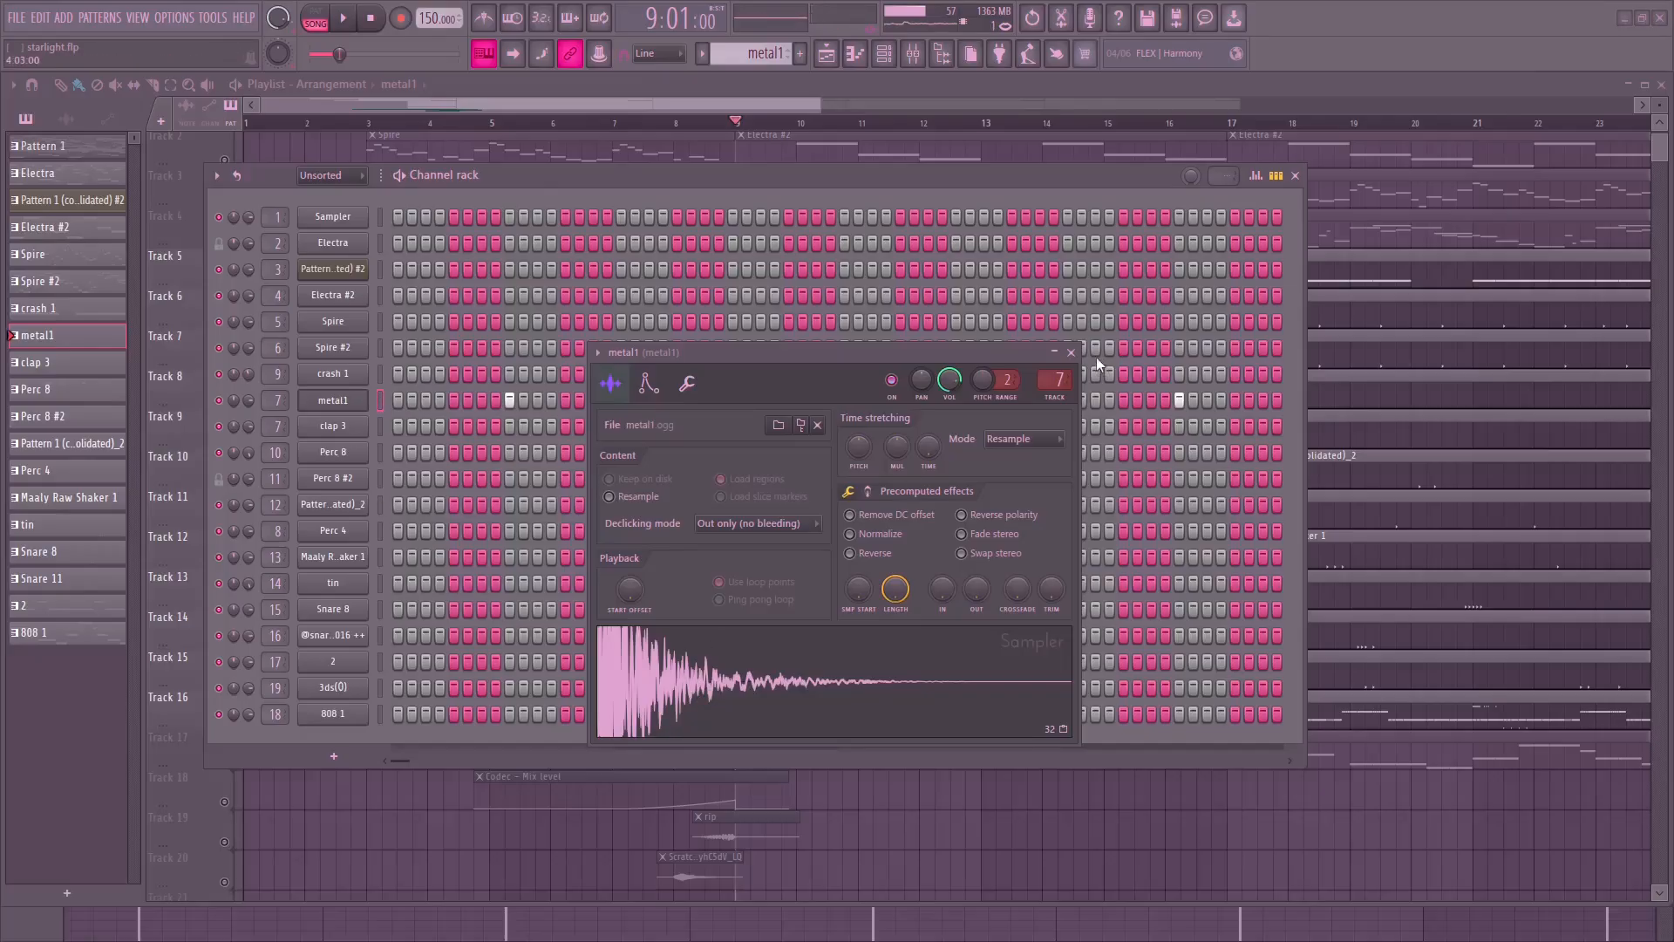
click(1071, 352)
Play the metal1 pattern on its own and show all its notes in the piano roll.
click(340, 21)
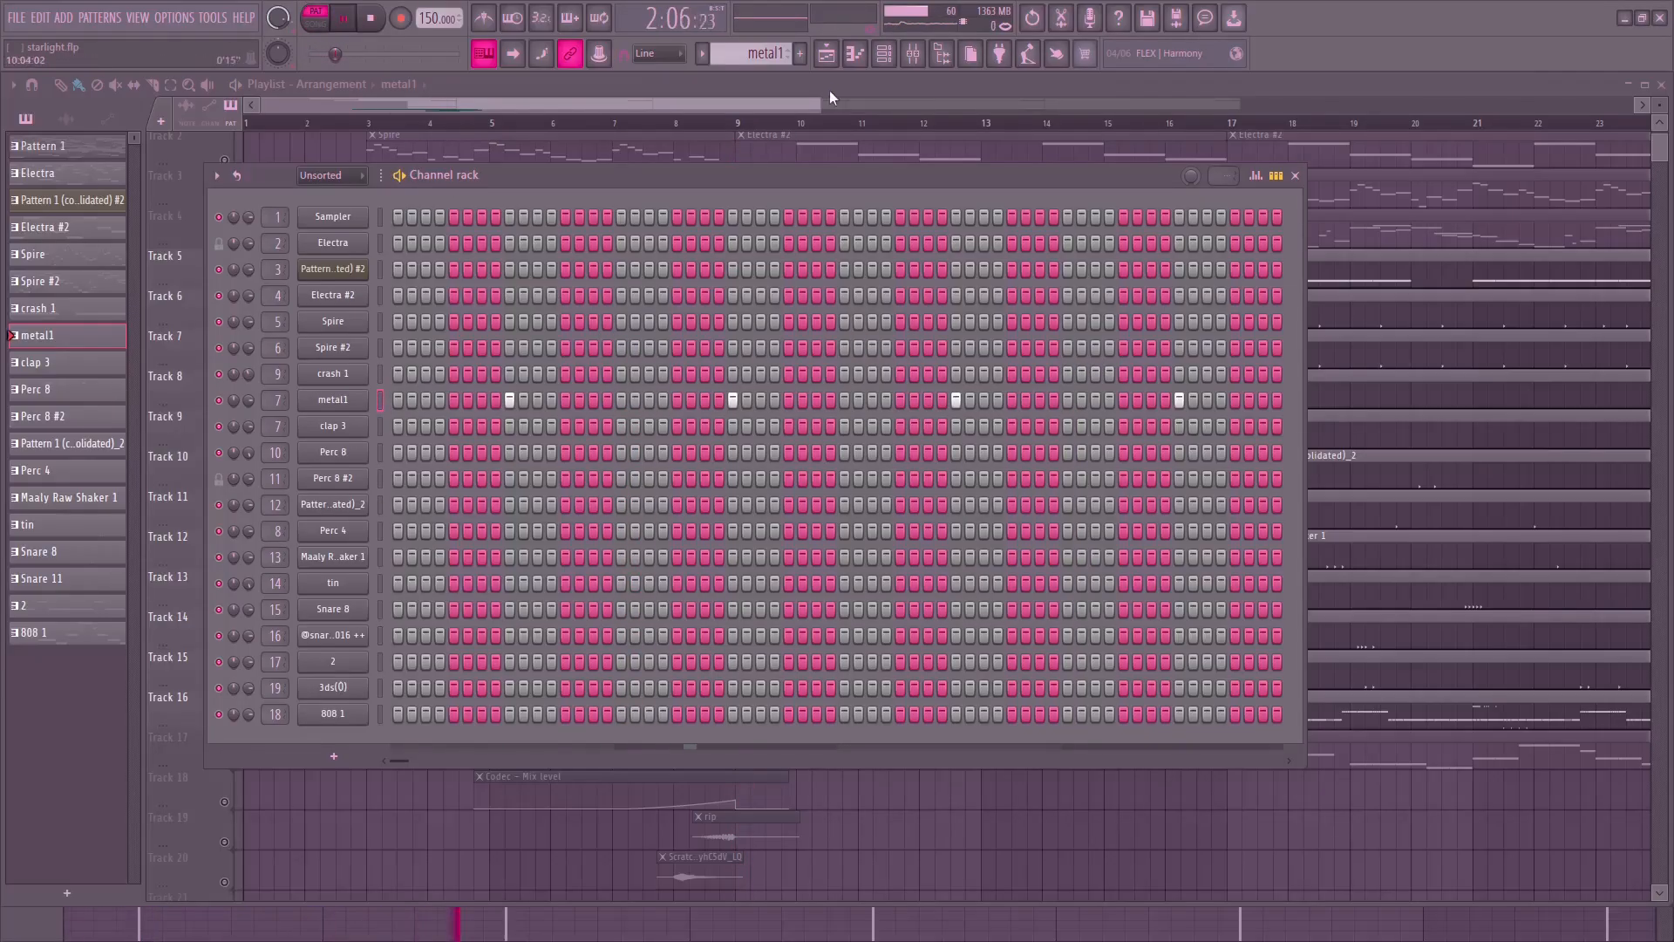
click(853, 56)
key(space)
drag(1664, 102, 1664, 122)
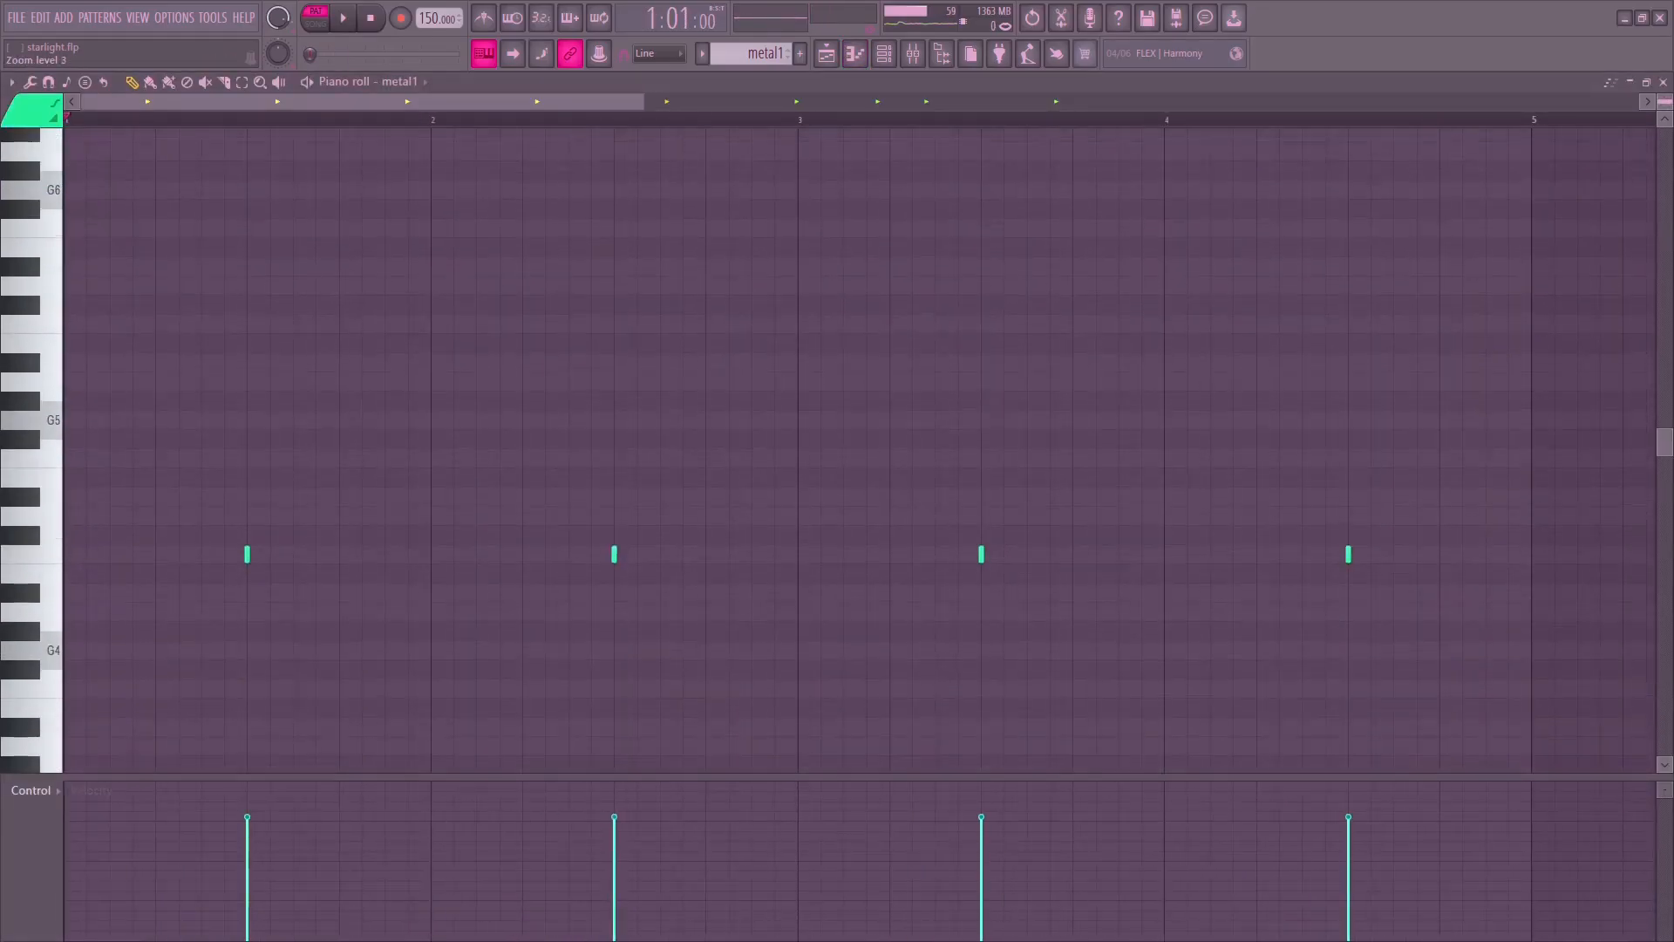
scroll(710, 399, down, 5)
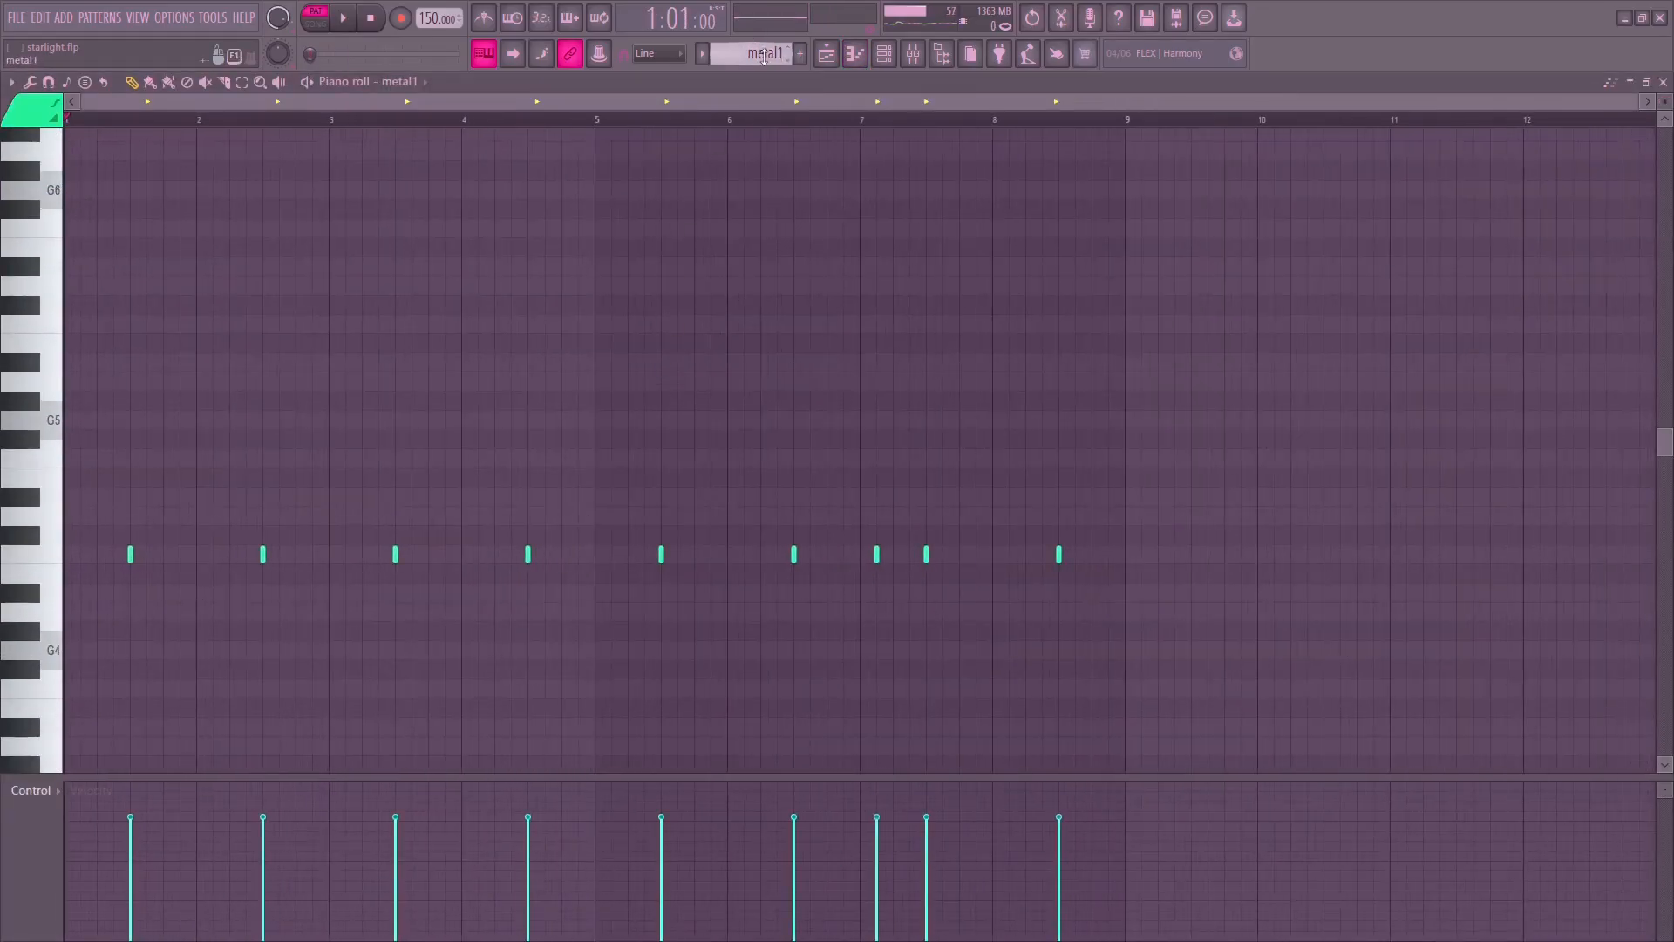
scroll(764, 56, up, 1)
scroll(680, 280, up, 2)
scroll(752, 54, down, 2)
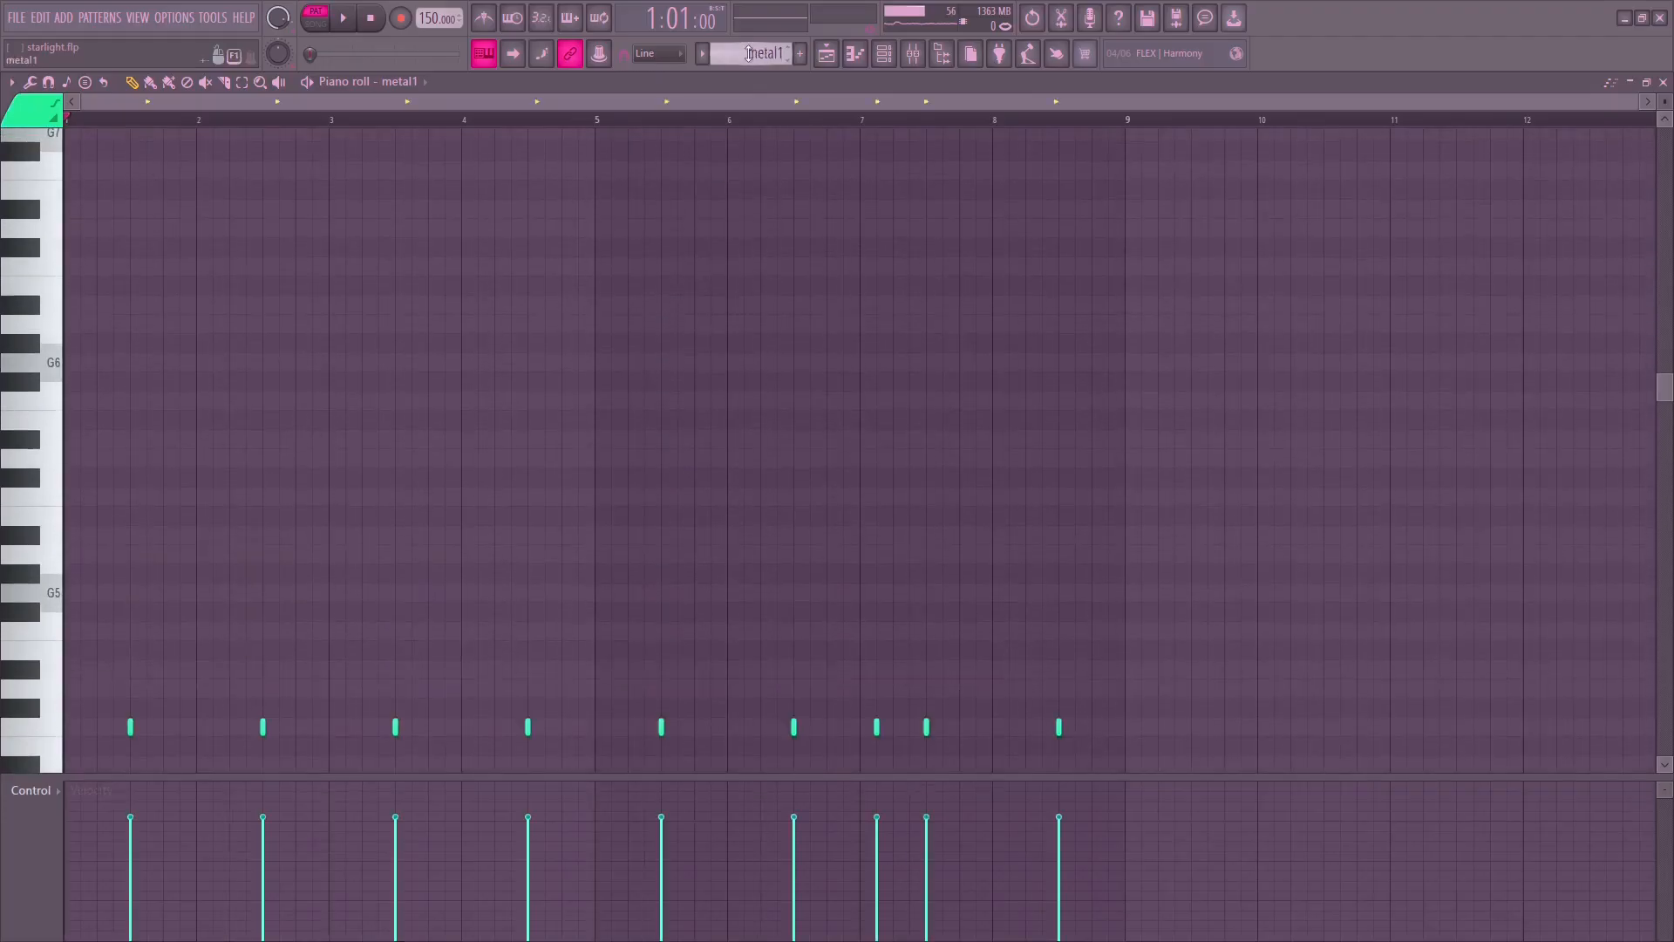
Switch to the clap 3 pattern, bring its notes into view in the piano roll and play it.
scroll(695, 277, down, 2)
scroll(693, 277, down, 6)
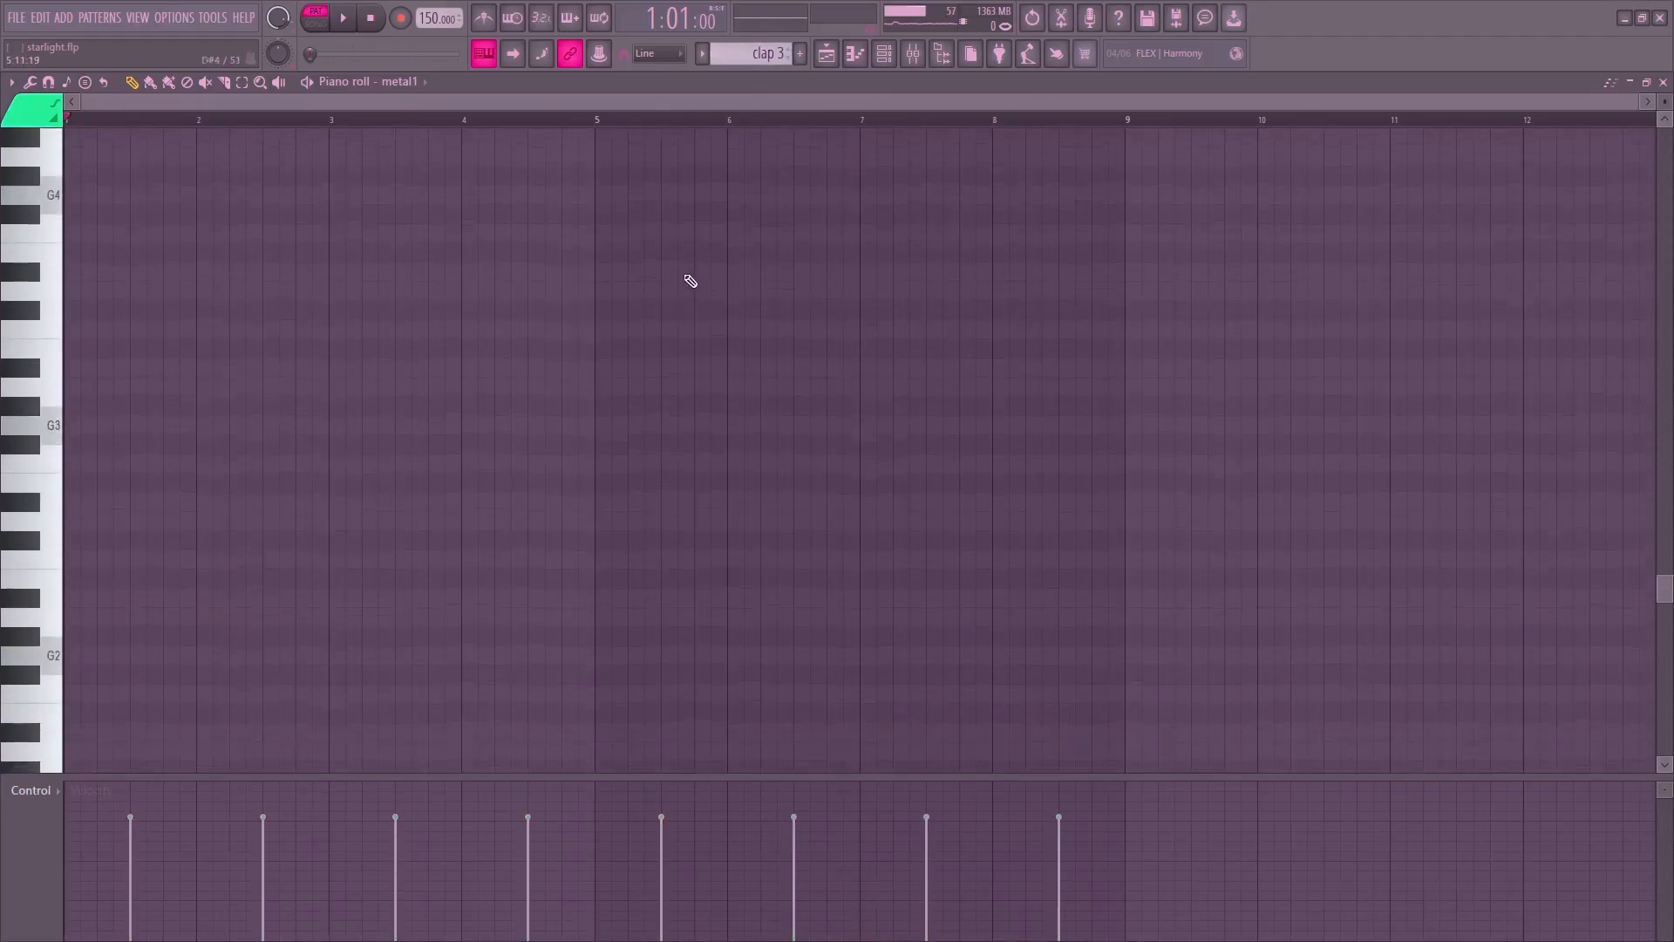
scroll(691, 279, up, 7)
key(space)
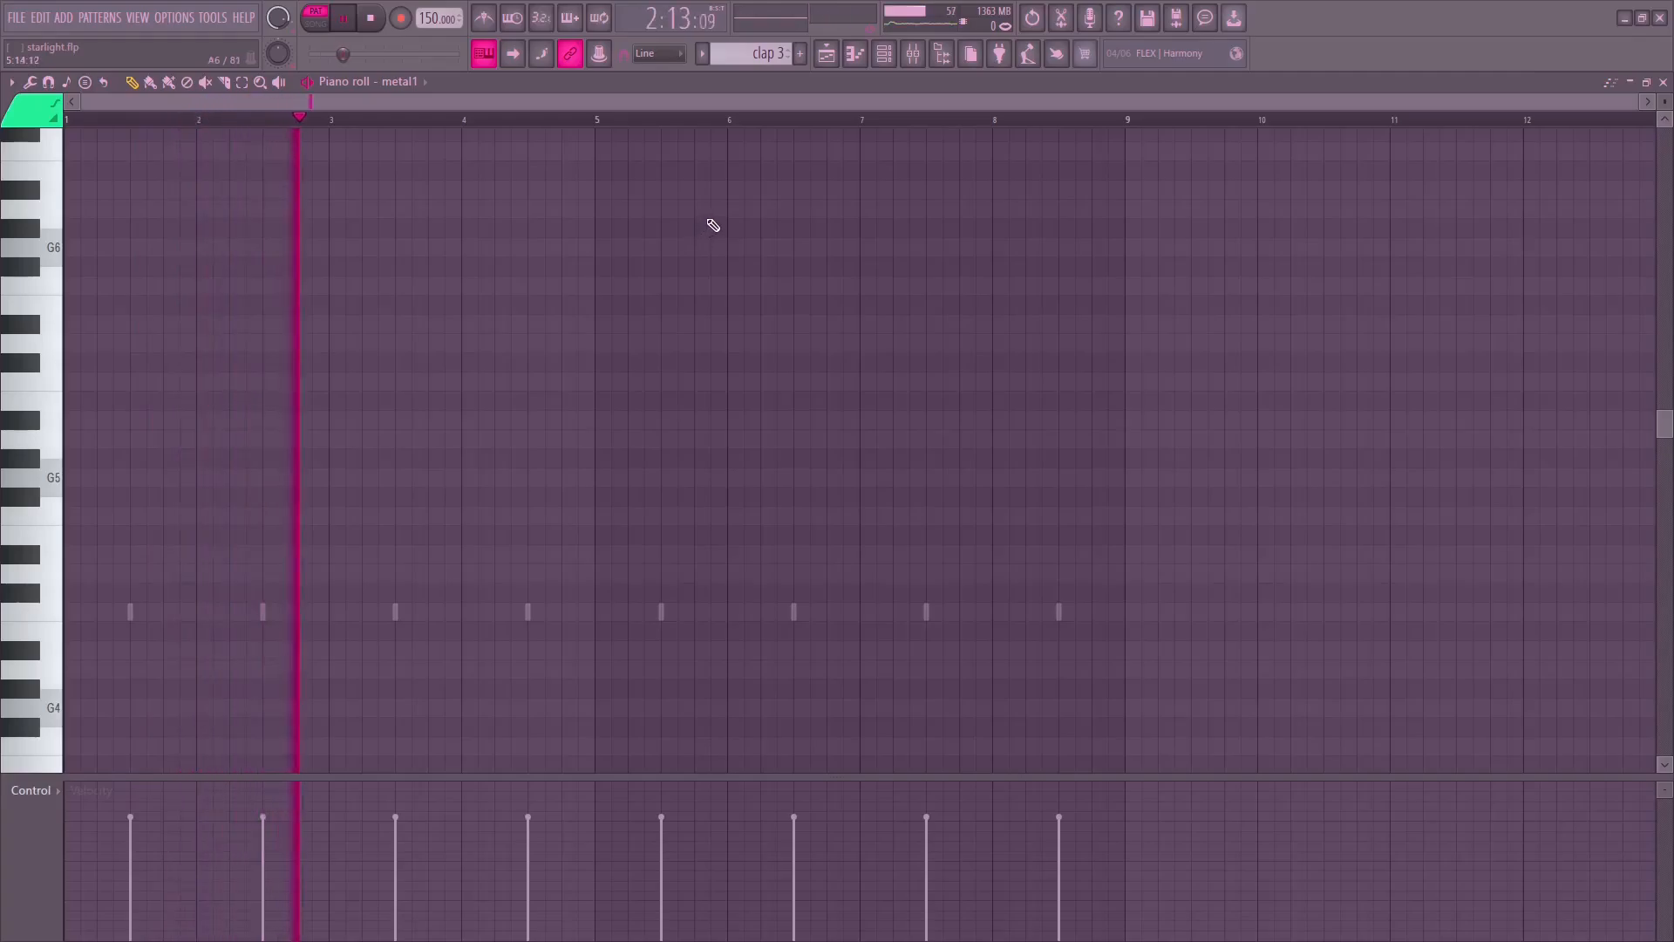
key(space)
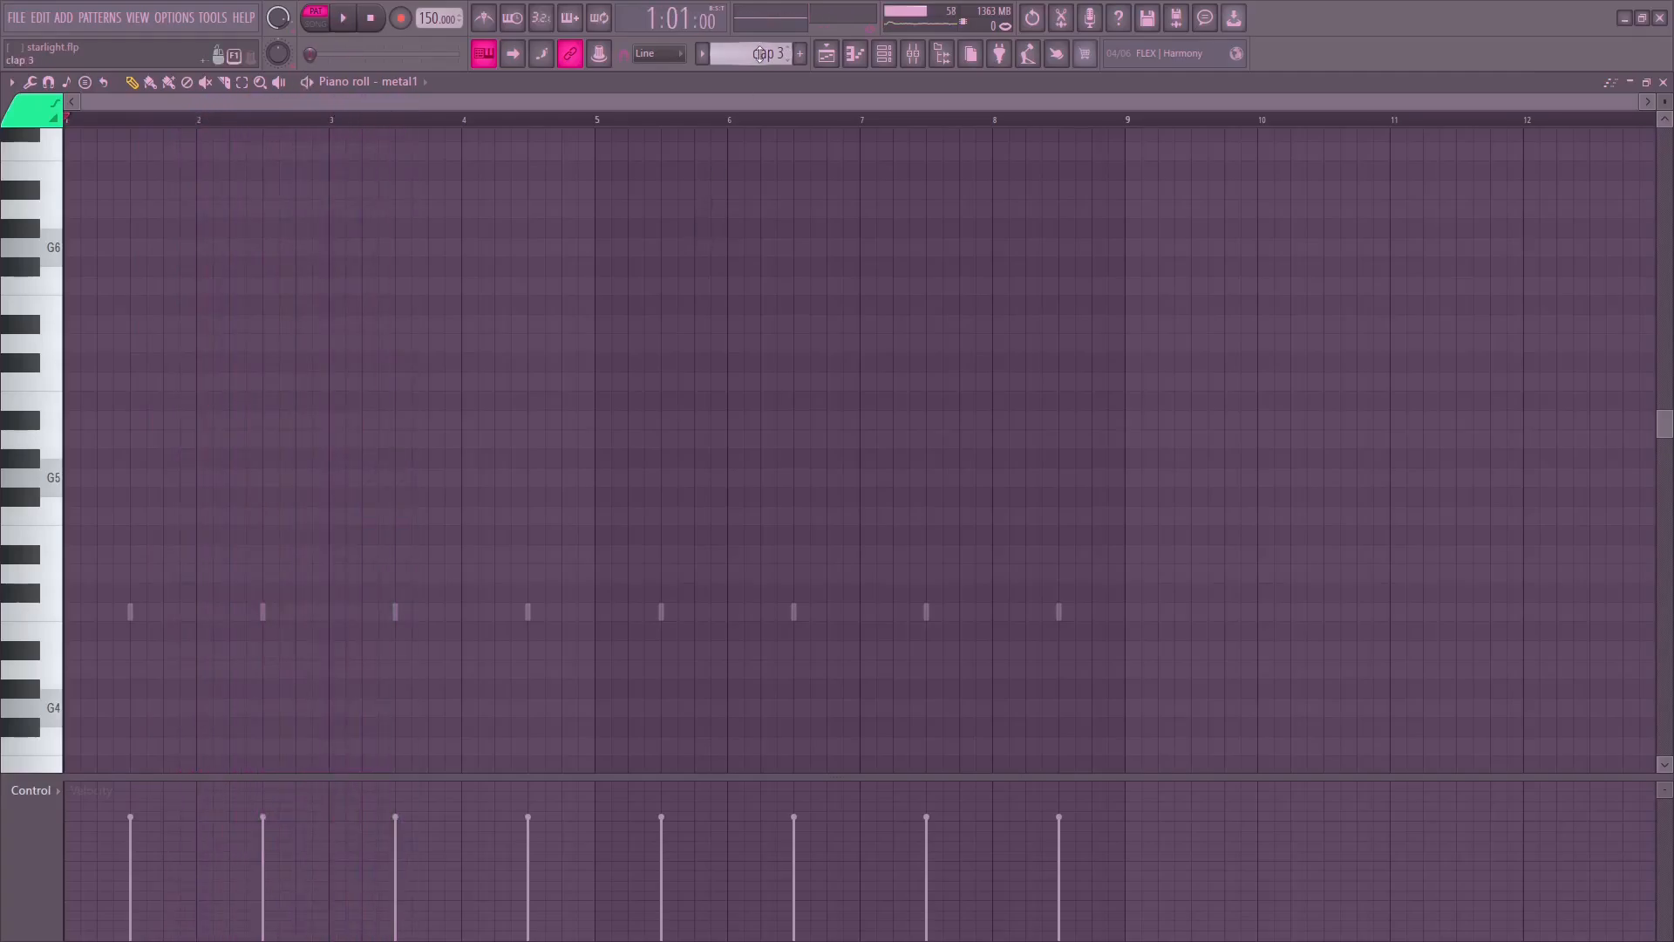
Switch to the crash 1 pattern, show its notes in the piano roll and play it.
scroll(760, 54, down, 1)
scroll(891, 124, down, 2)
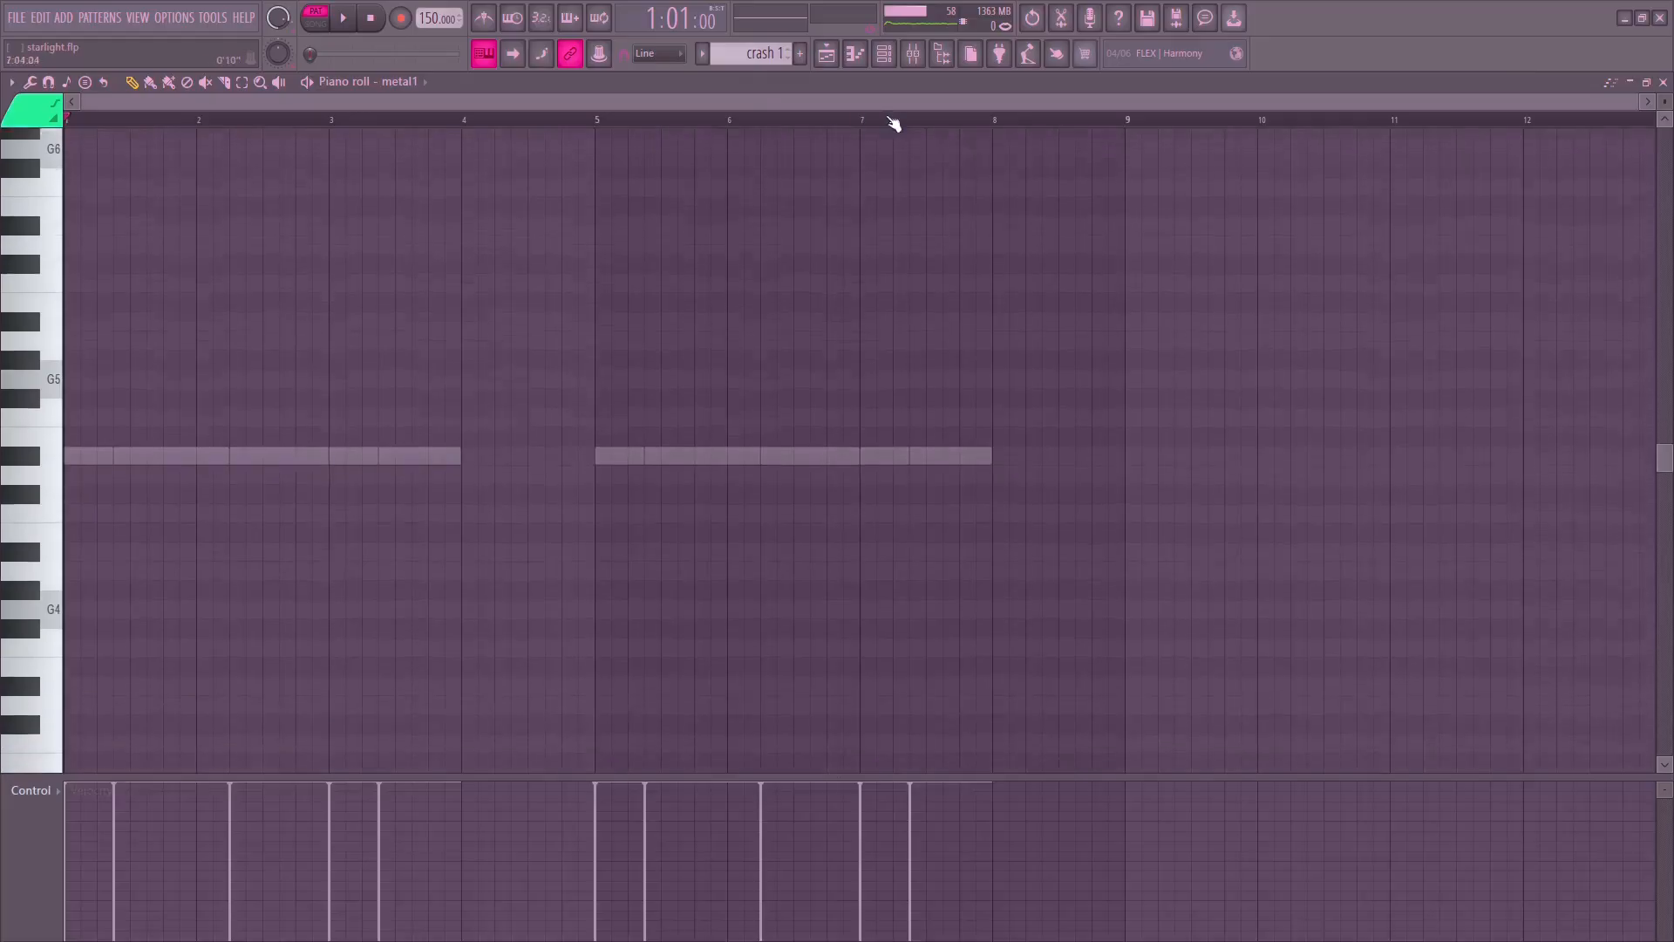
scroll(397, 90, down, 1)
key(space)
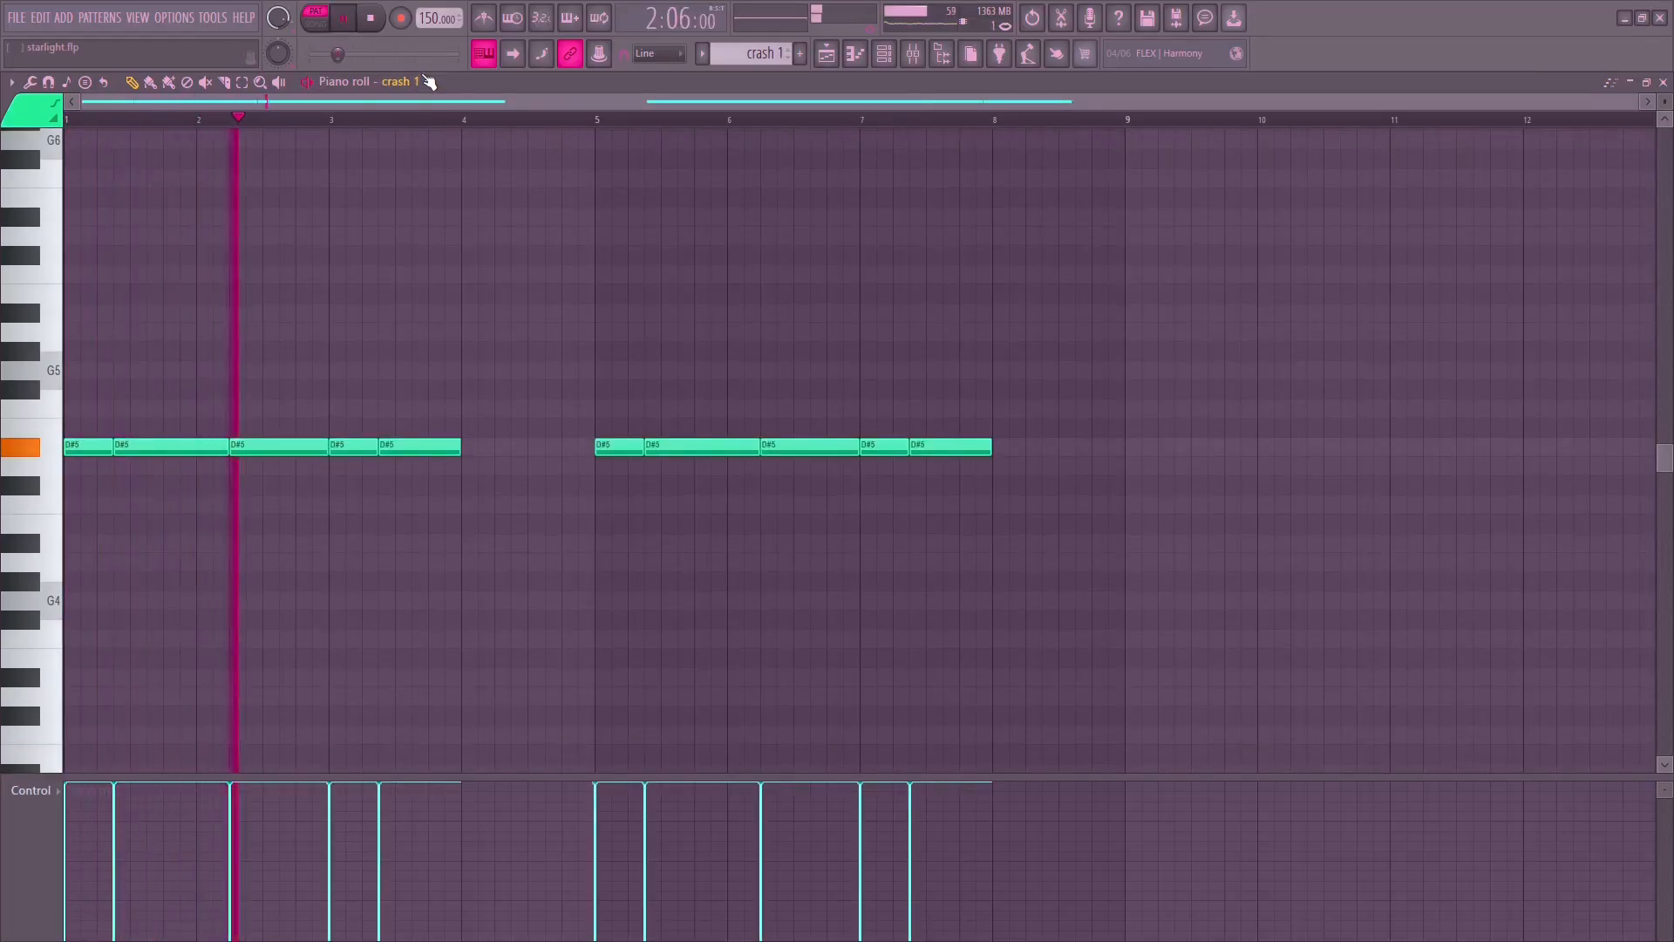
key(space)
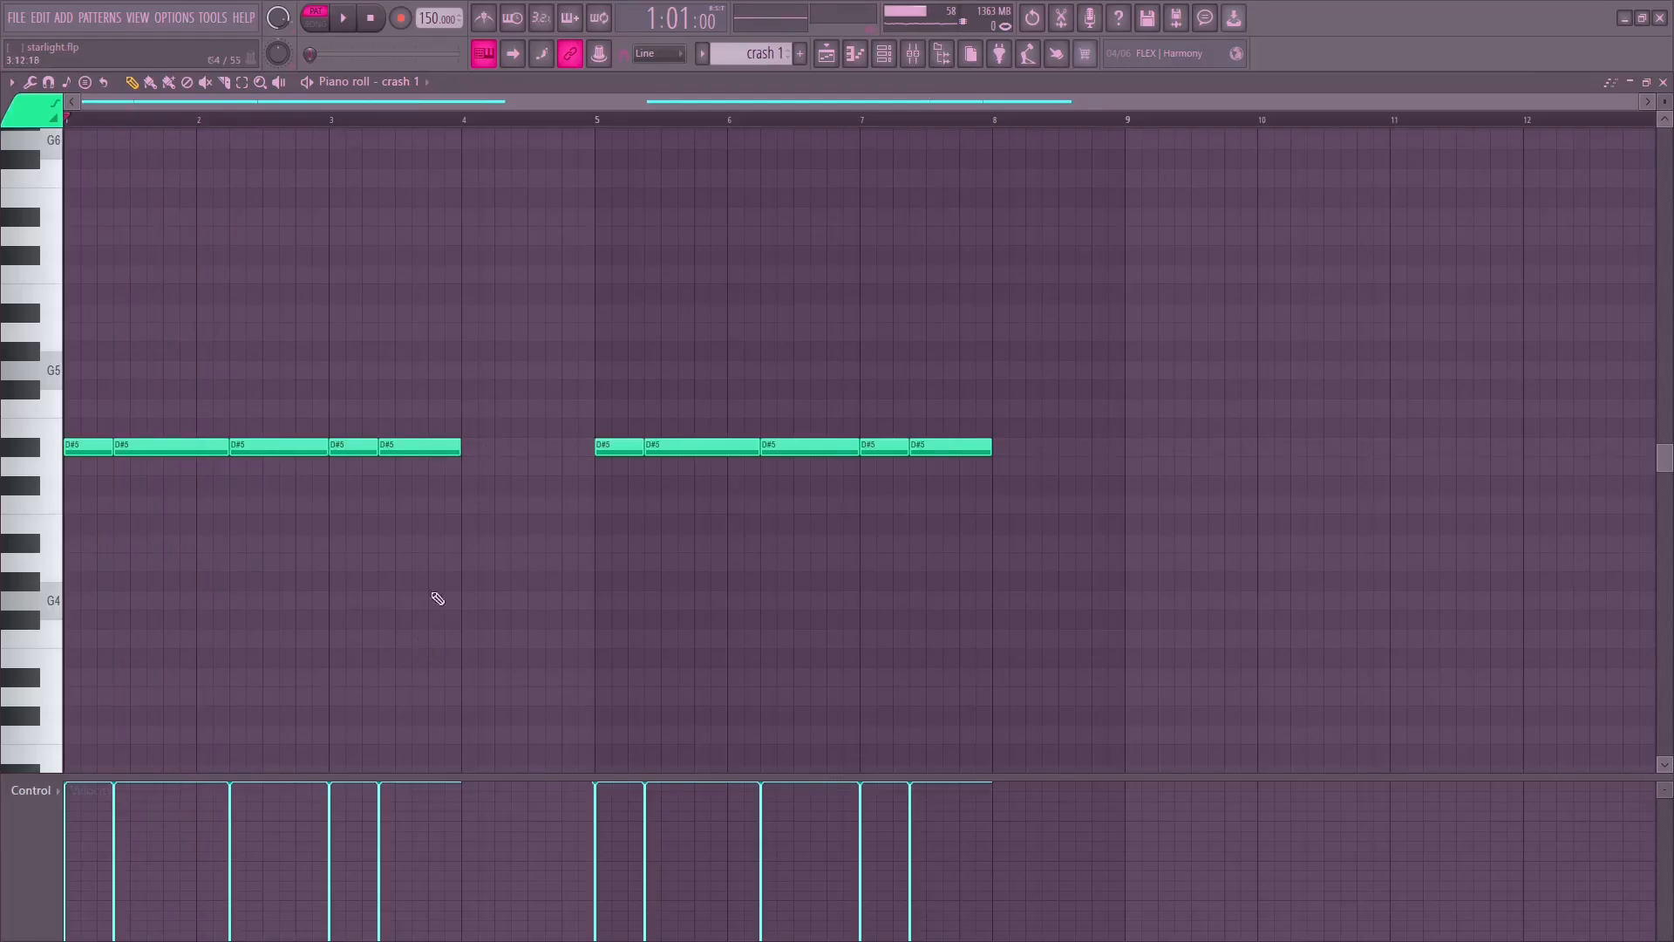
scroll(758, 54, down, 1)
scroll(415, 84, down, 1)
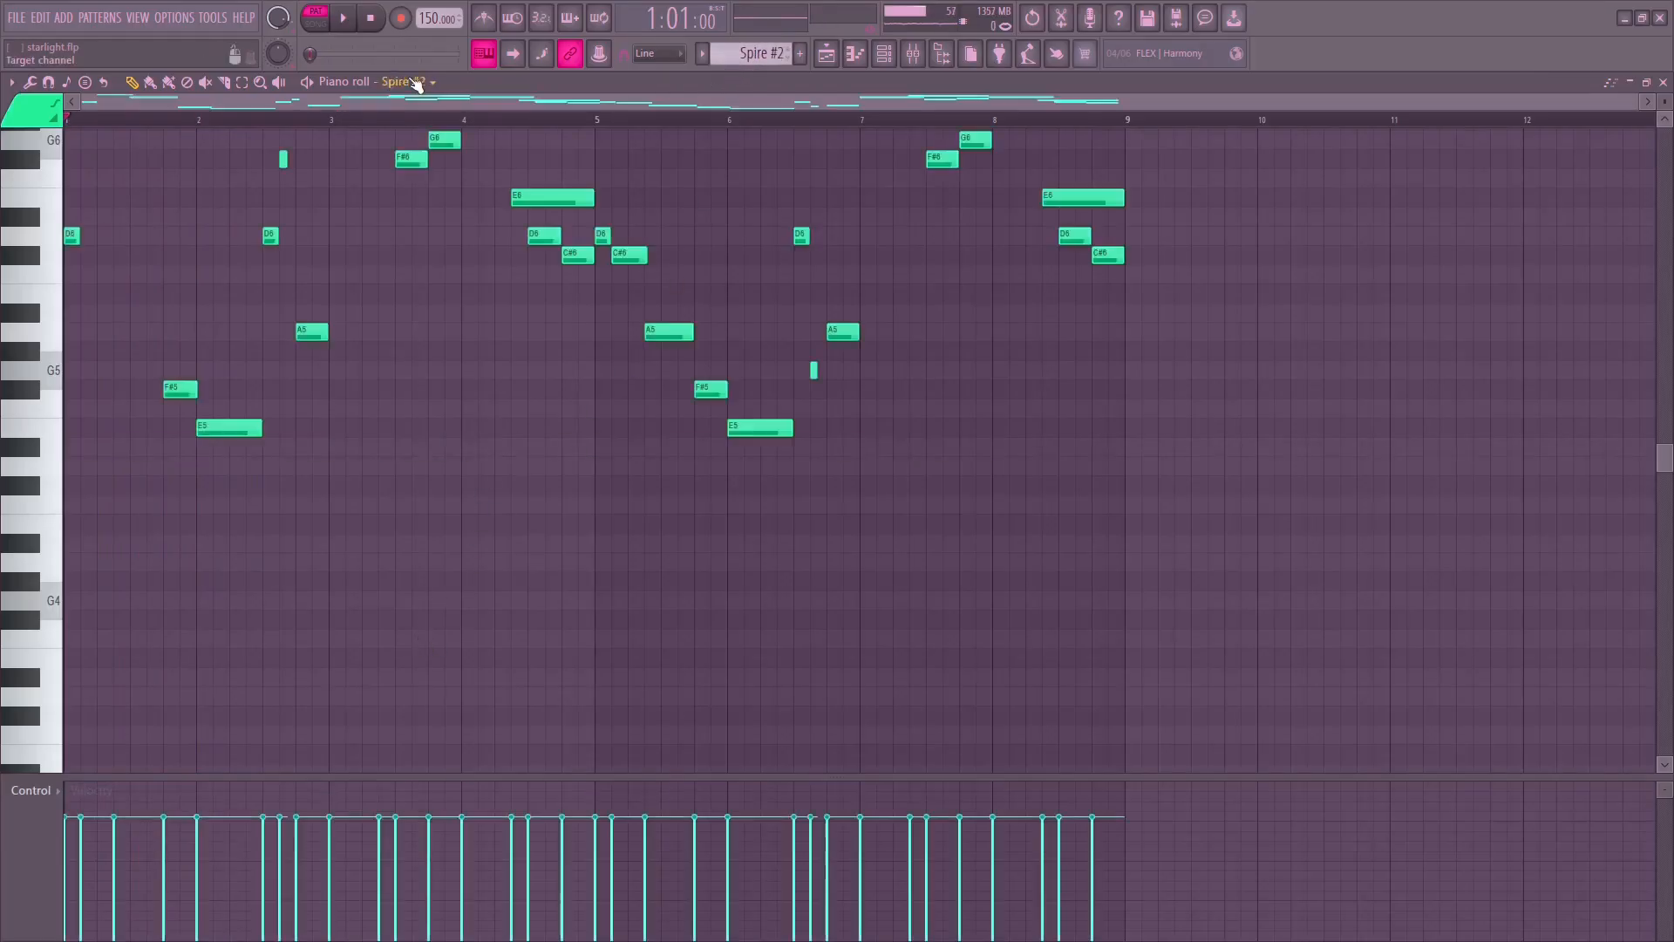
scroll(753, 47, down, 2)
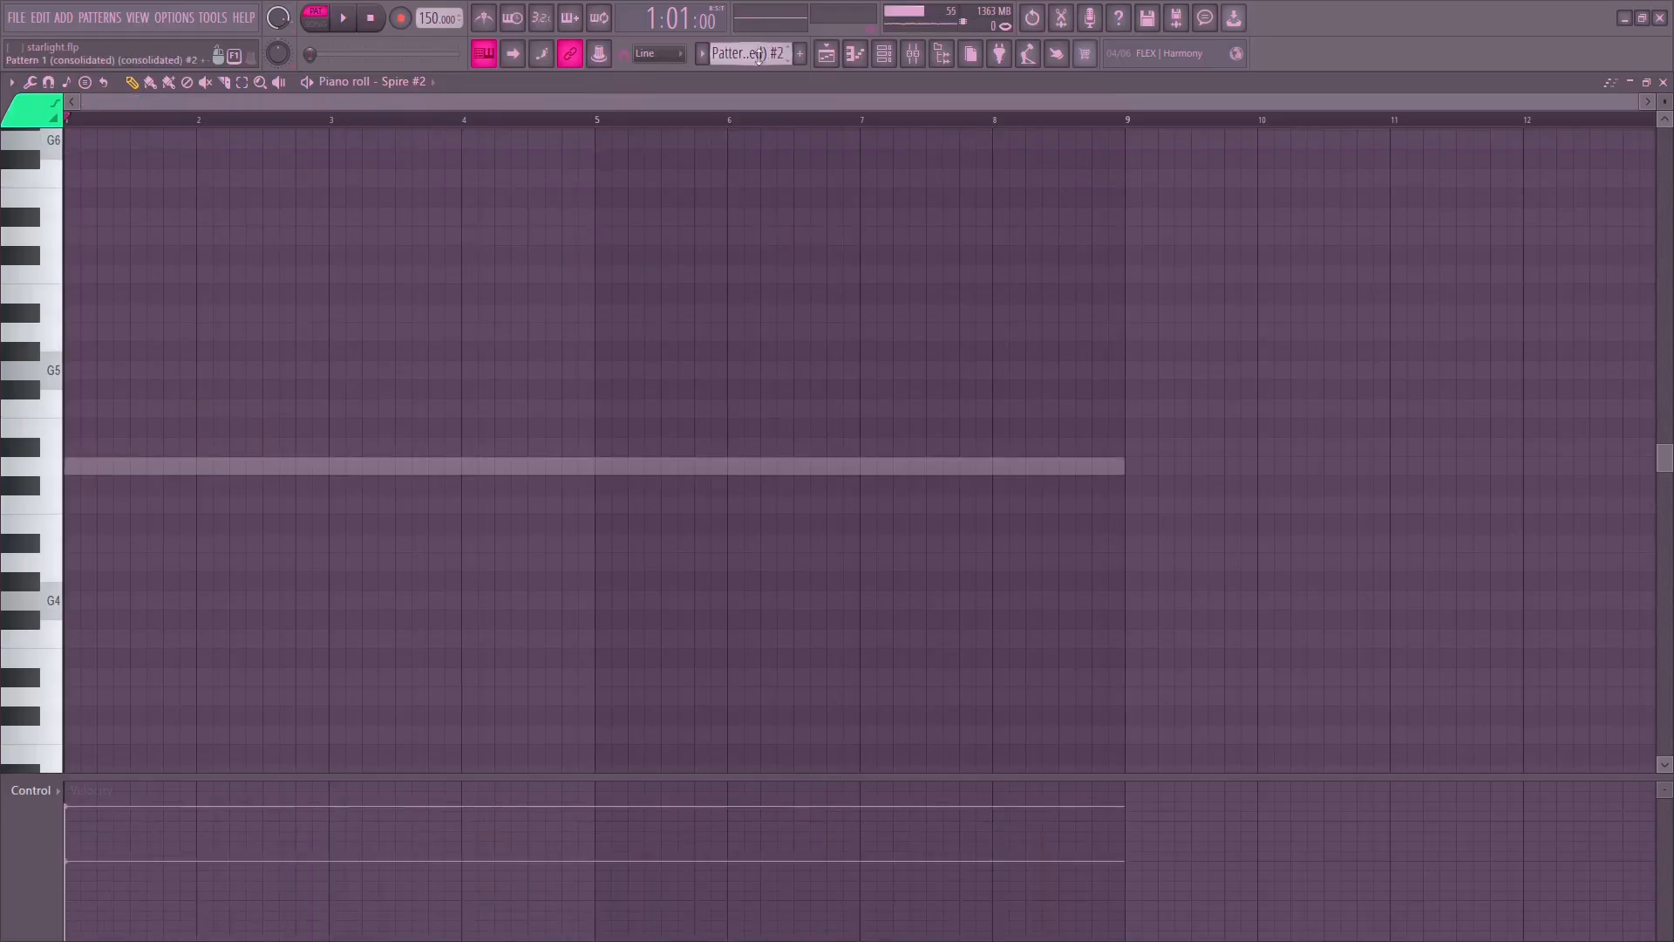
scroll(757, 55, down, 1)
scroll(755, 60, down, 1)
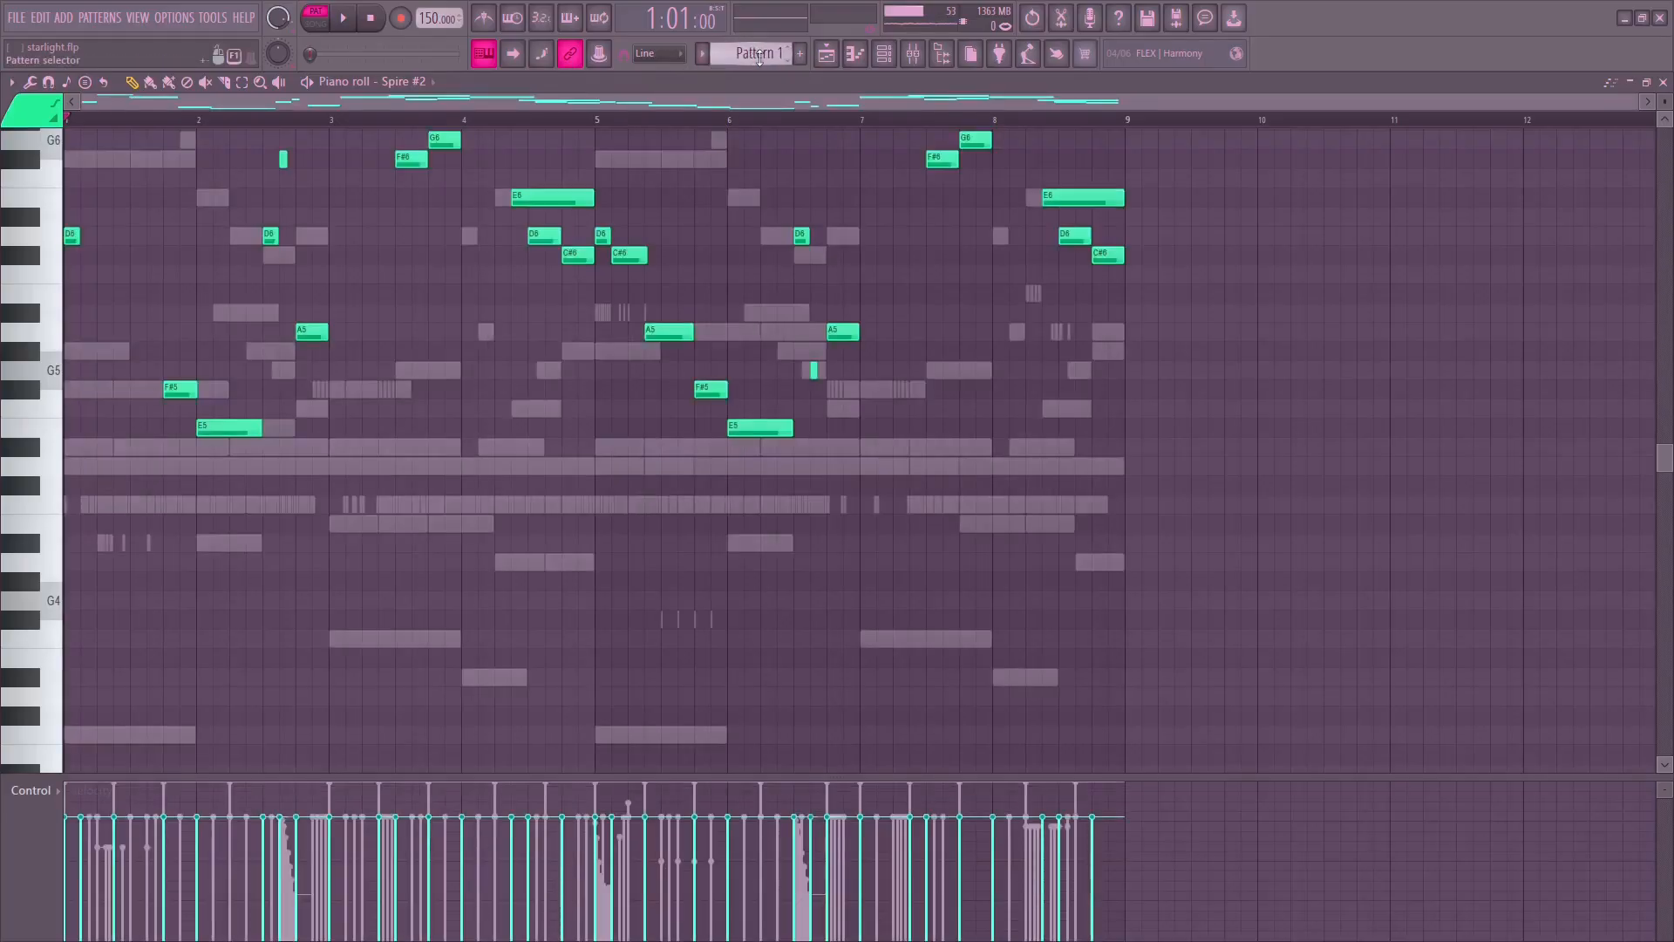
scroll(759, 54, down, 4)
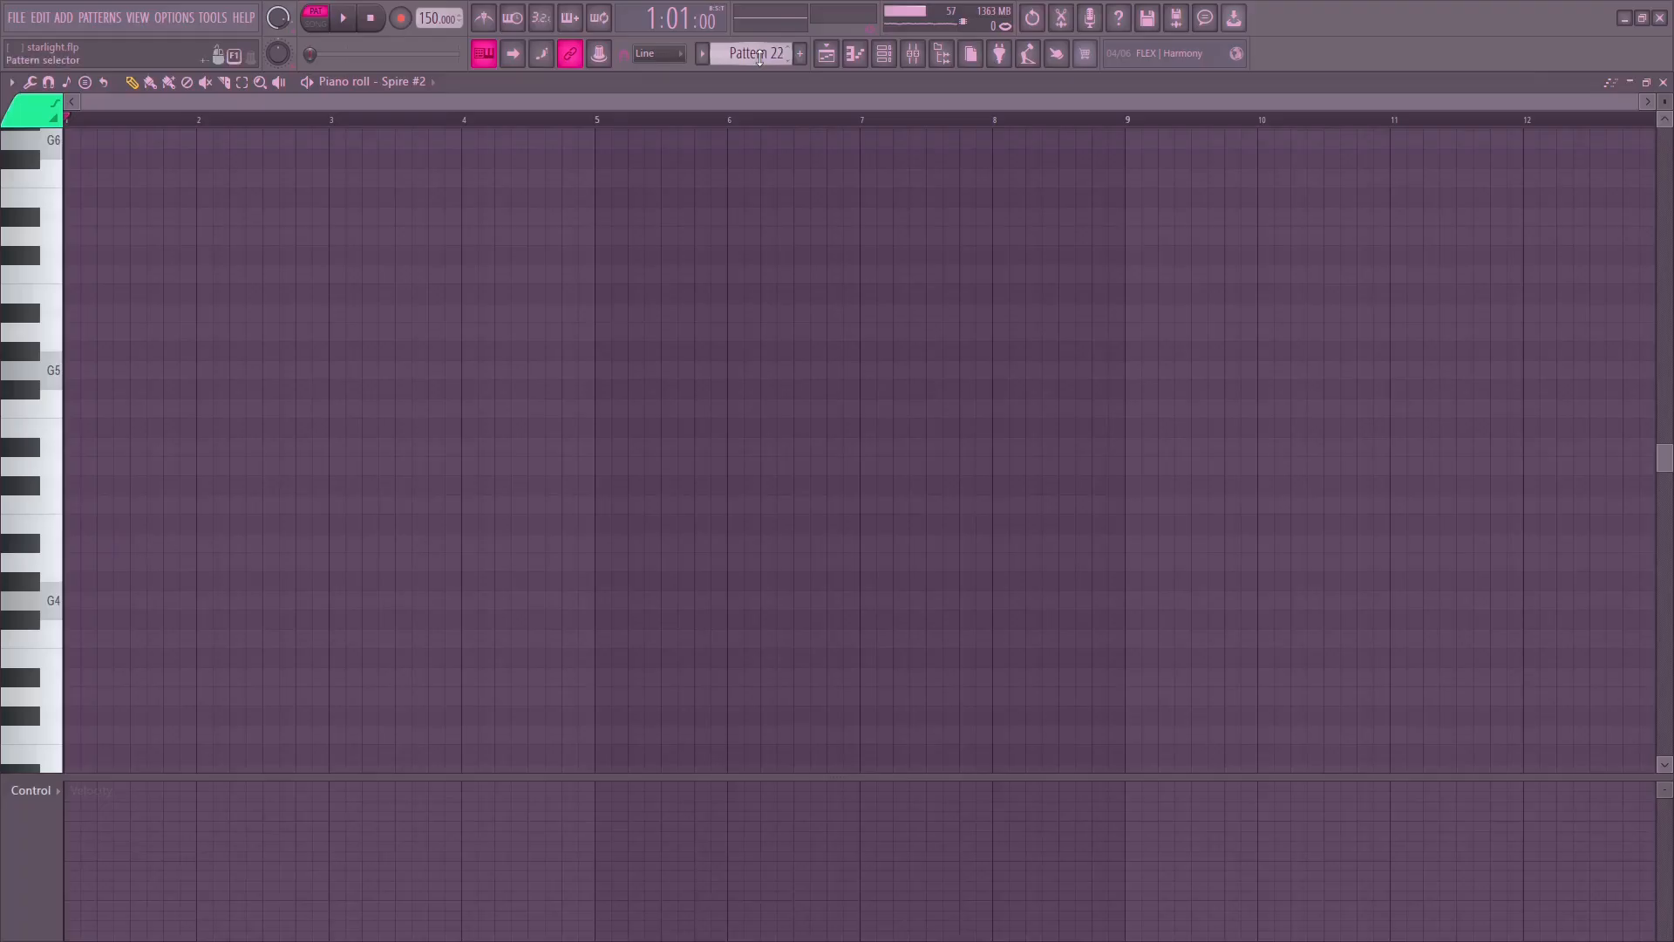
Open the Perc 8 clip on track 8 from the playlist in the piano roll and play it.
click(855, 54)
scroll(619, 397, down, 1)
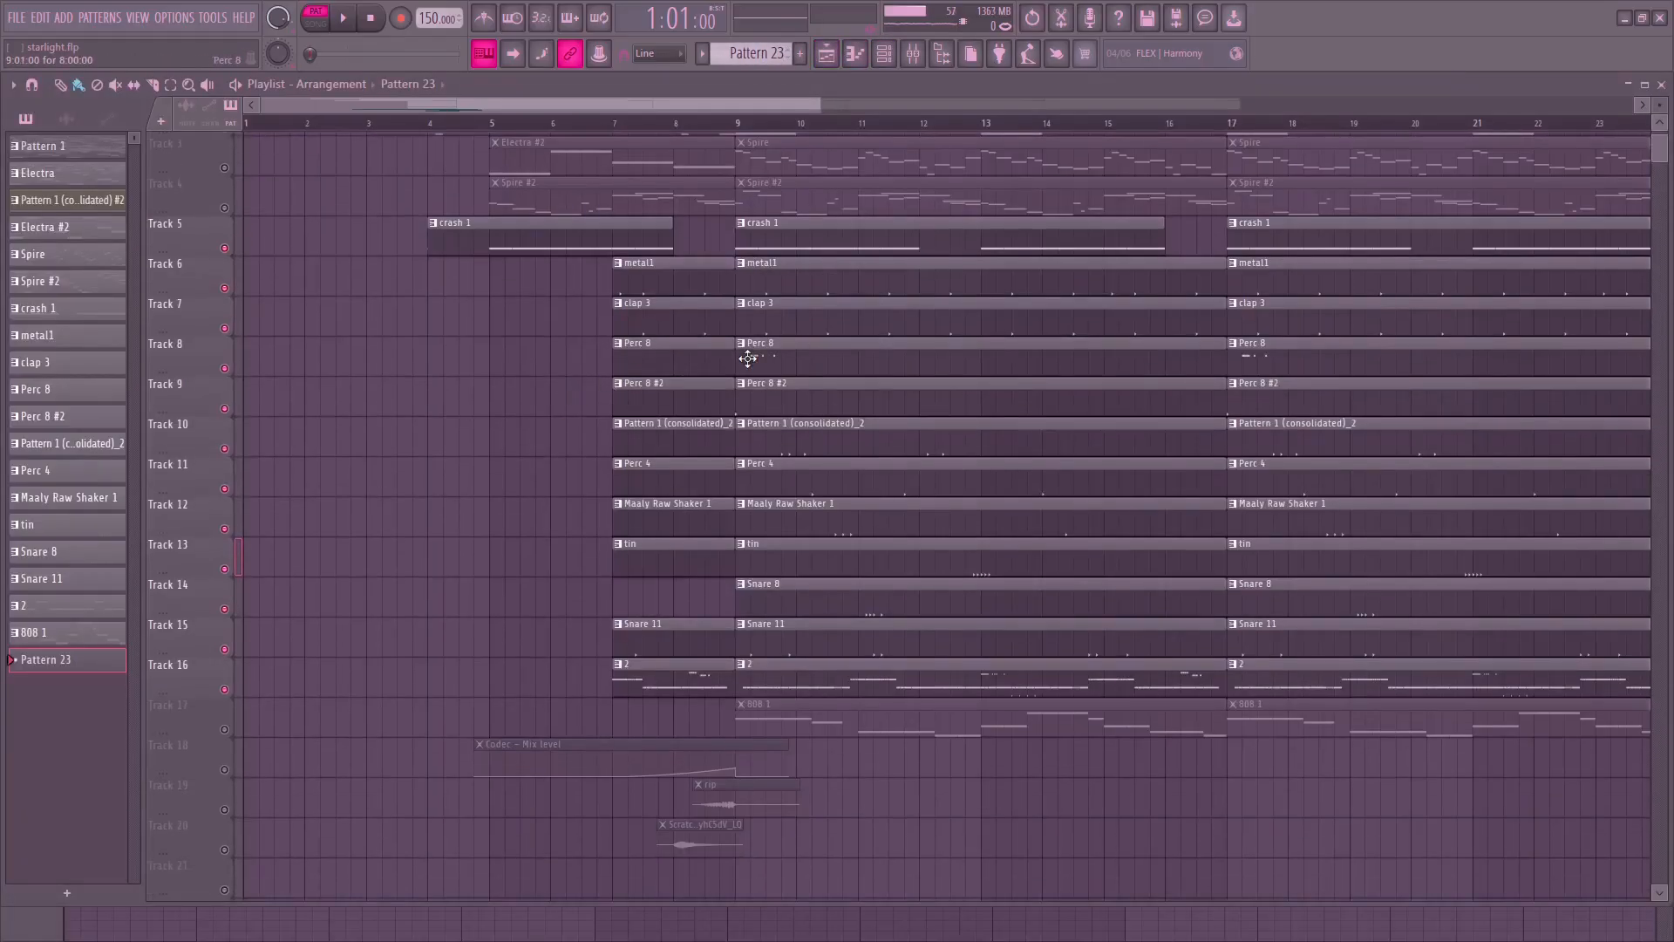
double_click(776, 357)
scroll(695, 310, down, 2)
key(space)
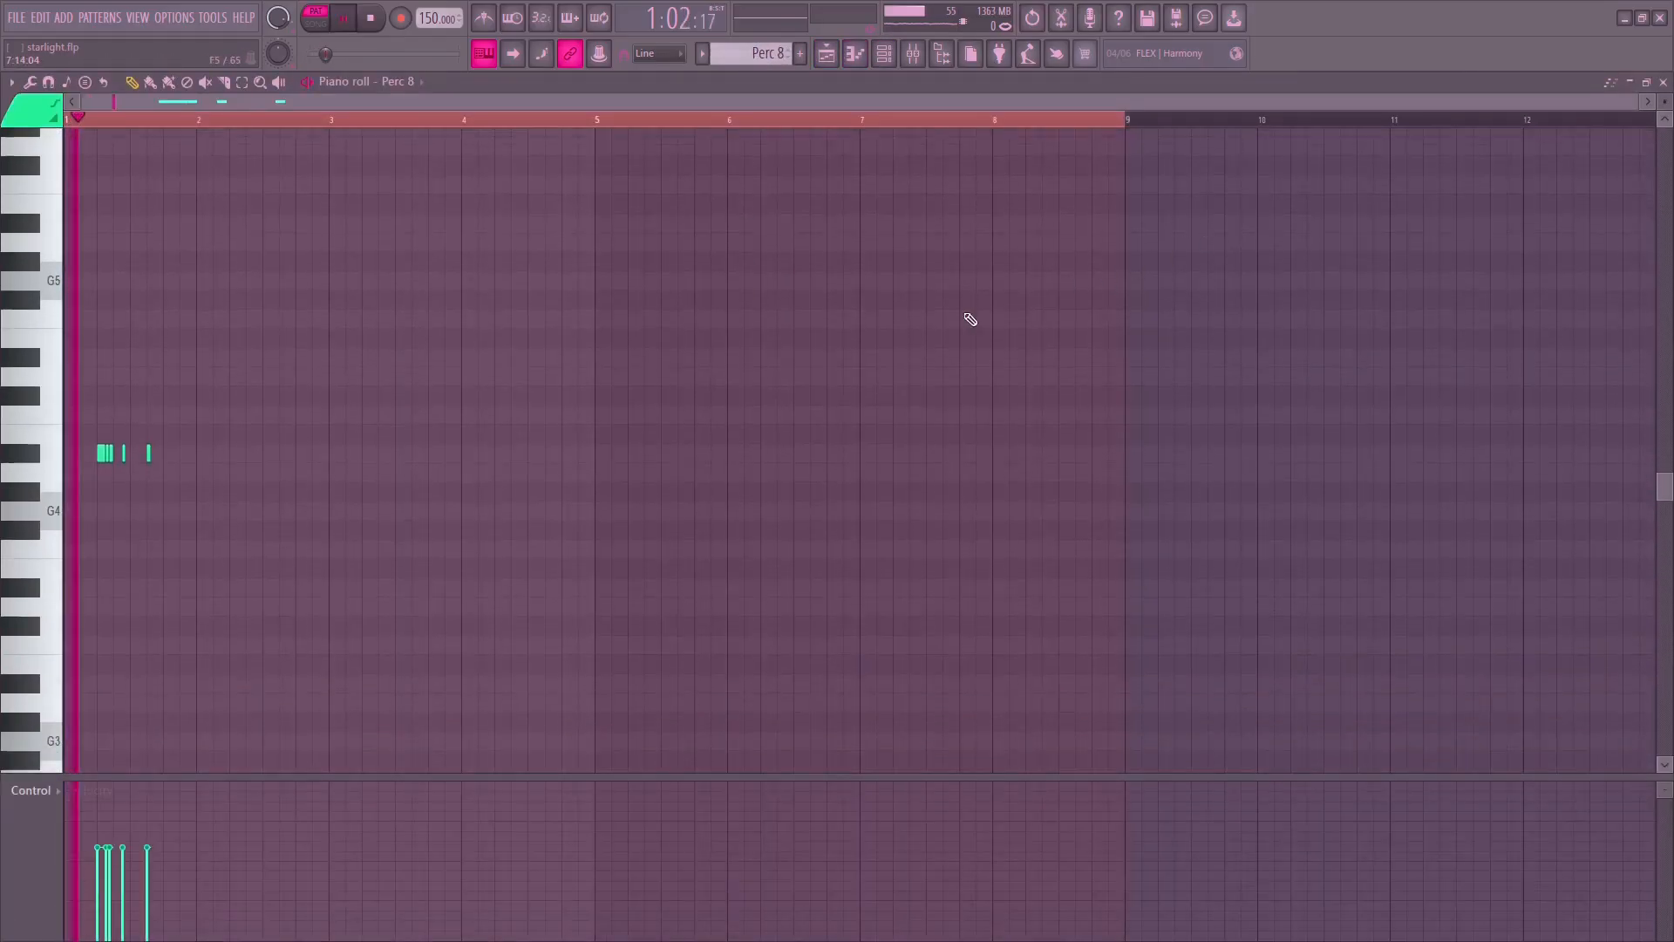
key(space)
Open the Perc 8 #2 clip on track 9 from the playlist in the piano roll and play it.
click(831, 59)
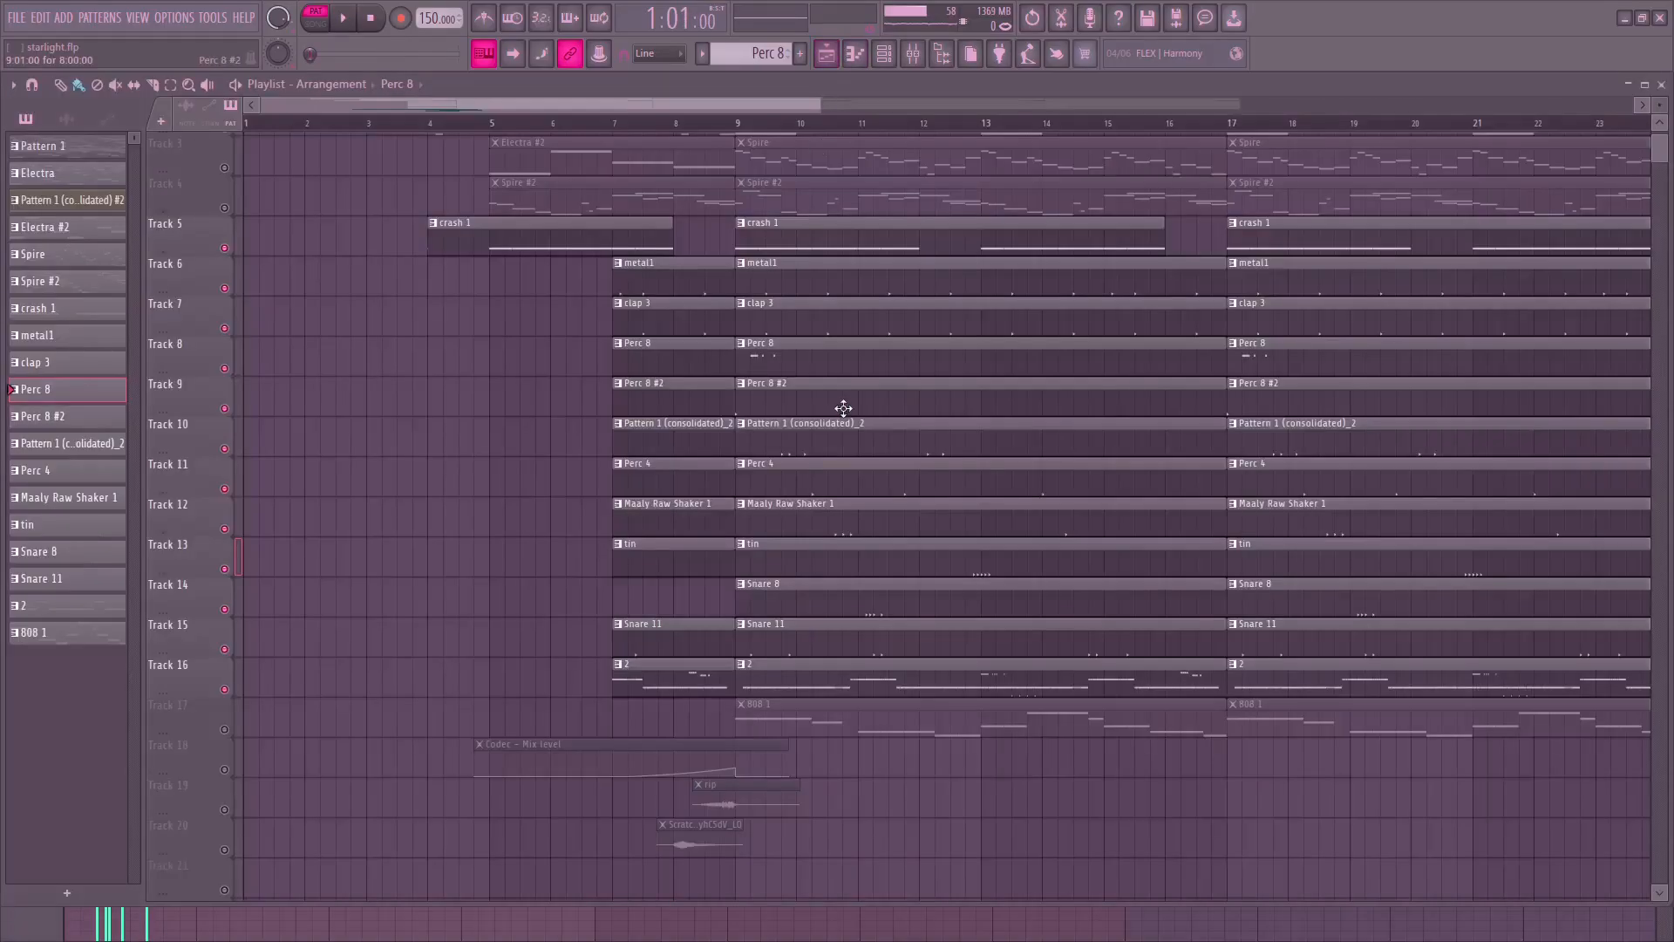
double_click(791, 410)
key(space)
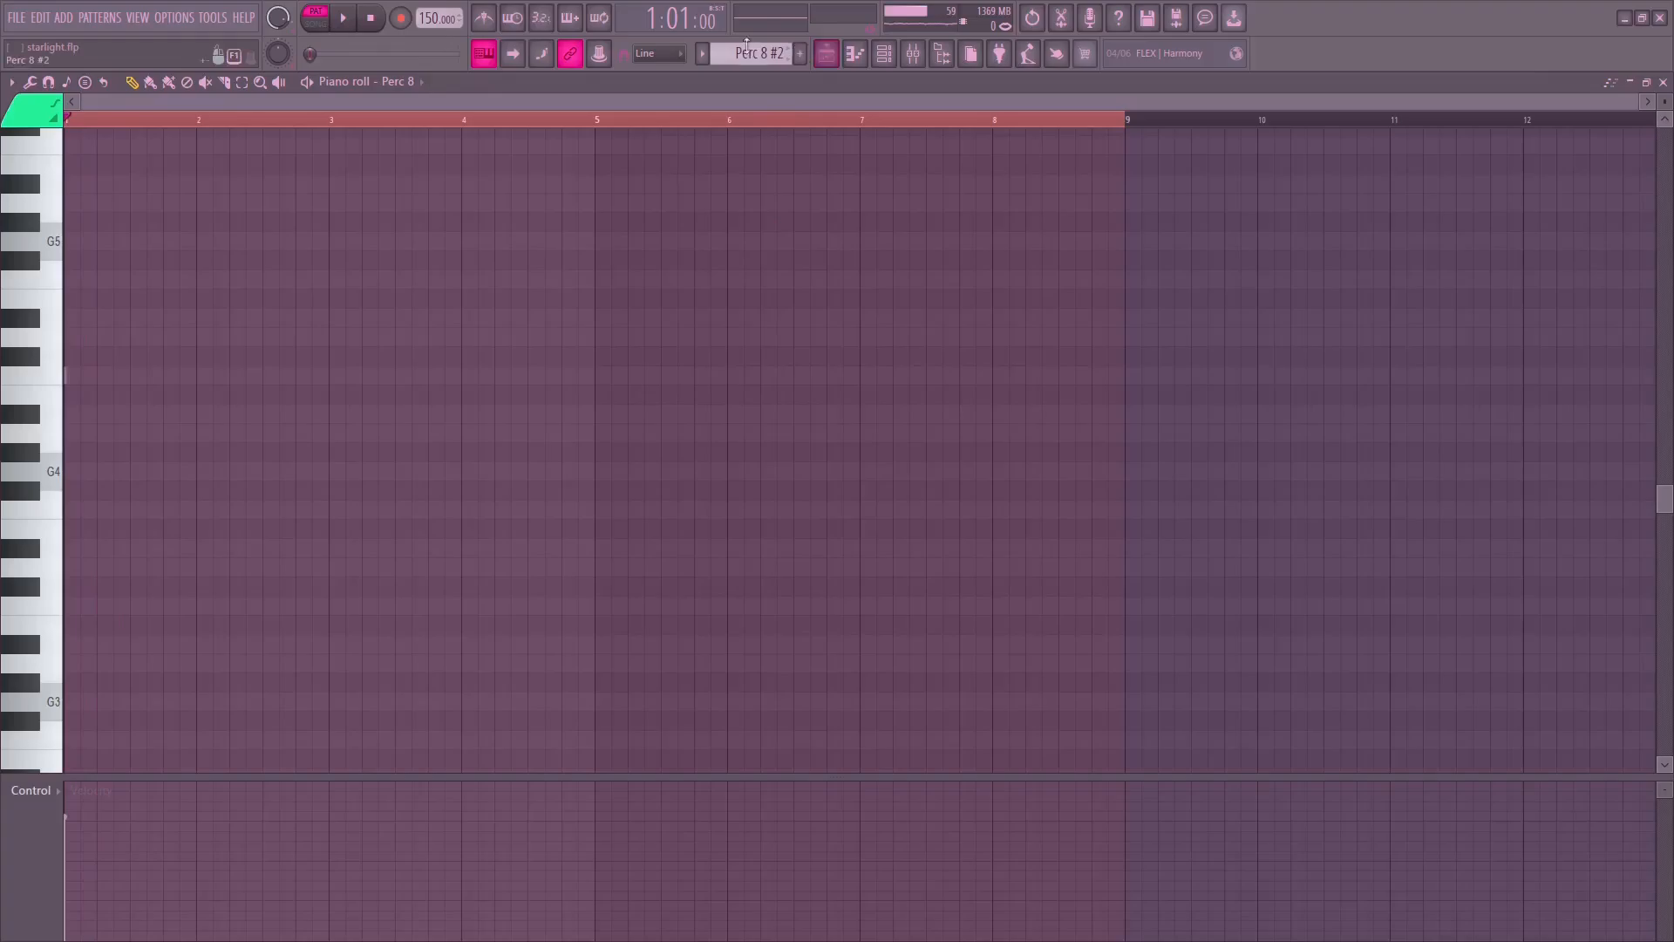
Open the Pattern 1 (consolidated)_2 clip on track 10 in the piano roll and play its notes from the start and from bar 4.
click(823, 58)
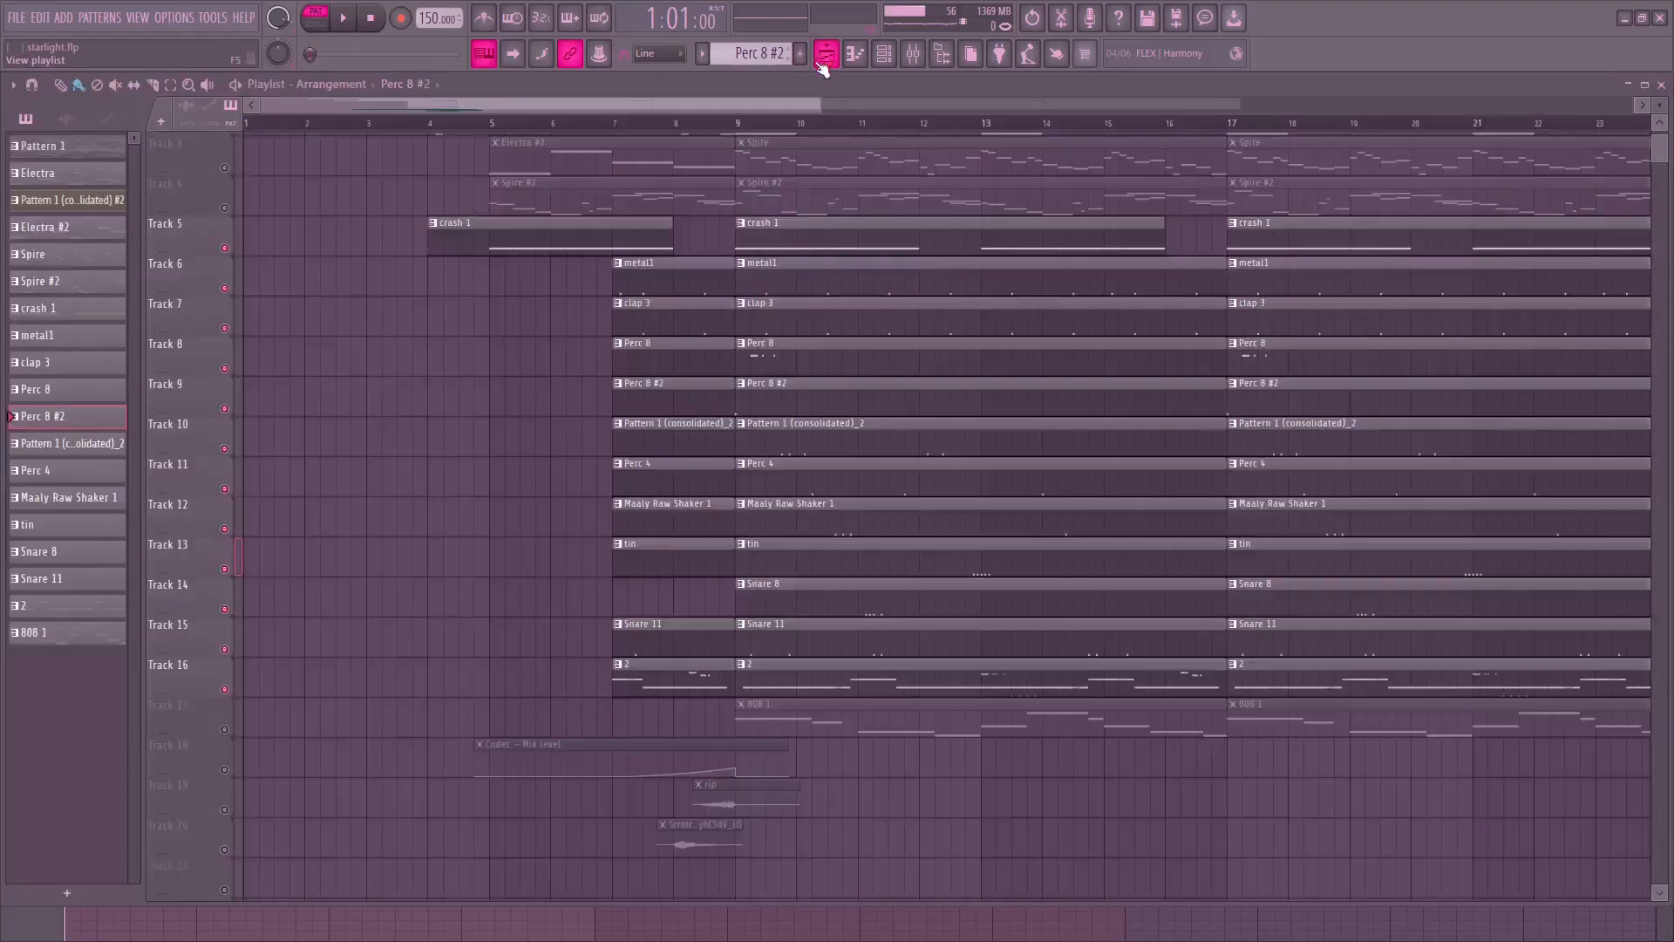
double_click(774, 453)
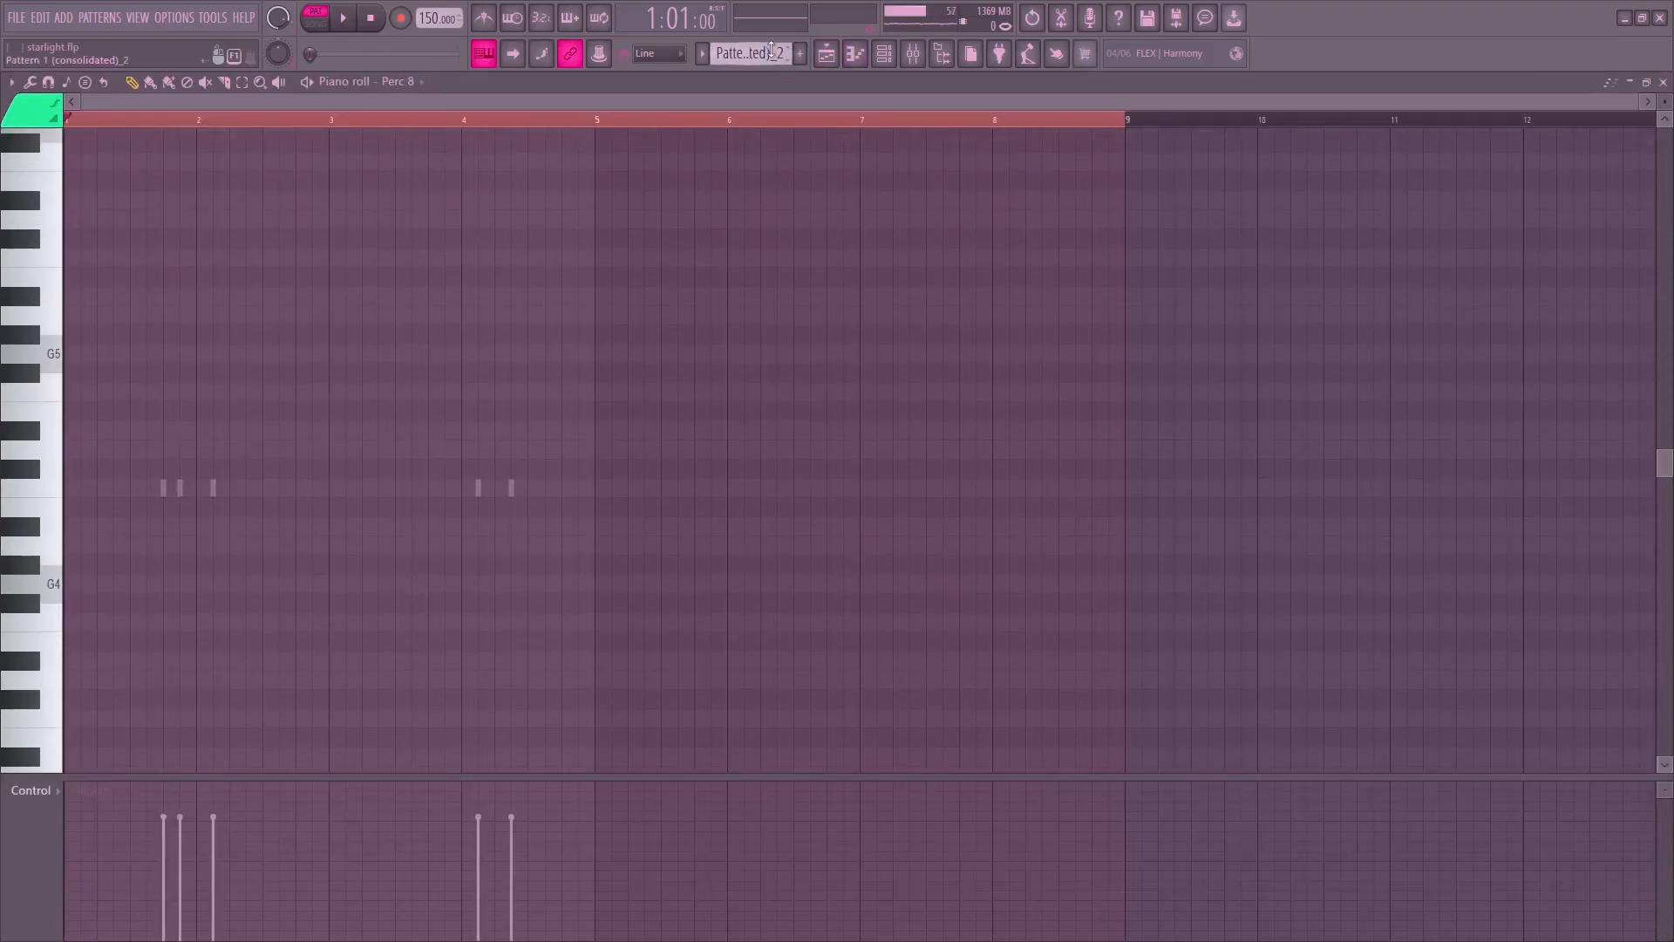
scroll(772, 51, up, 1)
scroll(772, 51, down, 1)
scroll(423, 84, down, 1)
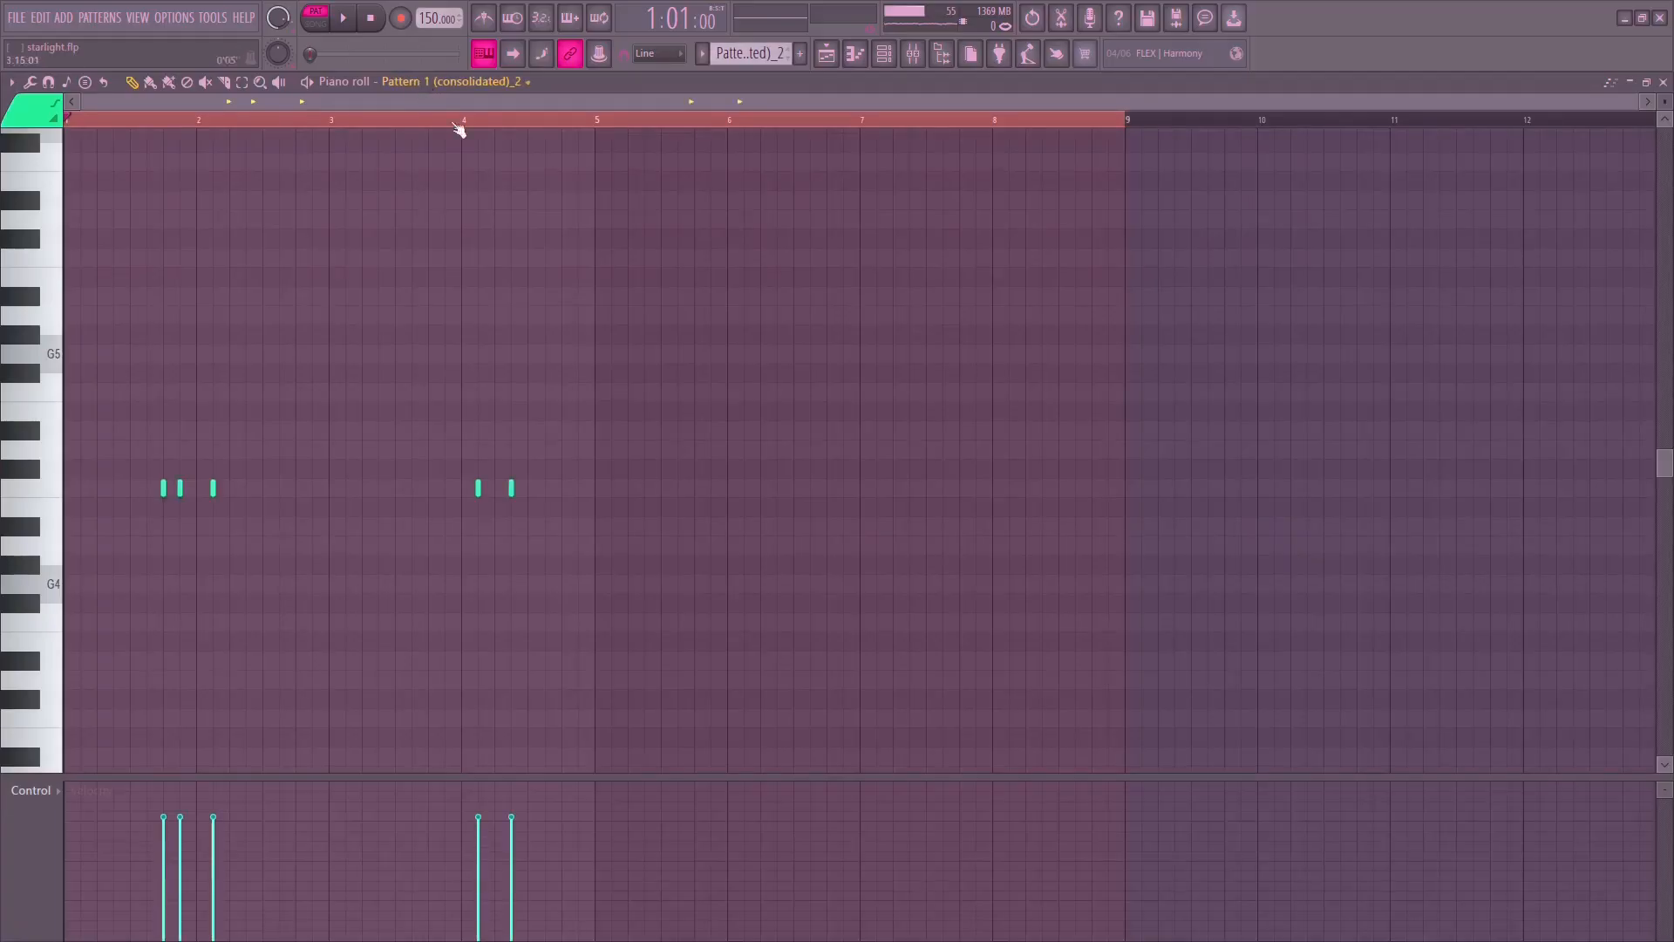
key(space)
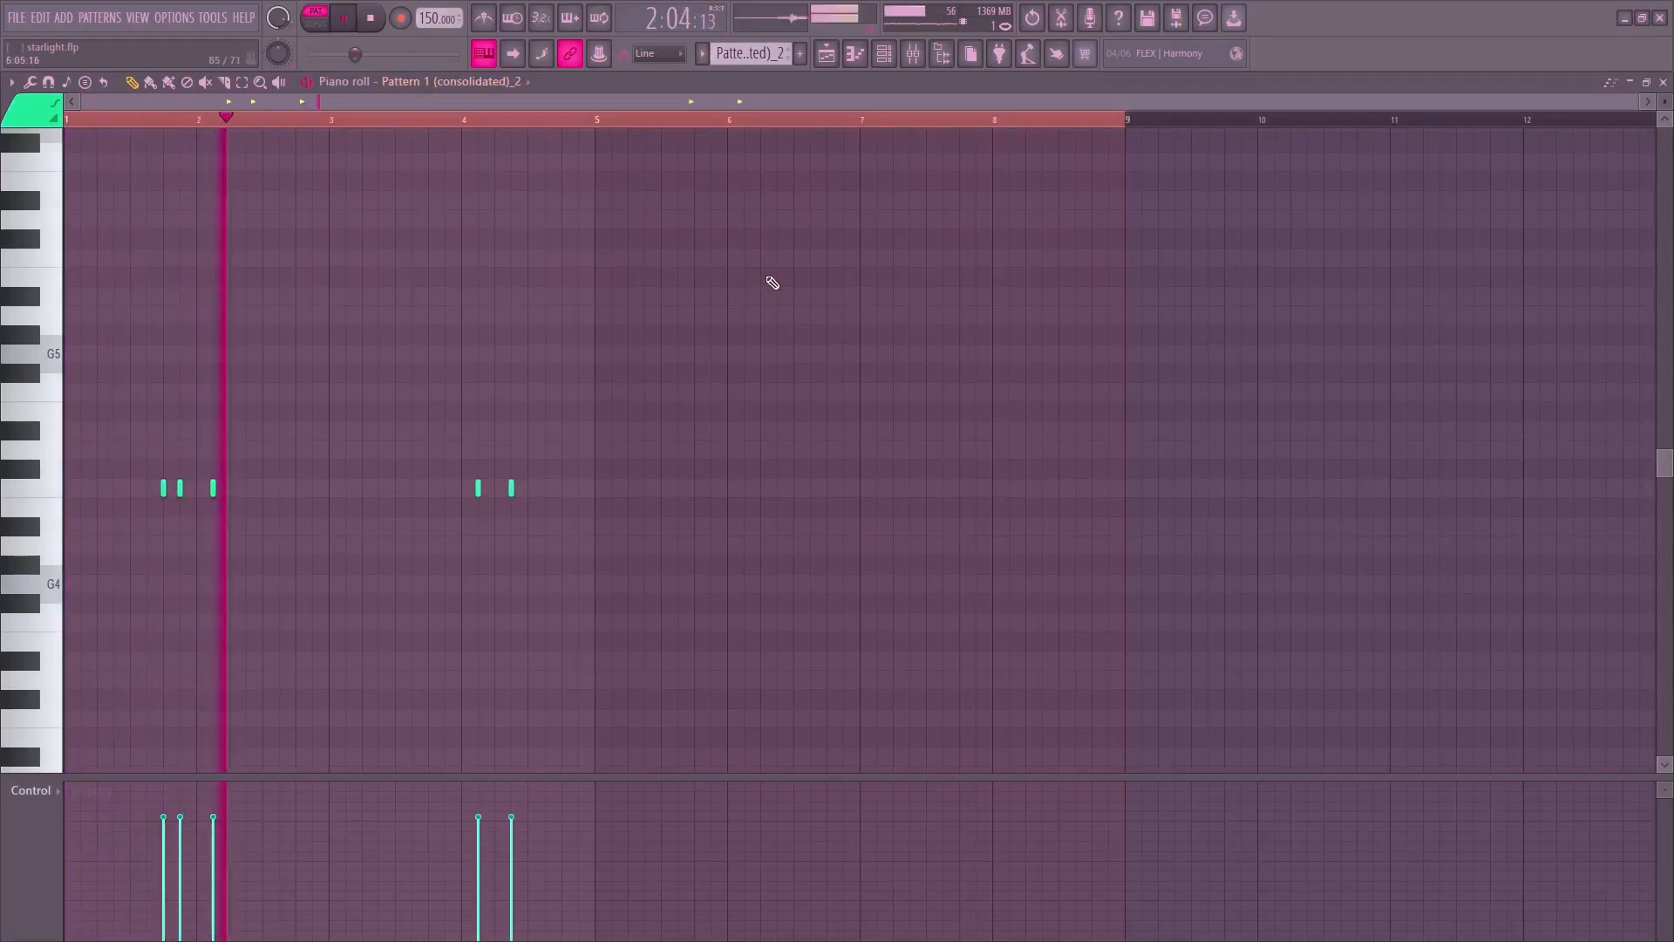
click(464, 121)
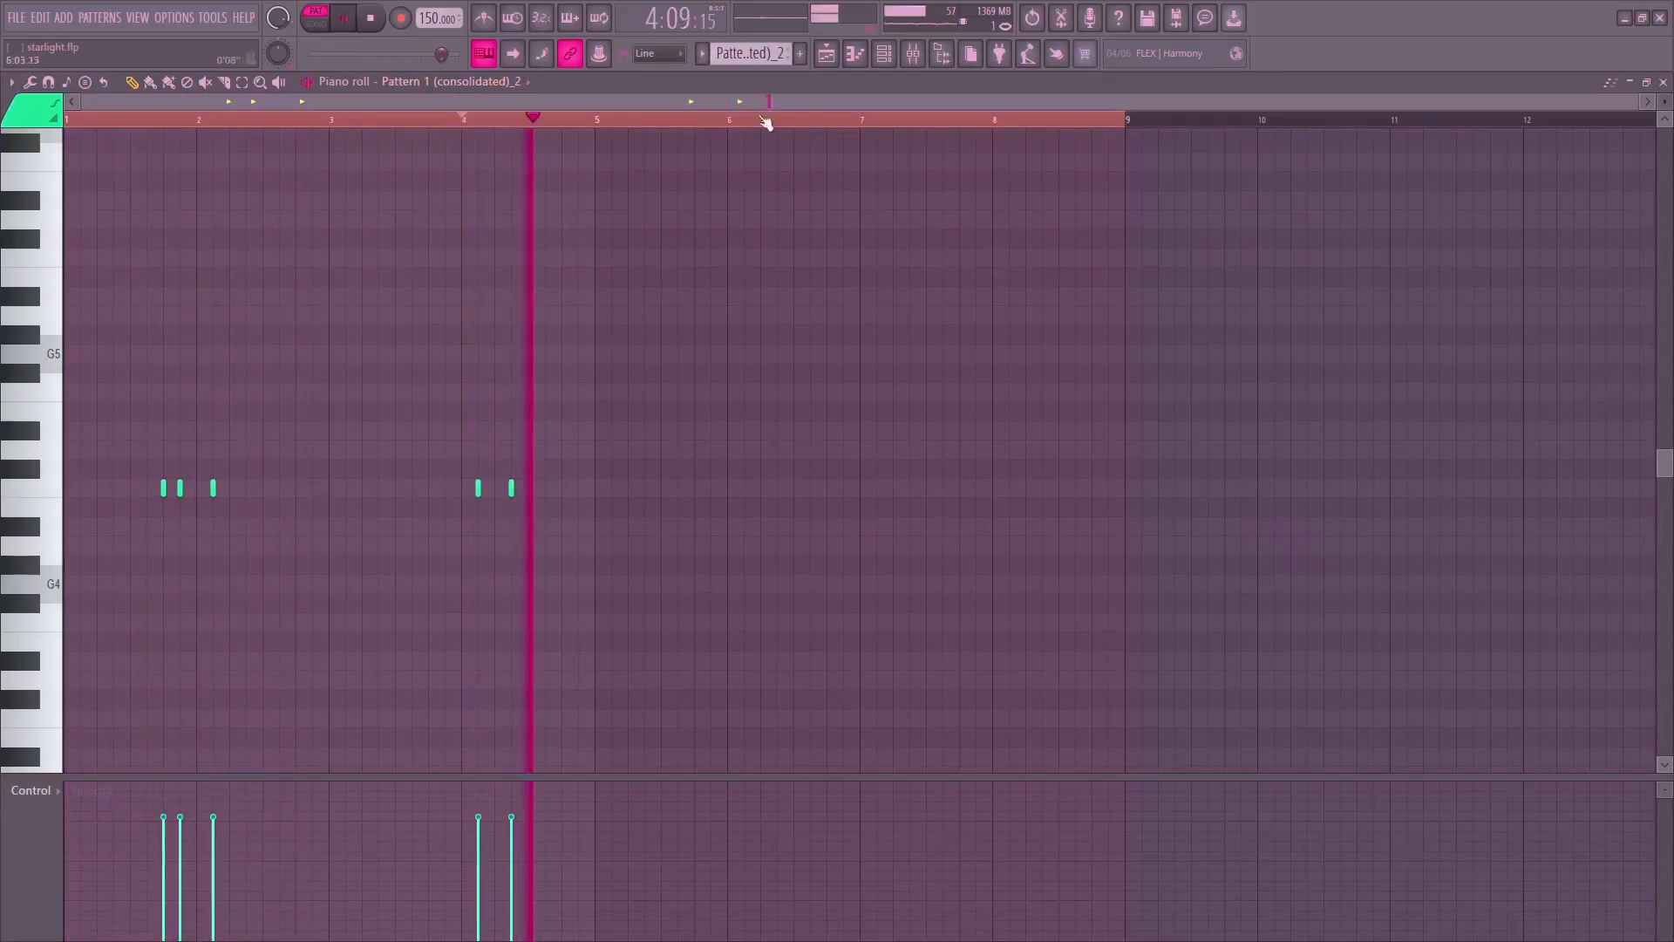
key(space)
drag(390, 120, 70, 127)
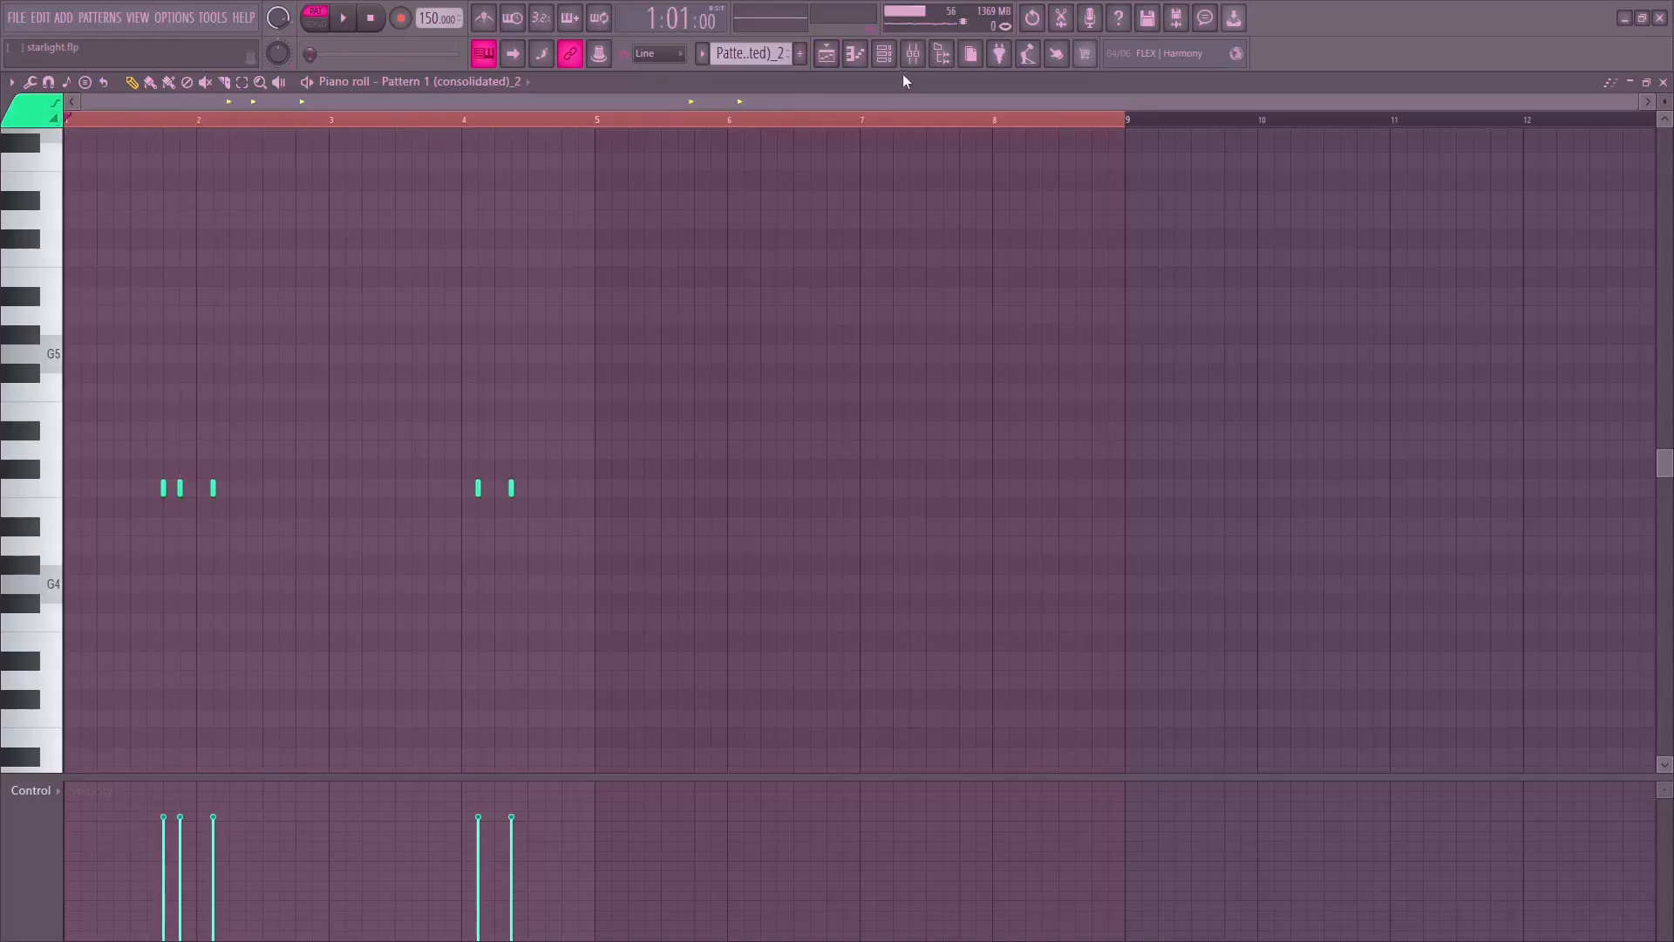
Open the Perc 4 clip on track 11 from the playlist in the piano roll and play its notes.
click(826, 54)
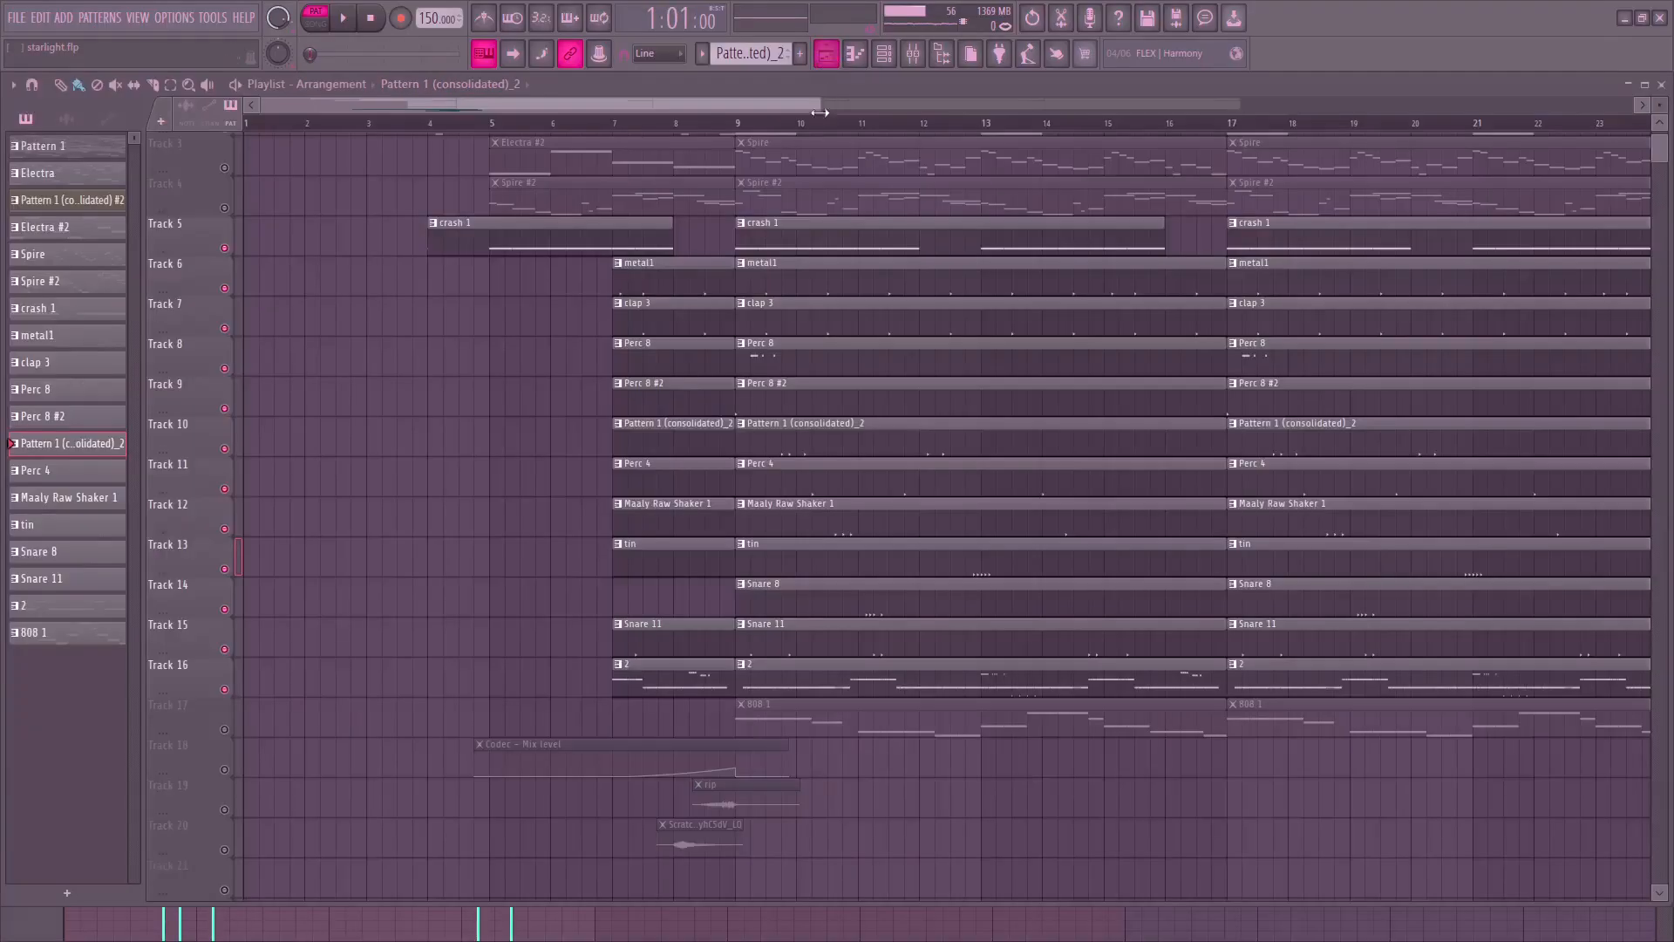
double_click(791, 473)
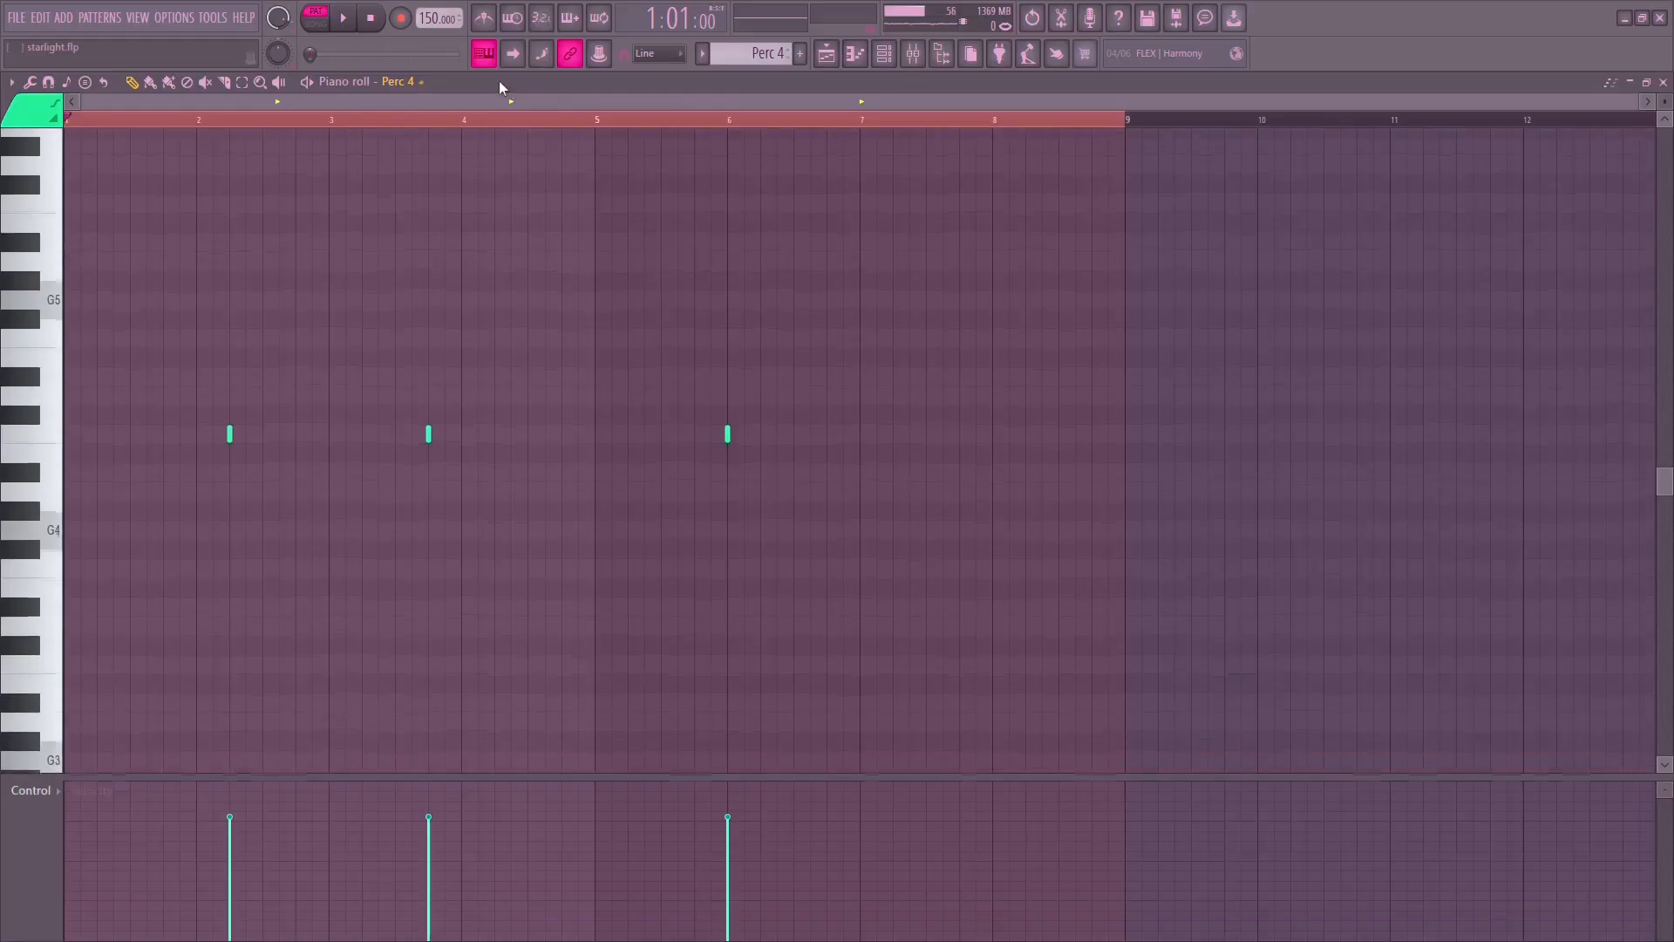
key(space)
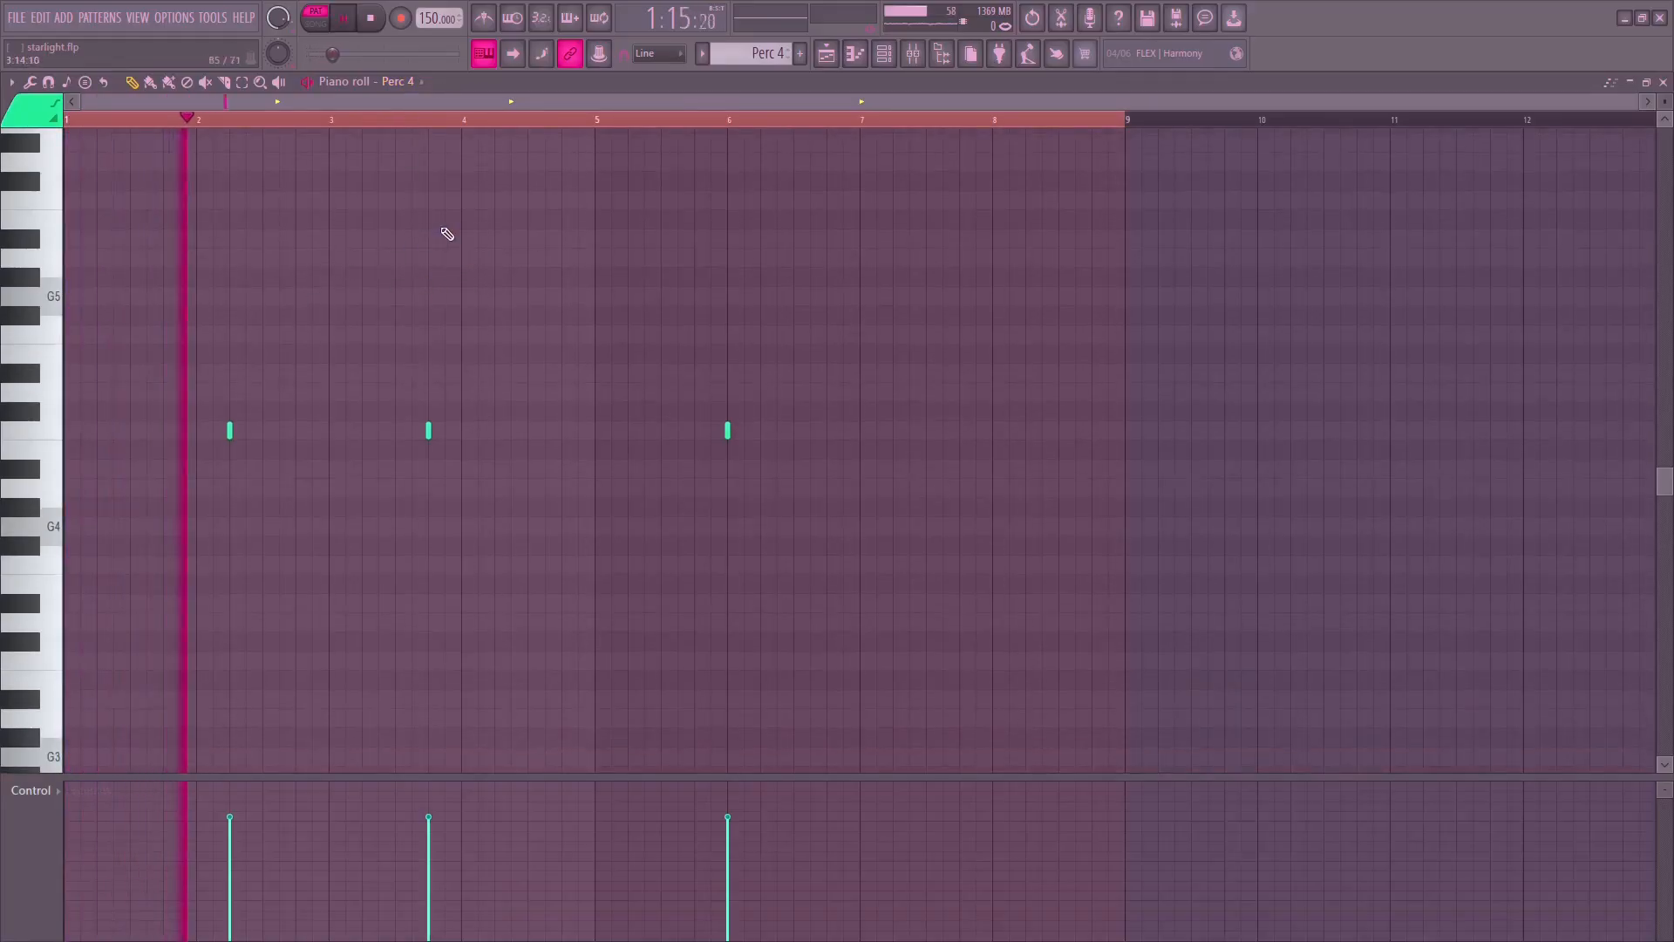
drag(469, 129, 32, 132)
key(space)
Open the Maaly Raw Shaker 1 clip on track 12 in the piano roll and play it from the middle of bar 2.
click(829, 56)
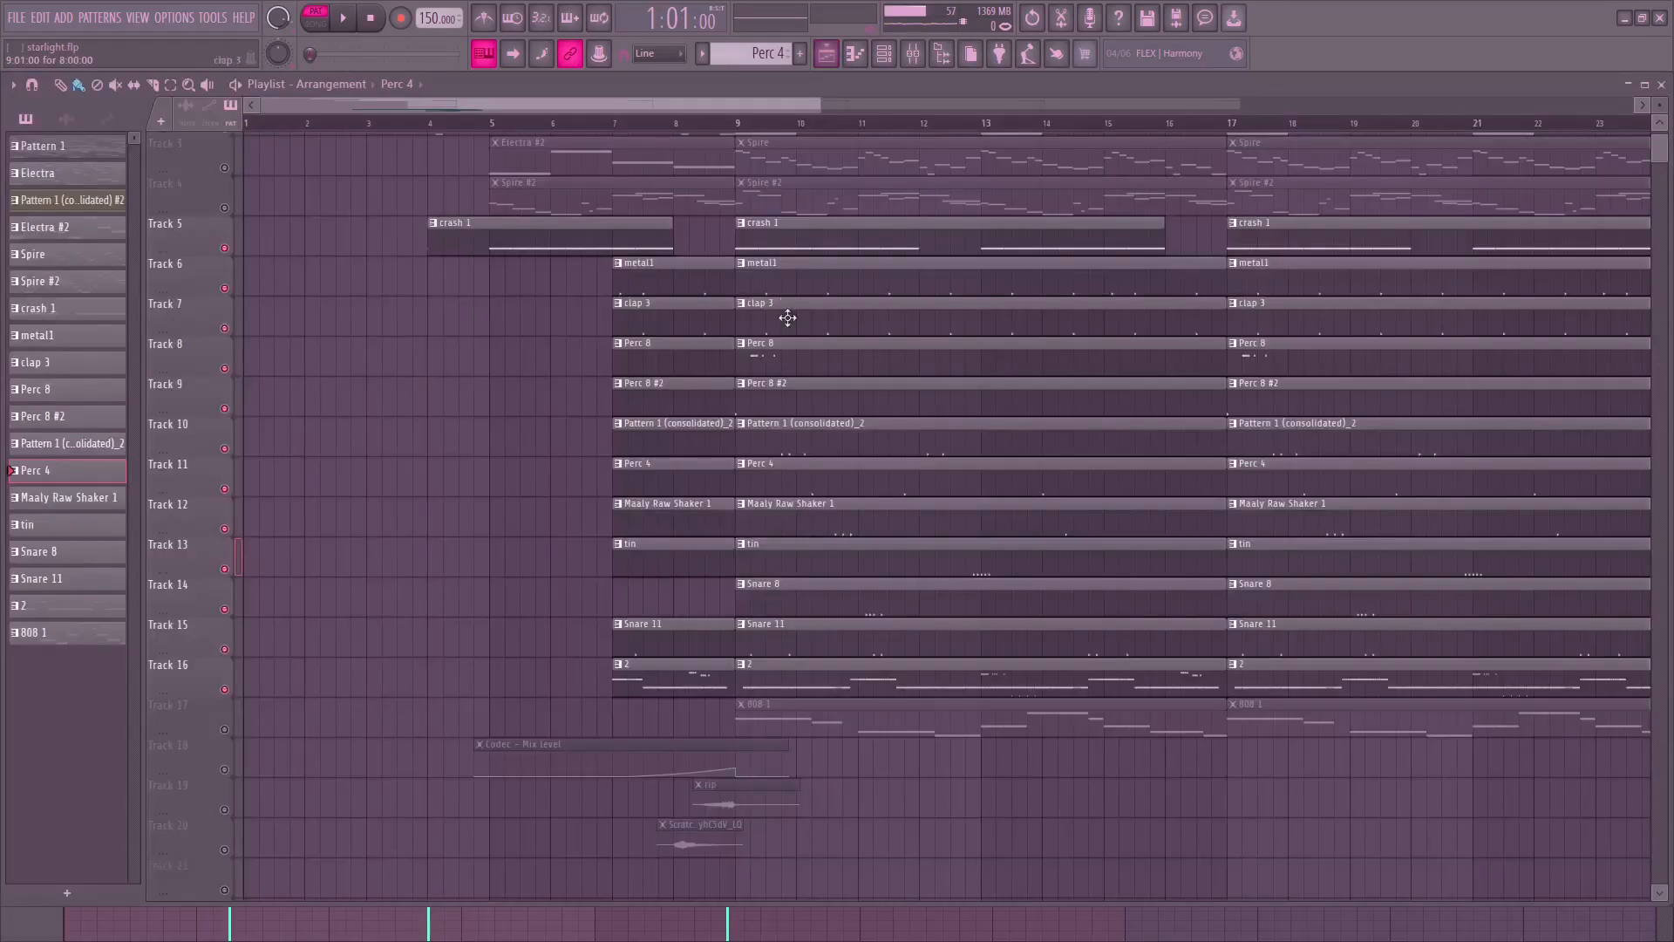
double_click(786, 526)
click(794, 526)
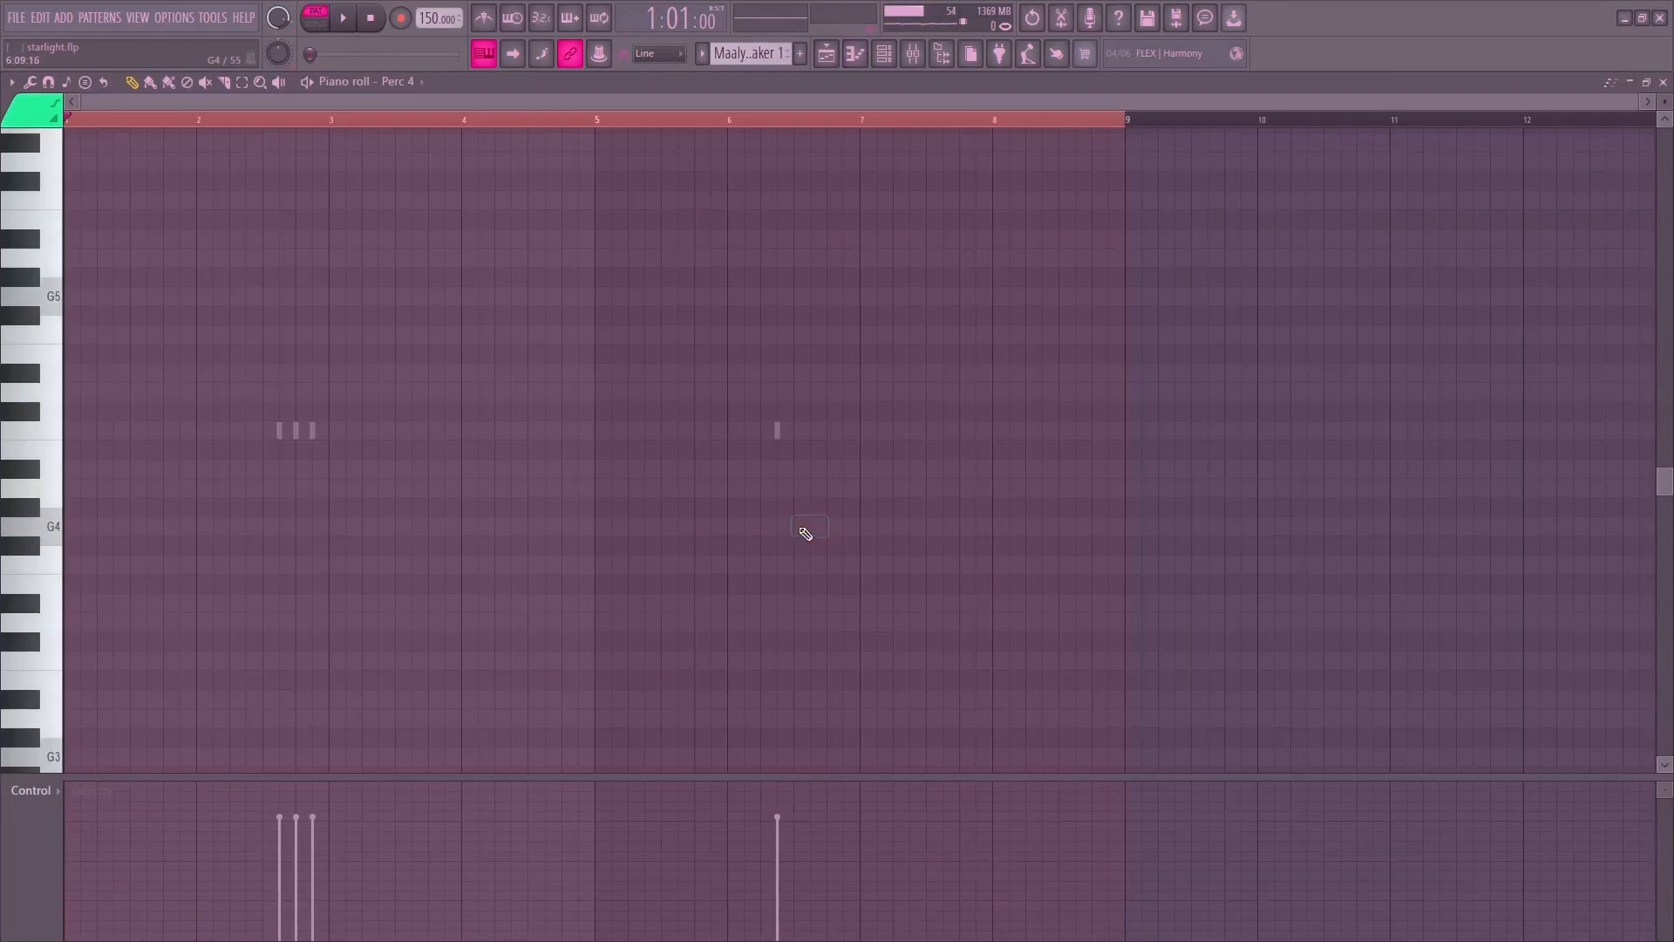
scroll(389, 87, down, 1)
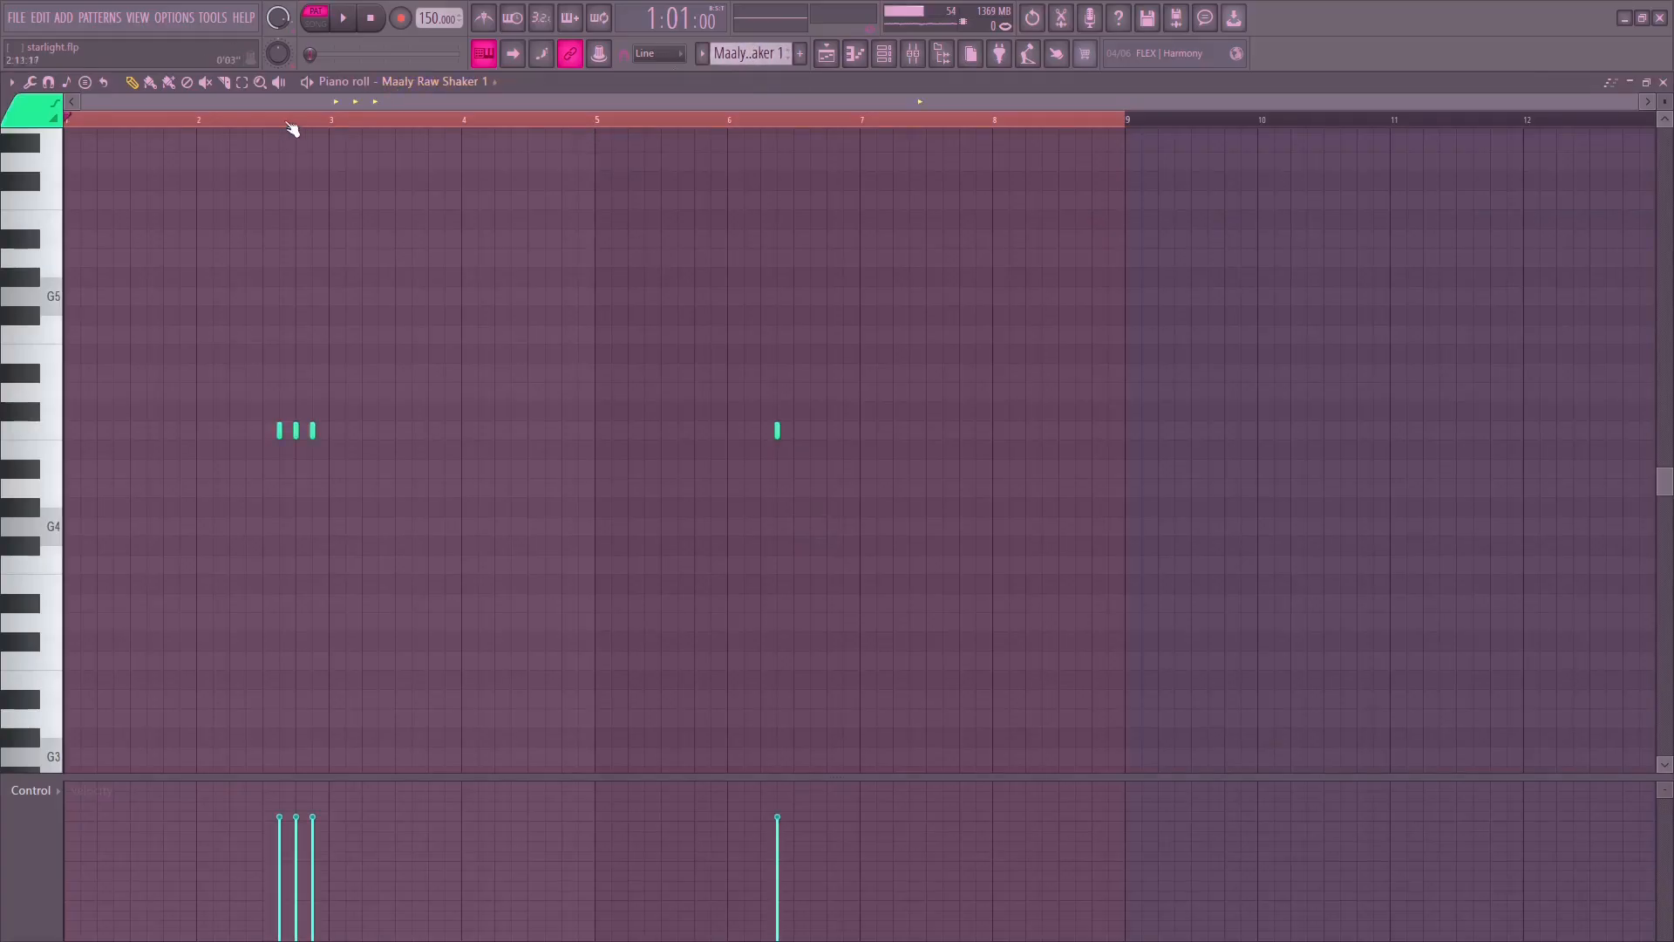
click(262, 122)
key(space)
key(space)
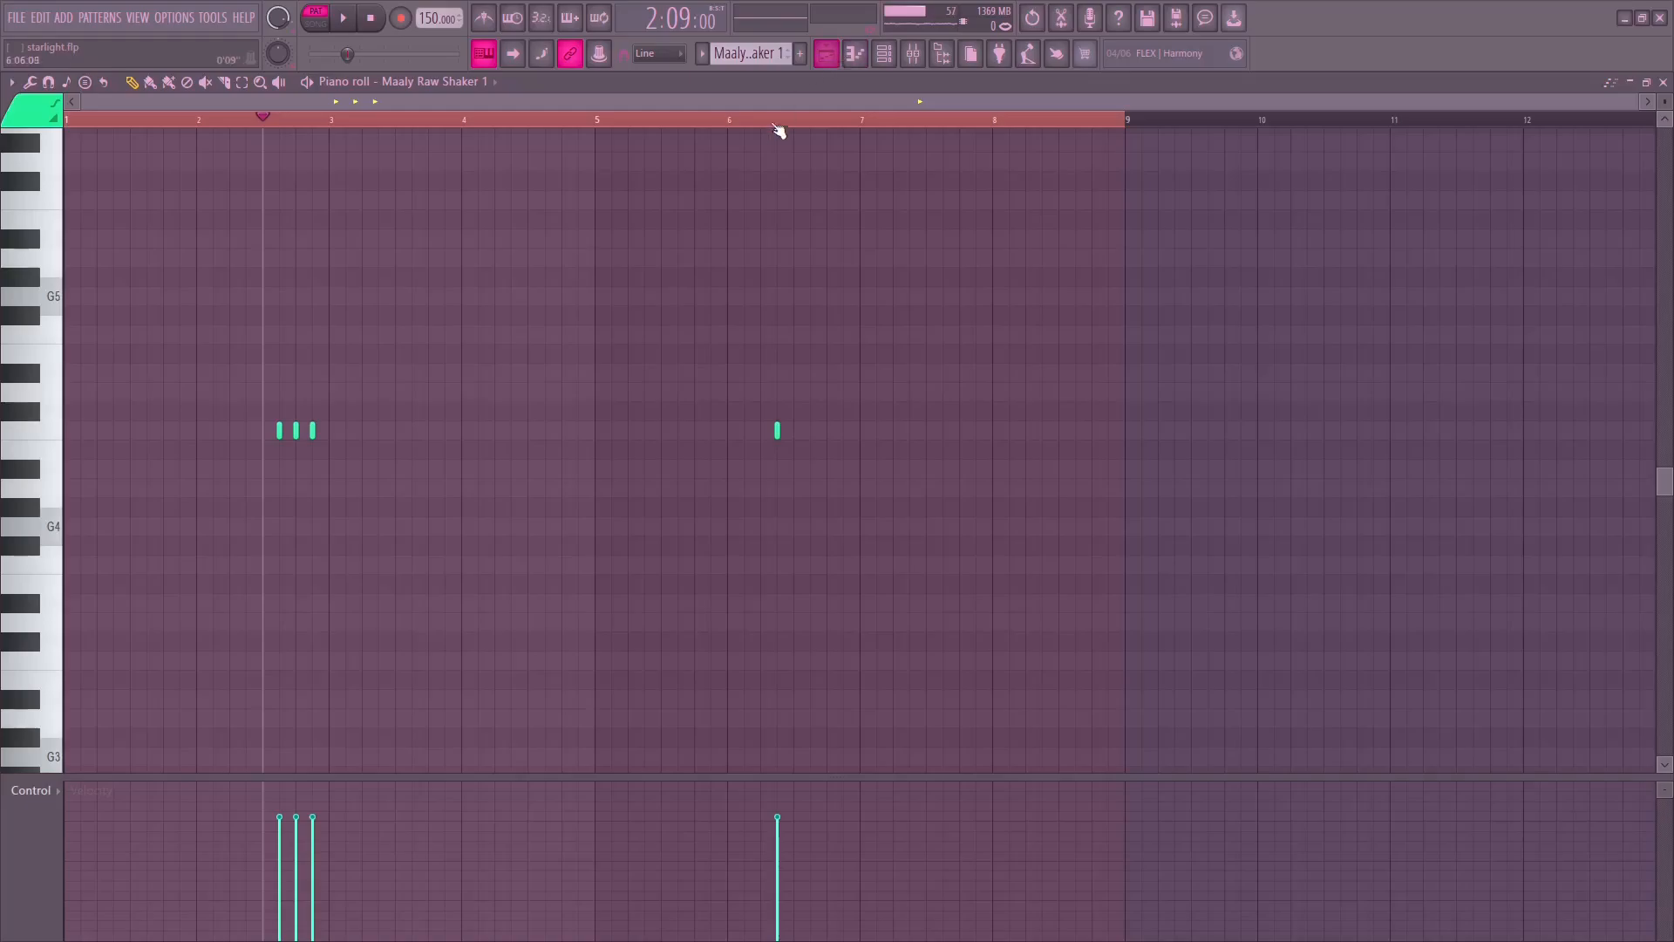
Open the tin clip on track 13 in the piano roll and play it from late in bar 4.
click(826, 54)
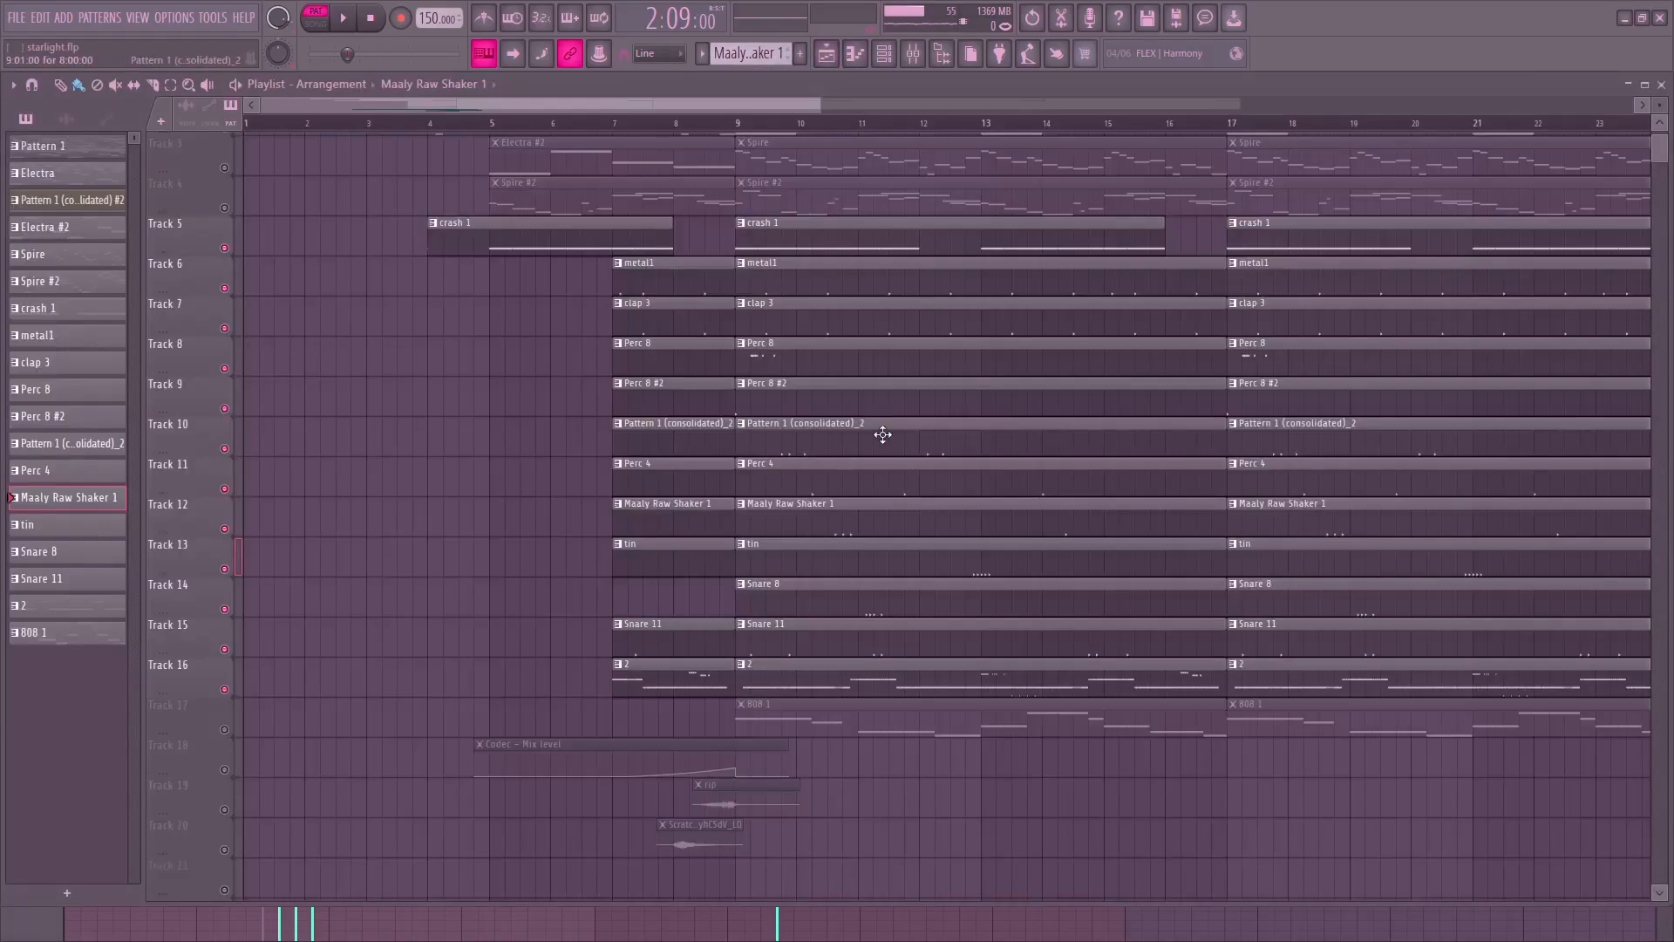
click(897, 571)
double_click(871, 569)
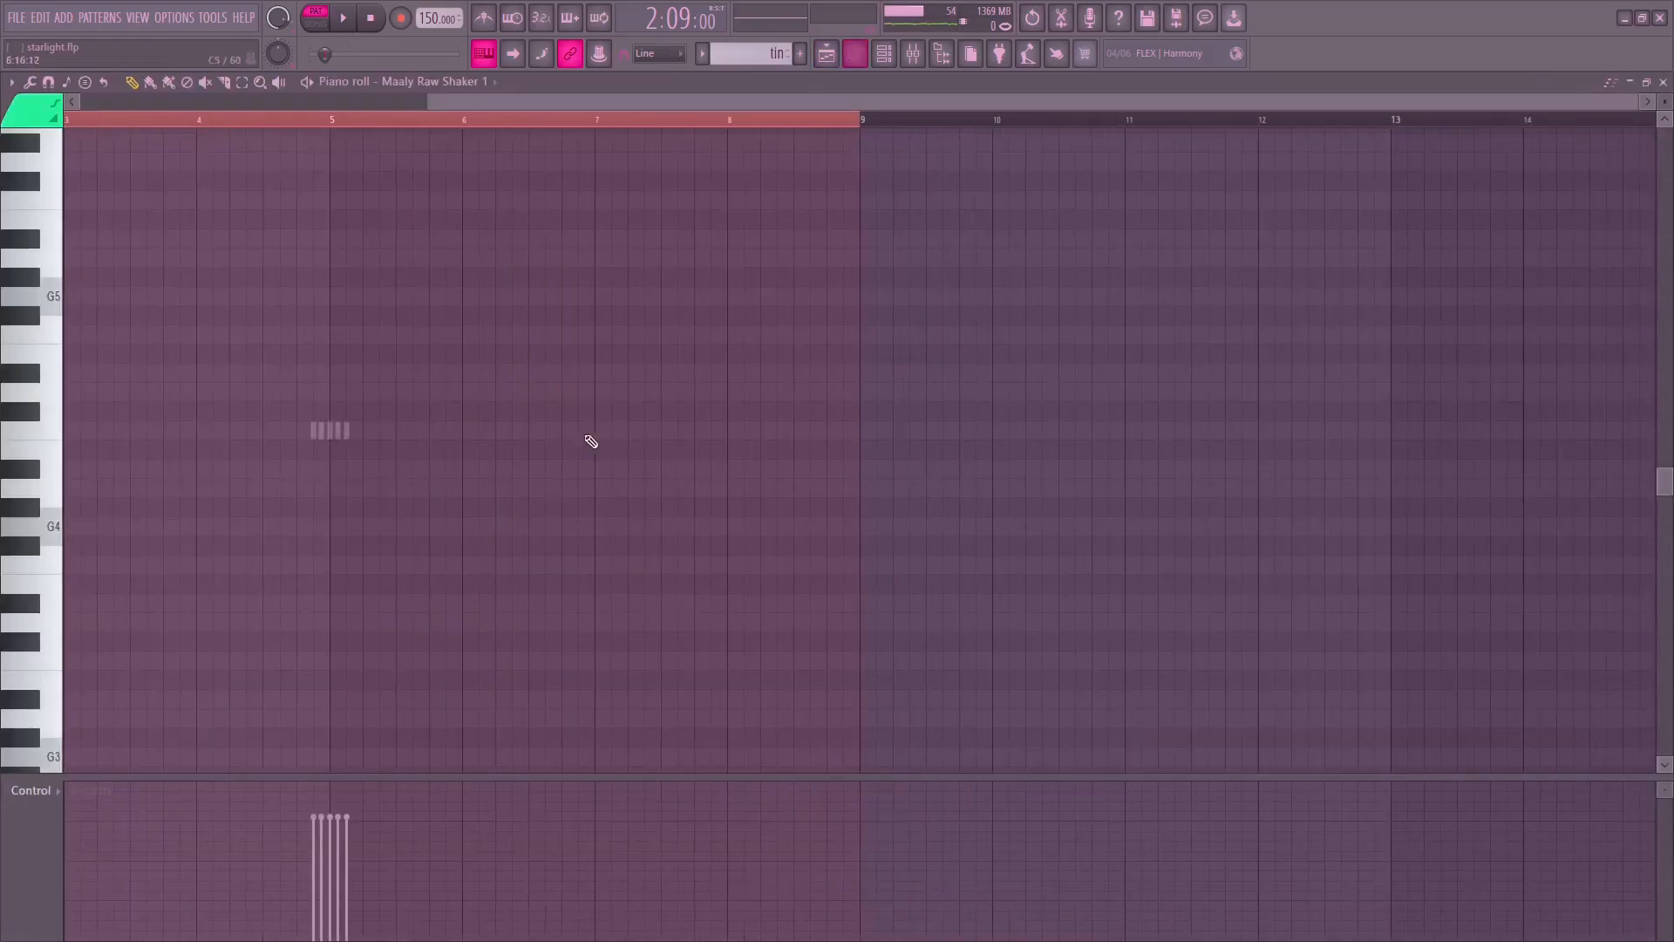
click(562, 128)
key(space)
key(space)
Open the Snare 8 clip on track 14 in the piano roll and play it from the start of bar 3.
click(825, 53)
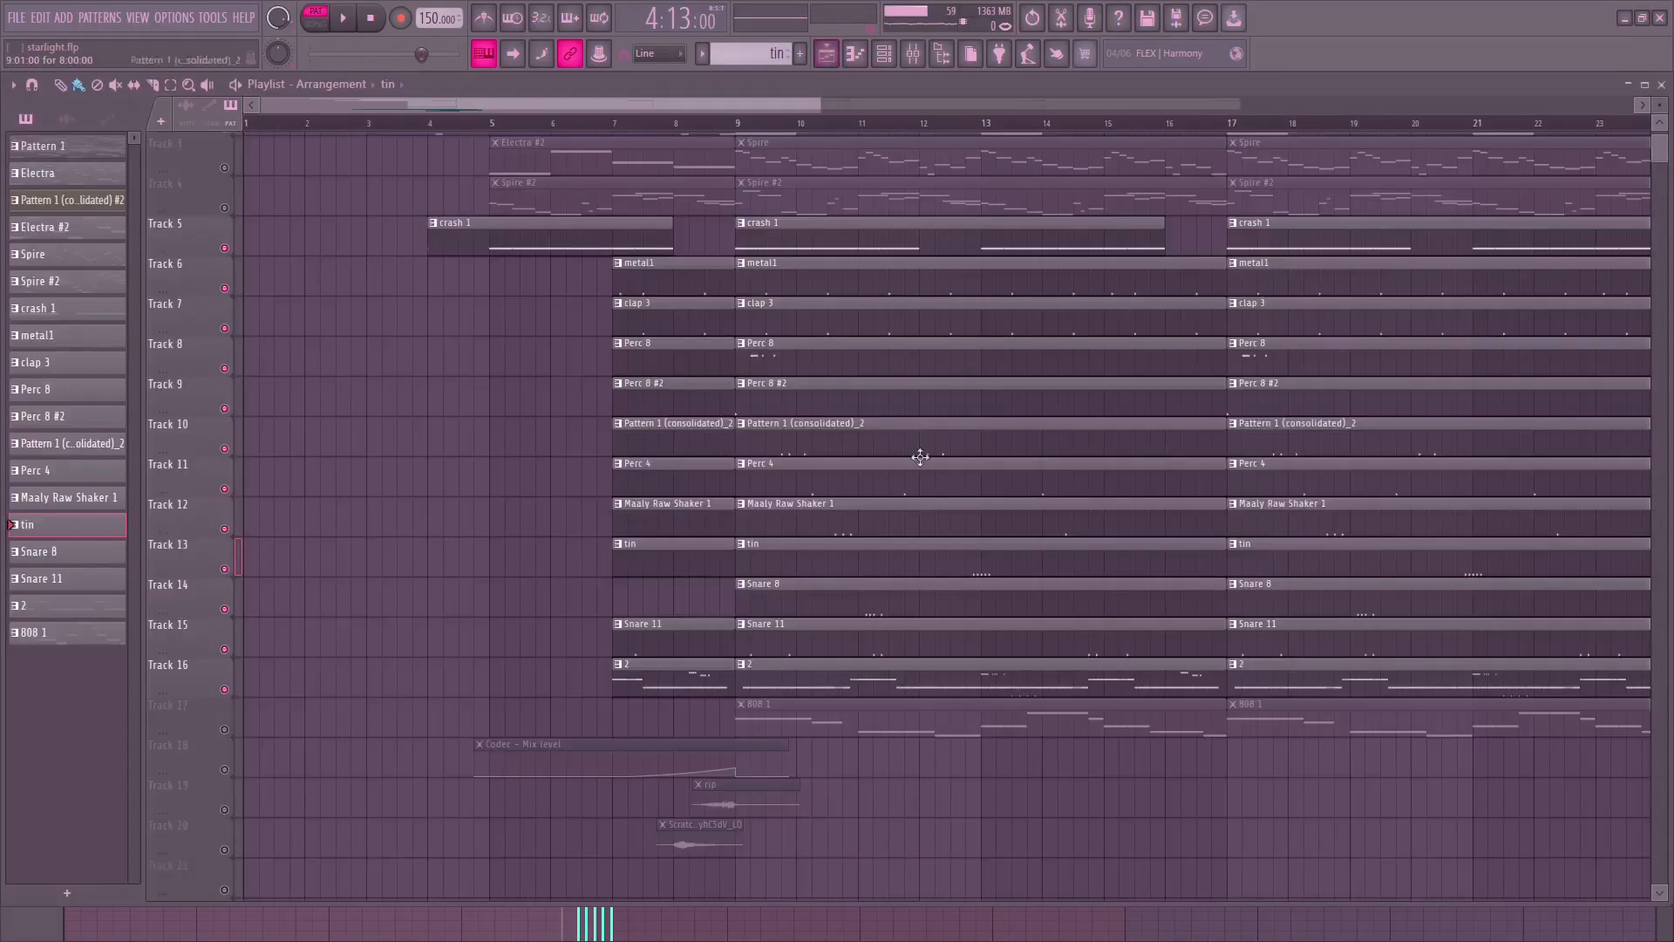
double_click(920, 613)
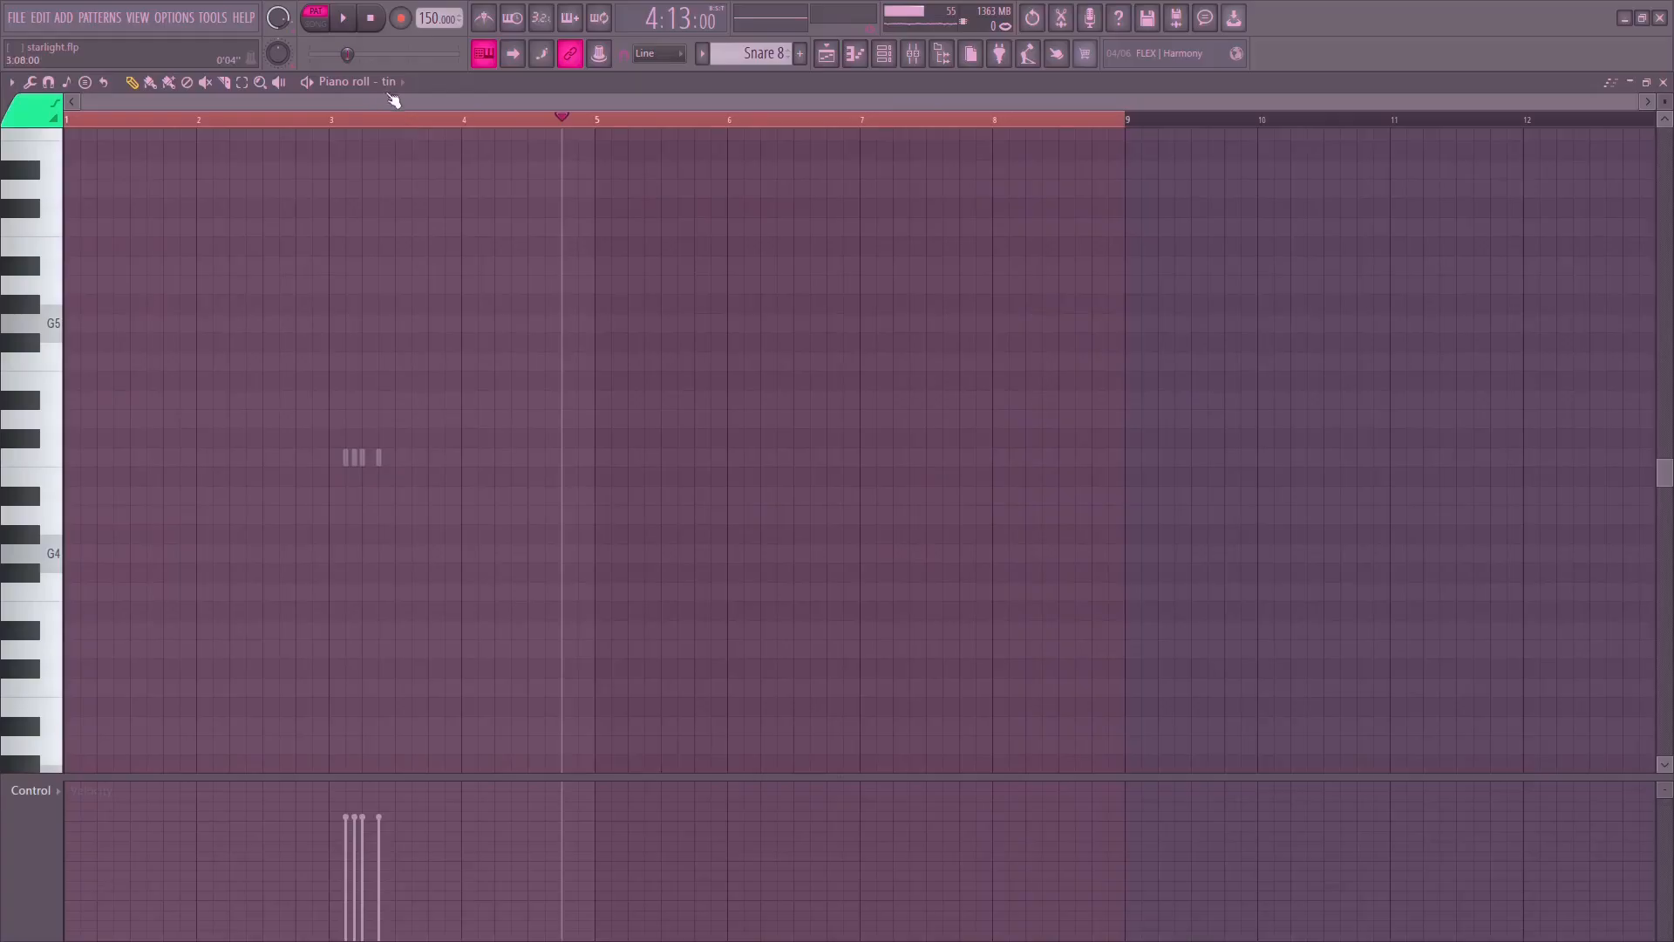
click(333, 127)
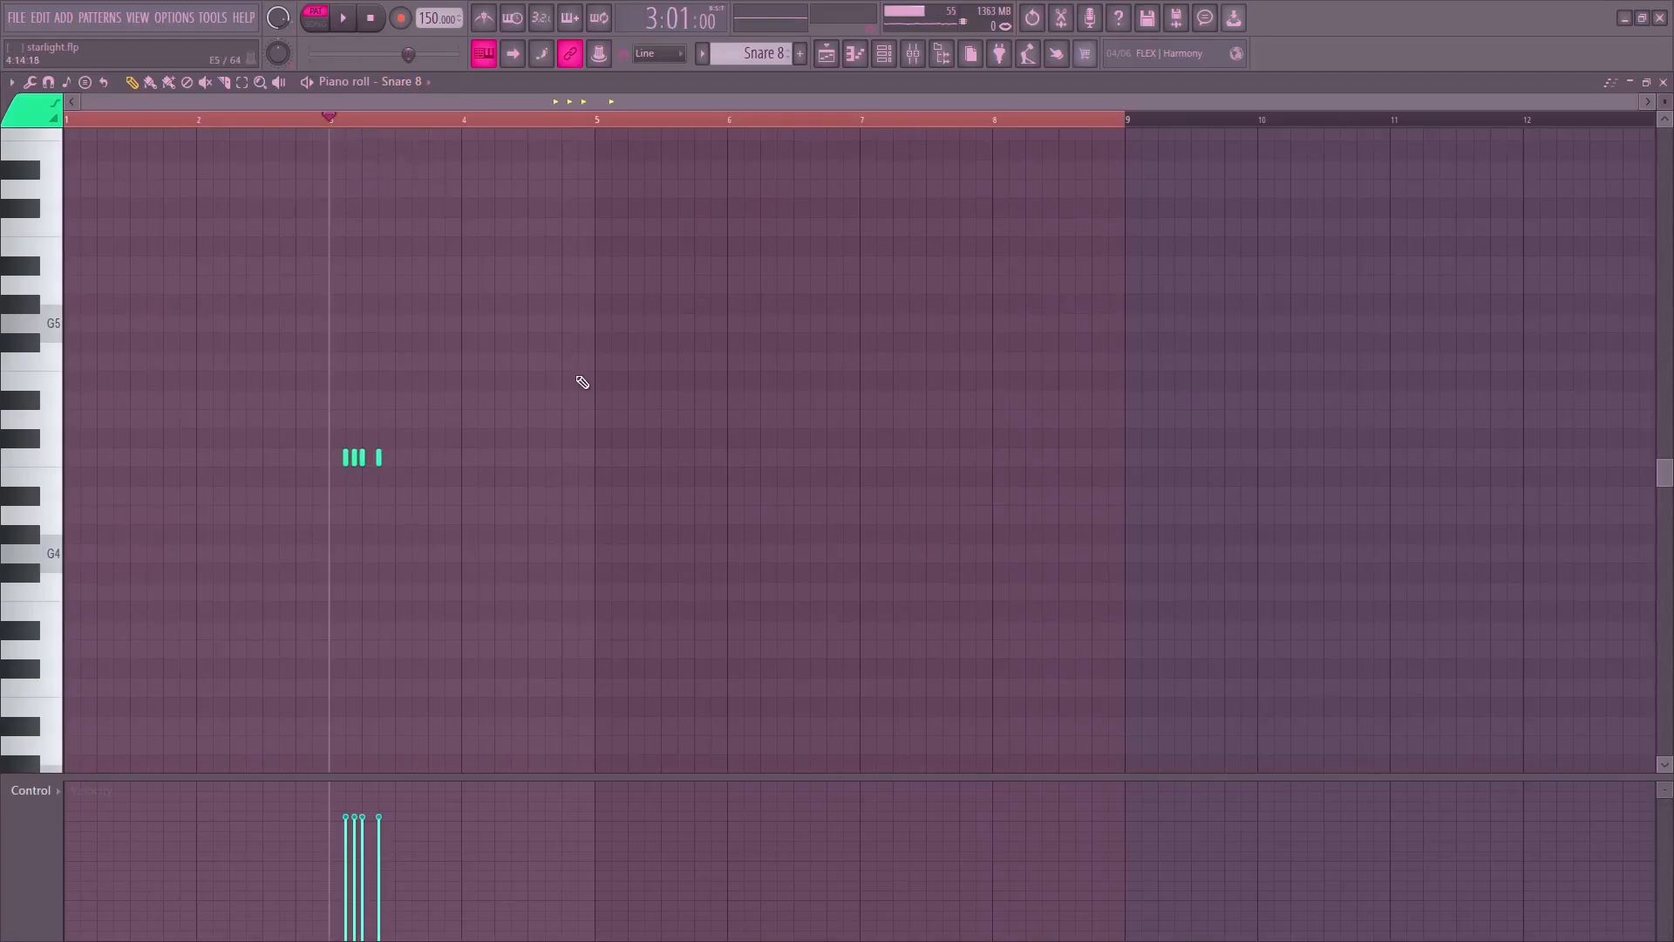
key(space)
key(space)
Open the Snare 11 clip on track 15, show the snare channel's notes in the piano roll and play them from the start.
click(837, 57)
double_click(851, 635)
click(859, 629)
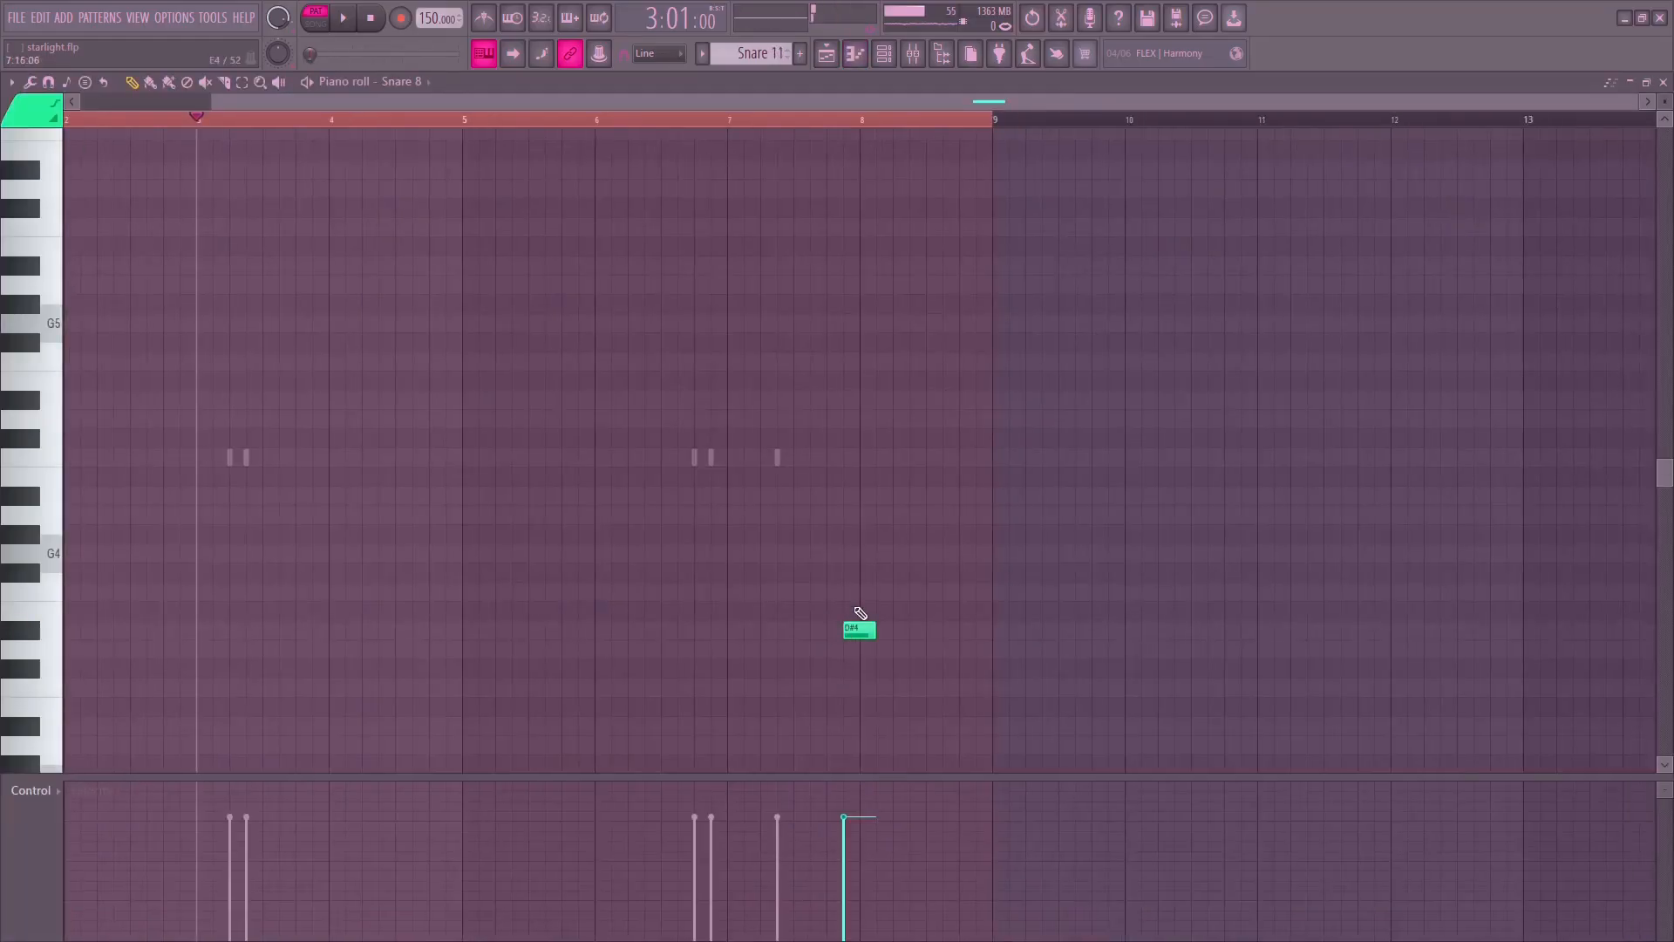
key(space)
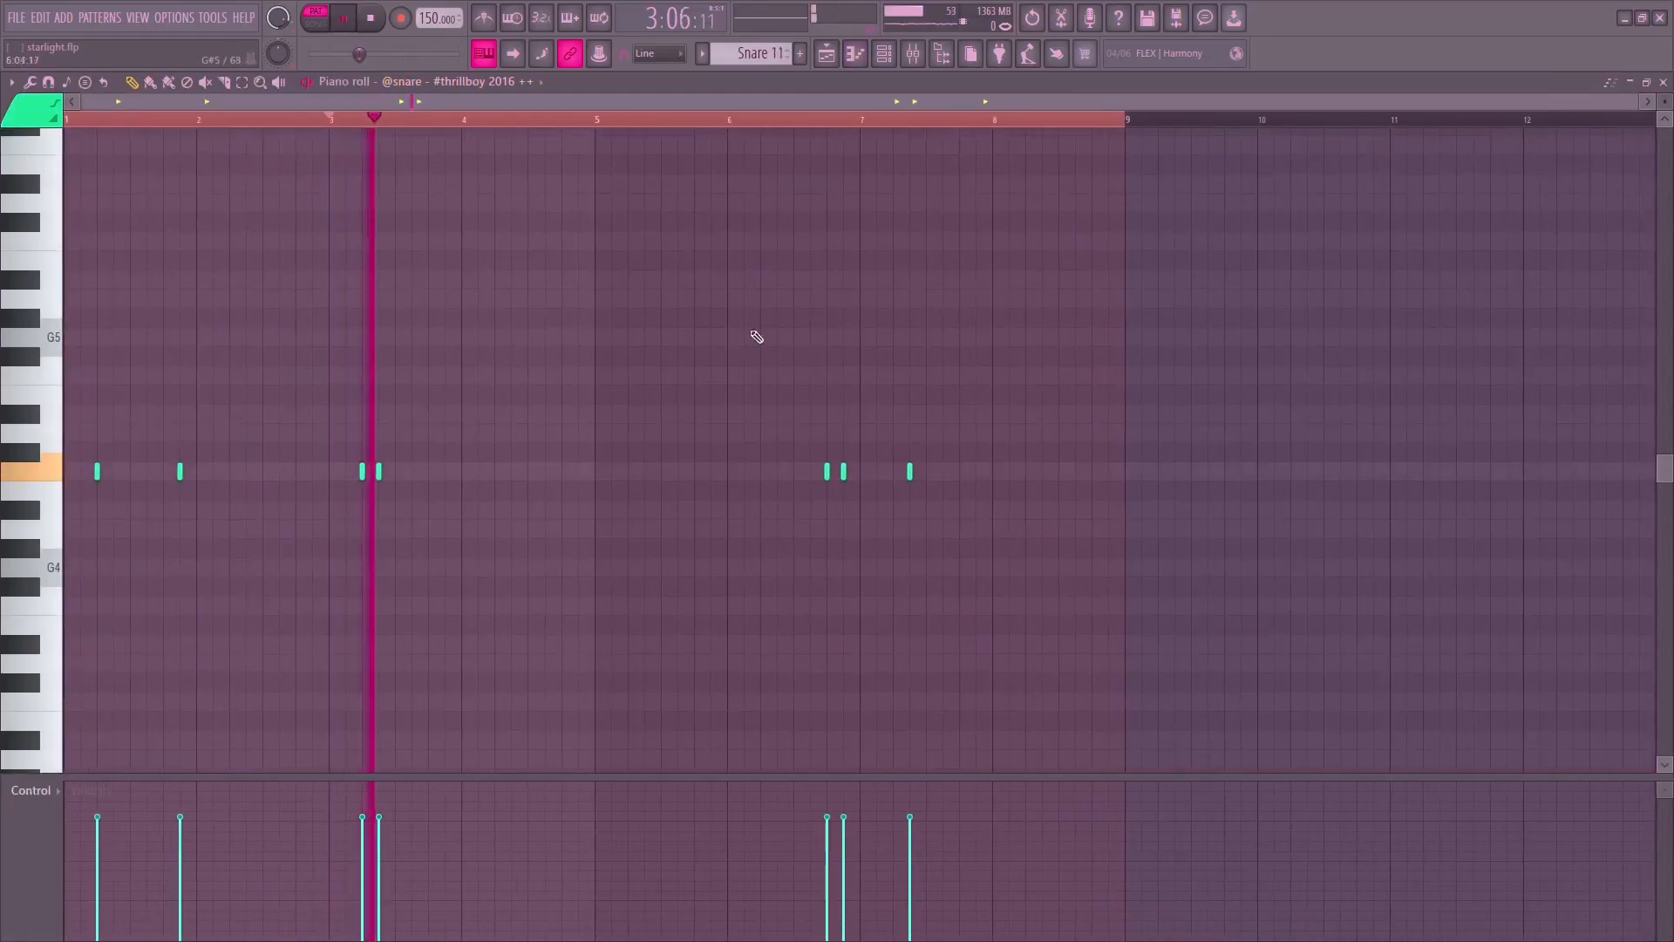
key(space)
key(space)
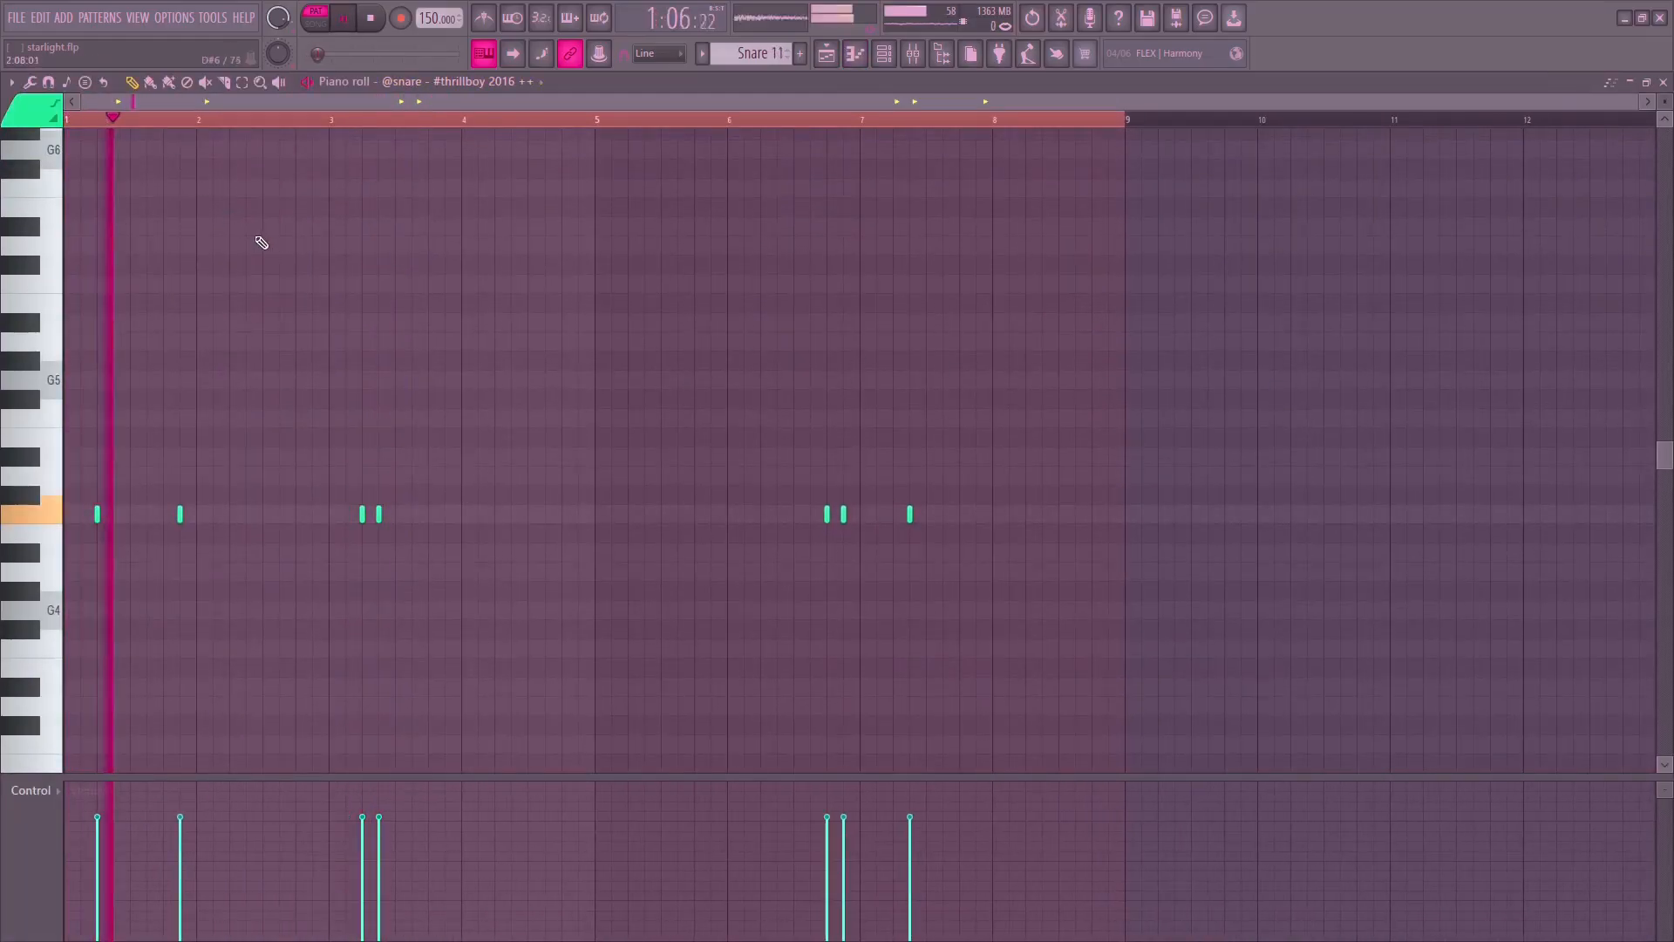
key(space)
Open the clip named 2 on track 16 from the playlist and bring all its notes into view in the piano roll.
click(841, 59)
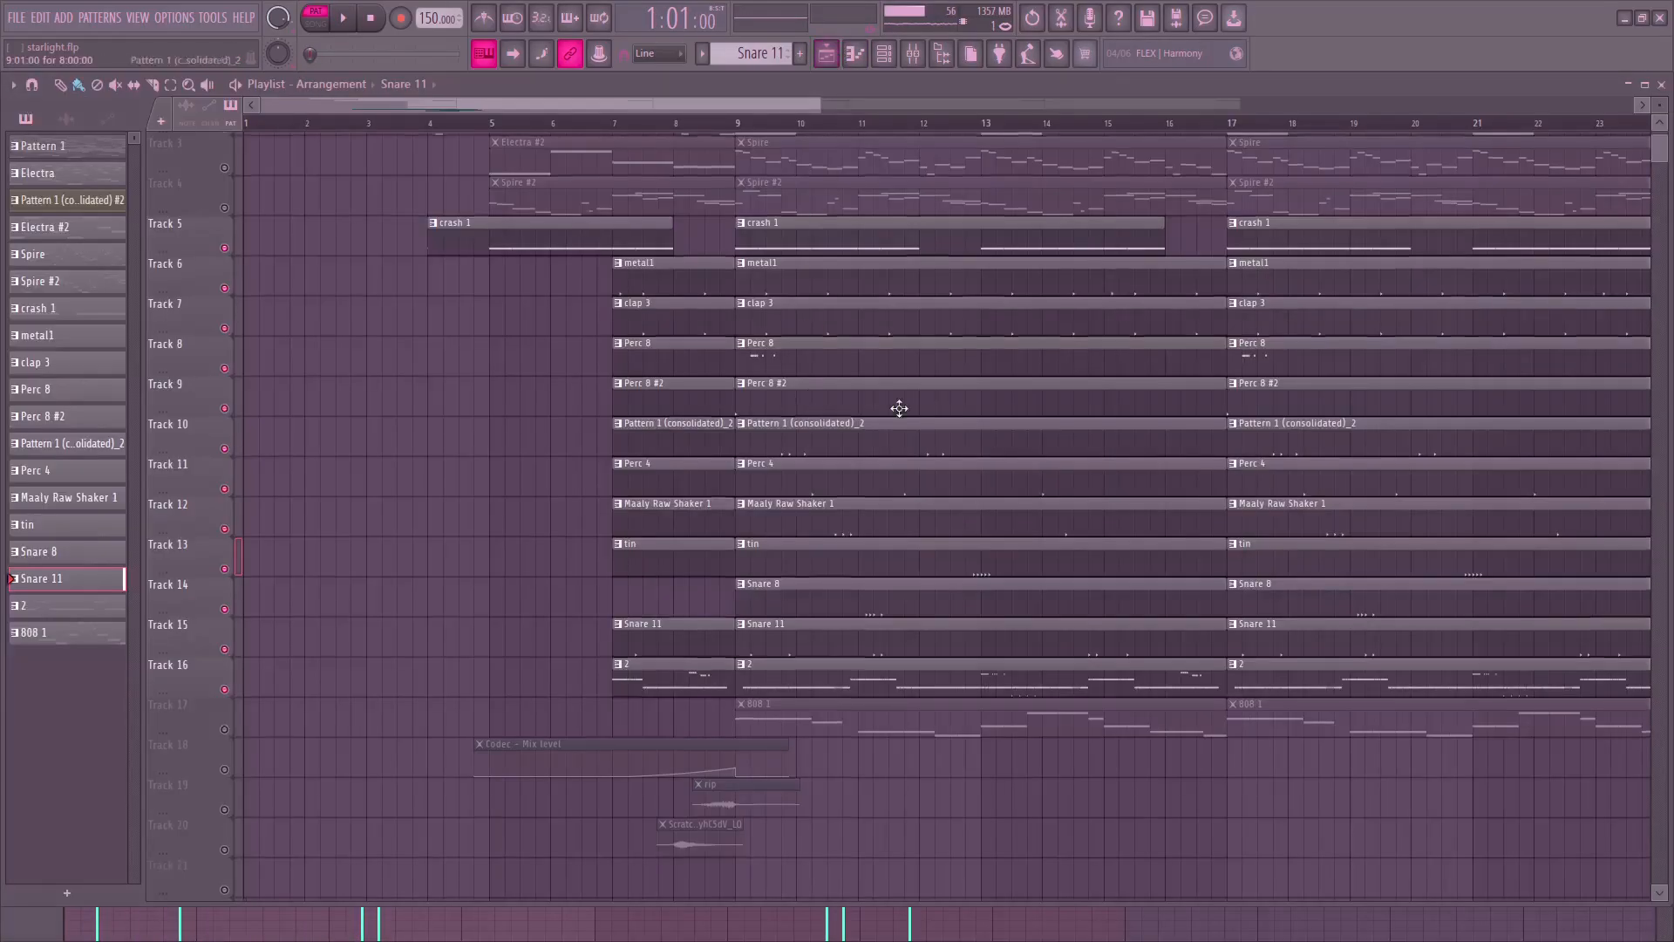
scroll(885, 489, down, 1)
double_click(803, 633)
drag(699, 502, 830, 435)
scroll(688, 448, up, 2)
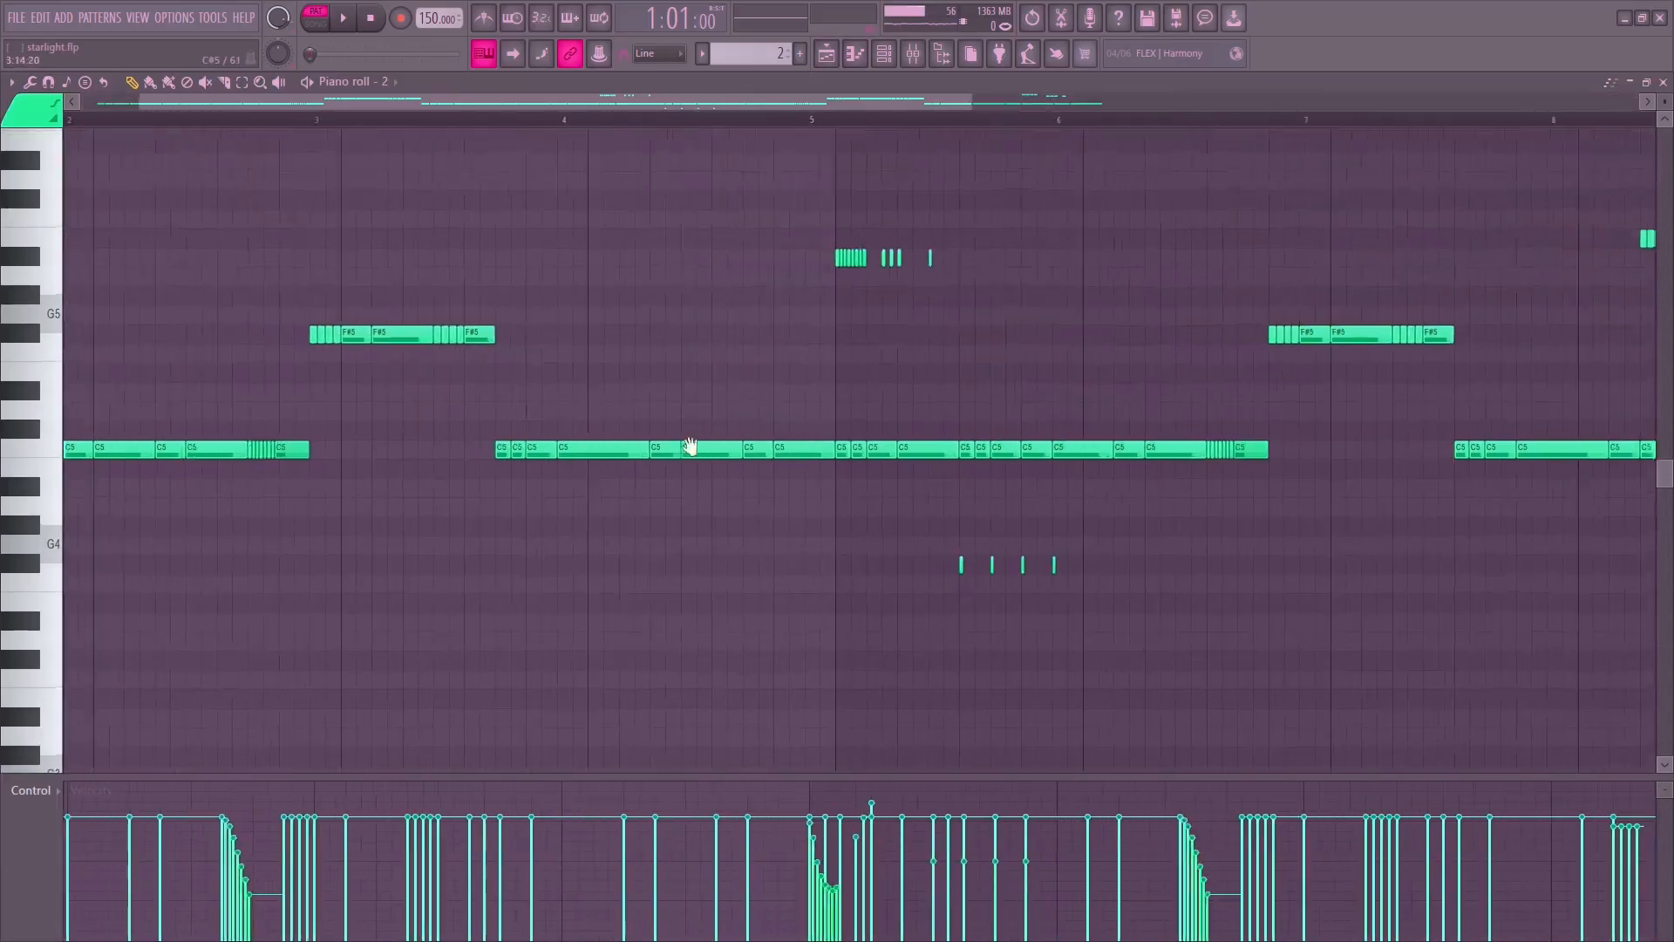
scroll(688, 448, down, 1)
scroll(803, 541, down, 1)
scroll(803, 541, up, 1)
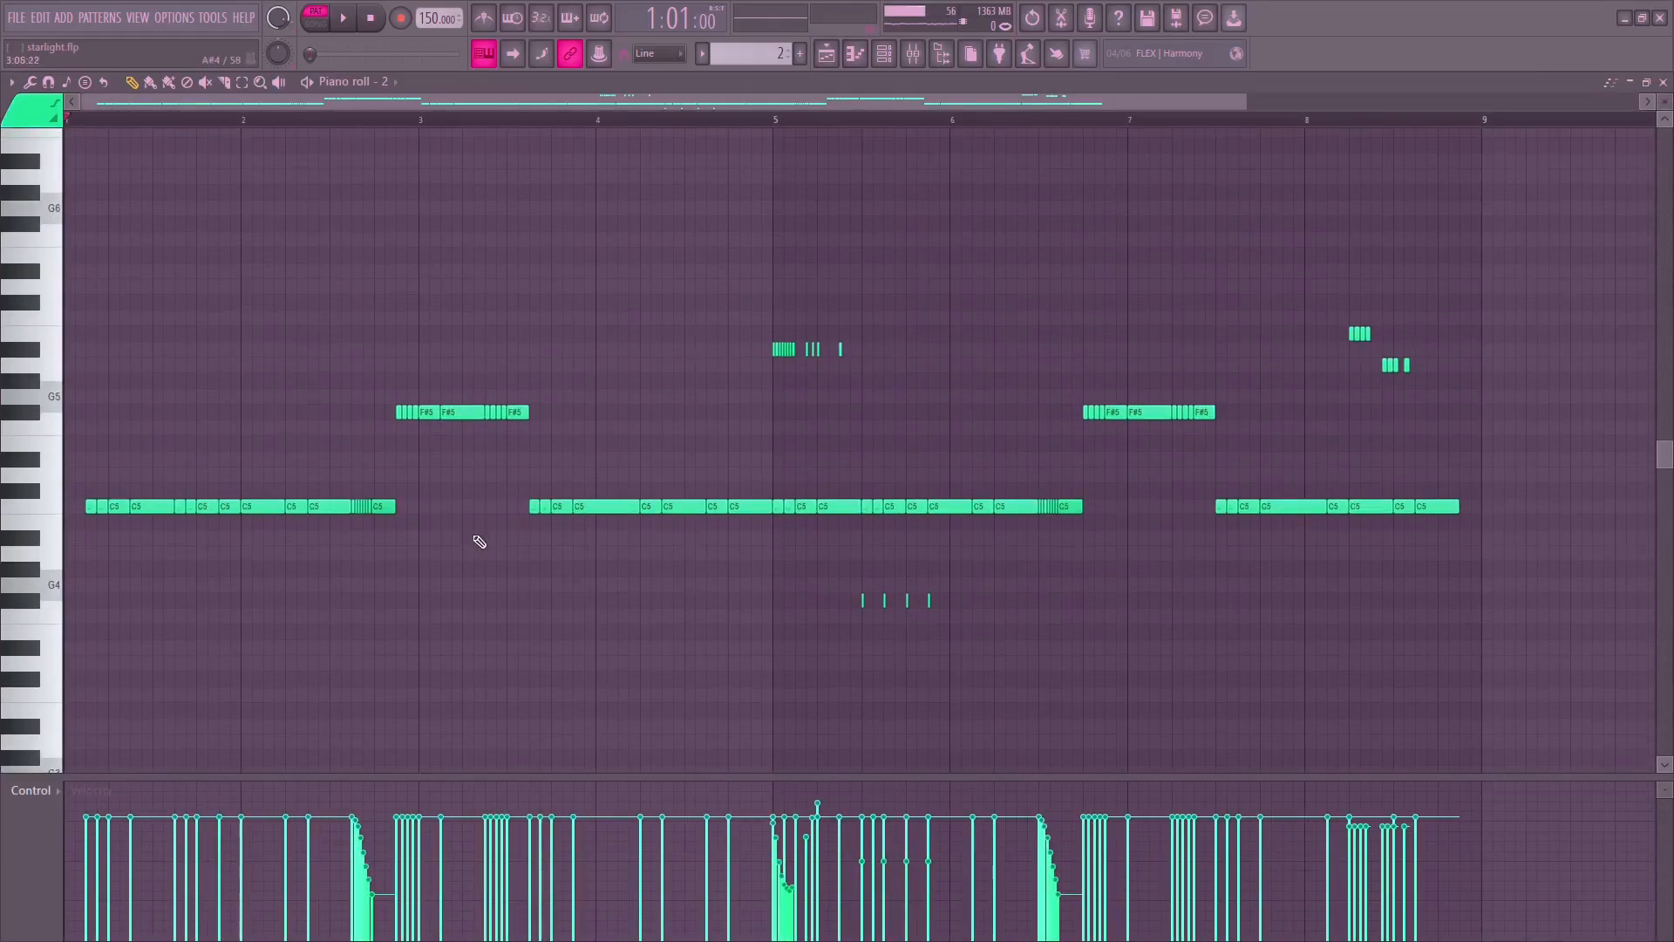
Play the notes of the pattern named 2 from the start and return to the playlist.
key(space)
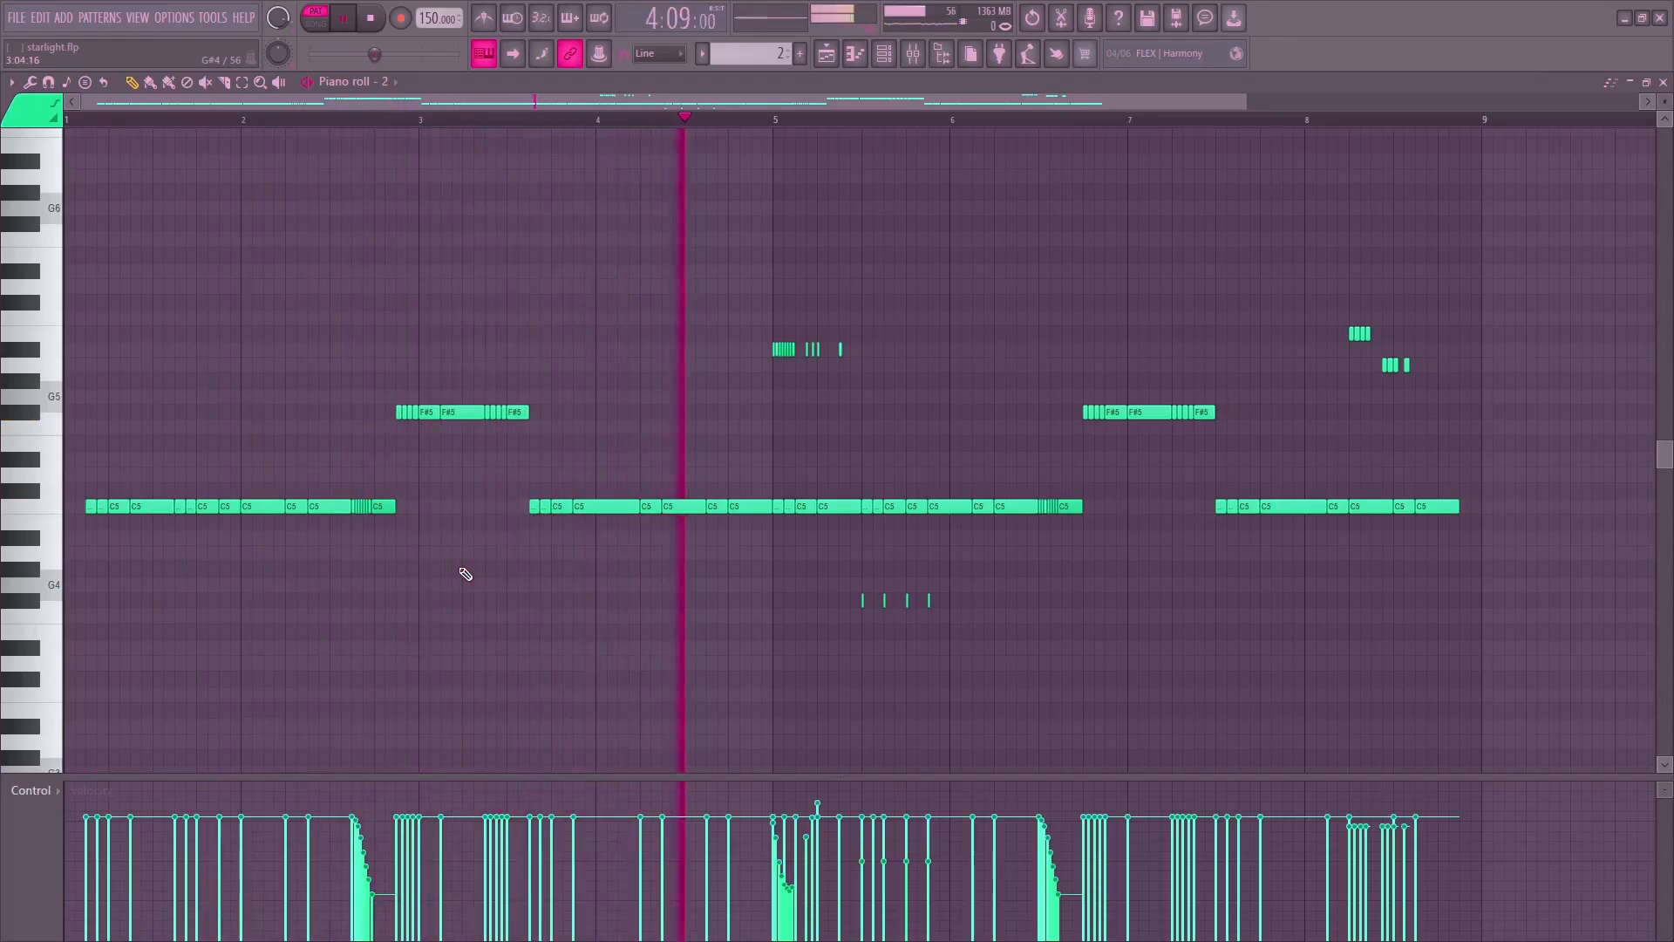
click(826, 53)
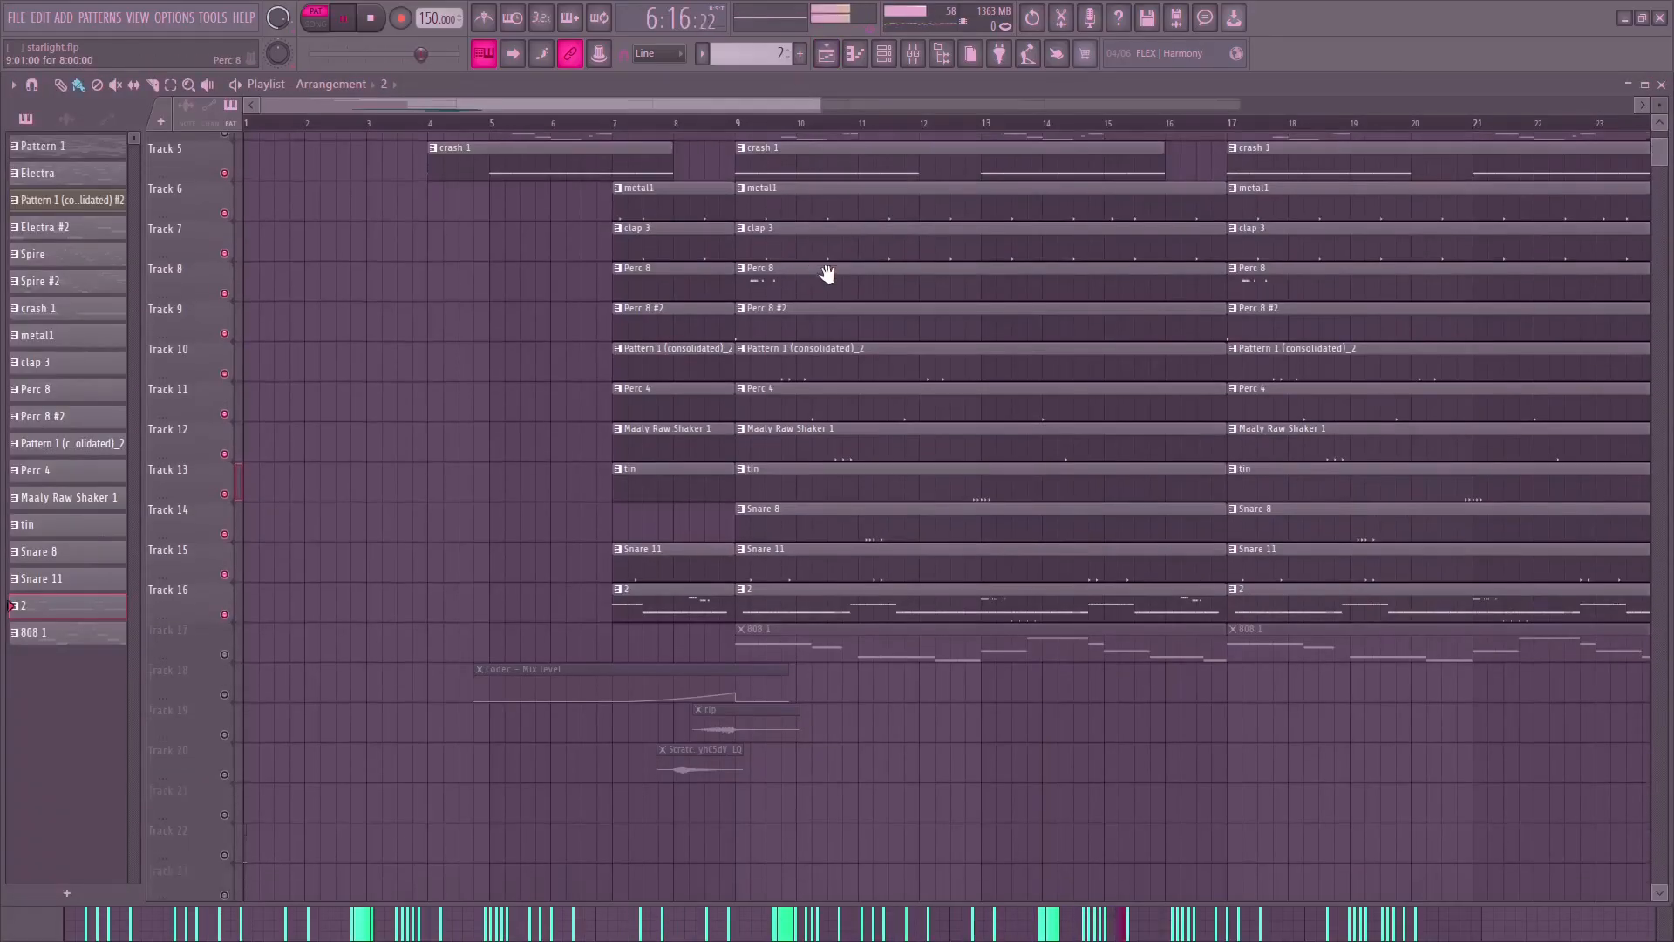
drag(827, 275, 827, 271)
key(space)
Isolate the 808 1 clips on track 17, muting the tin clips on track 13, and play them from bar 9.
right_click(224, 654)
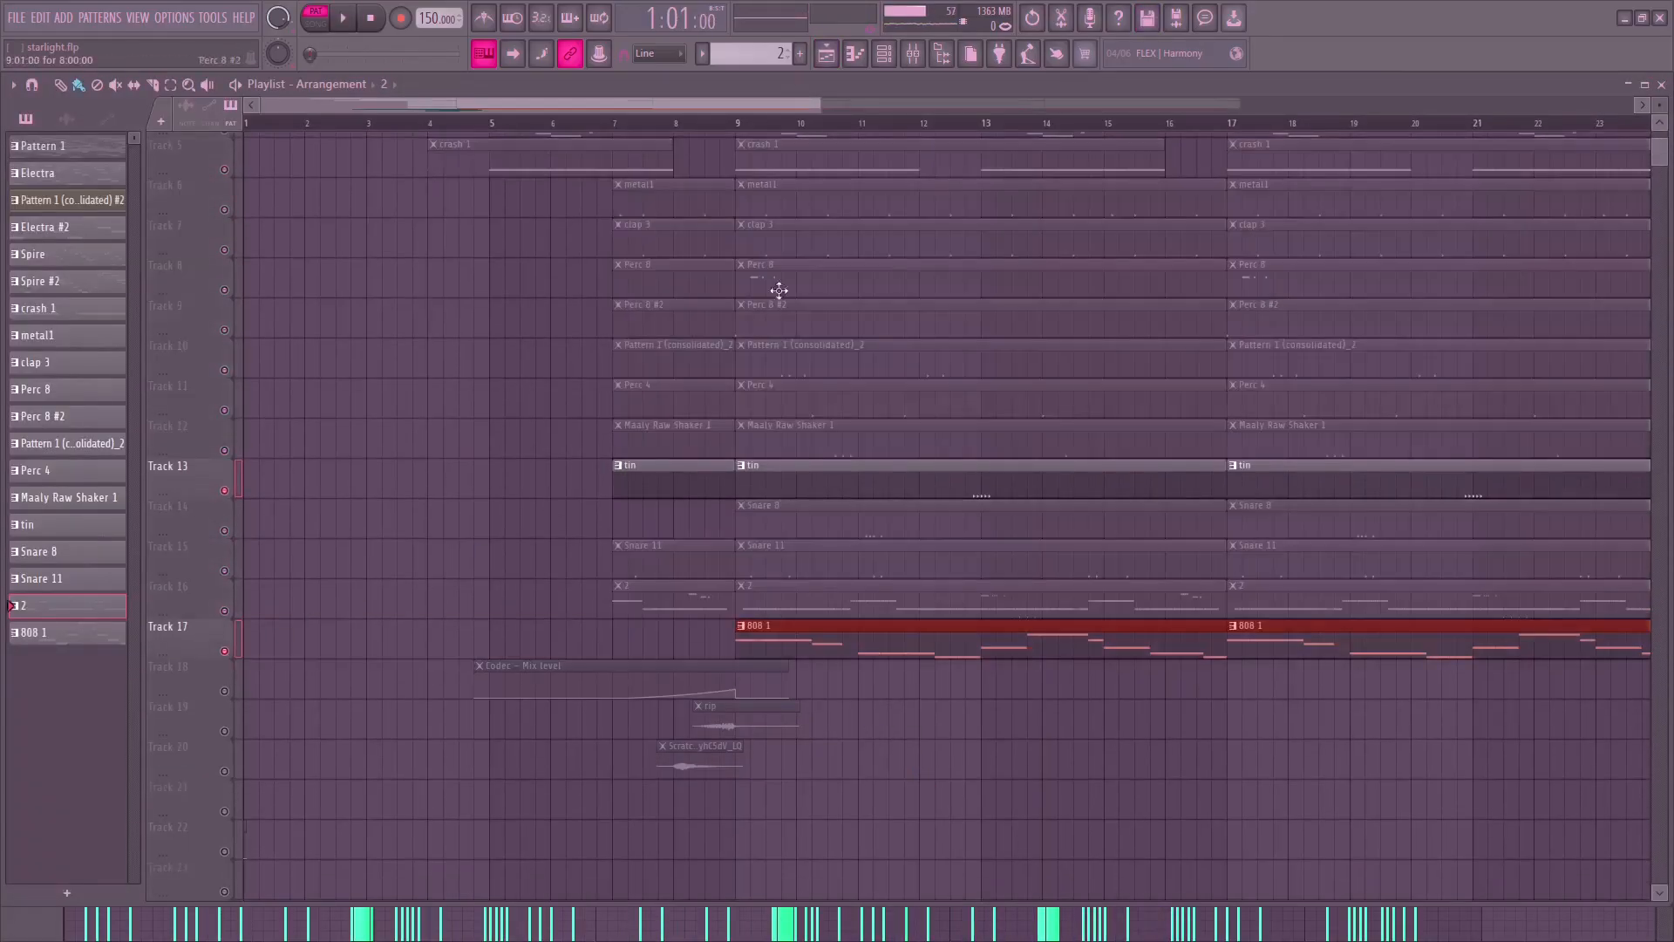
key(space)
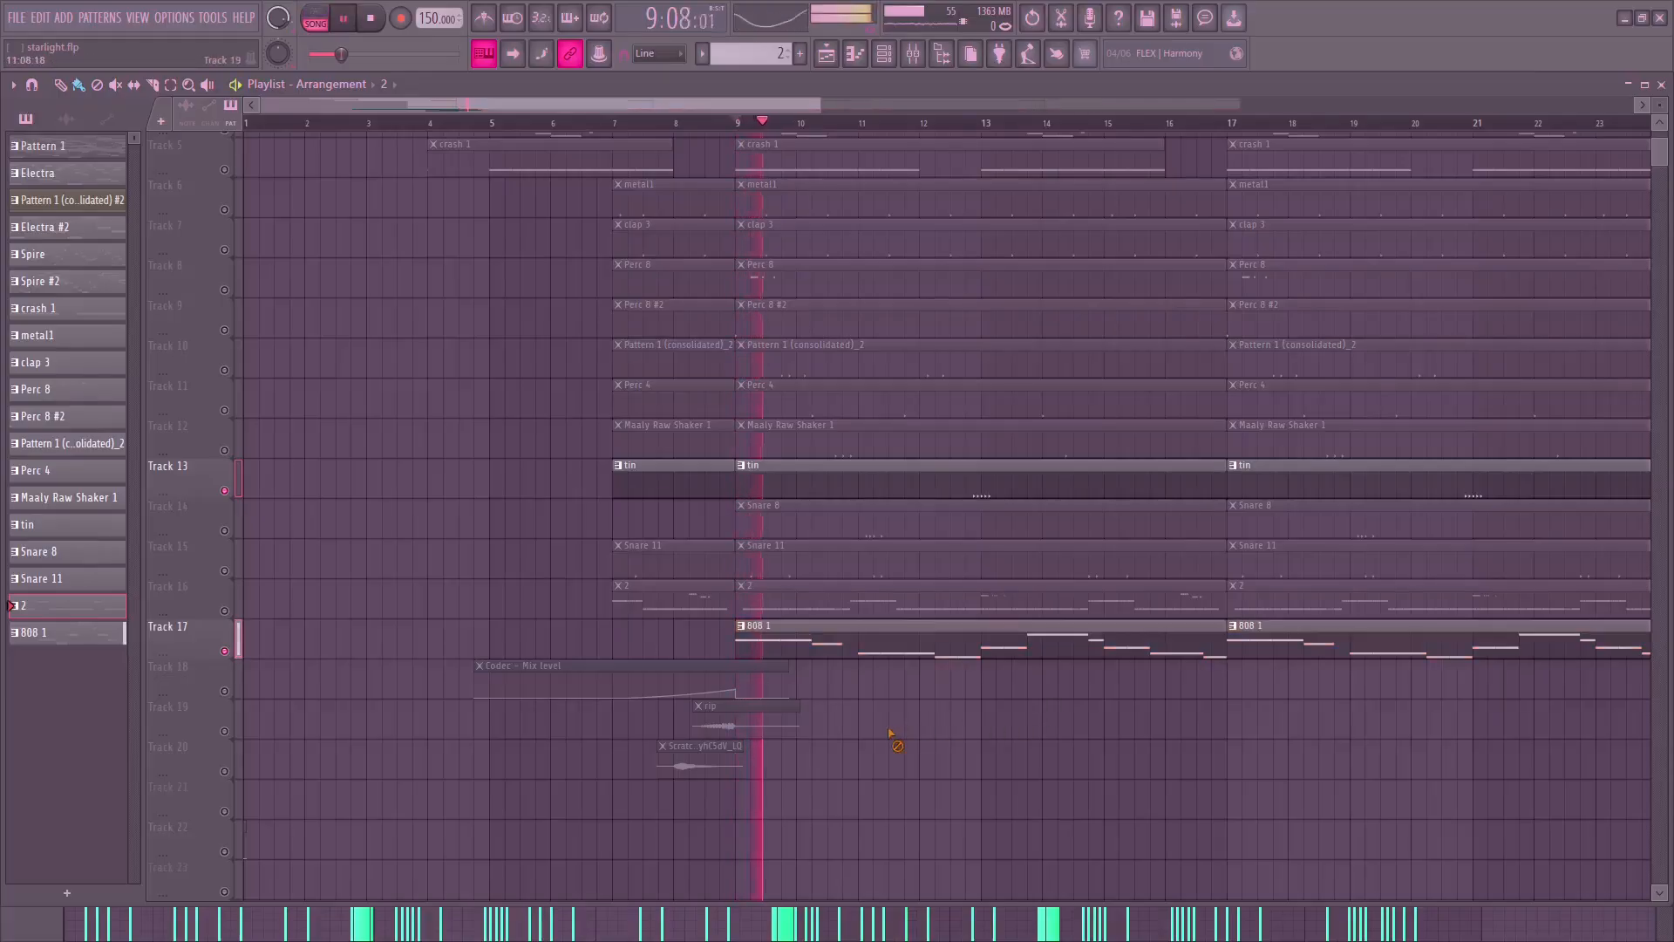
drag(1143, 446, 1177, 428)
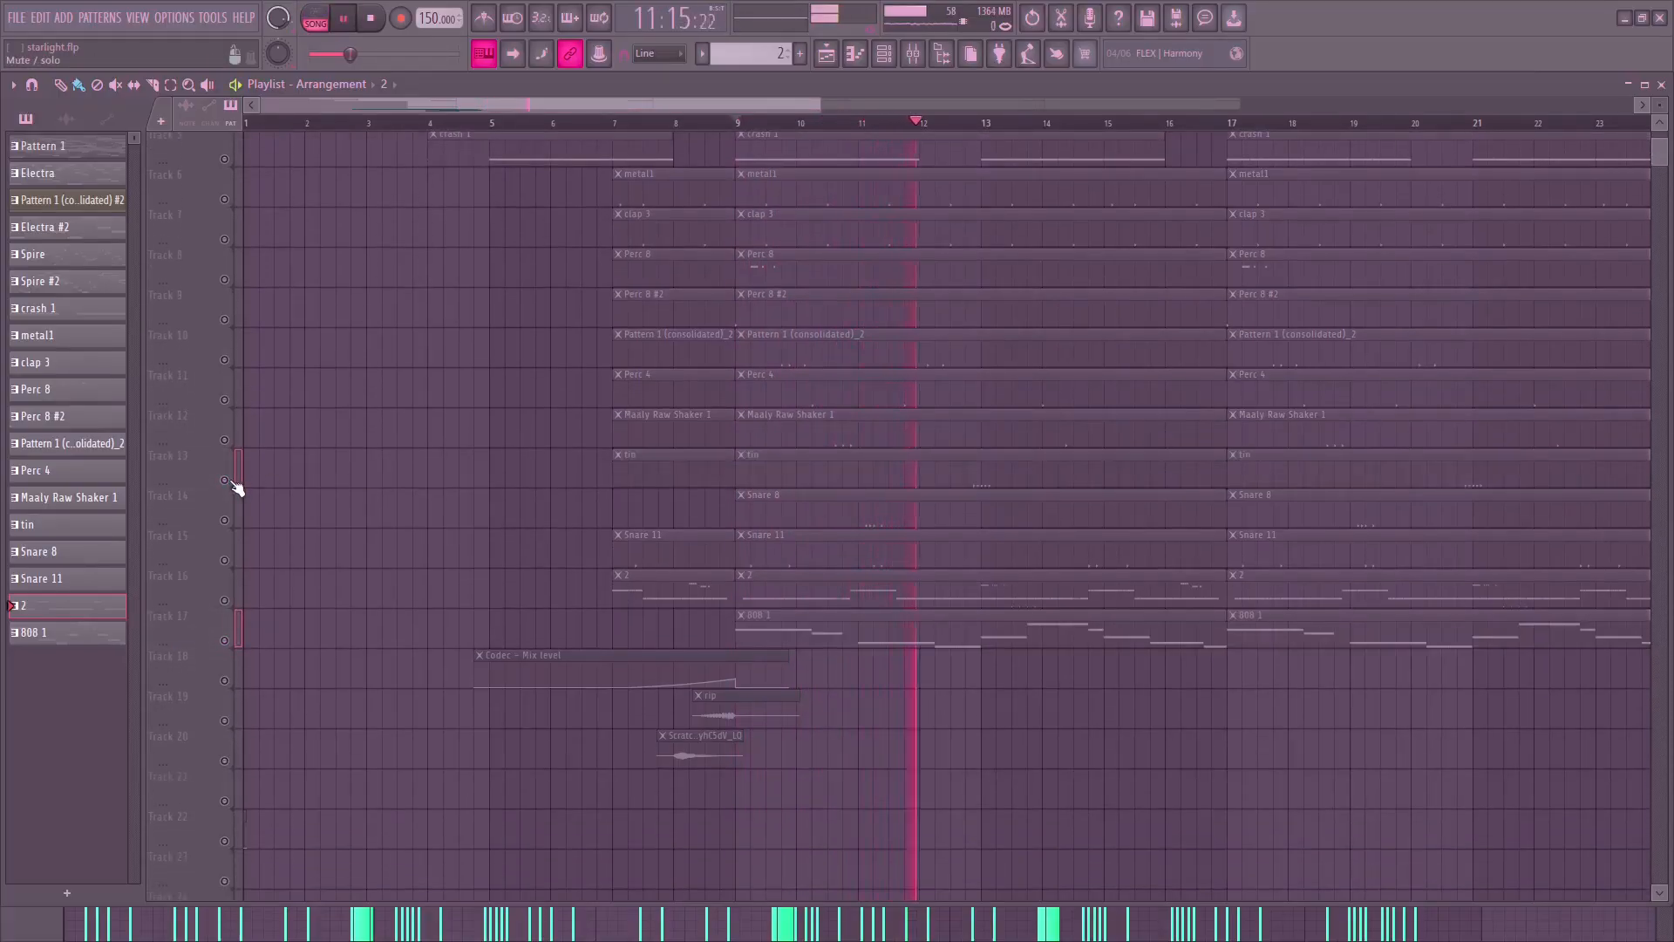
click(240, 632)
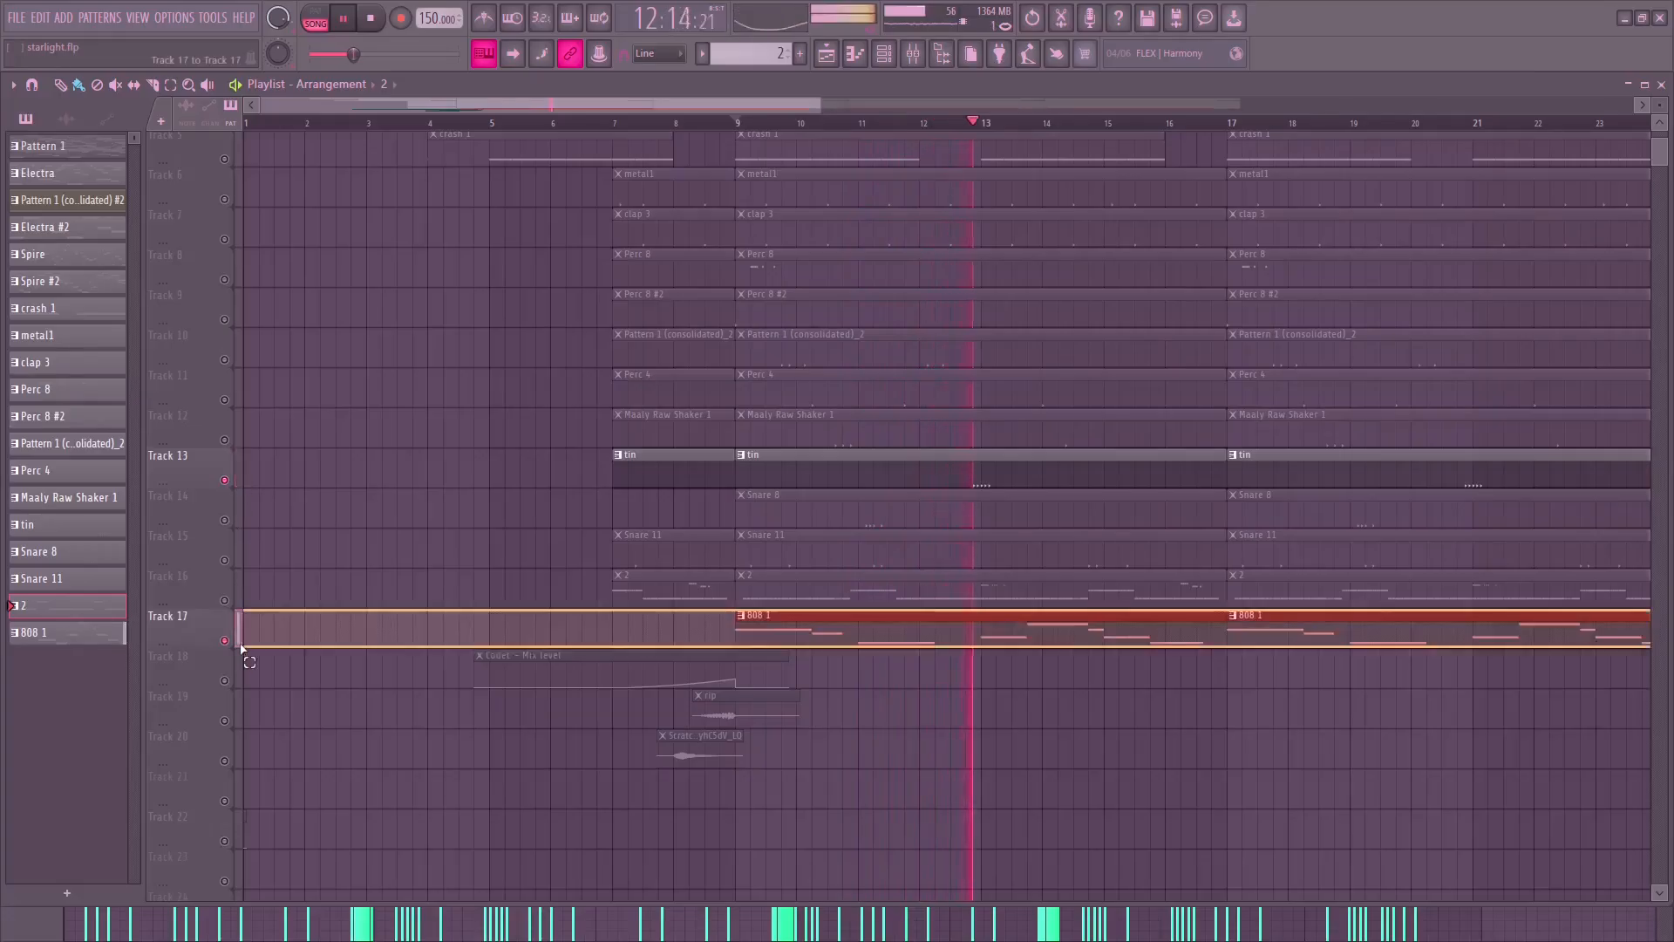
click(224, 480)
drag(1169, 542, 1047, 514)
scroll(1047, 514, down, 1)
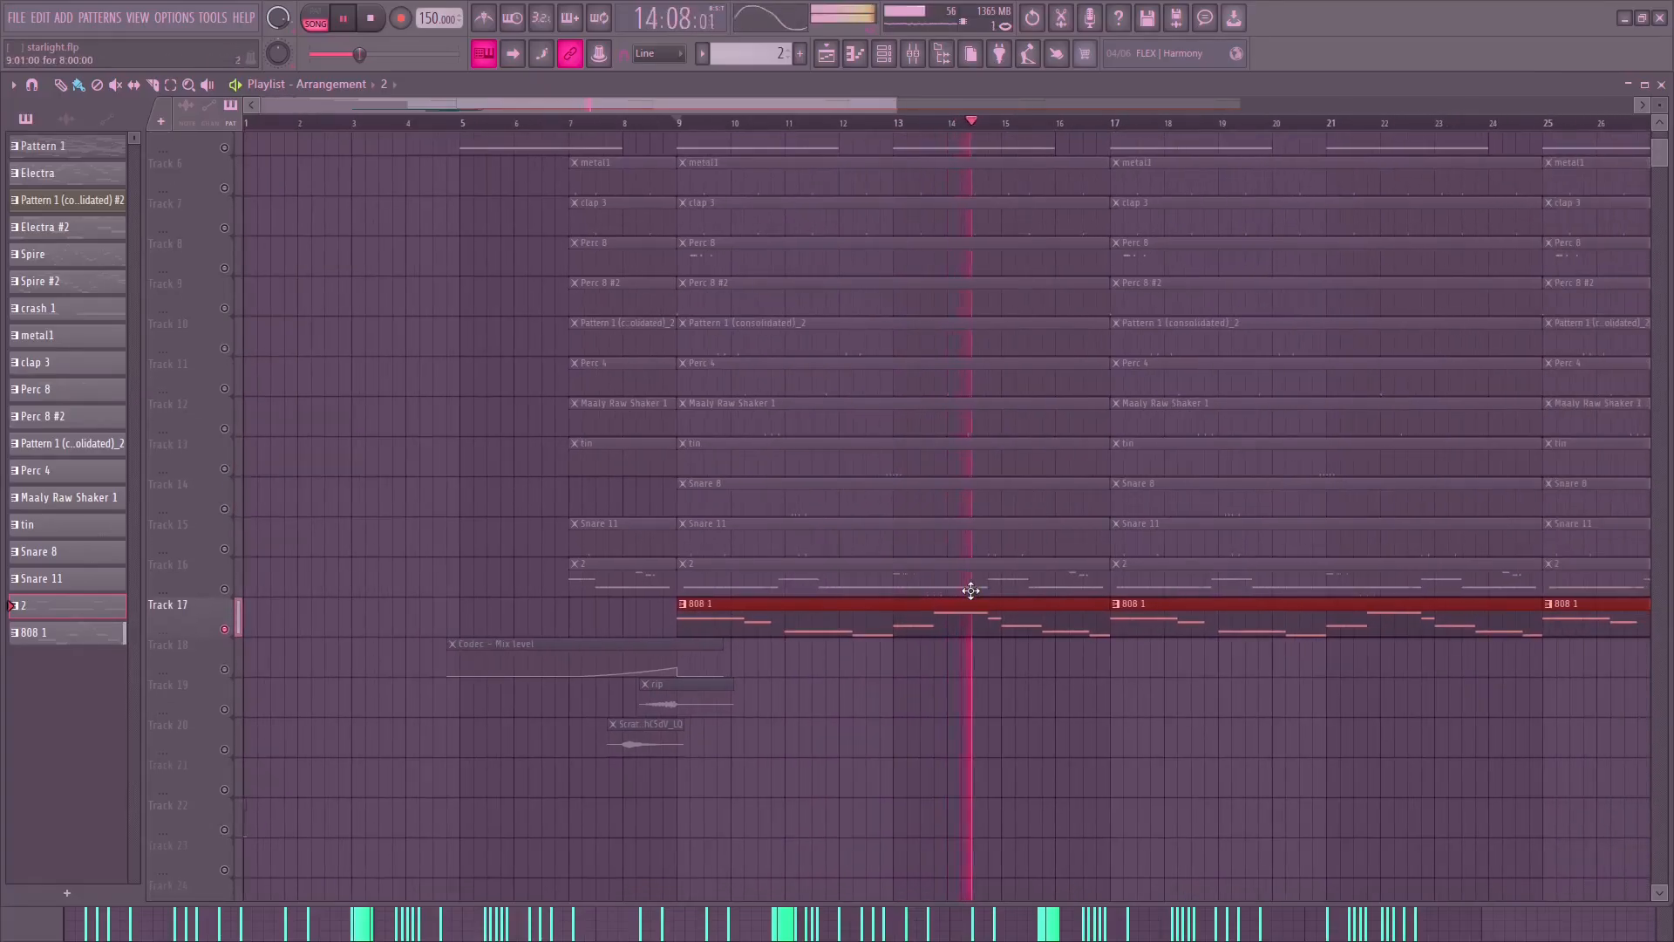
key(space)
Open the 808 1 clip on track 17 in the piano roll and bring all its notes into view.
double_click(865, 625)
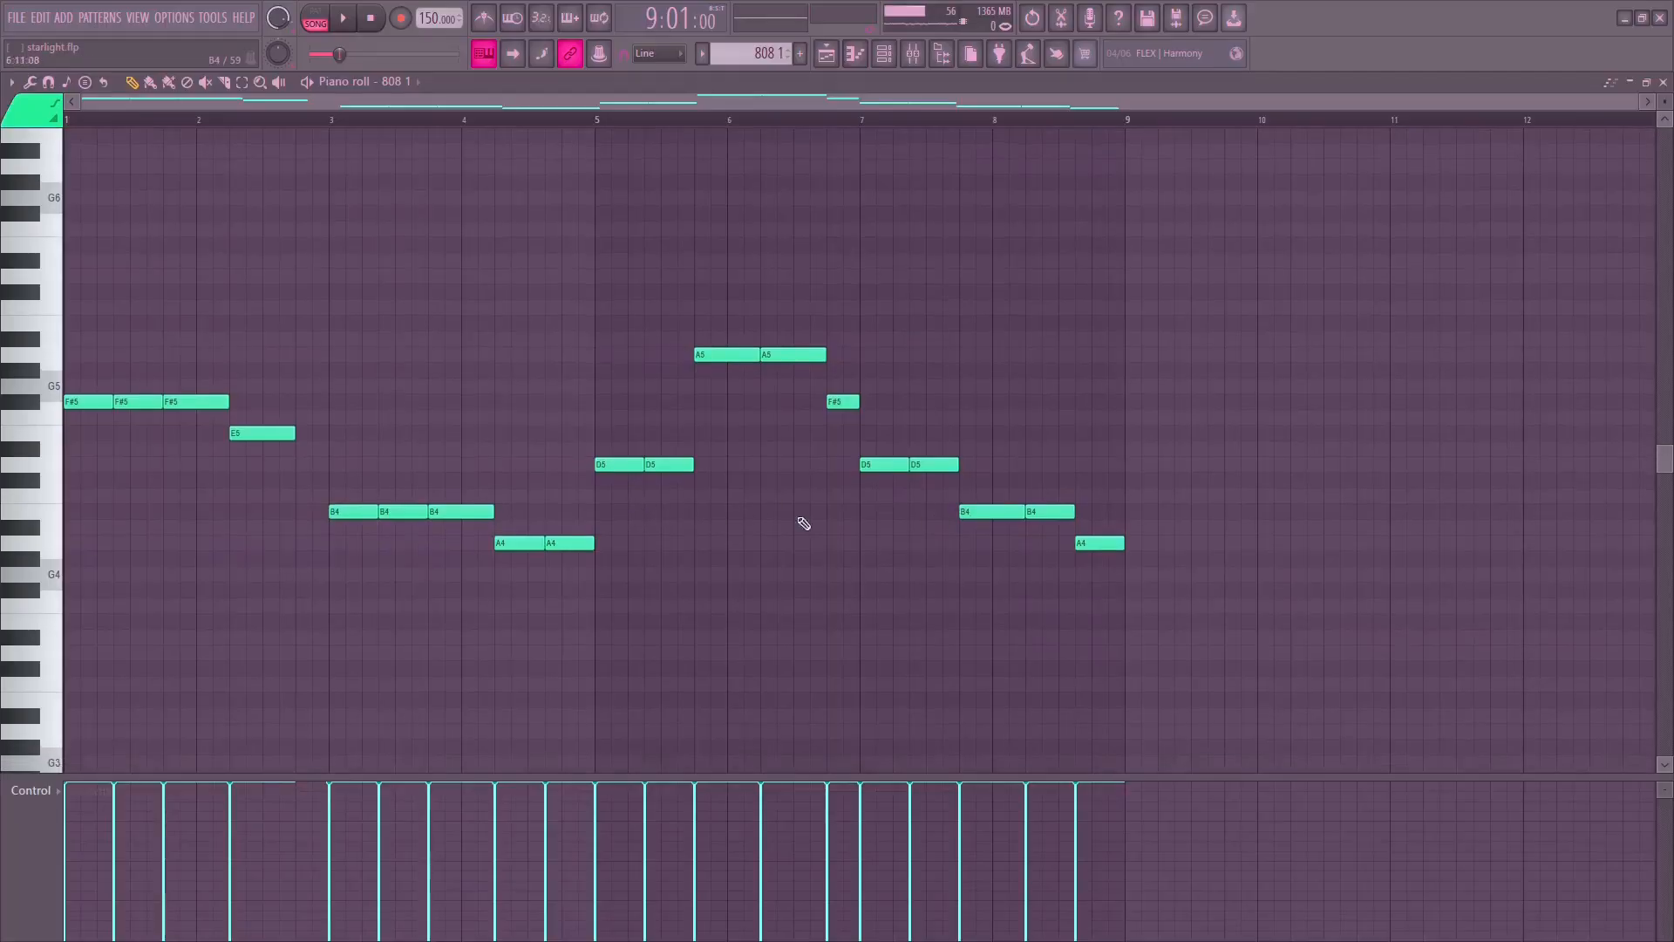
scroll(314, 271, up, 3)
scroll(751, 351, down, 3)
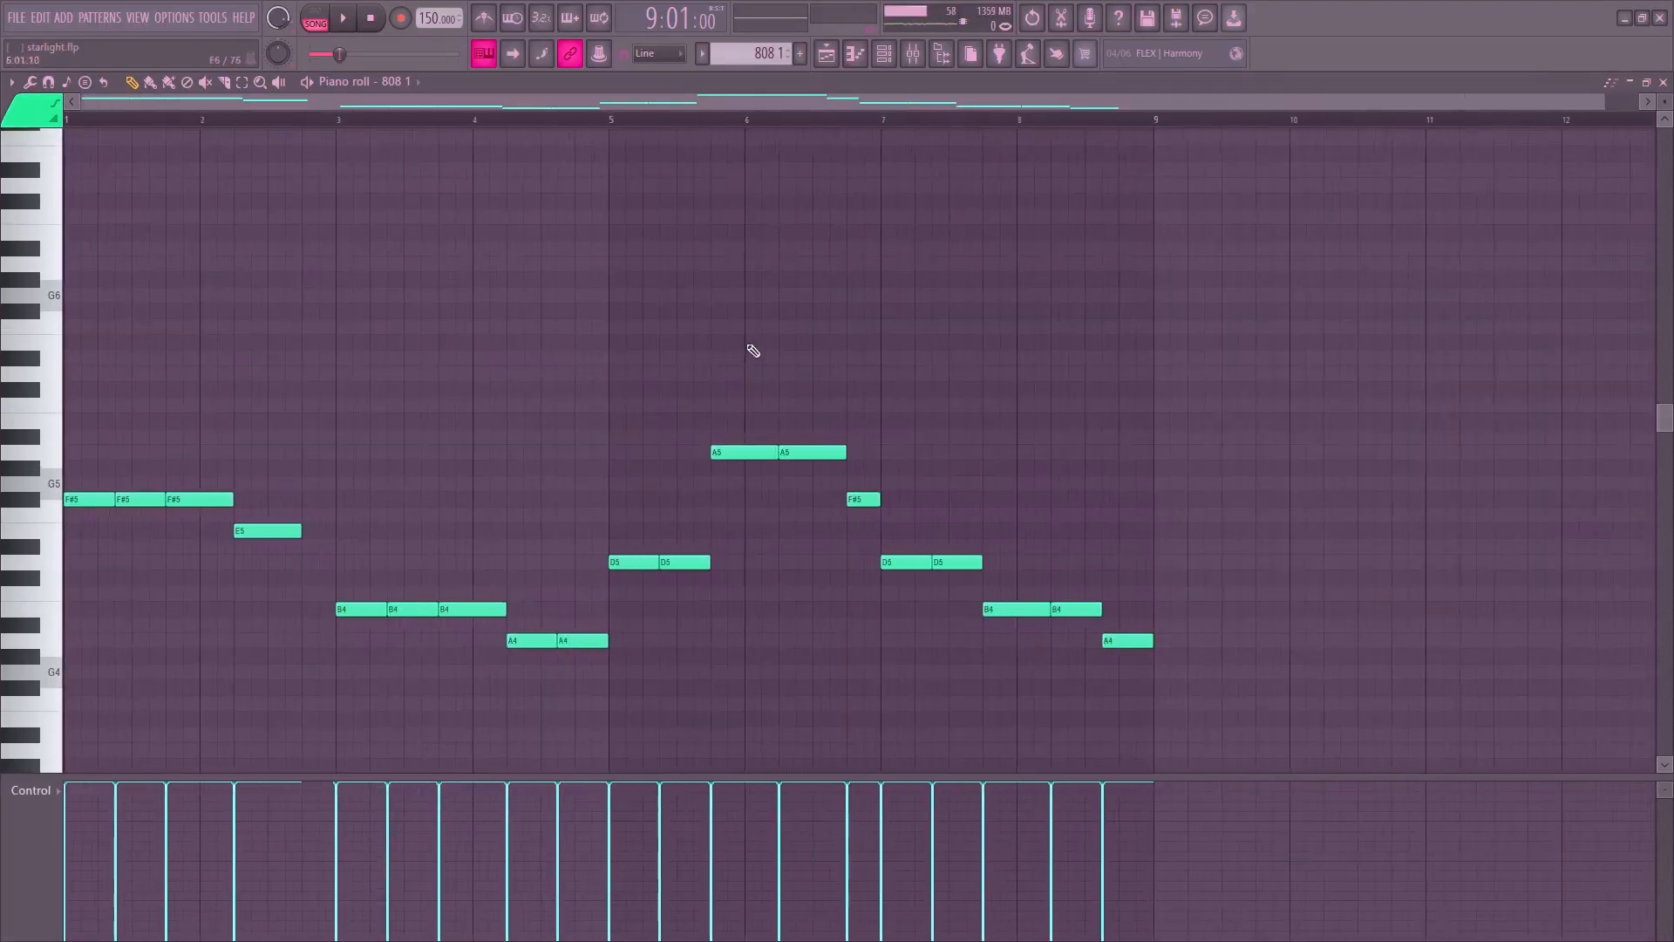
Show the 808 1 channel's sampler settings, including both pages of its precomputed effects, and close them.
click(883, 54)
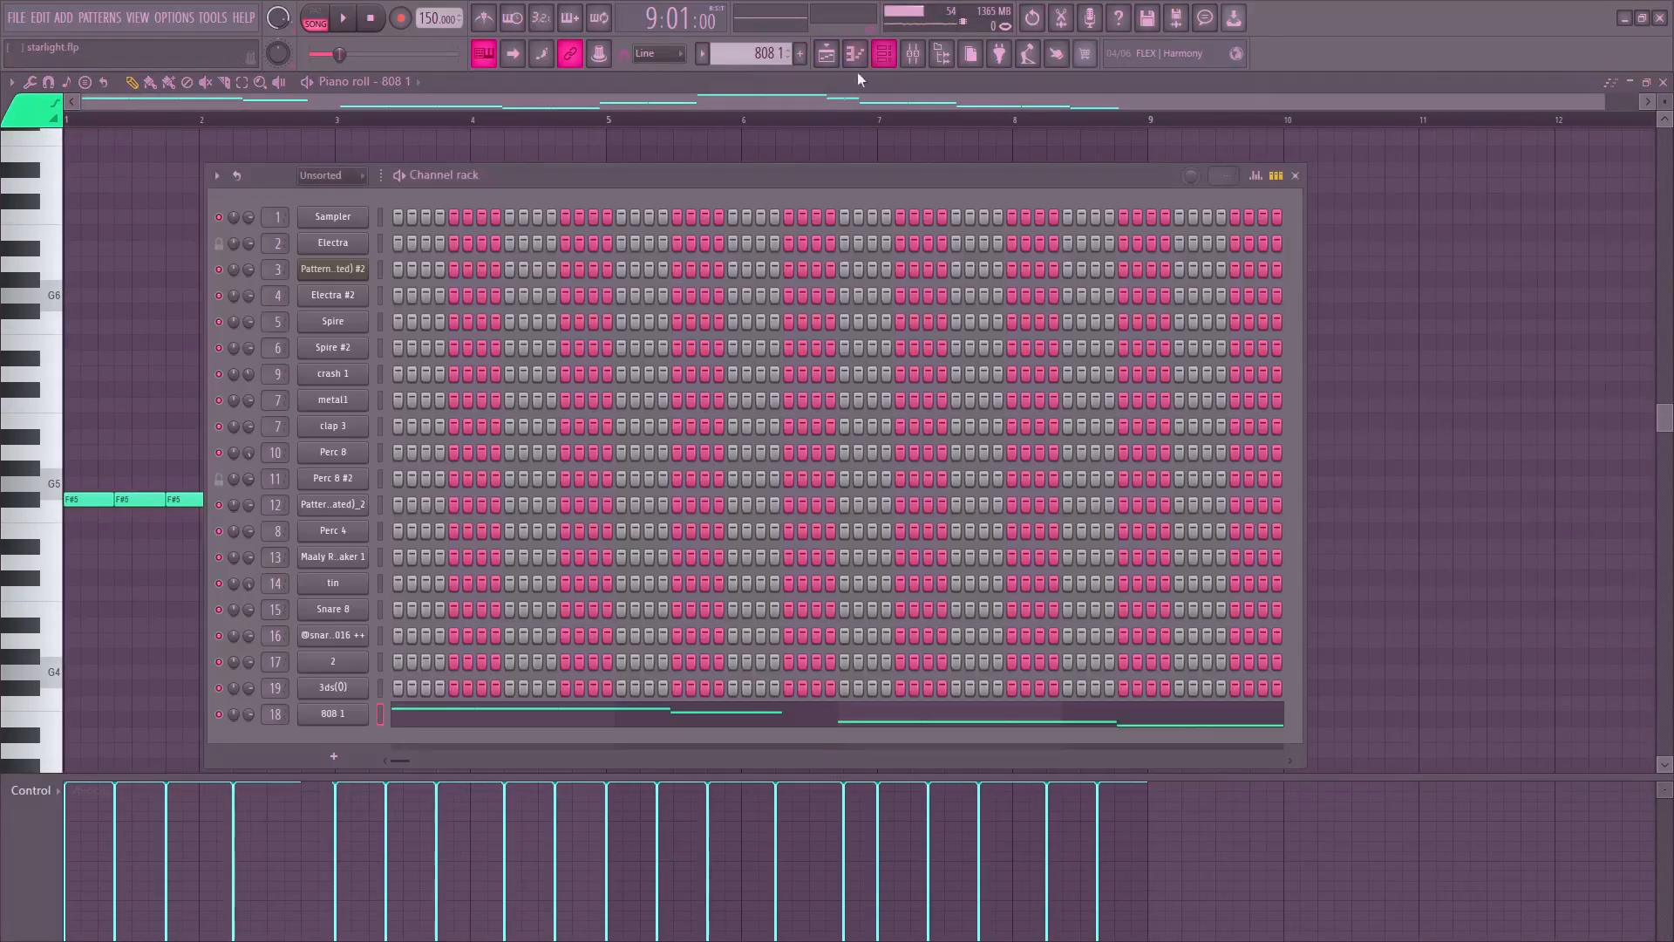
click(378, 715)
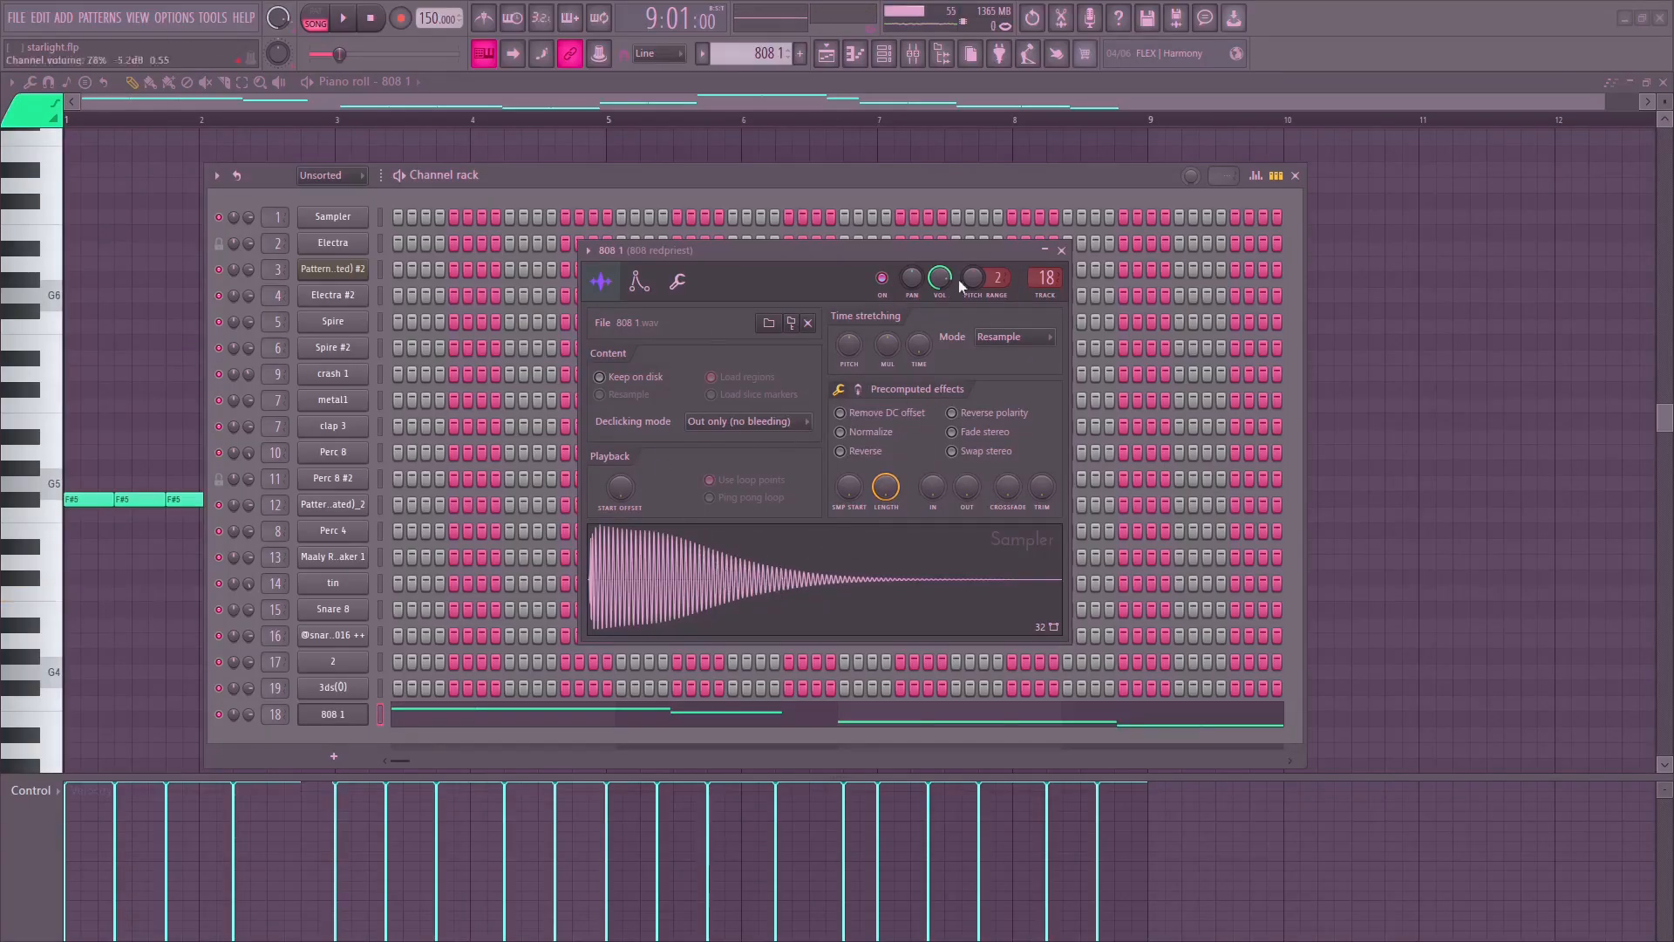
click(1061, 251)
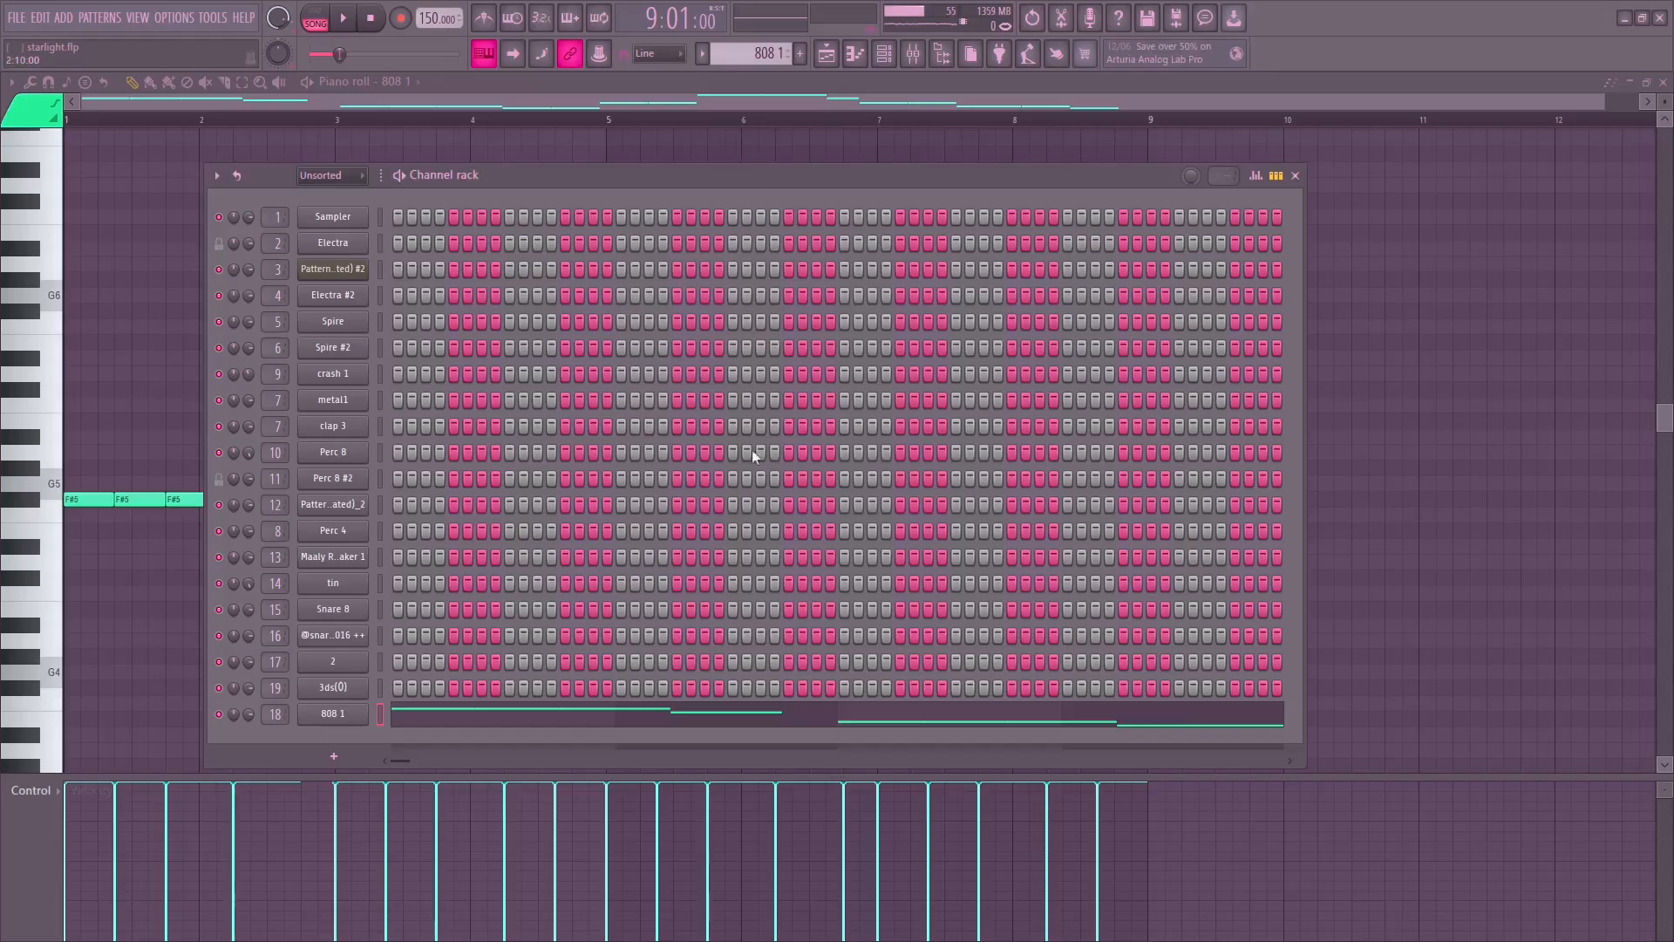
click(348, 714)
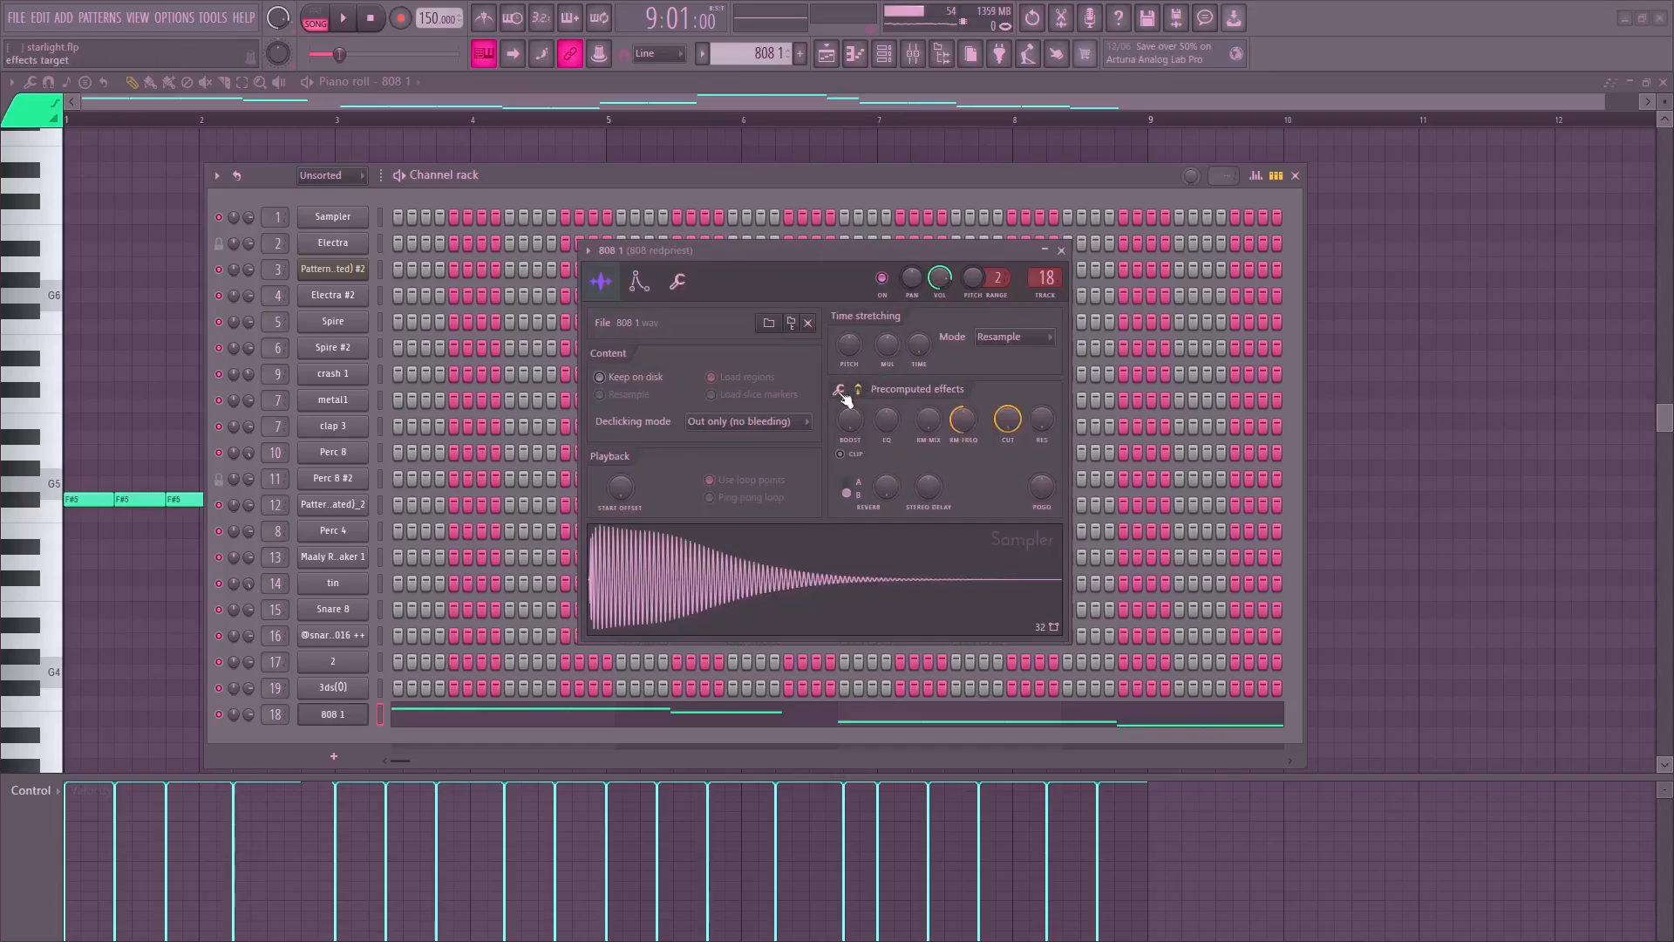
click(1062, 251)
Inspect the Fruity WaveShaper curve in slot 5 of the 808's mixer insert 18 and close the plugin.
click(921, 58)
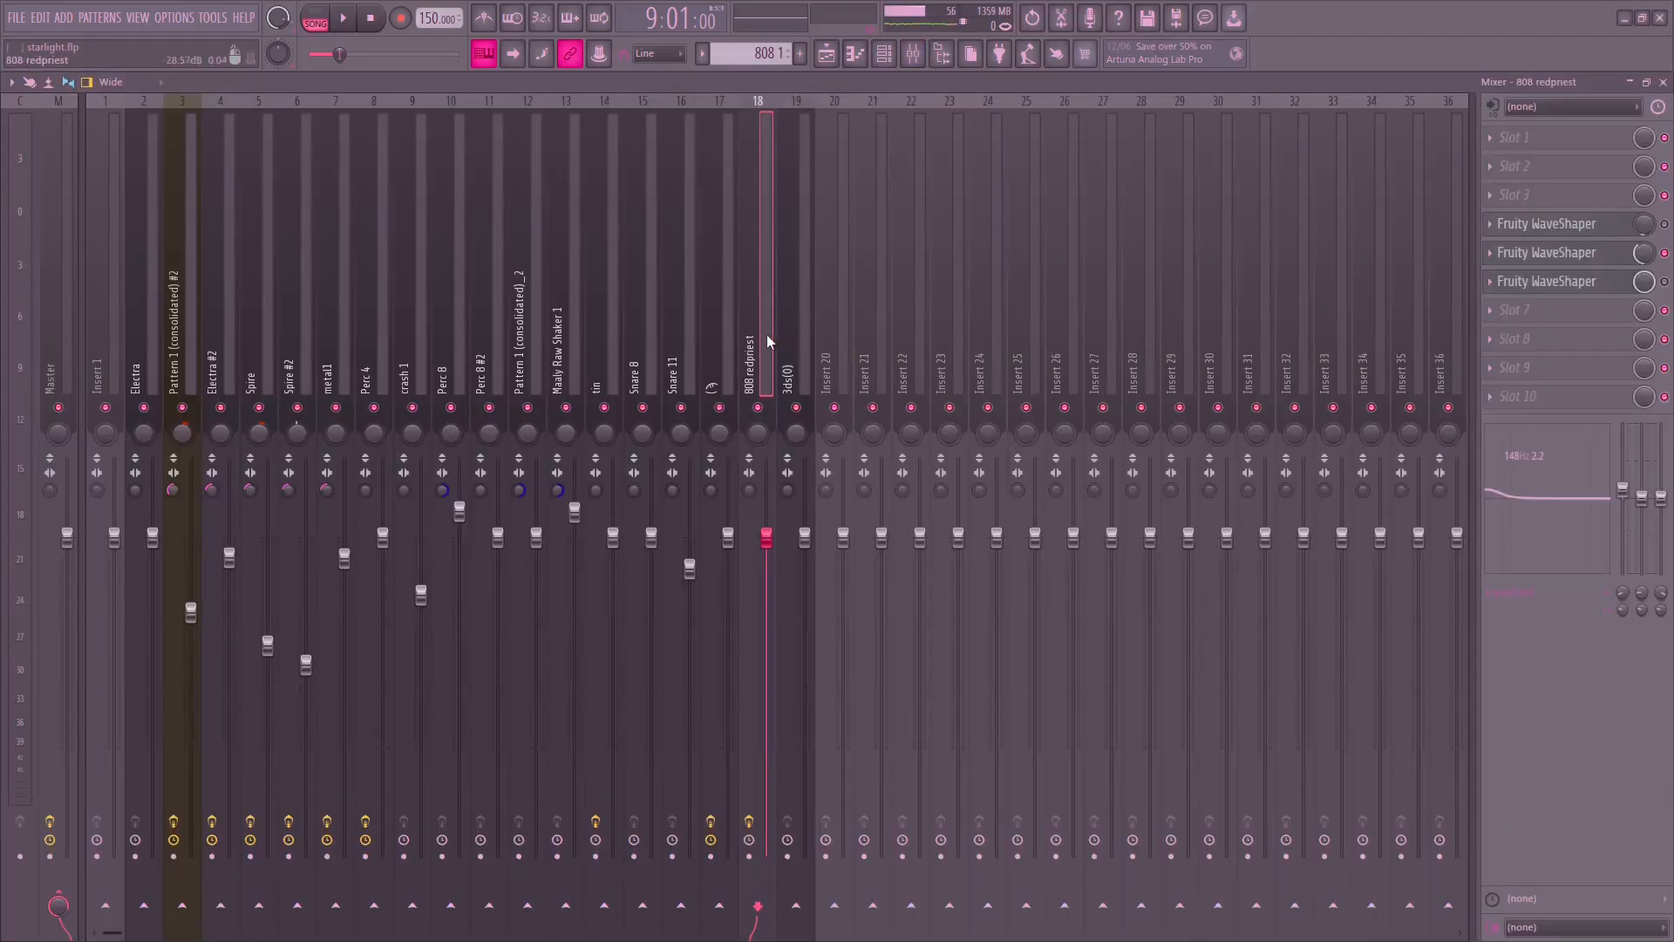
click(1564, 265)
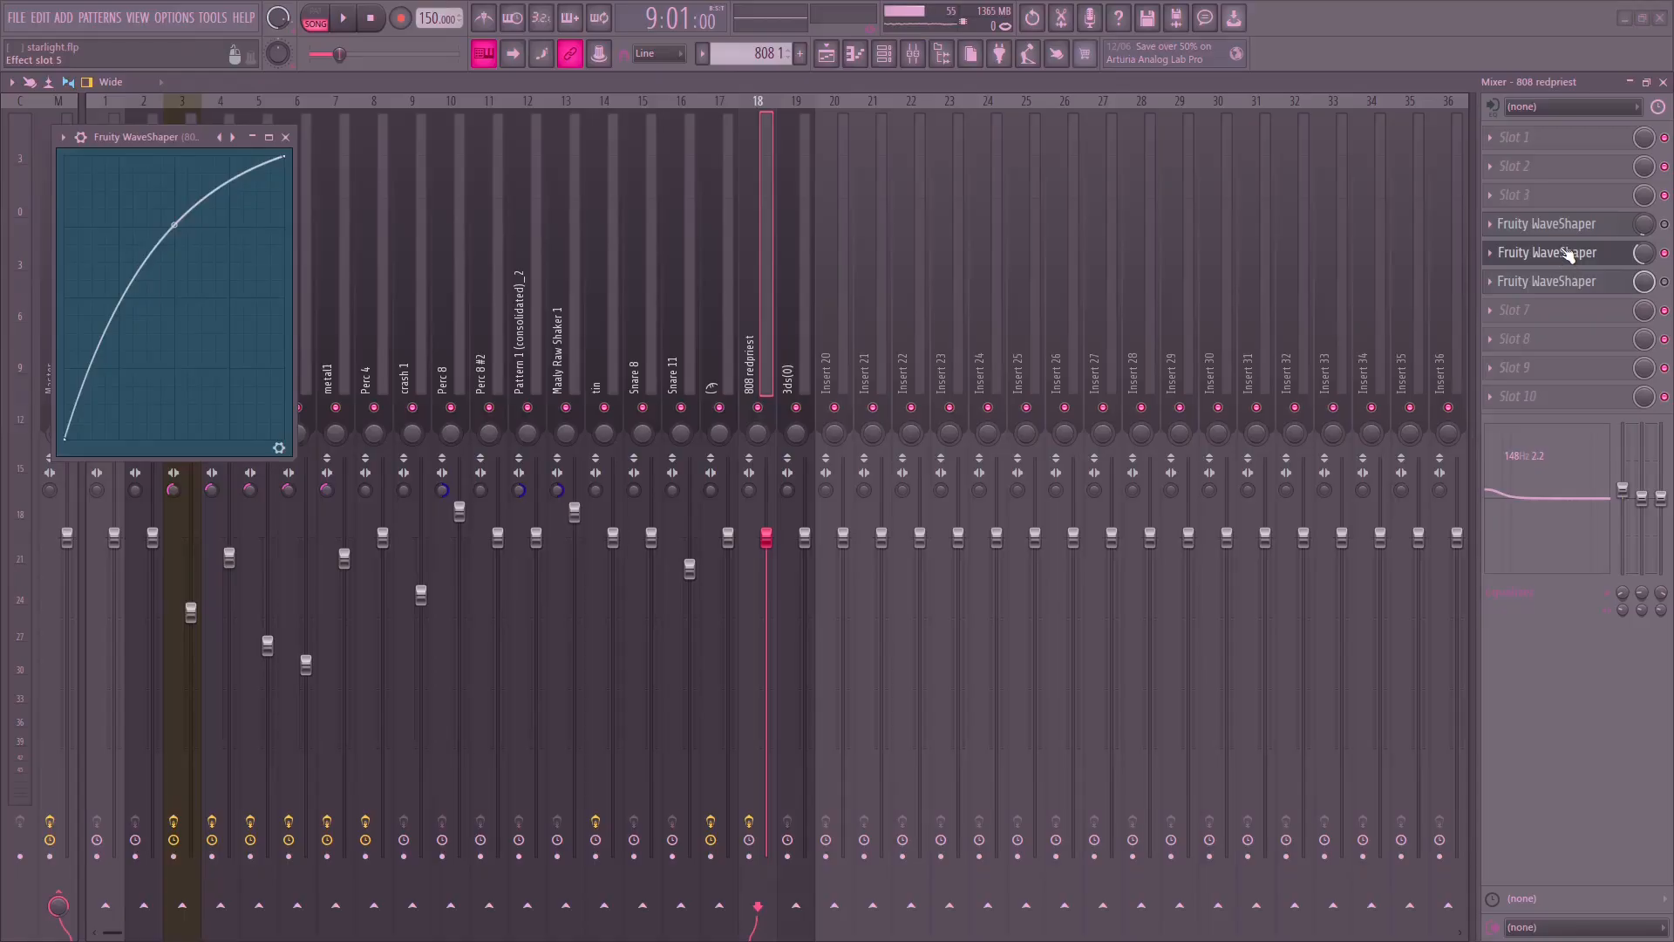
click(1567, 254)
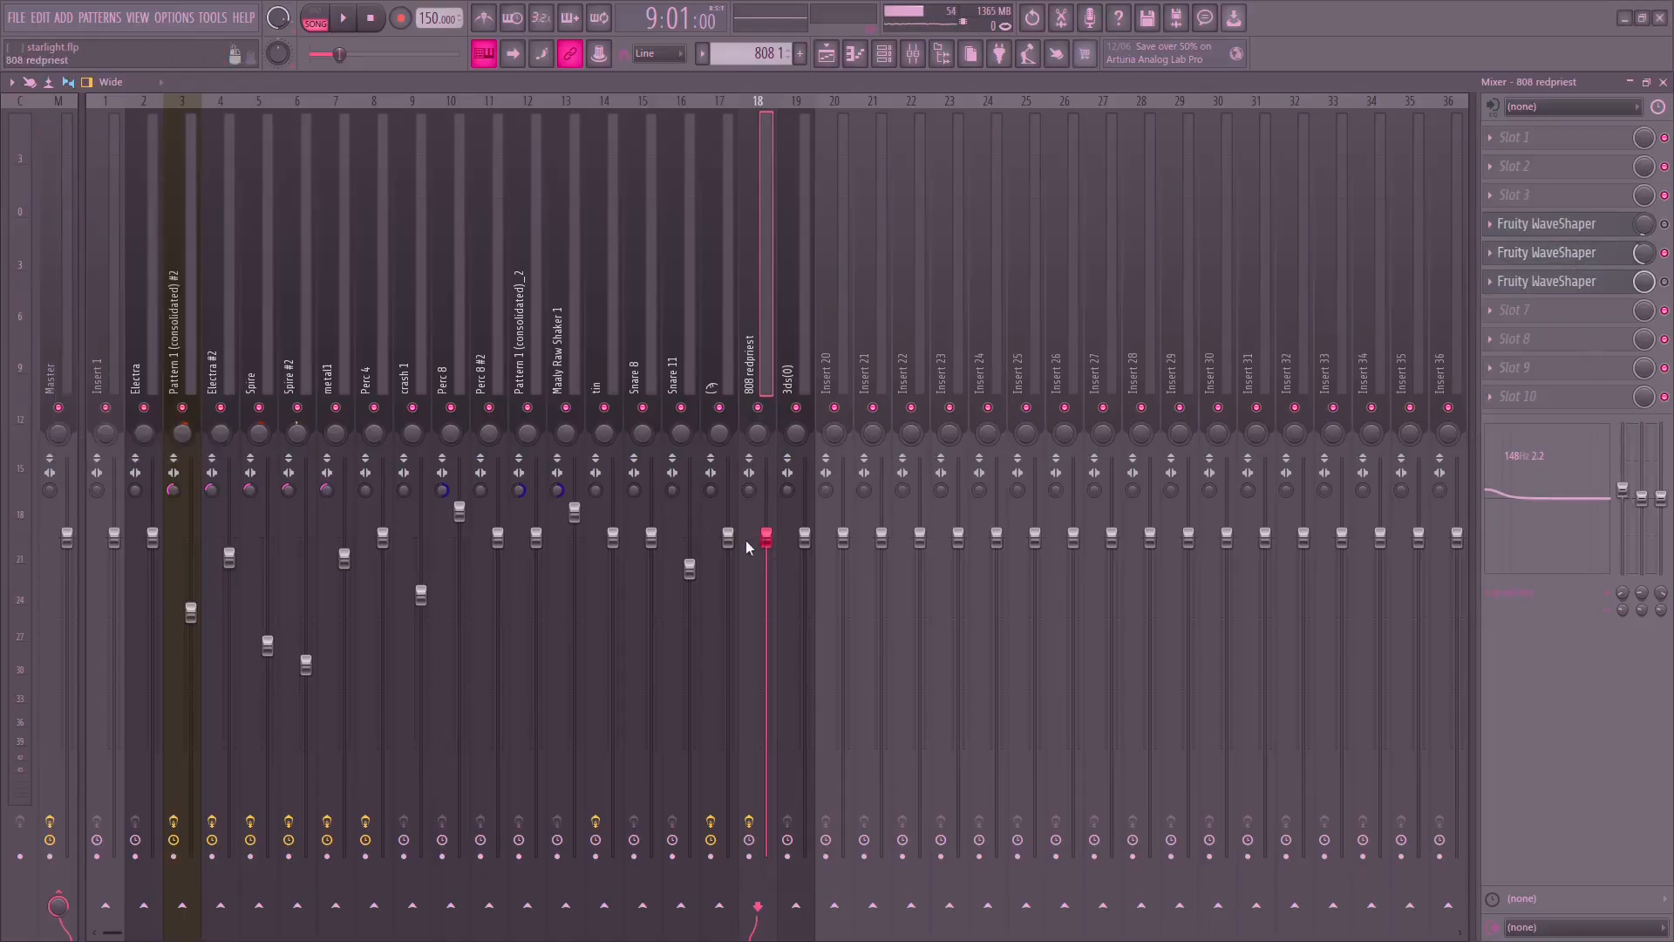
Unmute the drum tracks 6 through 16 in the playlist alongside the 808 on track 17.
click(827, 55)
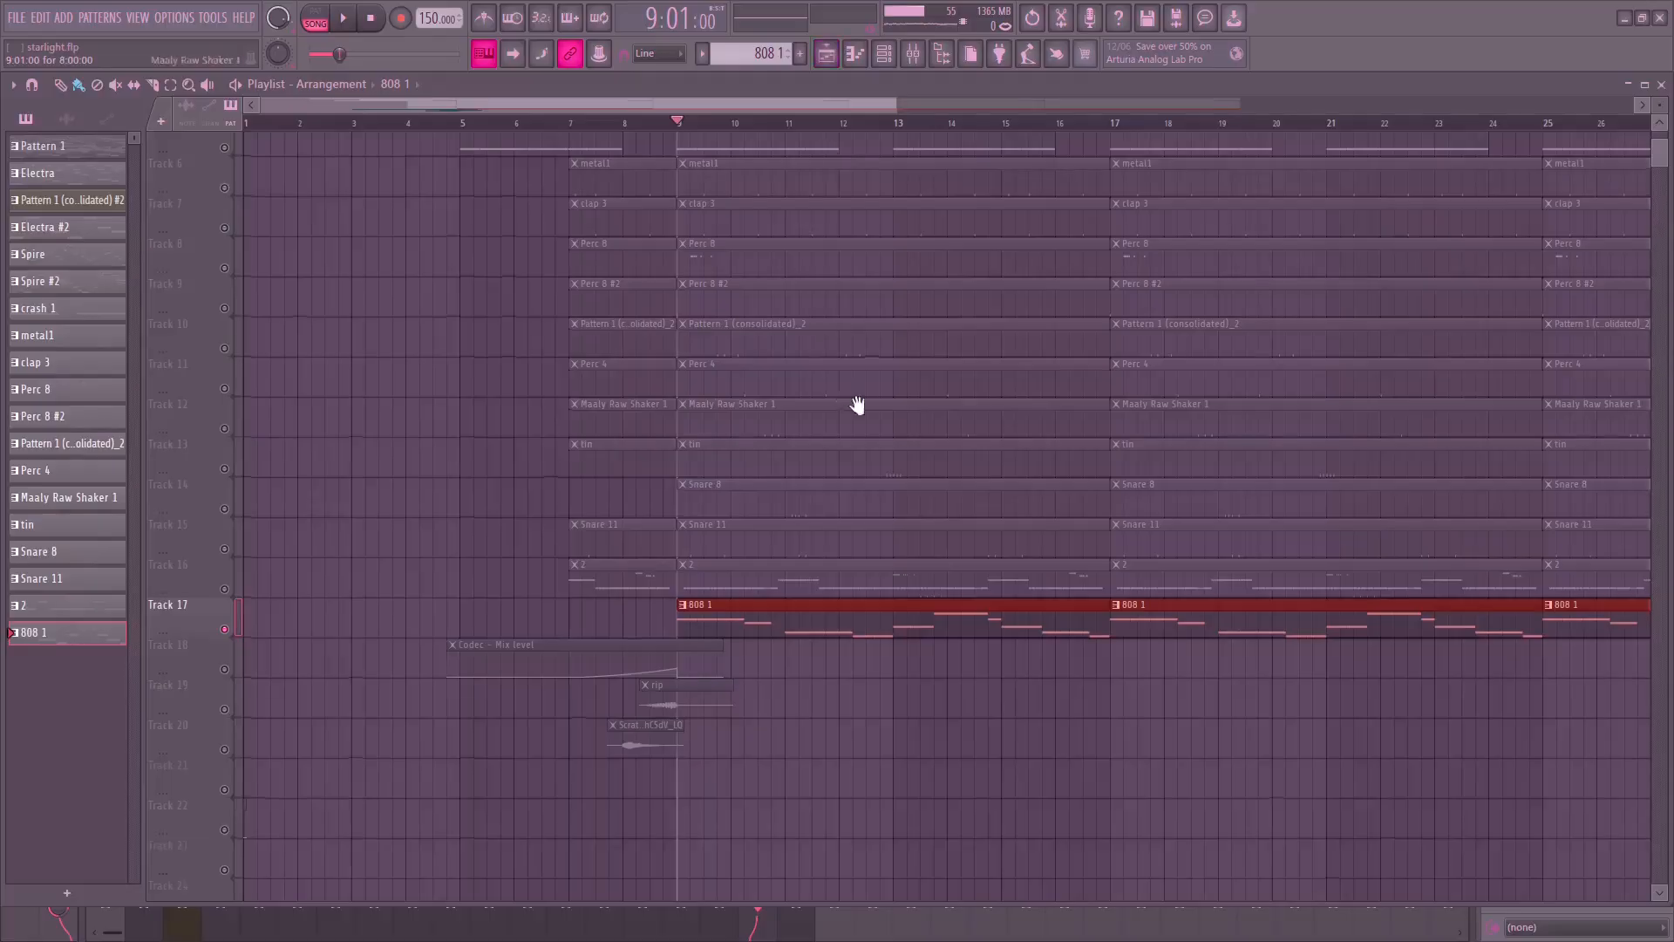
click(224, 266)
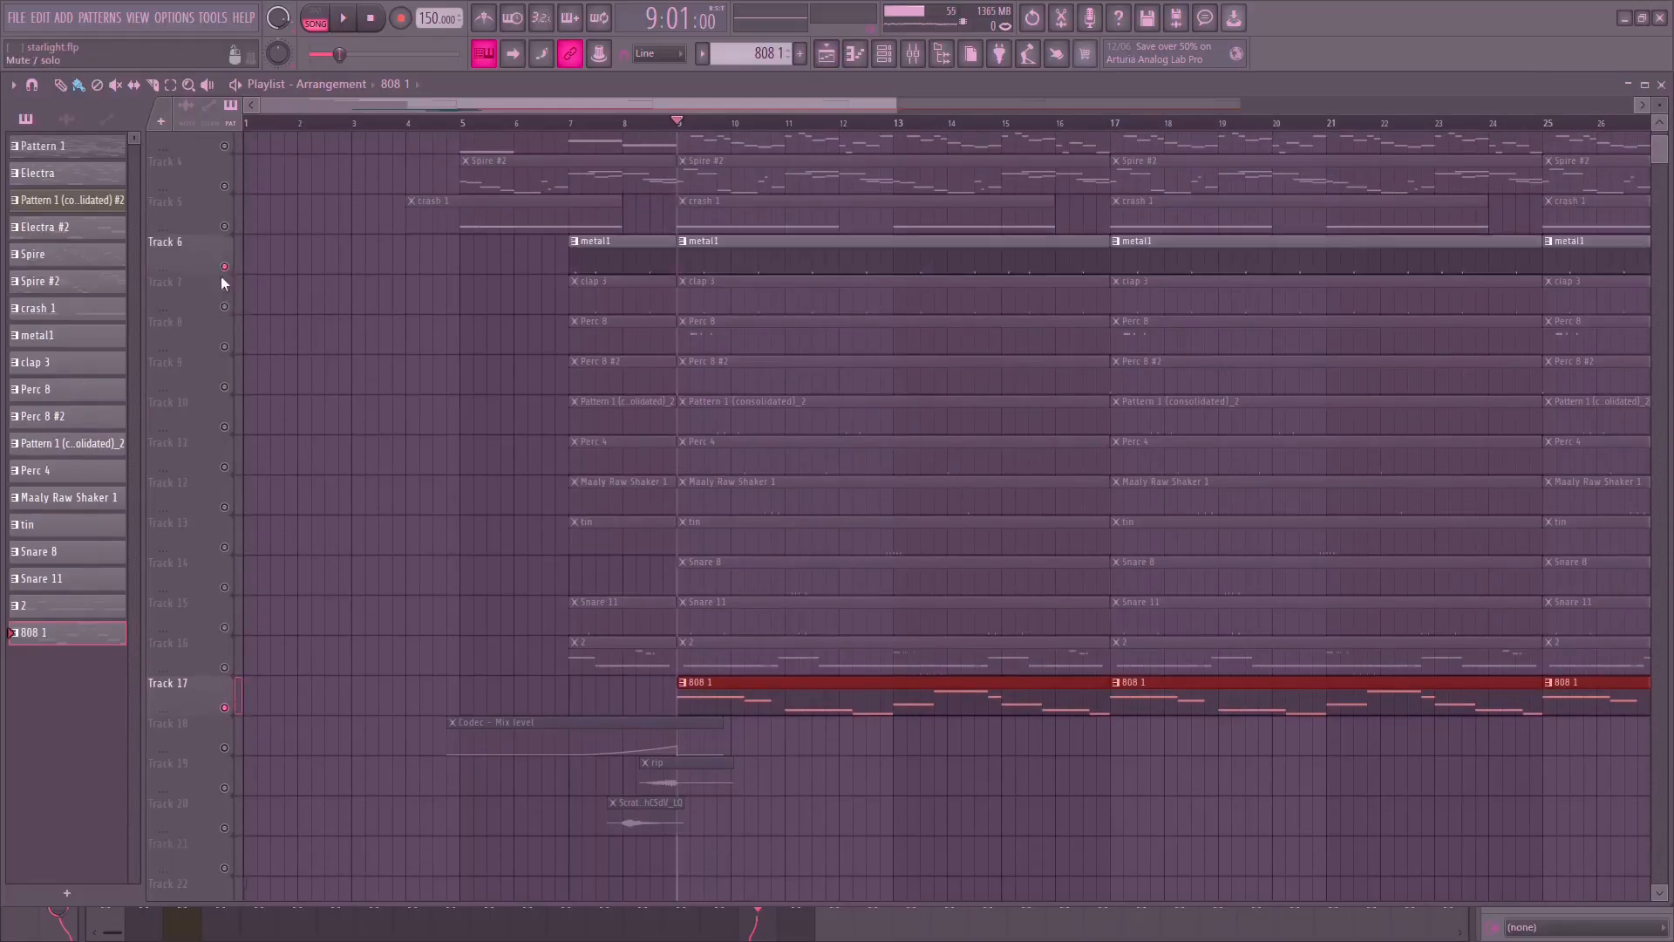
drag(238, 271, 234, 588)
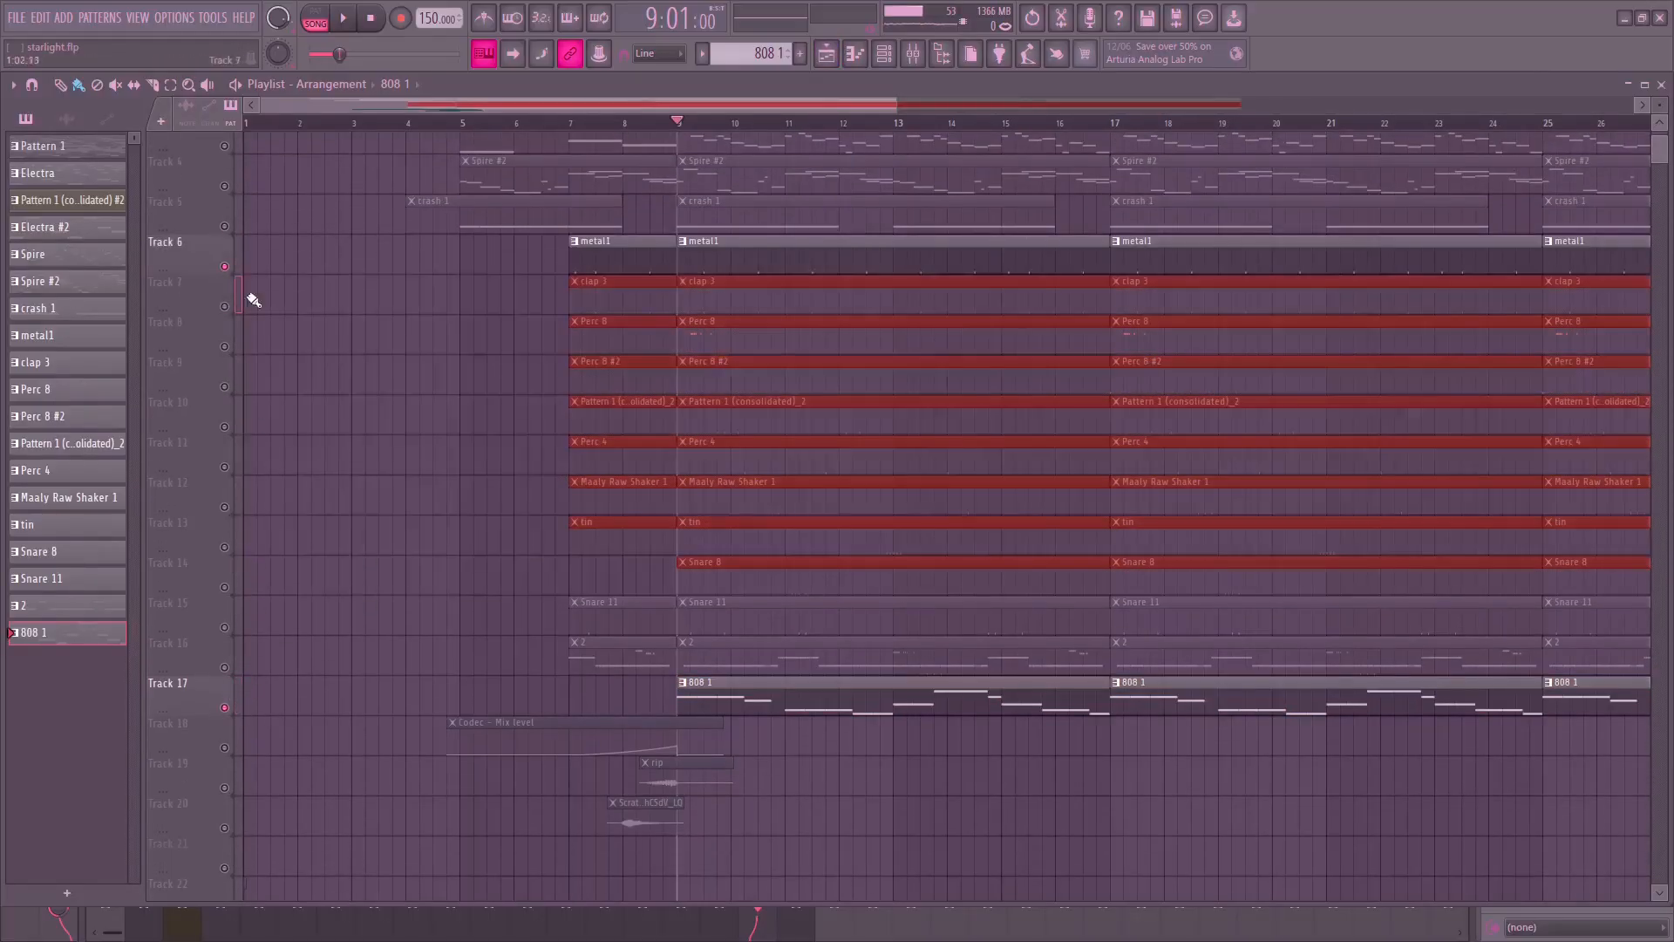
drag(207, 301, 177, 668)
right_click(224, 667)
click(224, 707)
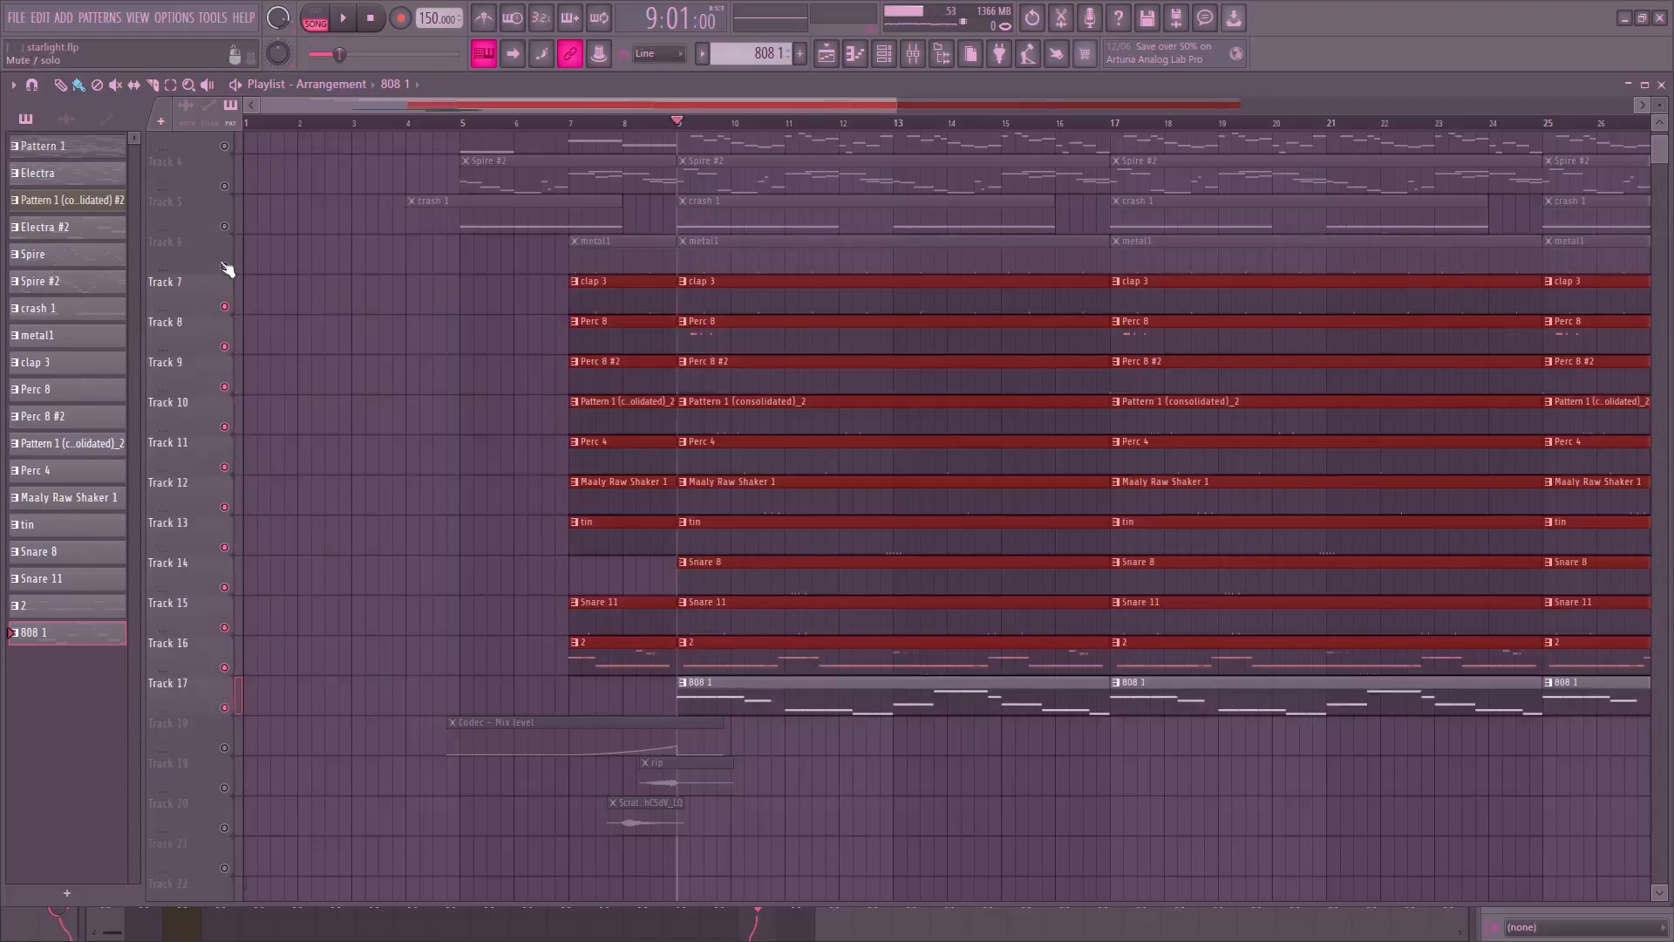
click(224, 267)
Deselect the clips and play the drums together with the 808 from bar 9.
click(505, 336)
key(space)
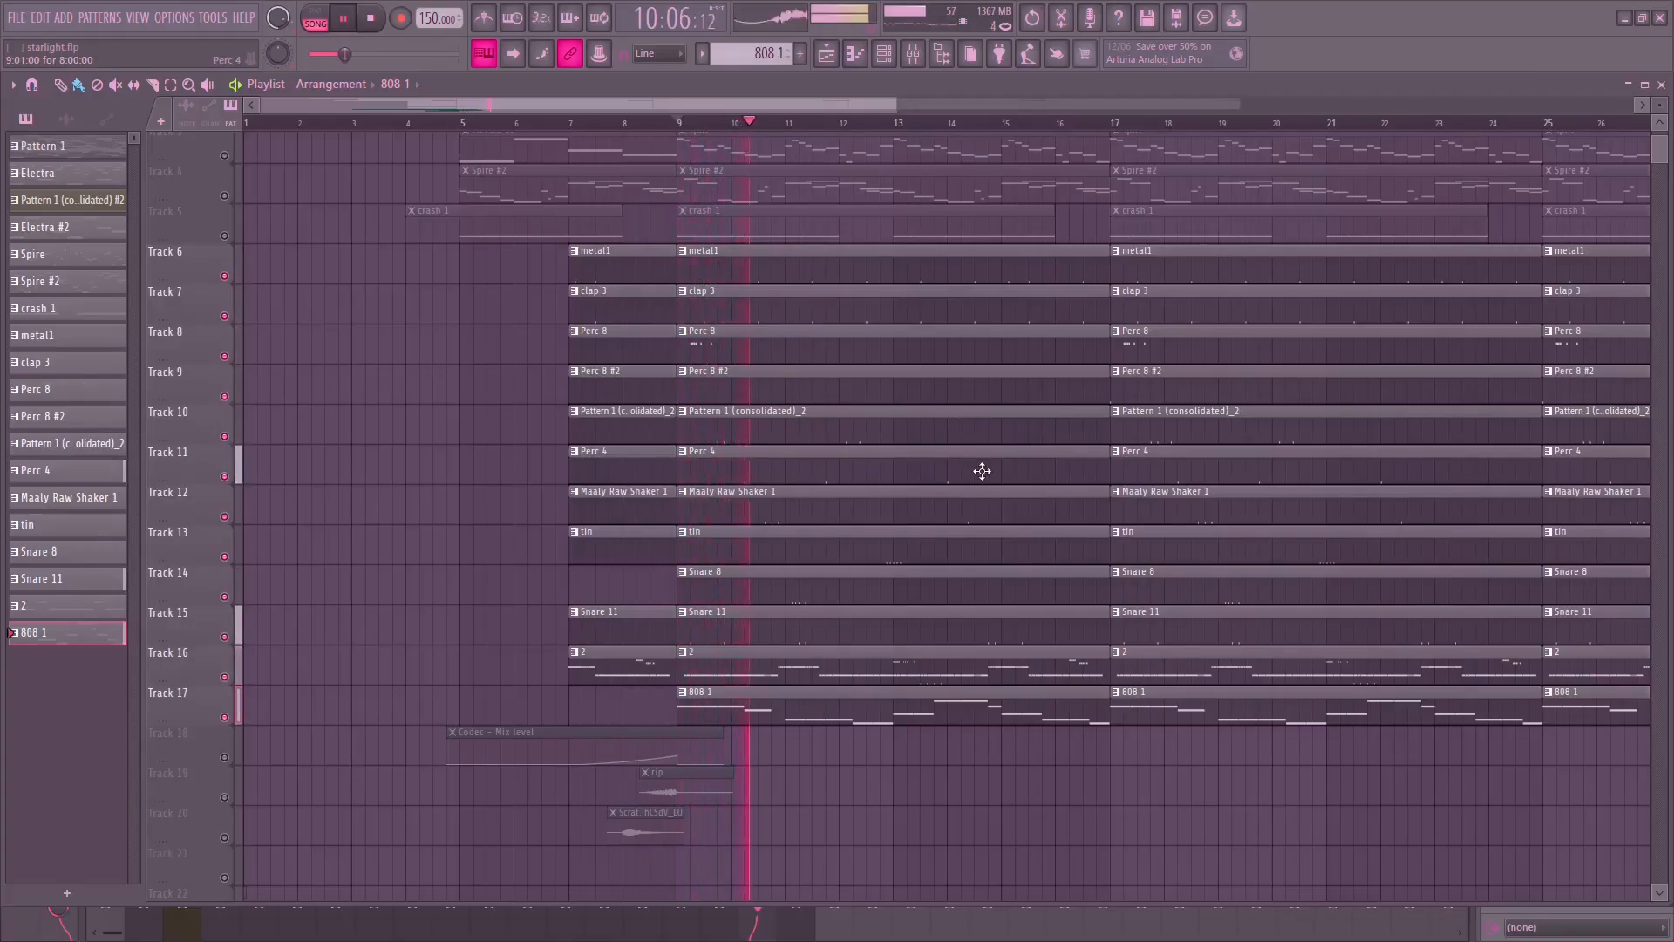
key(space)
Unmute all playlist tracks and play the full beat from bar 9.
scroll(923, 484, up, 2)
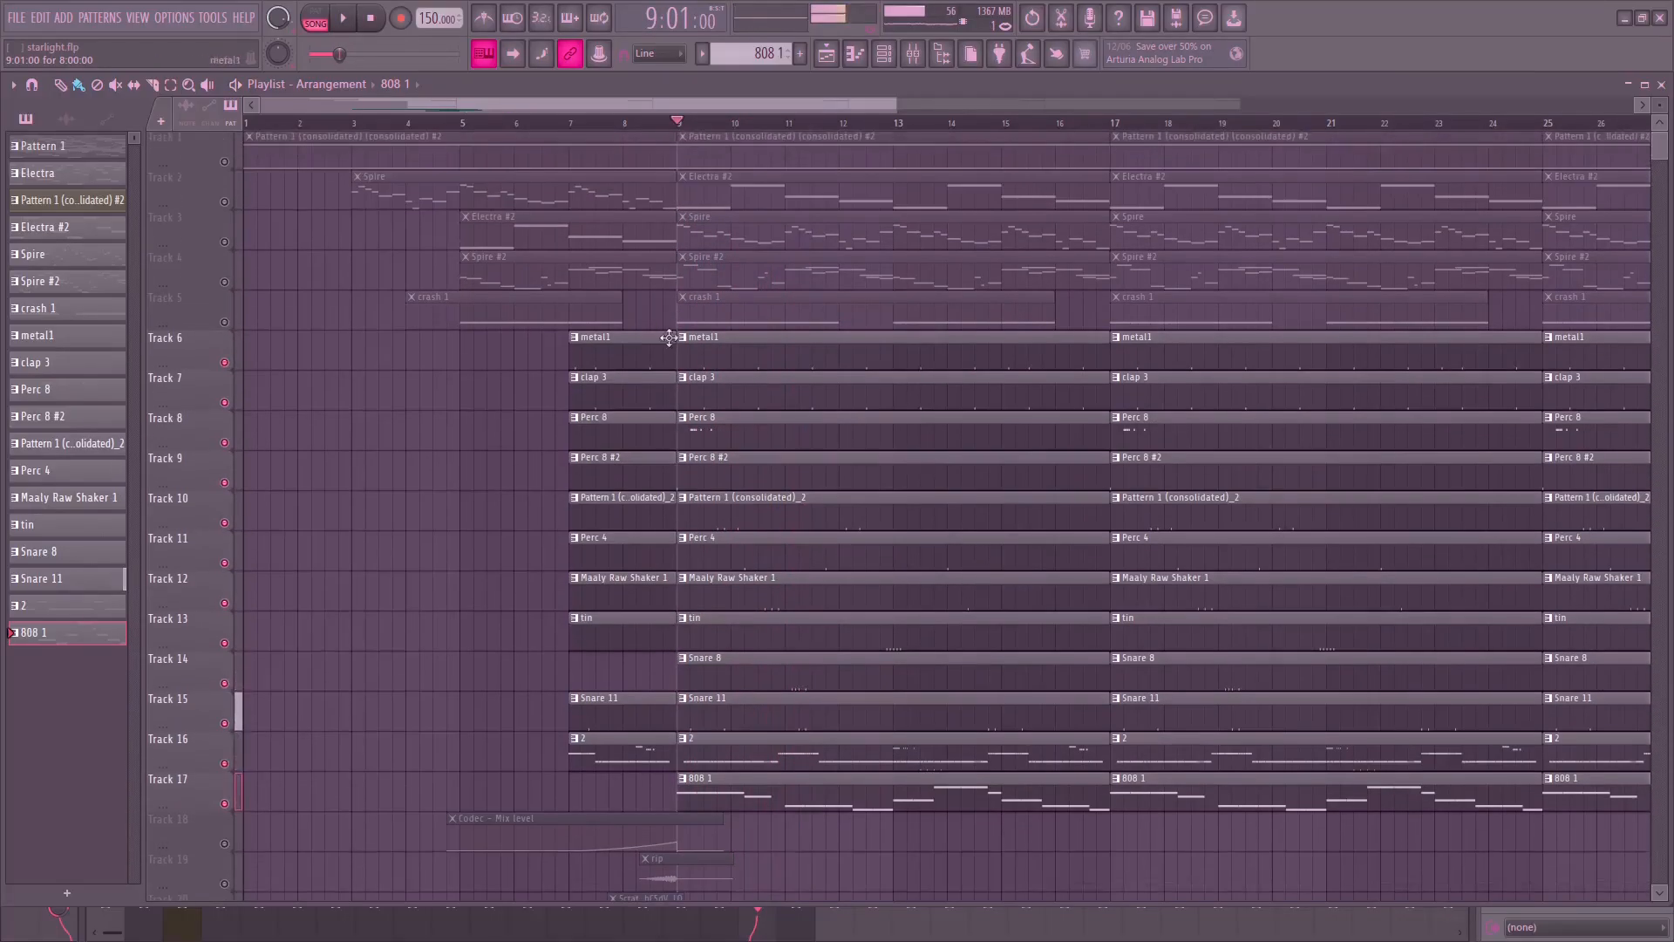
right_click(225, 364)
right_click(224, 364)
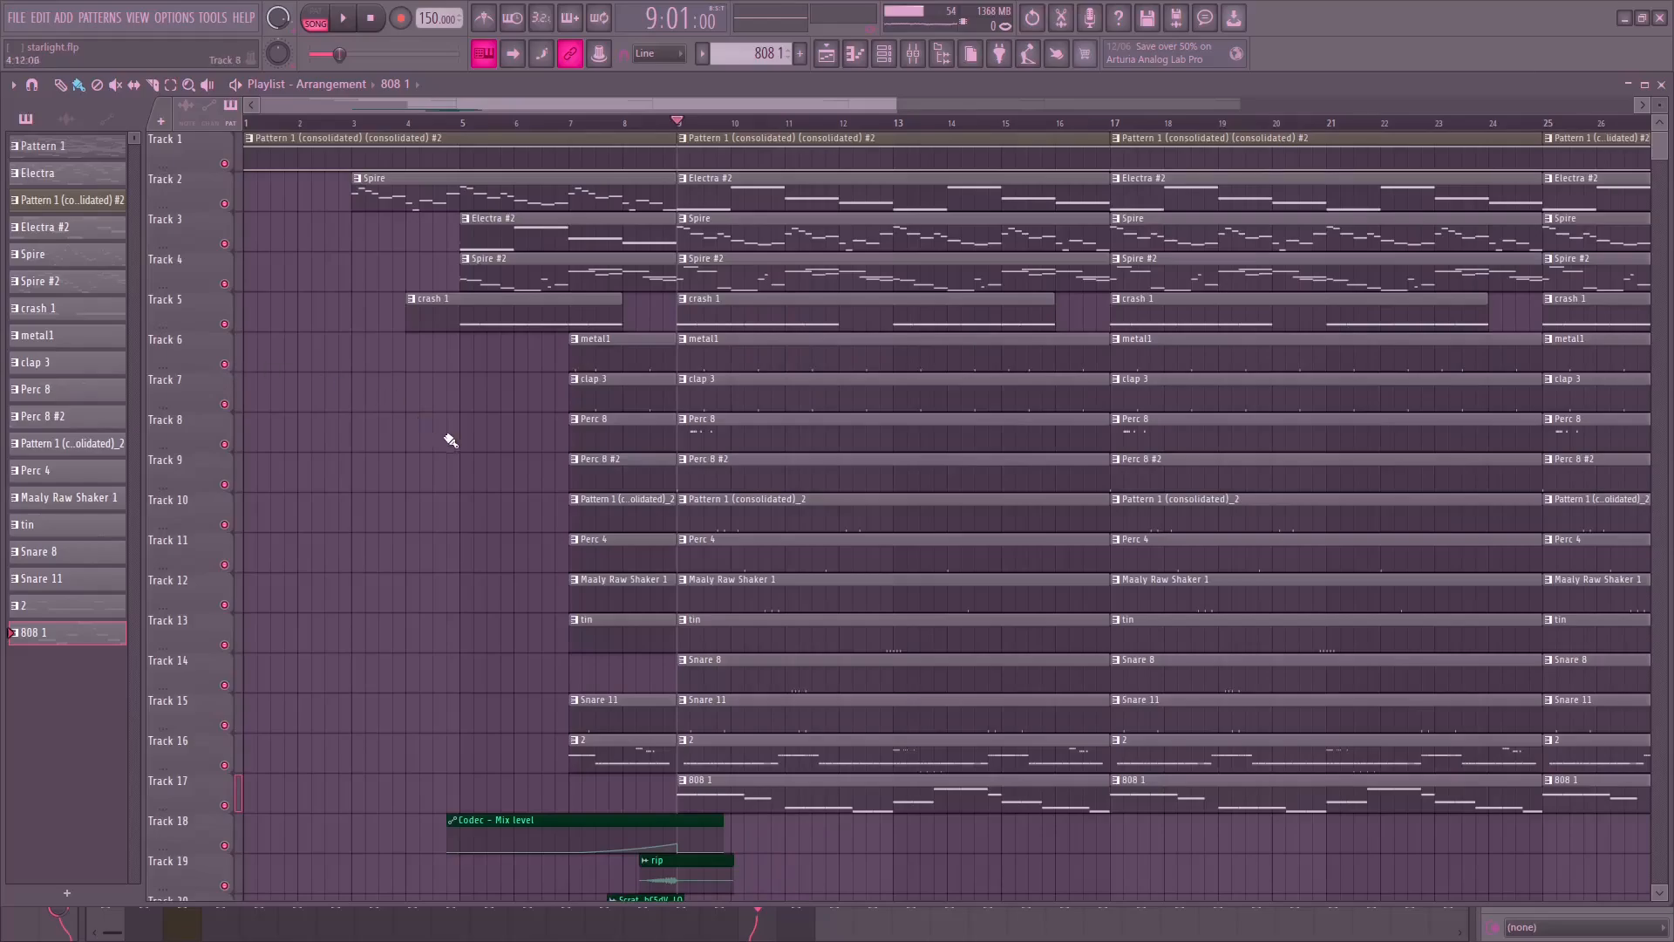
key(space)
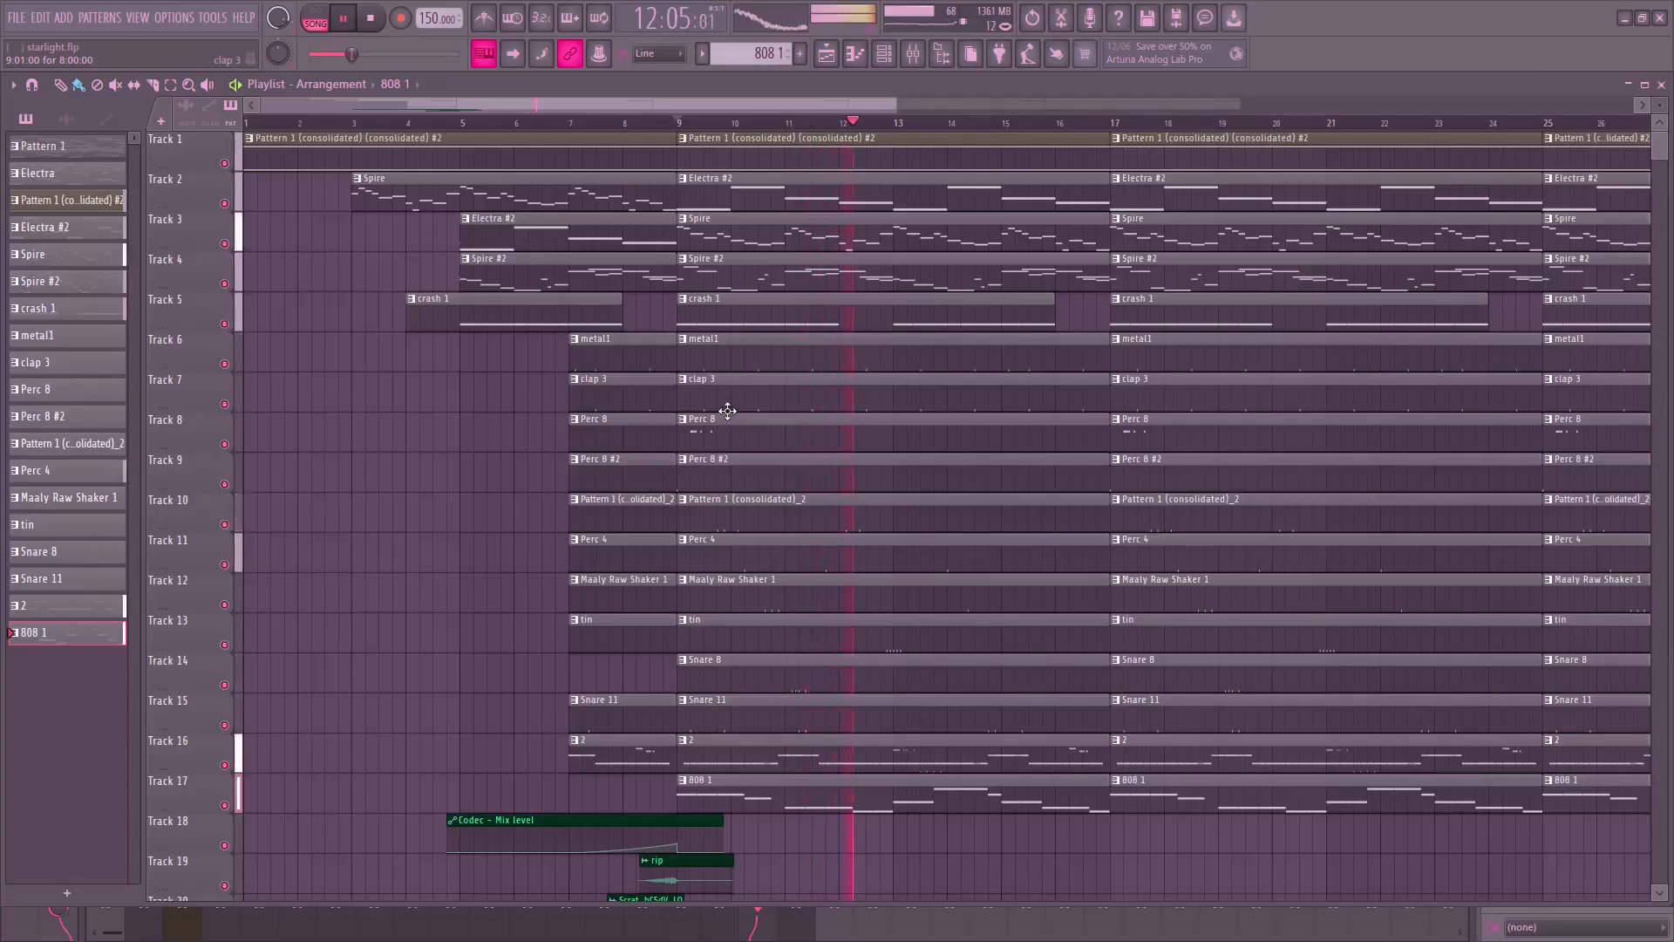
scroll(728, 420, down, 2)
scroll(811, 384, down, 1)
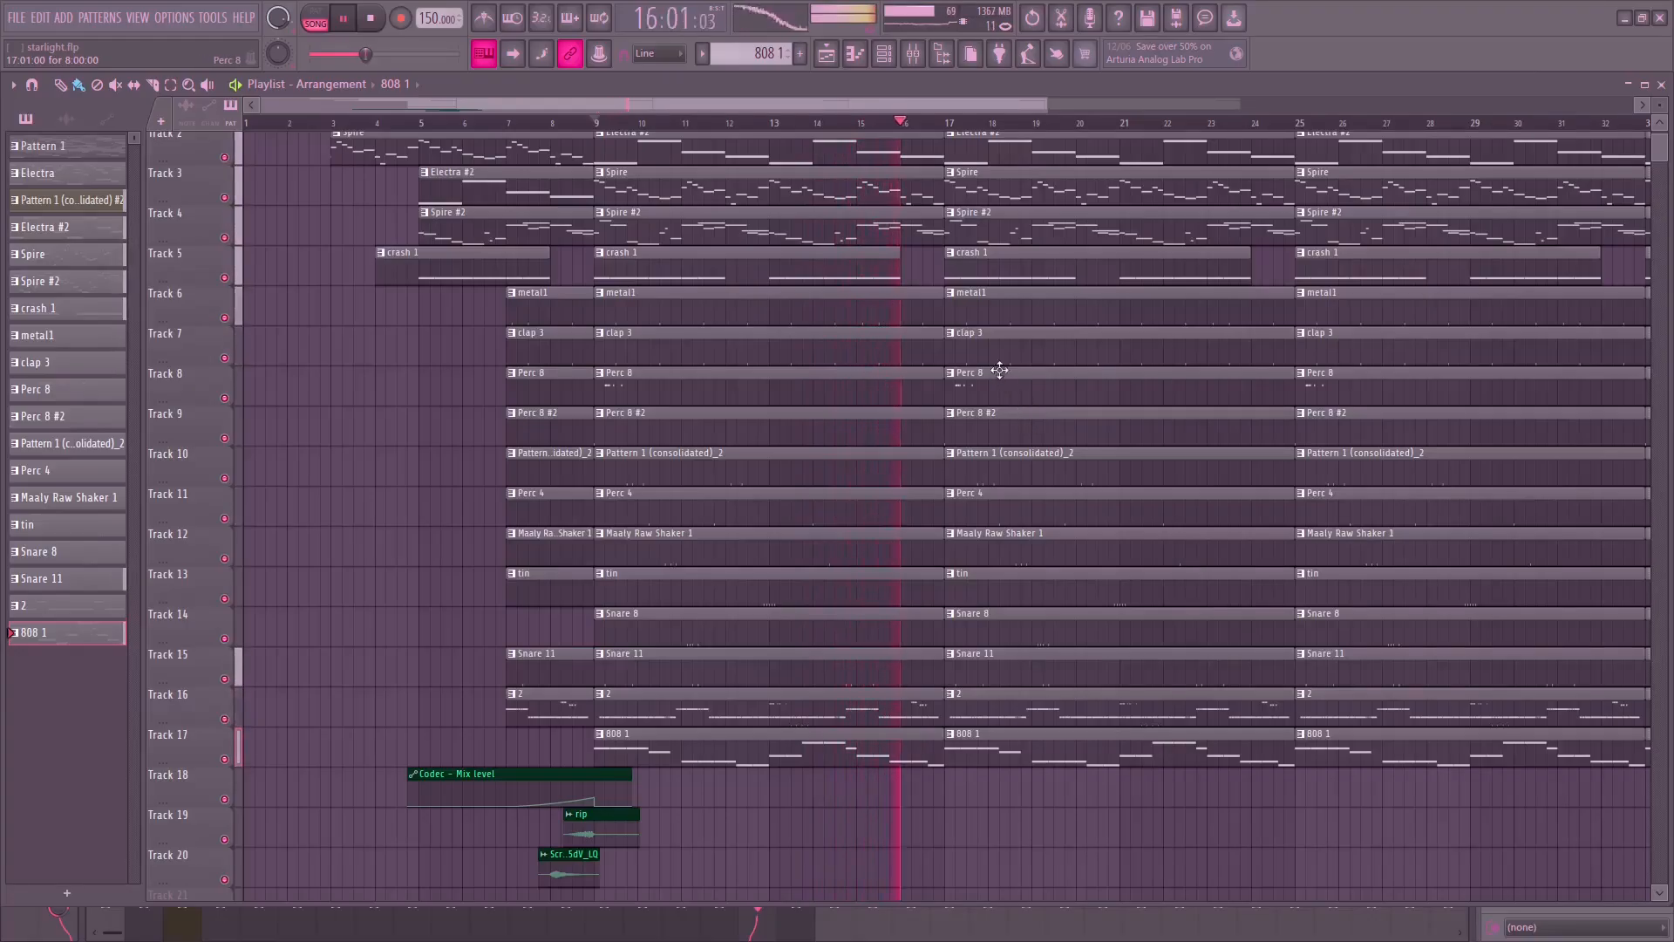
key(space)
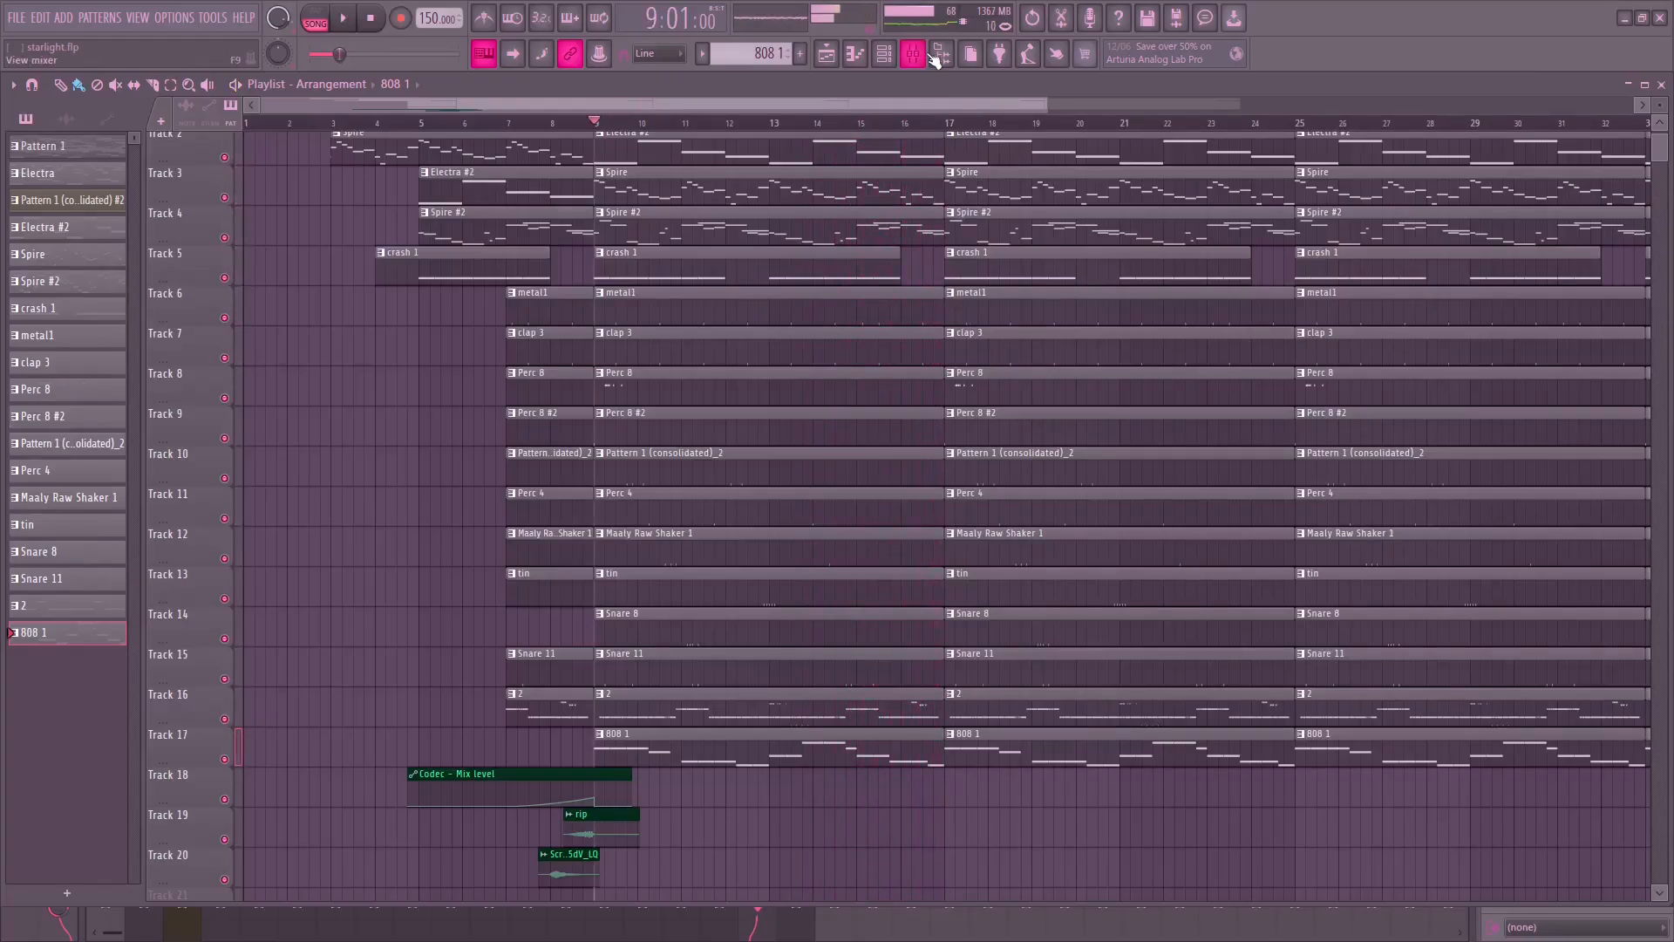
Open the Fruity soft clipper in slot 5 of the Master mixer track and move its window to the middle.
key(F9)
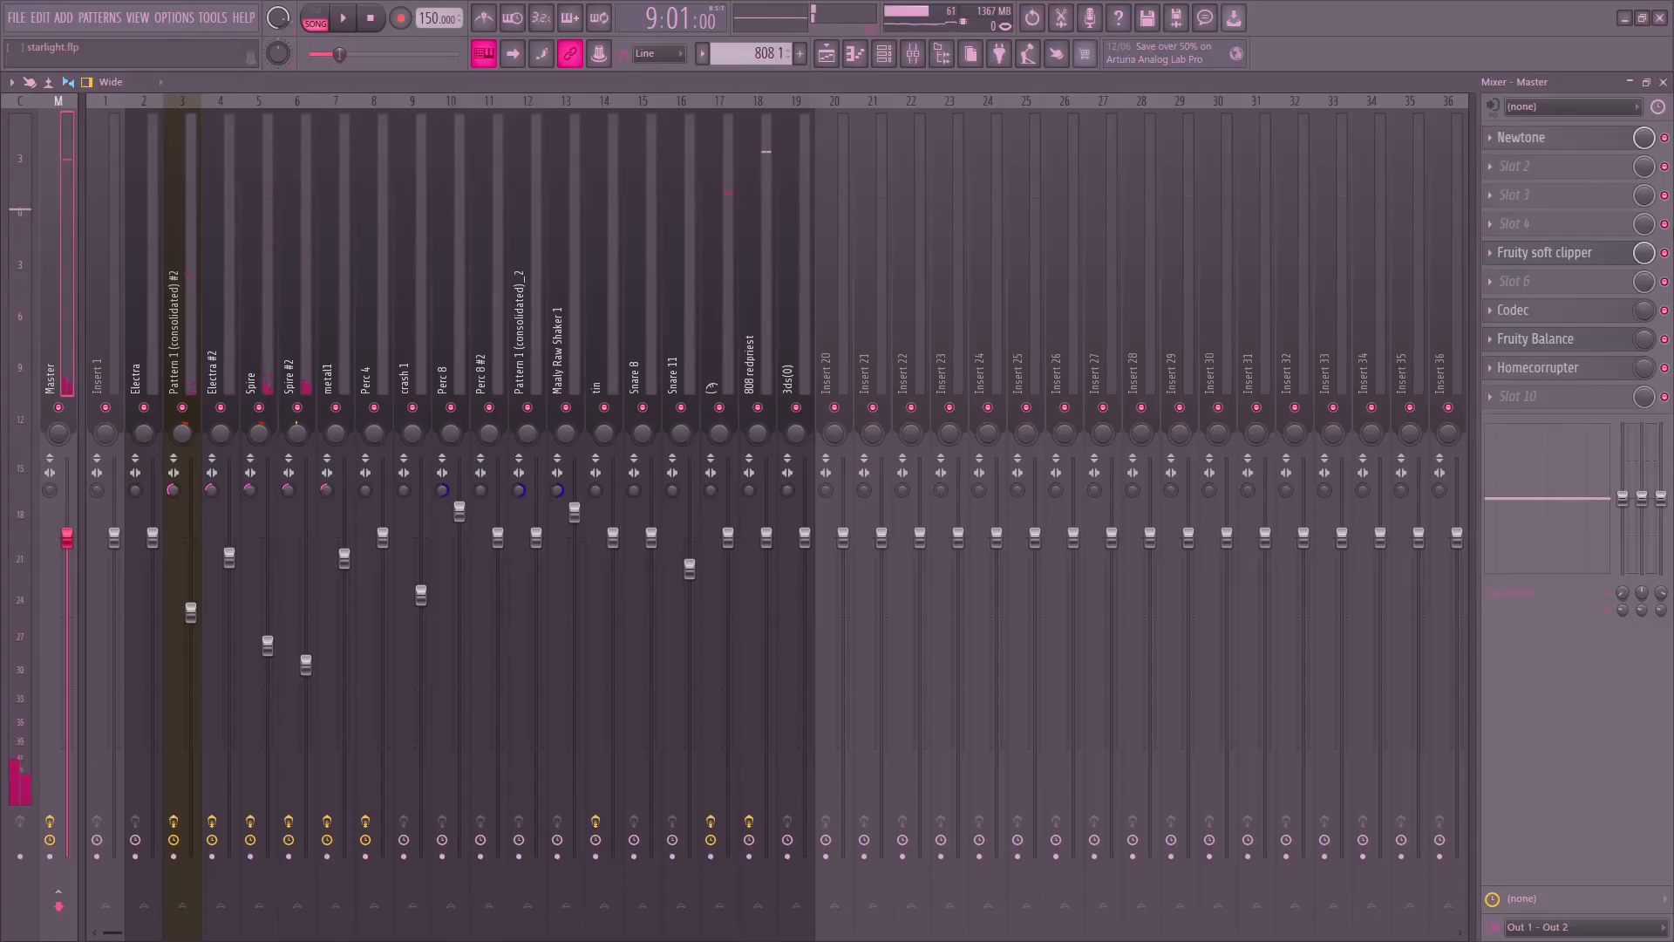
click(1590, 252)
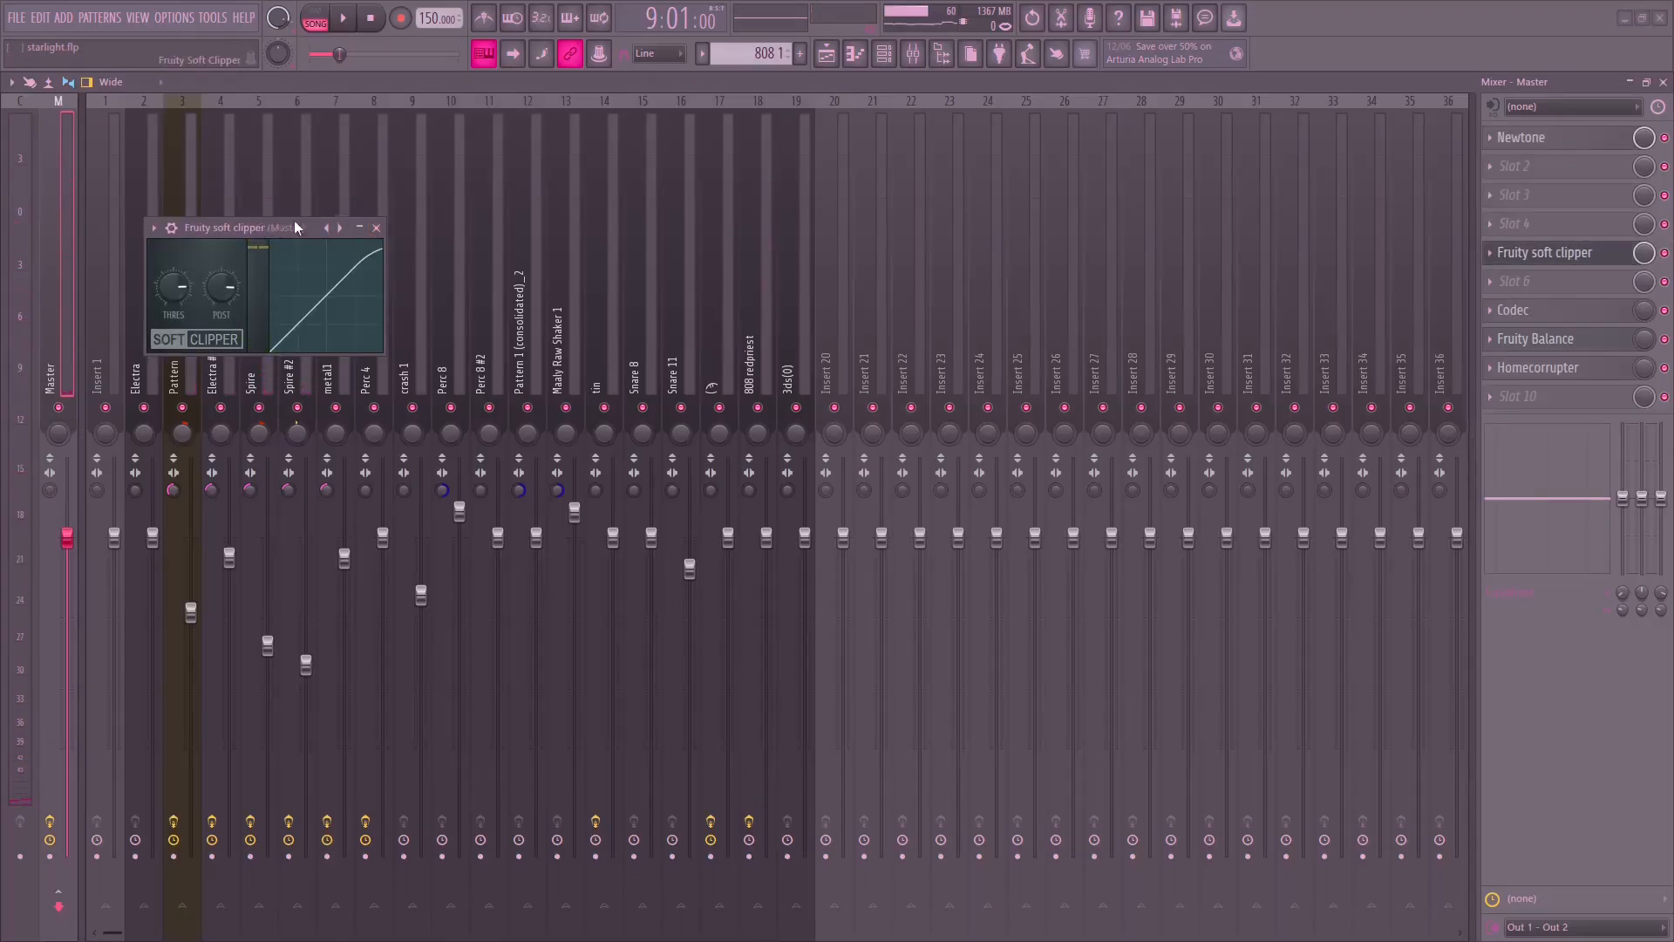
drag(296, 227, 1075, 402)
Return to the playlist and examine the intro arrangement up to the drum and 808 entries at bars 7 and 9.
click(825, 54)
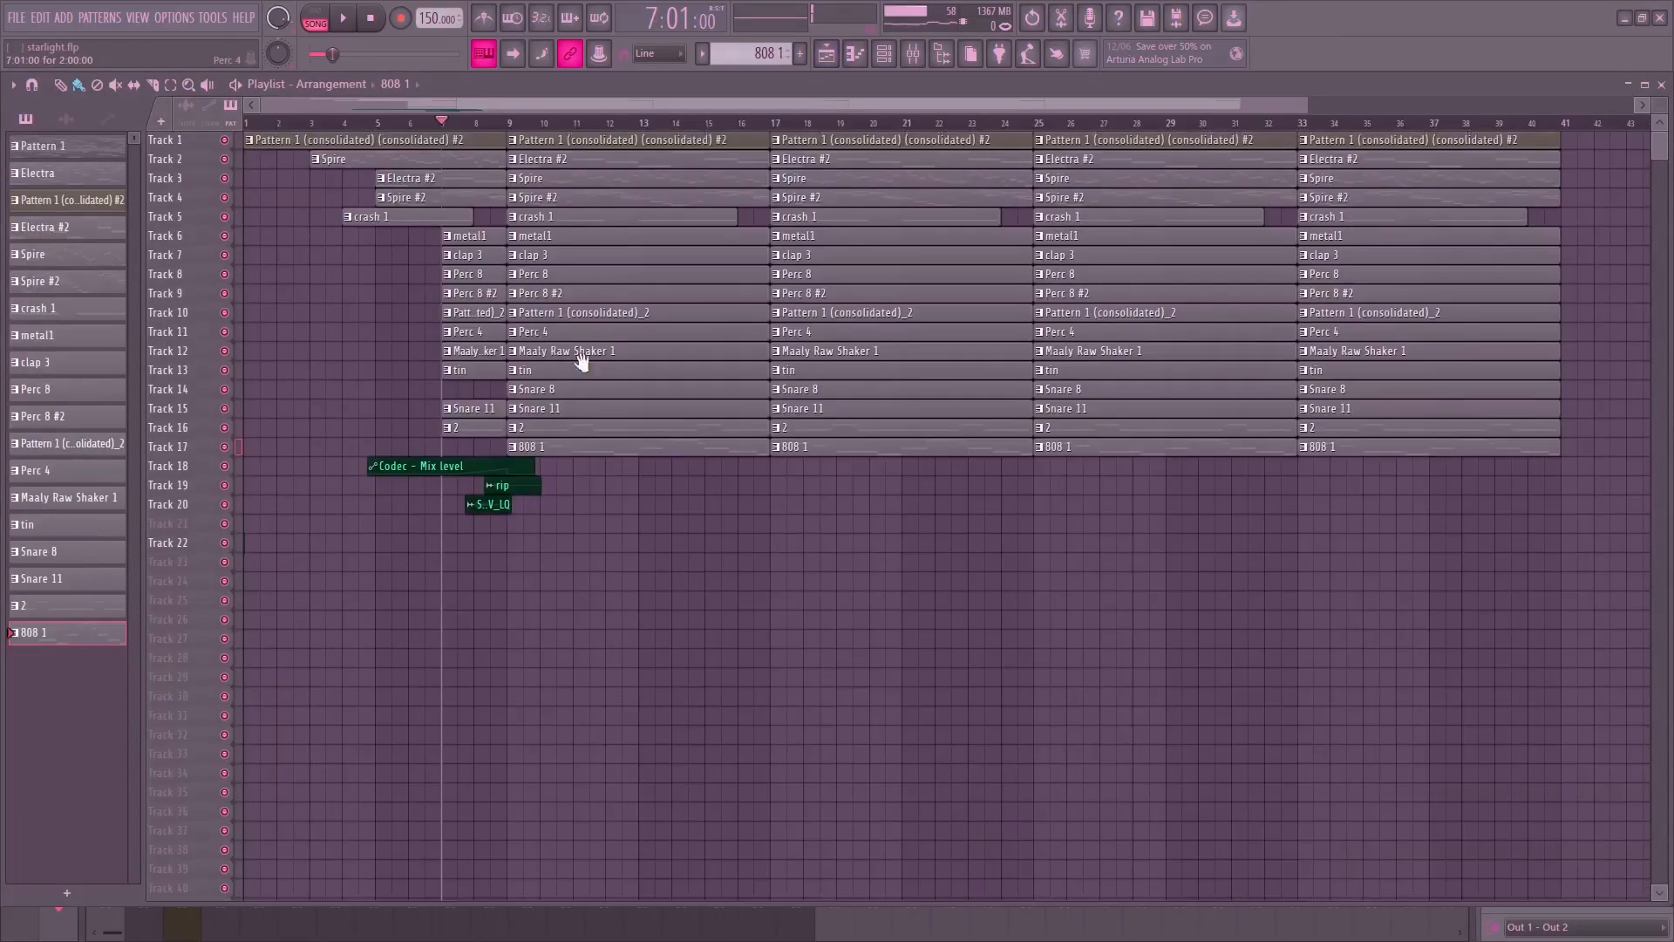
scroll(587, 363, up, 2)
scroll(1007, 597, up, 3)
drag(423, 402, 822, 448)
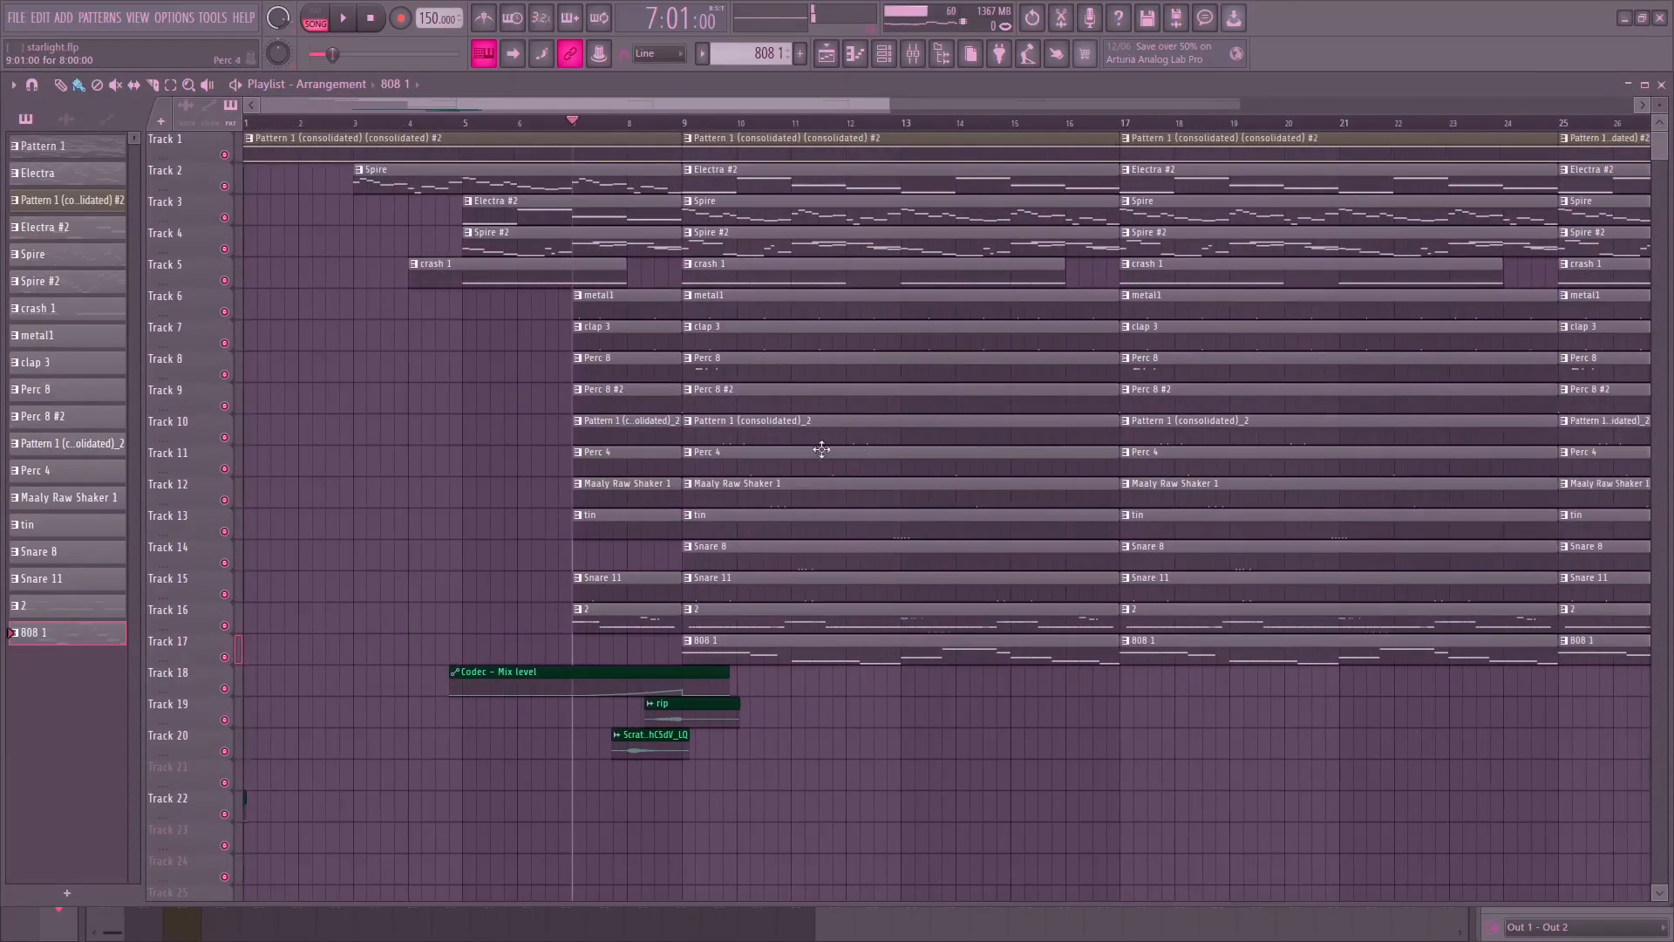
scroll(822, 448, down, 3)
scroll(317, 396, up, 4)
drag(317, 395, 761, 479)
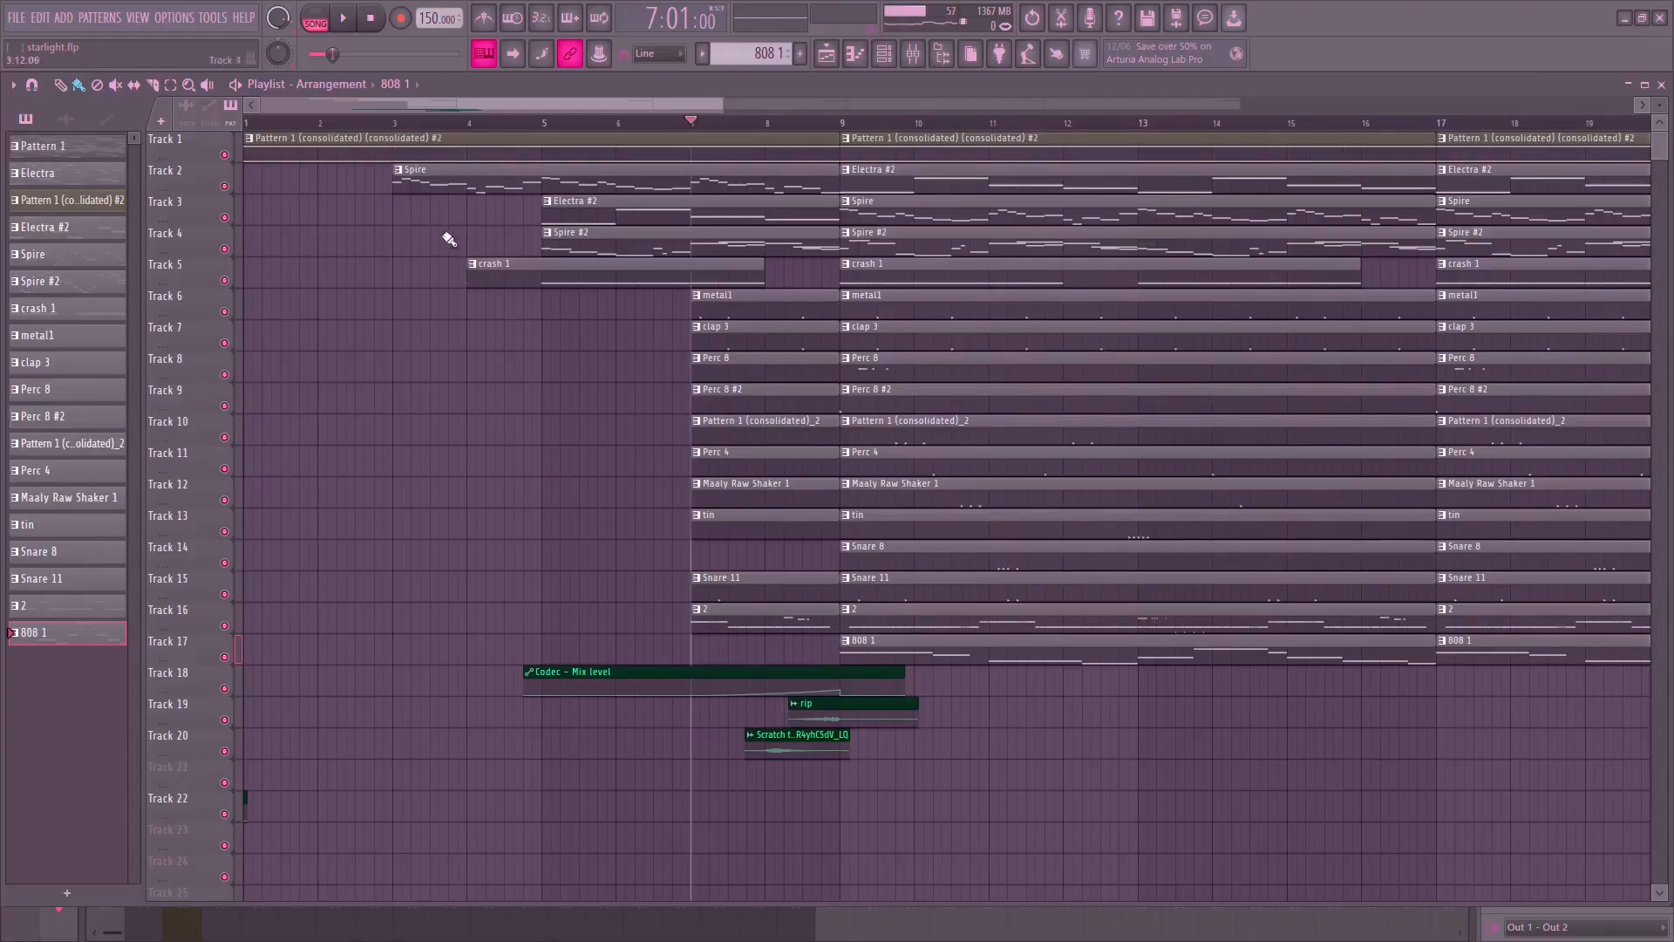
scroll(850, 341, down, 2)
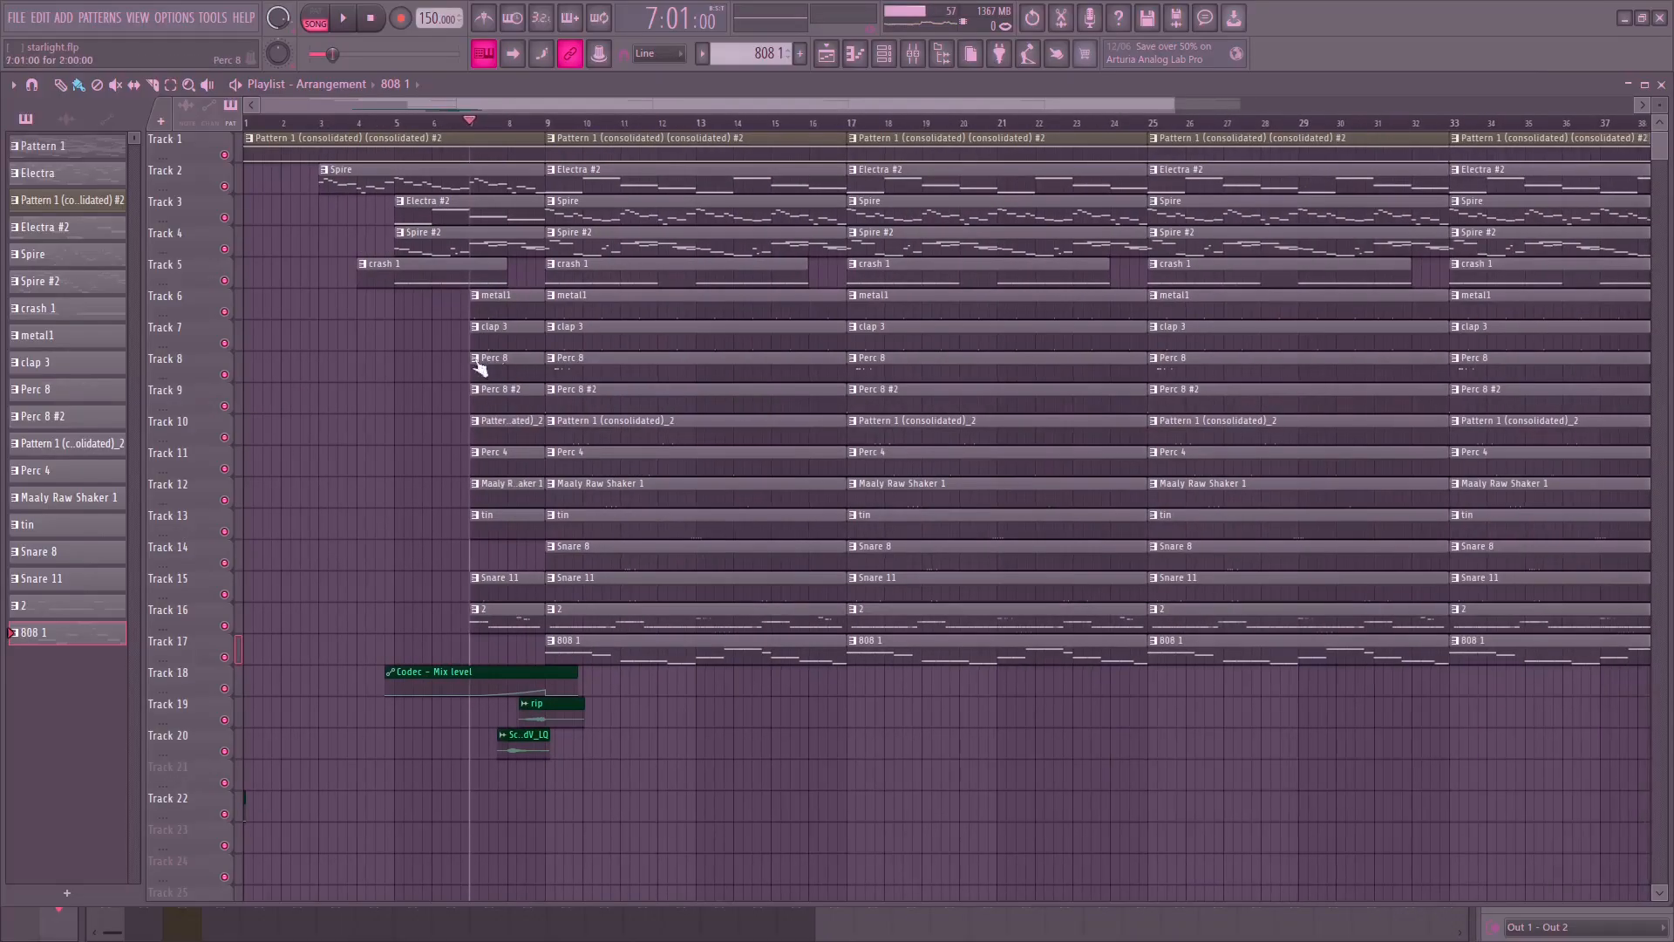
Try starting the intro drum clips at bar 1 and the first 808 1 clip at bar 2, and undo these playlist edits.
key(ctrl+z)
key(ctrl+z)
key(ctrl+z)
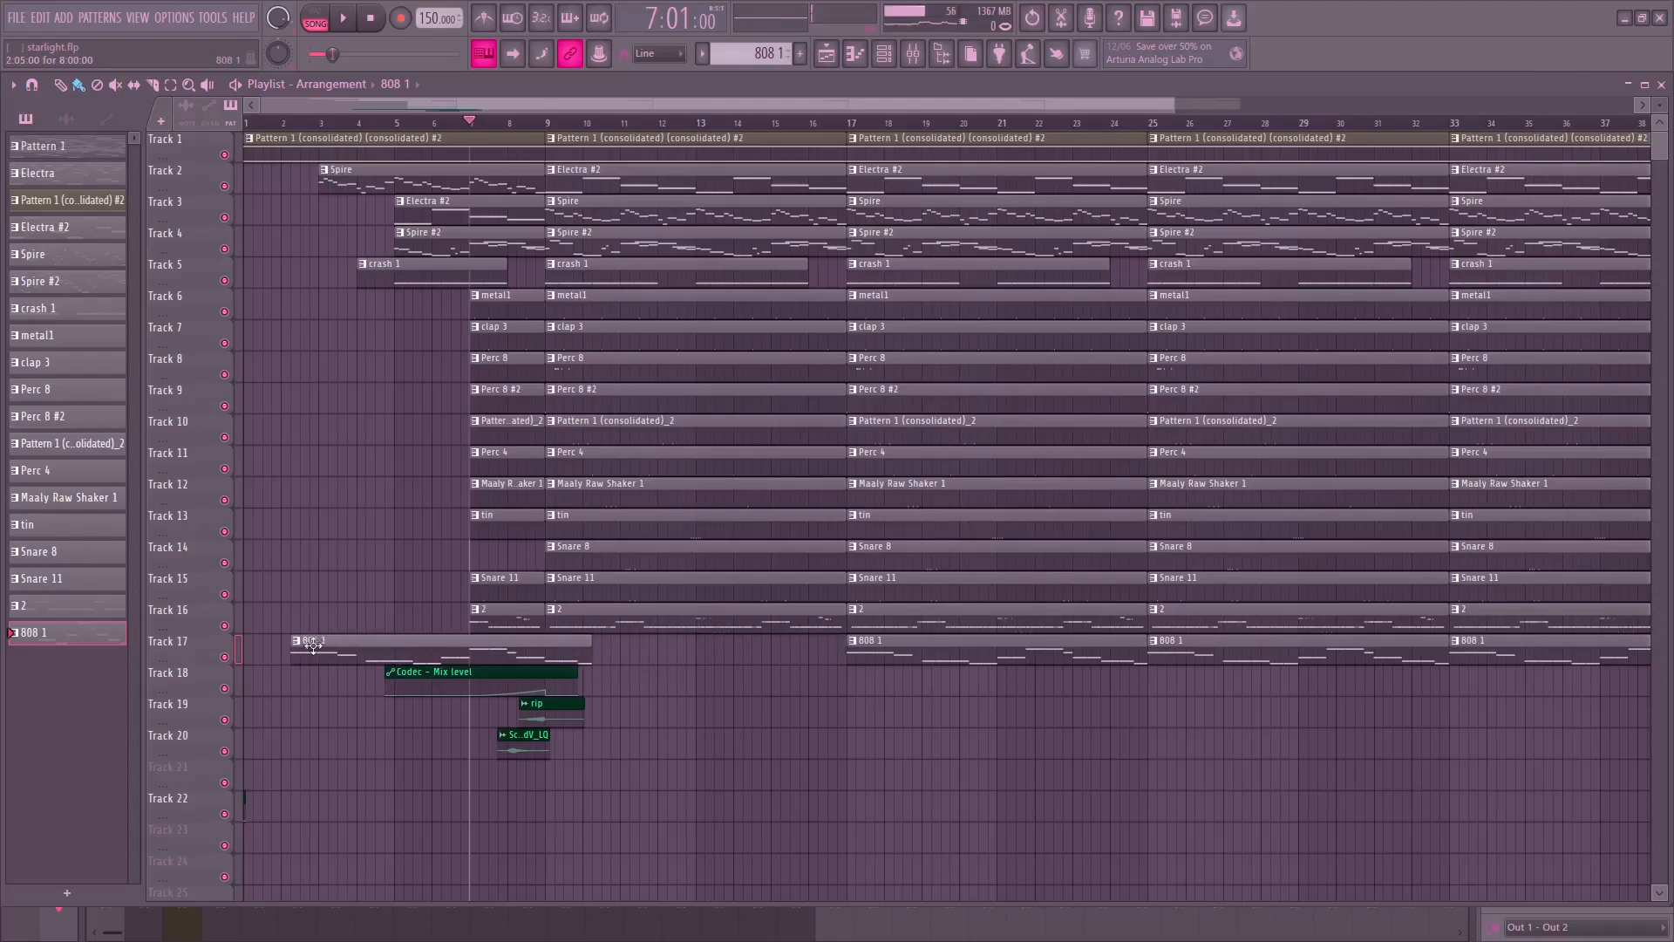
key(ctrl+z)
key(ctrl+z)
key(ctrl+z)
key(ctrl+z)
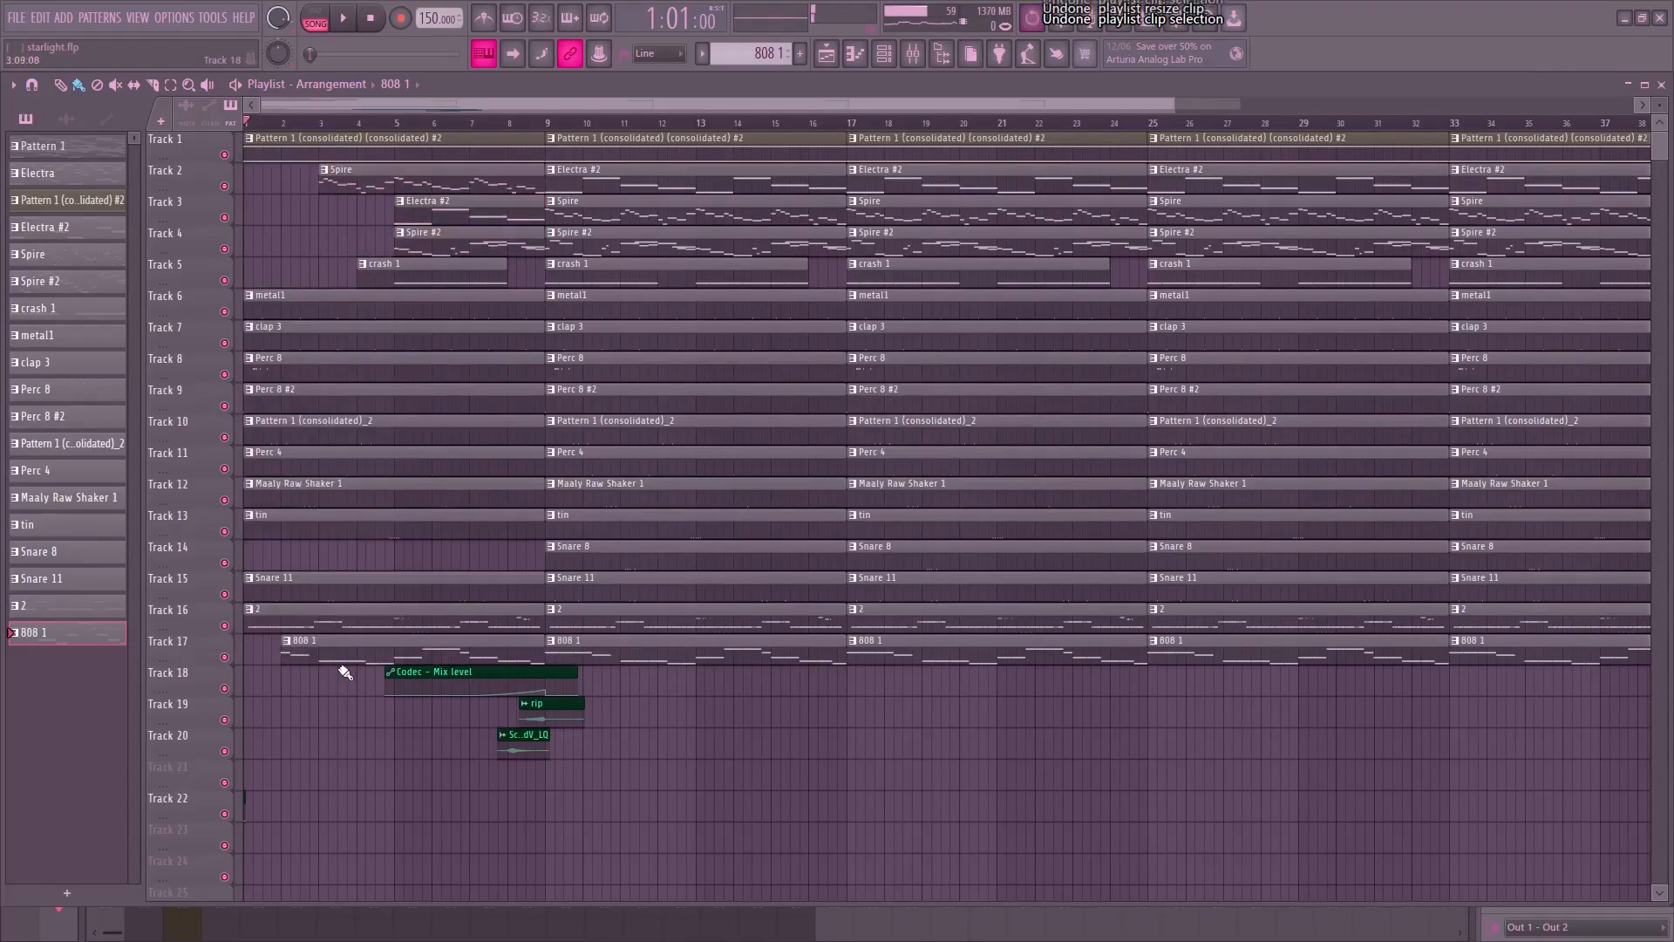
key(ctrl+z)
key(ctrl+z)
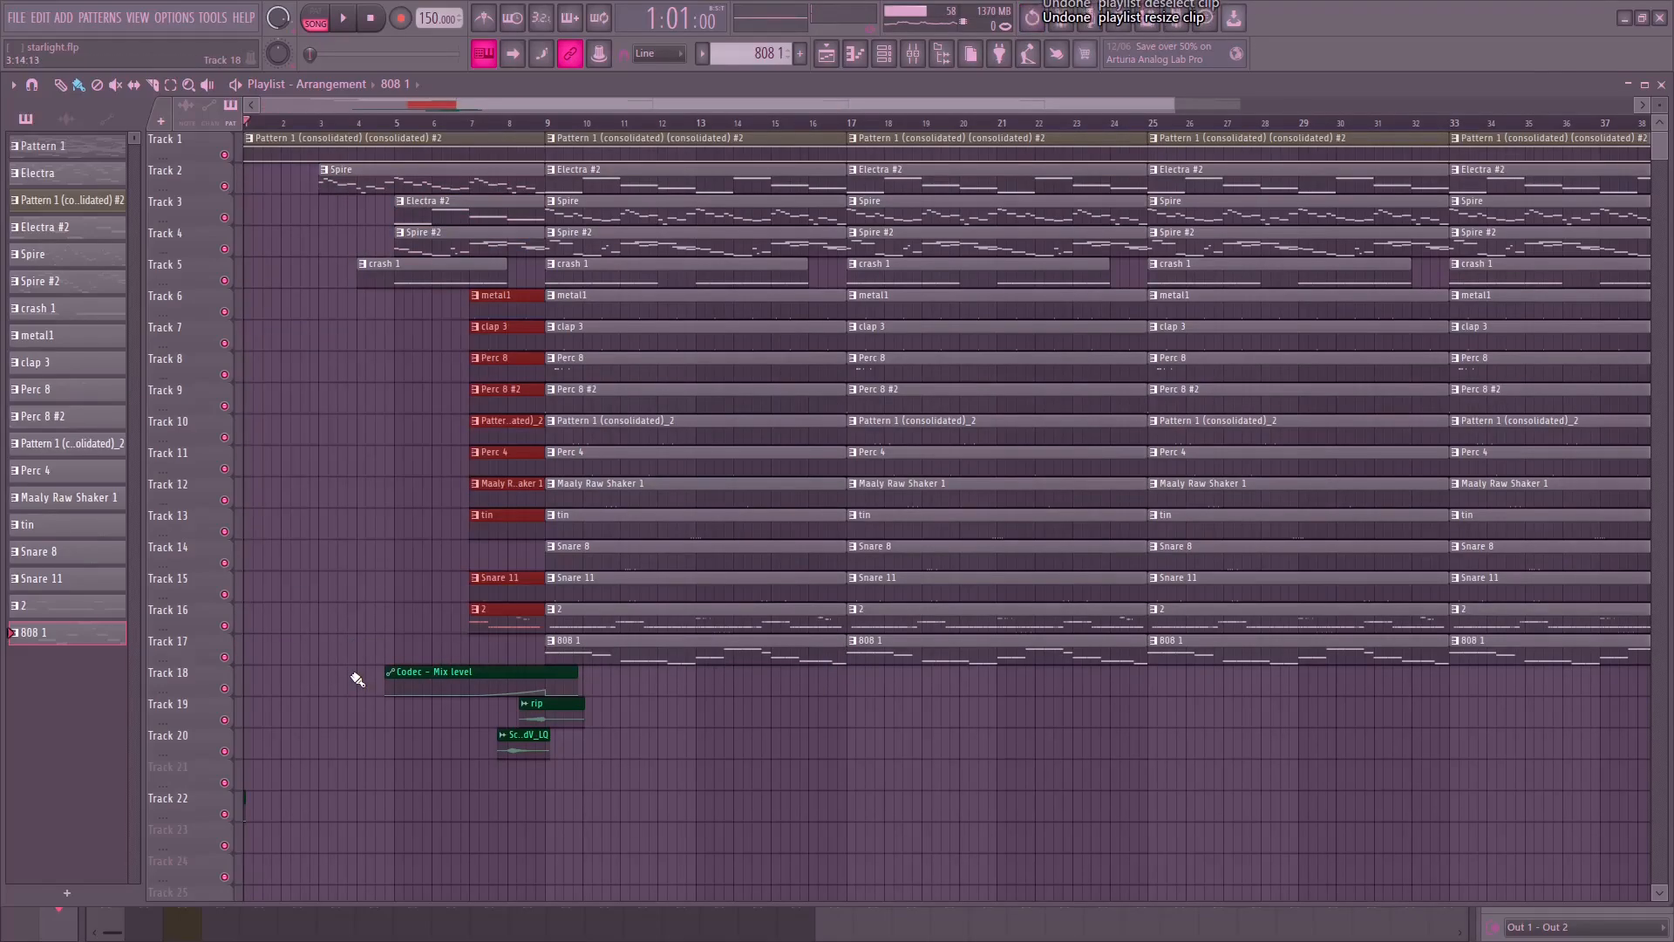
Bring the whole arrangement up to bar 41 into view and open the mixer.
scroll(435, 510, up, 2)
scroll(475, 504, down, 3)
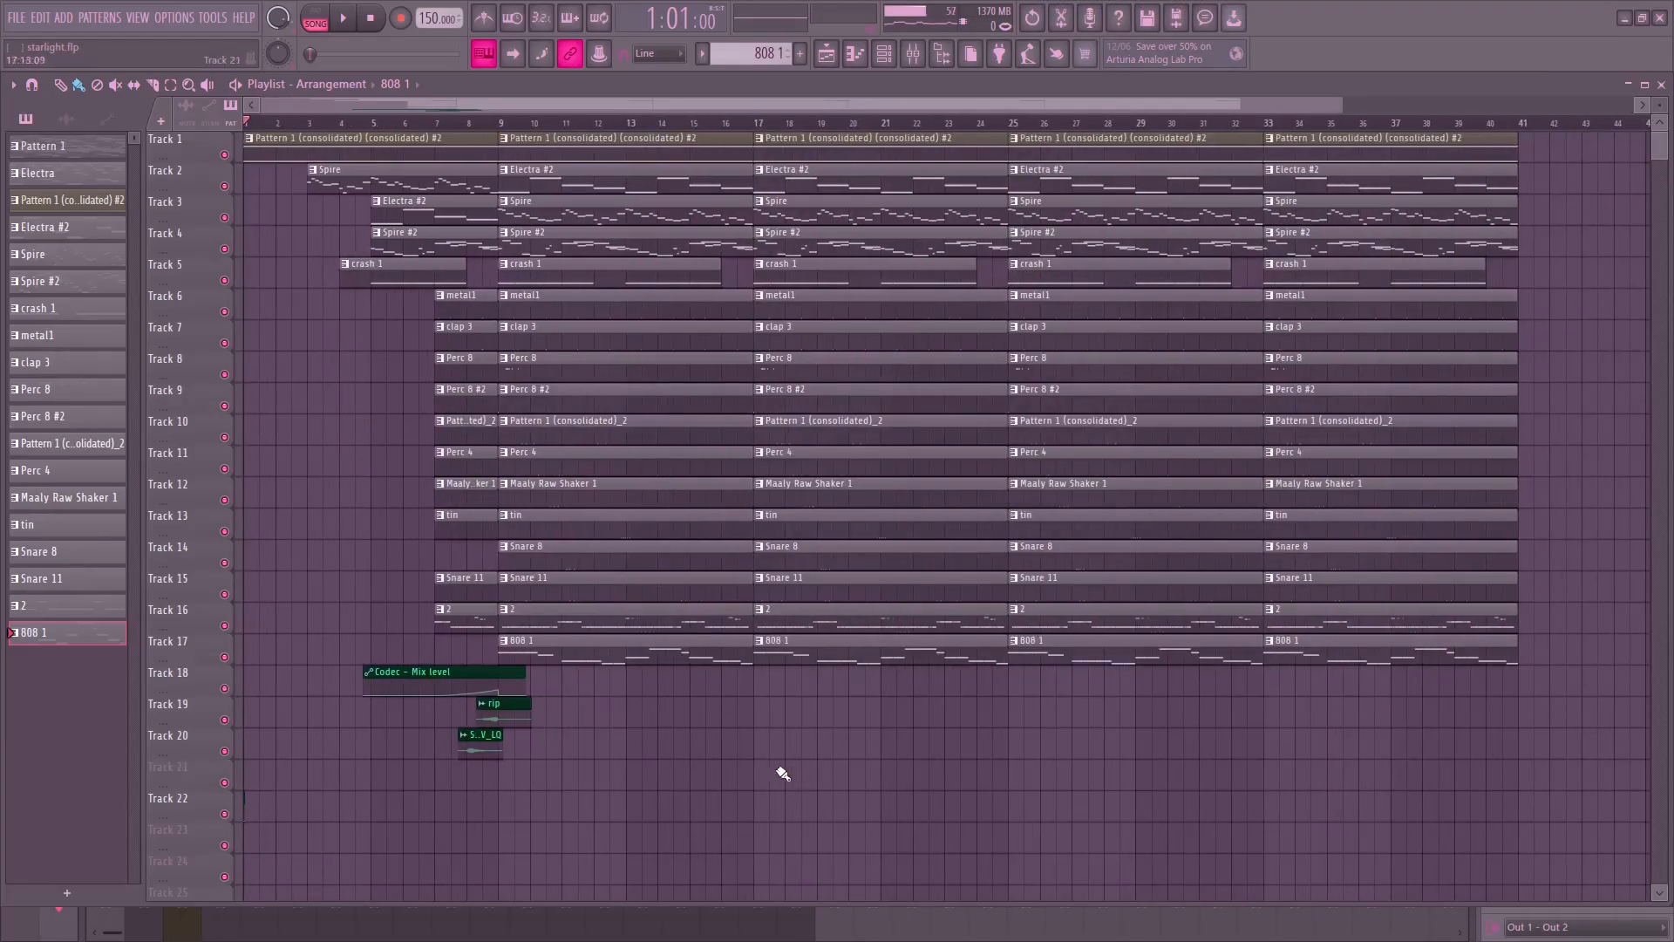
scroll(850, 741, down, 1)
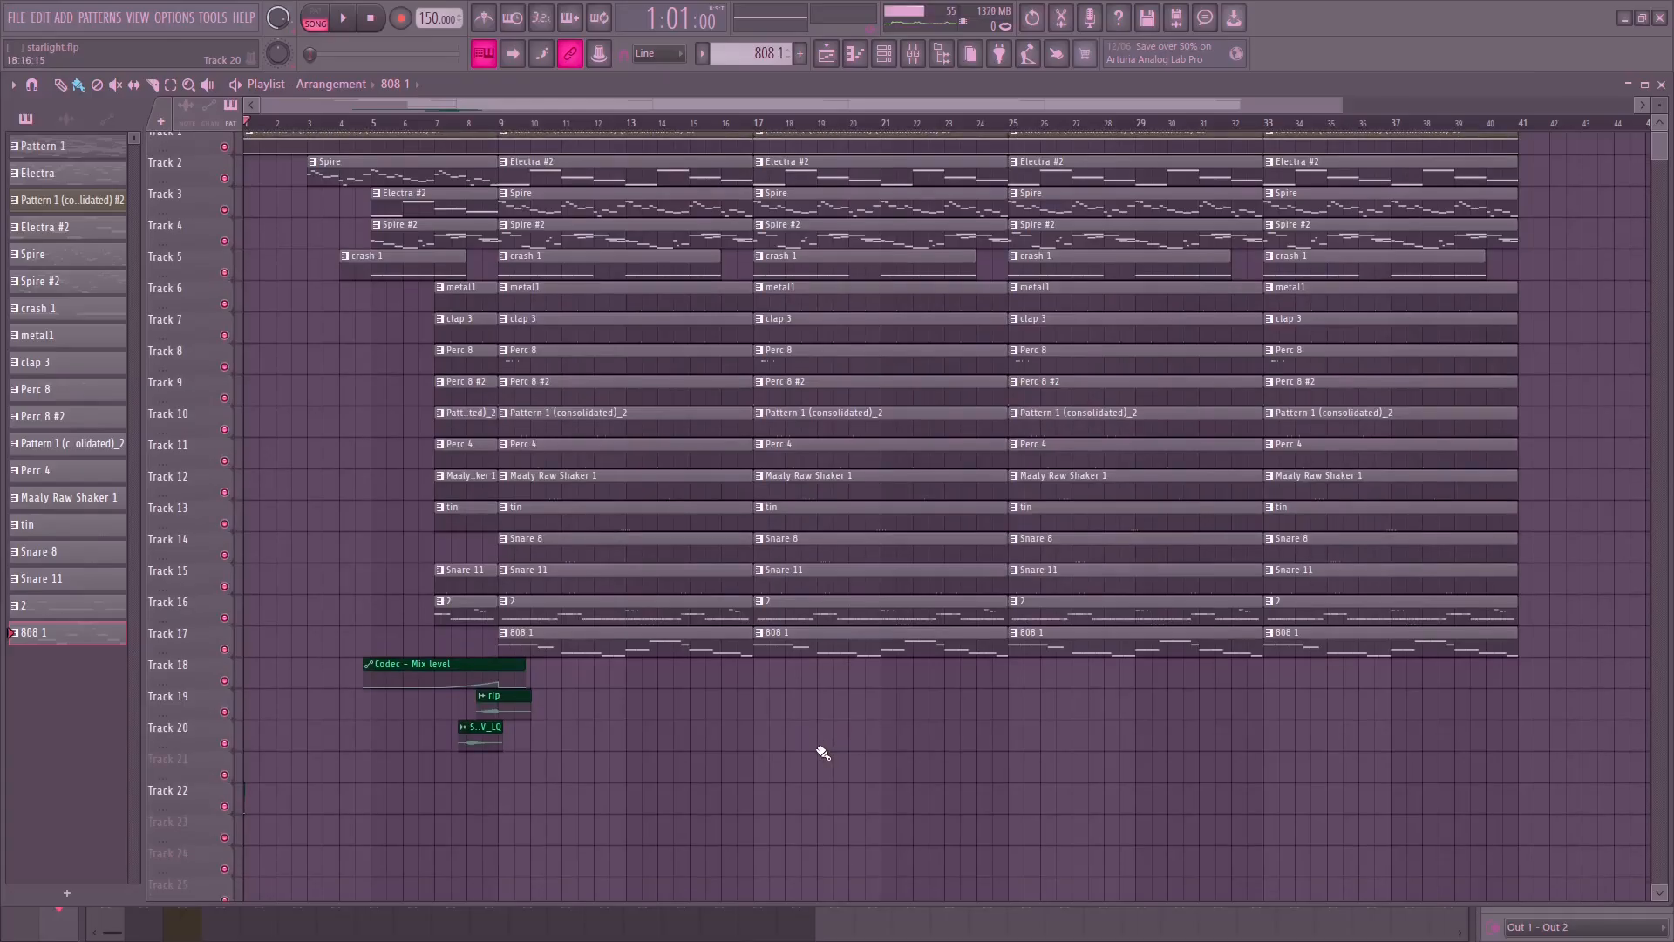
scroll(814, 750, up, 1)
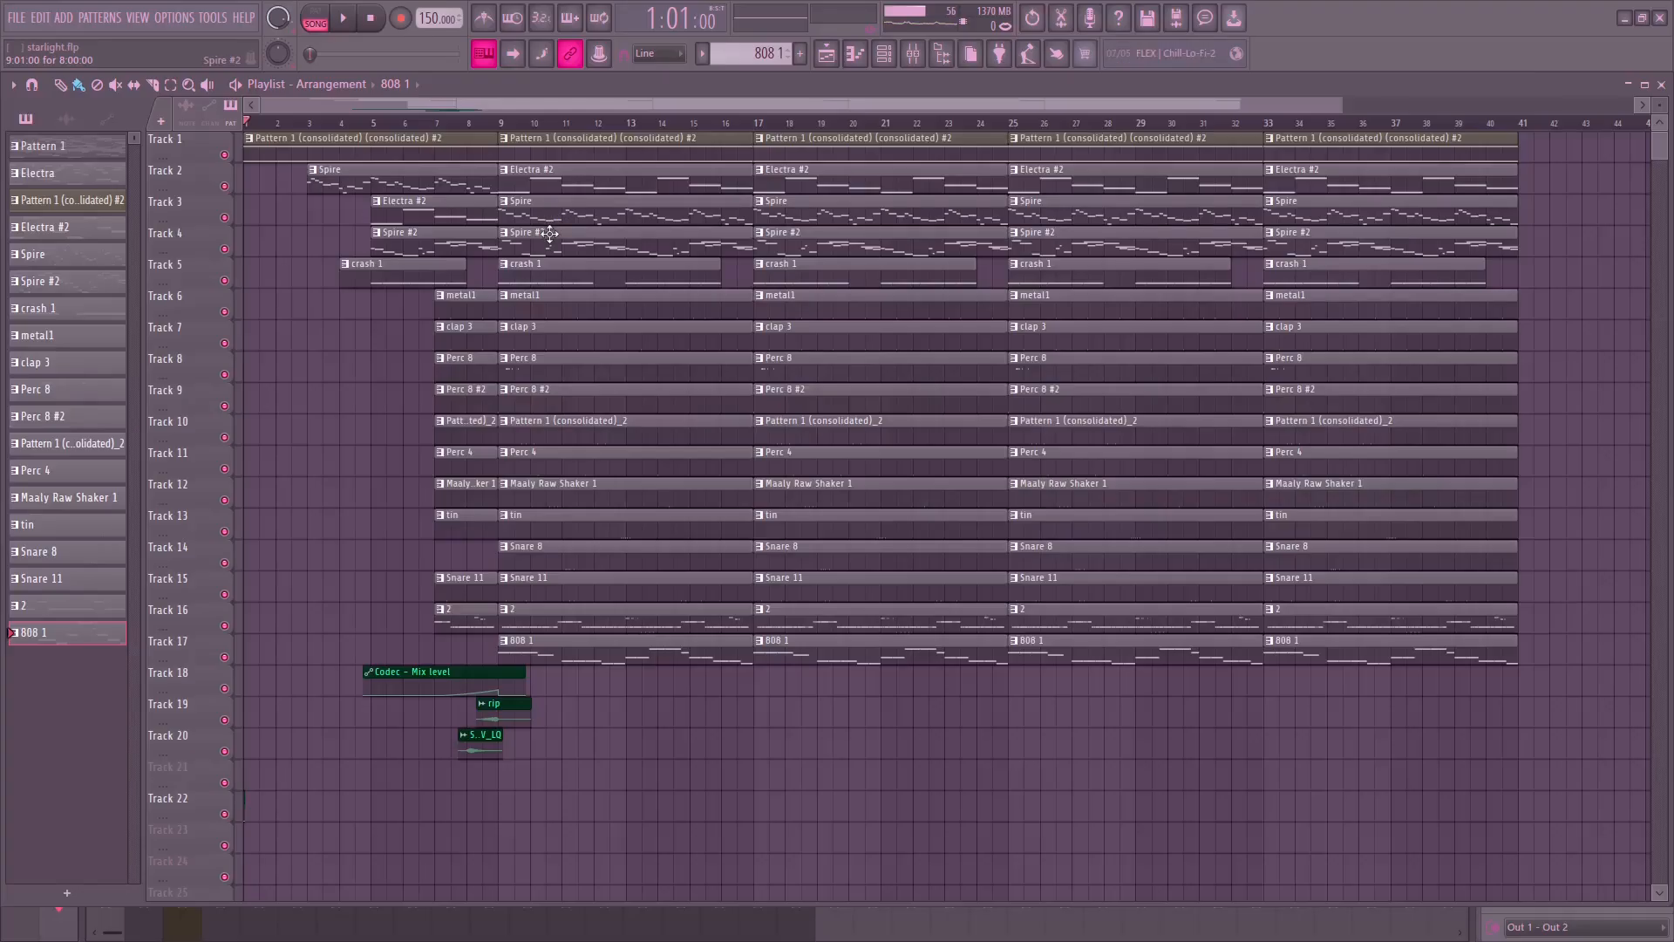
click(912, 54)
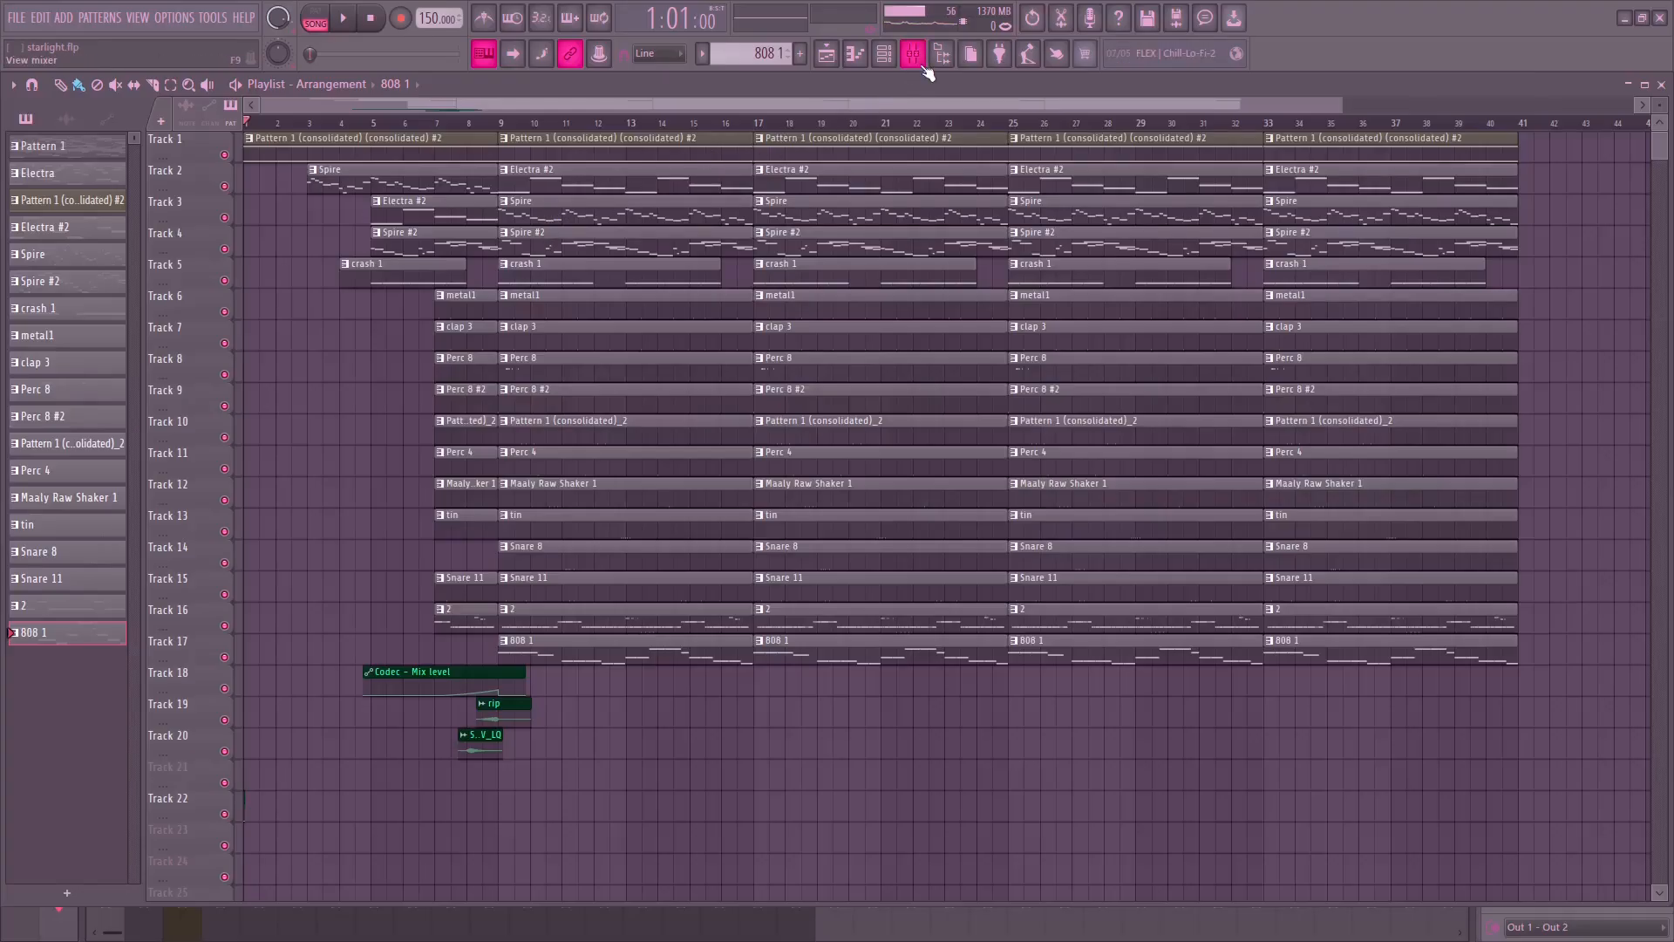